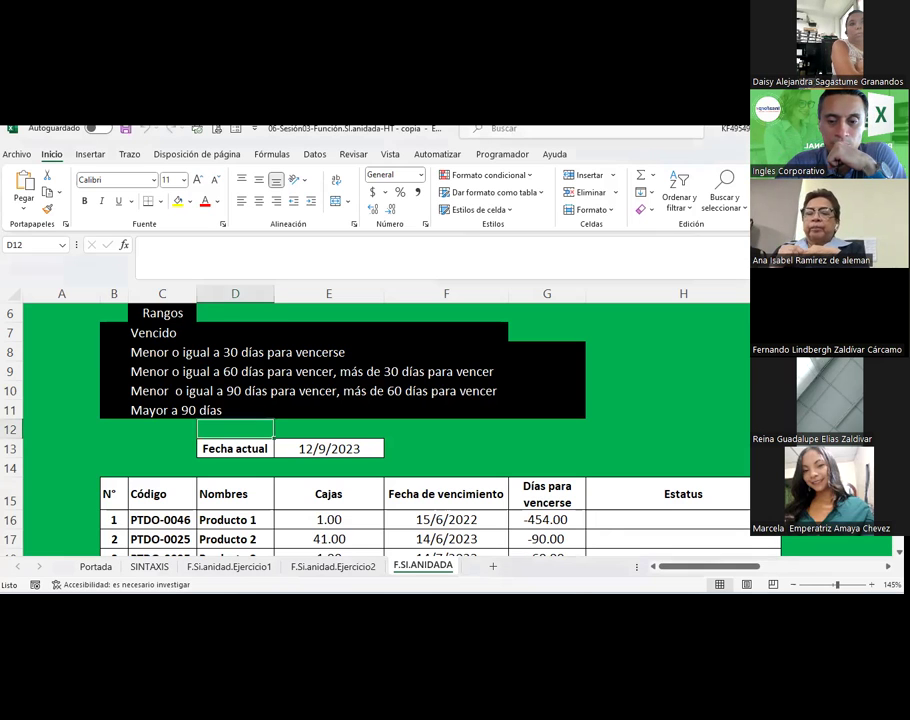
Review the 60-to-90-day and over-90-day expiry ranges on the reference sheet
{"action": "key", "text": "alt+Tab"}
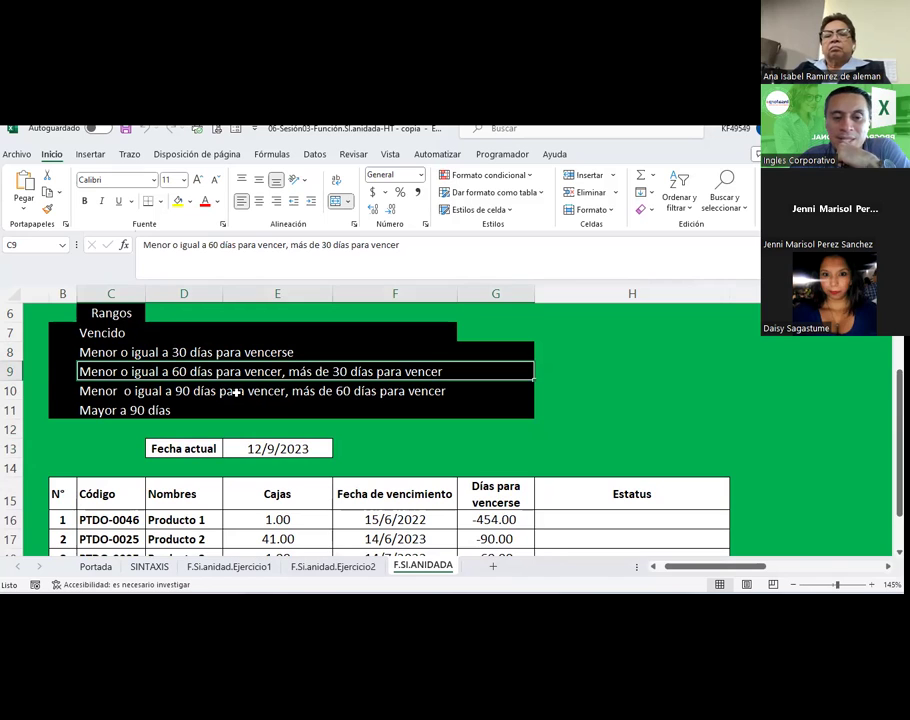
{"action": "left_click", "coordinate": [237, 393]}
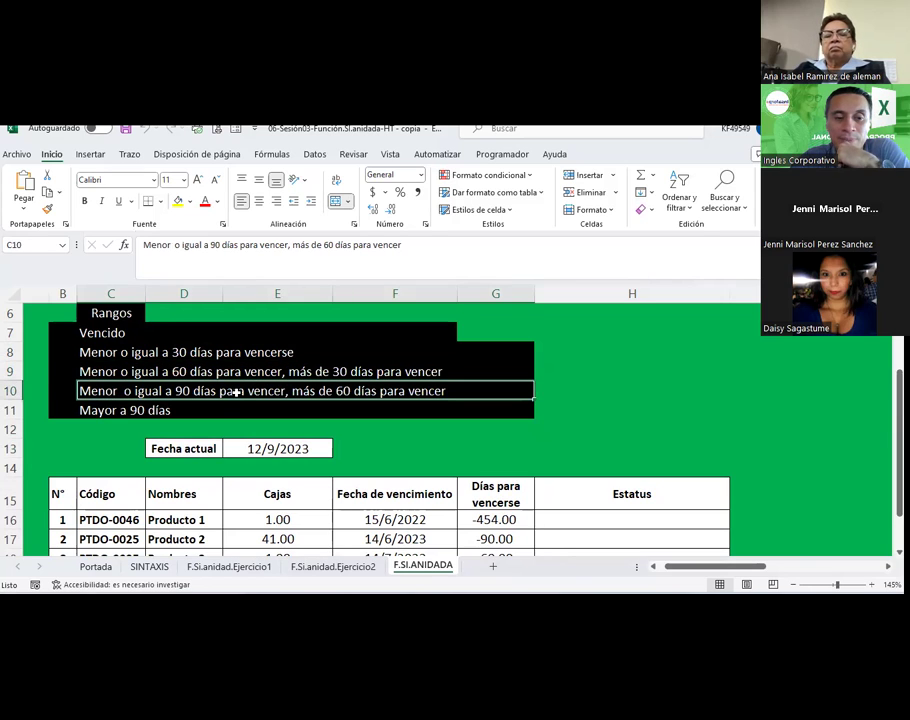
{"action": "left_click", "coordinate": [129, 410]}
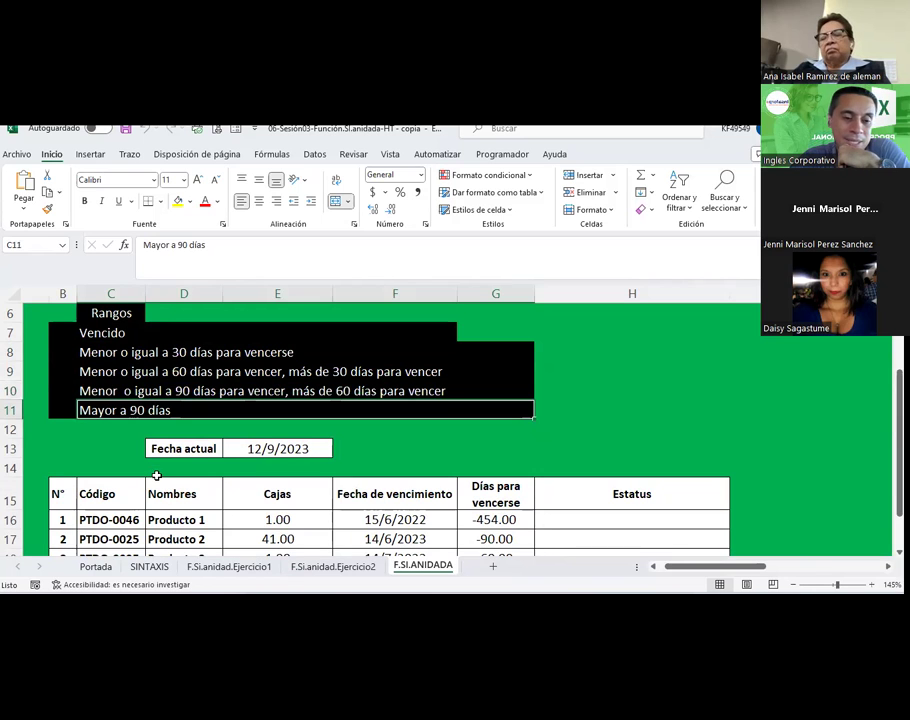
Narrow the Fecha de vencimiento column so its header wraps, then select H16
{"action": "scroll", "coordinate": [192, 348], "scroll_direction": "down", "scroll_amount": 2}
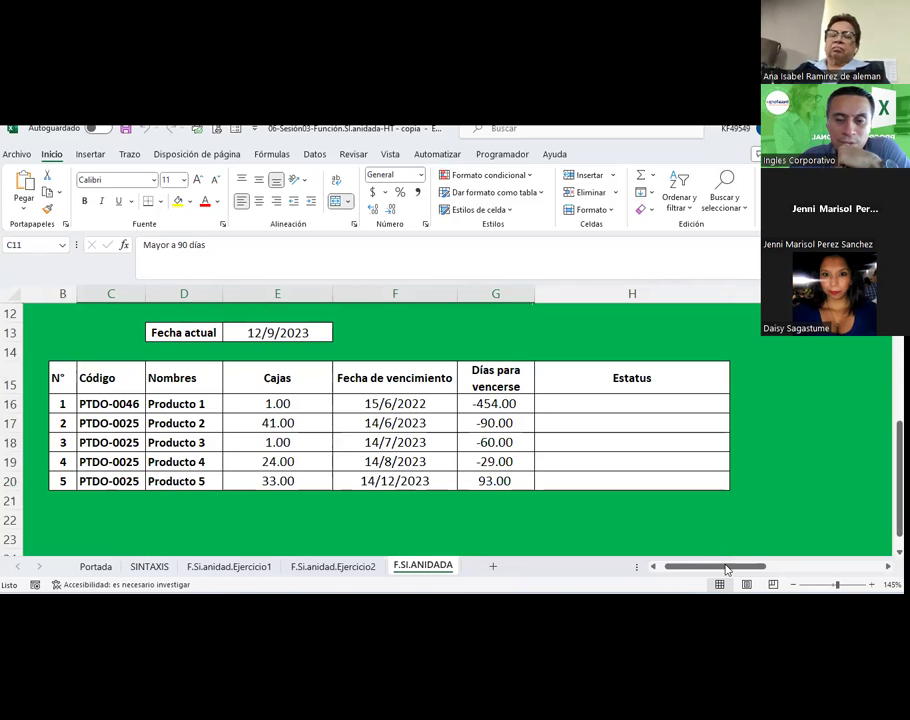
{"action": "left_click_drag", "start_coordinate": [742, 570], "coordinate": [715, 573]}
{"action": "mouse_move", "coordinate": [486, 293]}
{"action": "left_mouse_down"}
{"action": "mouse_move", "coordinate": [433, 294]}
{"action": "mouse_move", "coordinate": [483, 297]}
{"action": "mouse_move", "coordinate": [446, 297]}
{"action": "left_mouse_up"}
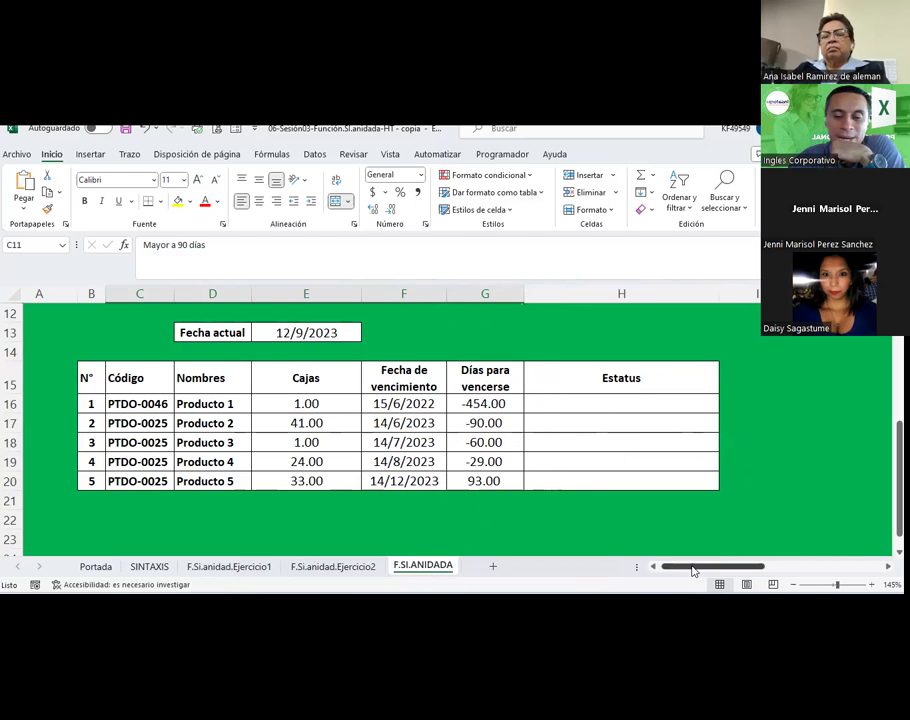
{"action": "left_click_drag", "start_coordinate": [694, 567], "coordinate": [705, 567]}
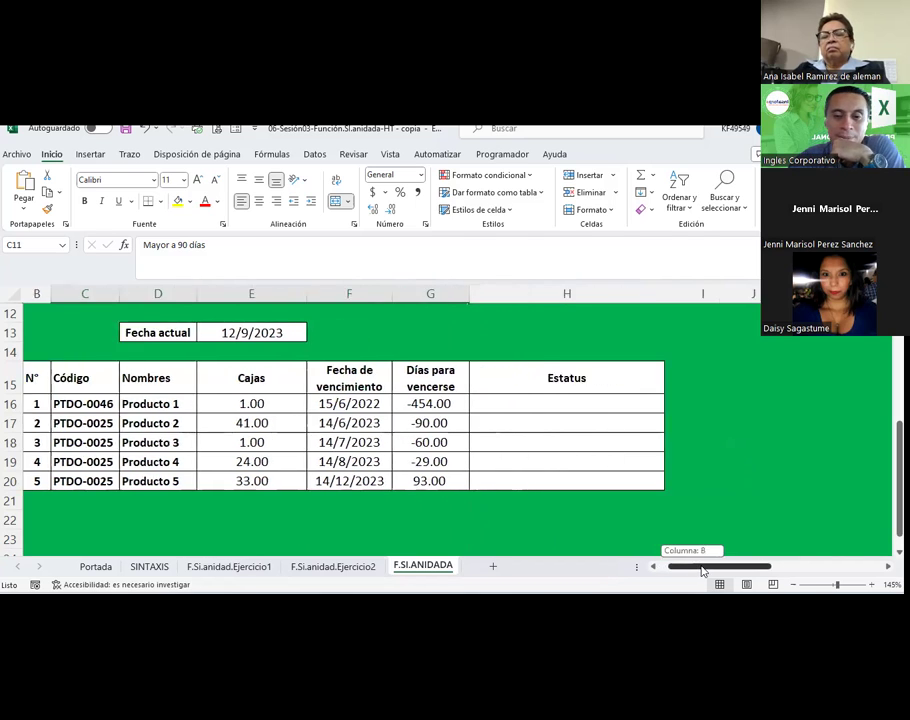
{"action": "left_click", "coordinate": [544, 407]}
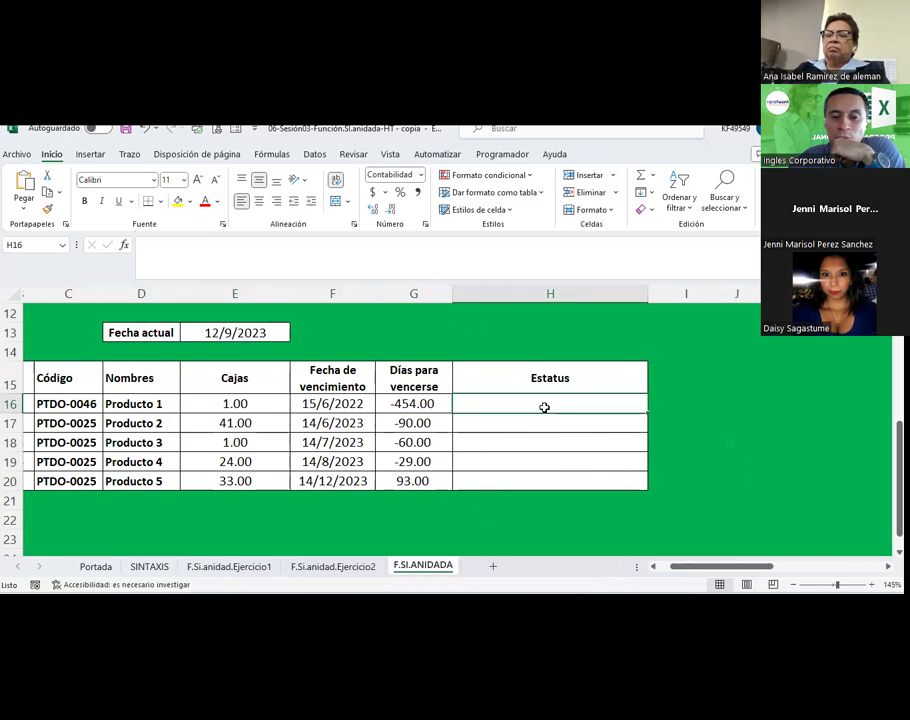
{"action": "left_click_drag", "start_coordinate": [686, 567], "coordinate": [675, 567]}
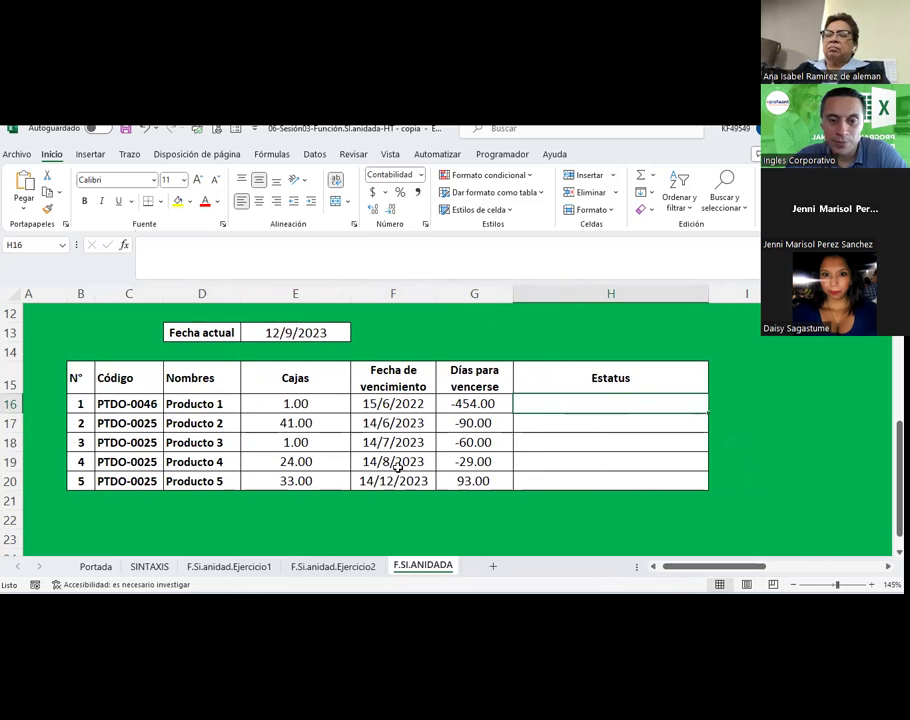
{"action": "scroll", "coordinate": [397, 467], "scroll_direction": "up", "scroll_amount": 2}
{"action": "scroll", "coordinate": [397, 467], "scroll_direction": "down", "scroll_amount": 1}
{"action": "scroll", "coordinate": [397, 467], "scroll_direction": "up", "scroll_amount": 1}
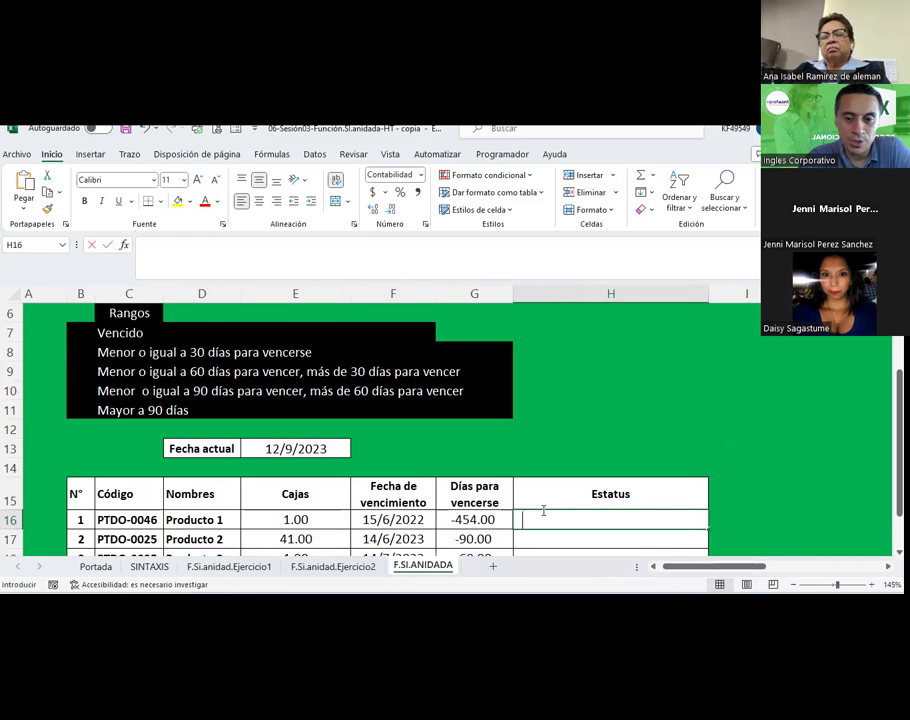
Begin H16's Estatus formula with =si(g16<=0; to test for expired items
{"action": "type", "text": "=si"}
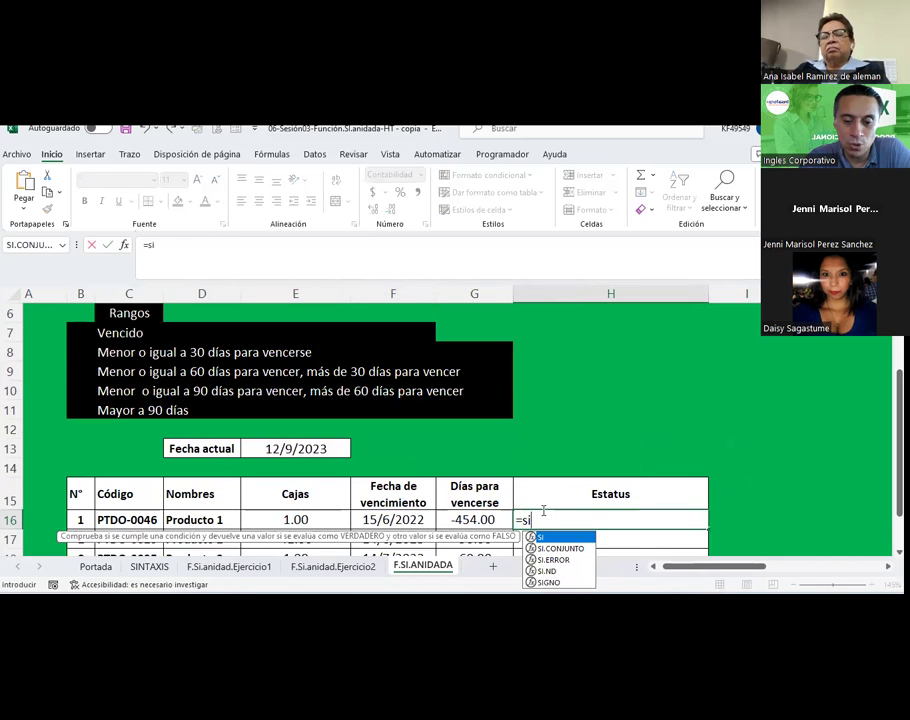
{"action": "type", "text": "("}
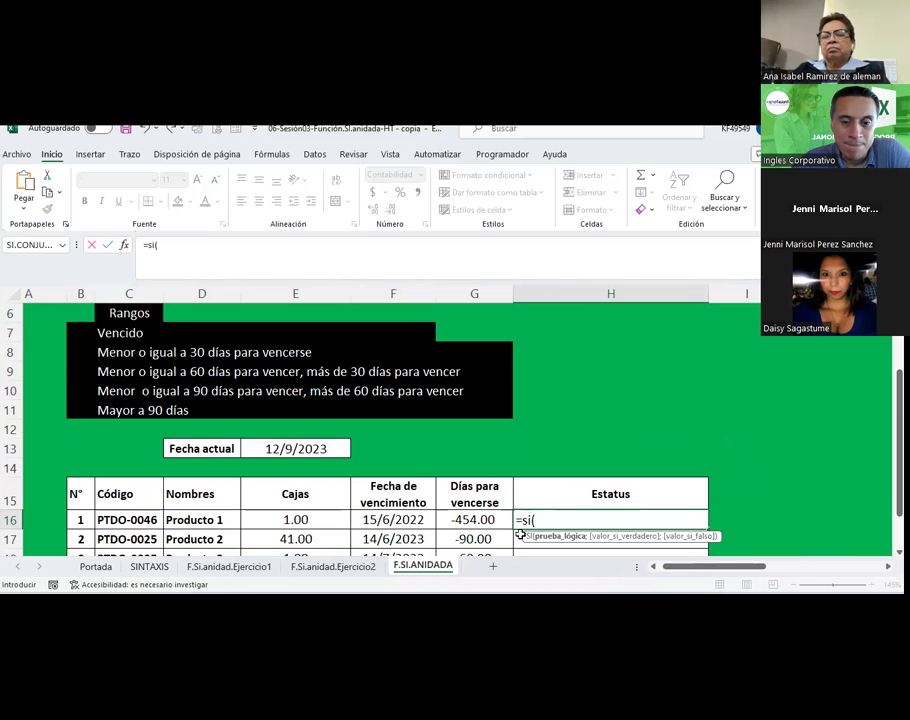
{"action": "scroll", "coordinate": [472, 505], "scroll_direction": "down", "scroll_amount": 1}
{"action": "scroll", "coordinate": [472, 505], "scroll_direction": "up", "scroll_amount": 1}
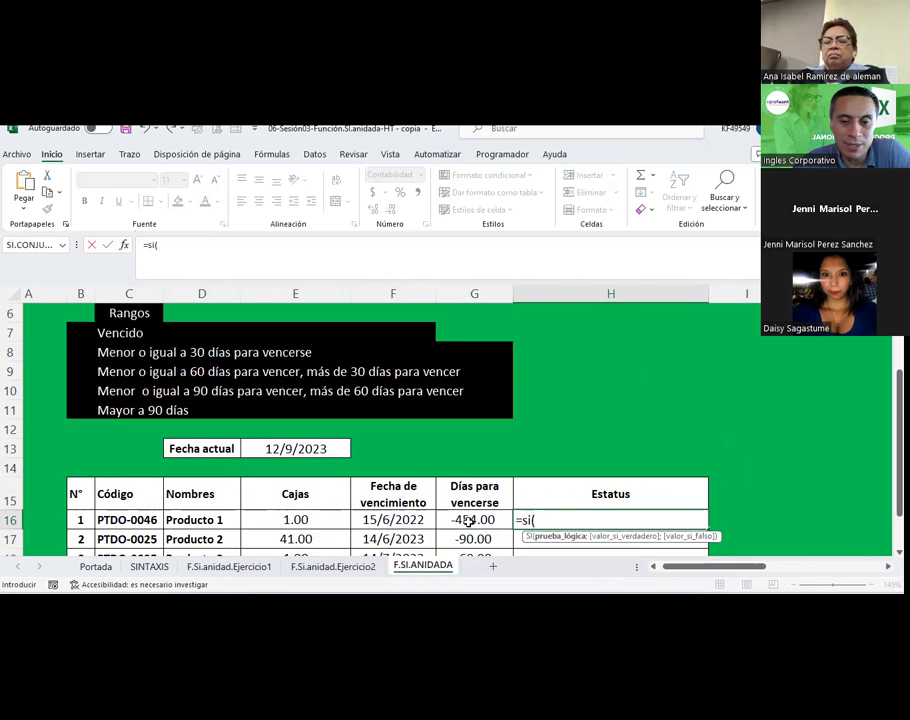
{"action": "type", "text": "g16"}
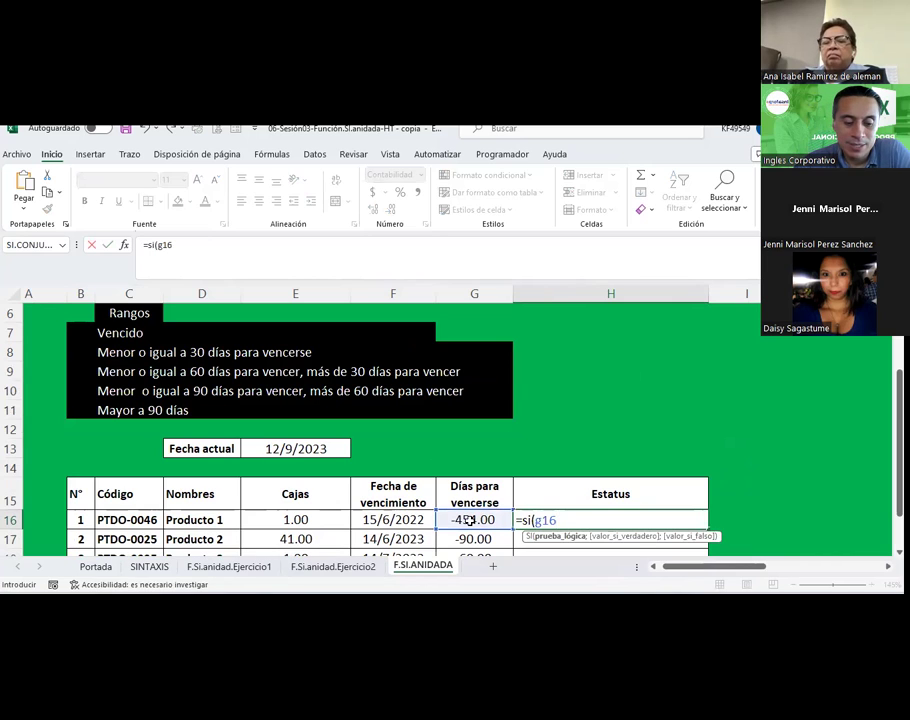
{"action": "type", "text": "<0"}
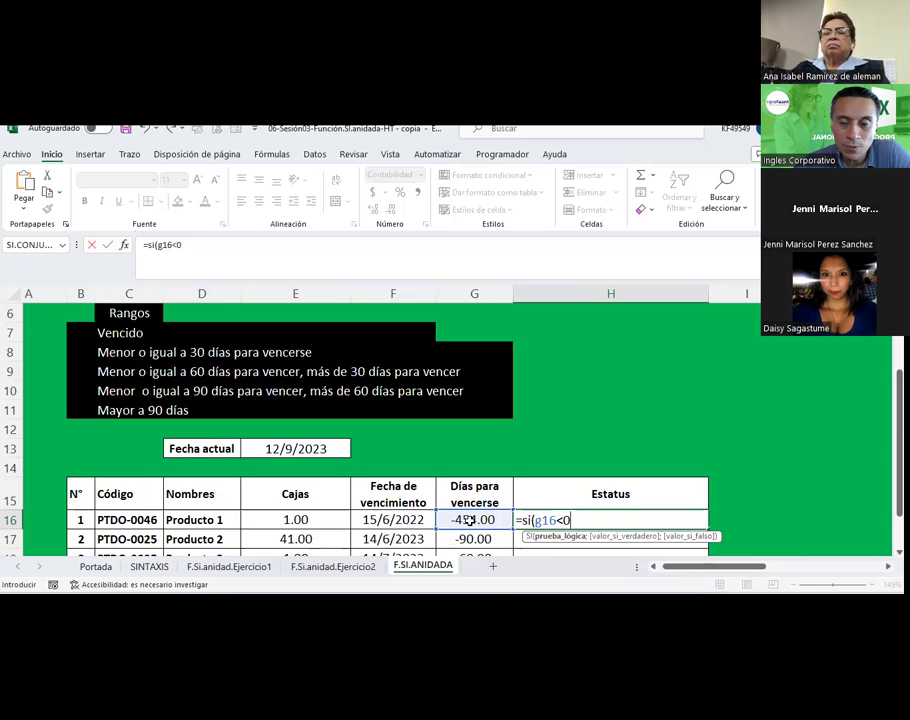
{"action": "key", "text": "Return"}
{"action": "key", "text": "Return"}
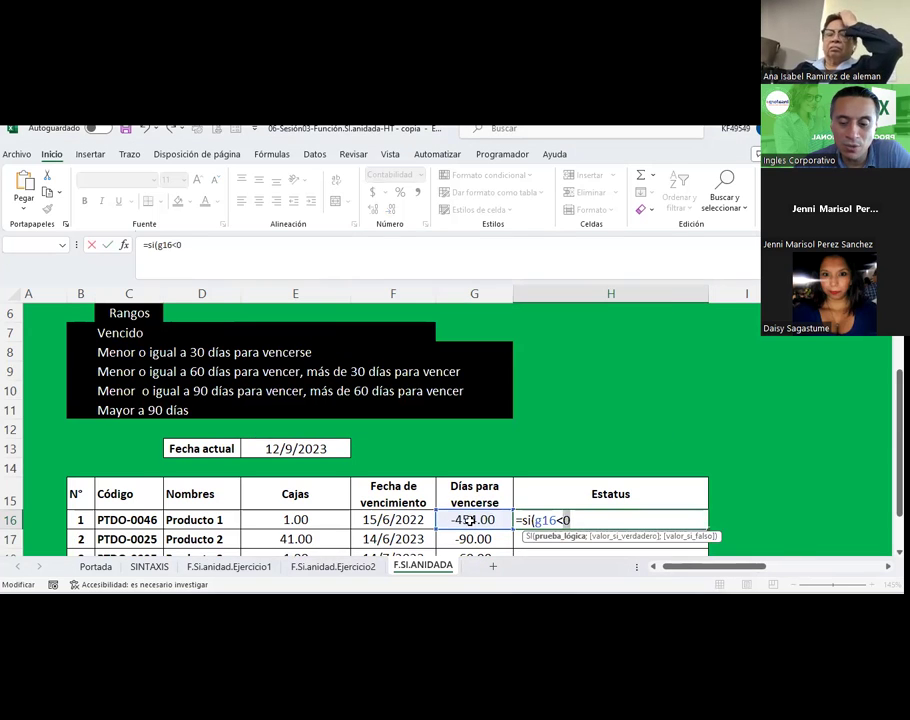
{"action": "type", "text": "=0"}
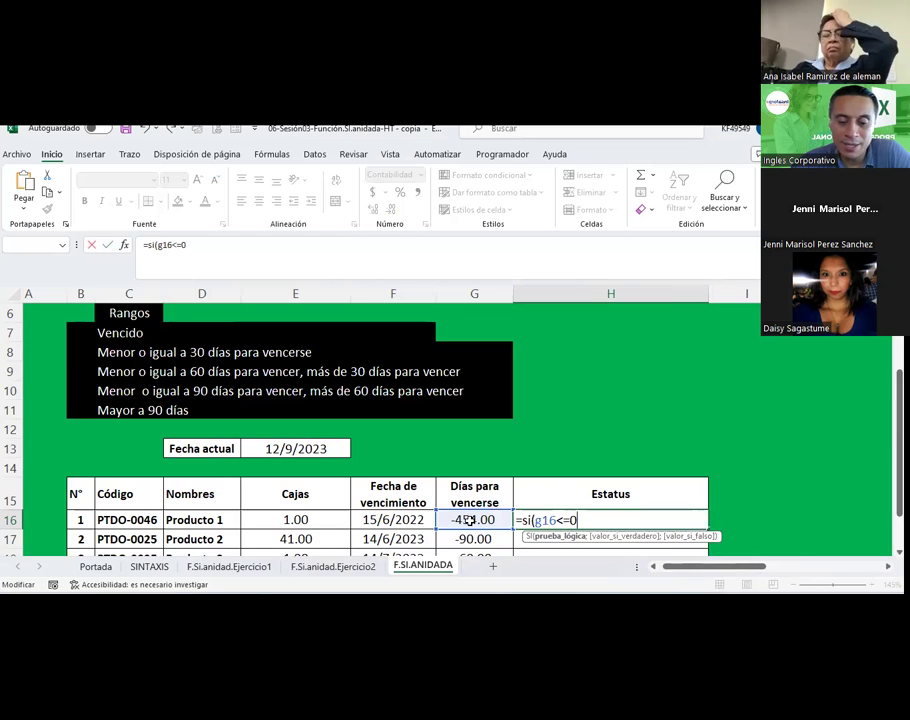
{"action": "type", "text": ";"}
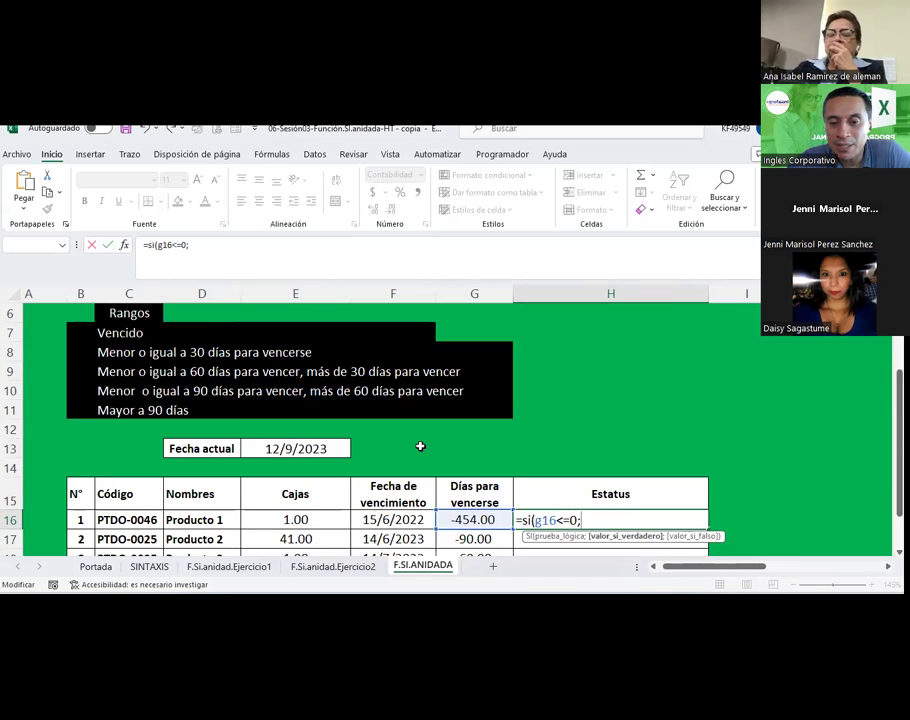
Return the absolute $C$7 Vencido label when true, then start the nested si(g16<=30; test
{"action": "left_click", "coordinate": [131, 336]}
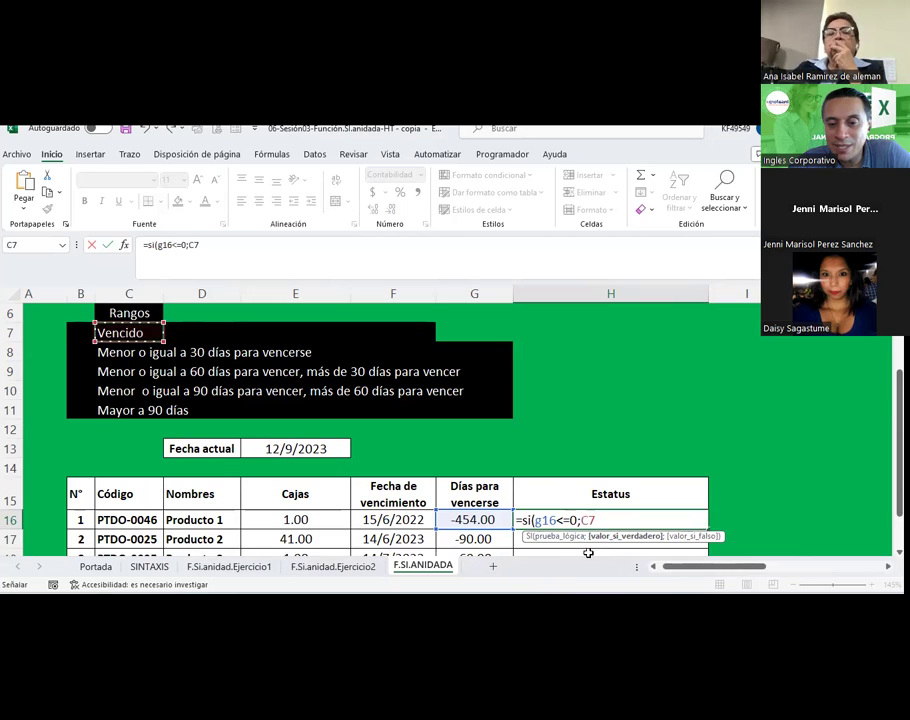
{"action": "scroll", "coordinate": [690, 570], "scroll_direction": "right", "scroll_amount": 2}
{"action": "scroll", "coordinate": [474, 440], "scroll_direction": "down", "scroll_amount": 2}
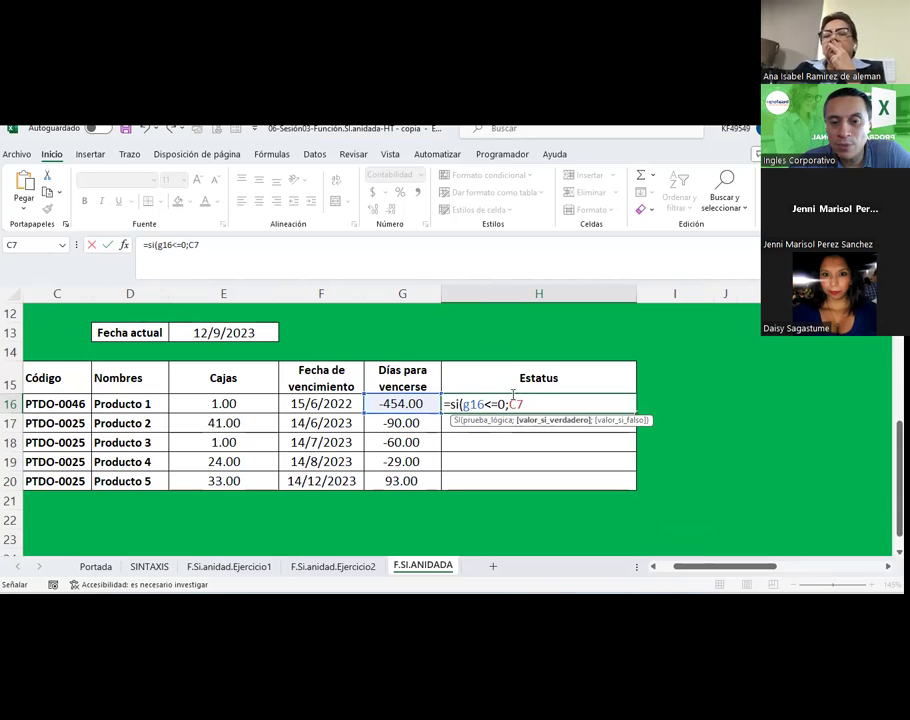
{"action": "scroll", "coordinate": [615, 532], "scroll_direction": "left", "scroll_amount": 2}
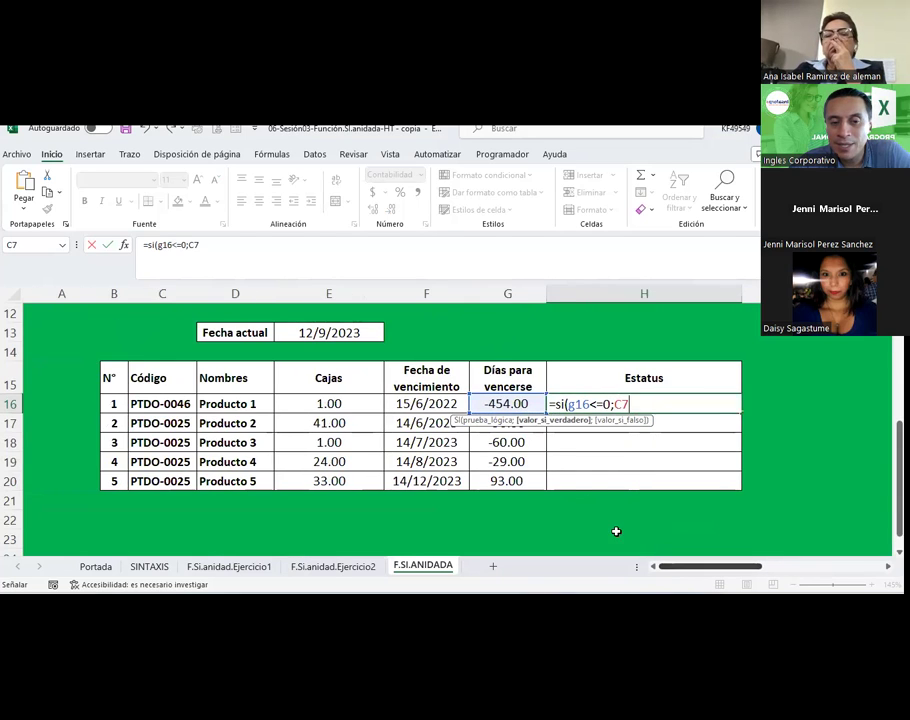
{"action": "scroll", "coordinate": [615, 532], "scroll_direction": "up", "scroll_amount": 2}
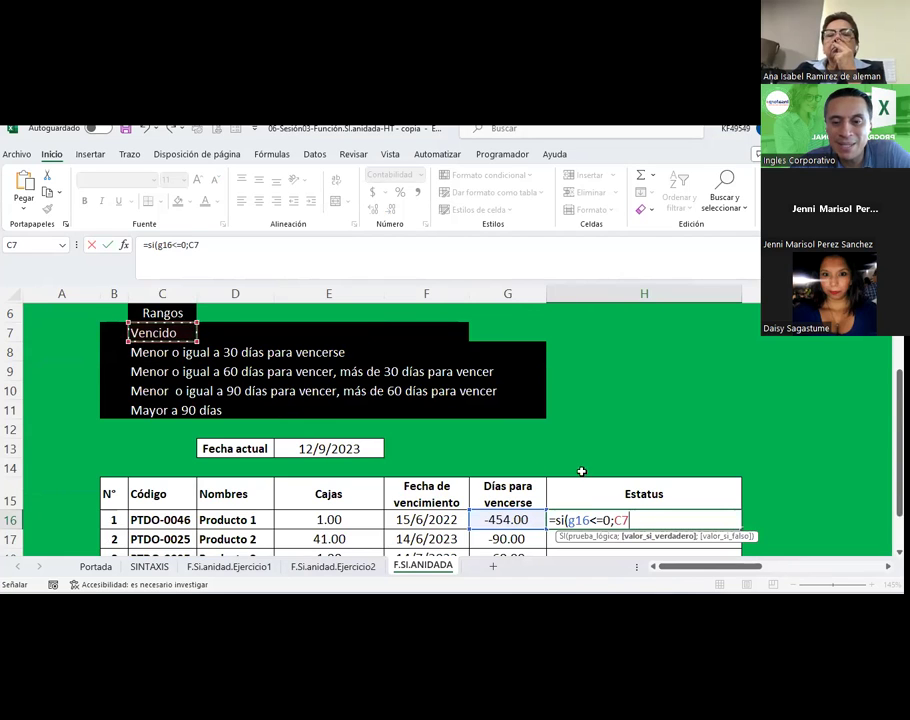
{"action": "scroll", "coordinate": [581, 471], "scroll_direction": "down", "scroll_amount": 1}
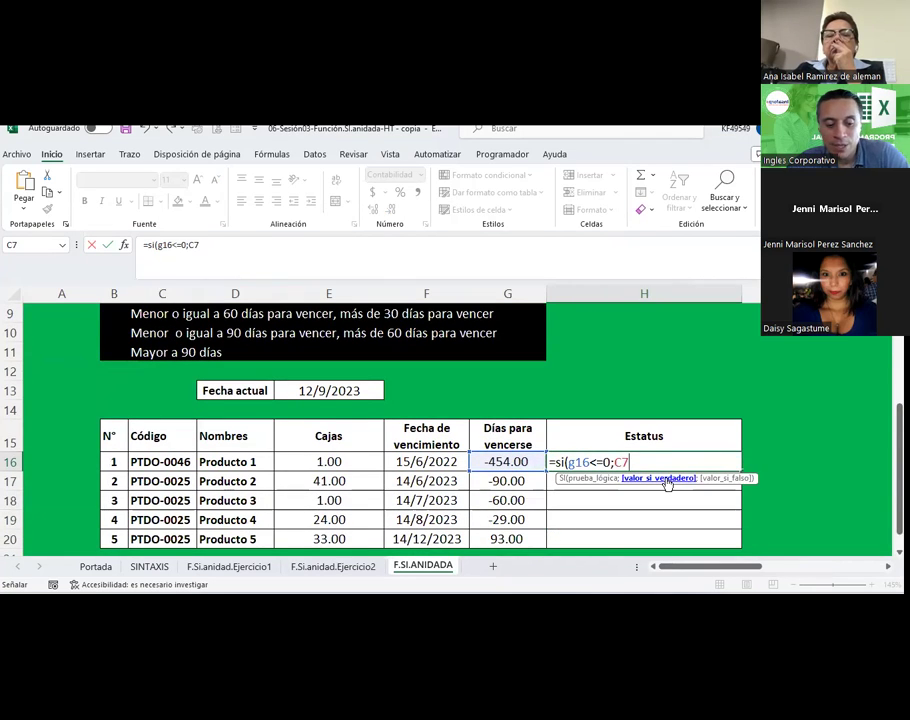
{"action": "key", "text": "F4"}
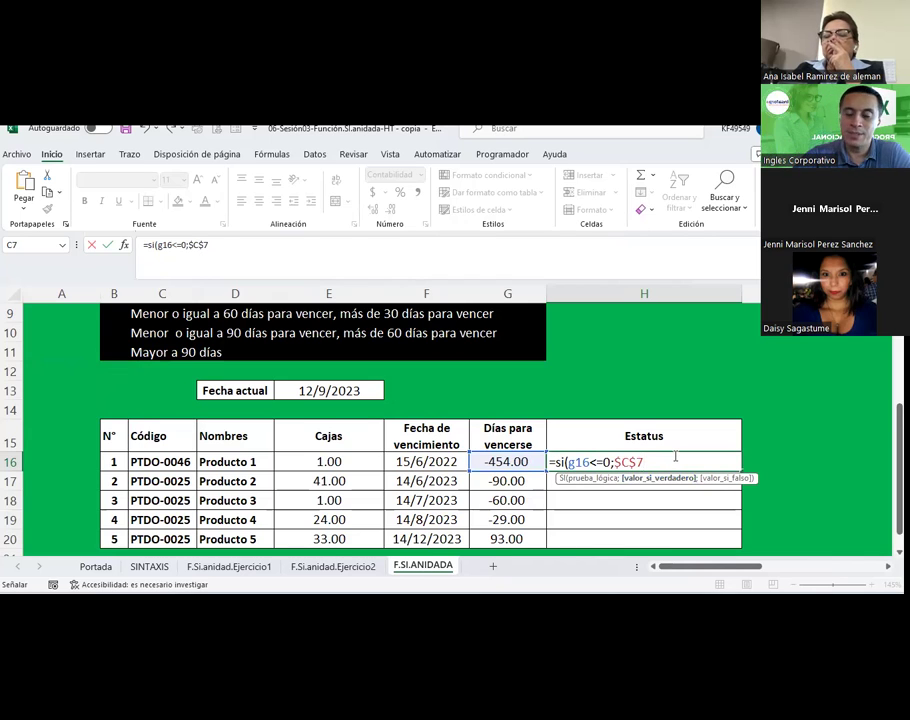
{"action": "left_click_drag", "start_coordinate": [712, 568], "coordinate": [729, 568]}
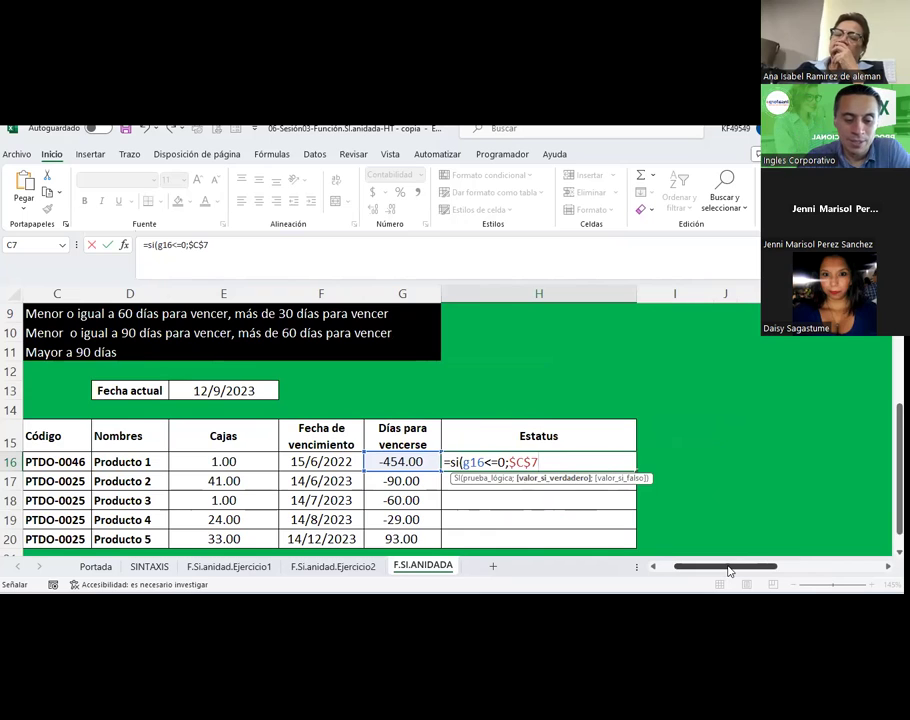
{"action": "type", "text": ";s"}
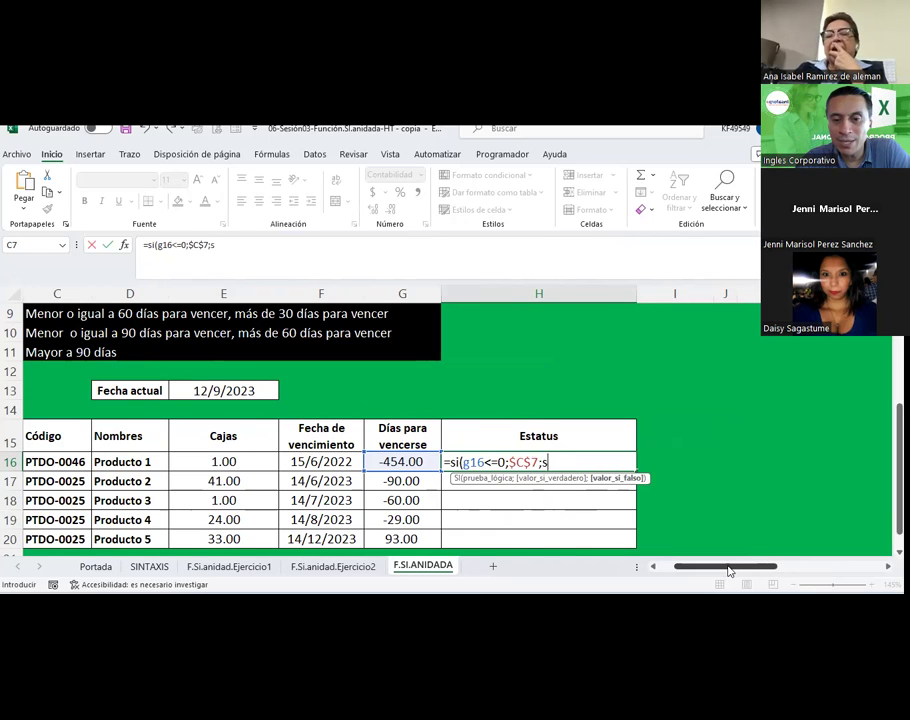
{"action": "type", "text": "i"}
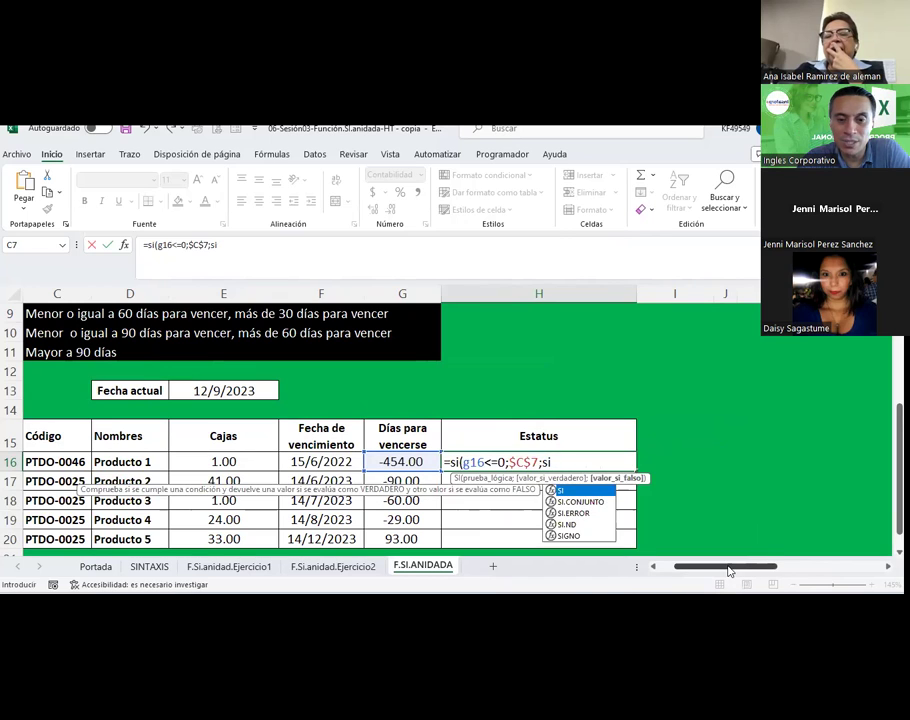
{"action": "type", "text": "(g16<="}
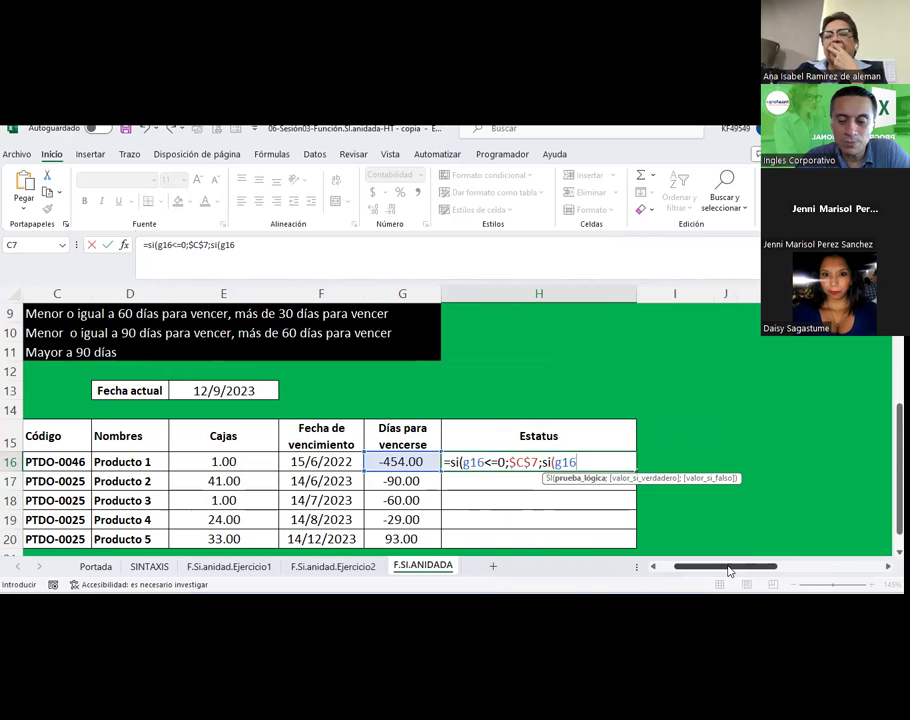
{"action": "type", "text": "30"}
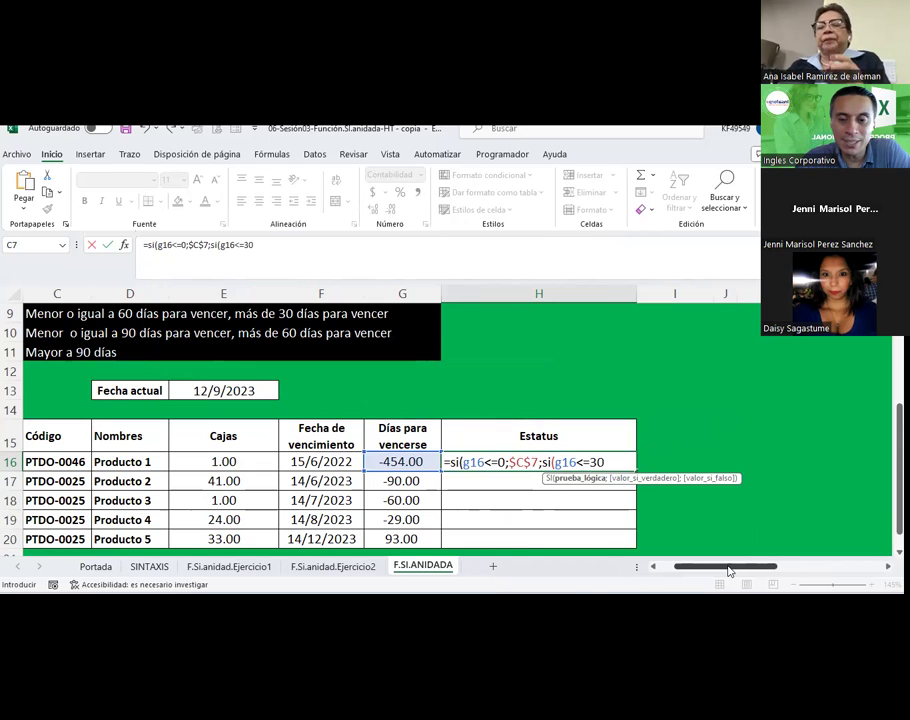
{"action": "type", "text": ";"}
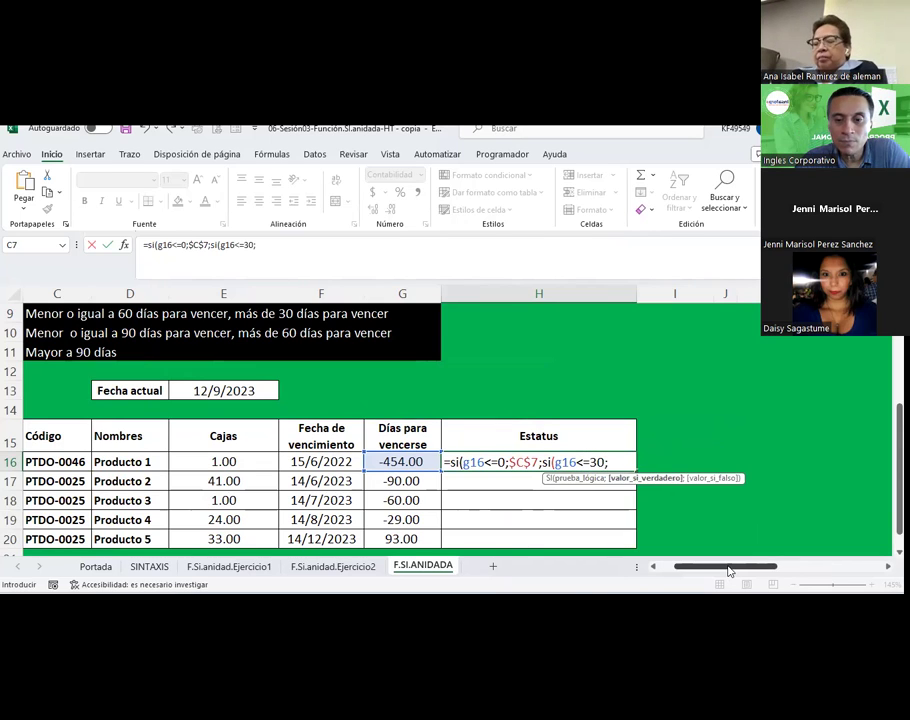
Return absolute $C$8 for the 30-day tier and start the nested 60-day SI test
{"action": "scroll", "coordinate": [302, 427], "scroll_direction": "up", "scroll_amount": 1}
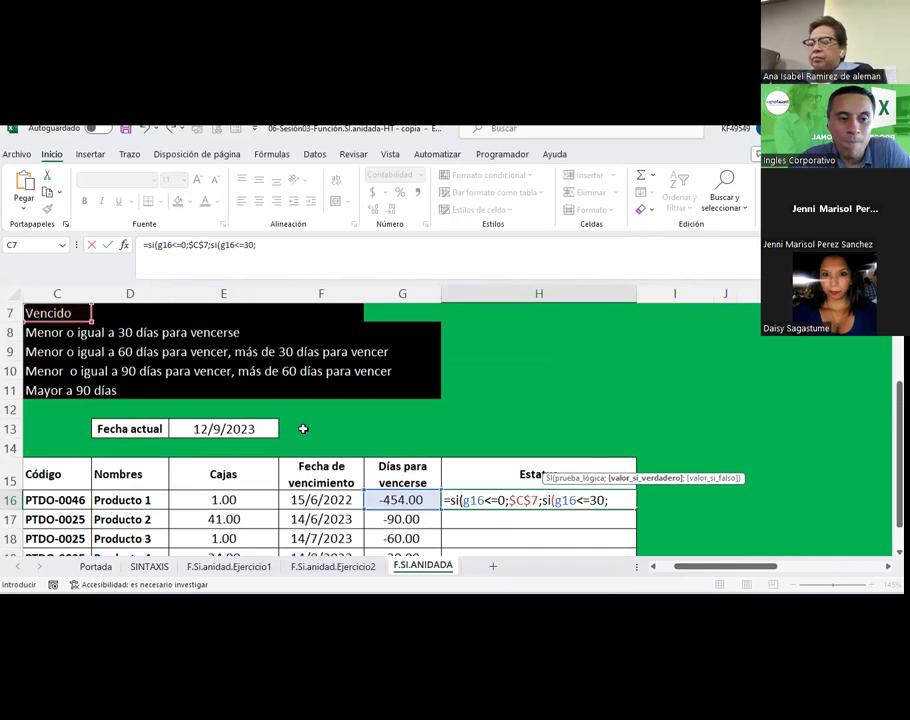
{"action": "left_click", "coordinate": [72, 353]}
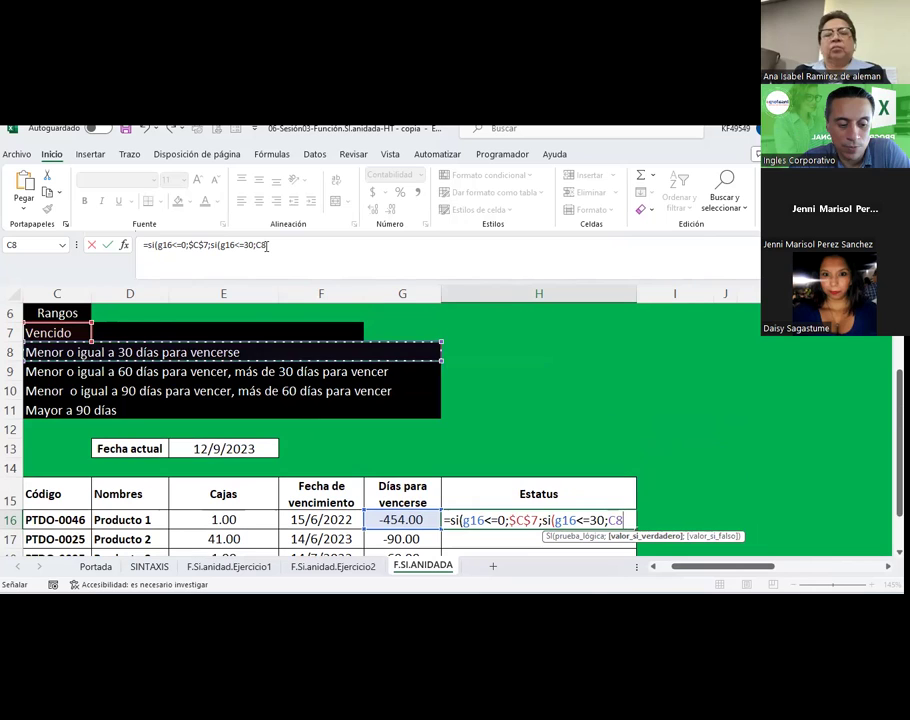
{"action": "key", "text": "F4"}
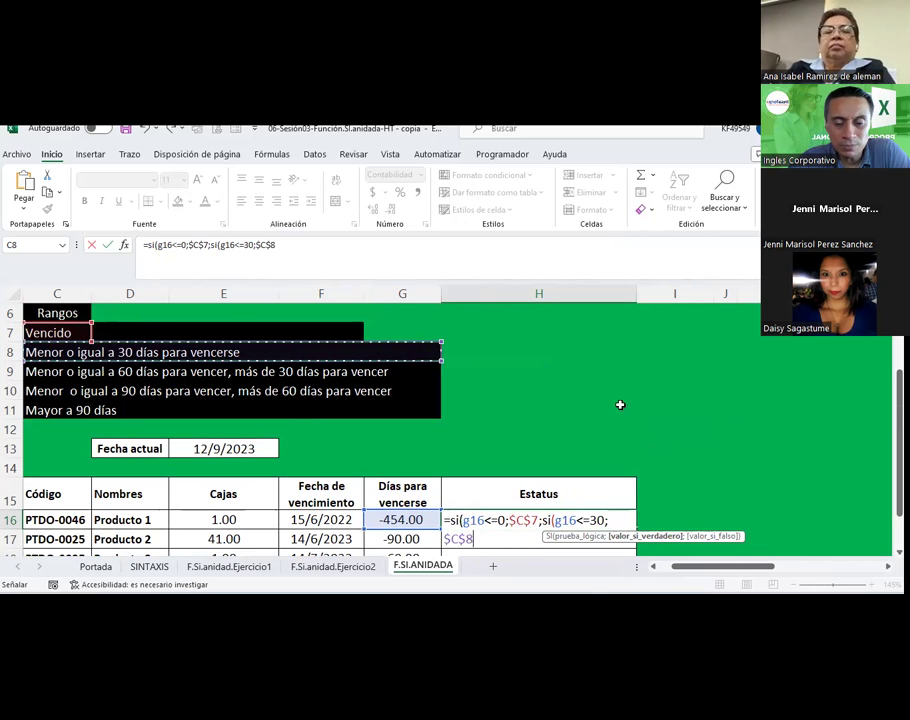
{"action": "left_click", "coordinate": [307, 241]}
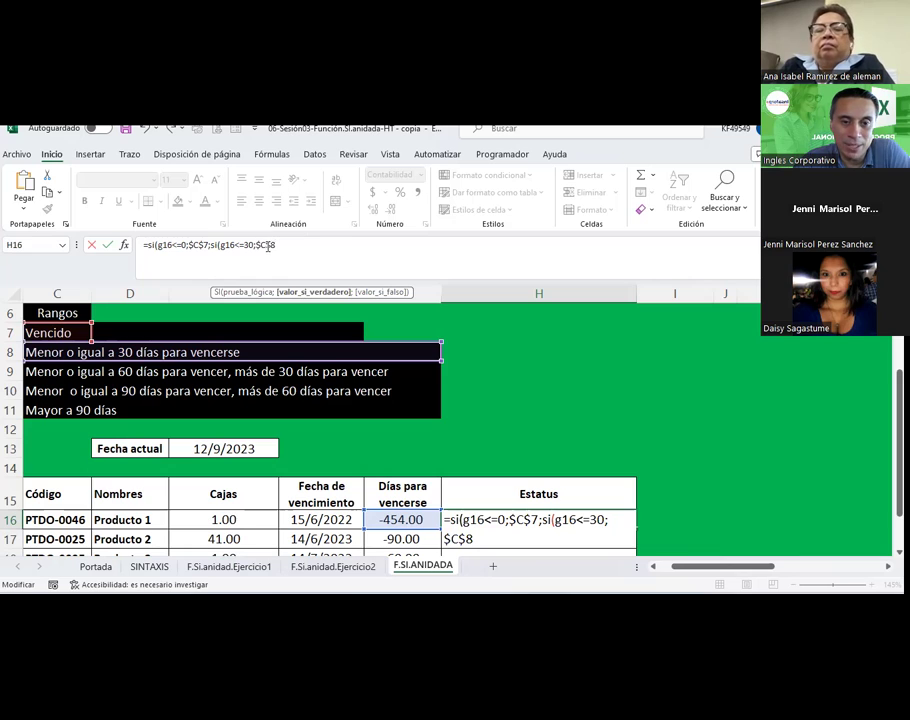
{"action": "type", "text": ";"}
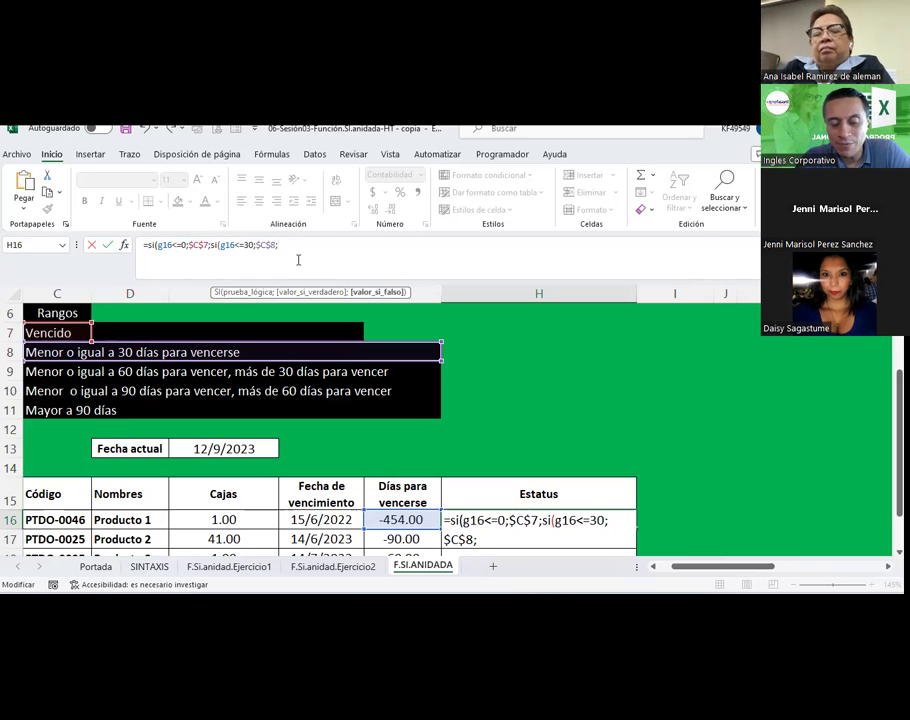
{"action": "type", "text": "si"}
{"action": "type", "text": "("}
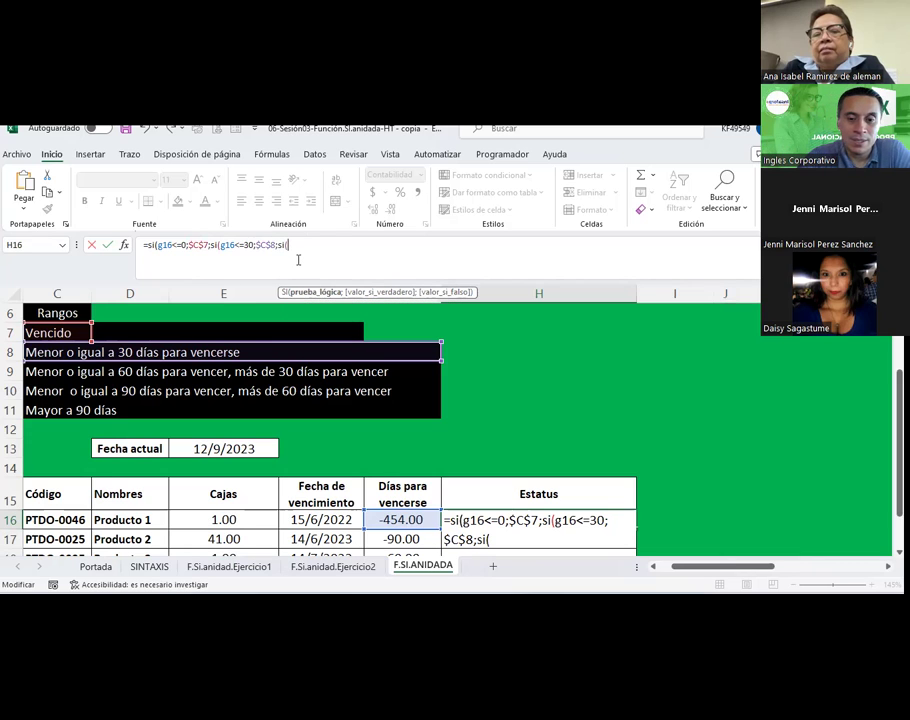
{"action": "type", "text": "g16;<"}
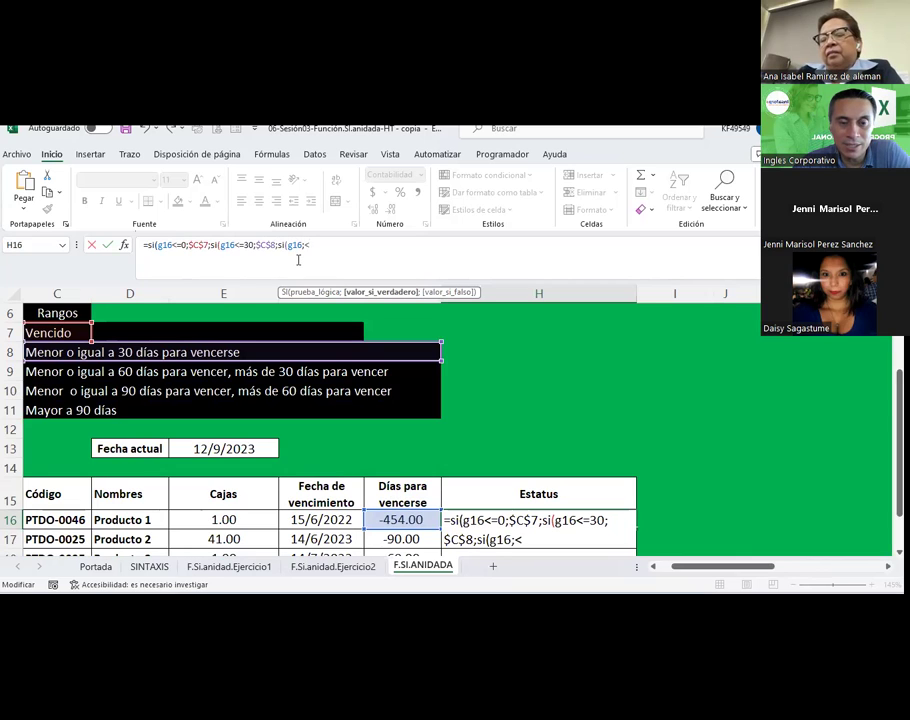
{"action": "type", "text": "=60"}
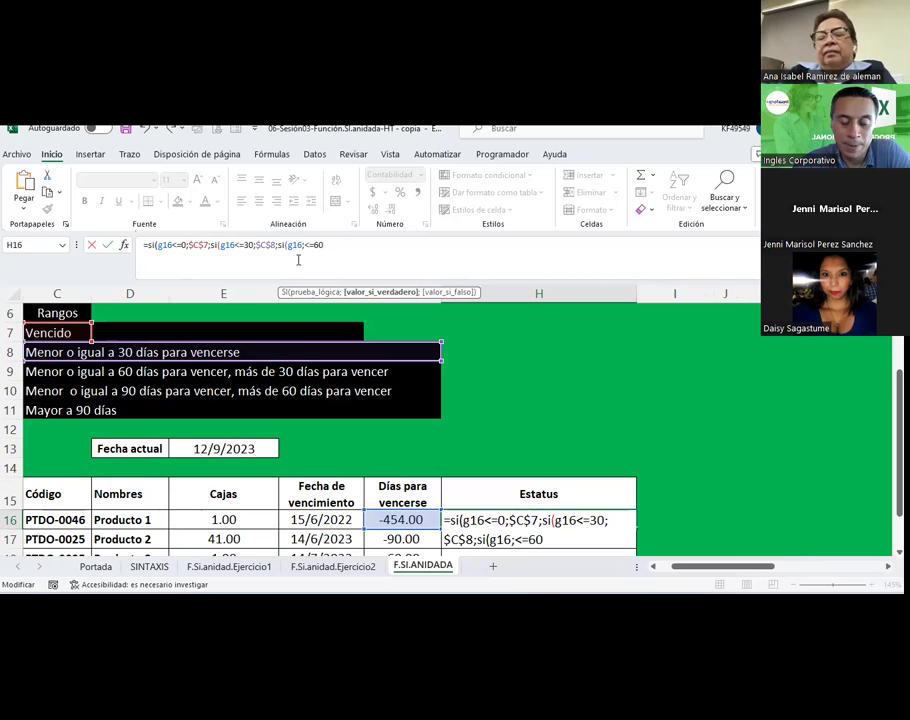
{"action": "type", "text": ";"}
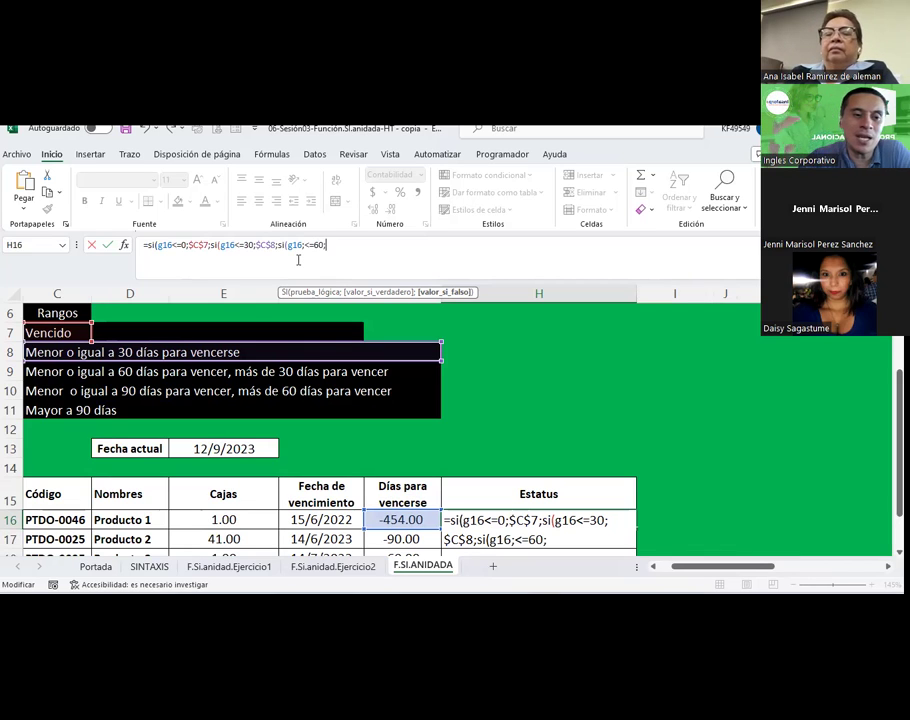
Return $C$9 and $C$10 for the 60- and 90-day tiers, with C11 as fallback
{"action": "left_click", "coordinate": [45, 371]}
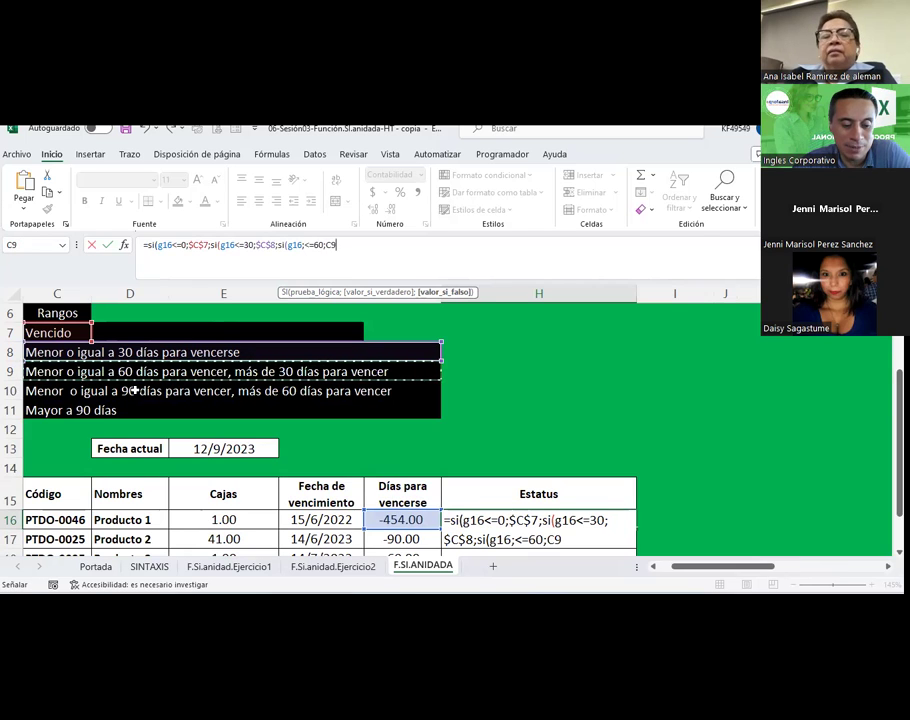
{"action": "key", "text": "F4"}
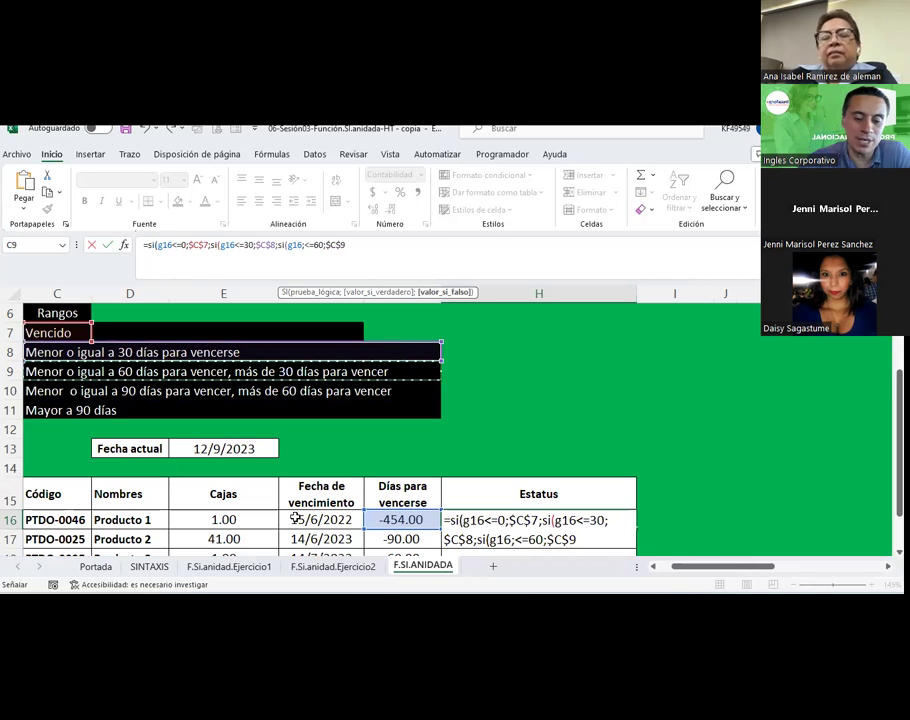
{"action": "type", "text": ";si"}
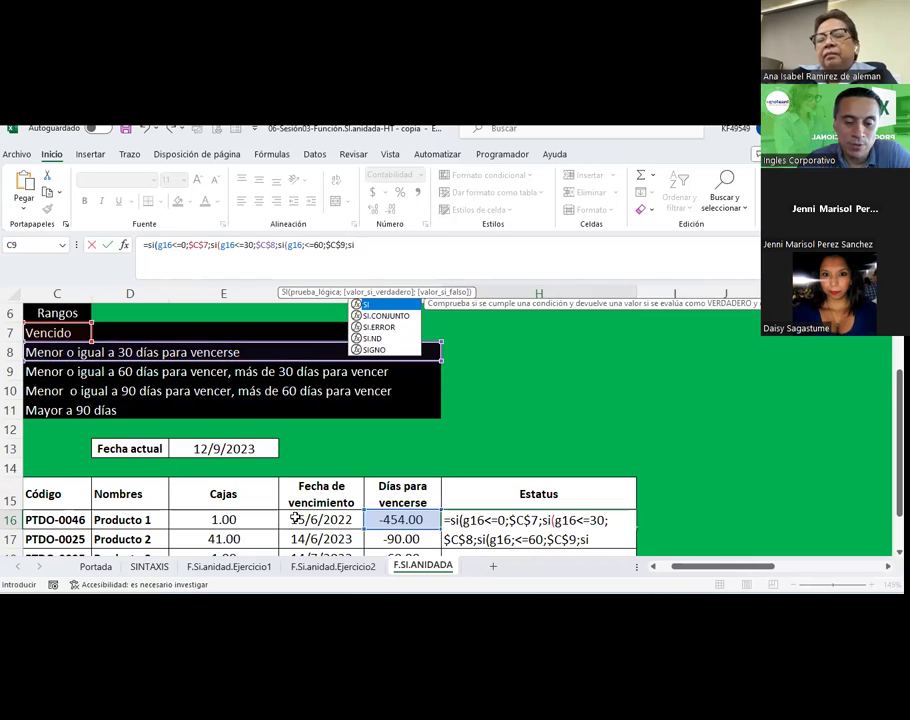
{"action": "type", "text": "("}
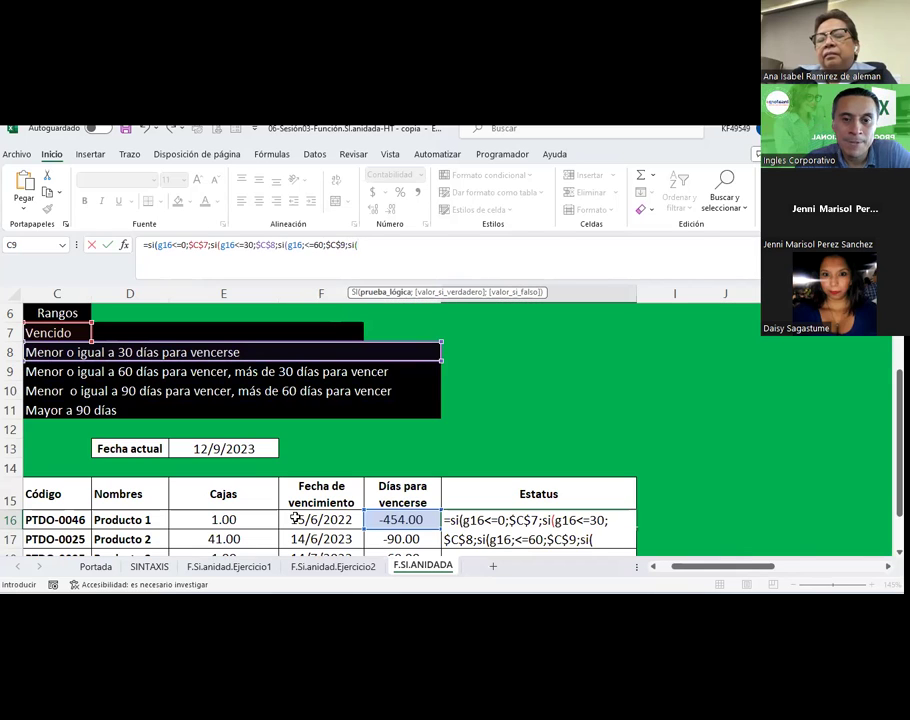
{"action": "type", "text": "g16"}
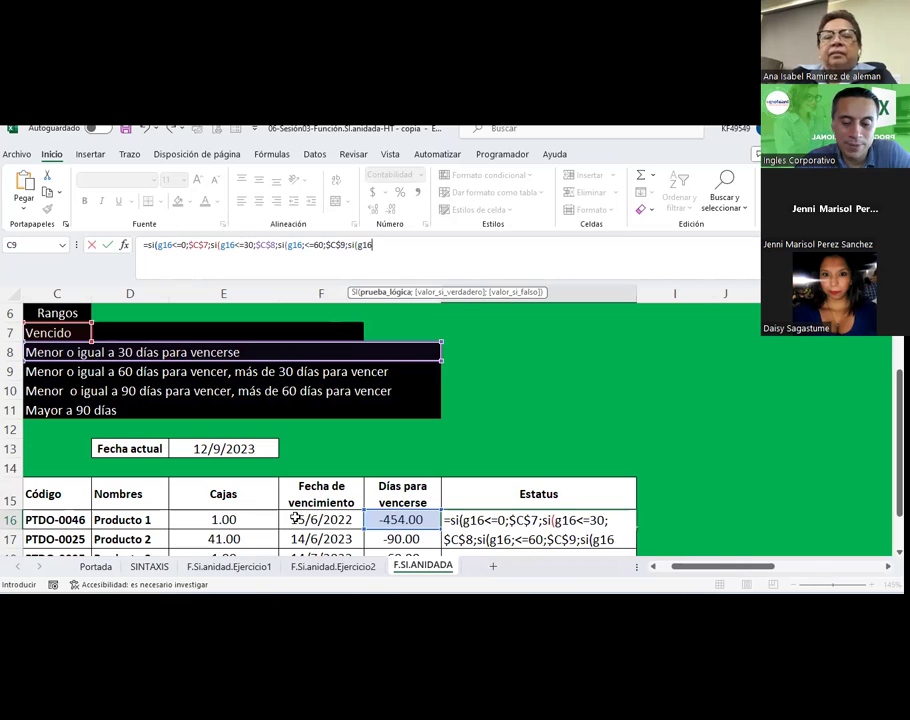
{"action": "type", "text": "<"}
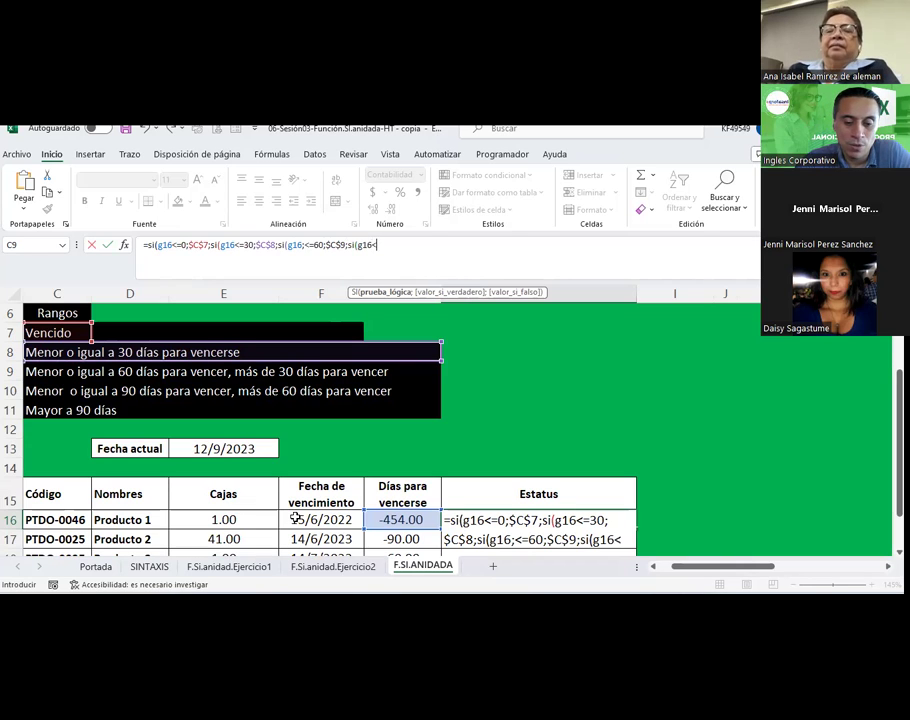
{"action": "type", "text": "=3"}
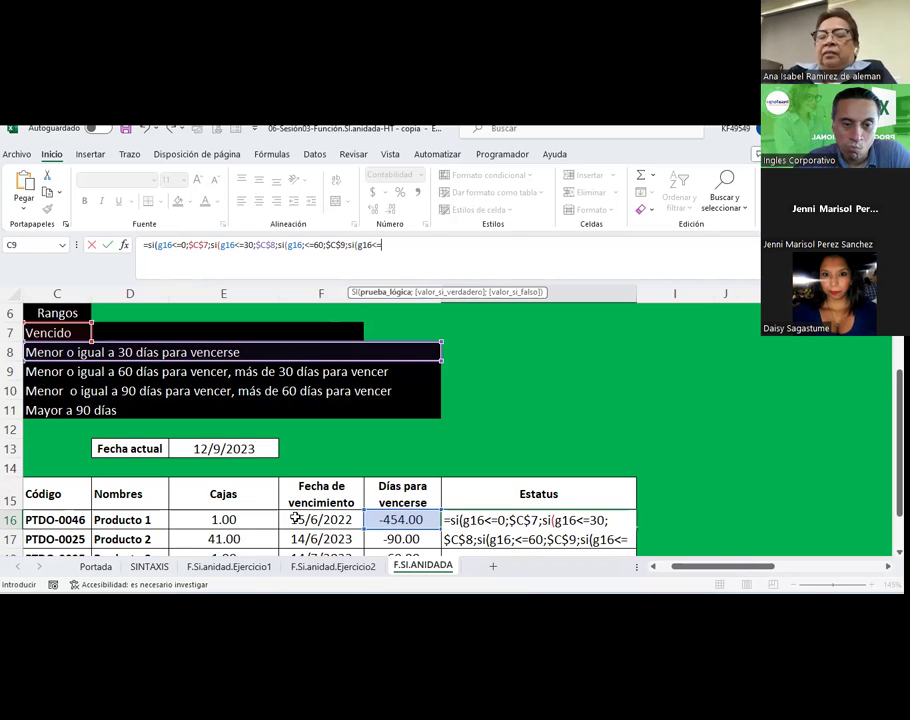
{"action": "type", "text": "0"}
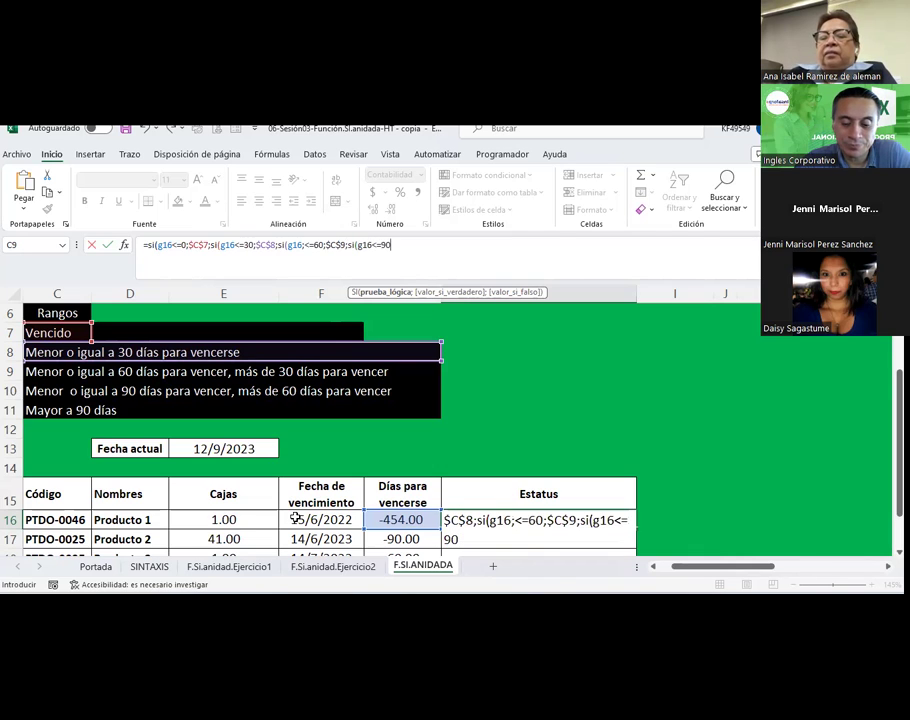
{"action": "type", "text": ";"}
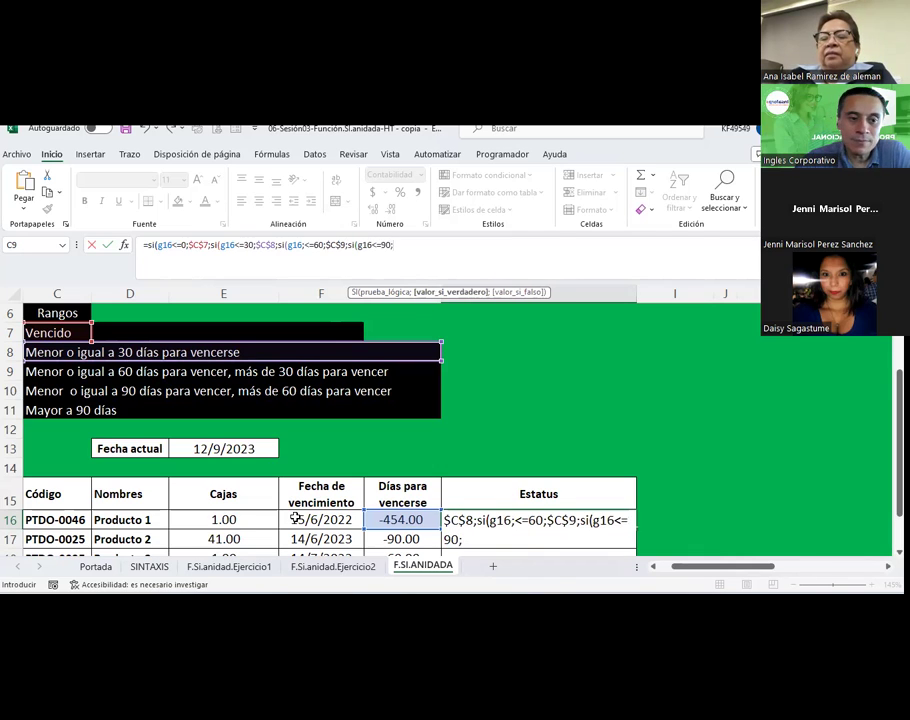
{"action": "left_click", "coordinate": [46, 391]}
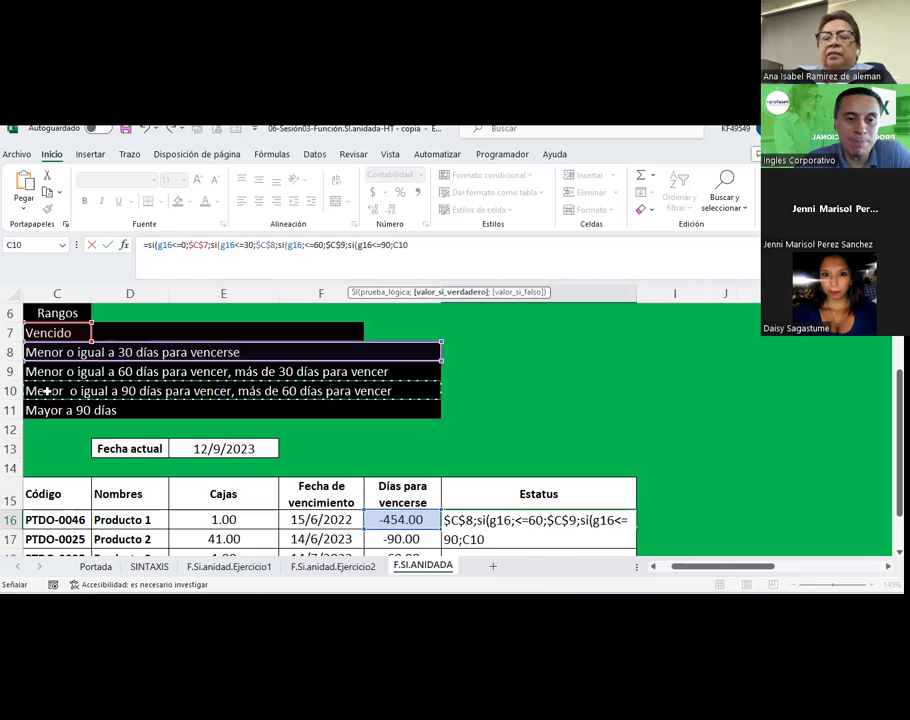
{"action": "key", "text": "F4"}
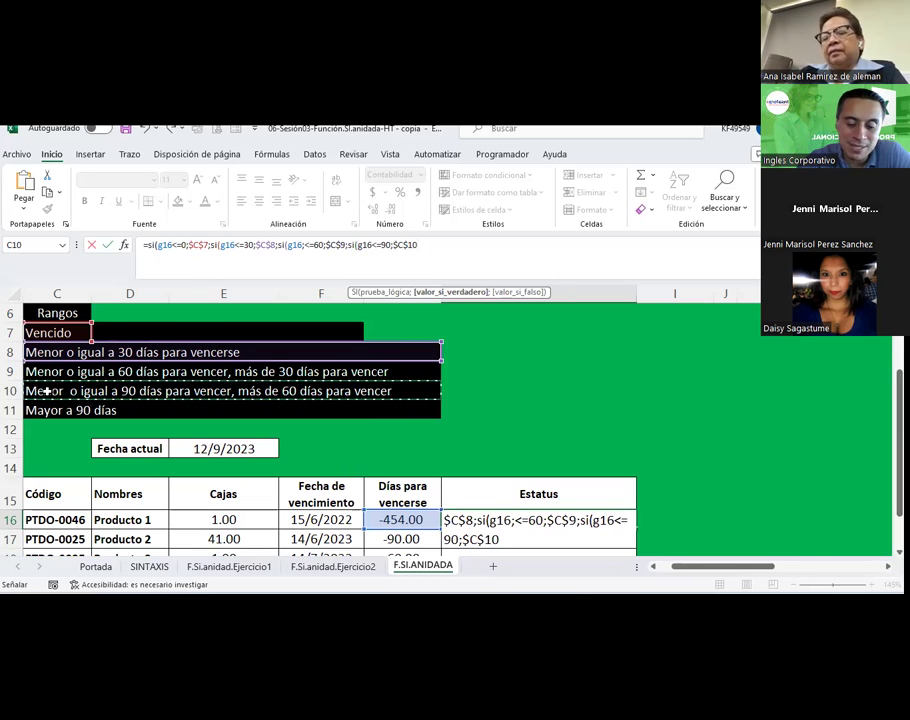
{"action": "type", "text": ";"}
{"action": "left_click", "coordinate": [77, 410]}
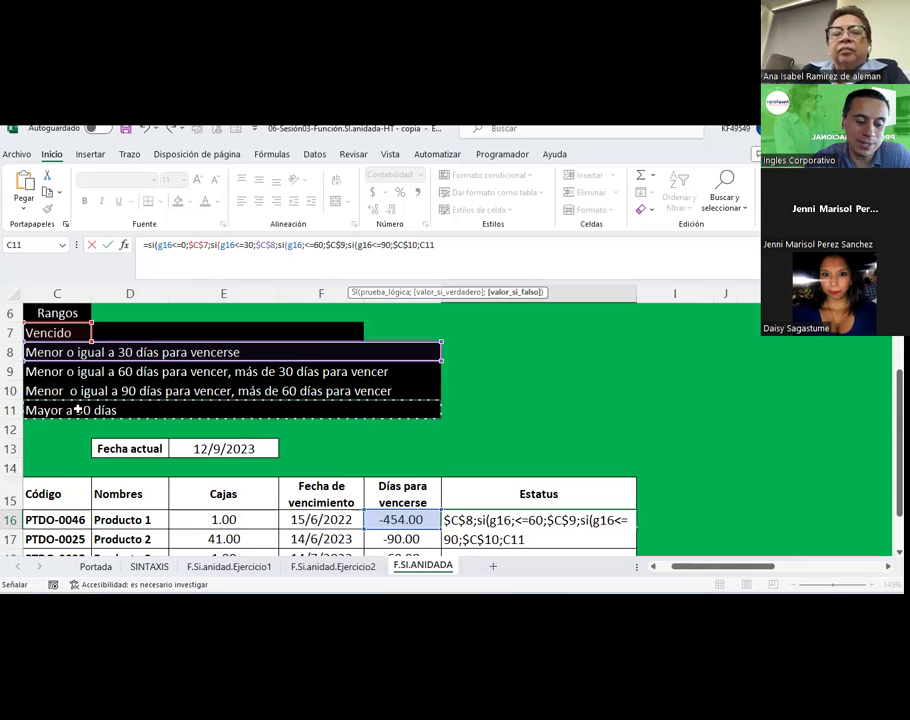
Dismiss the accidental Go To dialogs and make the fallback reference absolute $C$11
{"action": "key", "text": "F5"}
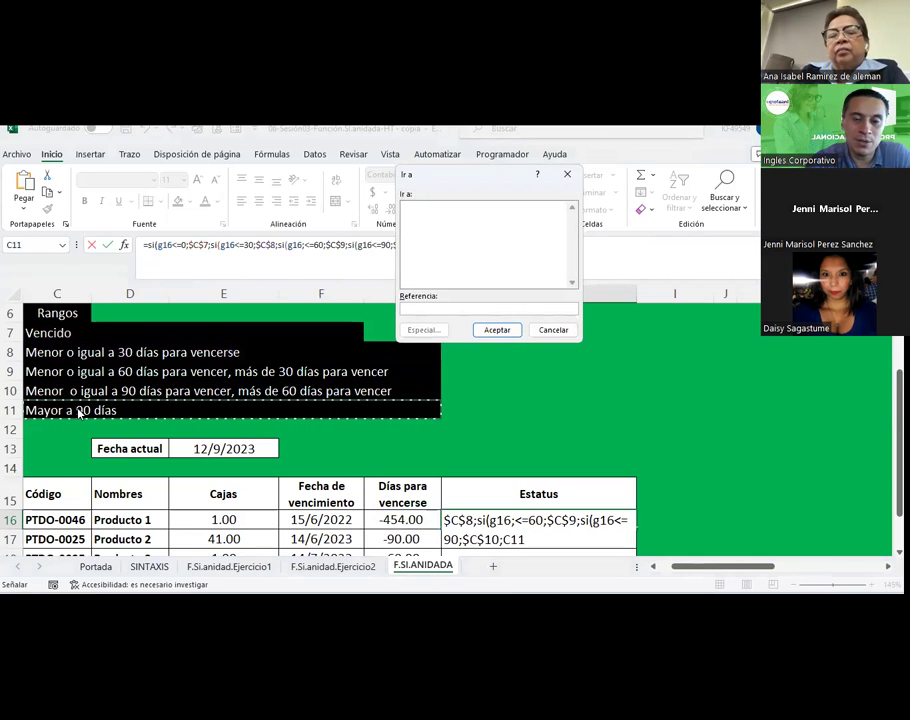
{"action": "left_click", "coordinate": [567, 174]}
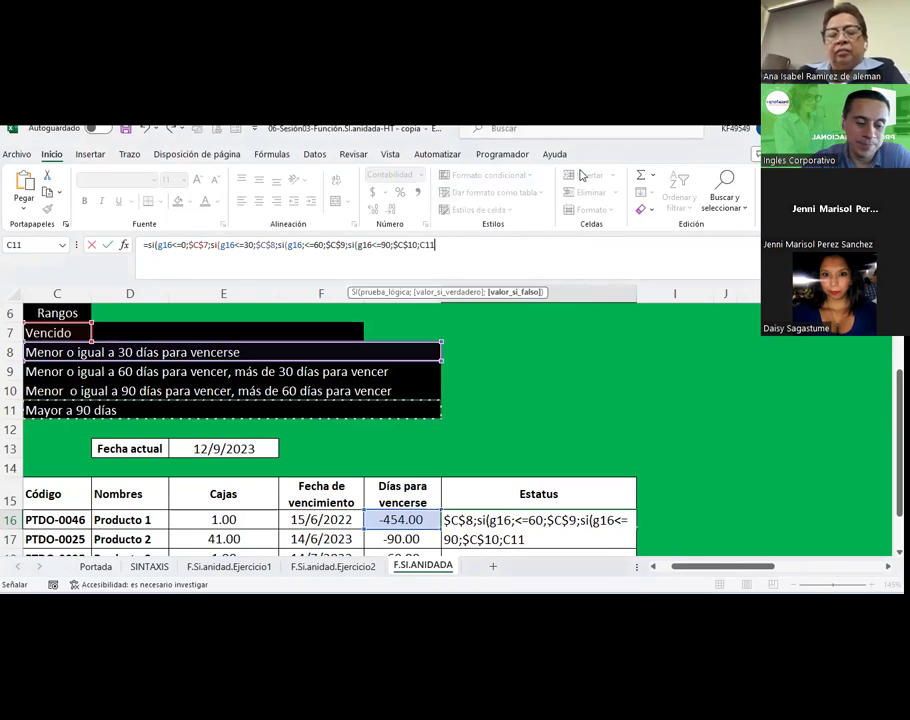
{"action": "key", "text": "F5"}
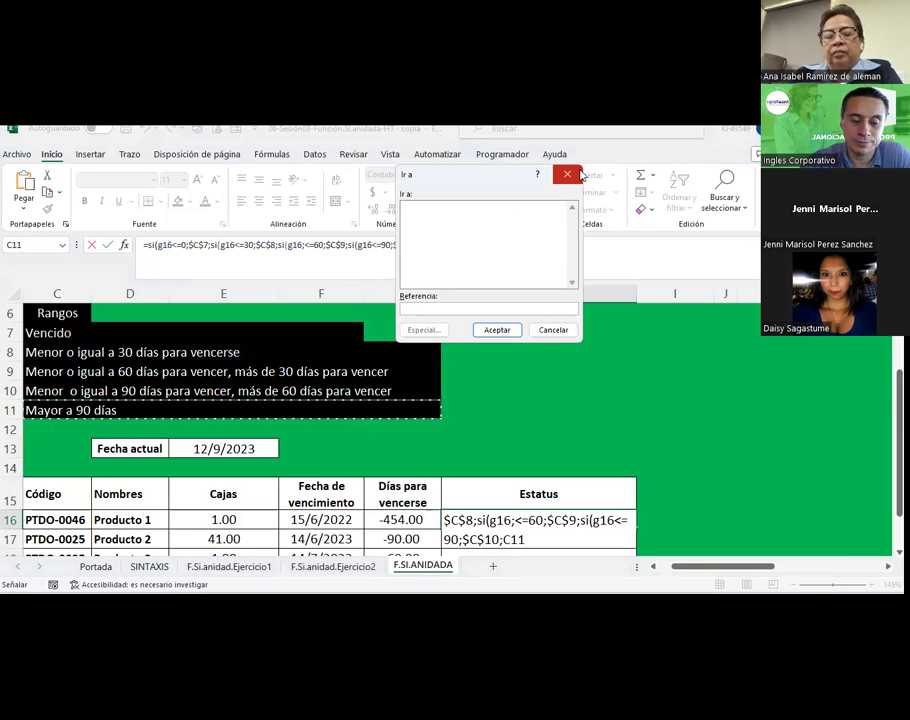
{"action": "left_click", "coordinate": [567, 176]}
{"action": "left_click", "coordinate": [428, 243]}
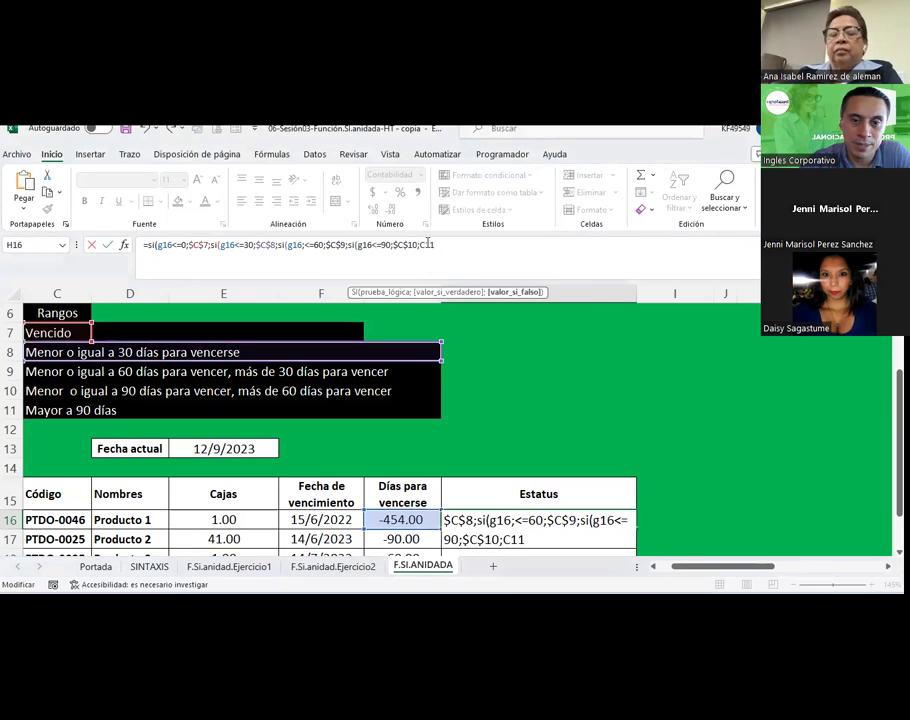
{"action": "key", "text": "F4"}
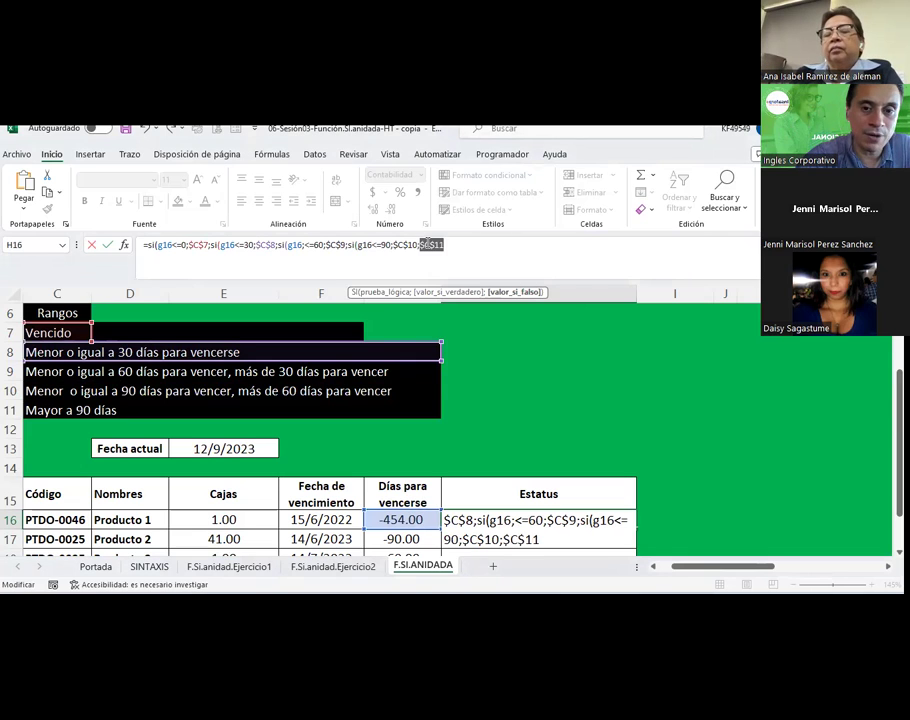
{"action": "left_click", "coordinate": [455, 244]}
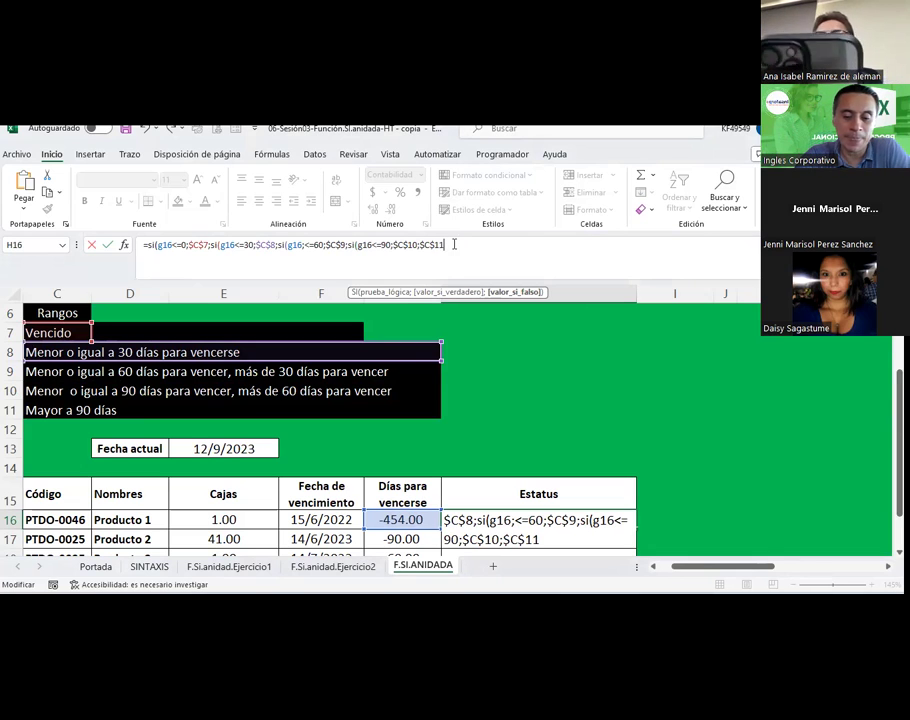
Add three closing parentheses, checking bracket balance across each nested SI level
{"action": "type", "text": ")"}
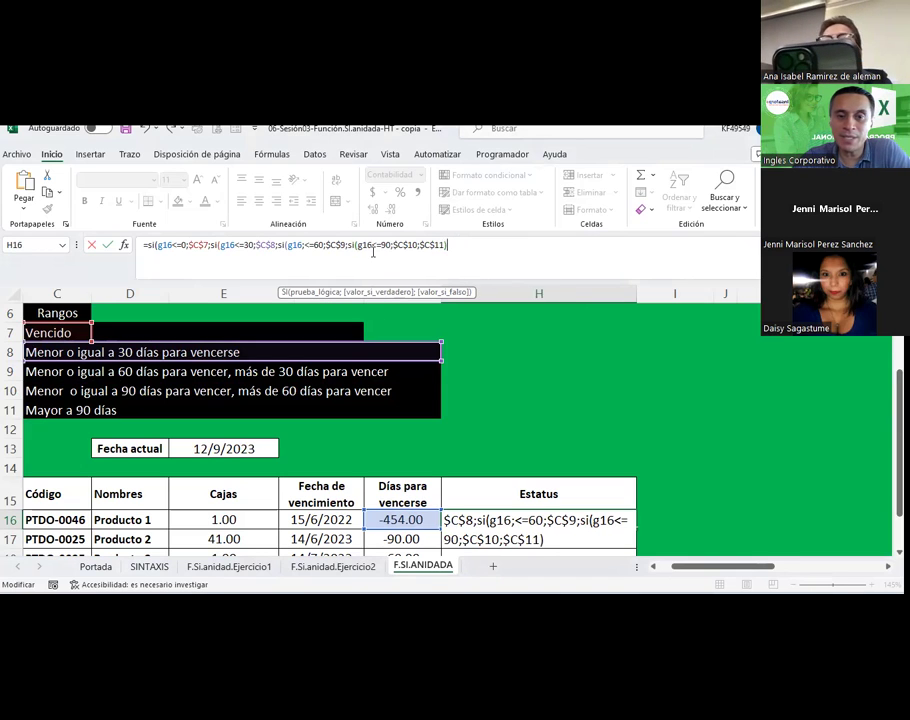
{"action": "left_click_drag", "start_coordinate": [355, 244], "coordinate": [460, 242]}
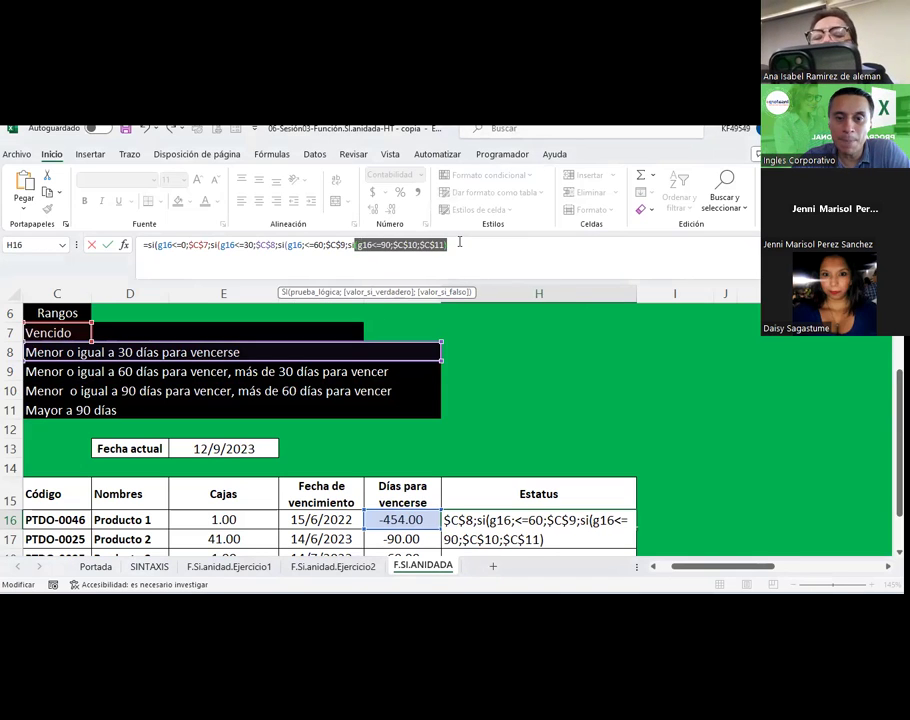
{"action": "left_click", "coordinate": [460, 252]}
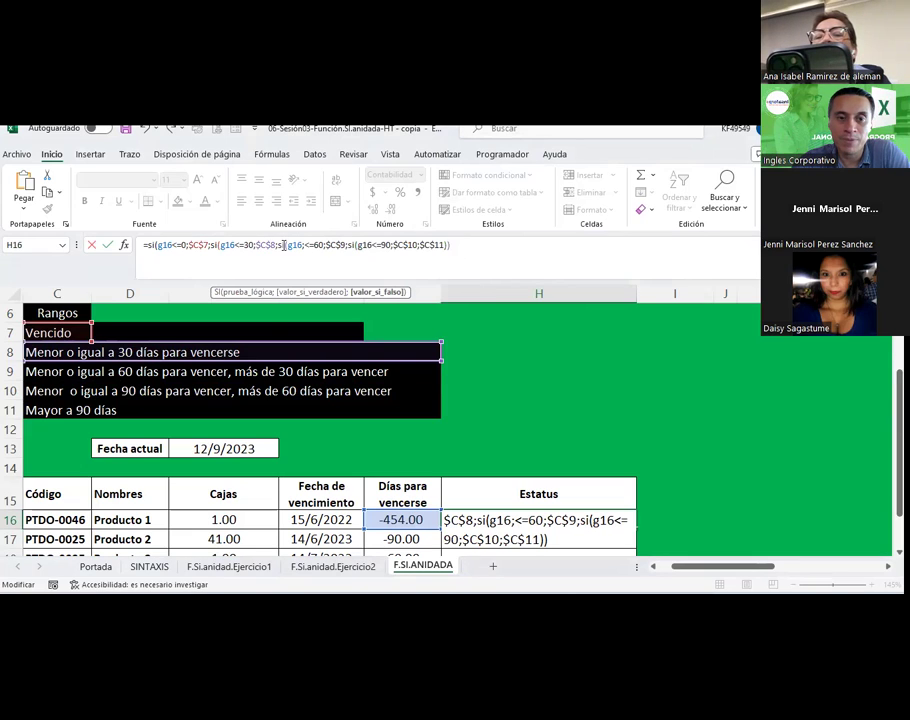
{"action": "left_click_drag", "start_coordinate": [288, 246], "coordinate": [455, 260]}
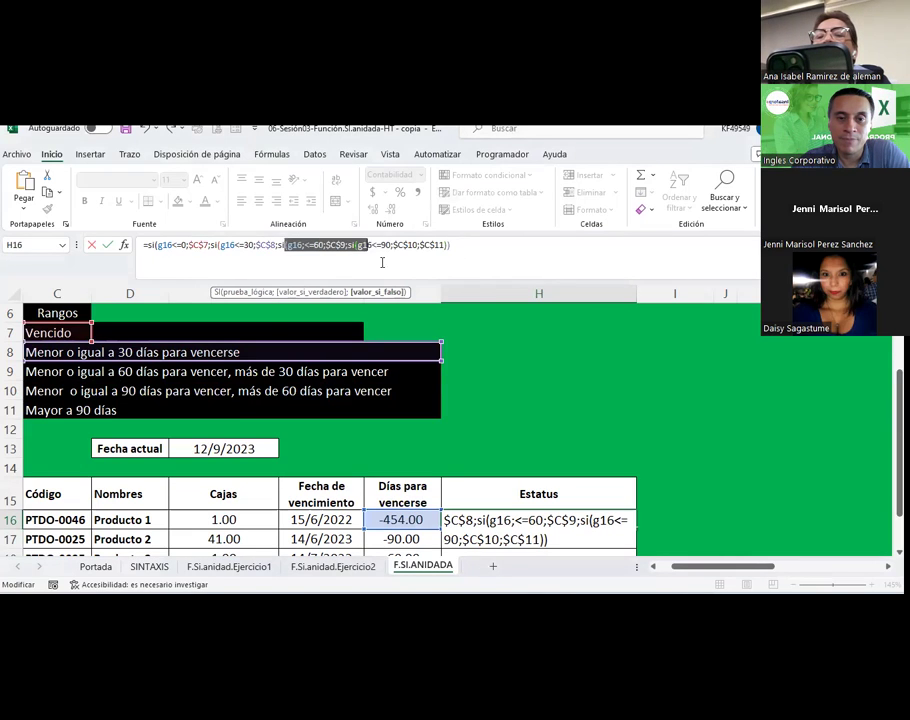
{"action": "left_click", "coordinate": [461, 250]}
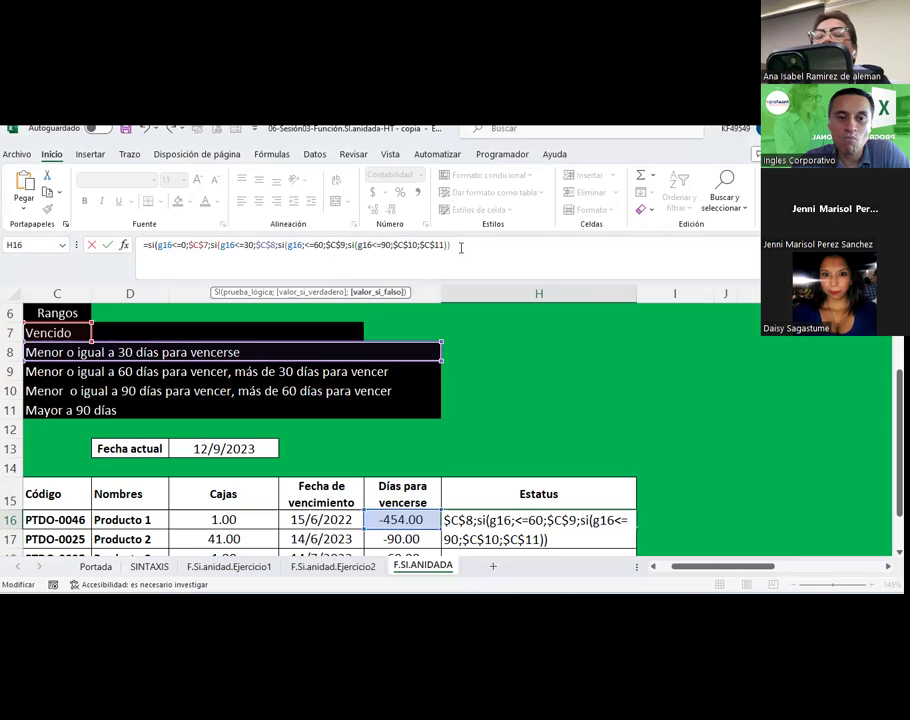
{"action": "type", "text": ")"}
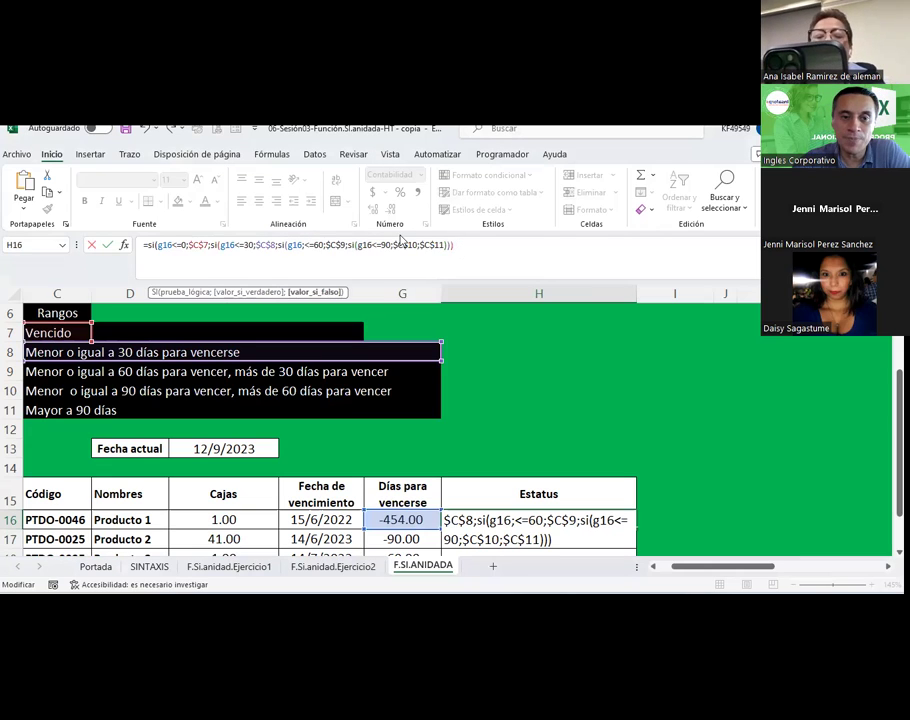
{"action": "left_click_drag", "start_coordinate": [219, 245], "coordinate": [451, 245]}
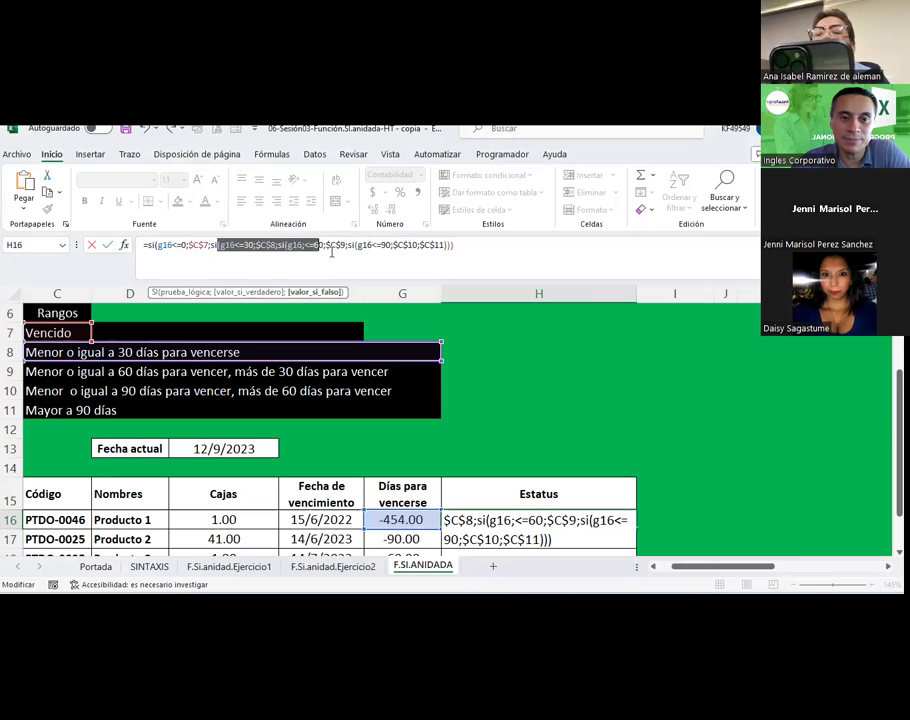
{"action": "left_click", "coordinate": [459, 244]}
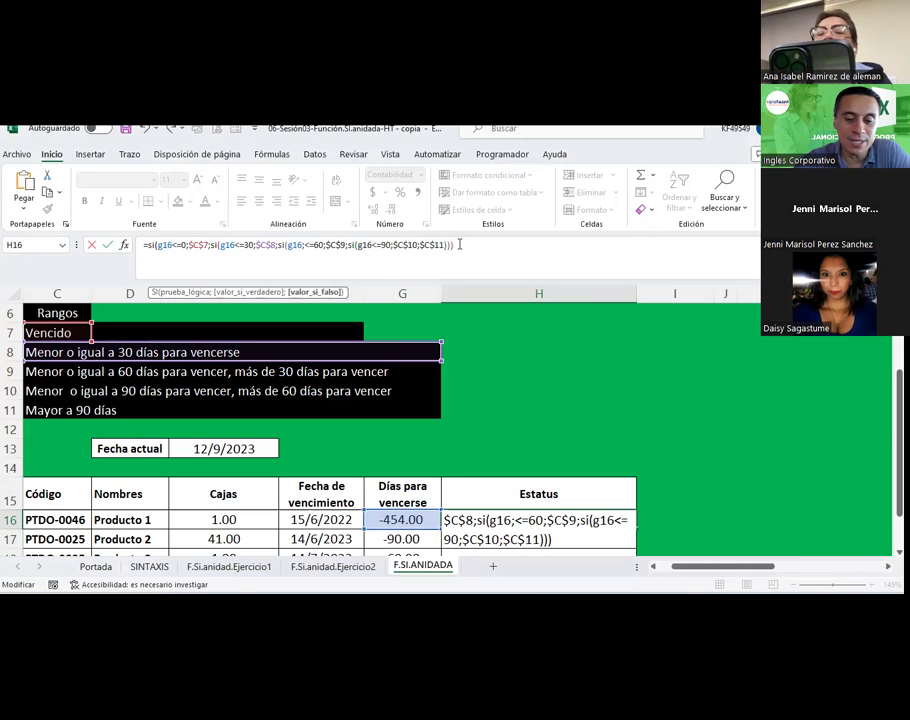
{"action": "type", "text": ")"}
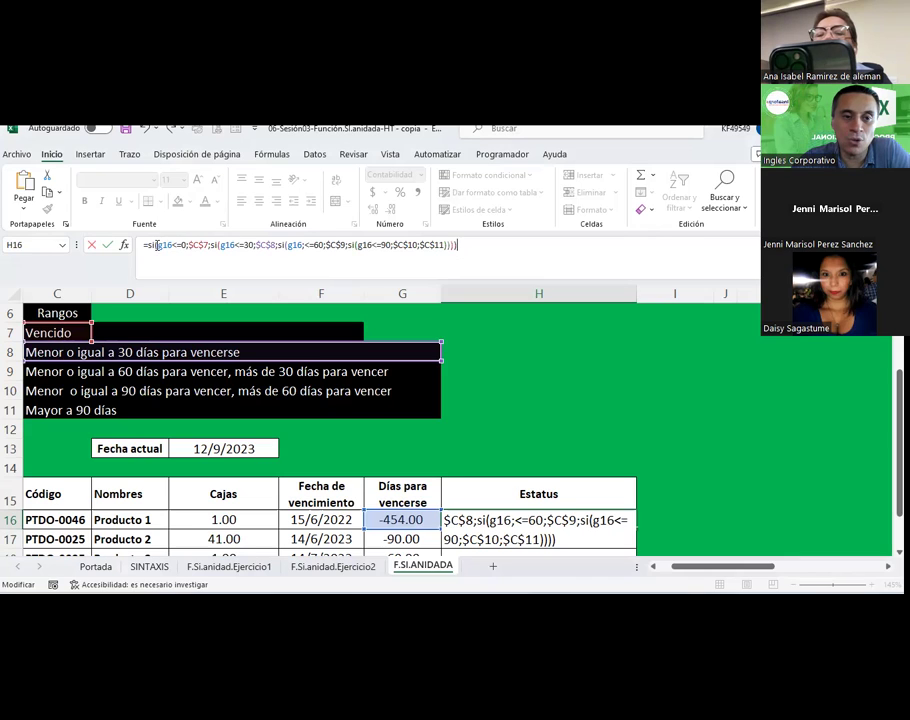
{"action": "left_click_drag", "start_coordinate": [151, 245], "coordinate": [476, 246]}
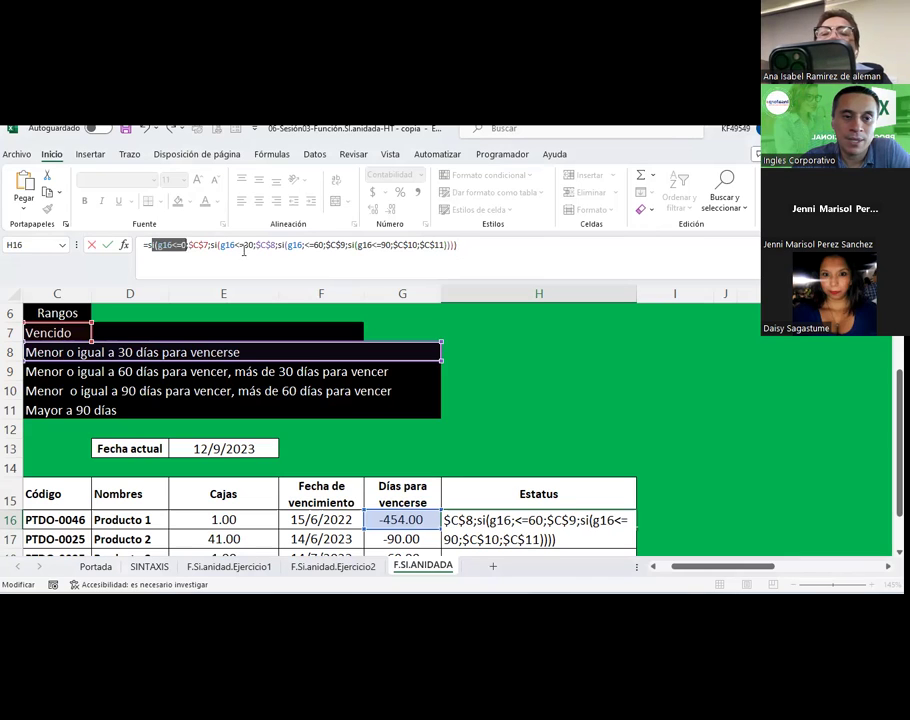
{"action": "left_click", "coordinate": [479, 252]}
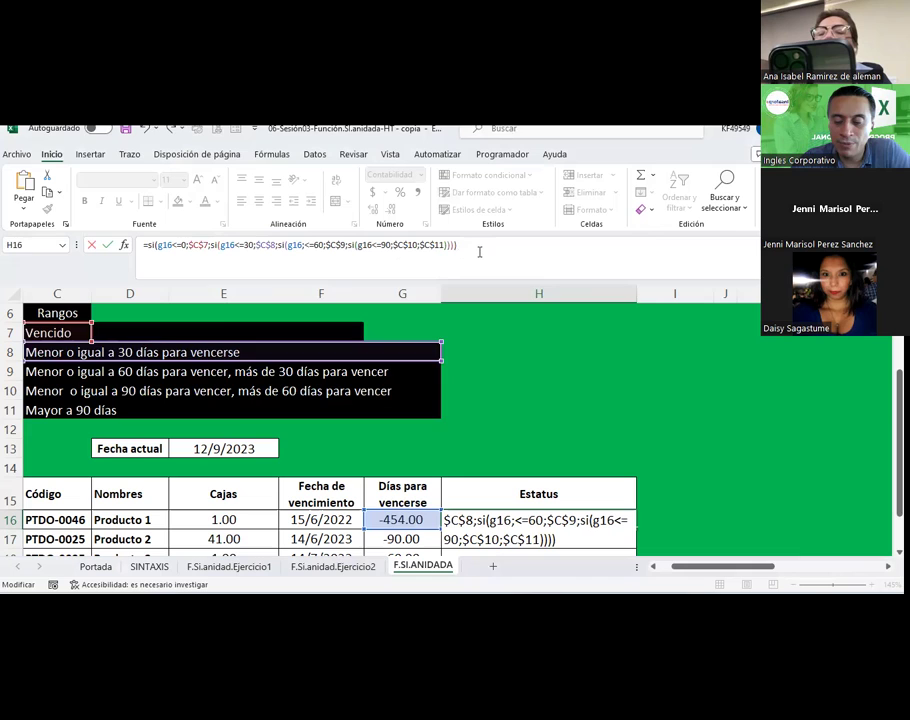
Commit the formula, accept the error, and remove the stray semicolon so it reads g16<=60
{"action": "key", "text": "Return"}
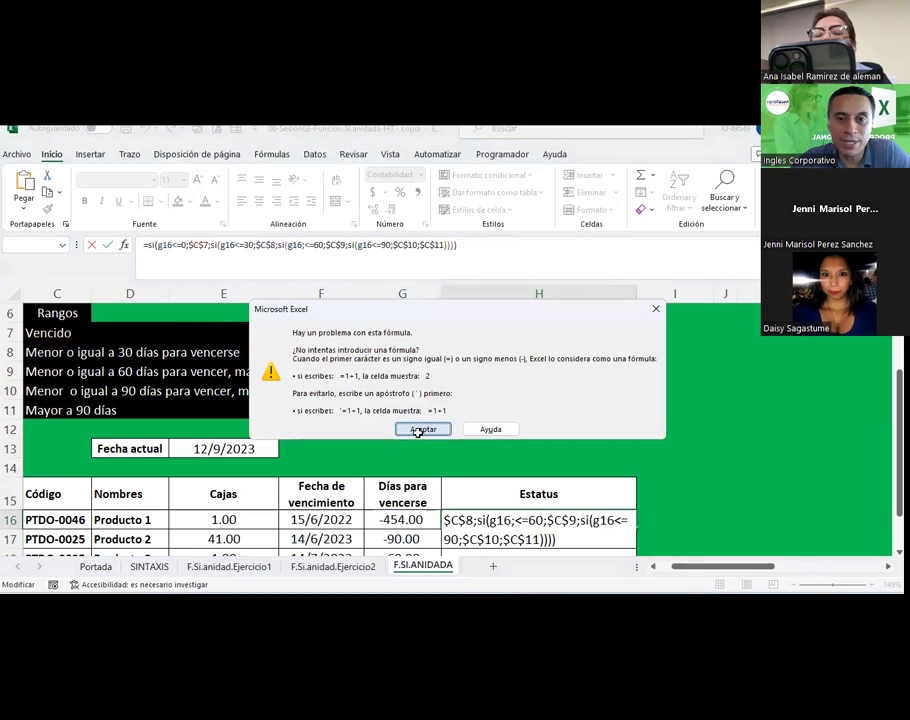
{"action": "left_click", "coordinate": [420, 429]}
{"action": "left_click", "coordinate": [305, 245]}
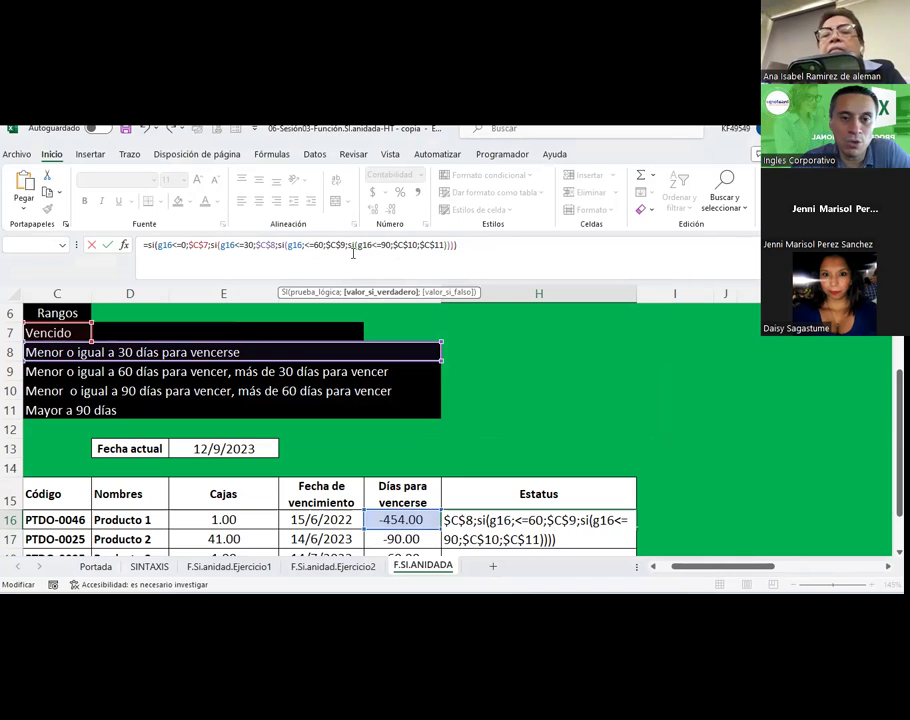
{"action": "key", "text": "BackSpace"}
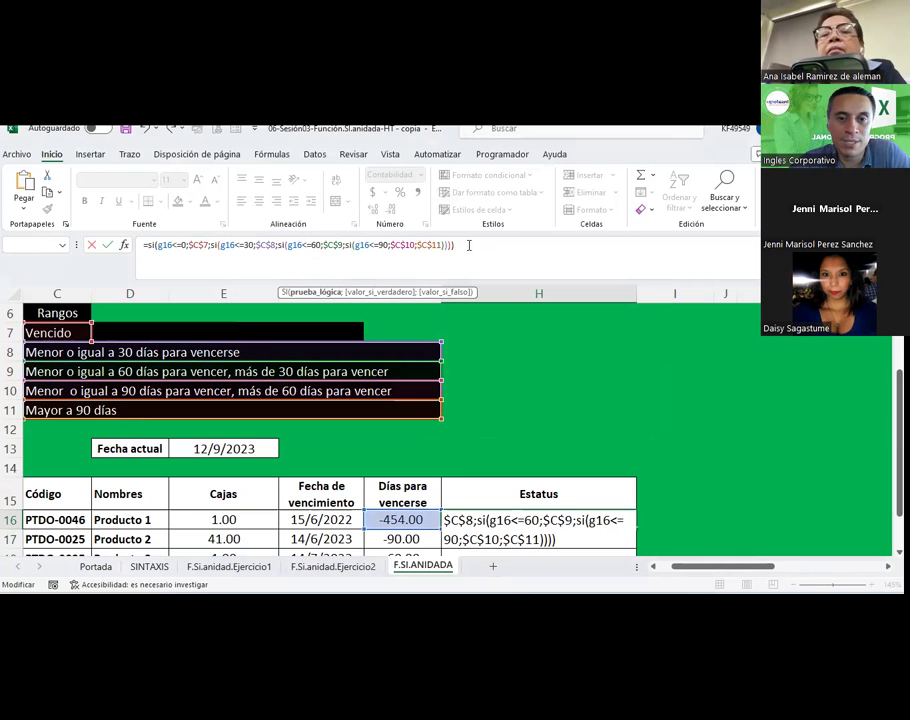
{"action": "left_click", "coordinate": [468, 245]}
Commit H16's status formula and change Producto 2's expiry date to 14/10/2023
{"action": "key", "text": "Return"}
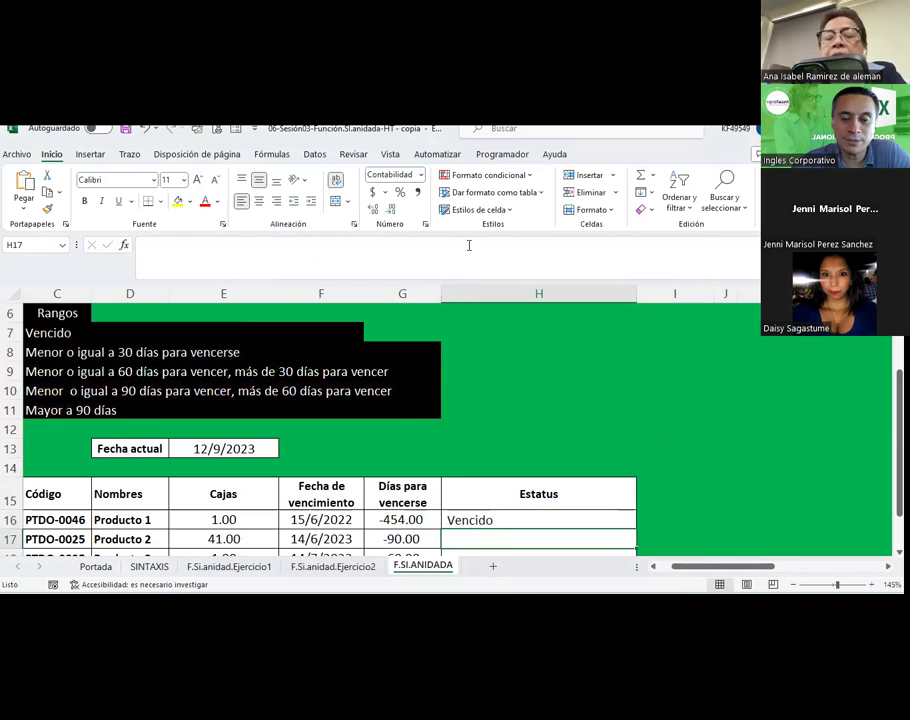
{"action": "scroll", "coordinate": [494, 398], "scroll_direction": "down", "scroll_amount": 2}
{"action": "scroll", "coordinate": [414, 366], "scroll_direction": "down", "scroll_amount": 1}
{"action": "left_click", "coordinate": [402, 348]}
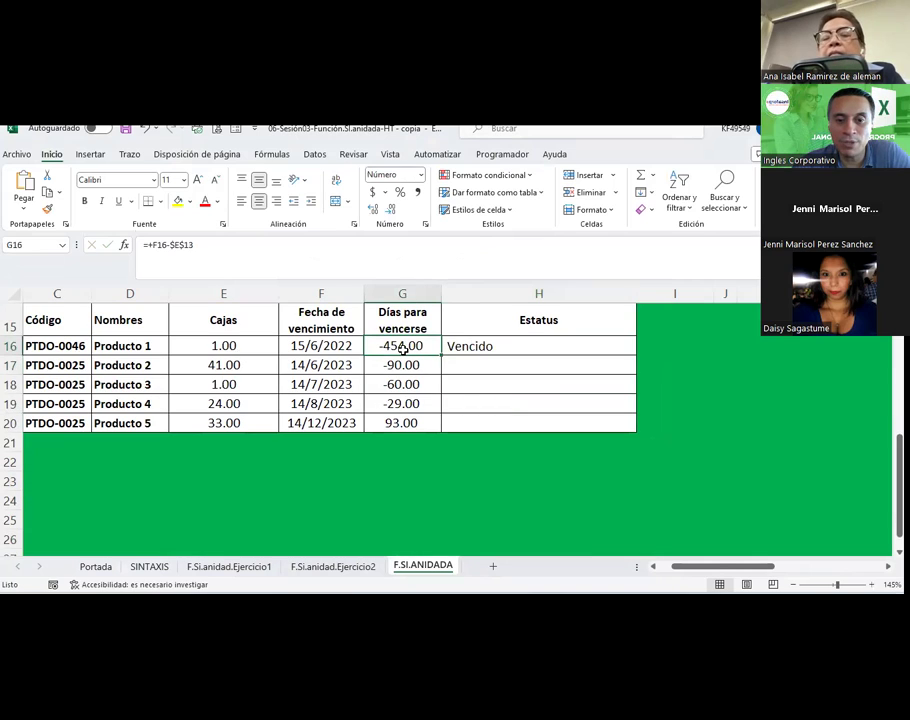
{"action": "left_click", "coordinate": [337, 370]}
{"action": "type", "text": "14/"}
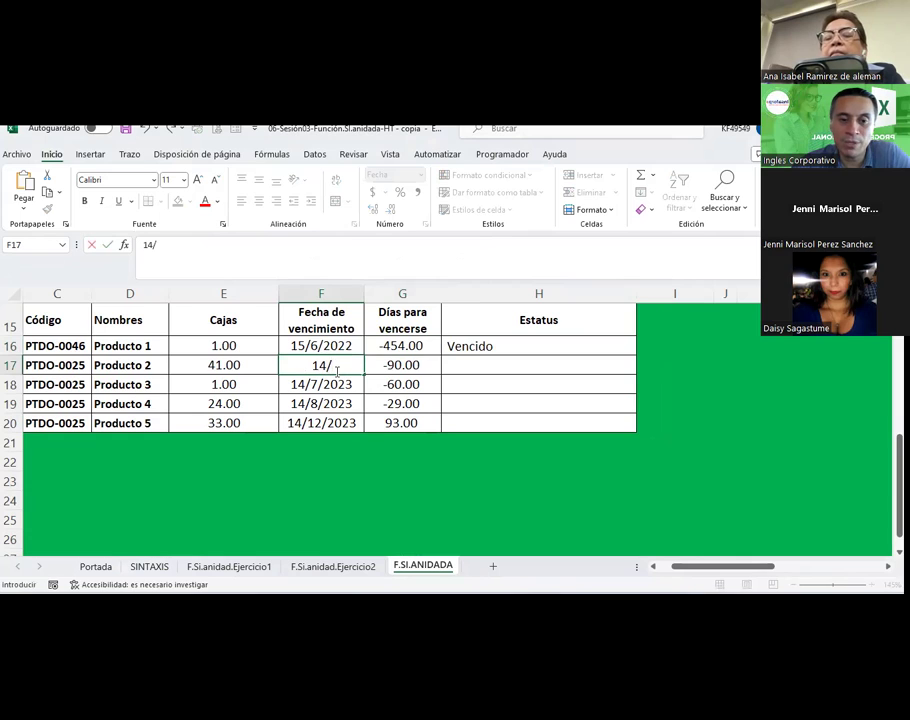
{"action": "type", "text": "8/2023"}
{"action": "key", "text": "Return"}
{"action": "left_click", "coordinate": [337, 370]}
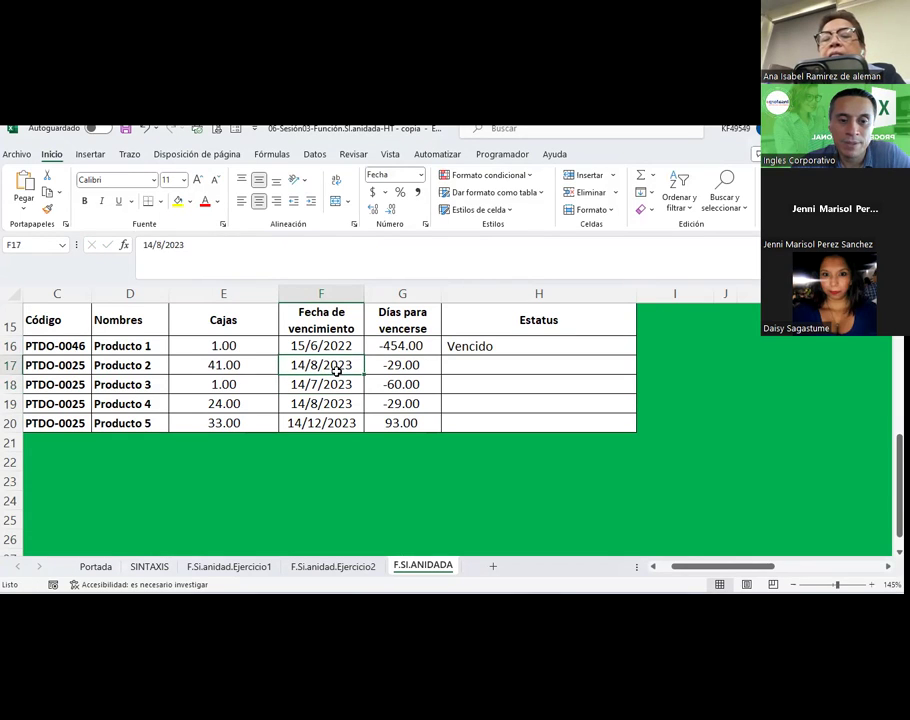
{"action": "scroll", "coordinate": [337, 370], "scroll_direction": "up", "scroll_amount": 2}
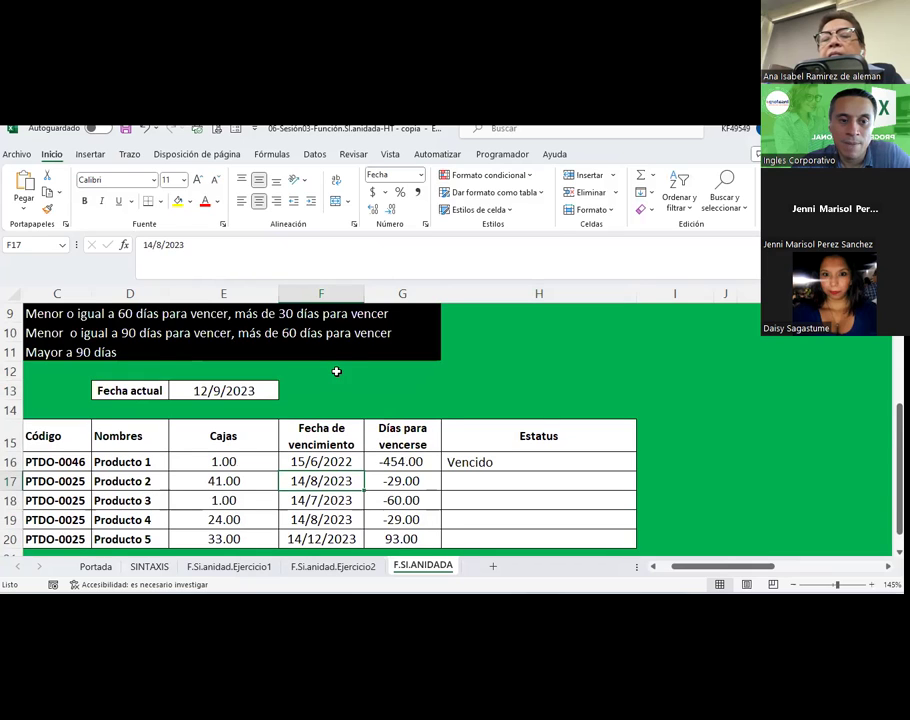
{"action": "scroll", "coordinate": [336, 371], "scroll_direction": "down", "scroll_amount": 2}
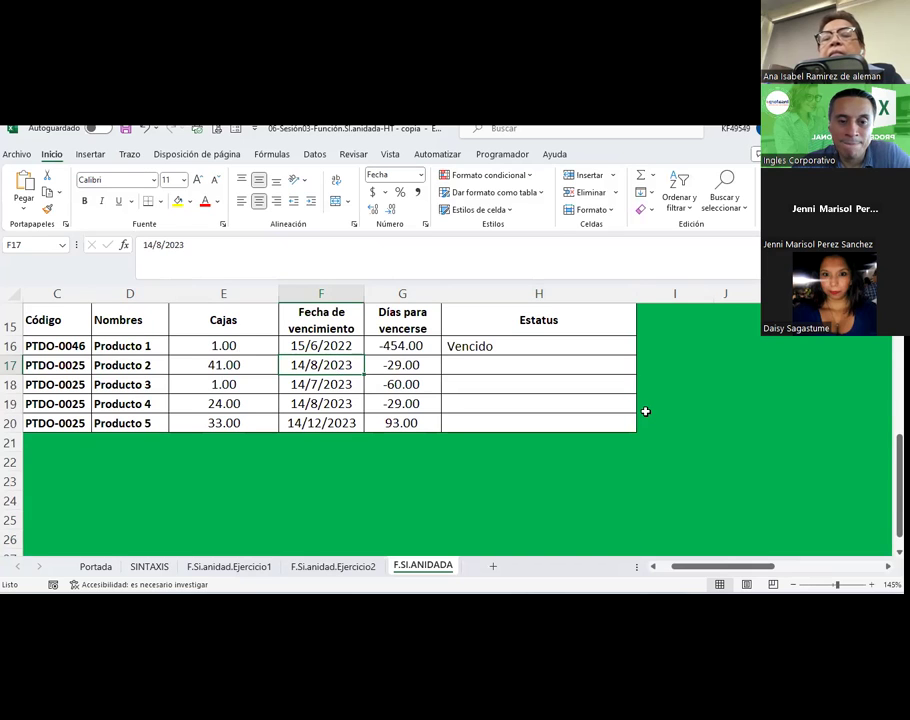
{"action": "type", "text": "14/10"}
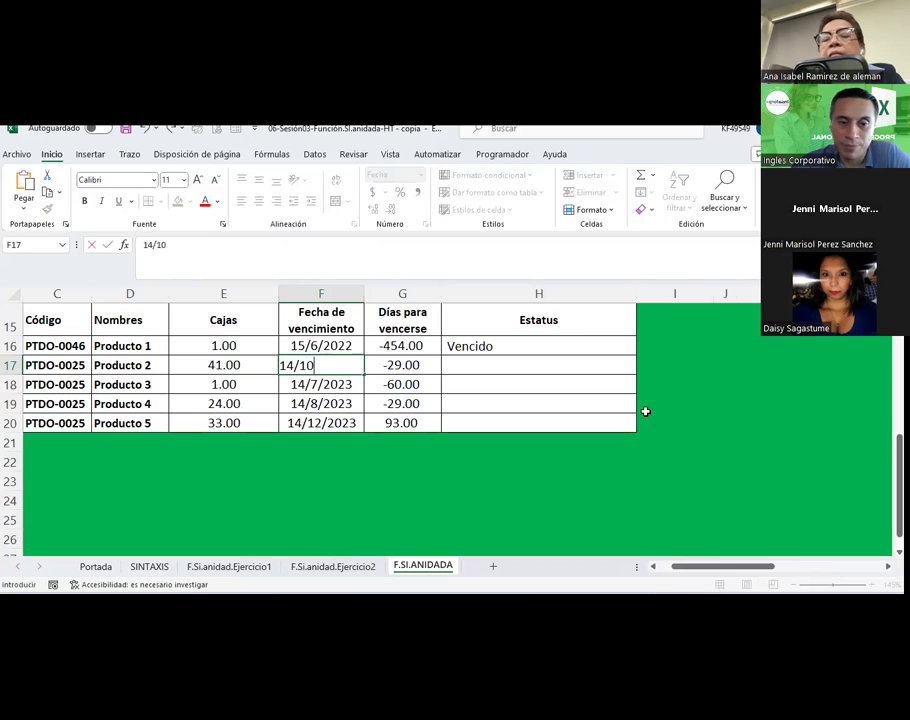
{"action": "type", "text": "3"}
{"action": "key", "text": "Return"}
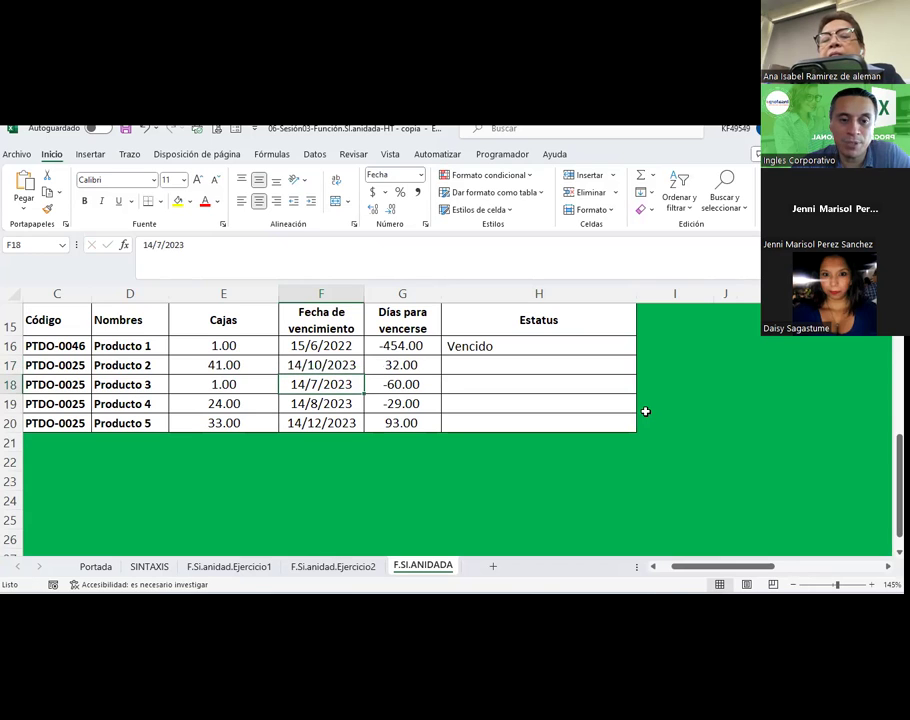
Enter expiry dates 14/7/2024, 14/12/2023 and 14/9/2023 for Productos 3, 4 and 5
{"action": "type", "text": "14"}
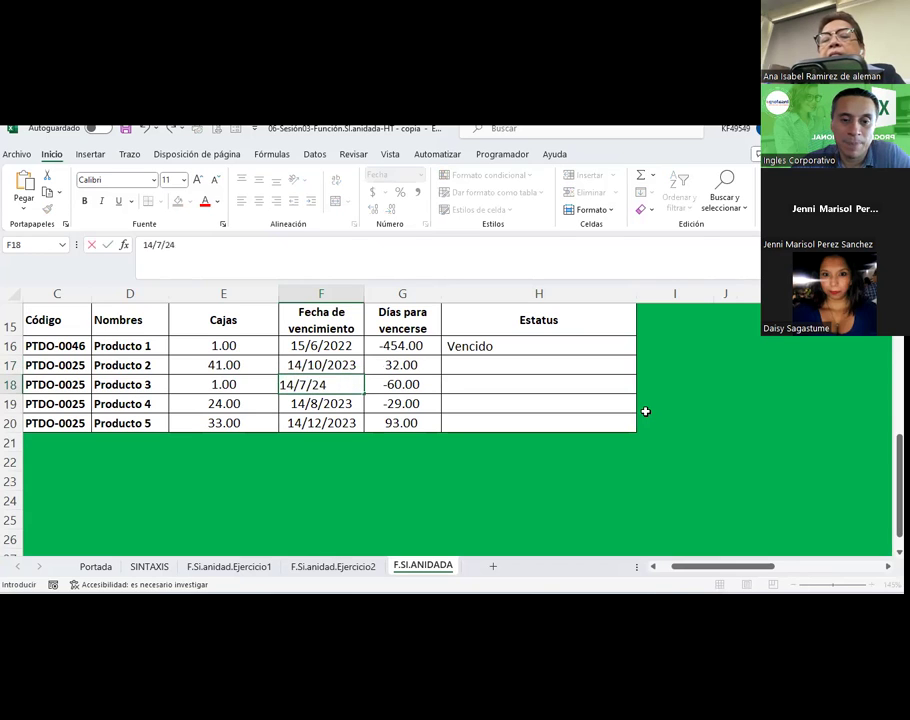
{"action": "key", "text": "Return"}
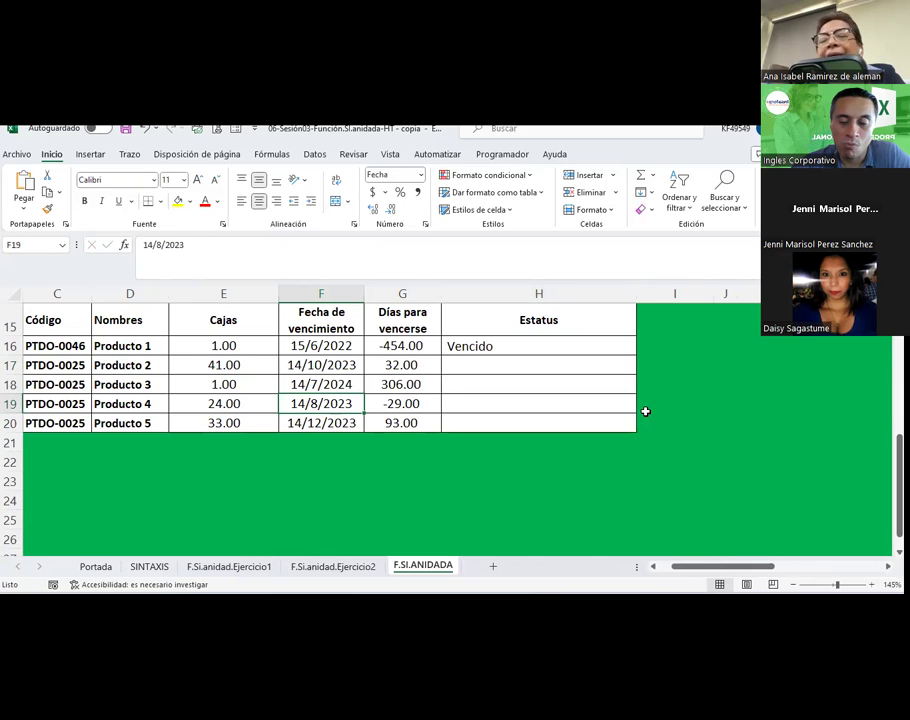
{"action": "type", "text": "14/12/2"}
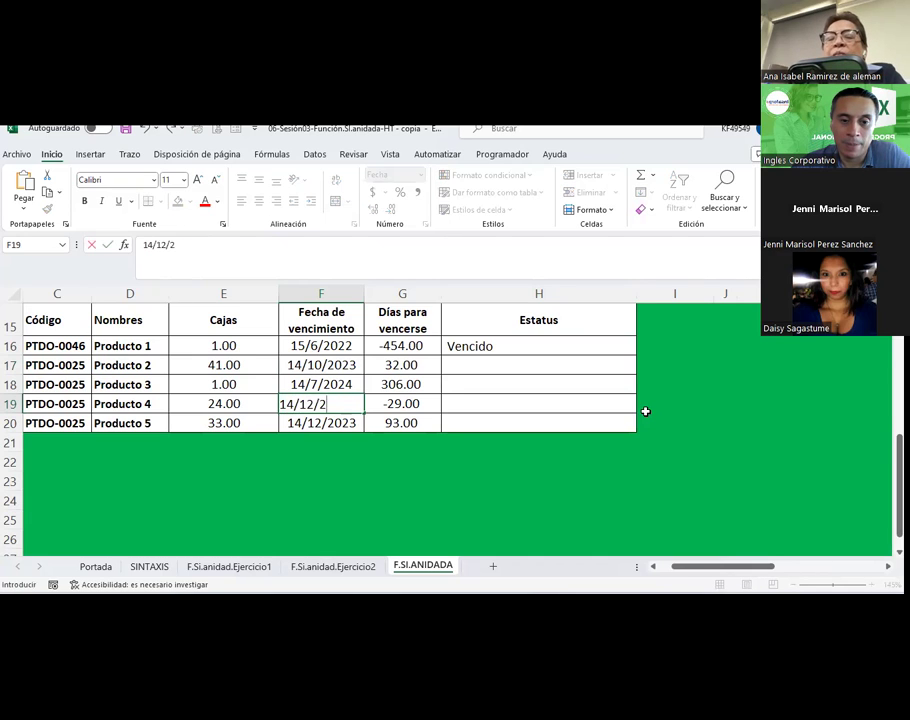
{"action": "type", "text": "023"}
{"action": "key", "text": "Return"}
{"action": "type", "text": "14/"}
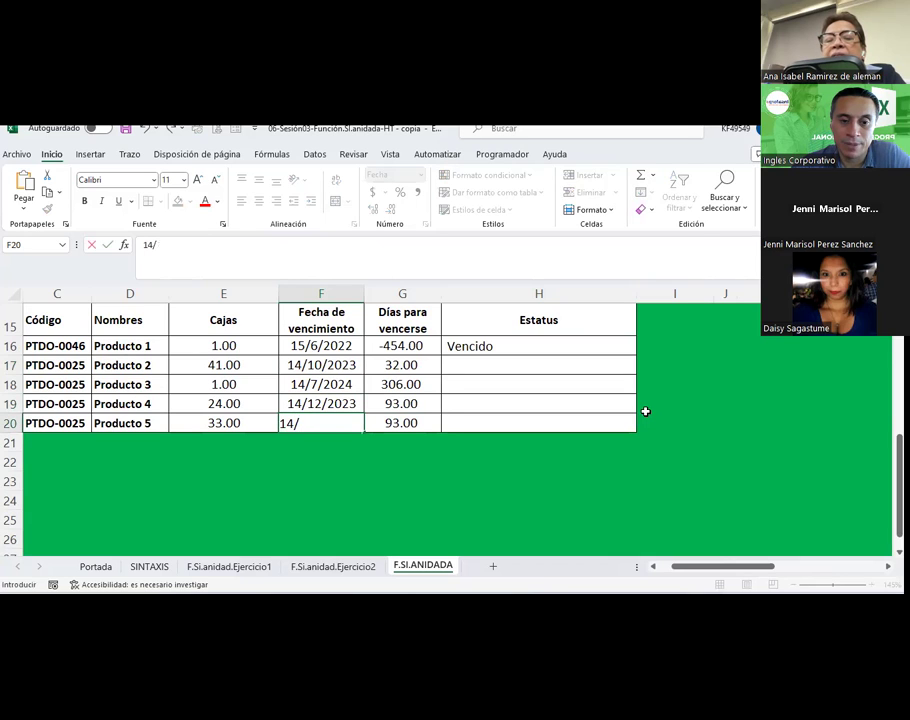
{"action": "key", "text": "Escape"}
{"action": "type", "text": "12/"}
{"action": "key", "text": "Escape"}
{"action": "type", "text": "14/"}
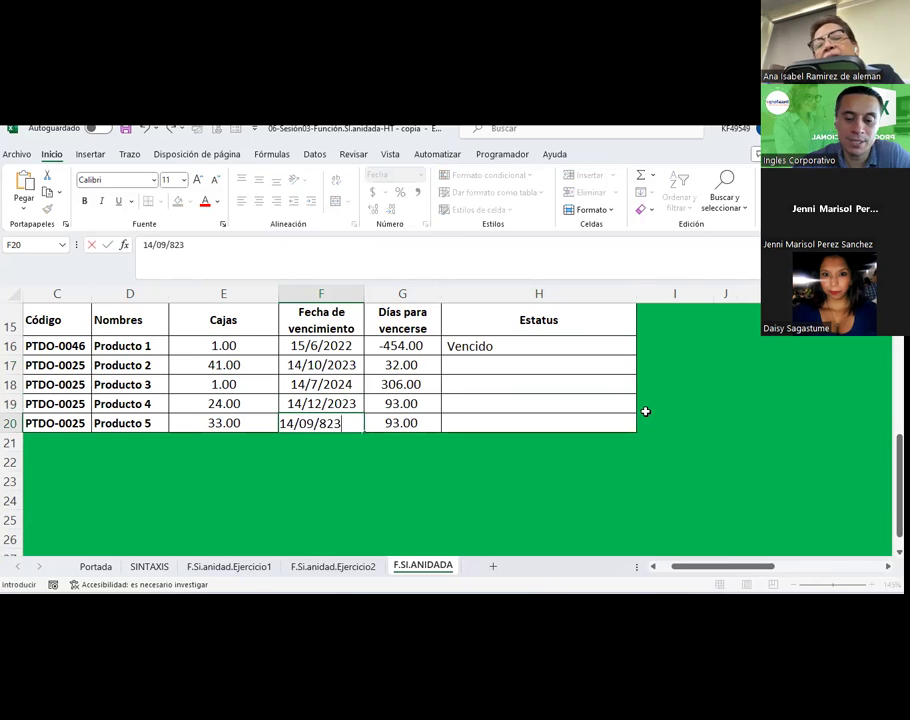
{"action": "key", "text": "BackSpace"}
{"action": "key", "text": "BackSpace"}
{"action": "key", "text": "BackSpace"}
{"action": "type", "text": "23"}
{"action": "key", "text": "Return"}
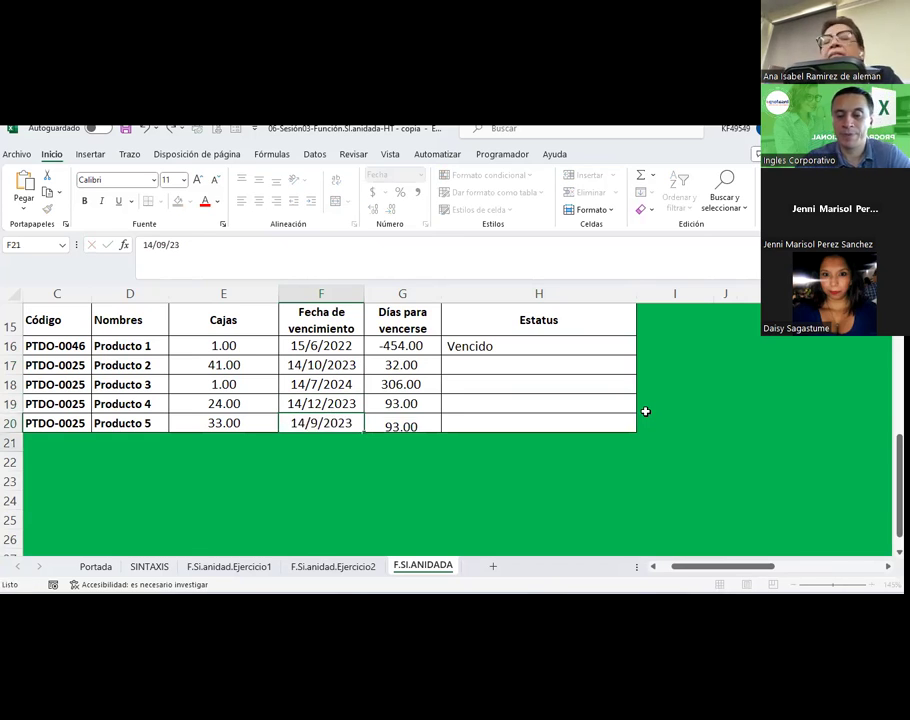
{"action": "left_click", "coordinate": [562, 343]}
Copy the H16 status formula down through H20 and check the copied results
{"action": "left_click_drag", "start_coordinate": [634, 356], "coordinate": [627, 423]}
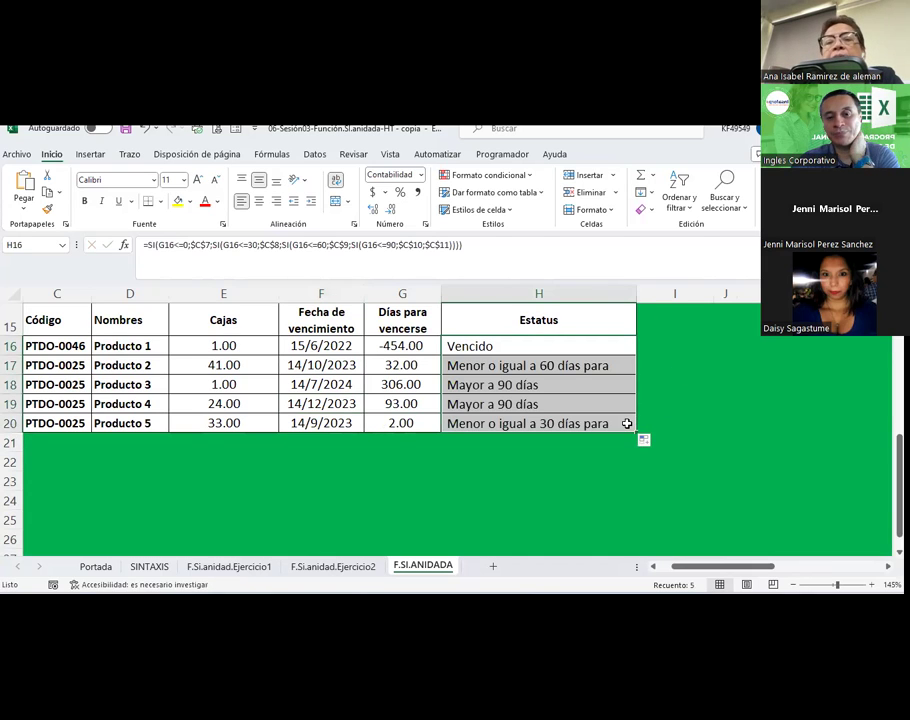
{"action": "left_click", "coordinate": [403, 366]}
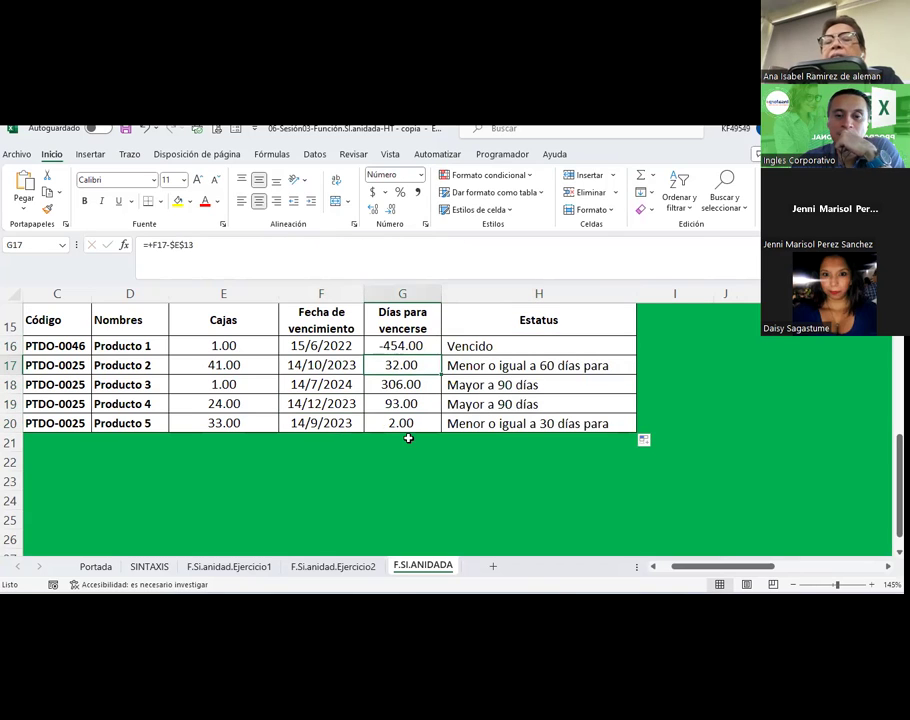
{"action": "left_click", "coordinate": [480, 382]}
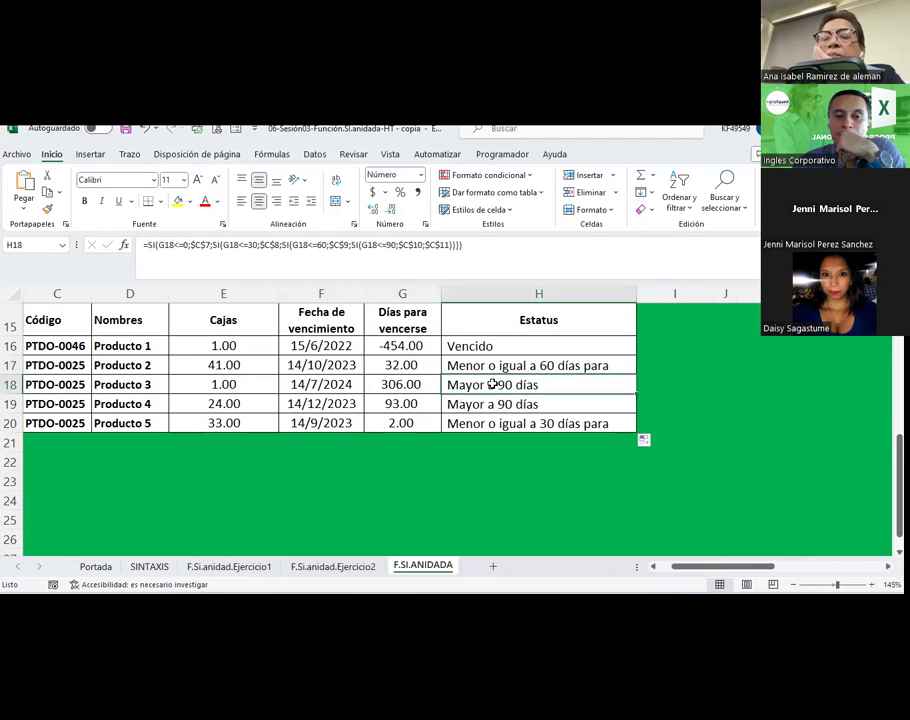
Set Producto 3's expiry to 14/10/2023, giving 32.00 days and a 60-days-or-less status
{"action": "left_click", "coordinate": [320, 390]}
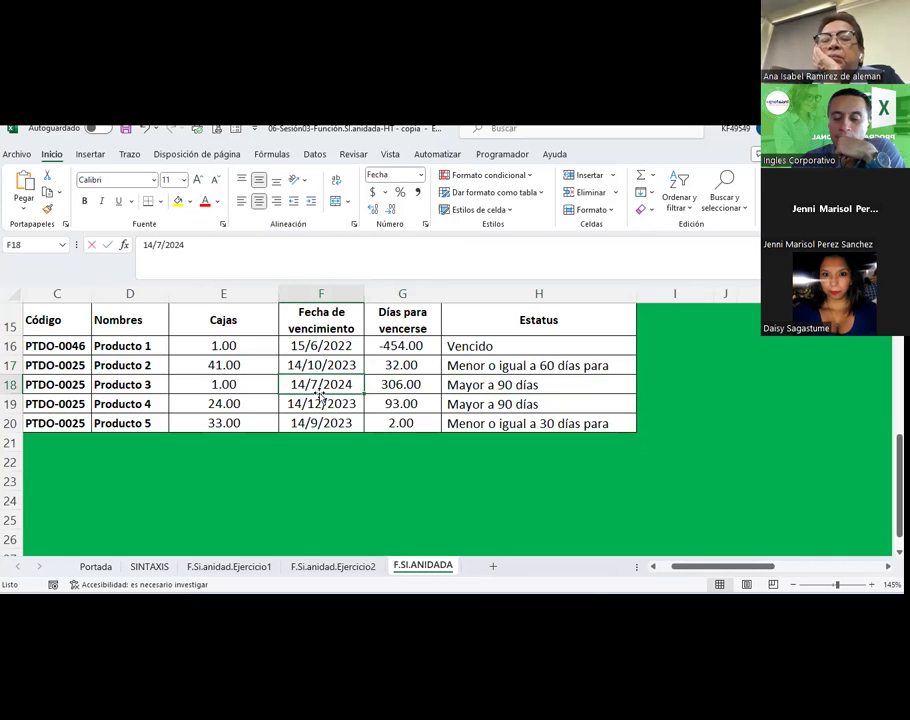
{"action": "type", "text": "14/"}
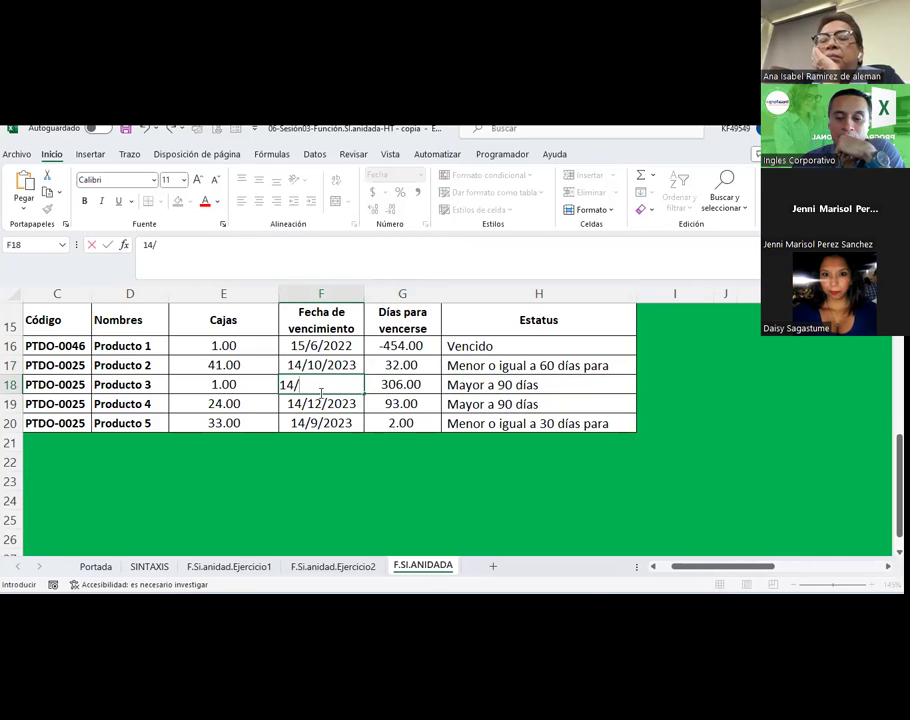
{"action": "type", "text": "10/23"}
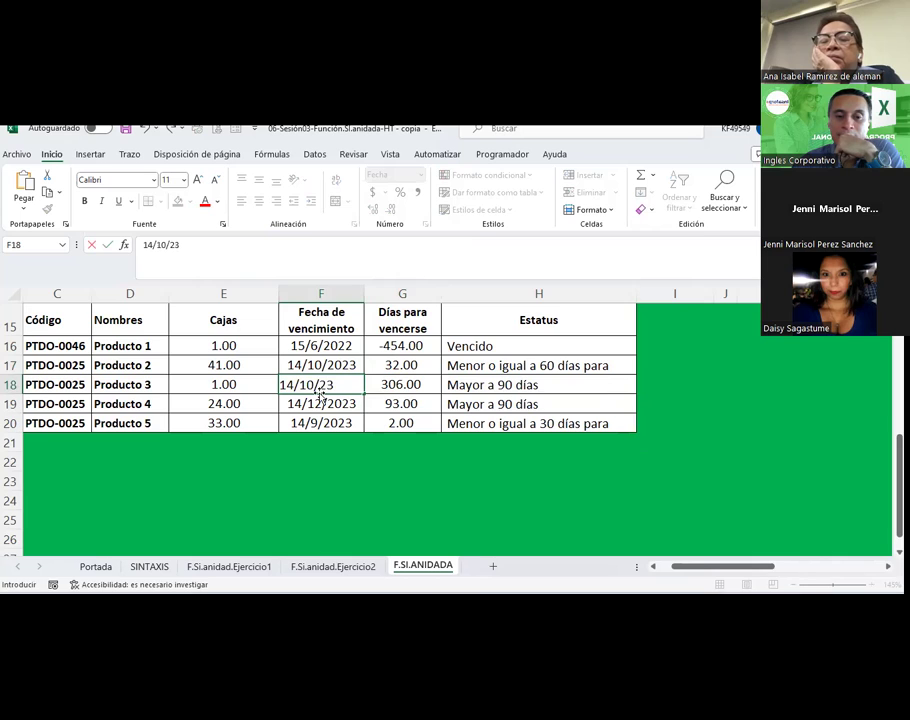
{"action": "key", "text": "Return"}
{"action": "left_click", "coordinate": [491, 385]}
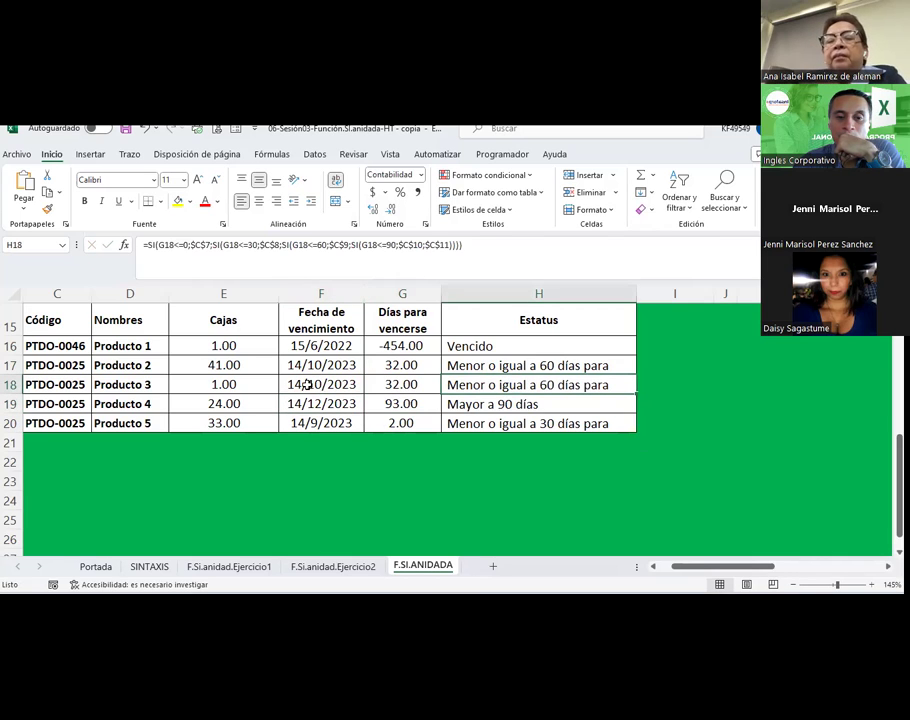
{"action": "scroll", "coordinate": [307, 385], "scroll_direction": "up", "scroll_amount": 2}
{"action": "scroll", "coordinate": [307, 385], "scroll_direction": "up", "scroll_amount": 1}
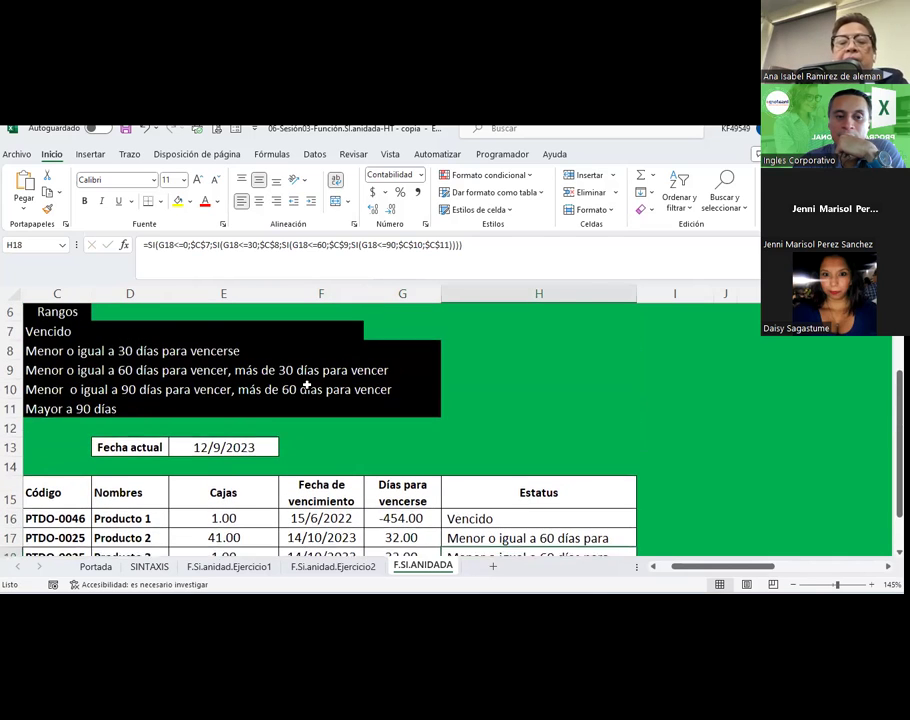
{"action": "scroll", "coordinate": [307, 385], "scroll_direction": "down", "scroll_amount": 1}
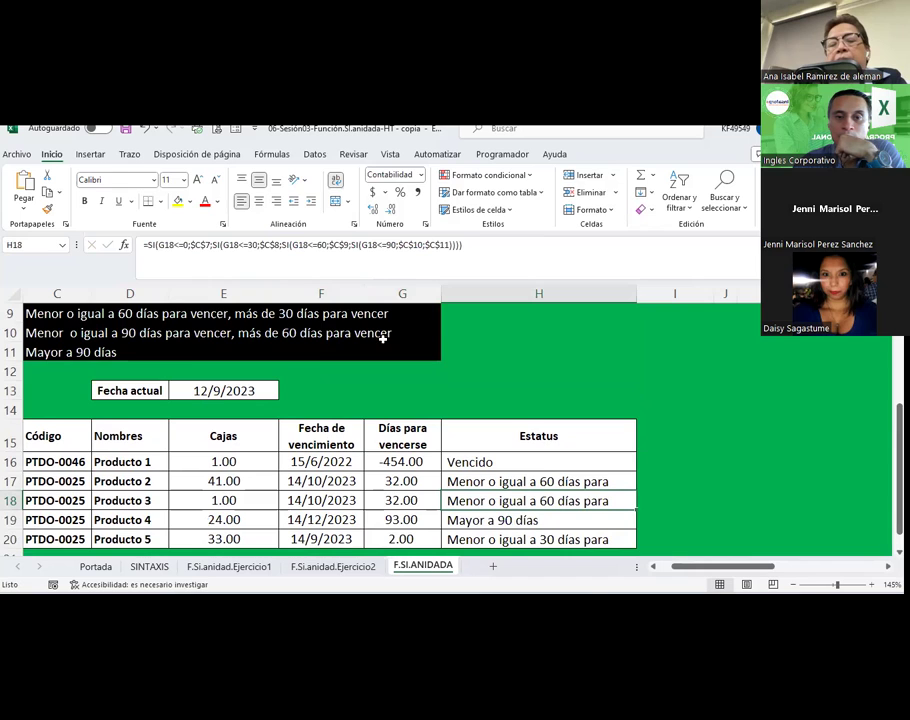
Look through the sorting and filtering tools on the Datos and Fórmulas tabs
{"action": "left_click", "coordinate": [315, 154]}
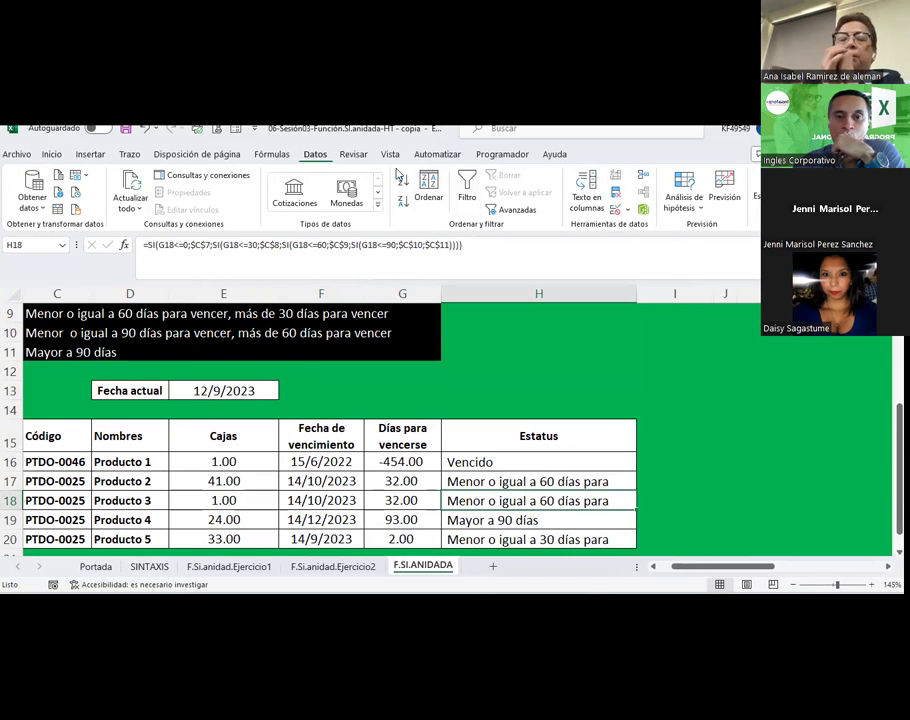
{"action": "scroll", "coordinate": [475, 232], "scroll_direction": "up", "scroll_amount": 1}
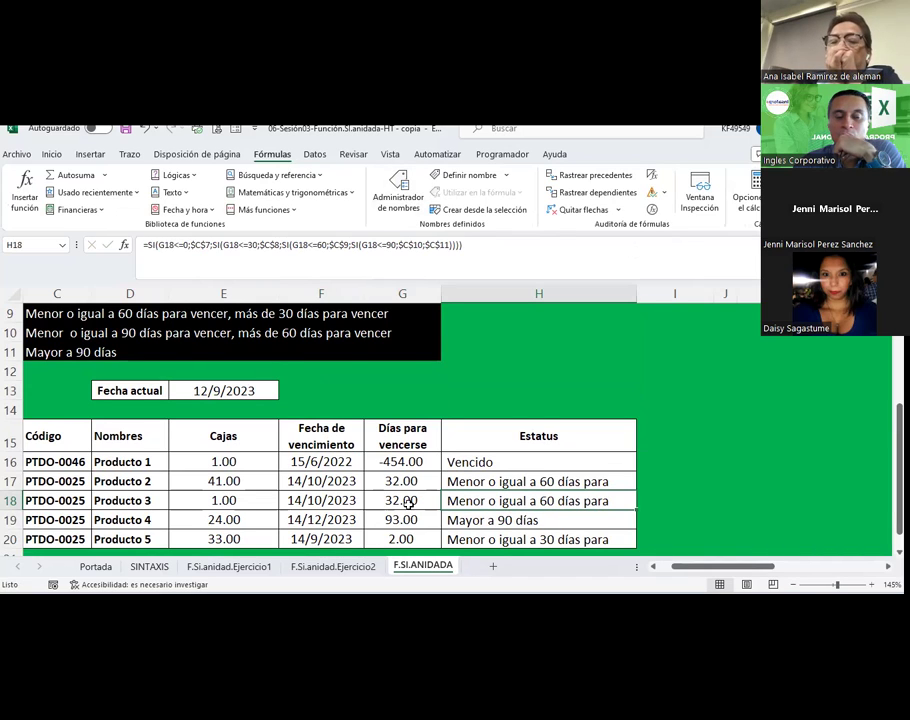
{"action": "scroll", "coordinate": [317, 427], "scroll_direction": "up", "scroll_amount": 1}
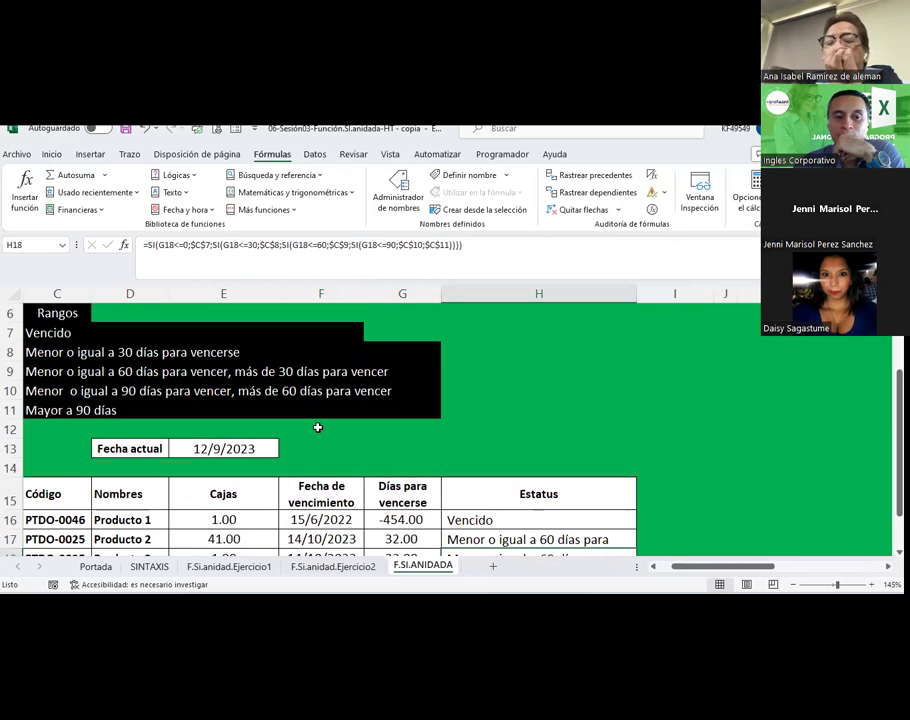
{"action": "scroll", "coordinate": [317, 427], "scroll_direction": "down", "scroll_amount": 1}
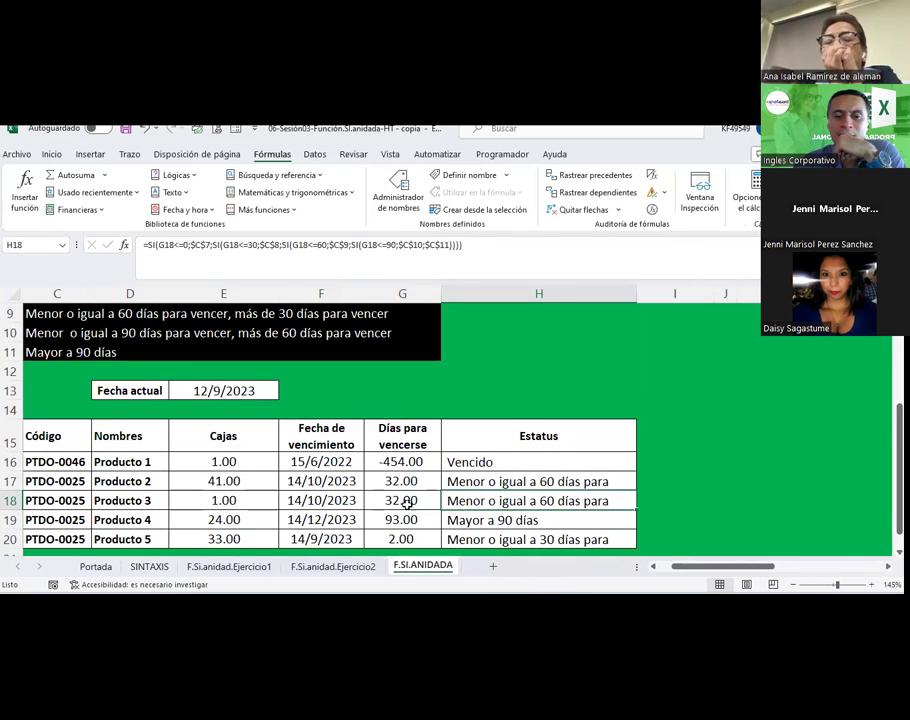
Change Producto 3's expiry to 12/10/2023, leaving 30.00 days and a 30-days-or-less status
{"action": "left_click", "coordinate": [285, 494]}
{"action": "type", "text": "12"}
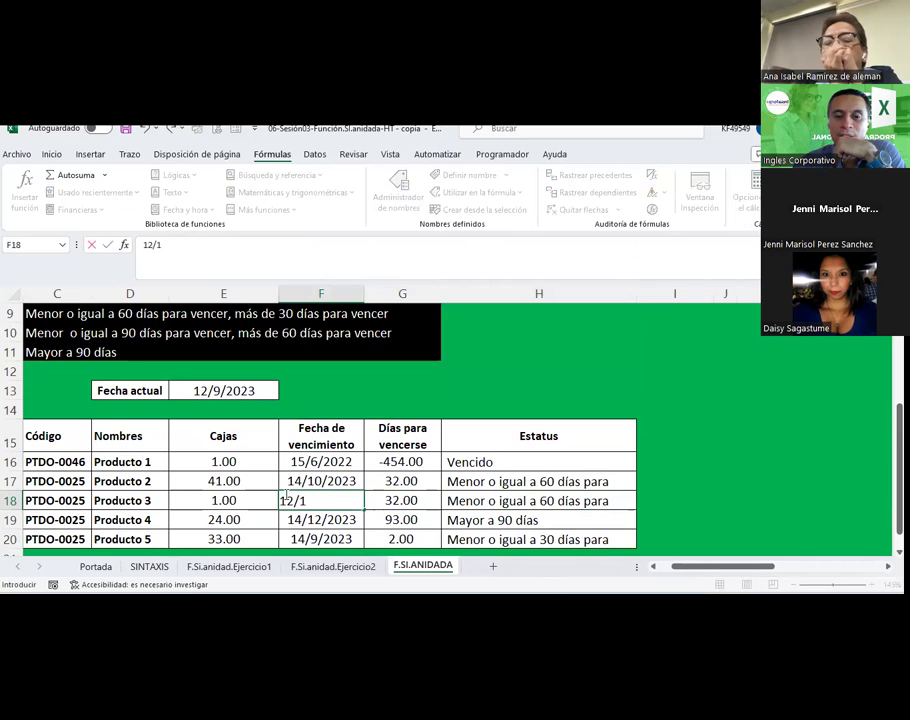
{"action": "type", "text": "0/2023"}
{"action": "key", "text": "Return"}
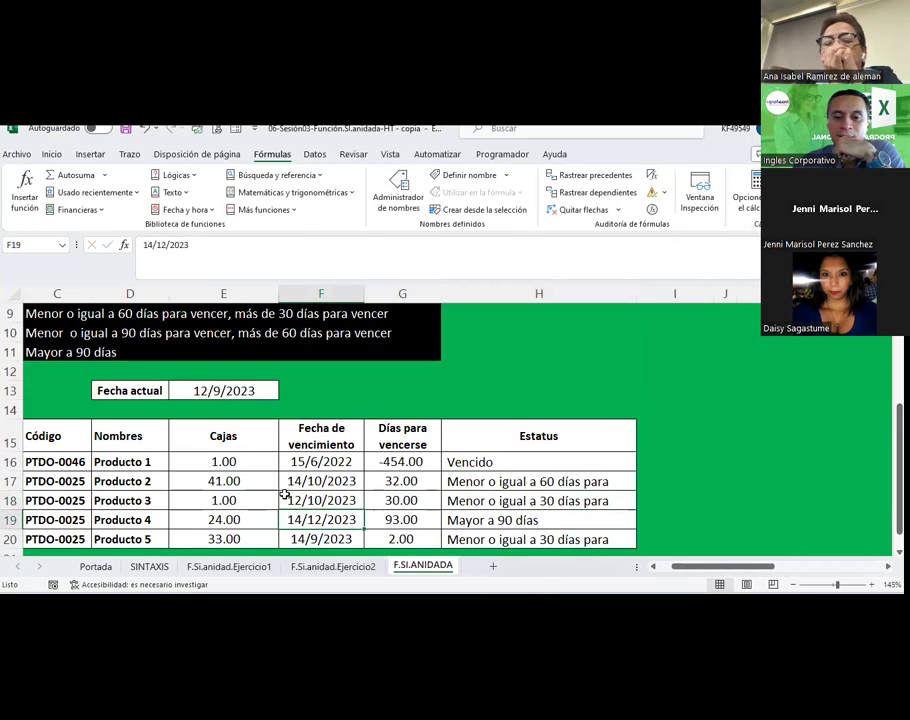
{"action": "left_click", "coordinate": [504, 503]}
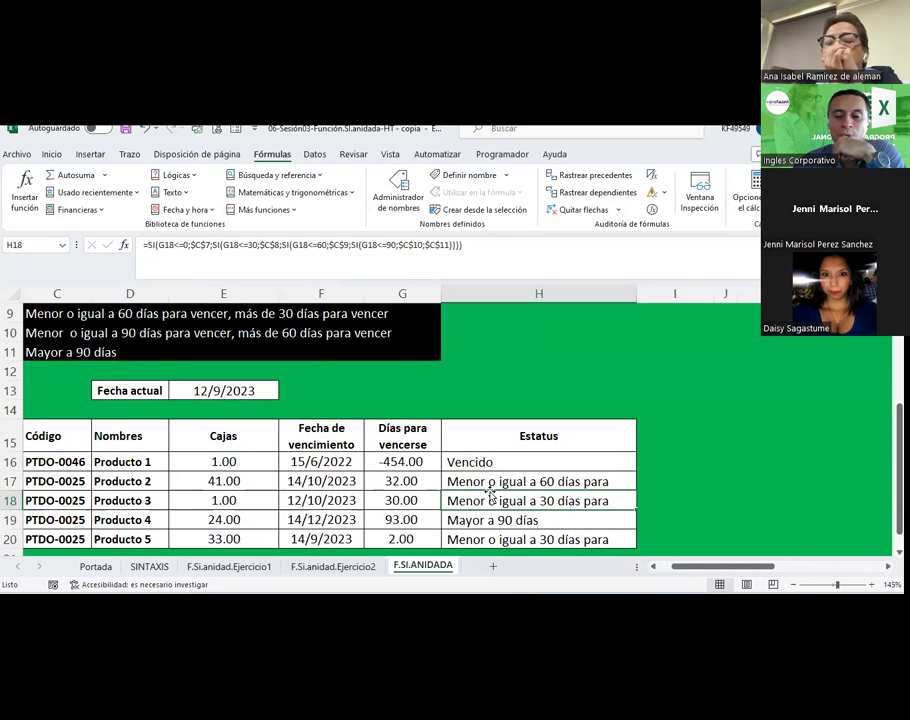
{"action": "scroll", "coordinate": [489, 491], "scroll_direction": "down", "scroll_amount": 1}
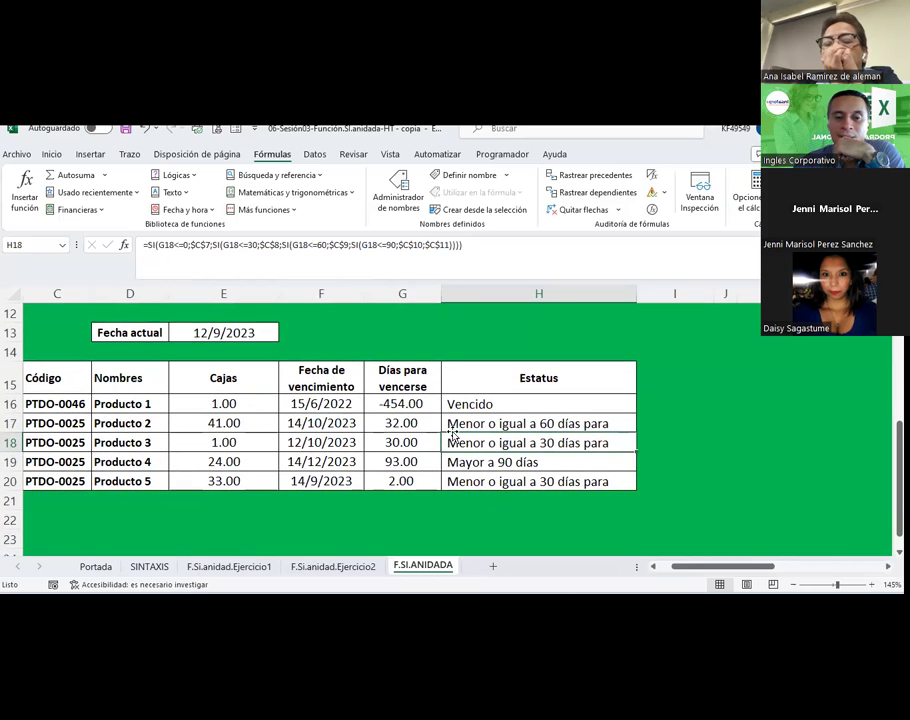
{"action": "scroll", "coordinate": [445, 432], "scroll_direction": "up", "scroll_amount": 2}
{"action": "scroll", "coordinate": [436, 427], "scroll_direction": "down", "scroll_amount": 1}
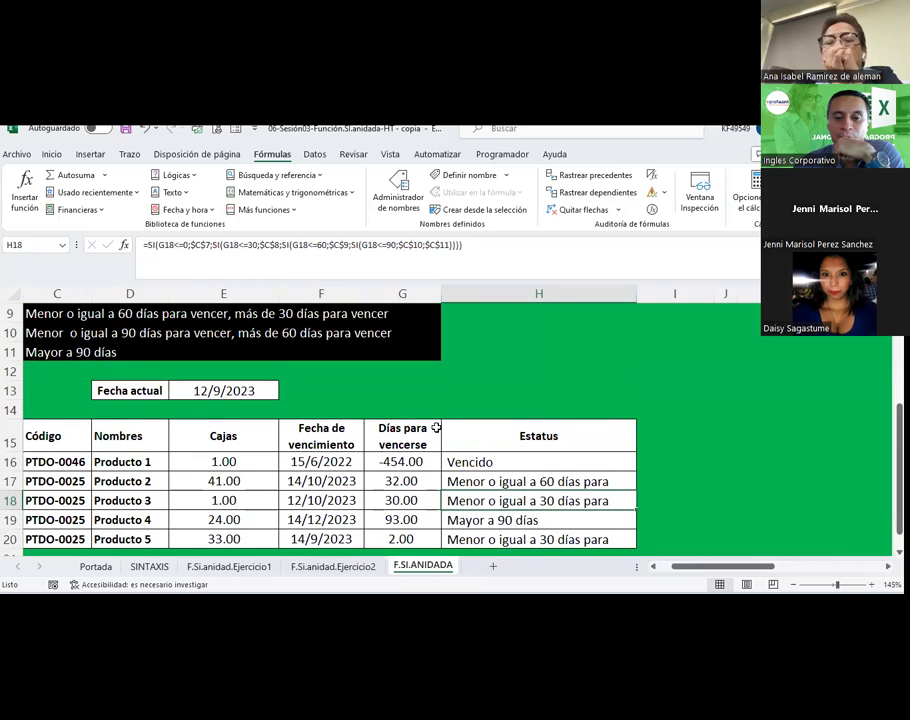
{"action": "left_click", "coordinate": [565, 533]}
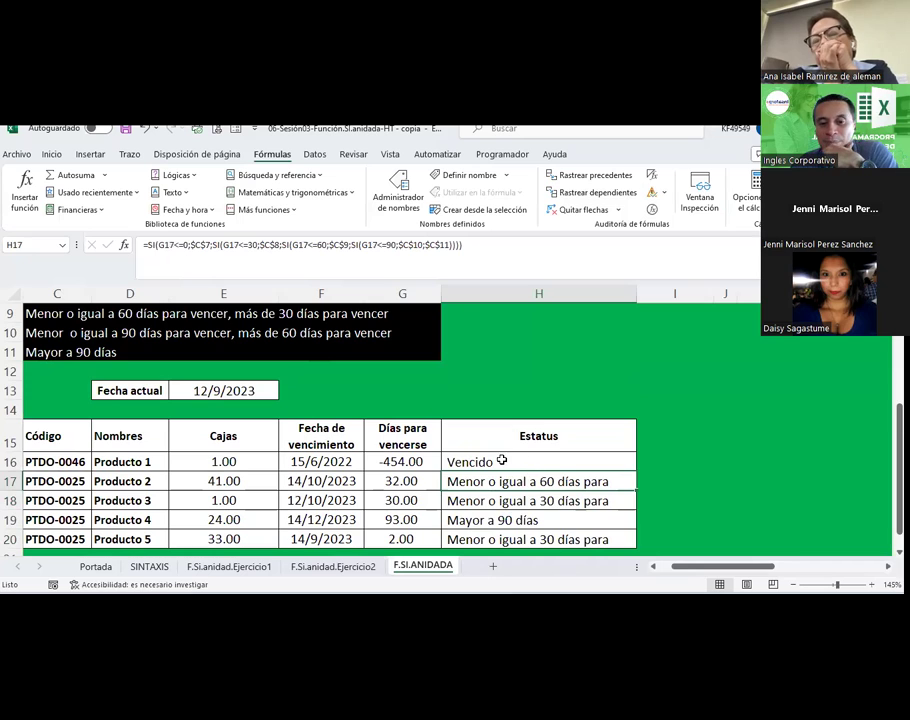
Autofit rows 17 and 18 so Productos 2 and 3 show their full wrapped Estatus text
{"action": "left_click_drag", "start_coordinate": [502, 462], "coordinate": [496, 538]}
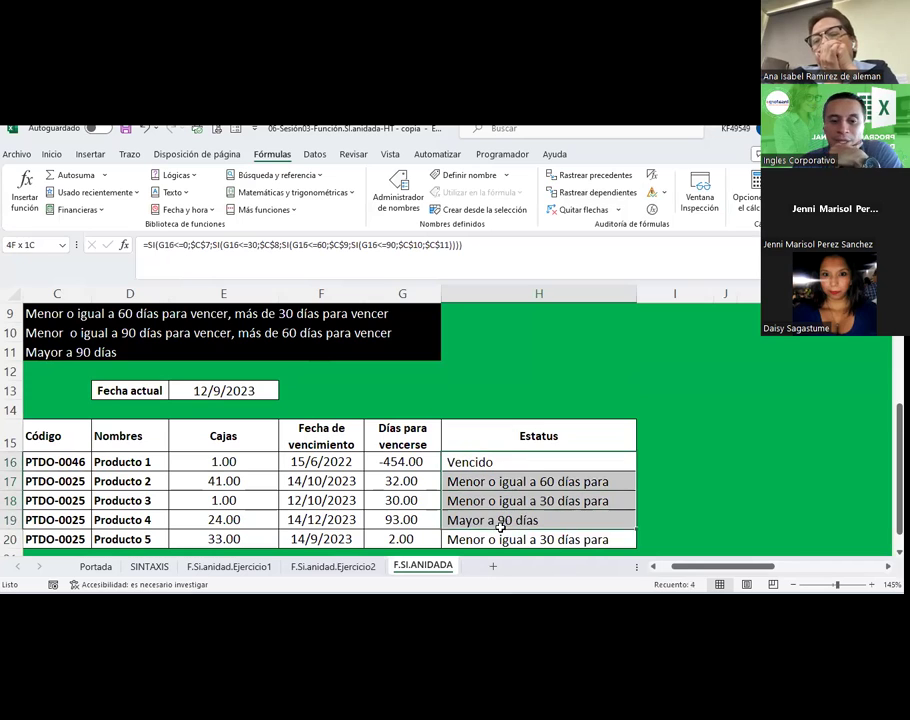
{"action": "left_click", "coordinate": [52, 155]}
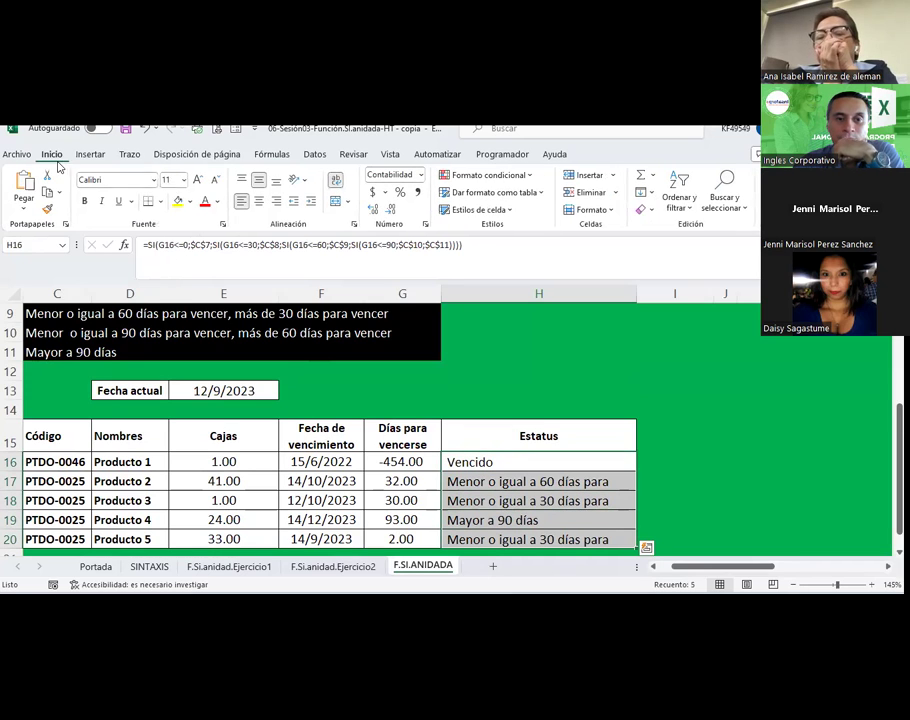
{"action": "double_click", "coordinate": [10, 490]}
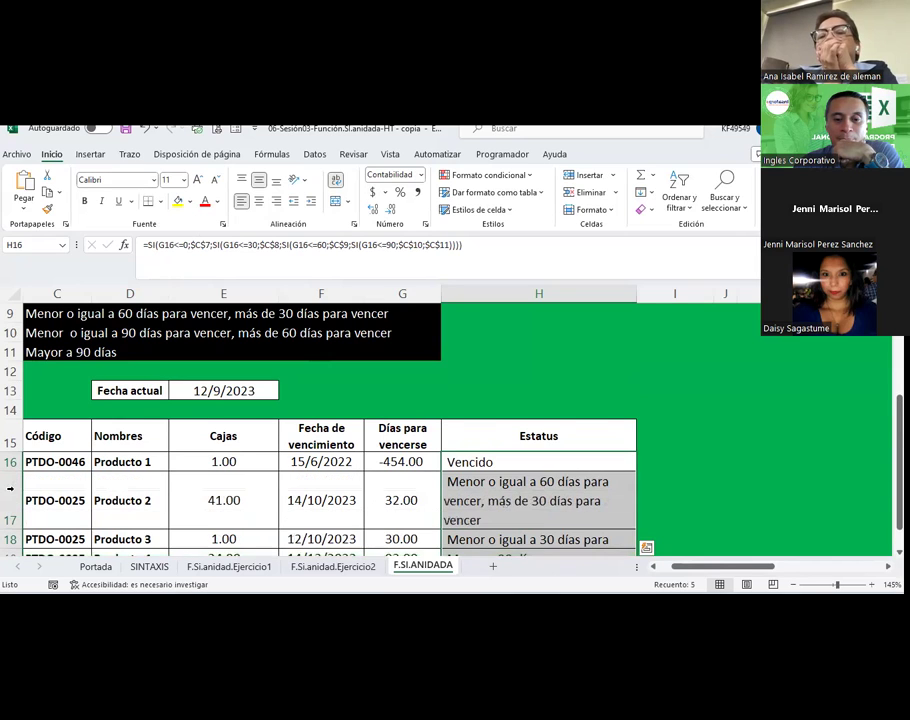
{"action": "scroll", "coordinate": [153, 423], "scroll_direction": "down", "scroll_amount": 2}
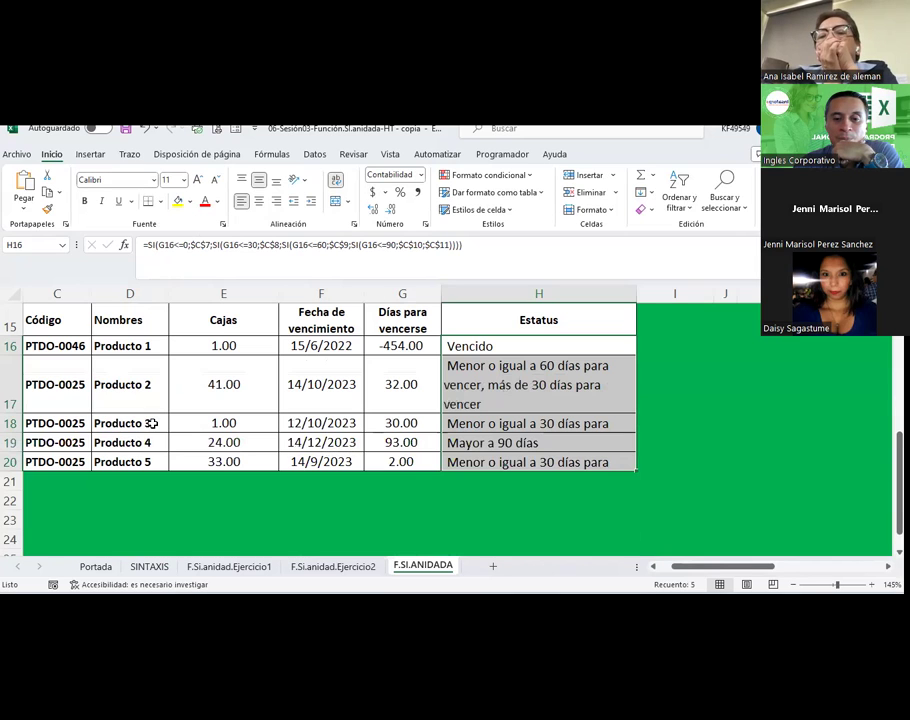
{"action": "double_click", "coordinate": [10, 432]}
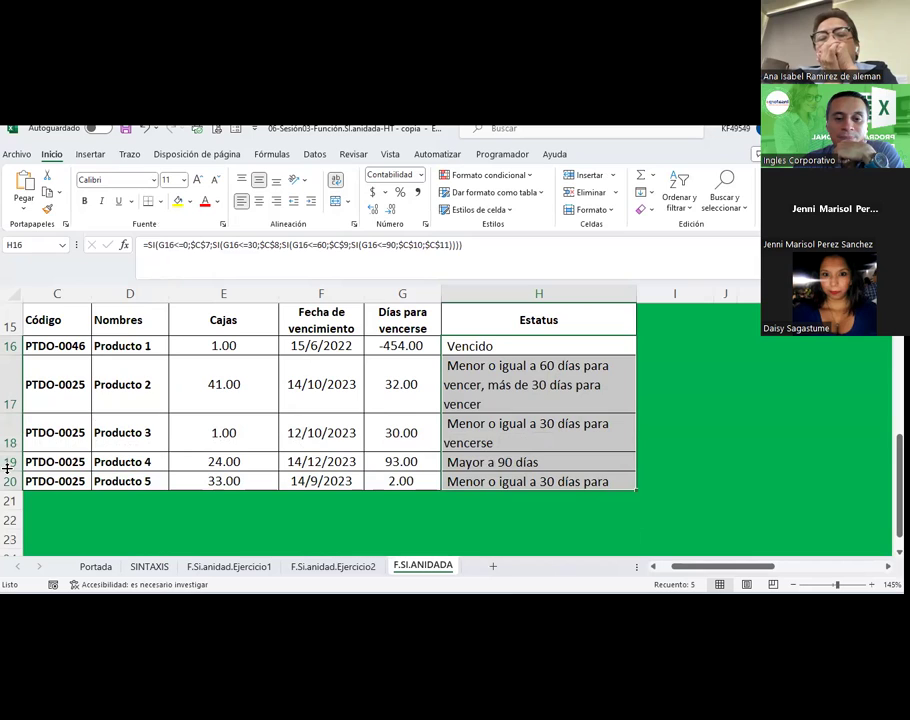
{"action": "left_click", "coordinate": [9, 463]}
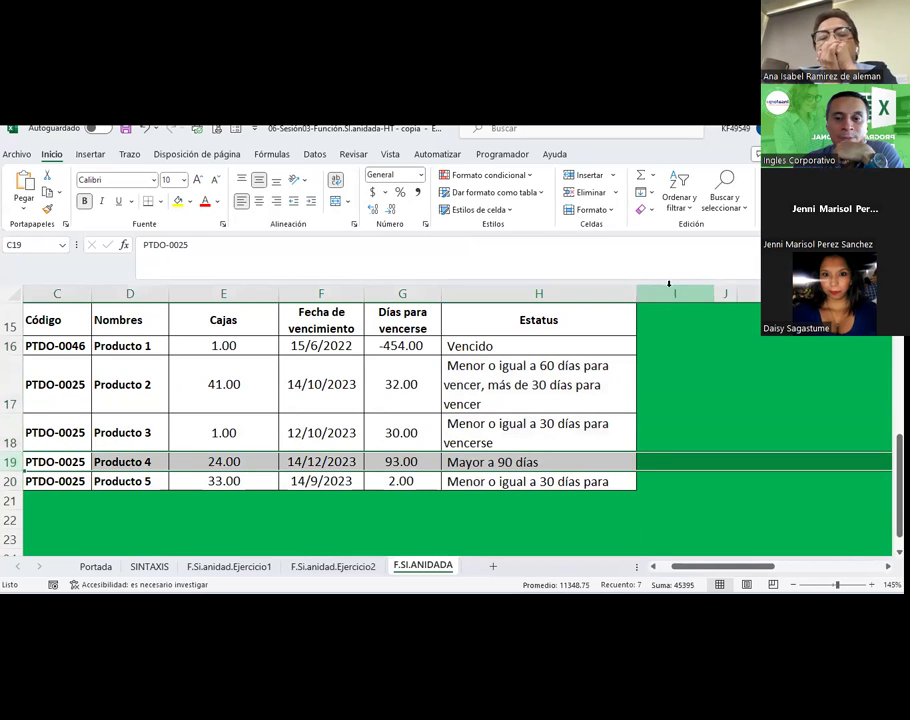
Widen the Estatus column so its texts fit, then review the five Estatus results
{"action": "left_click_drag", "start_coordinate": [632, 290], "coordinate": [712, 299]}
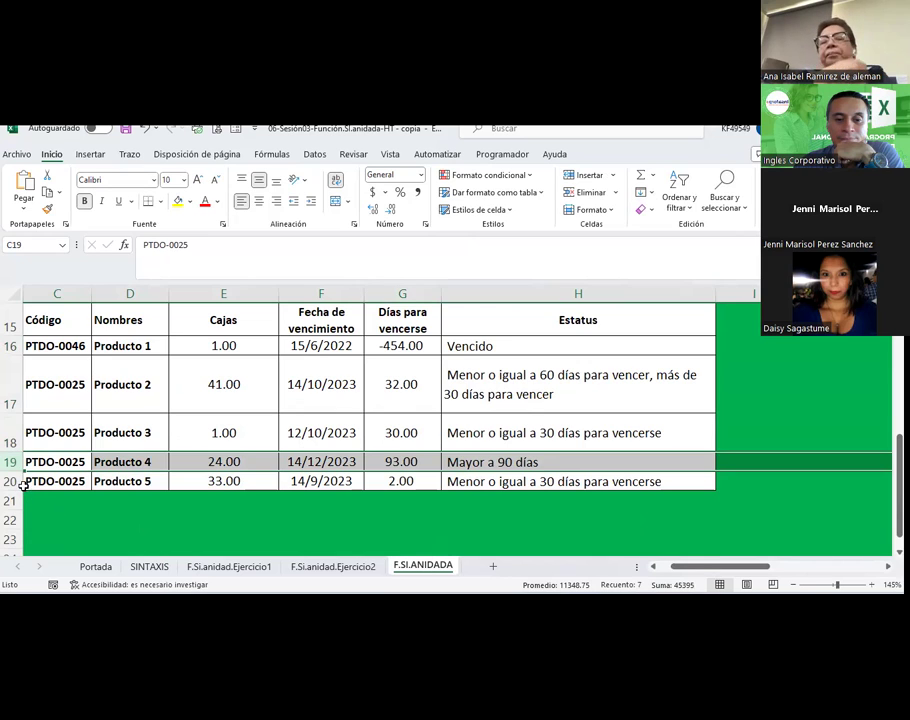
{"action": "left_click", "coordinate": [578, 380]}
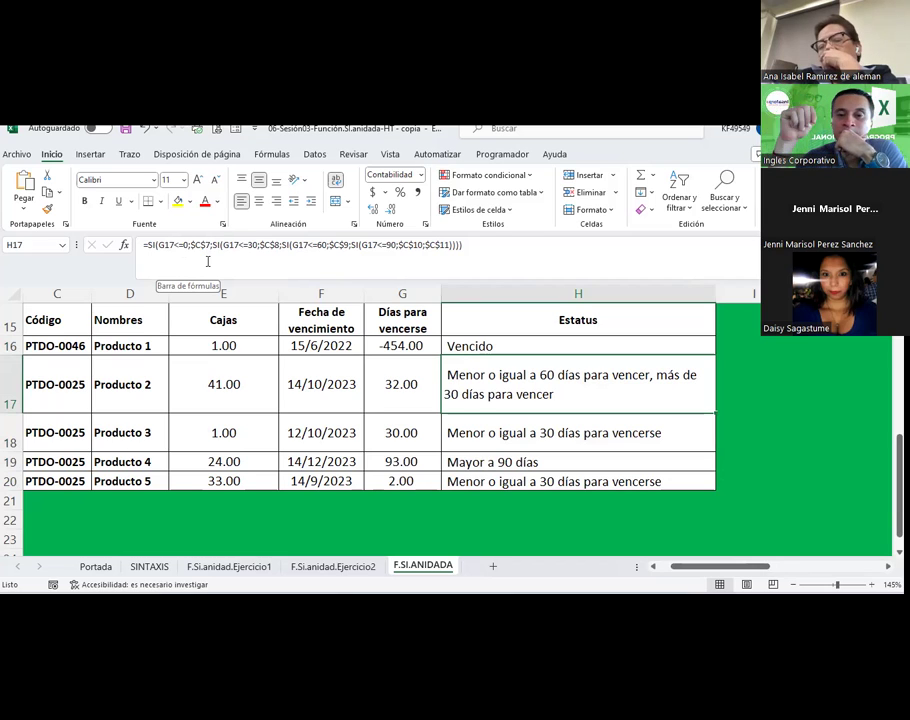
{"action": "left_click_drag", "start_coordinate": [483, 347], "coordinate": [496, 481]}
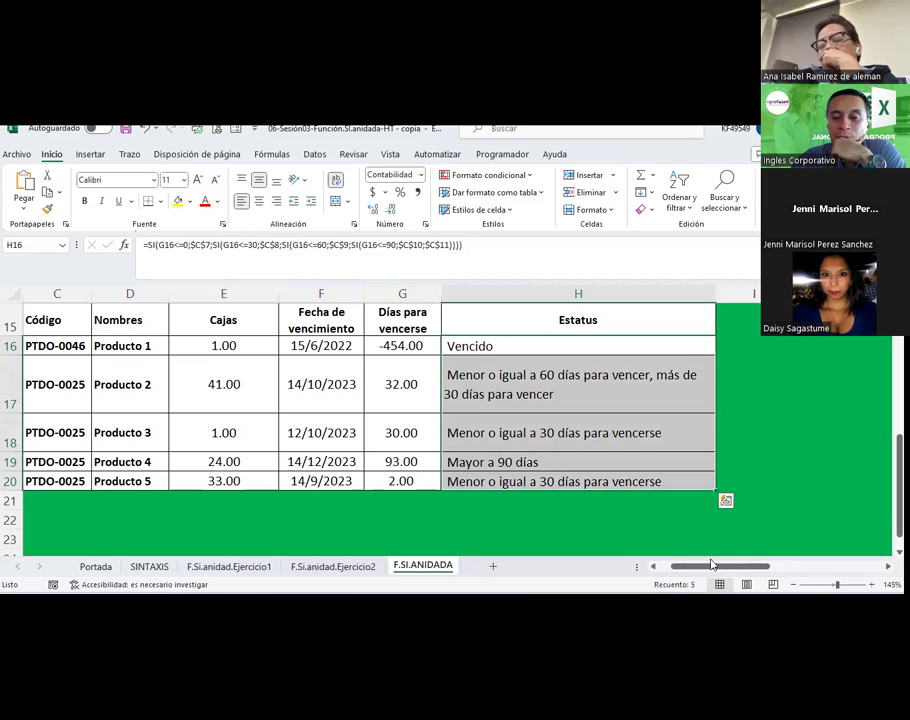
{"action": "left_click_drag", "start_coordinate": [711, 566], "coordinate": [730, 566]}
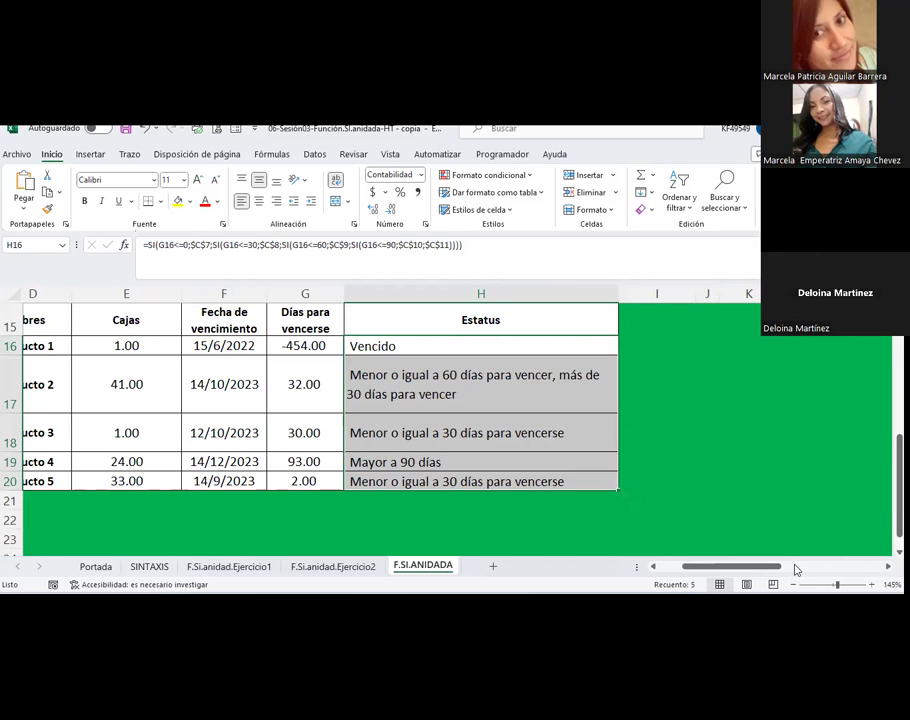
Clear the selection and switch to the browser's Ingles Corporativo gradebook tab
{"action": "left_click", "coordinate": [676, 365]}
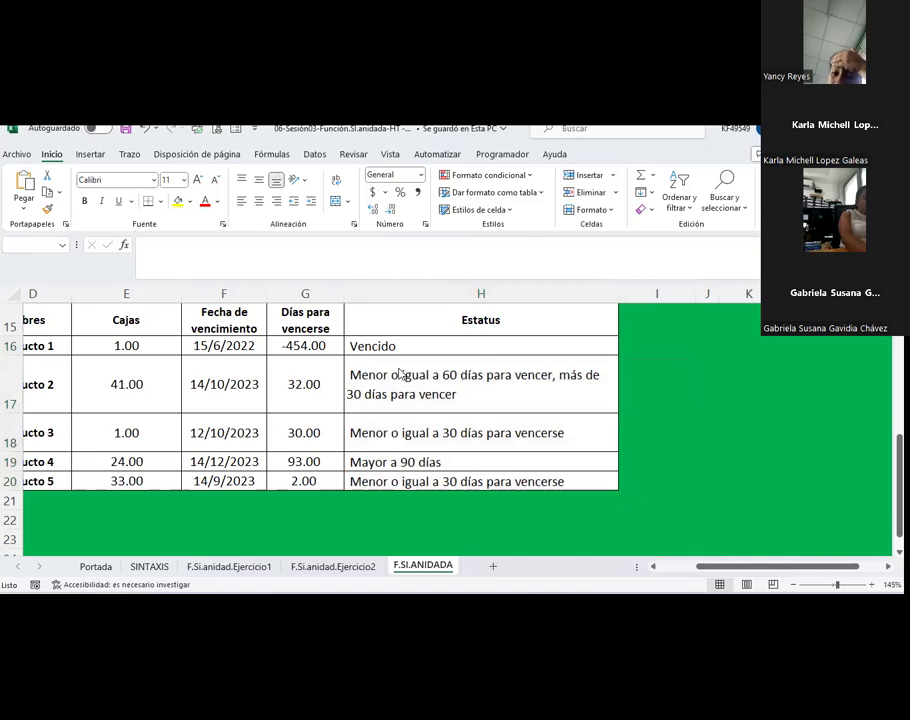
{"action": "key", "text": "alt+Tab"}
{"action": "key", "text": "ctrl+shift+Tab"}
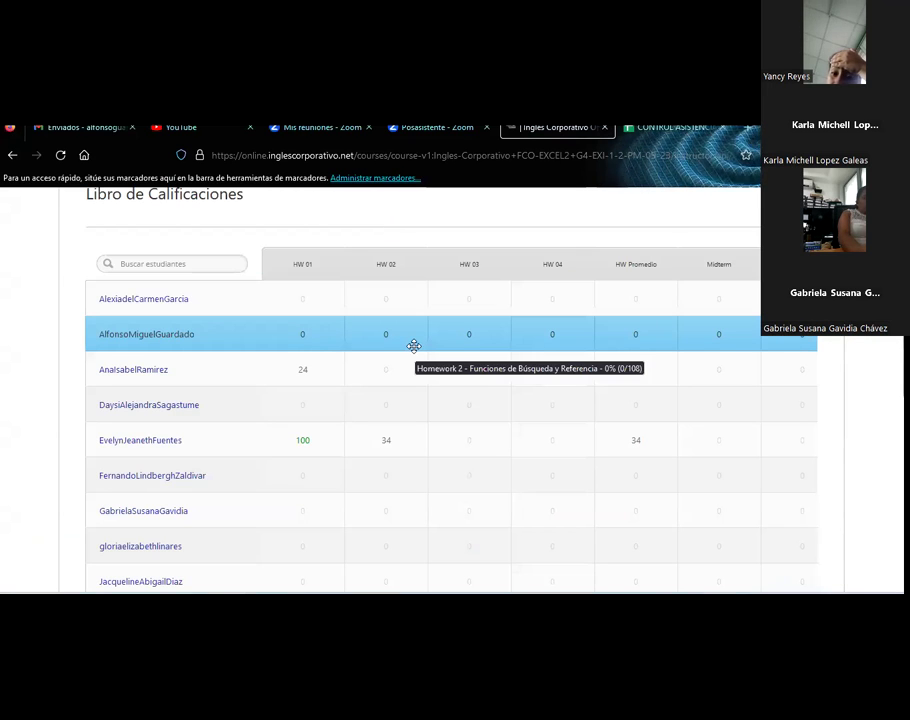
Scroll through the Libro de Calificaciones showing HW 01–HW 04, HW Promedio and Midterm scores
{"action": "scroll", "coordinate": [414, 346], "scroll_direction": "down", "scroll_amount": 1}
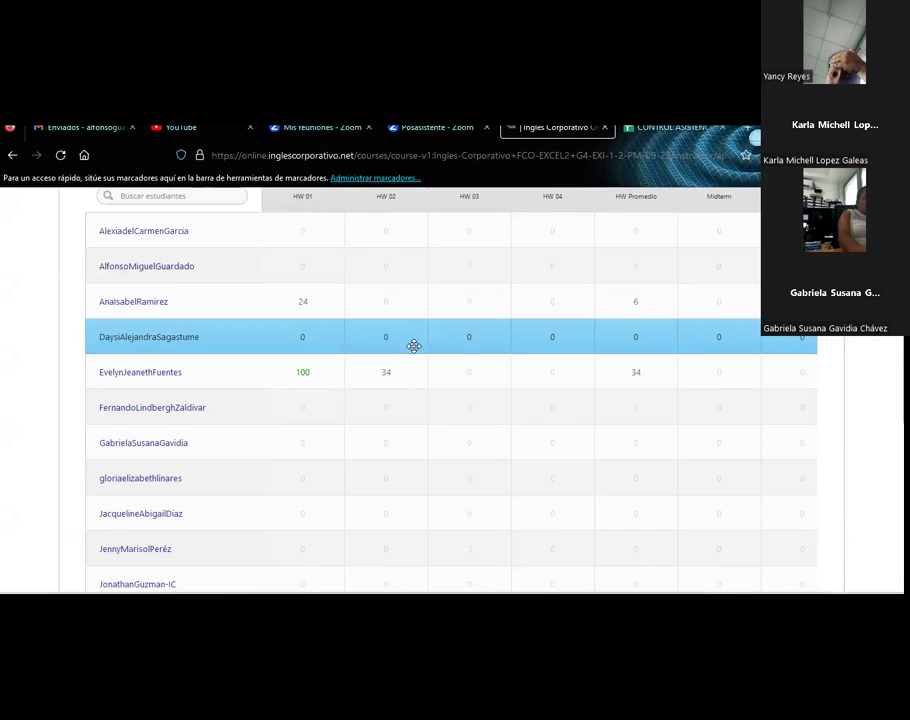
{"action": "scroll", "coordinate": [414, 346], "scroll_direction": "down", "scroll_amount": 1}
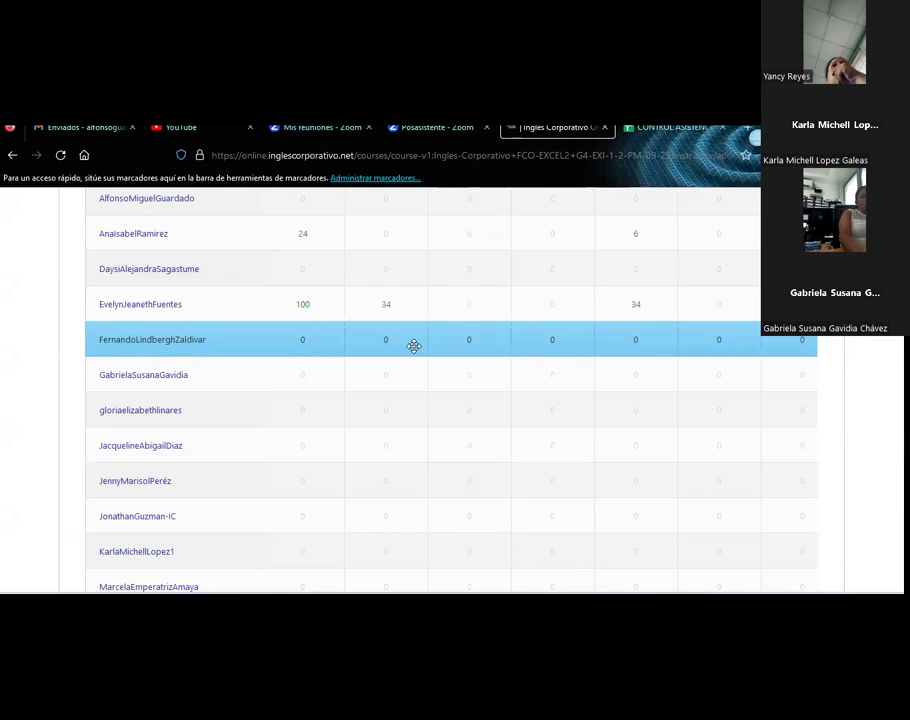
{"action": "scroll", "coordinate": [414, 346], "scroll_direction": "down", "scroll_amount": 3}
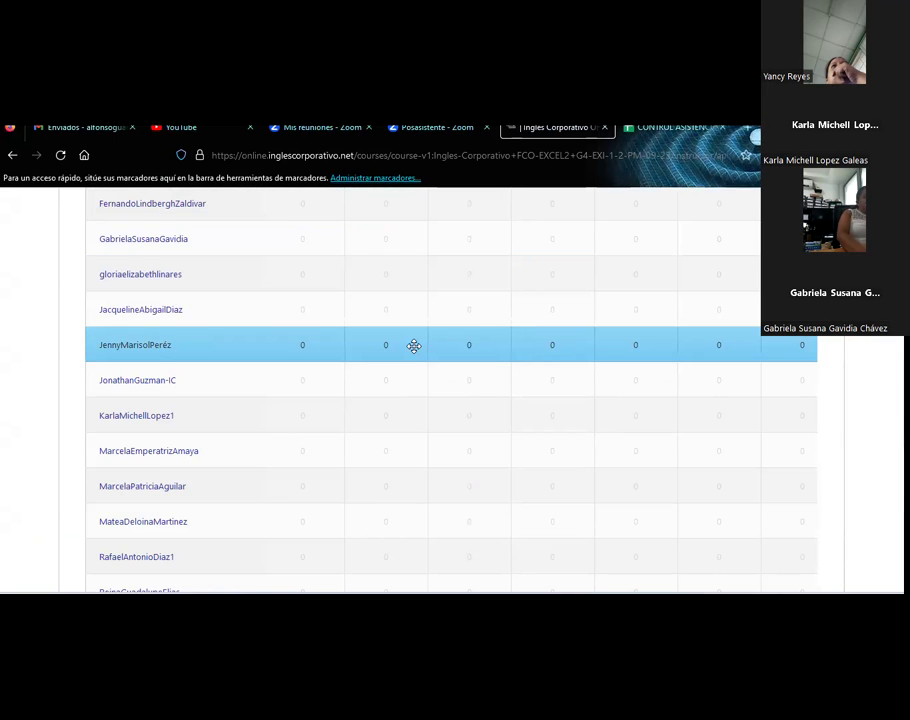
{"action": "scroll", "coordinate": [414, 346], "scroll_direction": "down", "scroll_amount": 3}
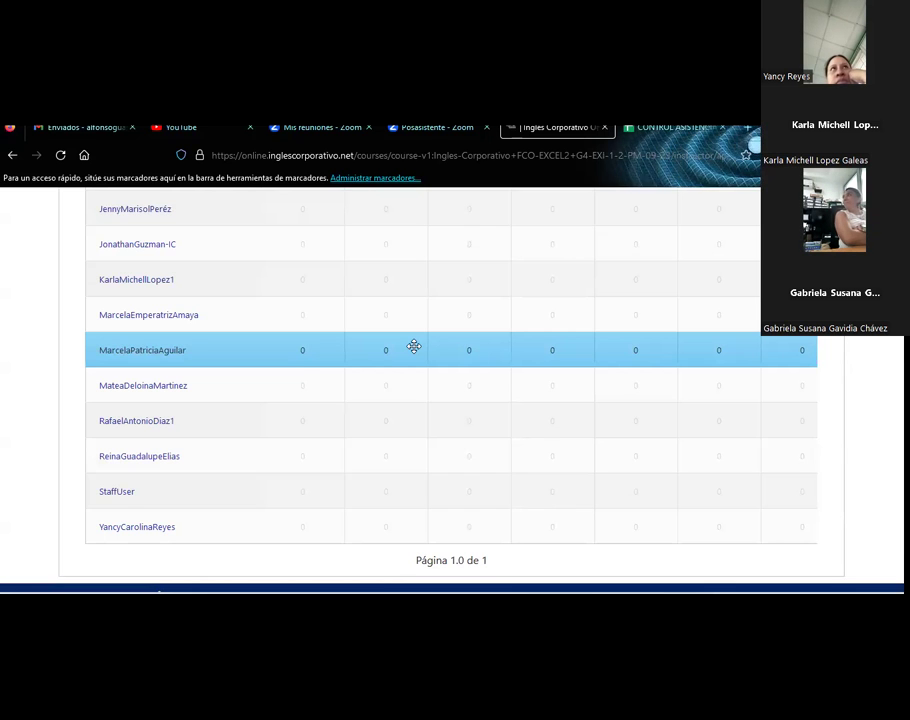
{"action": "scroll", "coordinate": [414, 347], "scroll_direction": "up", "scroll_amount": 8}
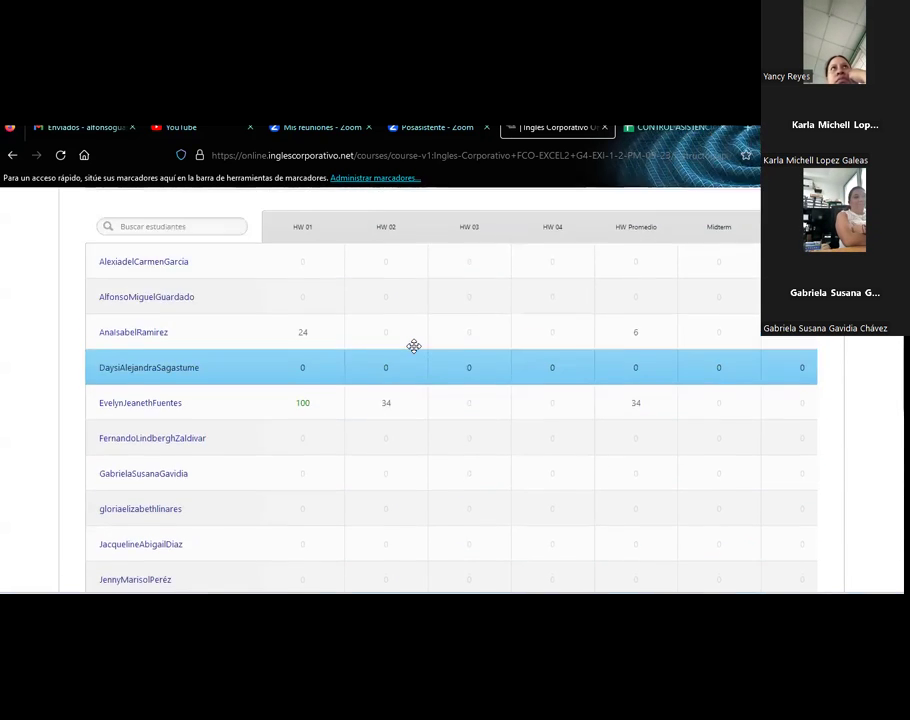
{"action": "scroll", "coordinate": [335, 410], "scroll_direction": "down", "scroll_amount": 1}
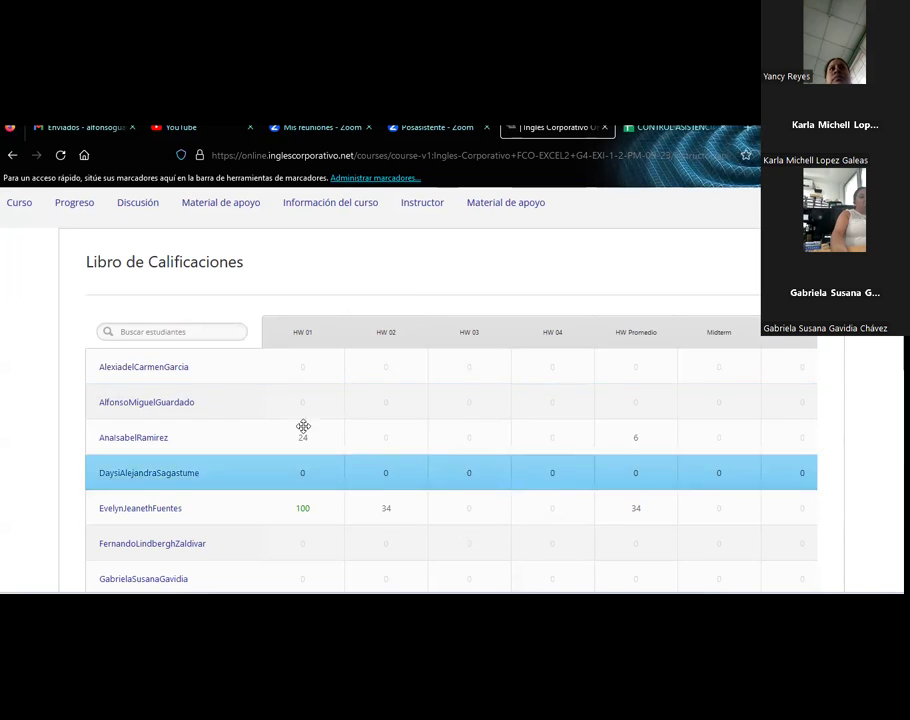
{"action": "scroll", "coordinate": [412, 357], "scroll_direction": "down", "scroll_amount": 1}
{"action": "scroll", "coordinate": [412, 357], "scroll_direction": "down", "scroll_amount": 2}
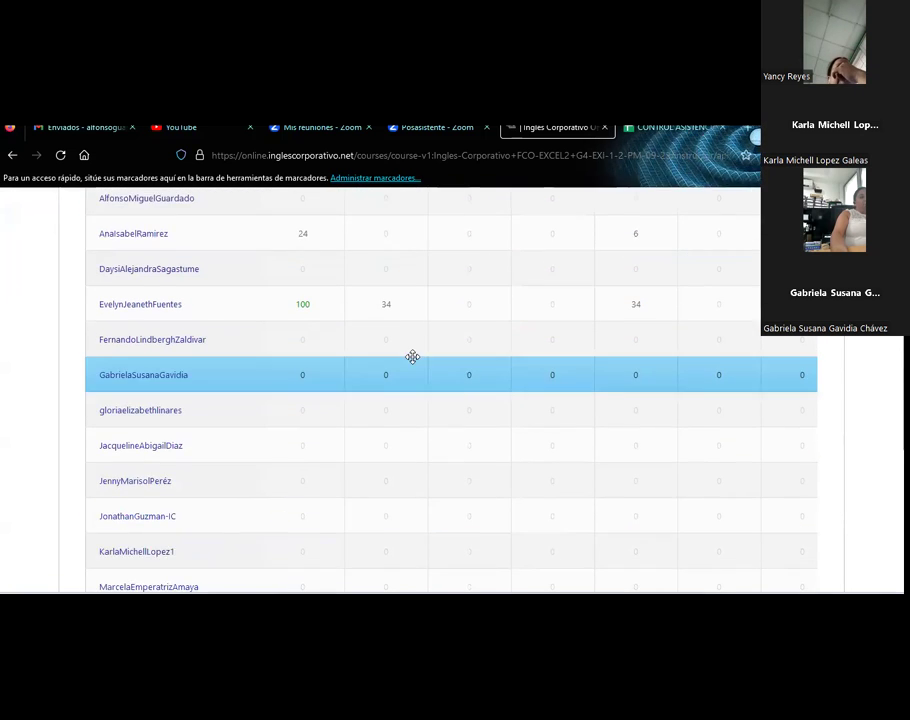
{"action": "scroll", "coordinate": [412, 357], "scroll_direction": "down", "scroll_amount": 1}
{"action": "scroll", "coordinate": [412, 357], "scroll_direction": "up", "scroll_amount": 1}
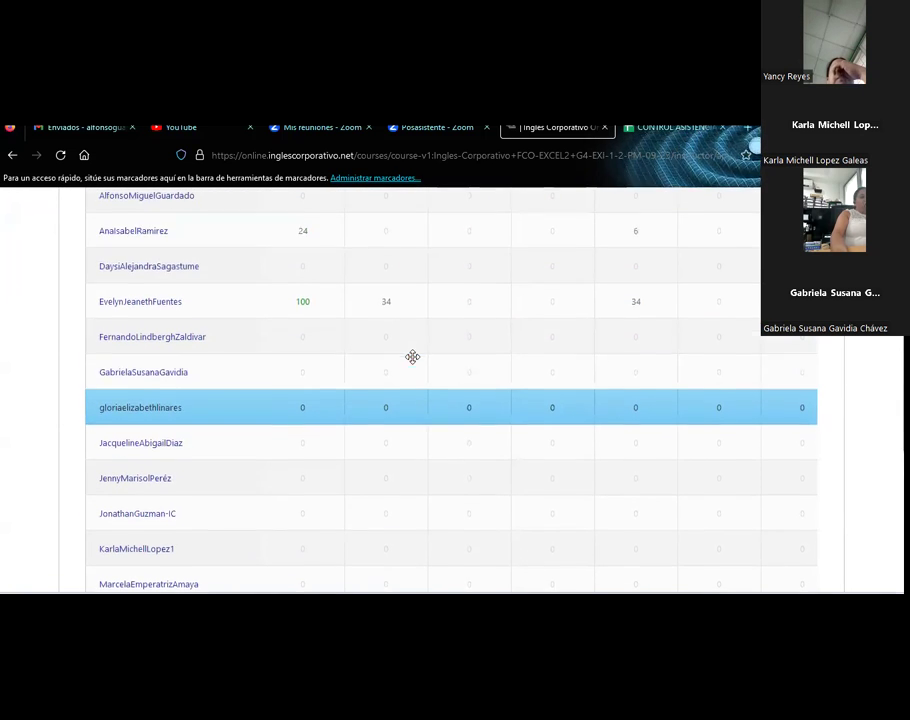
{"action": "scroll", "coordinate": [412, 357], "scroll_direction": "up", "scroll_amount": 1}
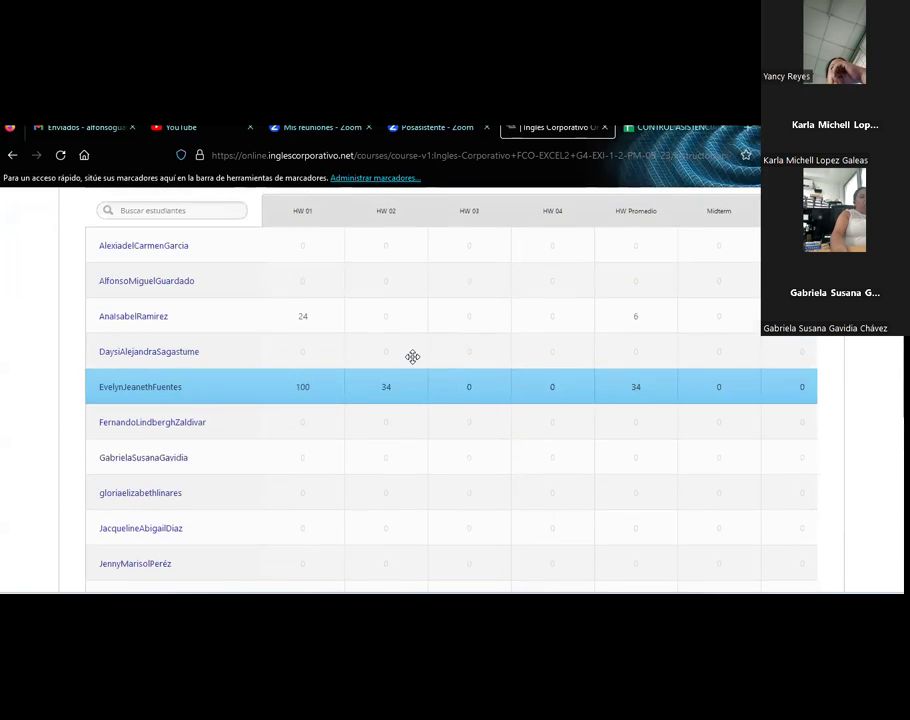
{"action": "scroll", "coordinate": [412, 357], "scroll_direction": "up", "scroll_amount": 2}
{"action": "scroll", "coordinate": [412, 357], "scroll_direction": "down", "scroll_amount": 1}
{"action": "scroll", "coordinate": [412, 357], "scroll_direction": "down", "scroll_amount": 2}
{"action": "scroll", "coordinate": [412, 357], "scroll_direction": "down", "scroll_amount": 2}
{"action": "scroll", "coordinate": [412, 357], "scroll_direction": "down", "scroll_amount": 1}
{"action": "scroll", "coordinate": [412, 357], "scroll_direction": "down", "scroll_amount": 1}
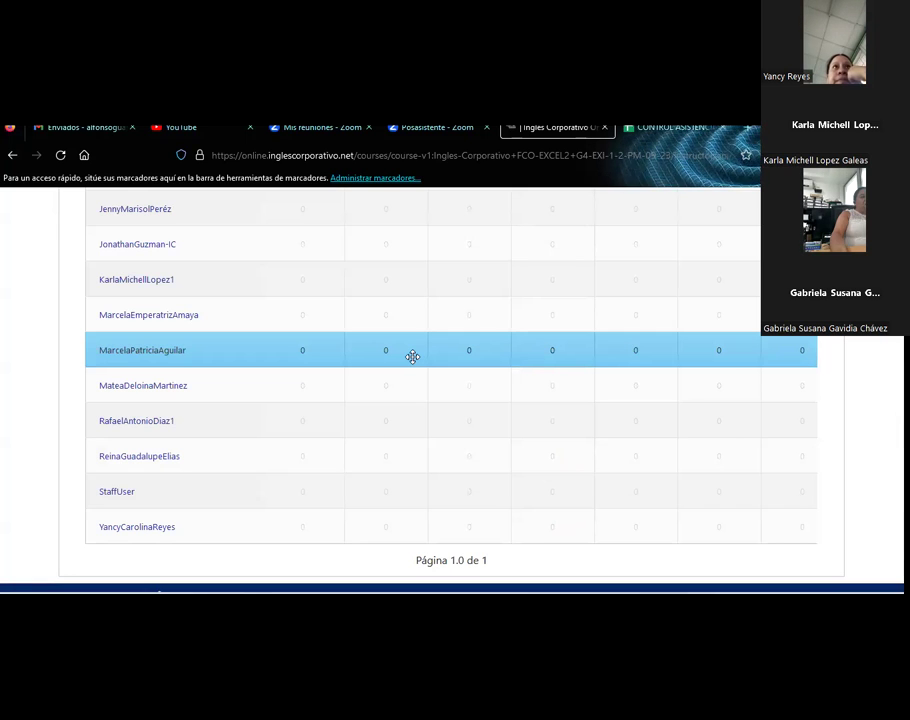
{"action": "scroll", "coordinate": [412, 357], "scroll_direction": "down", "scroll_amount": 1}
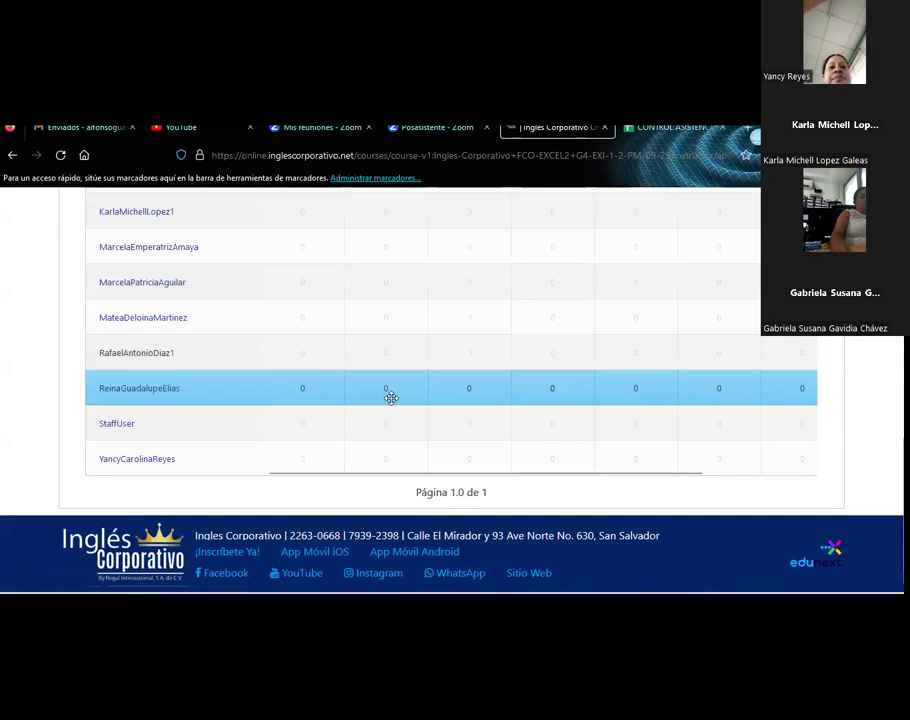
{"action": "scroll", "coordinate": [360, 395], "scroll_direction": "up", "scroll_amount": 2}
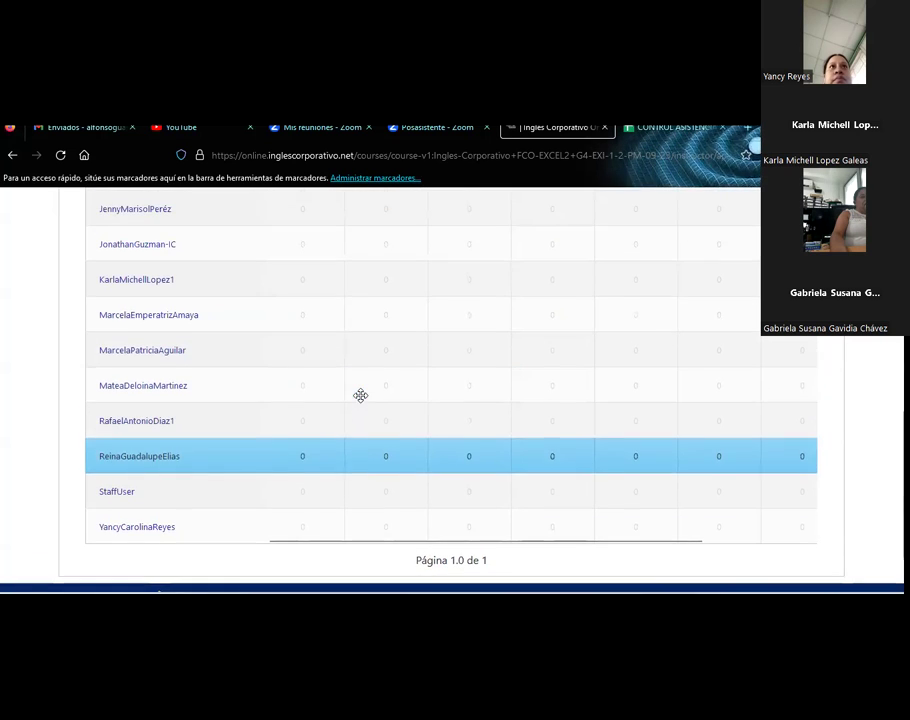
{"action": "scroll", "coordinate": [360, 395], "scroll_direction": "up", "scroll_amount": 3}
{"action": "scroll", "coordinate": [360, 395], "scroll_direction": "up", "scroll_amount": 1}
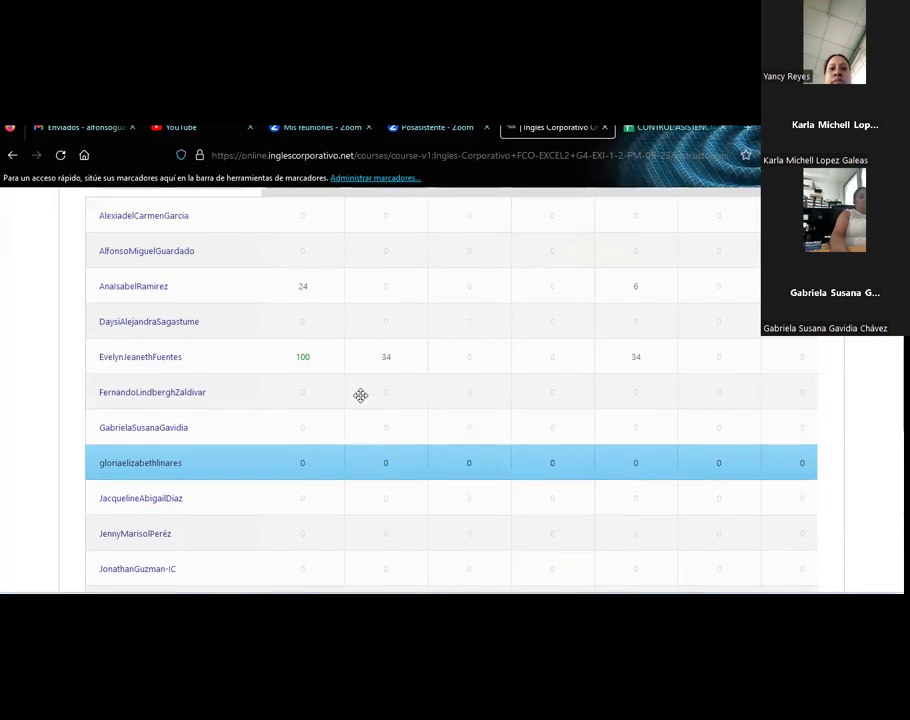
{"action": "scroll", "coordinate": [360, 395], "scroll_direction": "up", "scroll_amount": 1}
{"action": "scroll", "coordinate": [360, 395], "scroll_direction": "up", "scroll_amount": 1}
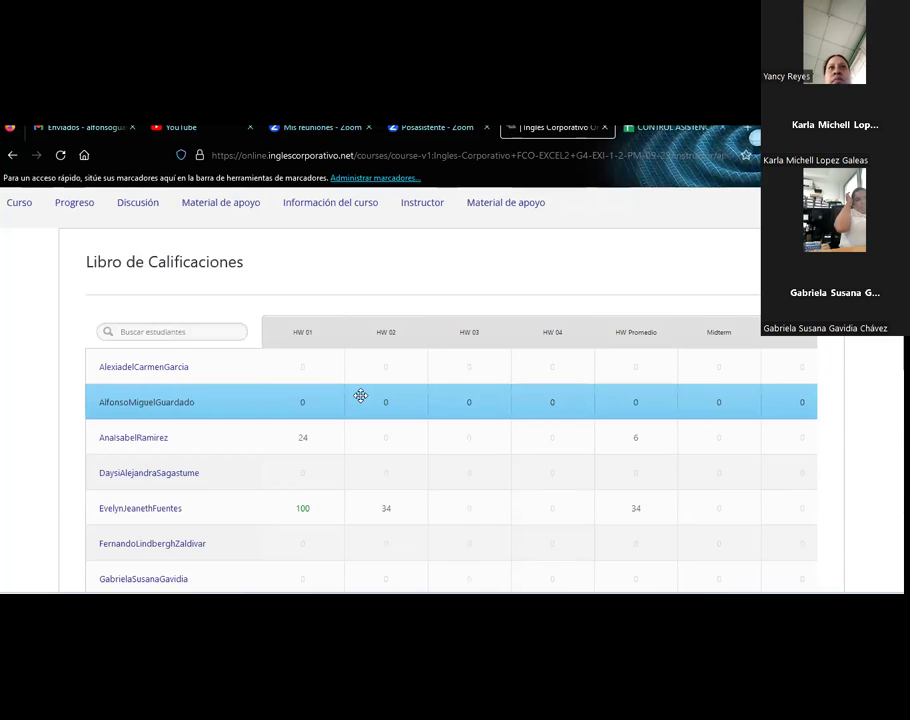
{"action": "scroll", "coordinate": [360, 395], "scroll_direction": "down", "scroll_amount": 2}
{"action": "scroll", "coordinate": [360, 395], "scroll_direction": "down", "scroll_amount": 1}
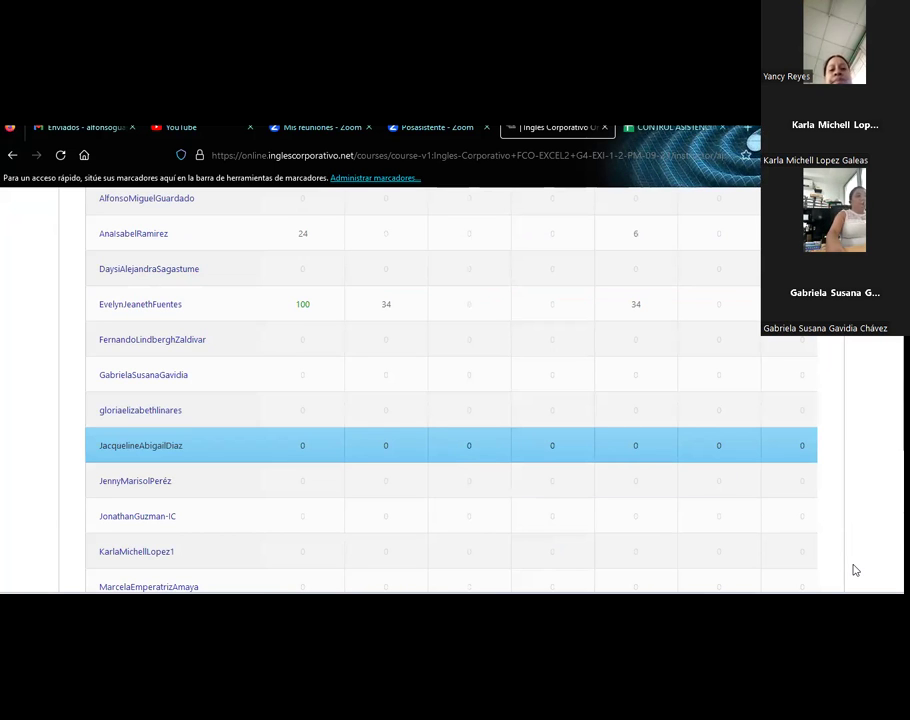
{"action": "left_click", "coordinate": [577, 410]}
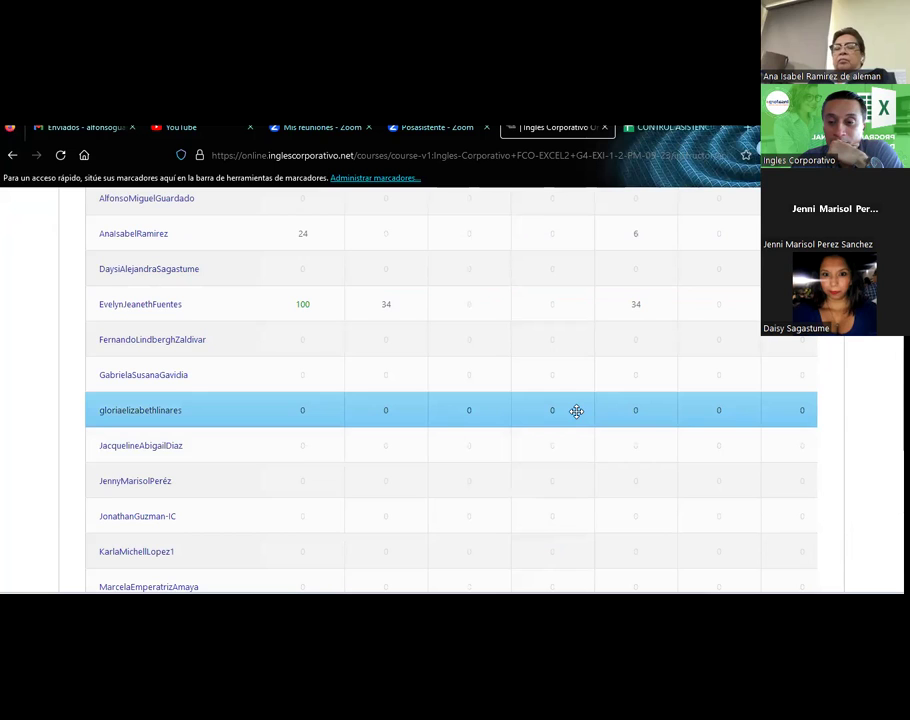
{"action": "mouse_move", "coordinate": [642, 598]}
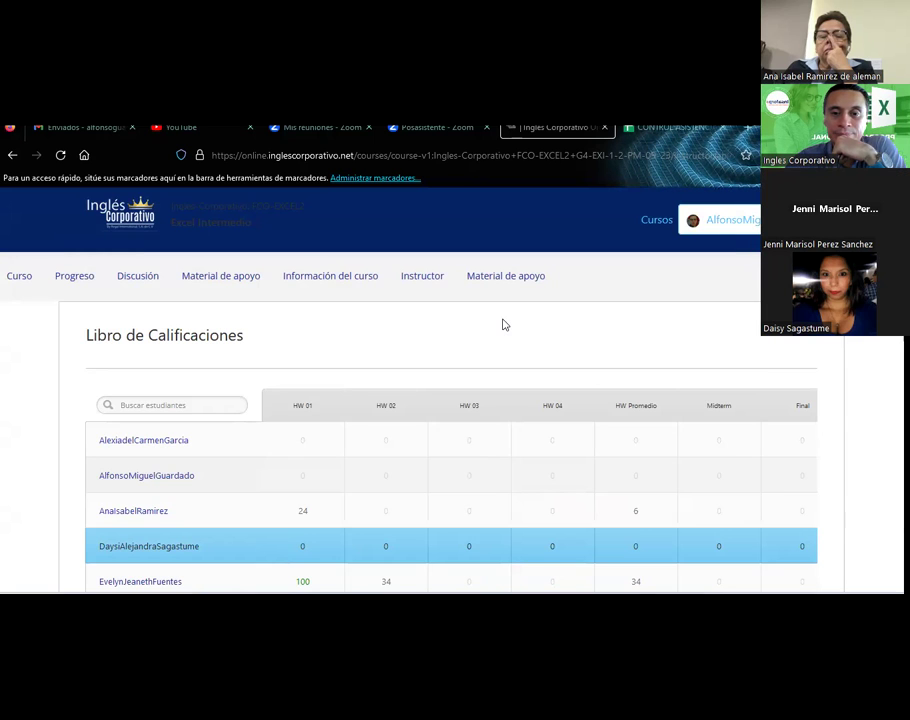
Return to the Mis cursos dashboard and highlight the Excel Intermedio start date
{"action": "left_click", "coordinate": [726, 224]}
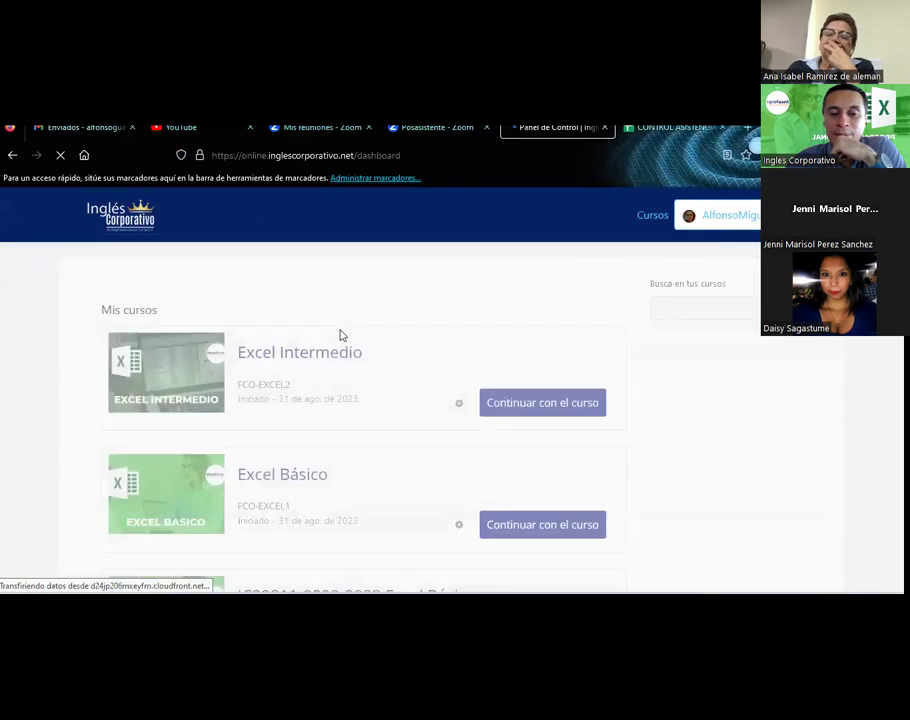
{"action": "scroll", "coordinate": [340, 335], "scroll_direction": "down", "scroll_amount": 1}
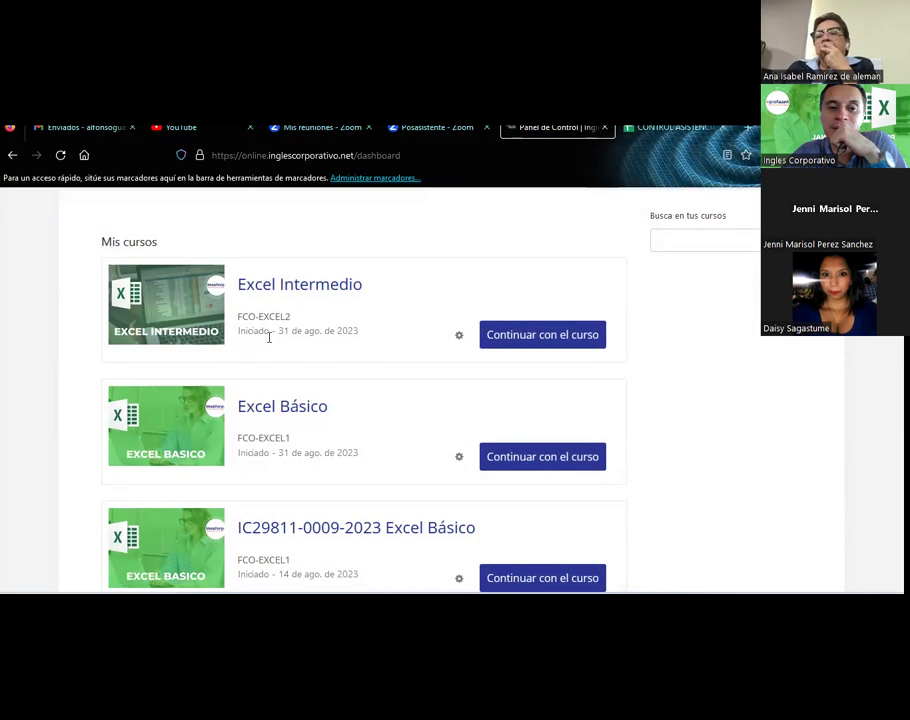
{"action": "left_click_drag", "start_coordinate": [283, 333], "coordinate": [357, 337]}
{"action": "left_click", "coordinate": [360, 340]}
Resume the Excel Intermedio course at lesson 2.1 Función buscar and look it over
{"action": "left_click", "coordinate": [567, 340]}
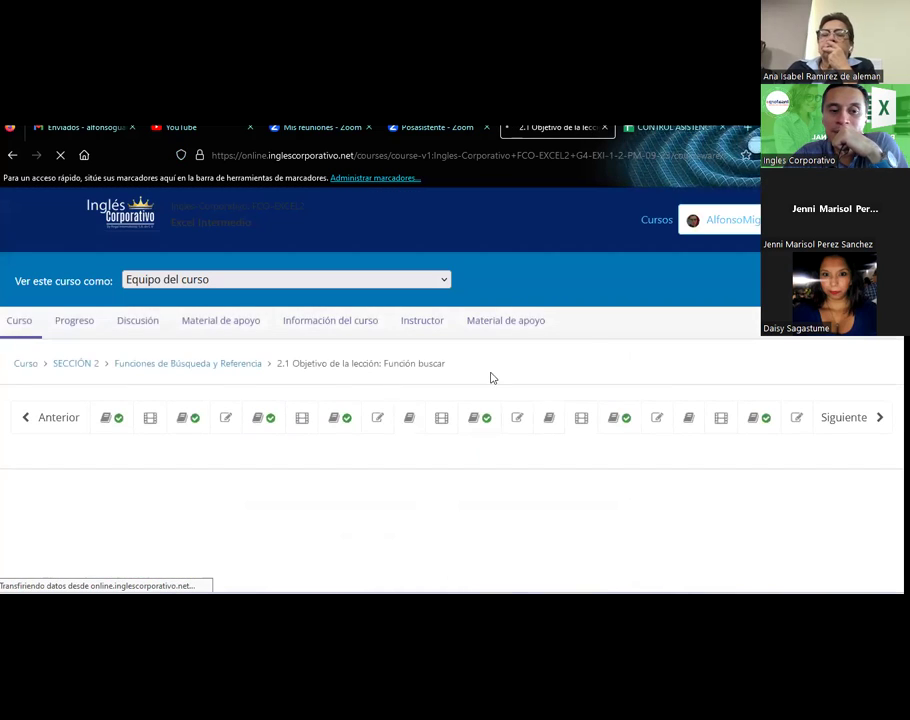
{"action": "scroll", "coordinate": [122, 365], "scroll_direction": "down", "scroll_amount": 3}
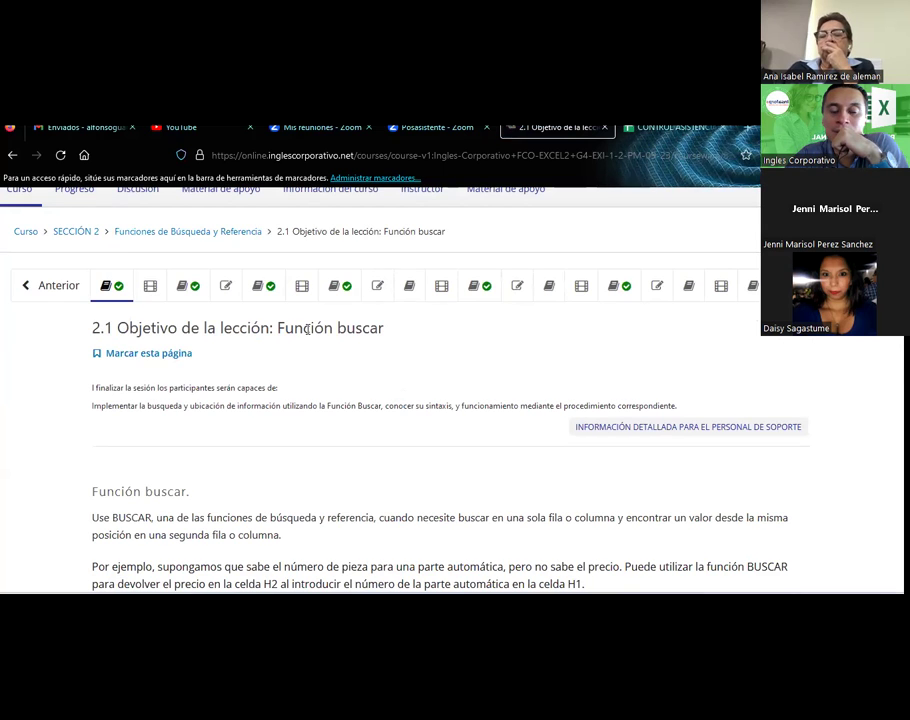
{"action": "scroll", "coordinate": [307, 328], "scroll_direction": "down", "scroll_amount": 5}
{"action": "scroll", "coordinate": [307, 333], "scroll_direction": "down", "scroll_amount": 7}
{"action": "scroll", "coordinate": [307, 333], "scroll_direction": "up", "scroll_amount": 12}
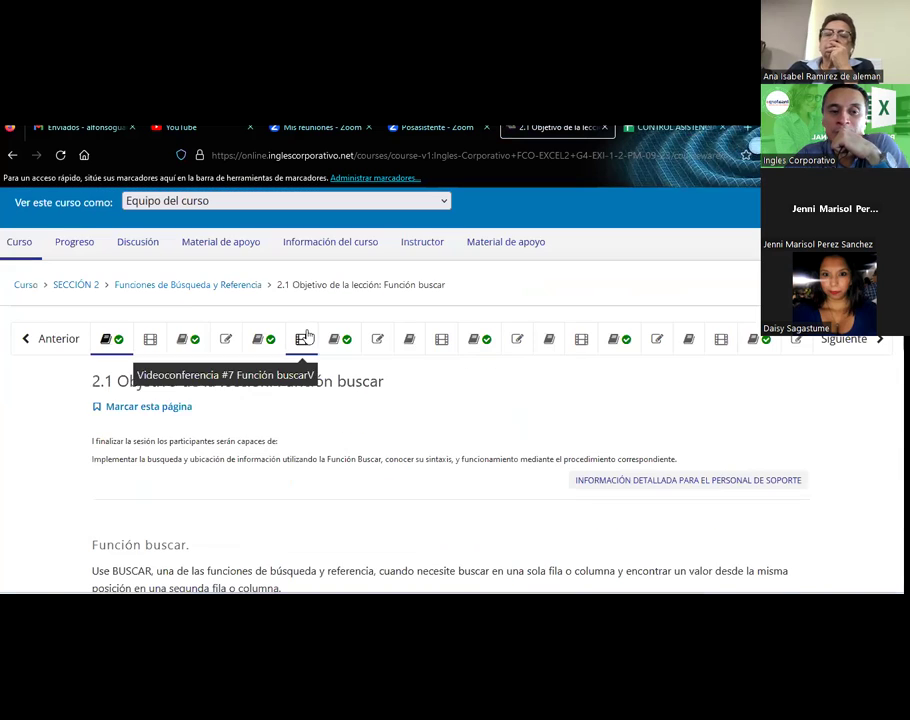
Open the Videoconferencia #6 Función buscar unit and review it
{"action": "left_click", "coordinate": [149, 340]}
{"action": "scroll", "coordinate": [220, 406], "scroll_direction": "down", "scroll_amount": 3}
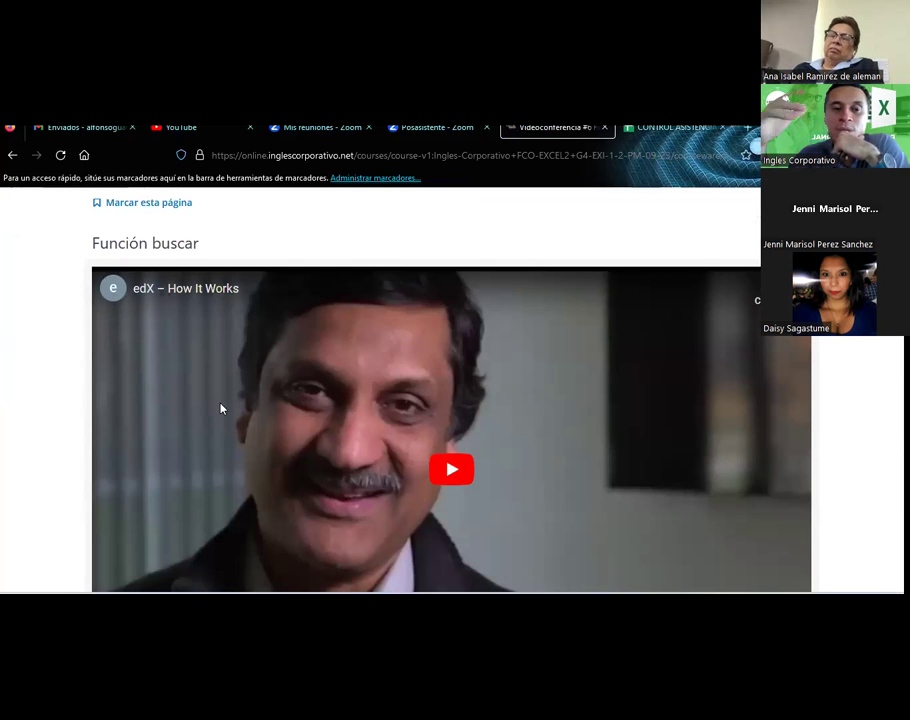
{"action": "scroll", "coordinate": [221, 408], "scroll_direction": "up", "scroll_amount": 3}
{"action": "scroll", "coordinate": [222, 380], "scroll_direction": "up", "scroll_amount": 1}
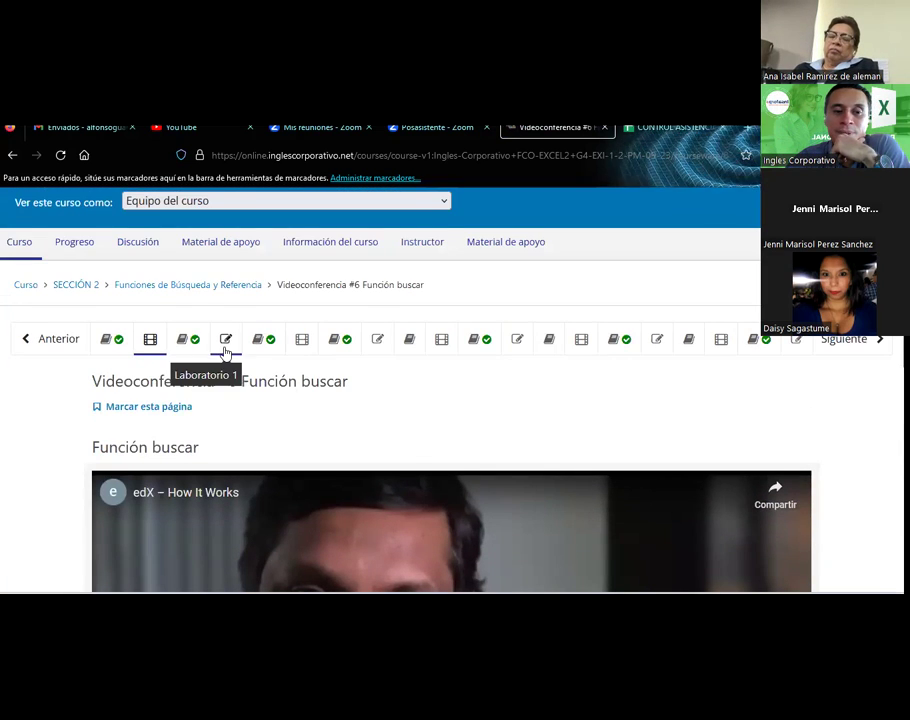
Visit the class #6 discussion forum, then open the Laboratorio 1 BUSCAR quiz
{"action": "left_click", "coordinate": [203, 352]}
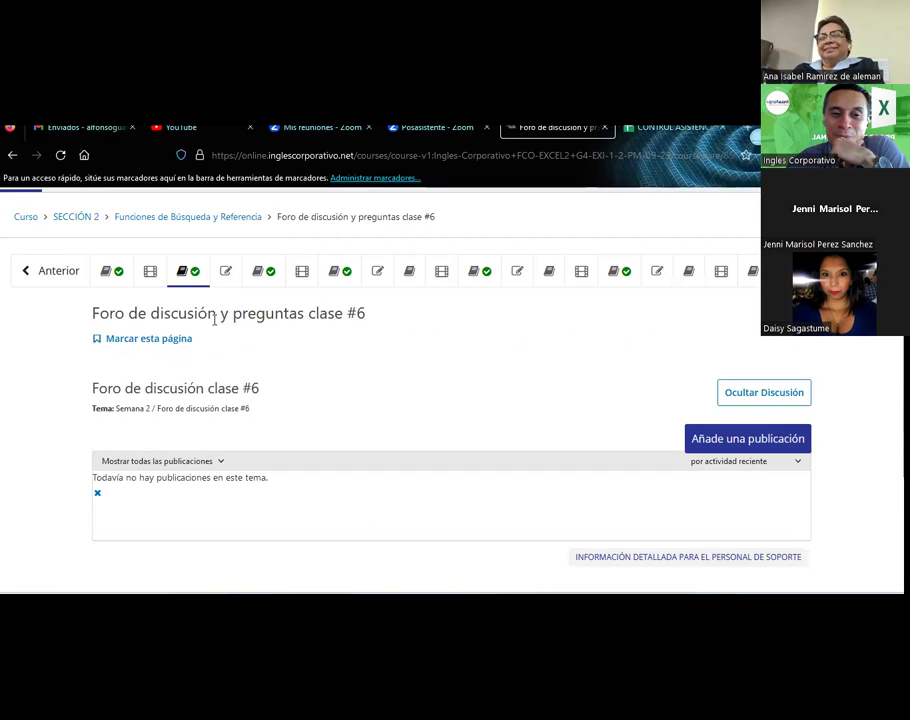
{"action": "left_click_drag", "start_coordinate": [197, 313], "coordinate": [217, 313]}
{"action": "left_click", "coordinate": [211, 310]}
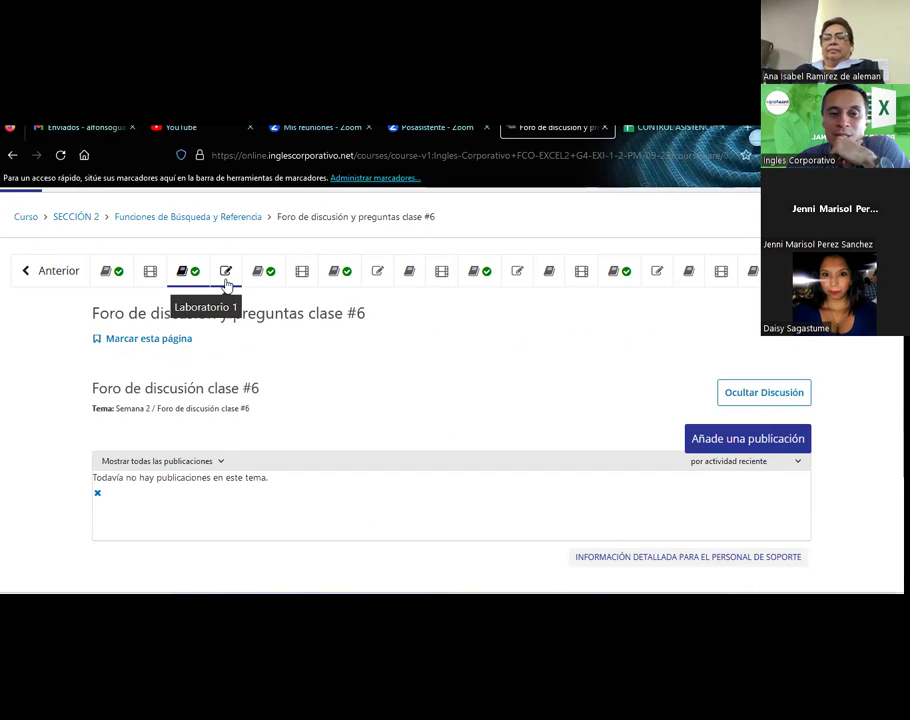
{"action": "left_click", "coordinate": [227, 285]}
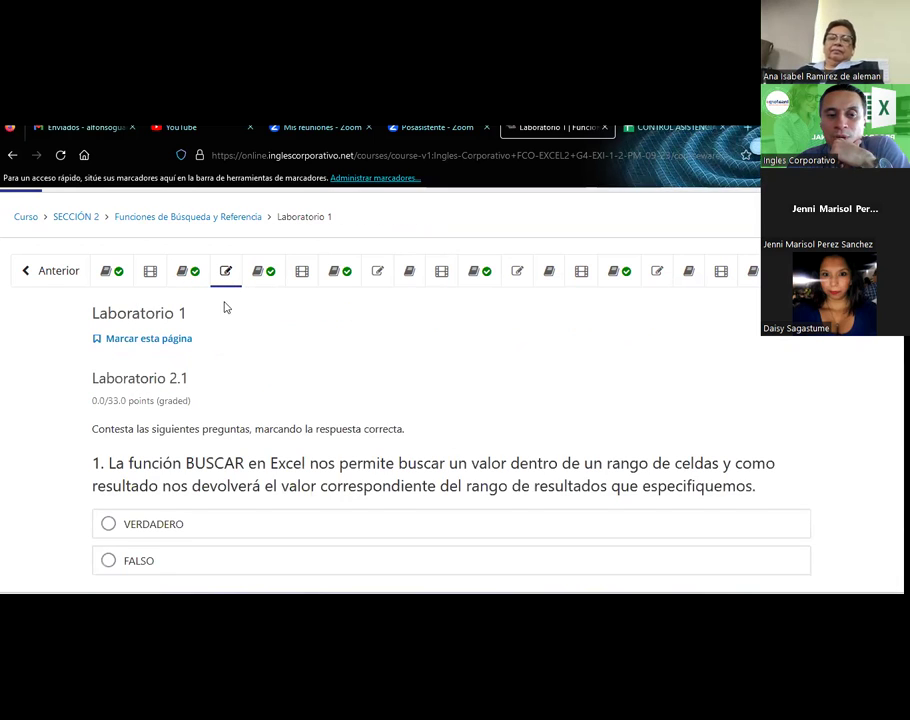
{"action": "left_click_drag", "start_coordinate": [87, 317], "coordinate": [201, 329]}
{"action": "left_click", "coordinate": [202, 330]}
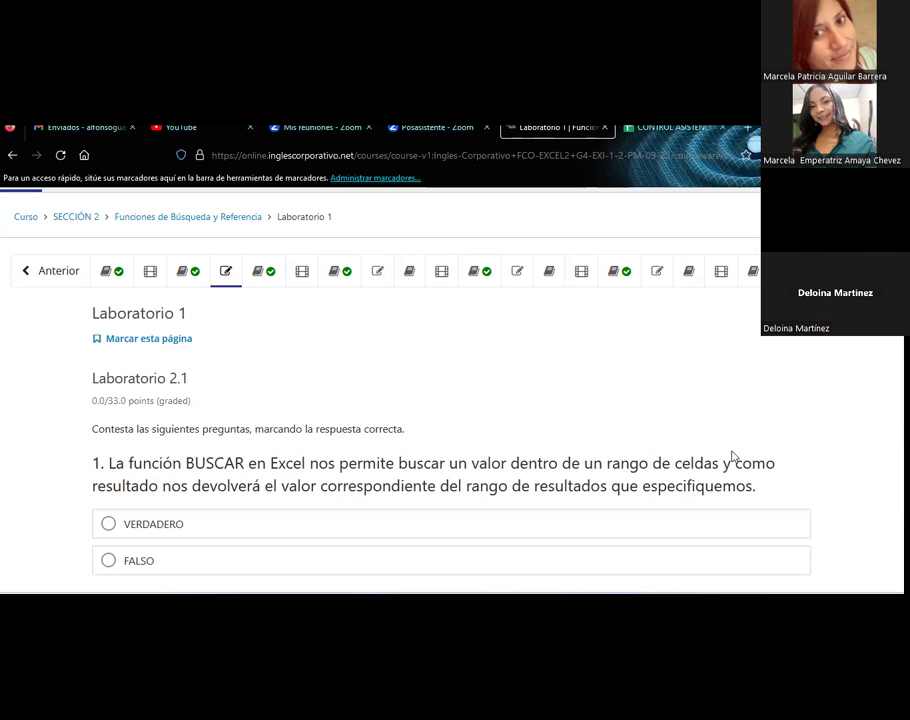
{"action": "scroll", "coordinate": [415, 387], "scroll_direction": "up", "scroll_amount": 3}
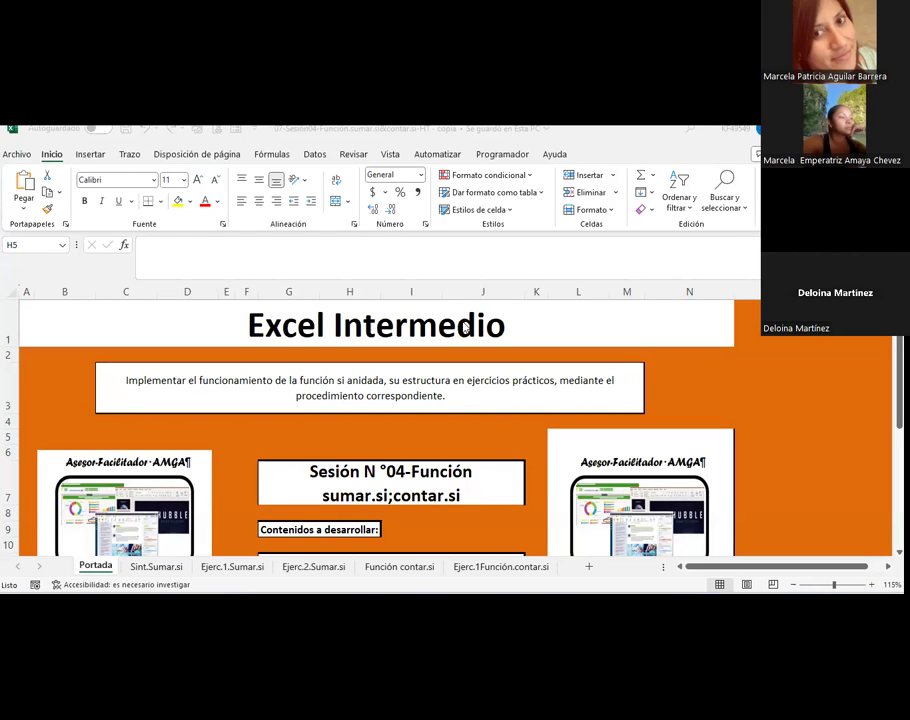
Bring the Excel workbook window into focus
{"action": "left_click", "coordinate": [457, 421]}
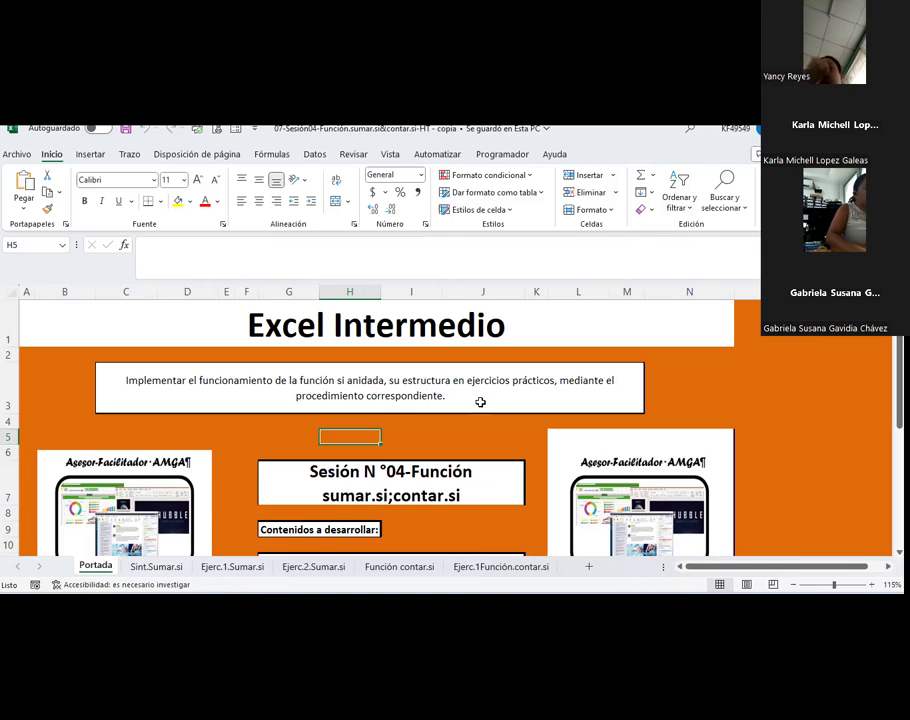
{"action": "left_click", "coordinate": [166, 569]}
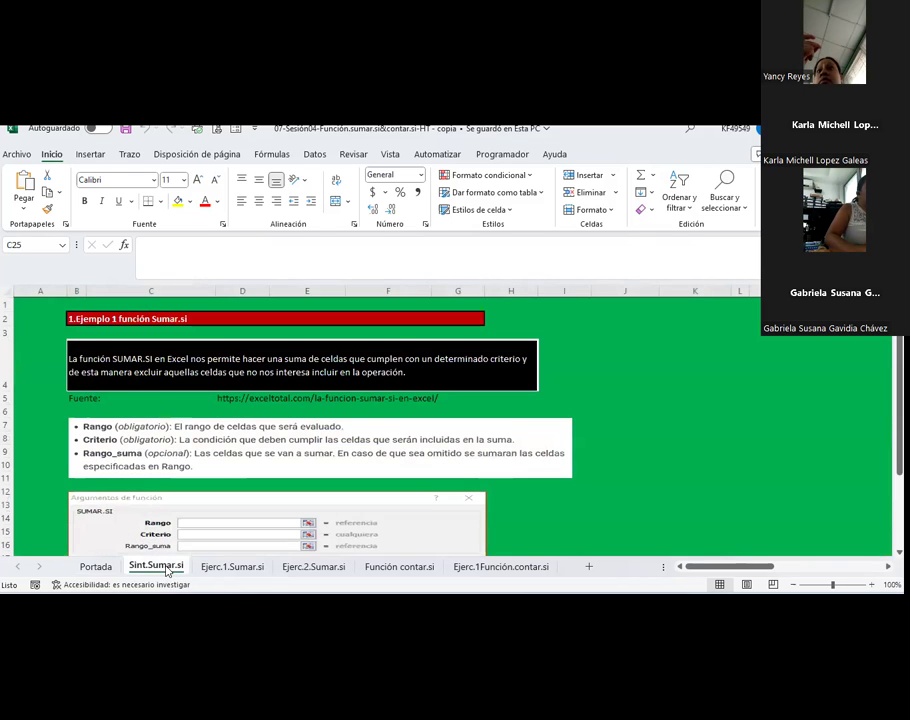
{"action": "scroll", "coordinate": [421, 339], "scroll_direction": "down", "scroll_amount": 1}
{"action": "scroll", "coordinate": [421, 339], "scroll_direction": "up", "scroll_amount": 1}
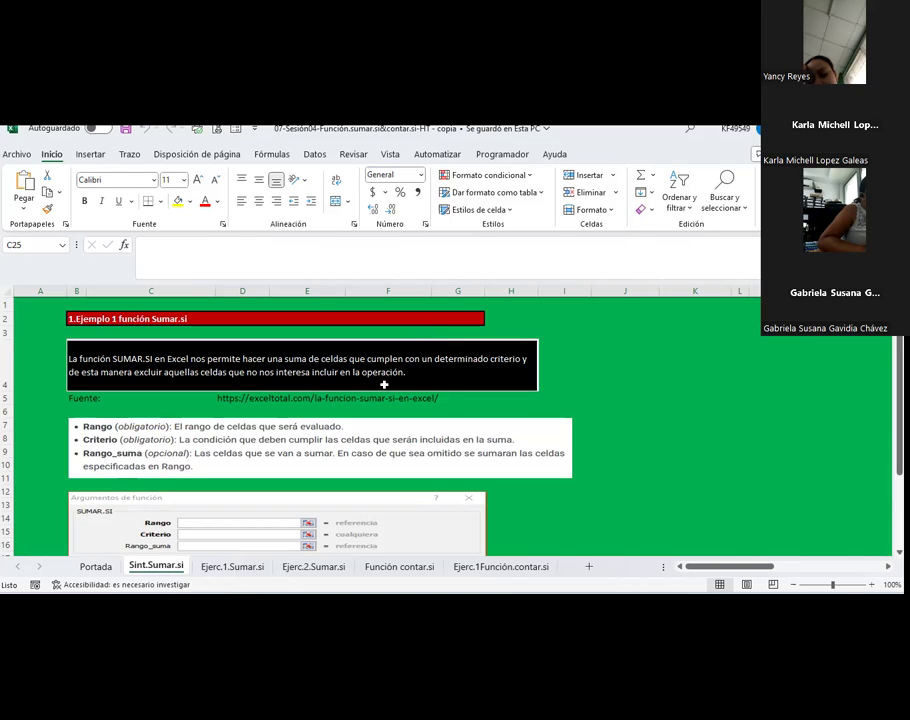
{"action": "scroll", "coordinate": [384, 386], "scroll_direction": "down", "scroll_amount": 2}
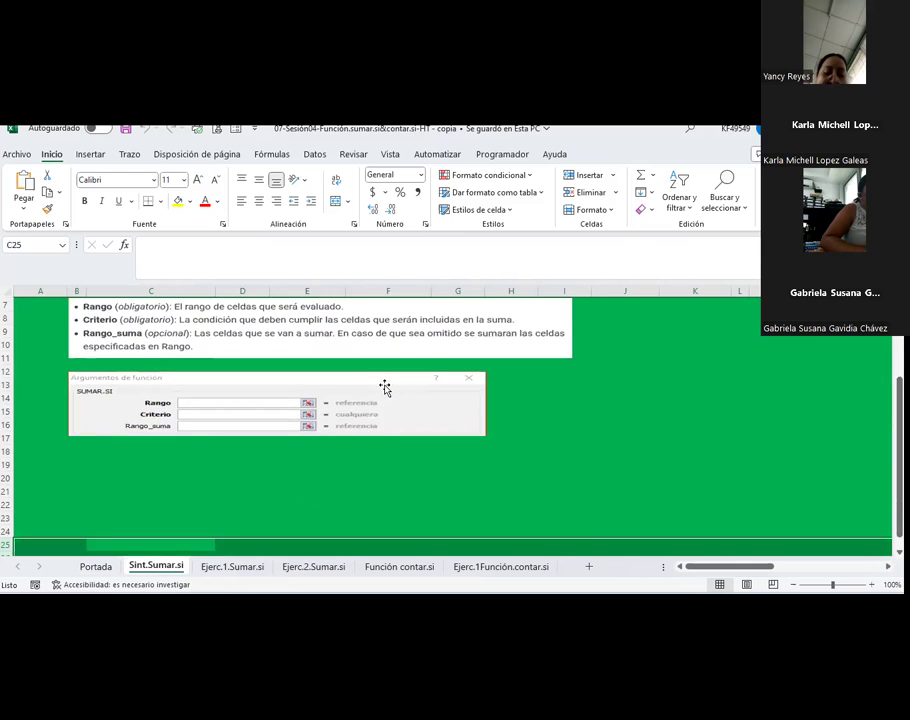
With the Draw tab's black pen, ink a tick beside Rango on the SUMAR.SI arguments picture
{"action": "left_click", "coordinate": [223, 433]}
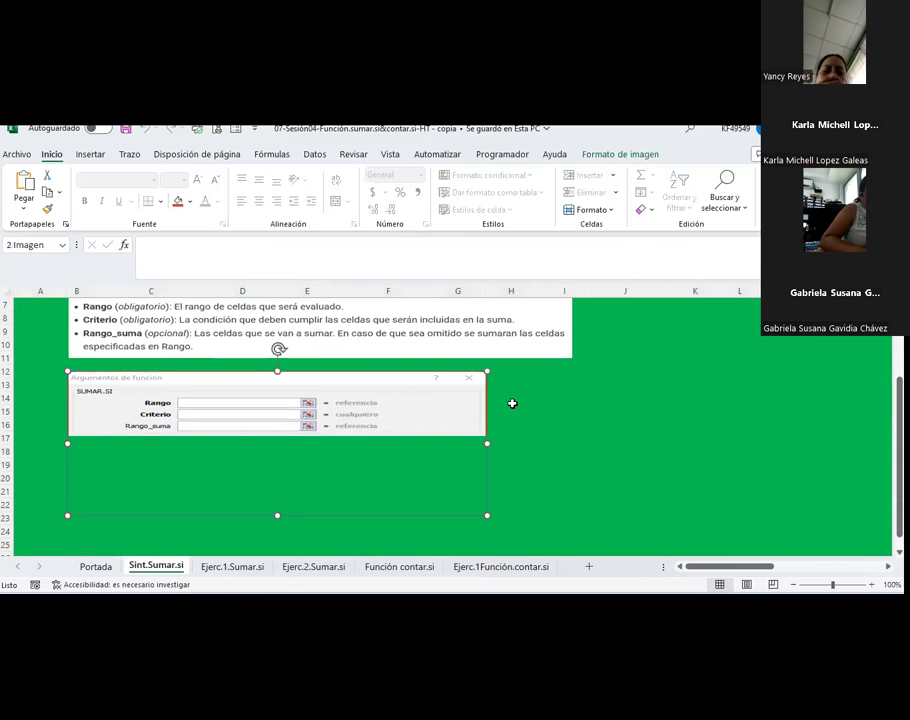
{"action": "scroll", "coordinate": [512, 403], "scroll_direction": "down", "scroll_amount": 2}
{"action": "scroll", "coordinate": [530, 394], "scroll_direction": "up", "scroll_amount": 2}
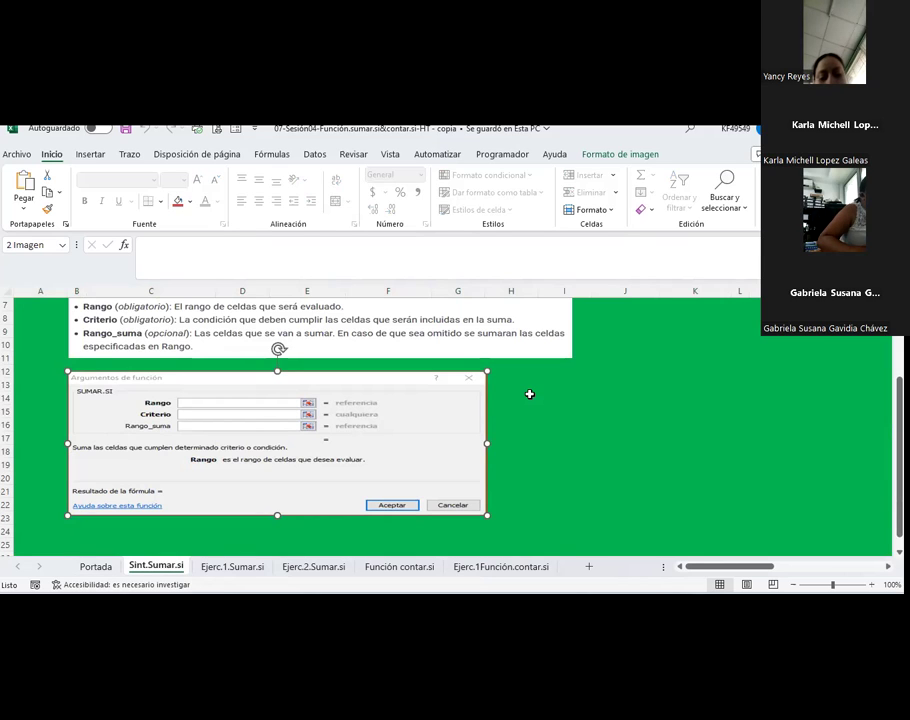
{"action": "left_click", "coordinate": [129, 154]}
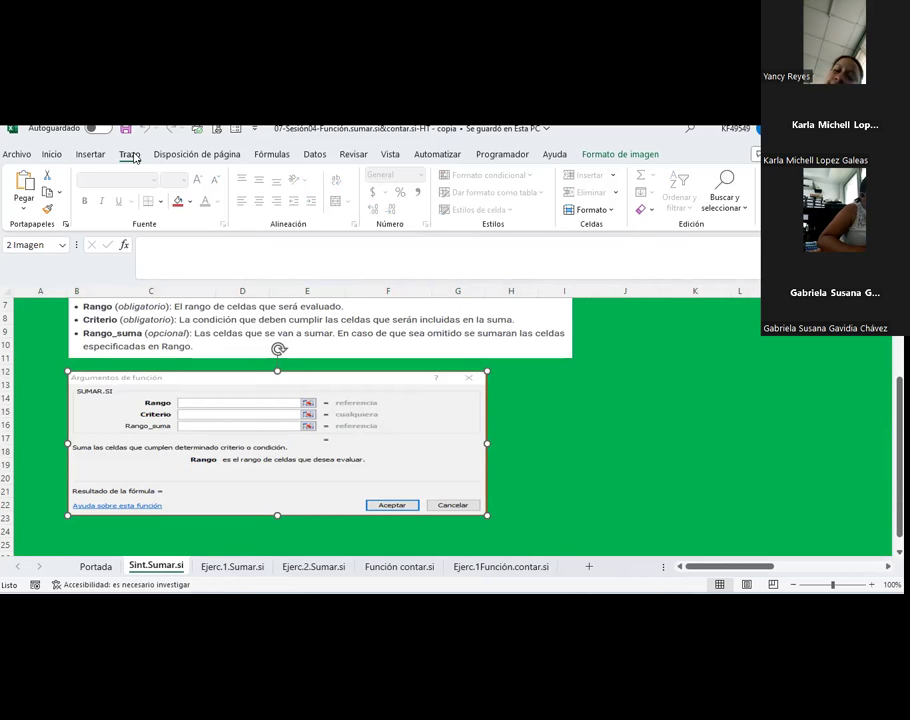
{"action": "left_click", "coordinate": [123, 198]}
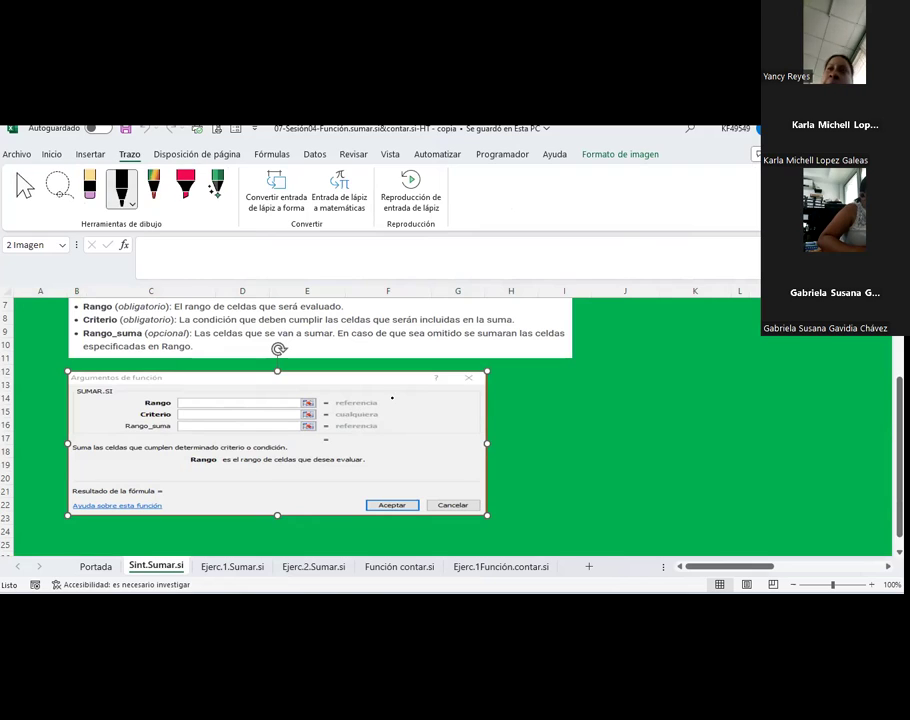
{"action": "left_click", "coordinate": [380, 394]}
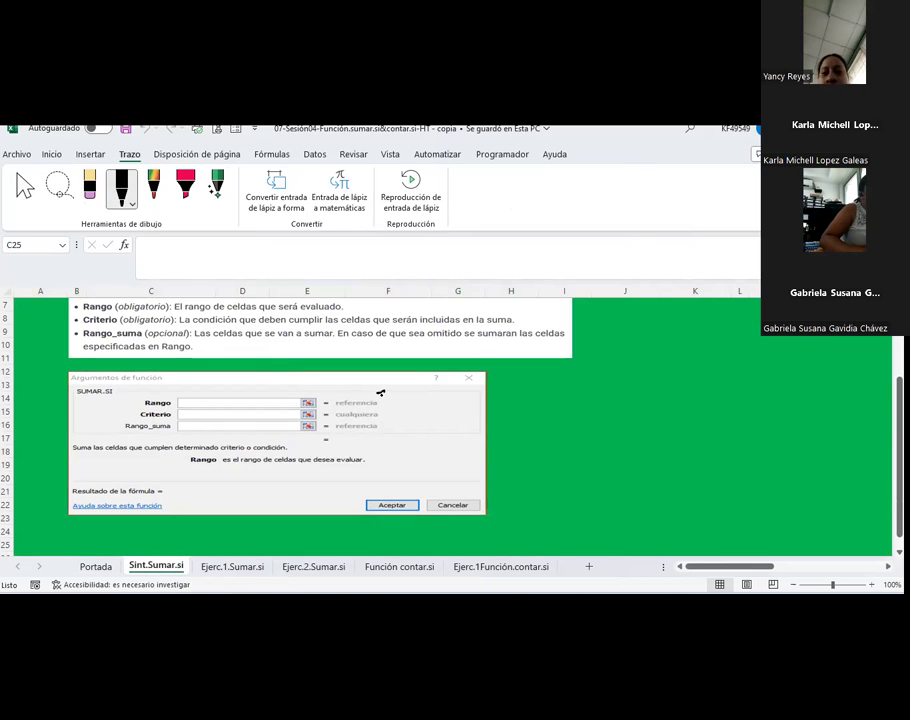
{"action": "left_click_drag", "start_coordinate": [378, 399], "coordinate": [430, 384]}
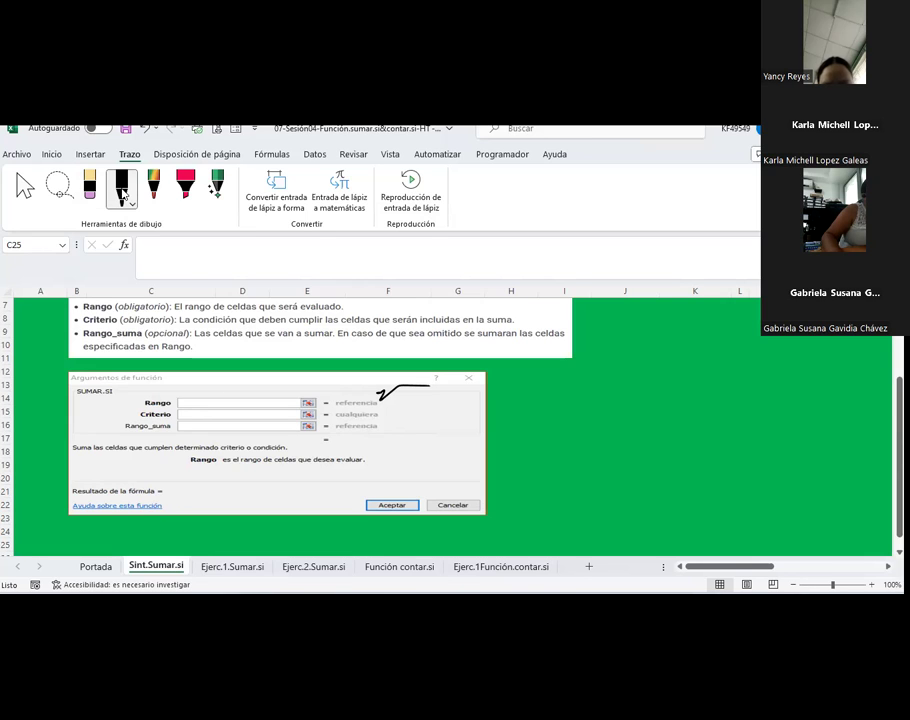
Ink a second black tick beside the Criterio argument
{"action": "left_click", "coordinate": [123, 193]}
{"action": "left_click", "coordinate": [381, 426]}
{"action": "left_click_drag", "start_coordinate": [381, 421], "coordinate": [446, 400]}
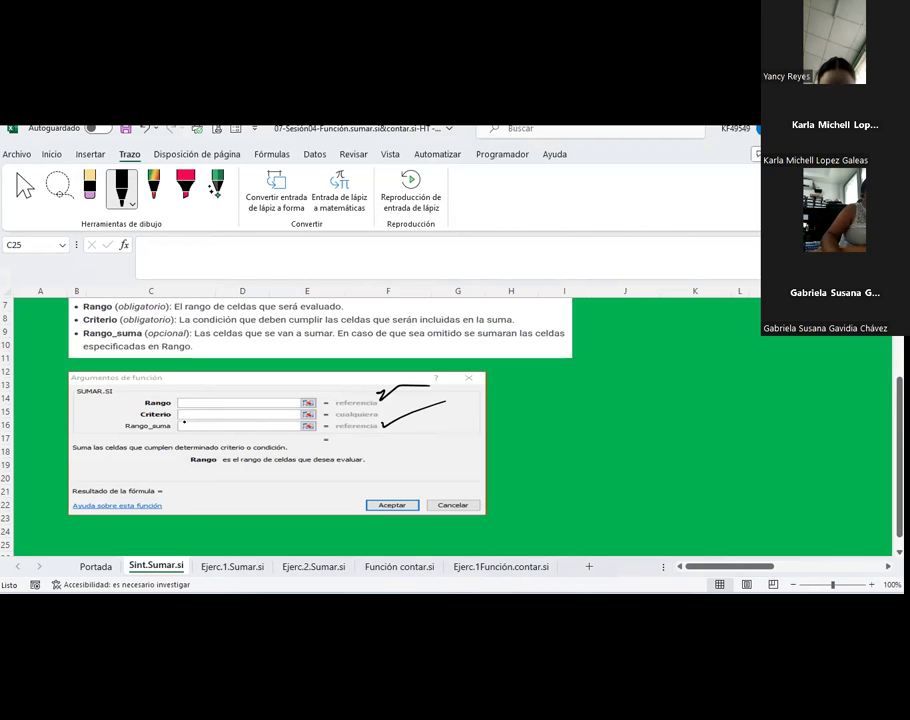
Handwrite 'Numérico' beside Rango_suma, underline the label, and stop inking
{"action": "mouse_move", "coordinate": [185, 436]}
{"action": "left_mouse_down"}
{"action": "mouse_move", "coordinate": [204, 421]}
{"action": "mouse_move", "coordinate": [219, 433]}
{"action": "mouse_move", "coordinate": [255, 429]}
{"action": "left_mouse_up"}
{"action": "left_click", "coordinate": [254, 423]}
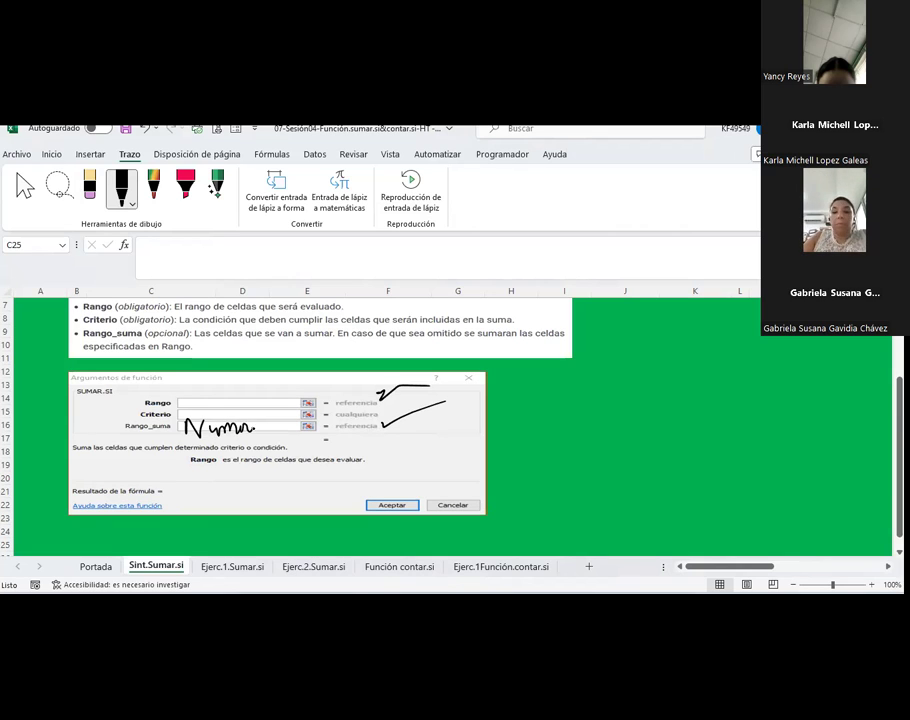
{"action": "left_click_drag", "start_coordinate": [264, 425], "coordinate": [270, 433]}
{"action": "left_click_drag", "start_coordinate": [196, 421], "coordinate": [201, 414]}
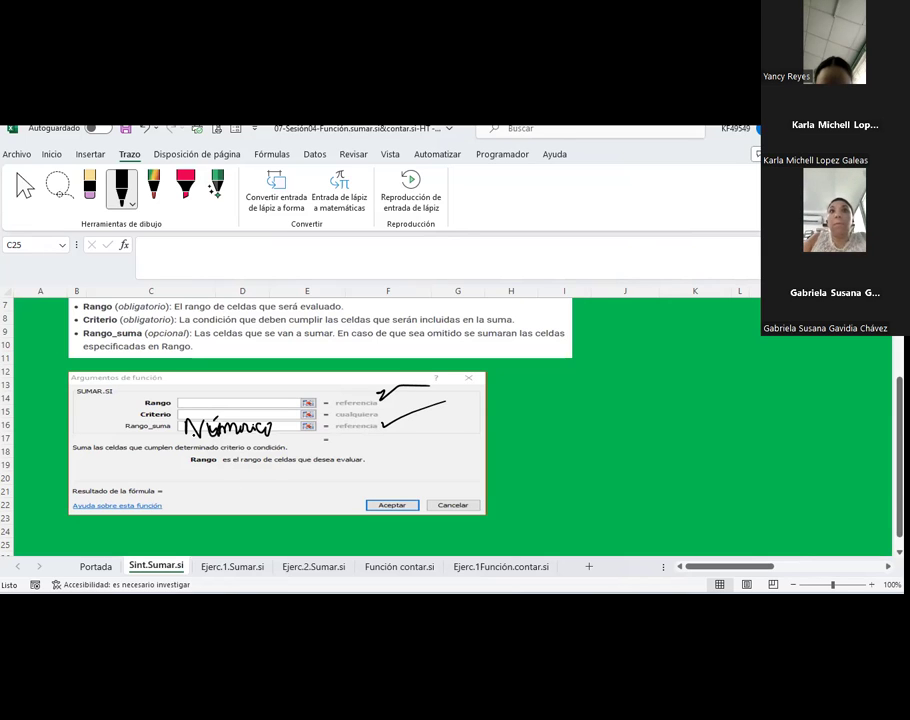
{"action": "left_click_drag", "start_coordinate": [124, 433], "coordinate": [180, 434]}
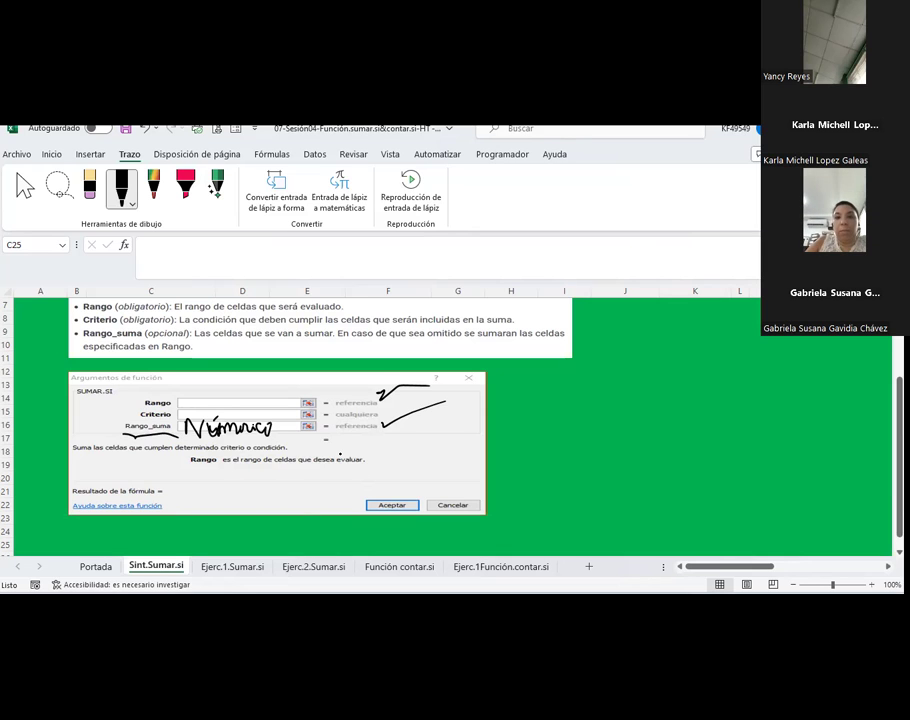
{"action": "key", "text": "Escape"}
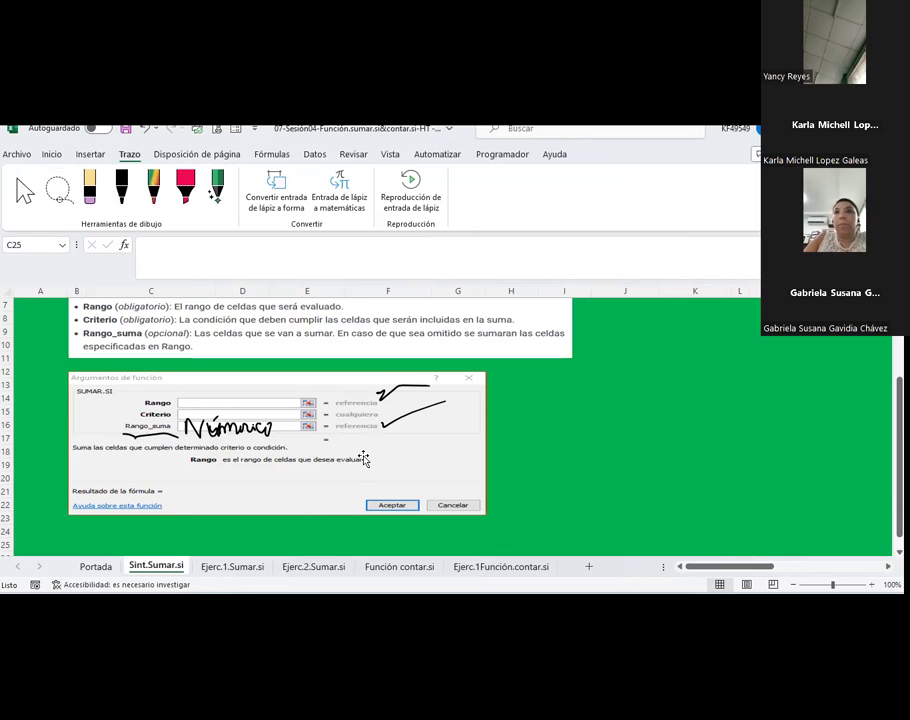
{"action": "scroll", "coordinate": [363, 449], "scroll_direction": "down", "scroll_amount": 4}
{"action": "scroll", "coordinate": [363, 449], "scroll_direction": "up", "scroll_amount": 3}
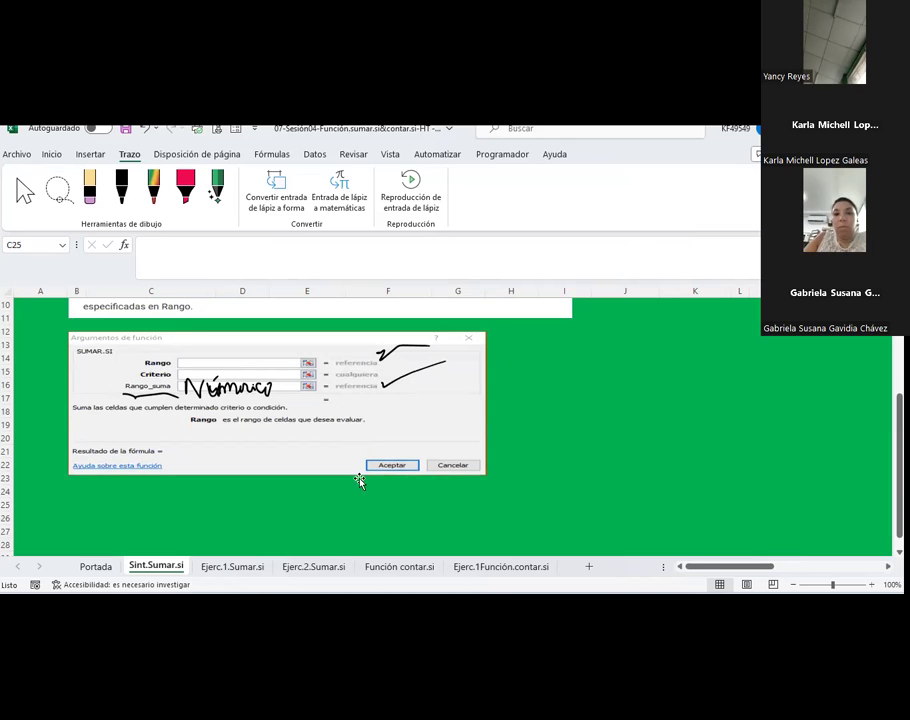
{"action": "left_click", "coordinate": [242, 568]}
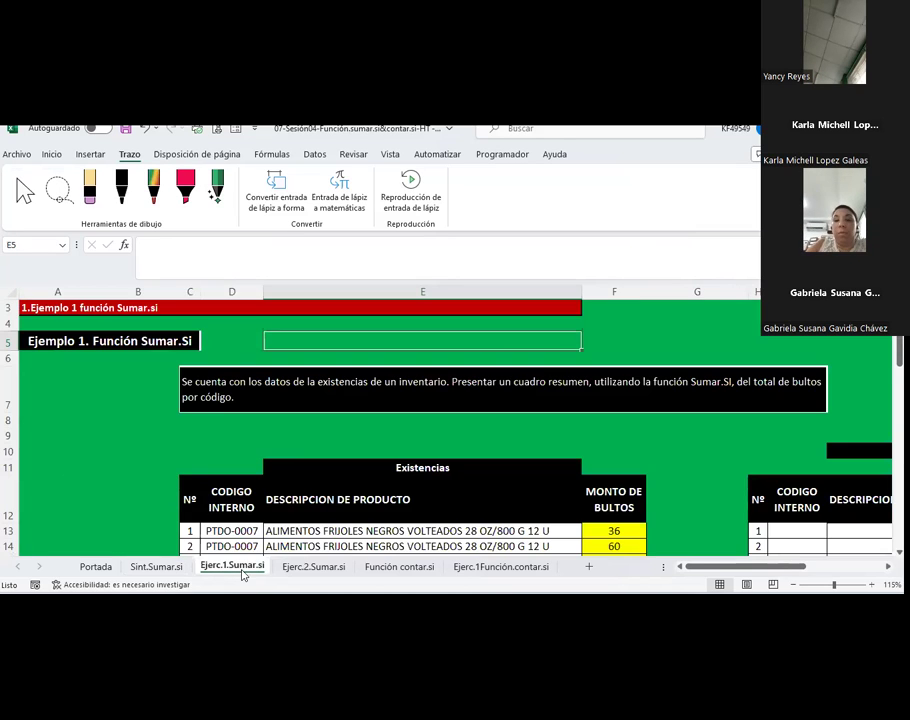
{"action": "scroll", "coordinate": [325, 386], "scroll_direction": "down", "scroll_amount": 2}
{"action": "scroll", "coordinate": [325, 384], "scroll_direction": "down", "scroll_amount": 4}
{"action": "scroll", "coordinate": [327, 386], "scroll_direction": "down", "scroll_amount": 1}
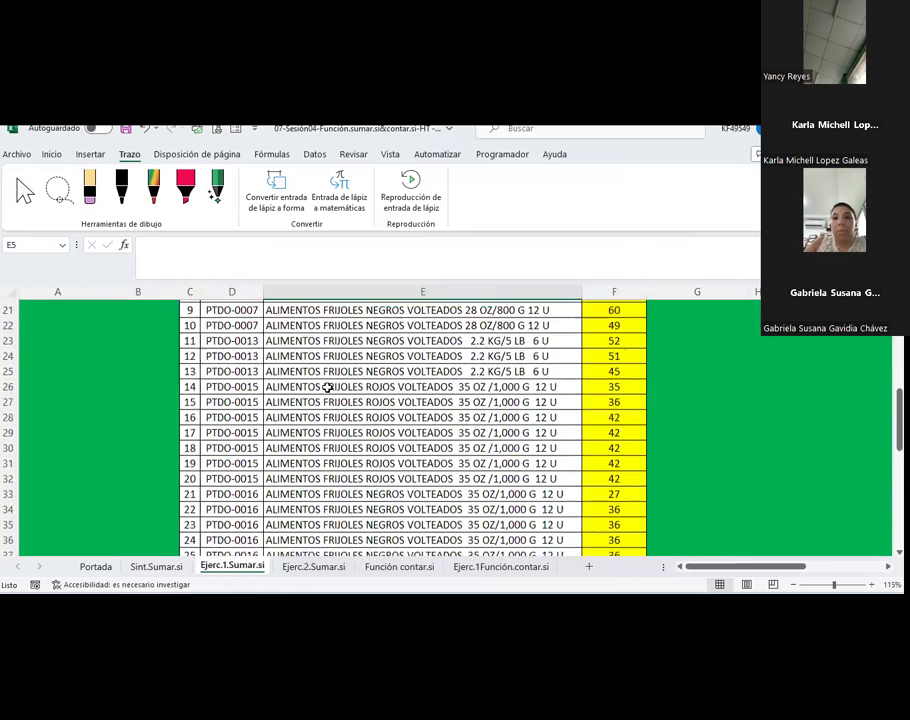
{"action": "scroll", "coordinate": [327, 386], "scroll_direction": "down", "scroll_amount": 7}
{"action": "scroll", "coordinate": [327, 386], "scroll_direction": "down", "scroll_amount": 5}
{"action": "scroll", "coordinate": [327, 386], "scroll_direction": "up", "scroll_amount": 3}
{"action": "scroll", "coordinate": [327, 386], "scroll_direction": "up", "scroll_amount": 5}
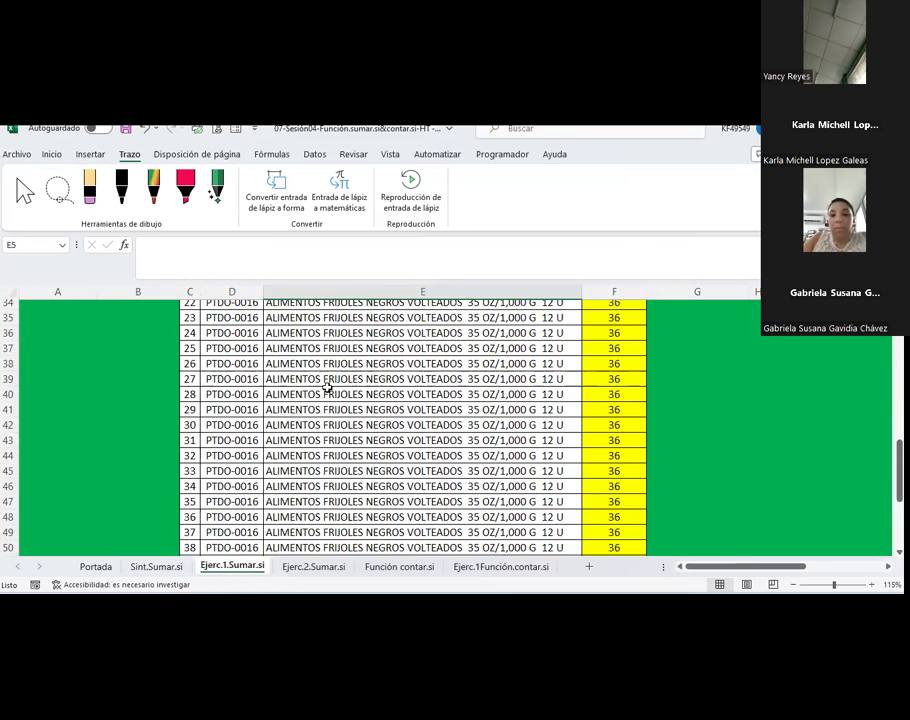
{"action": "scroll", "coordinate": [327, 386], "scroll_direction": "up", "scroll_amount": 8}
{"action": "scroll", "coordinate": [327, 386], "scroll_direction": "up", "scroll_amount": 4}
{"action": "scroll", "coordinate": [327, 386], "scroll_direction": "down", "scroll_amount": 1}
{"action": "scroll", "coordinate": [326, 386], "scroll_direction": "down", "scroll_amount": 1}
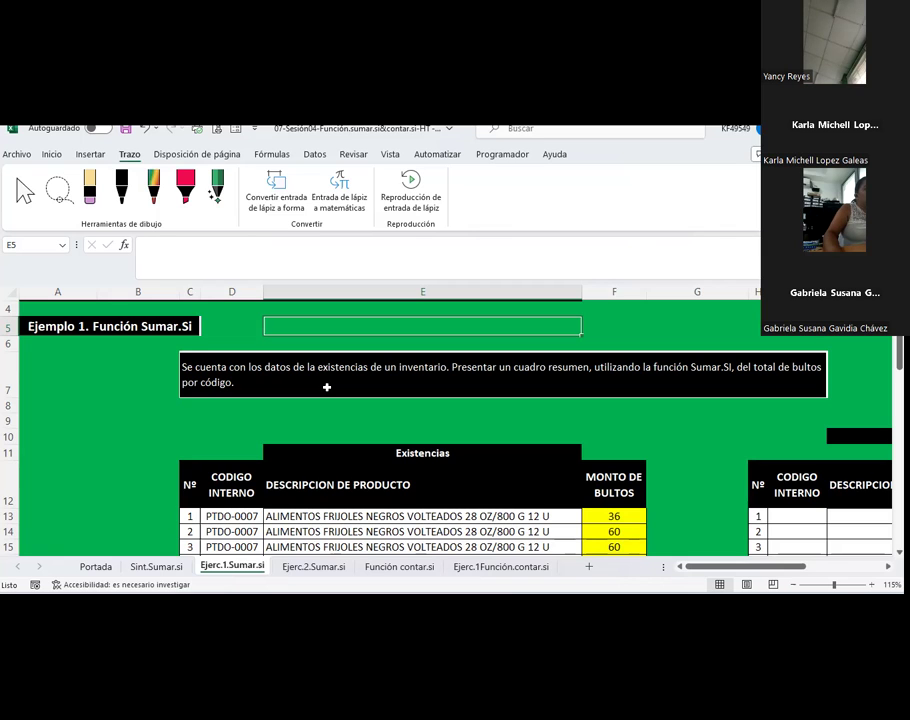
Review the Existencias headers CODIGO INTERNO, DESCRIPCION DE PRODUCTO and MONTO DE BULTOS
{"action": "scroll", "coordinate": [326, 387], "scroll_direction": "down", "scroll_amount": 2}
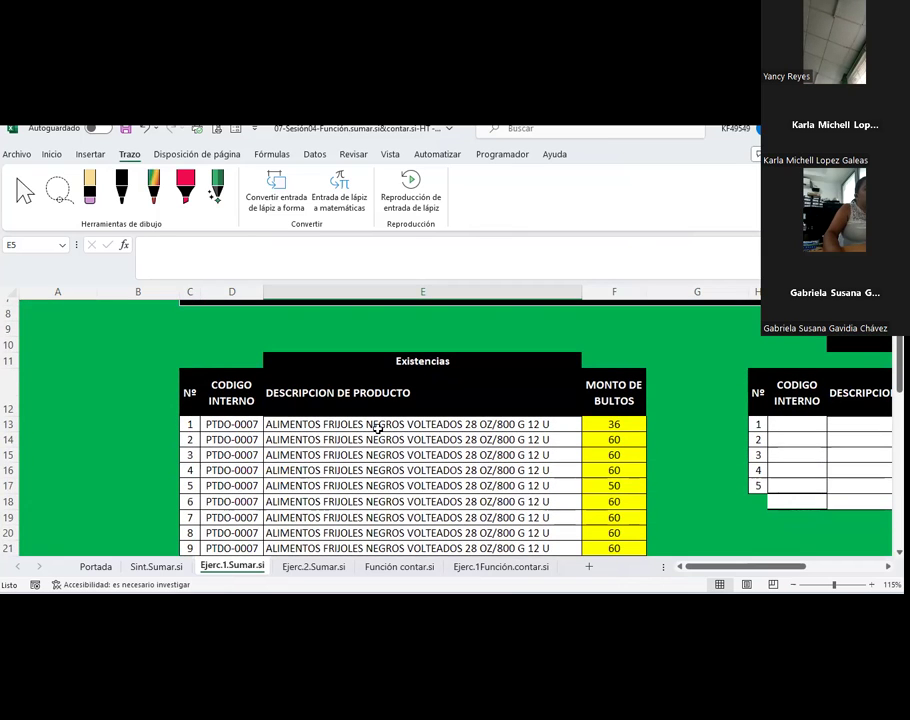
{"action": "left_click_drag", "start_coordinate": [700, 567], "coordinate": [736, 569]}
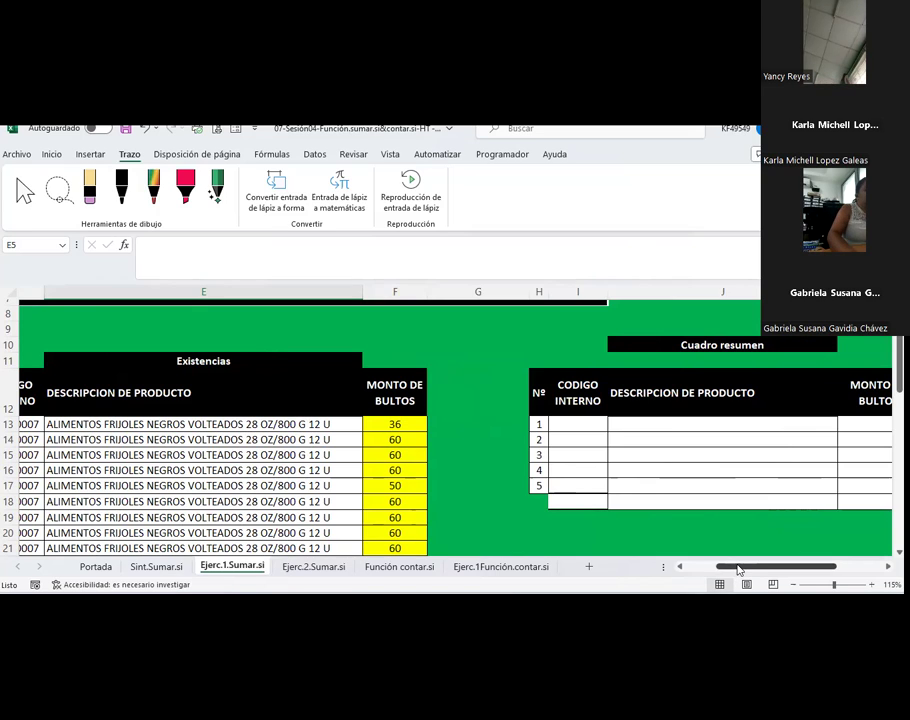
{"action": "left_click", "coordinate": [506, 344]}
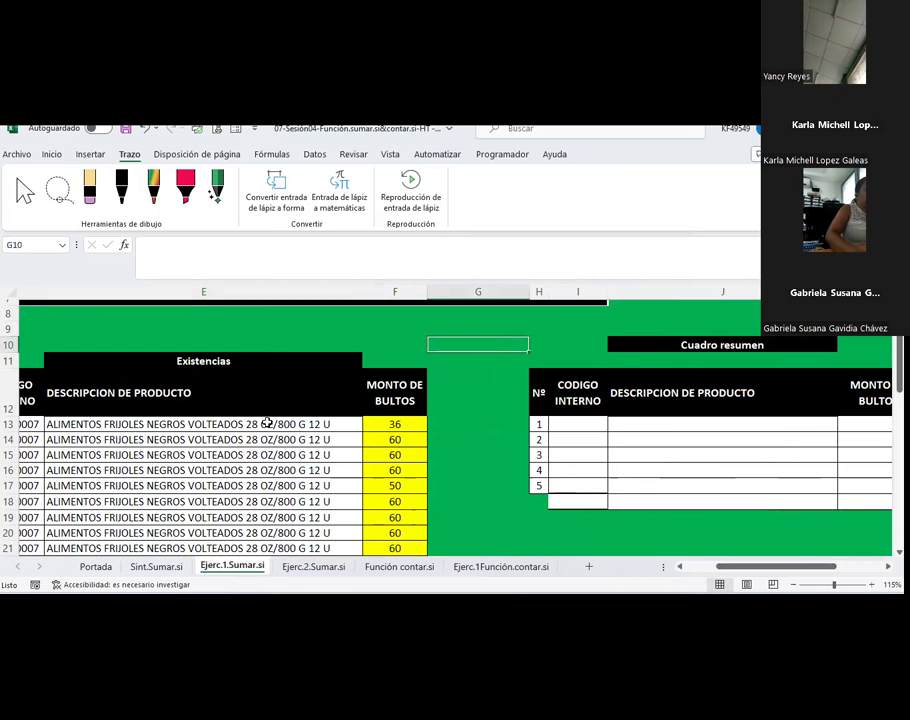
{"action": "left_click_drag", "start_coordinate": [737, 566], "coordinate": [712, 566]}
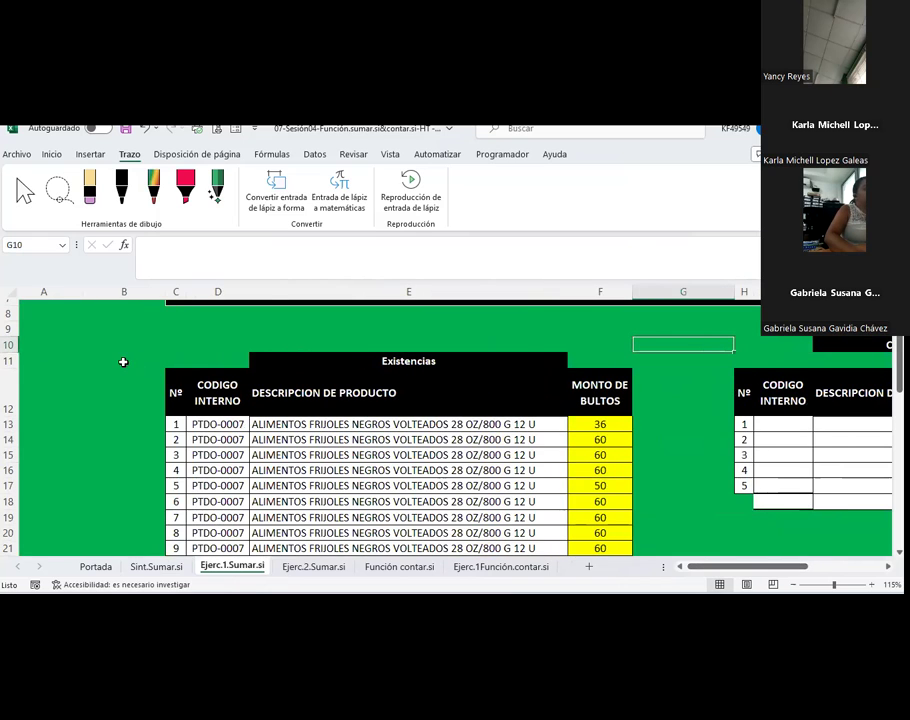
{"action": "scroll", "coordinate": [255, 428], "scroll_direction": "down", "scroll_amount": 1}
{"action": "left_click", "coordinate": [217, 360]}
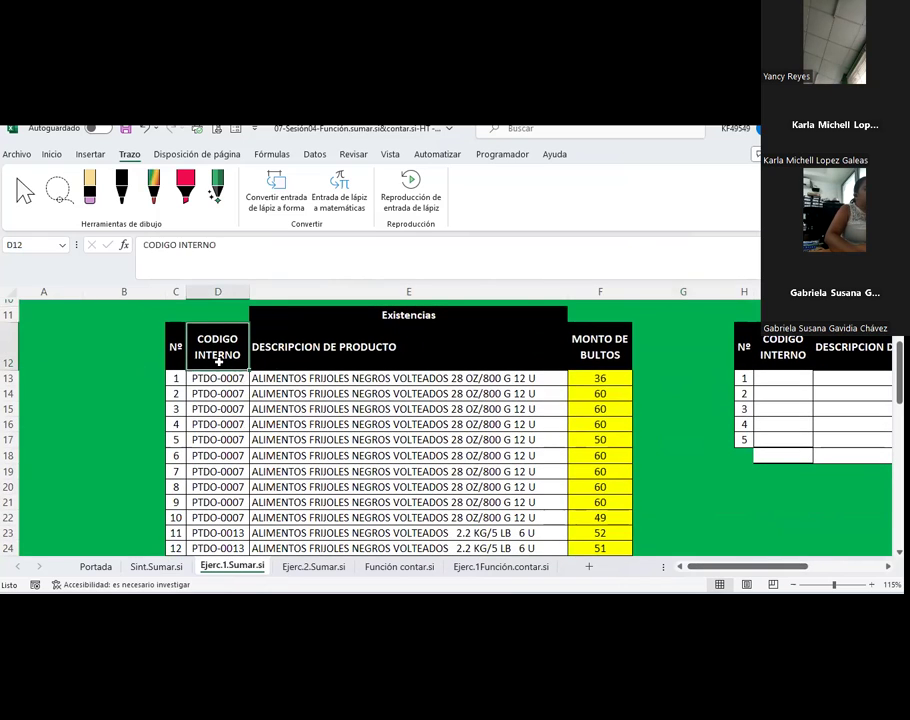
{"action": "left_click", "coordinate": [297, 346]}
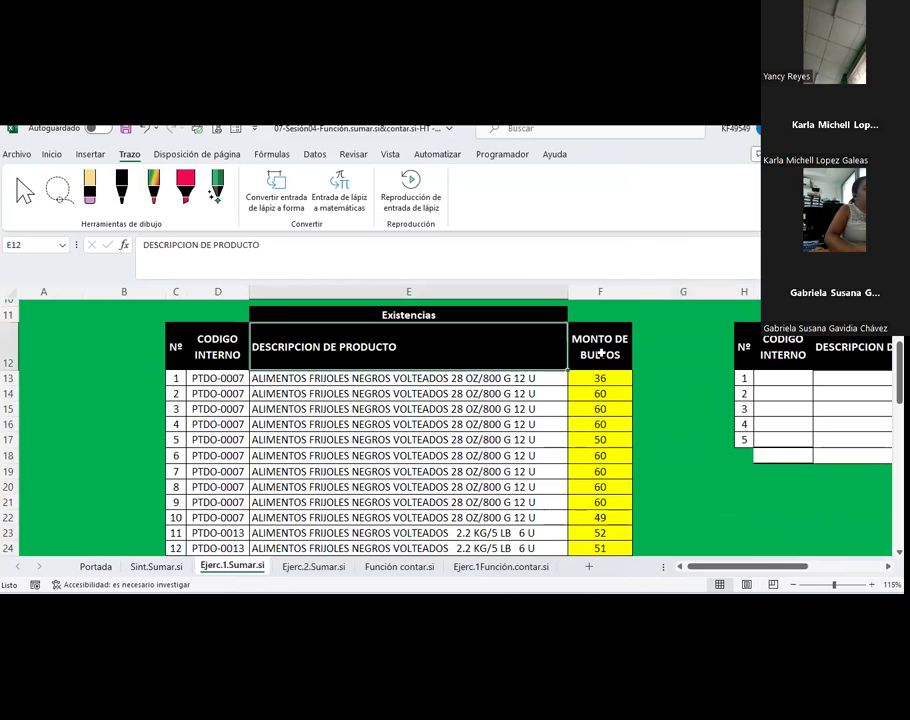
{"action": "left_click", "coordinate": [600, 353]}
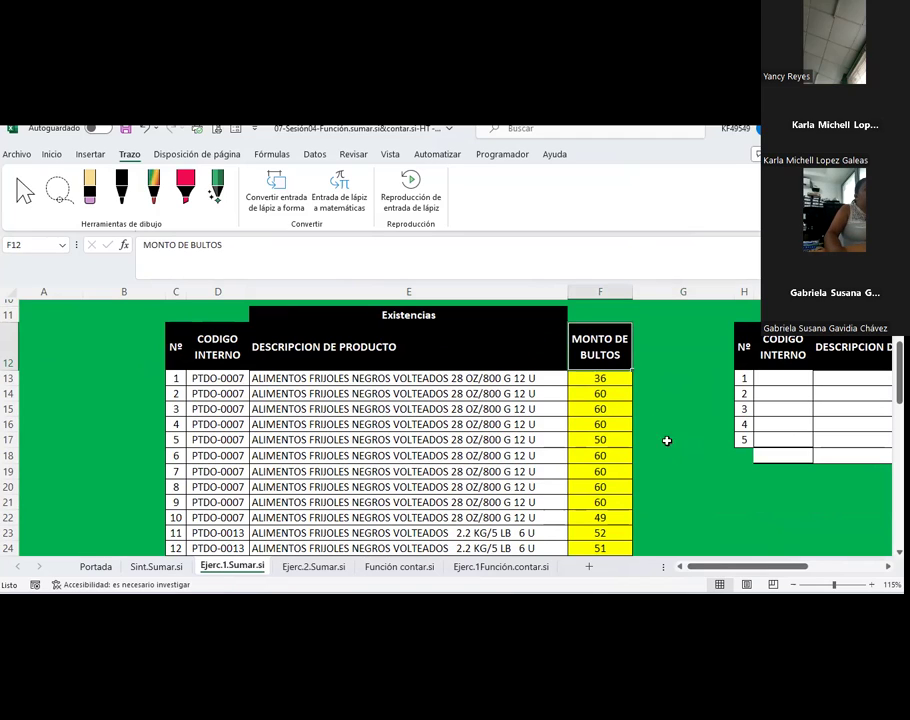
Check the data down to code PTDO-0020, then select the header row Nº to MONTO DE BULTOS
{"action": "scroll", "coordinate": [243, 383], "scroll_direction": "down", "scroll_amount": 1}
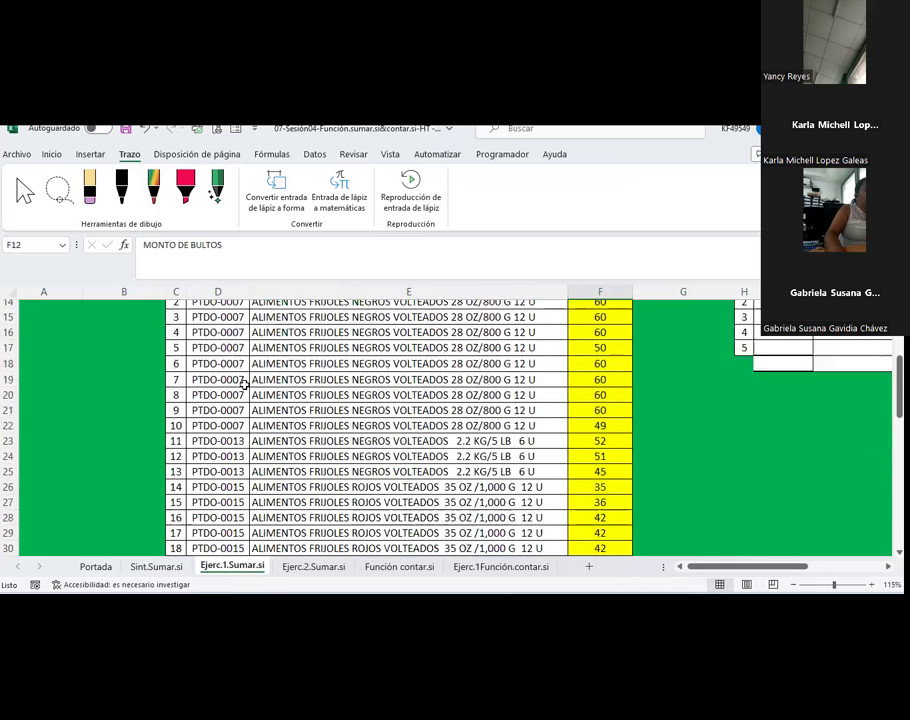
{"action": "scroll", "coordinate": [243, 383], "scroll_direction": "down", "scroll_amount": 5}
{"action": "scroll", "coordinate": [243, 383], "scroll_direction": "down", "scroll_amount": 11}
{"action": "scroll", "coordinate": [243, 384], "scroll_direction": "up", "scroll_amount": 4}
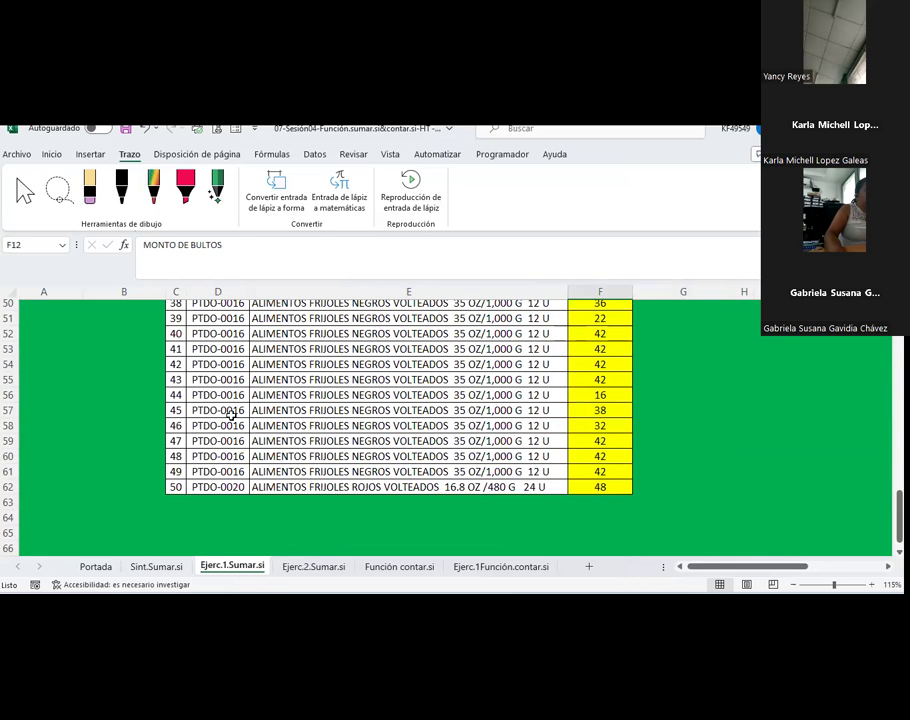
{"action": "left_click", "coordinate": [215, 488]}
{"action": "scroll", "coordinate": [207, 455], "scroll_direction": "up", "scroll_amount": 6}
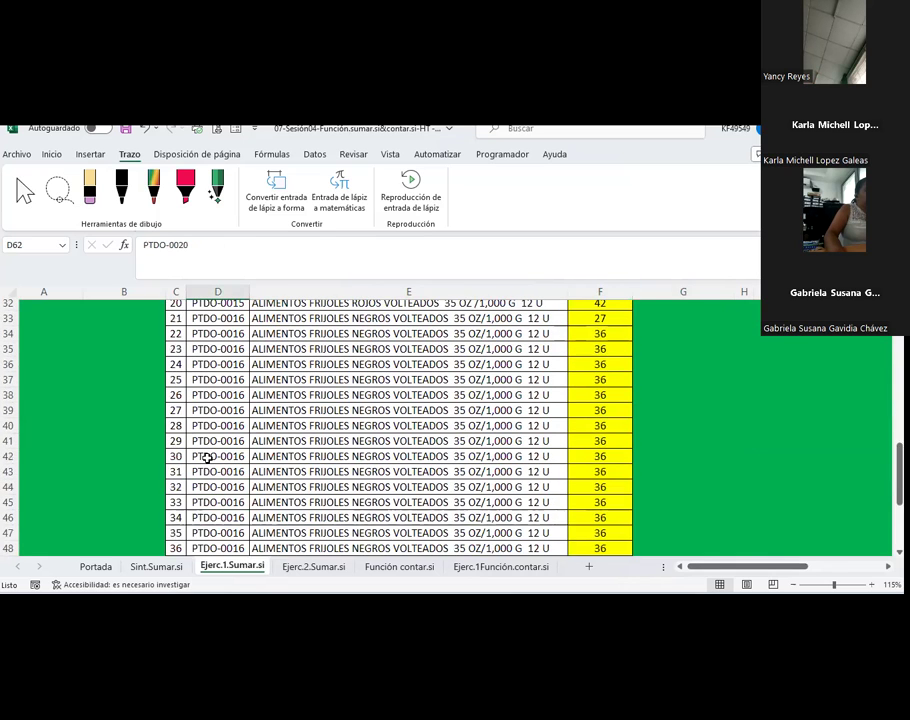
{"action": "scroll", "coordinate": [207, 455], "scroll_direction": "up", "scroll_amount": 8}
{"action": "scroll", "coordinate": [207, 455], "scroll_direction": "up", "scroll_amount": 3}
{"action": "scroll", "coordinate": [207, 455], "scroll_direction": "down", "scroll_amount": 2}
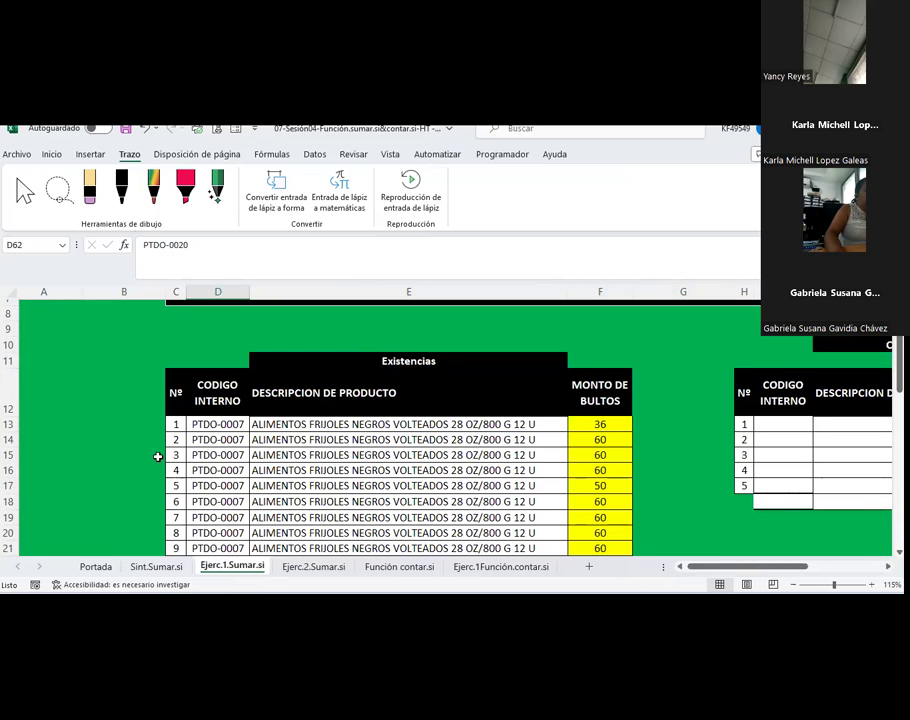
{"action": "left_click_drag", "start_coordinate": [174, 387], "coordinate": [605, 382]}
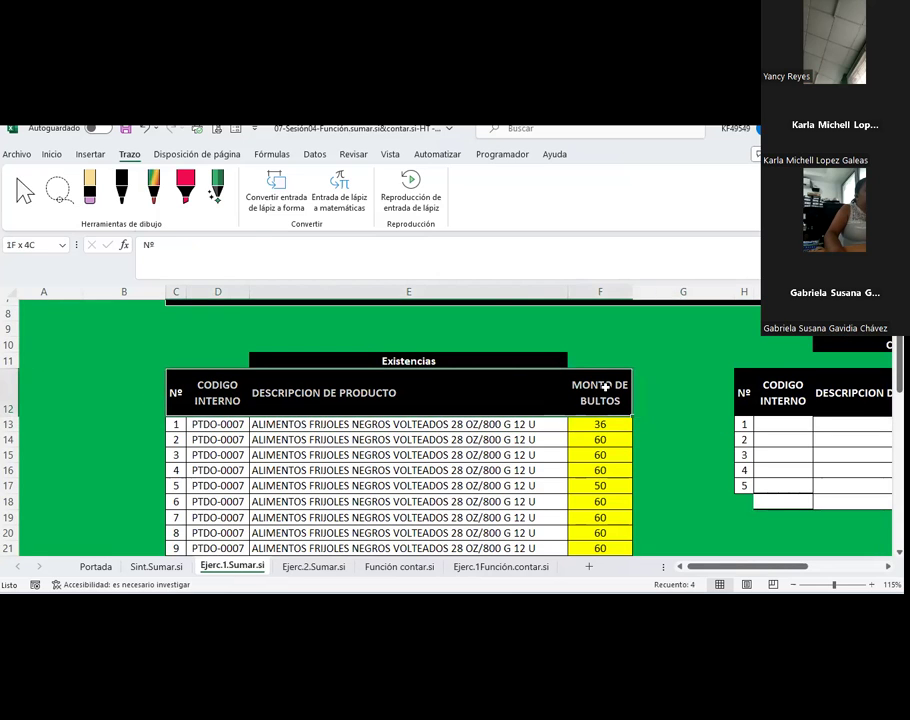
Turn on filters for the Existencias headers and view the distinct CODIGO INTERNO values
{"action": "left_click", "coordinate": [315, 154]}
{"action": "left_click", "coordinate": [467, 190]}
{"action": "left_click", "coordinate": [300, 440]}
{"action": "left_click", "coordinate": [236, 404]}
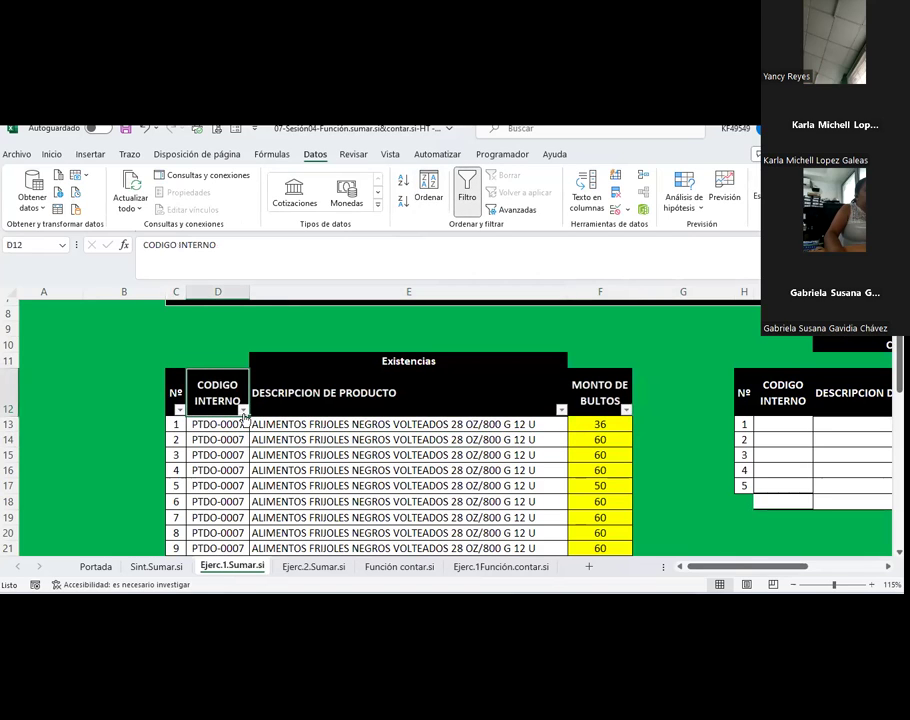
{"action": "left_click", "coordinate": [242, 410]}
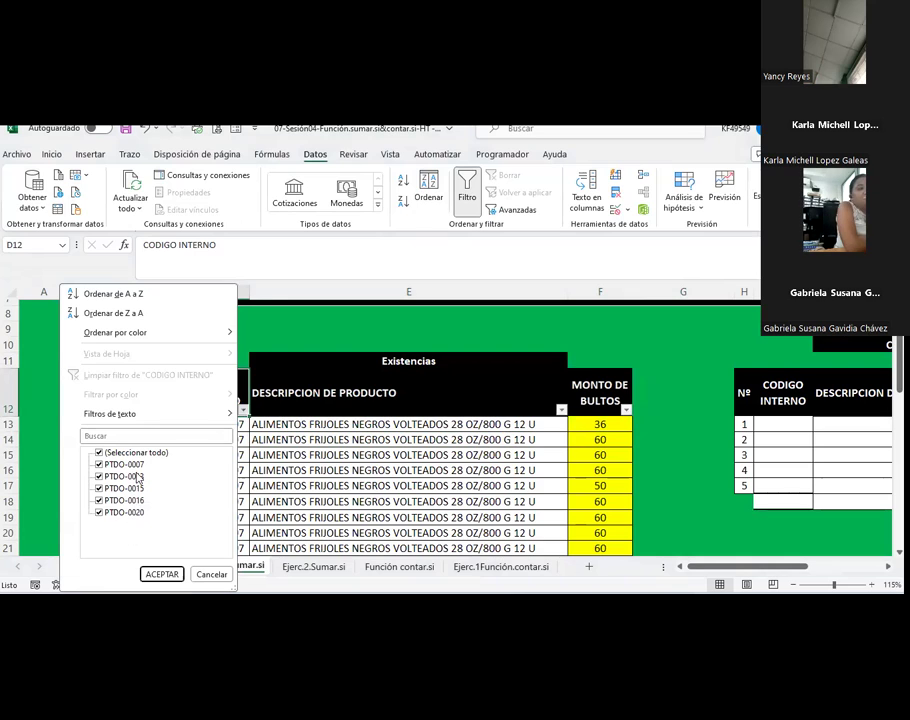
{"action": "left_click", "coordinate": [212, 575]}
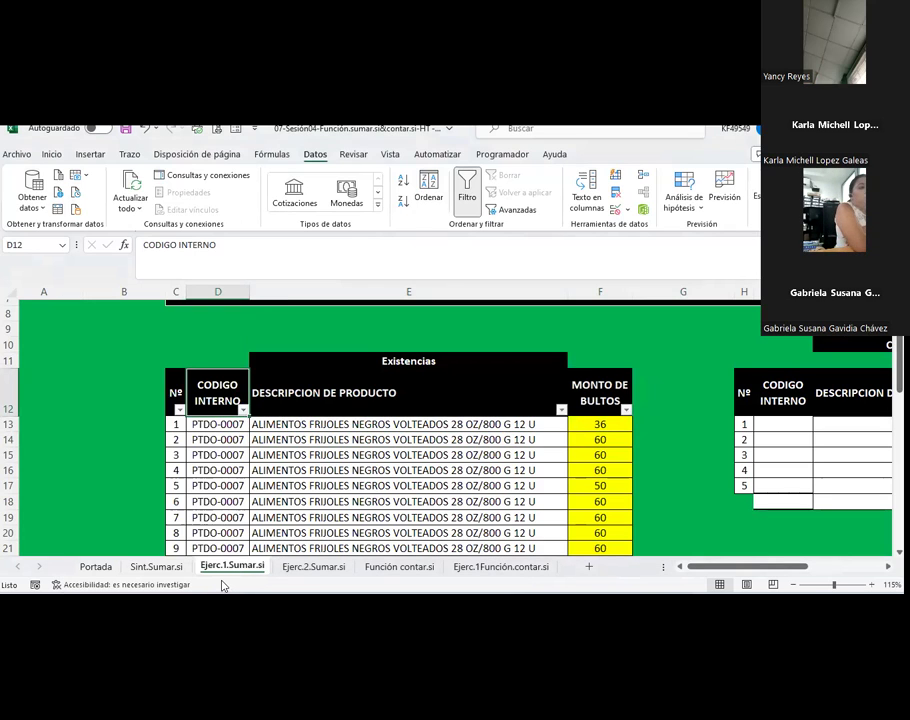
Select the Cuadro resumen's empty data cells through K17
{"action": "left_click_drag", "start_coordinate": [700, 566], "coordinate": [731, 566]}
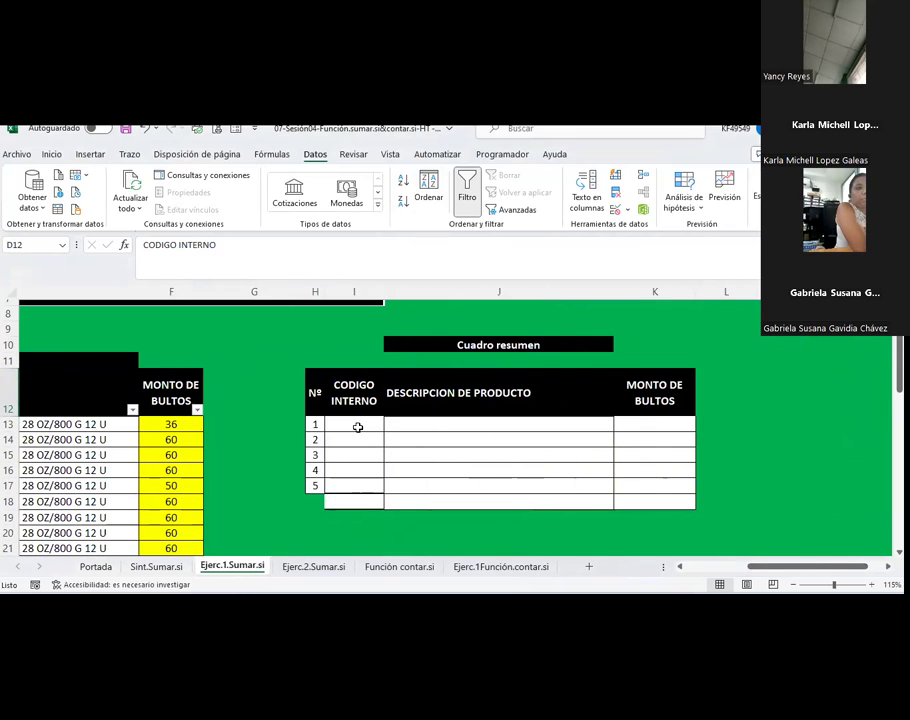
{"action": "left_click_drag", "start_coordinate": [357, 427], "coordinate": [641, 488]}
{"action": "left_click", "coordinate": [641, 488]}
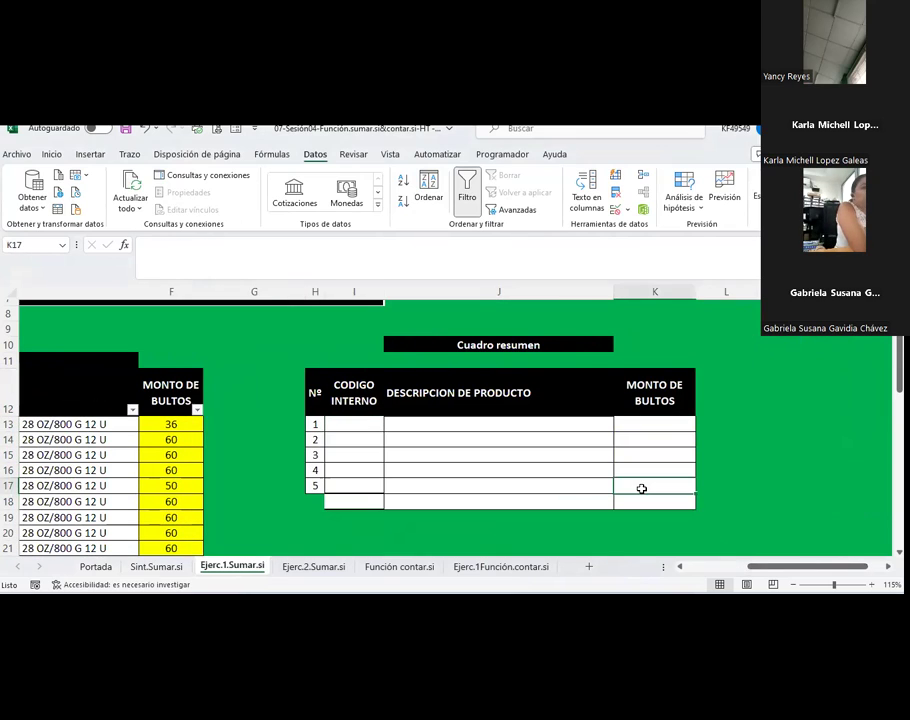
Copy the Ejerc.1.Sumar.si sheet with Mover o copiar, placing the copy before it
{"action": "right_click", "coordinate": [255, 570]}
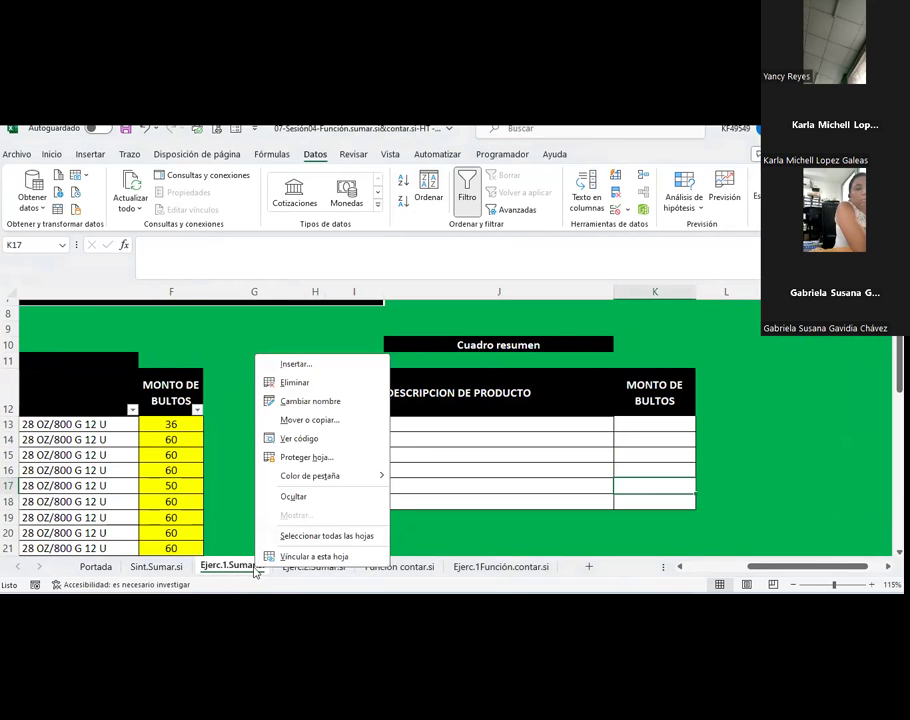
{"action": "left_click", "coordinate": [280, 418]}
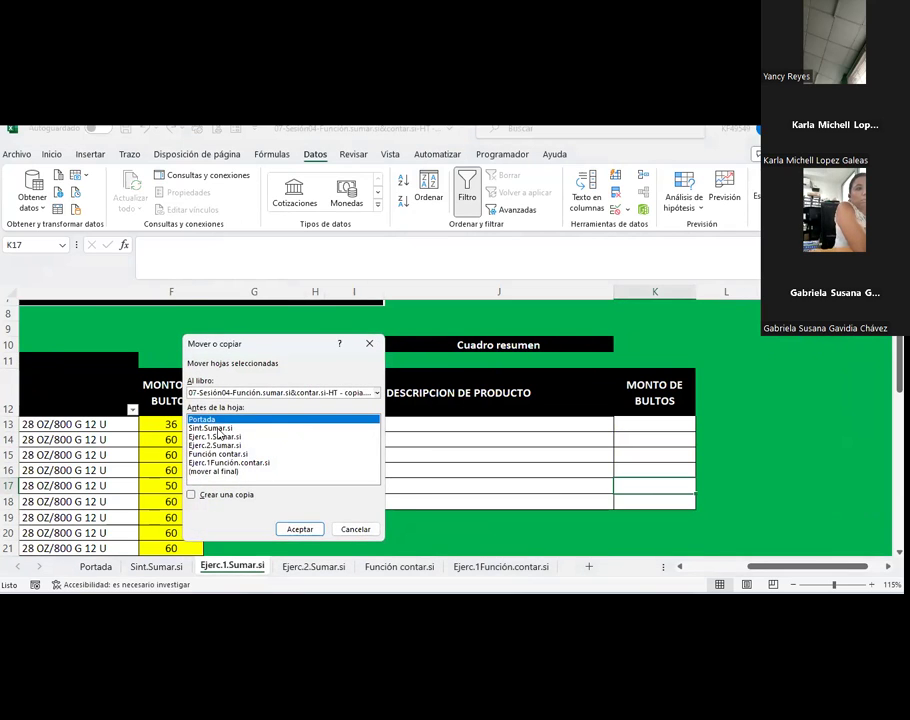
{"action": "left_click", "coordinate": [216, 429]}
{"action": "left_click", "coordinate": [207, 438]}
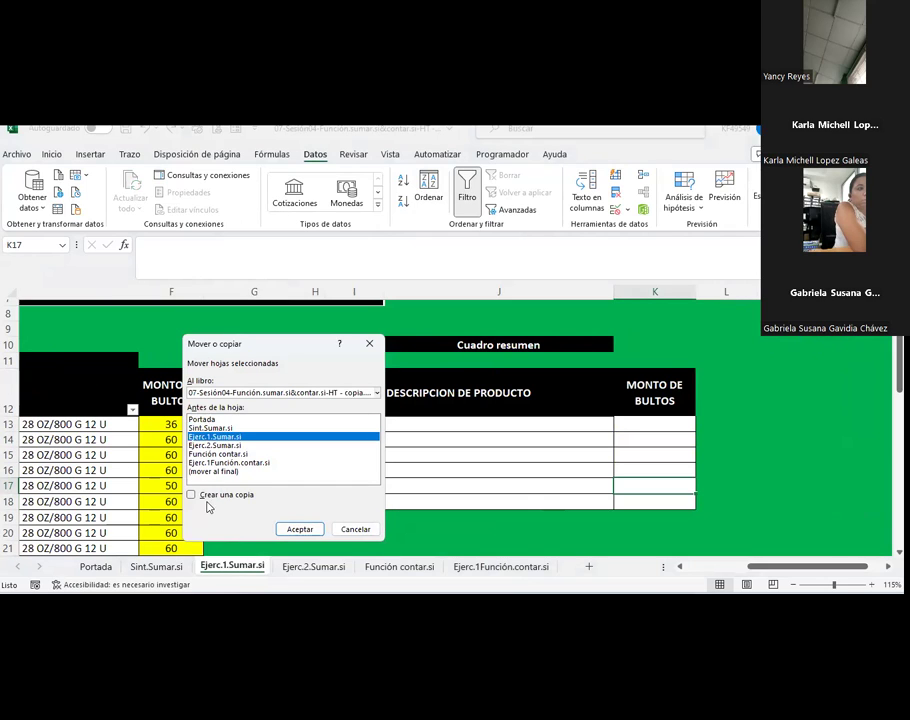
{"action": "left_click", "coordinate": [210, 496]}
{"action": "left_click", "coordinate": [298, 528]}
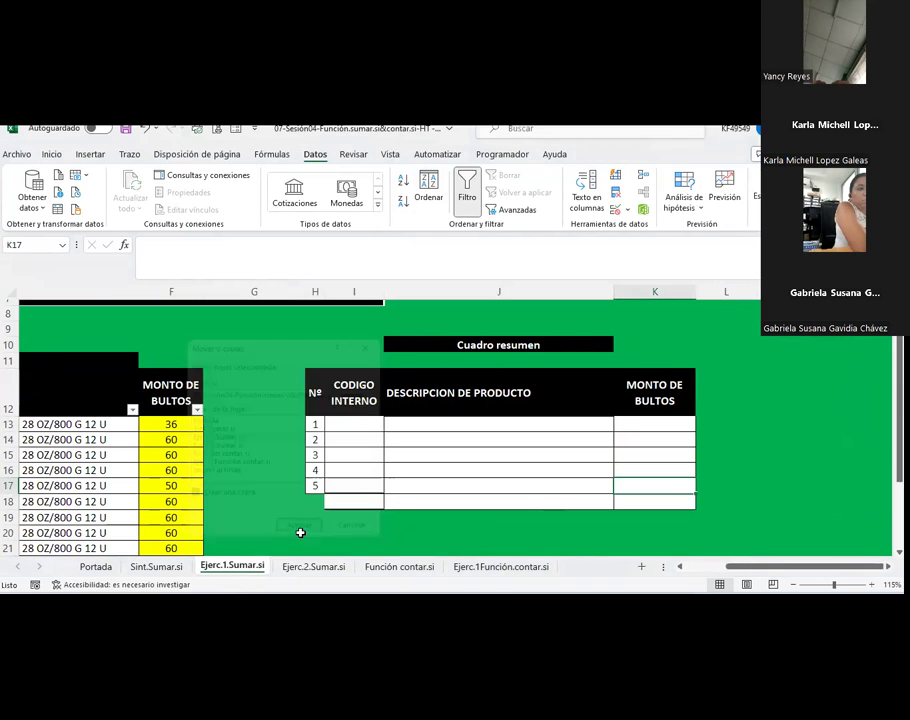
On the copy, select the Cuadro resumen code cells and then description cell J13
{"action": "left_click", "coordinate": [736, 568]}
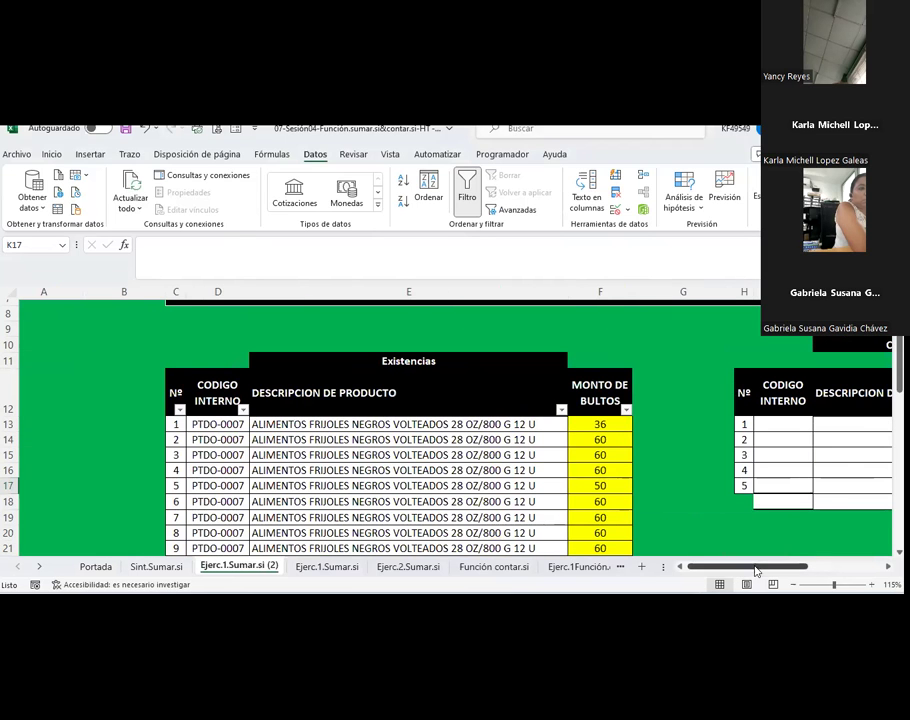
{"action": "left_click_drag", "start_coordinate": [748, 568], "coordinate": [775, 570]}
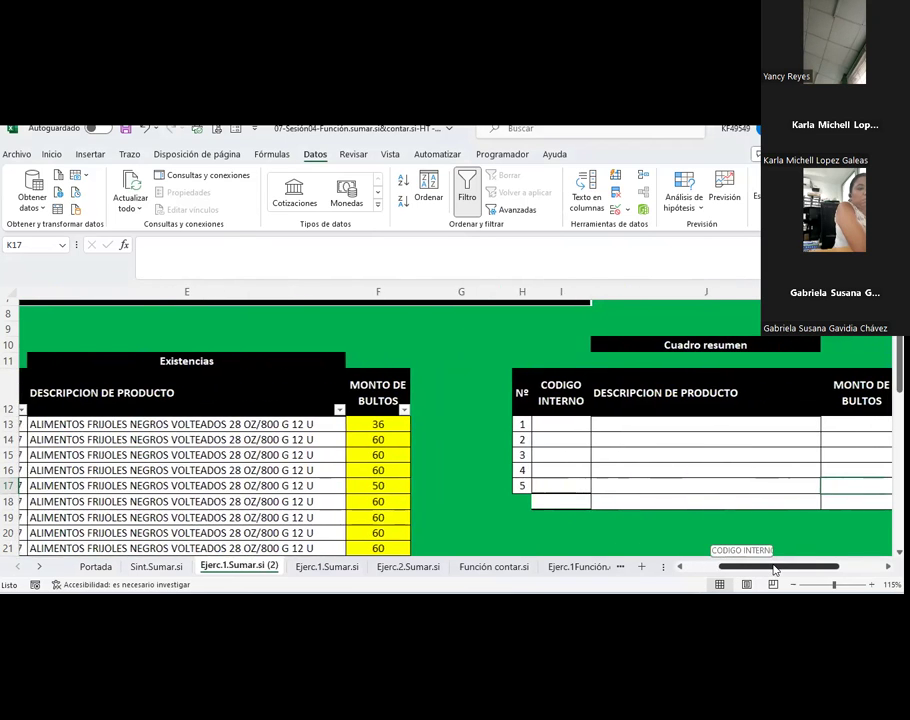
{"action": "left_click_drag", "start_coordinate": [573, 434], "coordinate": [563, 481]}
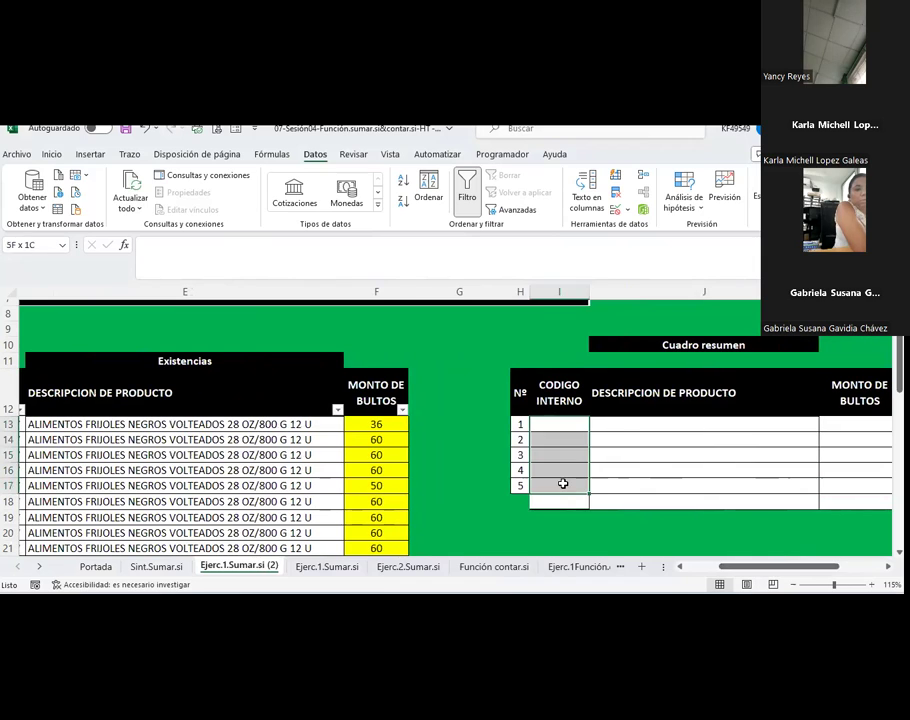
{"action": "left_click", "coordinate": [620, 421]}
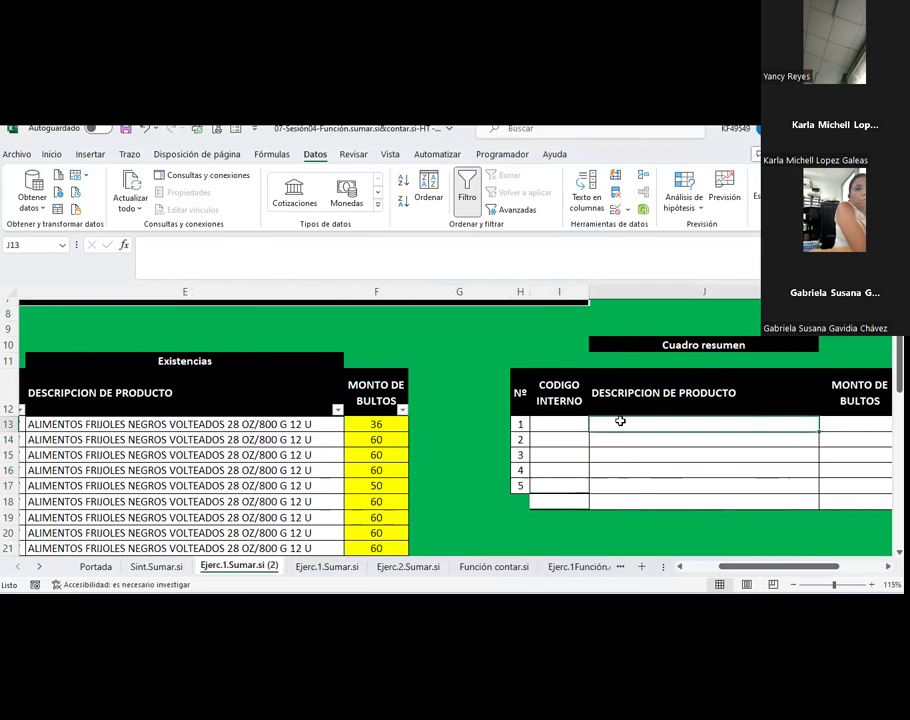
{"action": "scroll", "coordinate": [600, 457], "scroll_direction": "right", "scroll_amount": 2}
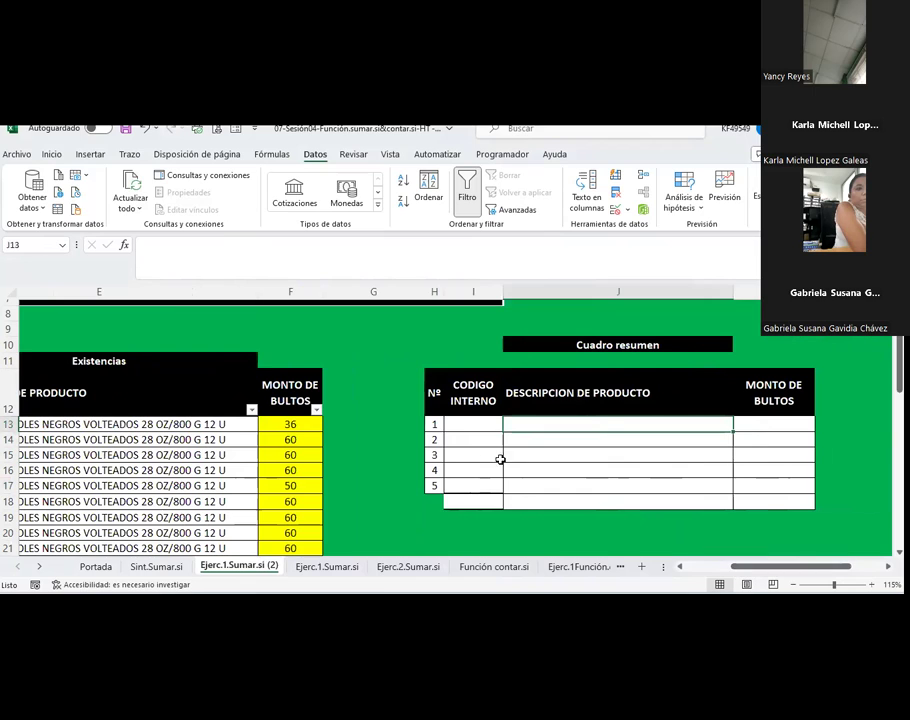
Copy the PTDO-0007 code and description from D13:E13 into I13 of the Cuadro resumen
{"action": "left_click", "coordinate": [491, 424]}
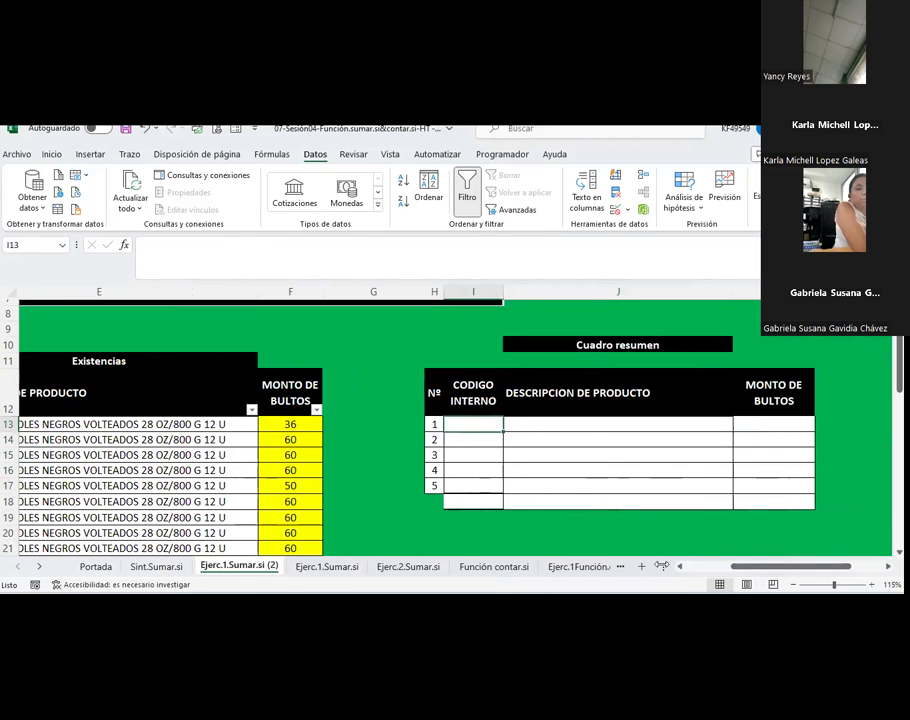
{"action": "scroll", "coordinate": [505, 414], "scroll_direction": "left", "scroll_amount": 4}
{"action": "left_click_drag", "start_coordinate": [250, 424], "coordinate": [308, 426]}
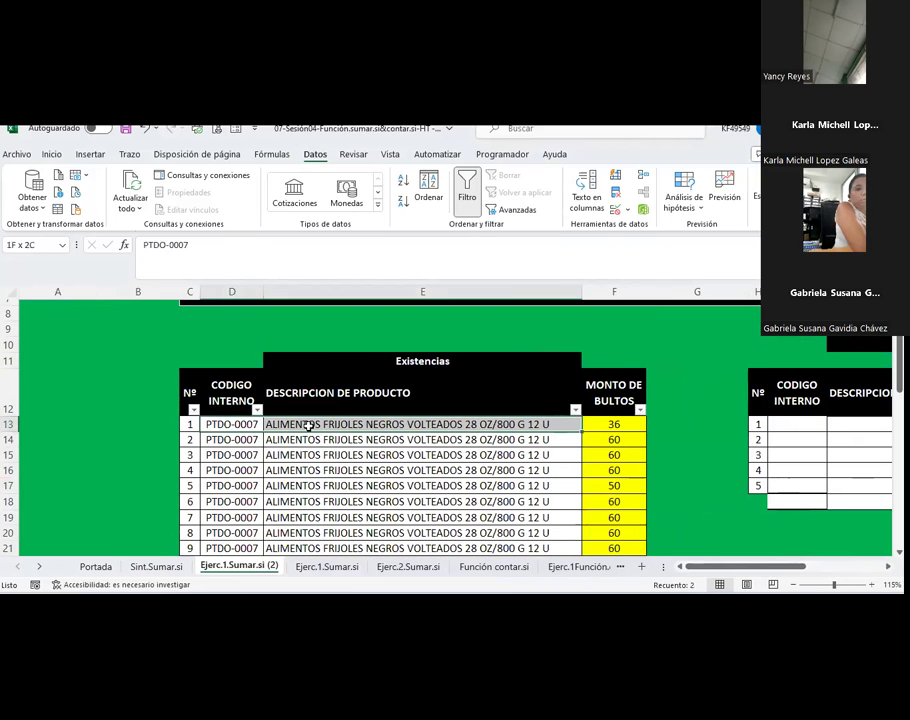
{"action": "left_click", "coordinate": [55, 155]}
{"action": "key", "text": "ctrl+c"}
{"action": "left_click_drag", "start_coordinate": [735, 567], "coordinate": [753, 568]}
{"action": "left_click", "coordinate": [640, 425]}
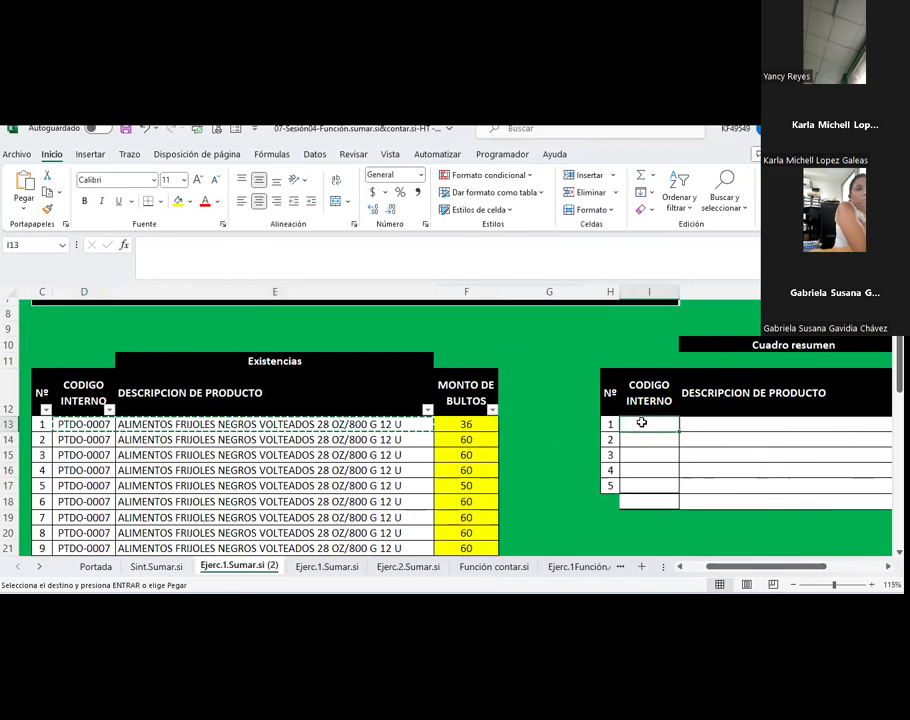
{"action": "right_click", "coordinate": [640, 425]}
{"action": "left_click", "coordinate": [697, 266]}
Copy the PTDO-0013 code and description from row 23 into I14
{"action": "left_click", "coordinate": [75, 462]}
{"action": "scroll", "coordinate": [150, 451], "scroll_direction": "down", "scroll_amount": 1}
{"action": "scroll", "coordinate": [145, 452], "scroll_direction": "down", "scroll_amount": 1}
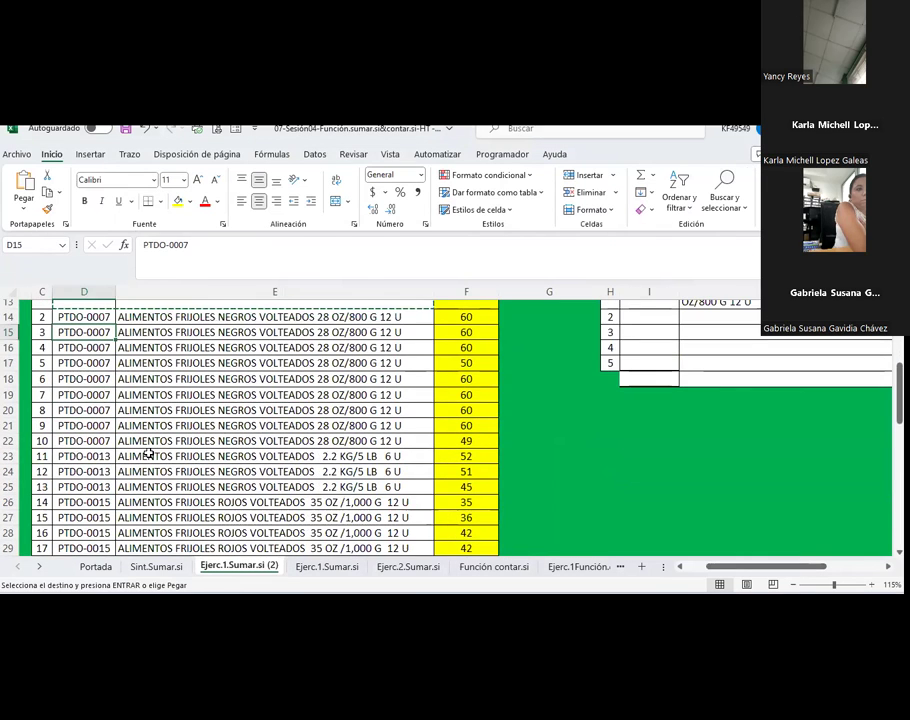
{"action": "scroll", "coordinate": [135, 430], "scroll_direction": "down", "scroll_amount": 1}
{"action": "left_click", "coordinate": [106, 412]}
{"action": "left_click_drag", "start_coordinate": [106, 412], "coordinate": [310, 412]}
{"action": "key", "text": "ctrl+c"}
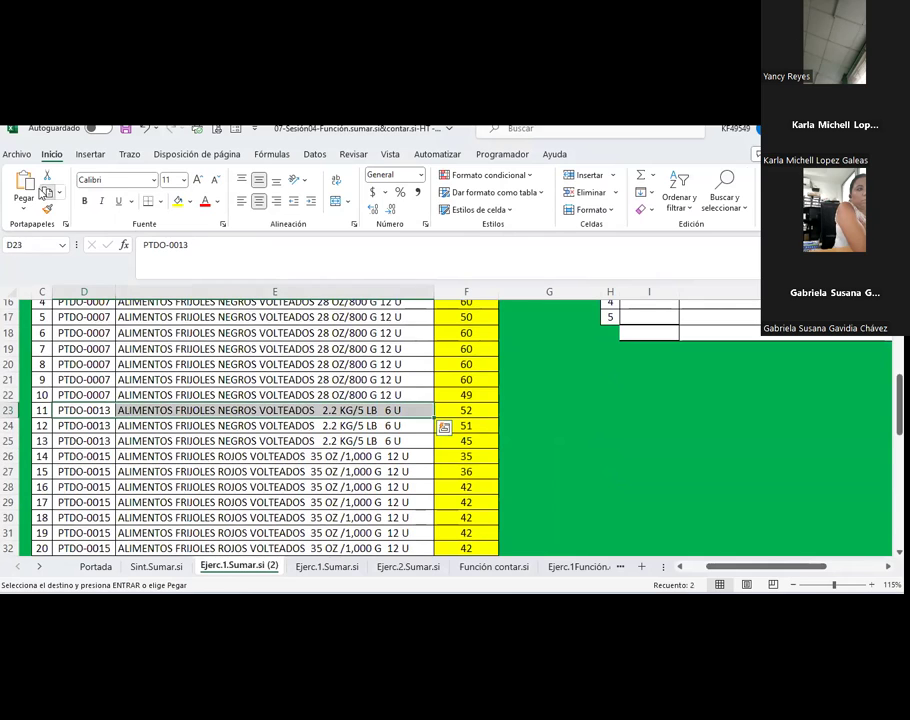
{"action": "scroll", "coordinate": [664, 390], "scroll_direction": "up", "scroll_amount": 2}
{"action": "left_click", "coordinate": [656, 408]}
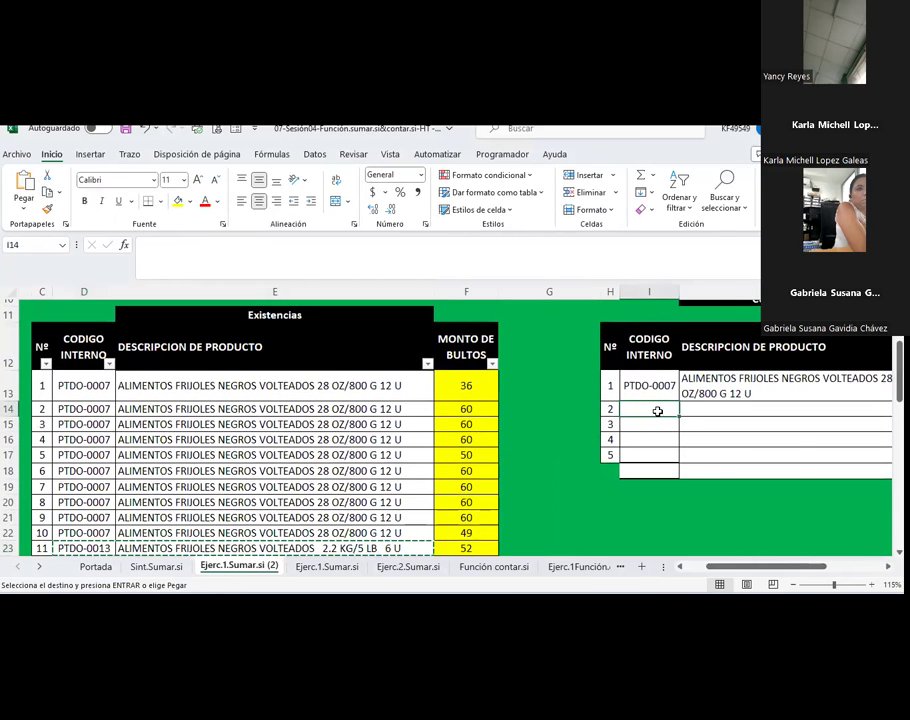
{"action": "right_click", "coordinate": [656, 408]}
{"action": "left_click", "coordinate": [709, 266]}
{"action": "left_click_drag", "start_coordinate": [712, 567], "coordinate": [736, 568]}
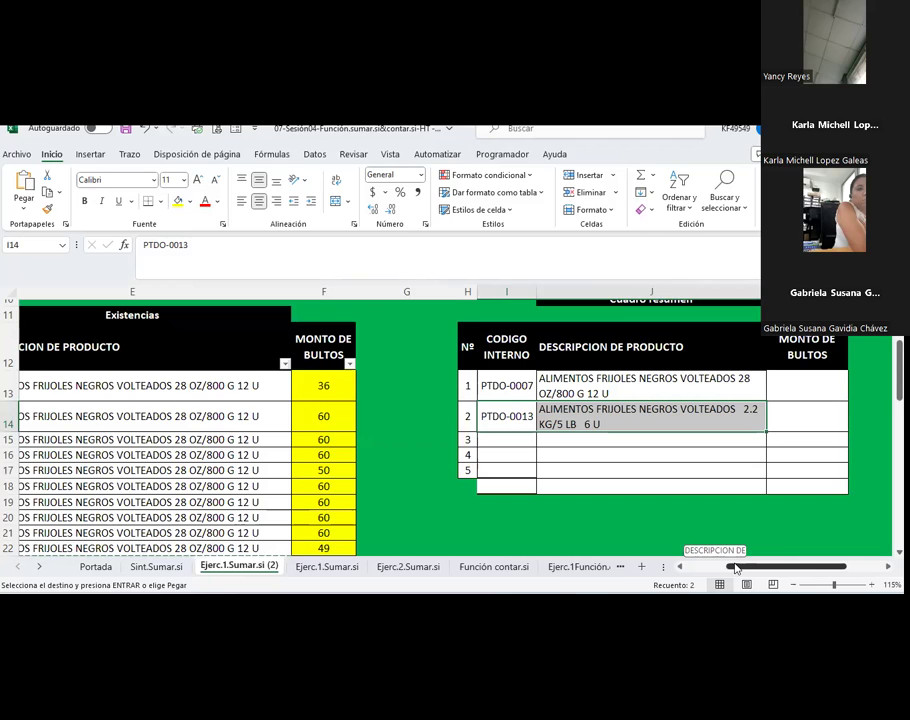
{"action": "left_click_drag", "start_coordinate": [736, 568], "coordinate": [736, 568]}
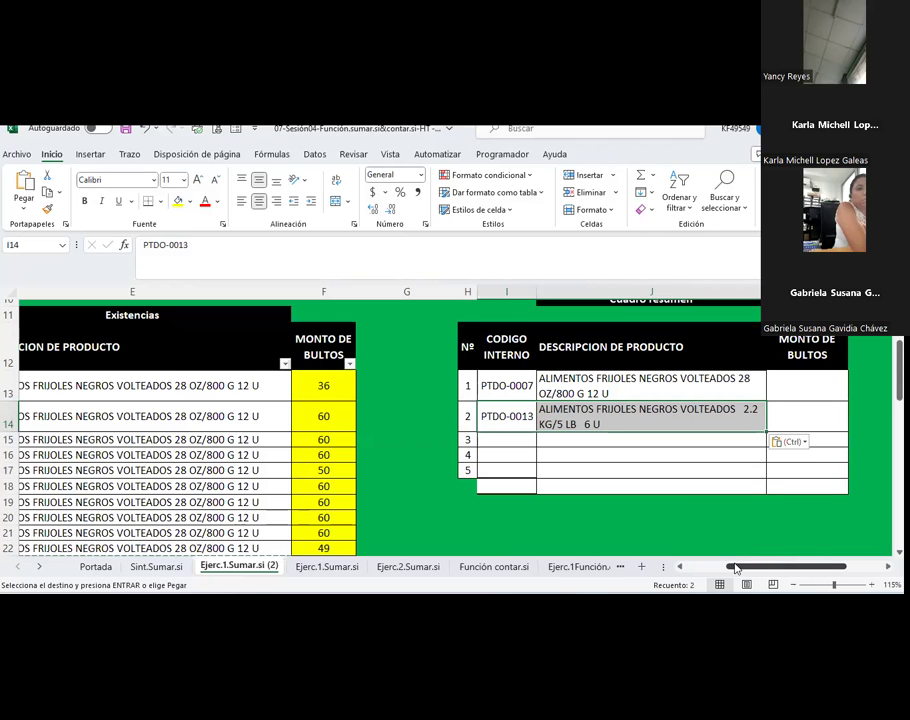
{"action": "left_click_drag", "start_coordinate": [736, 568], "coordinate": [692, 572]}
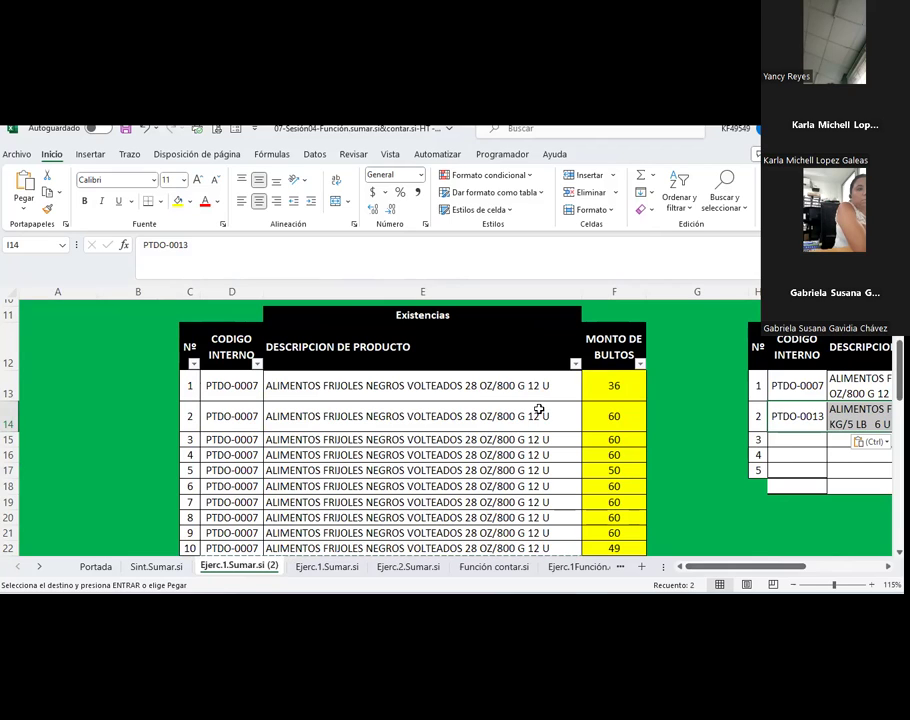
{"action": "left_click", "coordinate": [192, 352]}
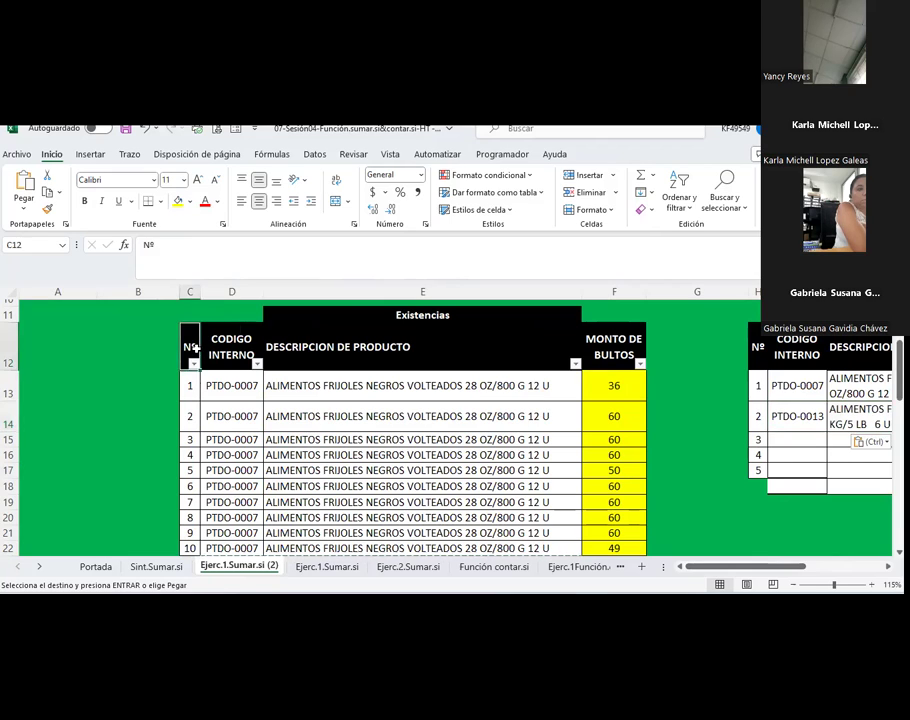
Turn off the Existencias header filters and select the table from C12 down to row 62
{"action": "left_click", "coordinate": [314, 154]}
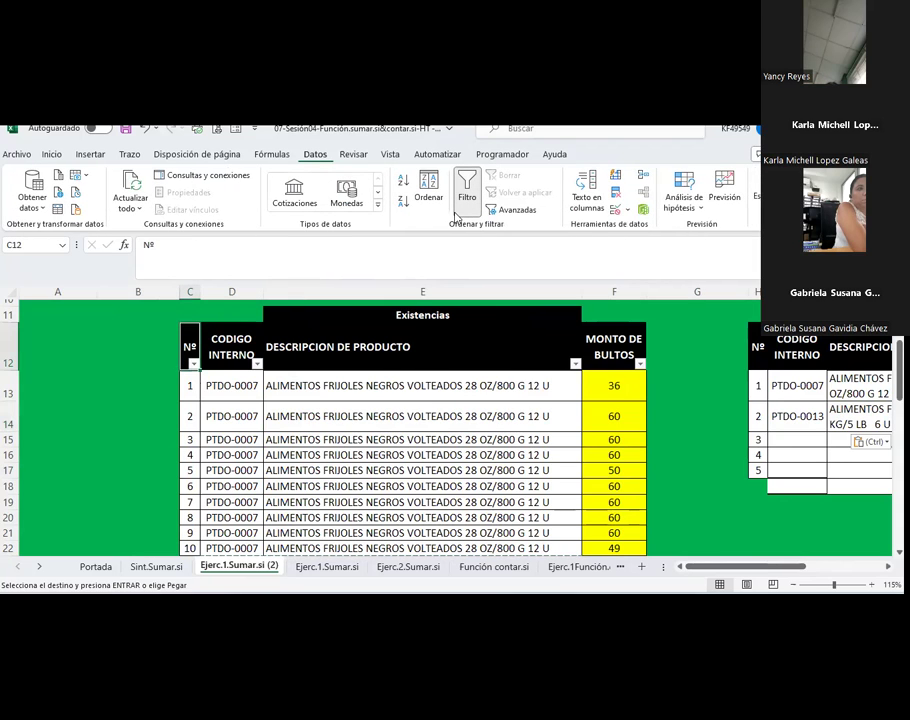
{"action": "left_click", "coordinate": [466, 195]}
{"action": "left_click", "coordinate": [385, 437]}
{"action": "mouse_move", "coordinate": [201, 349]}
{"action": "left_mouse_down"}
{"action": "mouse_move", "coordinate": [598, 583]}
{"action": "mouse_move", "coordinate": [602, 522]}
{"action": "left_mouse_up"}
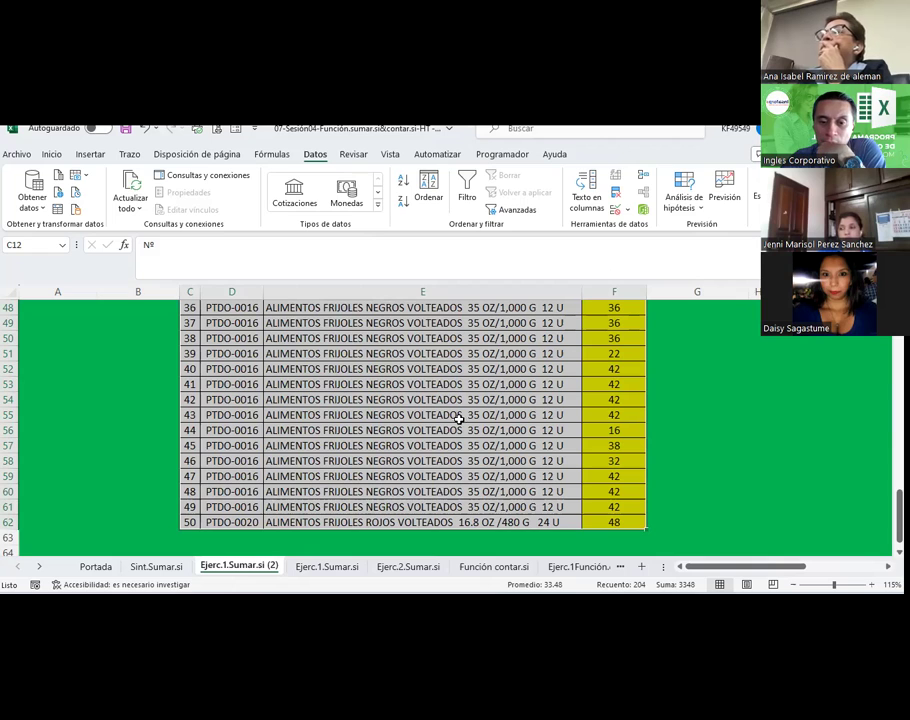
{"action": "scroll", "coordinate": [424, 416], "scroll_direction": "up", "scroll_amount": 1}
{"action": "scroll", "coordinate": [425, 418], "scroll_direction": "up", "scroll_amount": 2}
{"action": "scroll", "coordinate": [424, 416], "scroll_direction": "up", "scroll_amount": 5}
{"action": "scroll", "coordinate": [423, 406], "scroll_direction": "up", "scroll_amount": 2}
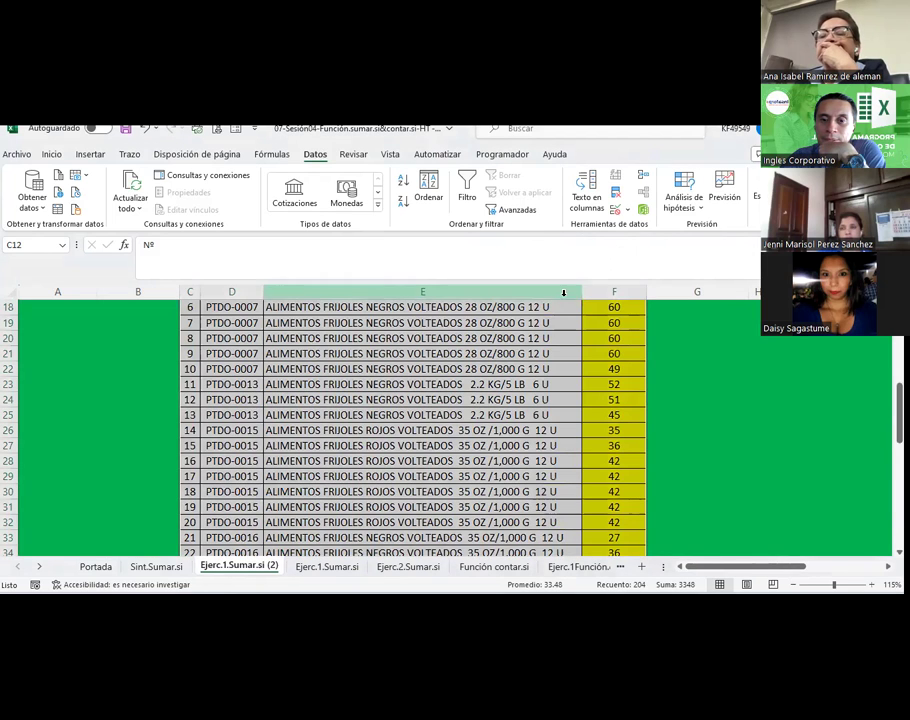
{"action": "left_click_drag", "start_coordinate": [547, 338], "coordinate": [547, 307]}
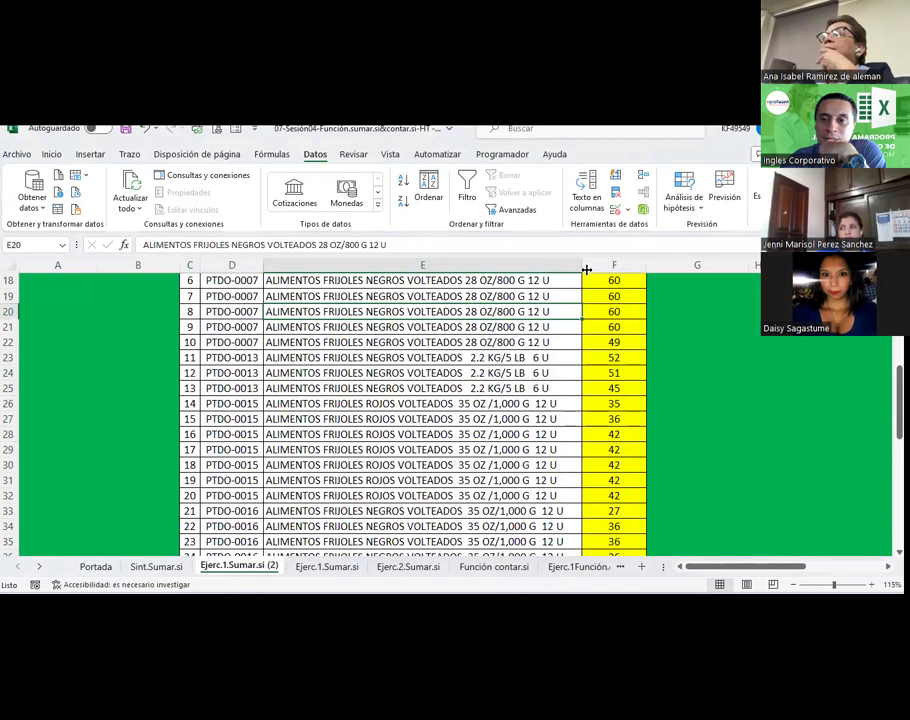
{"action": "scroll", "coordinate": [195, 358], "scroll_direction": "up", "scroll_amount": 3}
{"action": "mouse_move", "coordinate": [190, 340]}
{"action": "left_mouse_down"}
{"action": "mouse_move", "coordinate": [826, 541]}
{"action": "mouse_move", "coordinate": [620, 522]}
{"action": "left_mouse_up"}
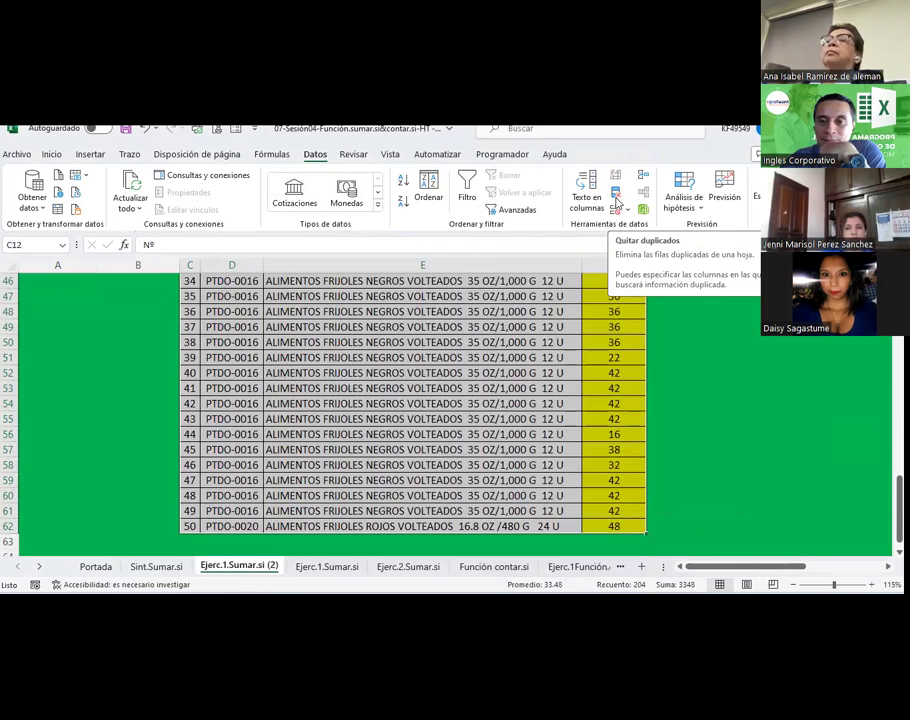
Remove duplicate rows checking only CODIGO INTERNO, deleting 45 rows and leaving five unique codes
{"action": "left_click", "coordinate": [617, 203]}
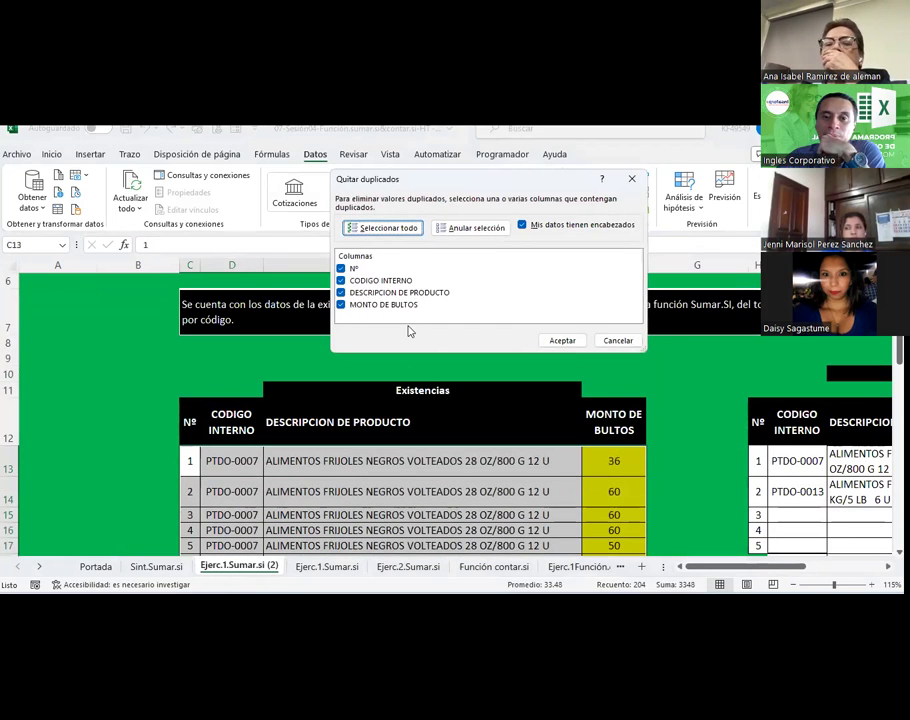
{"action": "left_click", "coordinate": [468, 228]}
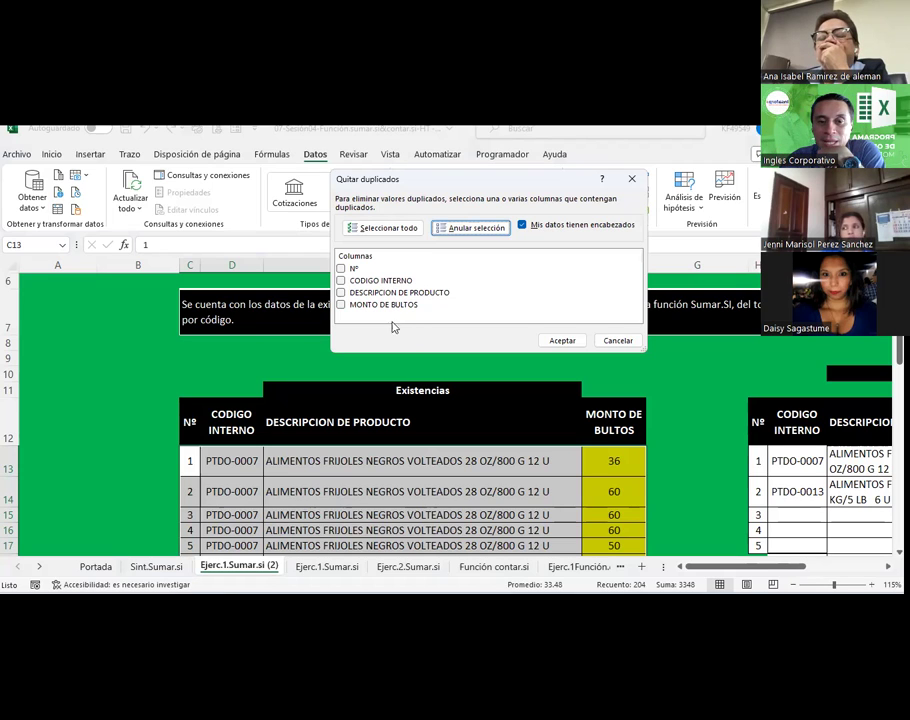
{"action": "left_click", "coordinate": [370, 281]}
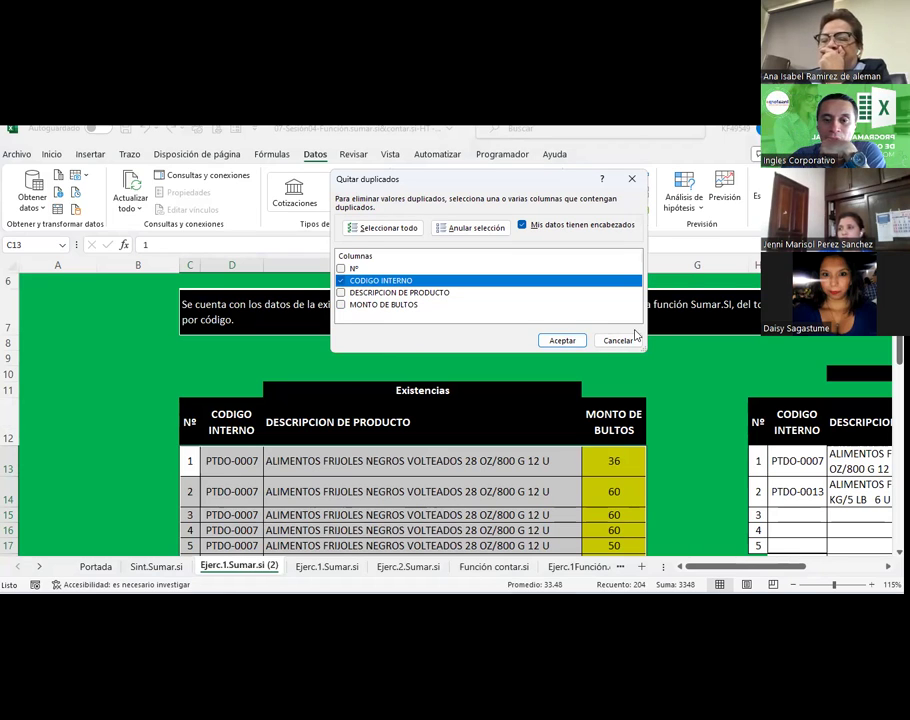
{"action": "left_click", "coordinate": [562, 340]}
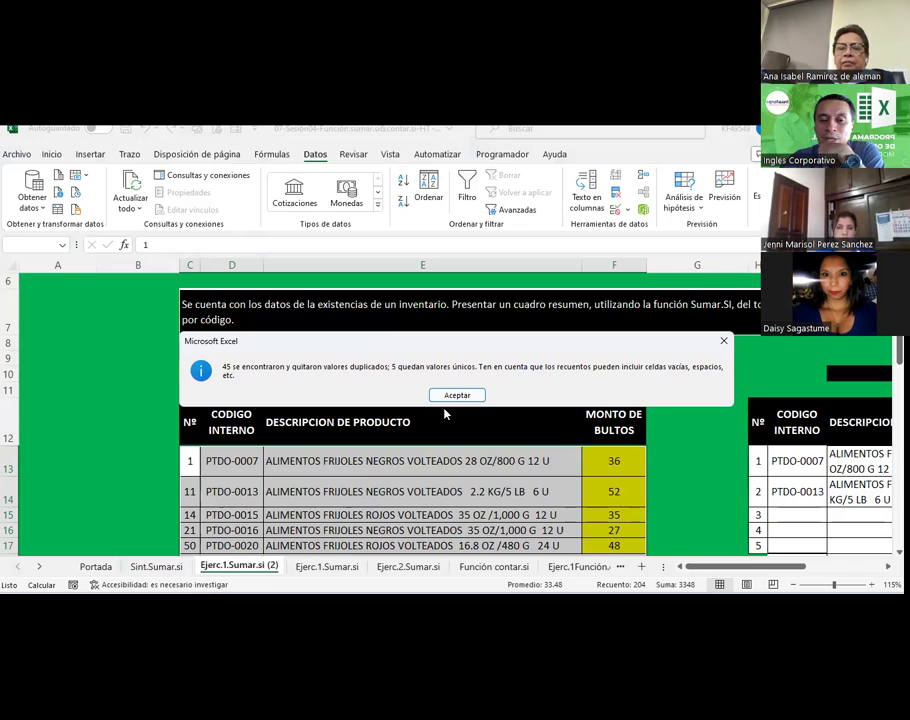
Dismiss the duplicates message and copy the five unique codes and descriptions in D13:E17
{"action": "left_click", "coordinate": [474, 397]}
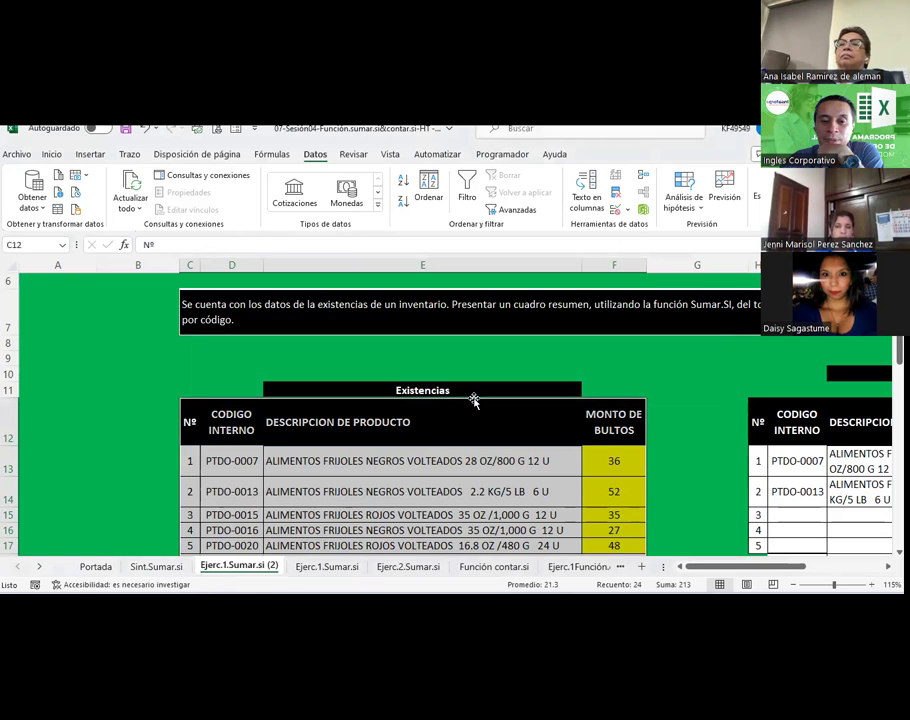
{"action": "scroll", "coordinate": [474, 398], "scroll_direction": "down", "scroll_amount": 2}
{"action": "scroll", "coordinate": [474, 399], "scroll_direction": "up", "scroll_amount": 1}
{"action": "left_click", "coordinate": [474, 399]}
{"action": "scroll", "coordinate": [340, 390], "scroll_direction": "down", "scroll_amount": 1}
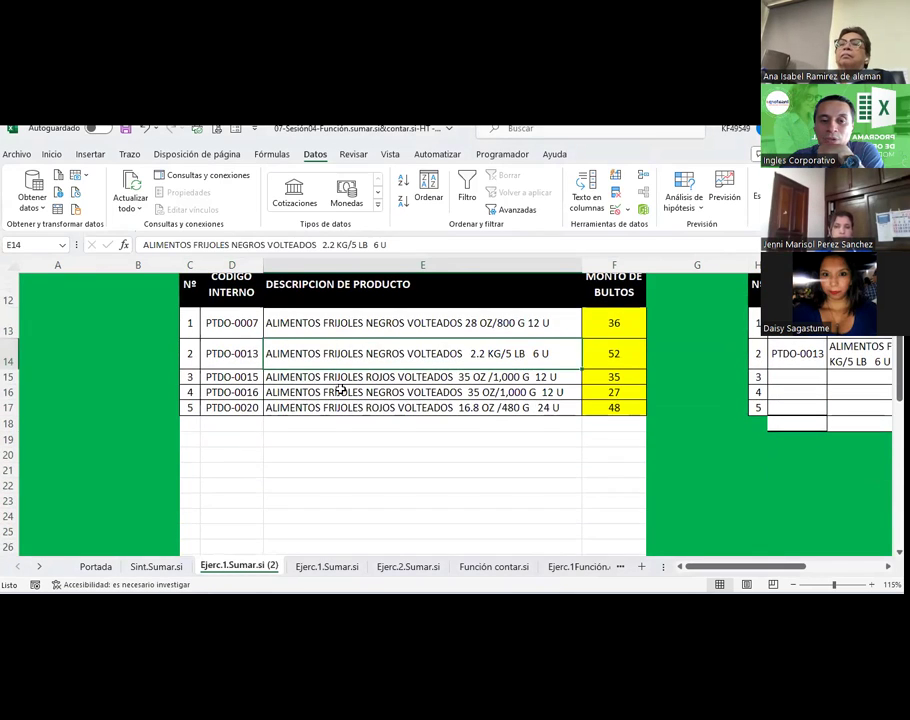
{"action": "left_click_drag", "start_coordinate": [242, 323], "coordinate": [356, 404]}
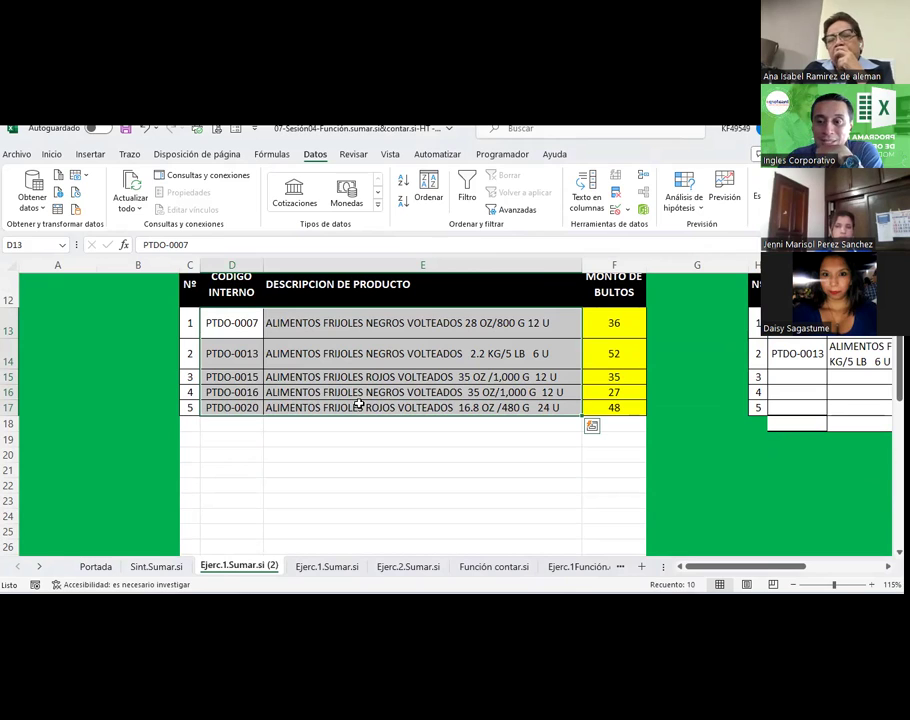
{"action": "left_click", "coordinate": [221, 322]}
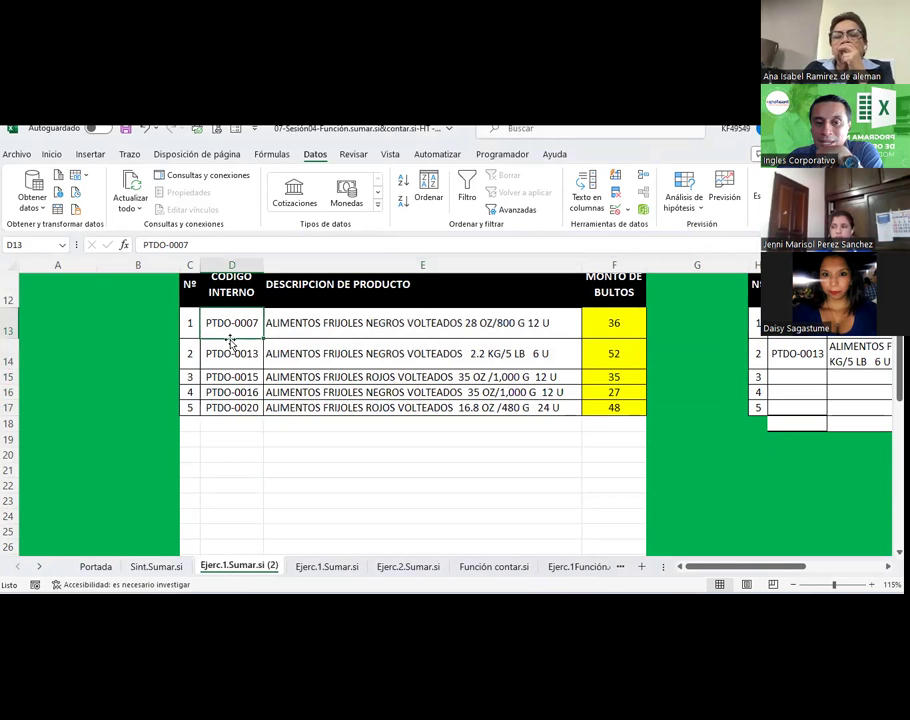
{"action": "left_click_drag", "start_coordinate": [231, 333], "coordinate": [309, 406]}
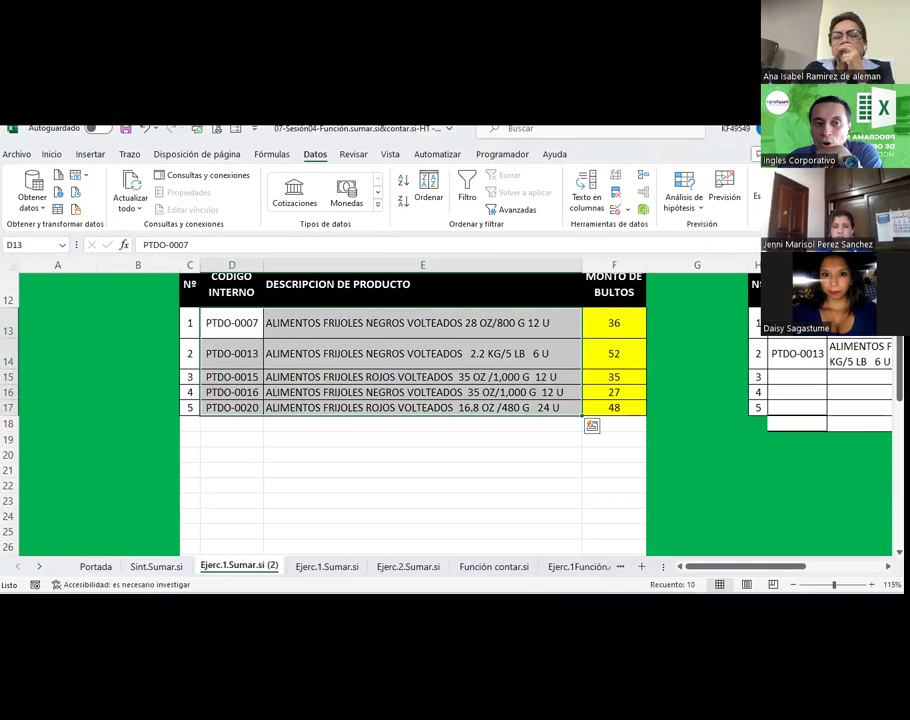
{"action": "left_click", "coordinate": [51, 154]}
{"action": "key", "text": "ctrl+c"}
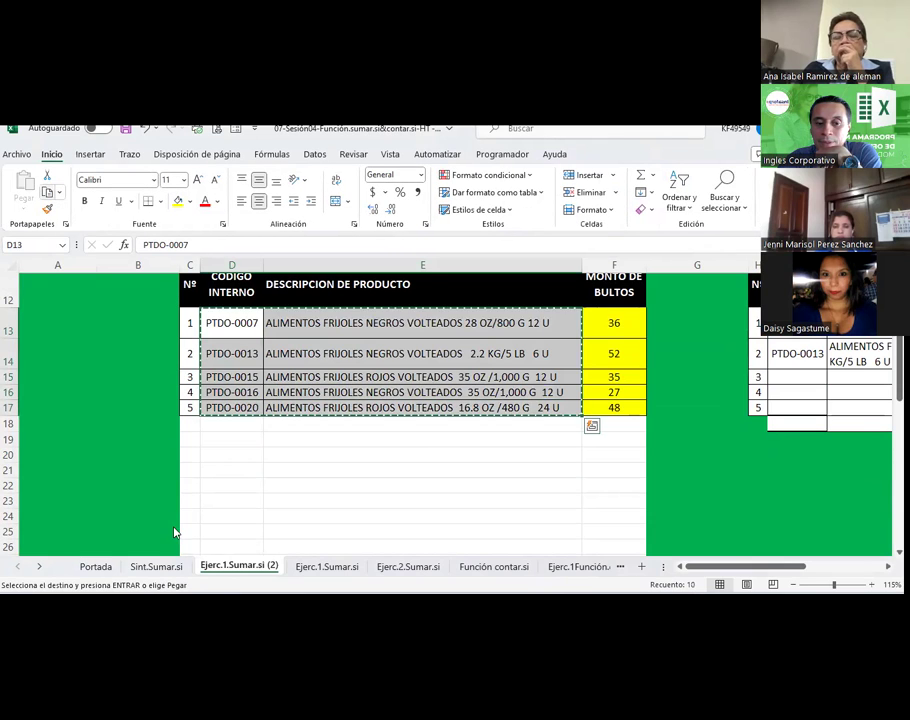
Go to the Ejerc.1.Sumar.si sheet and select I13 in the Cuadro resumen
{"action": "left_click", "coordinate": [322, 566]}
{"action": "left_click", "coordinate": [361, 388]}
{"action": "left_click", "coordinate": [359, 395]}
{"action": "right_click", "coordinate": [360, 400]}
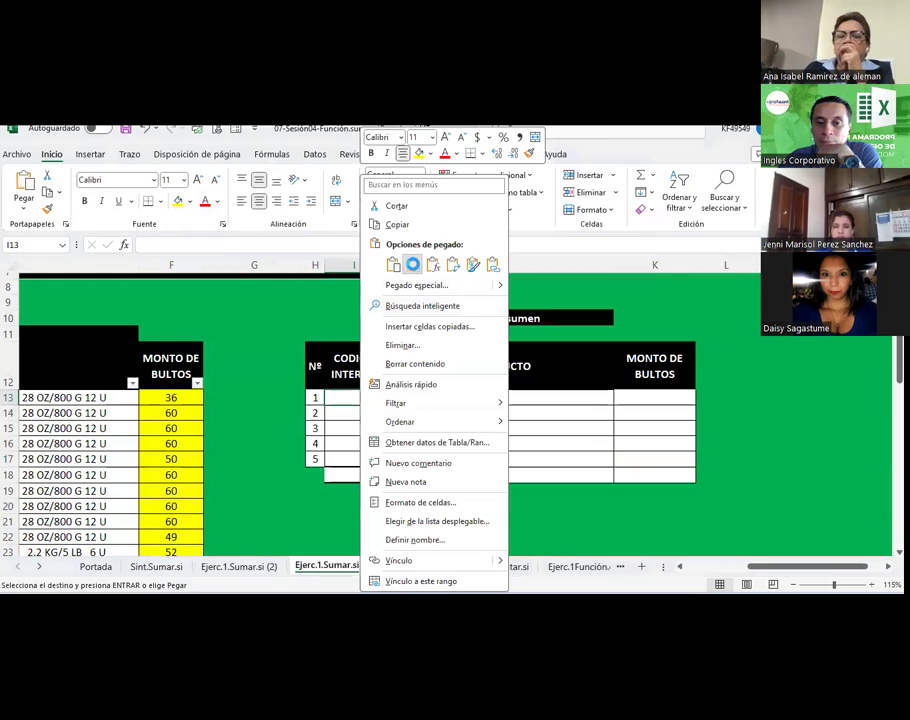
{"action": "left_click", "coordinate": [413, 264]}
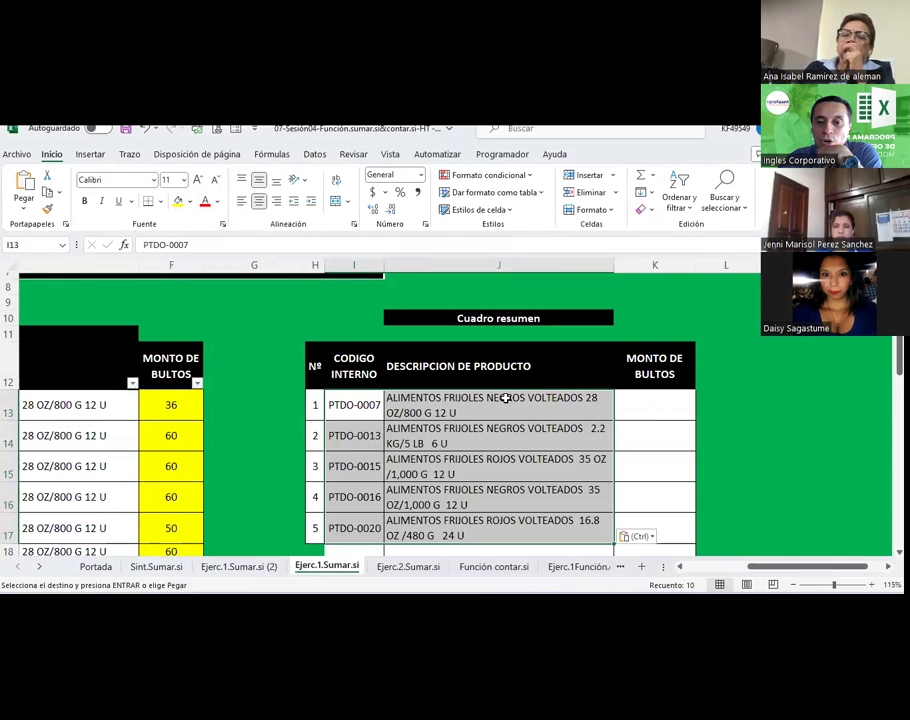
{"action": "left_click", "coordinate": [506, 398]}
{"action": "scroll", "coordinate": [506, 398], "scroll_direction": "down", "scroll_amount": 1}
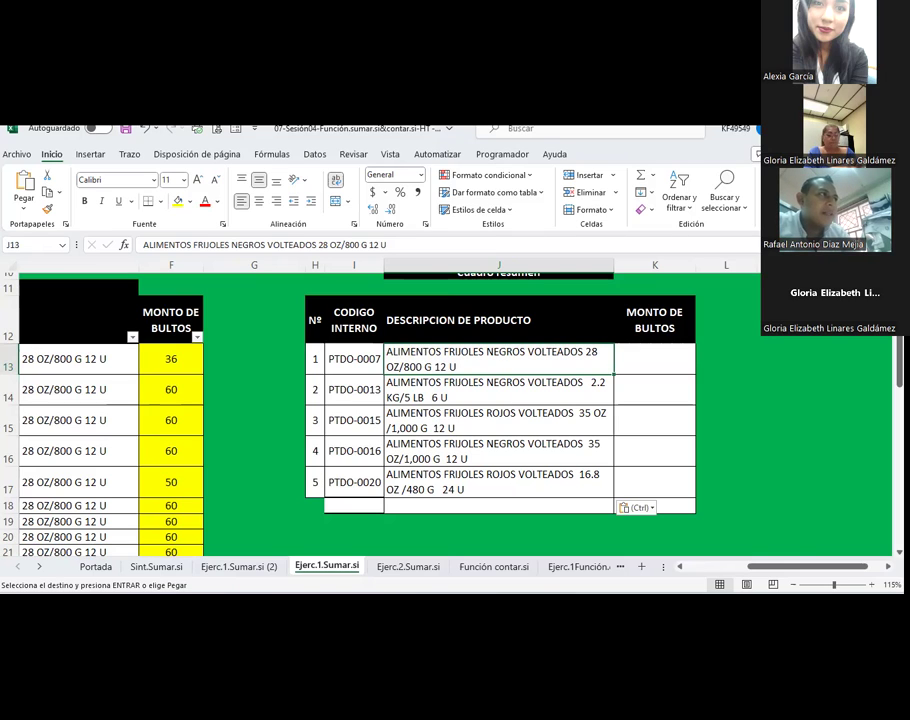
{"action": "key", "text": "ctrl+z"}
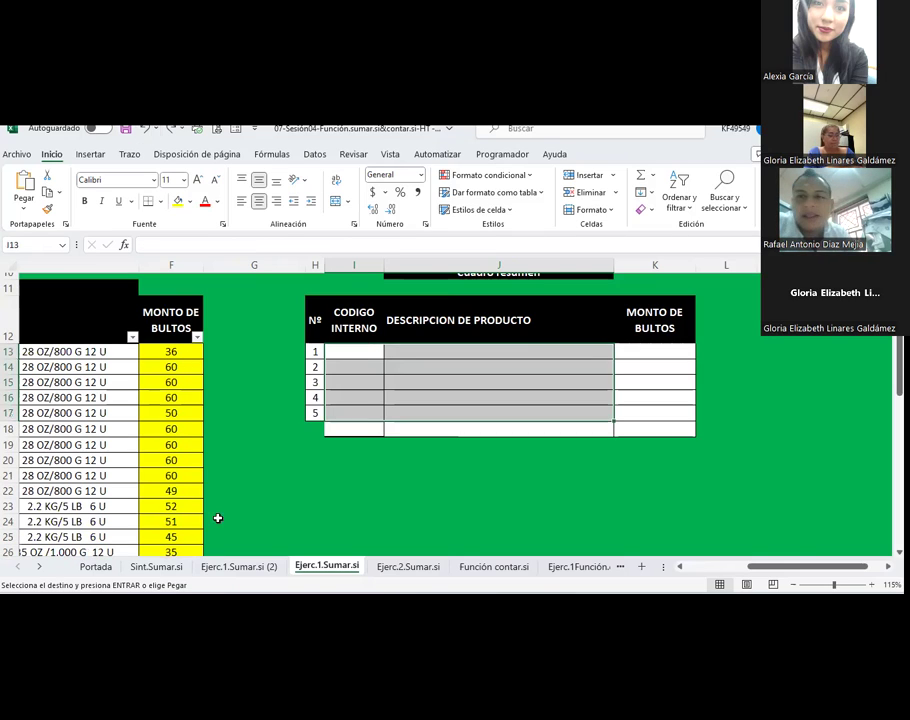
On Ejerc.1.Sumar.si (2), select the full inventory table C12:F62 and open Quitar duplicados
{"action": "key", "text": "ctrl+Page_Up"}
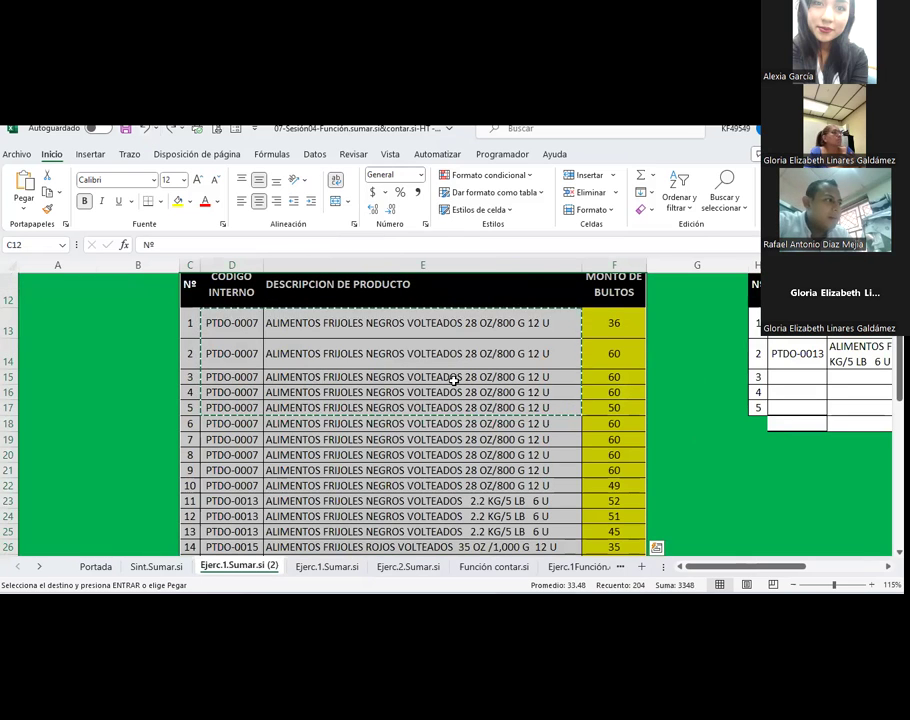
{"action": "scroll", "coordinate": [454, 380], "scroll_direction": "up", "scroll_amount": 2}
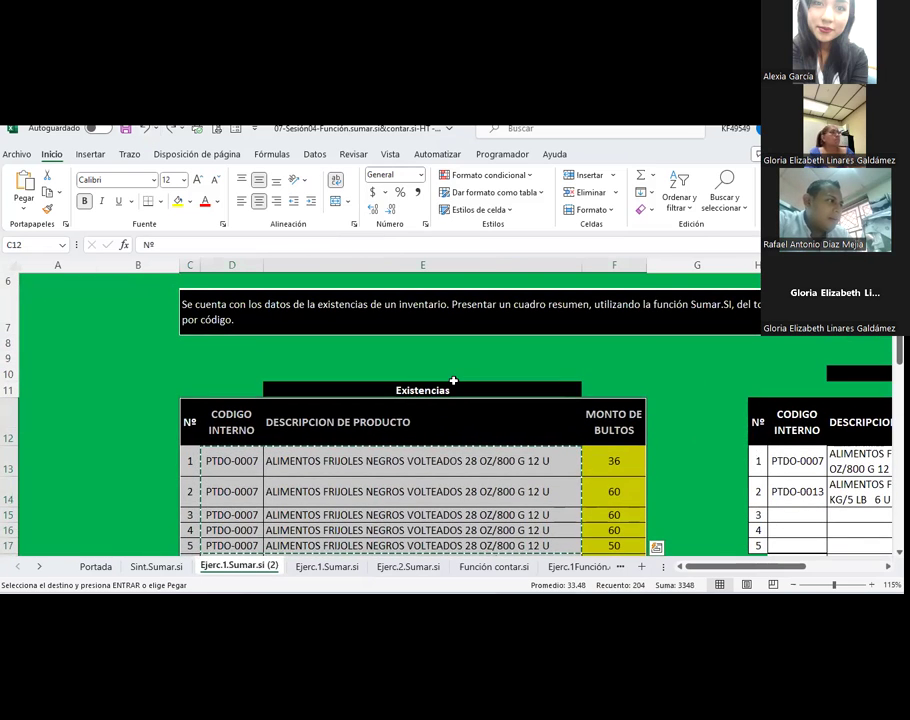
{"action": "left_click", "coordinate": [225, 377]}
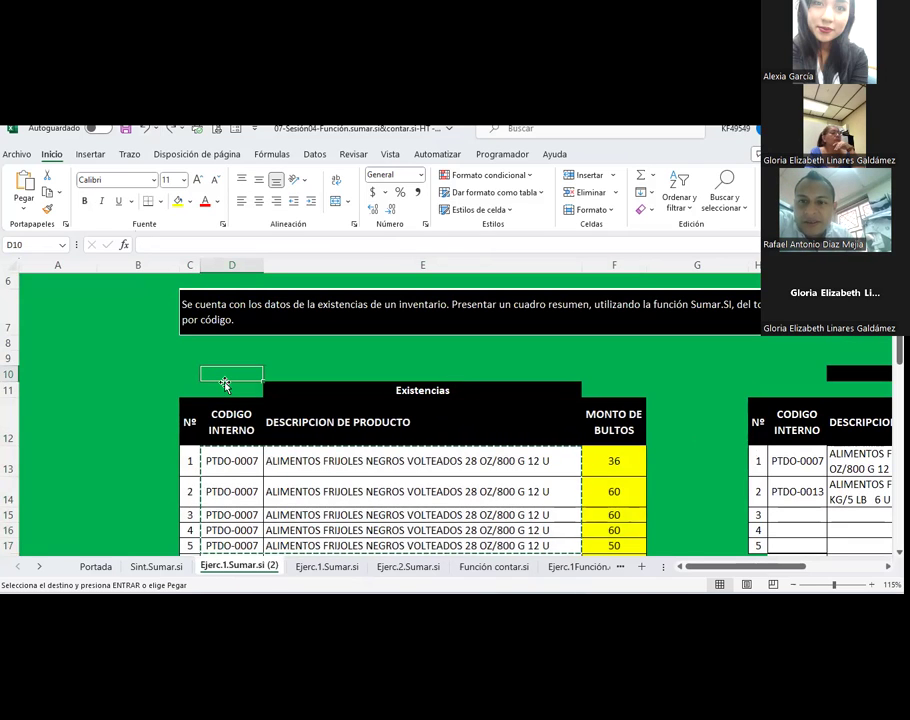
{"action": "key", "text": "Down"}
{"action": "key", "text": "Down"}
{"action": "key", "text": "Left"}
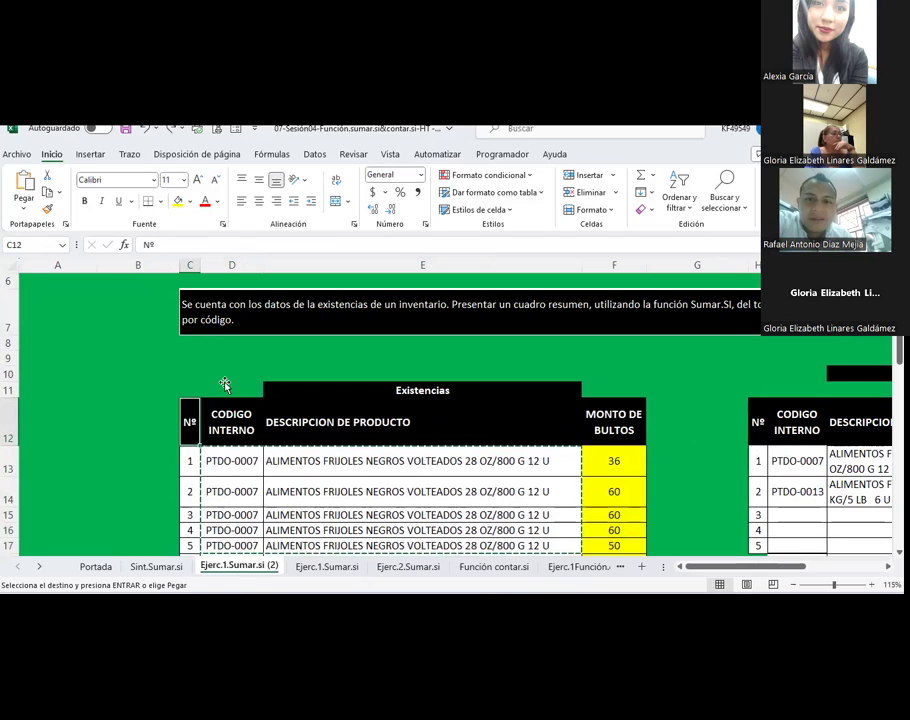
{"action": "key", "text": "shift+Right"}
{"action": "key", "text": "shift+Right"}
{"action": "key", "text": "shift+Right"}
{"action": "key", "text": "shift+Down"}
{"action": "key", "text": "shift+Down"}
{"action": "key", "text": "shift+Down"}
{"action": "key", "text": "shift+Down"}
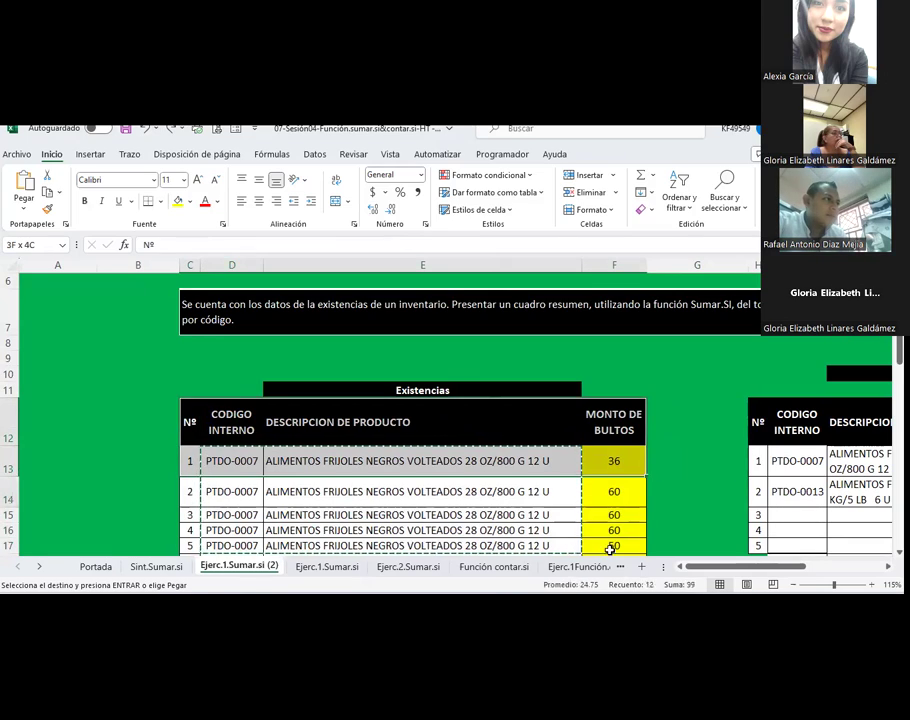
{"action": "key", "text": "shift+Down"}
{"action": "key", "text": "shift+Down"}
{"action": "key", "text": "shift+Down"}
{"action": "key", "text": "shift+Down"}
{"action": "key", "text": "shift+Down"}
{"action": "key", "text": "shift+Down"}
{"action": "key", "text": "shift+Down"}
{"action": "key", "text": "shift+Down"}
{"action": "key", "text": "shift+Down"}
{"action": "key", "text": "shift+Down"}
{"action": "key", "text": "shift+Down"}
{"action": "key", "text": "shift+Down"}
{"action": "key", "text": "shift+Down"}
{"action": "left_click_drag", "start_coordinate": [603, 567], "coordinate": [614, 524]}
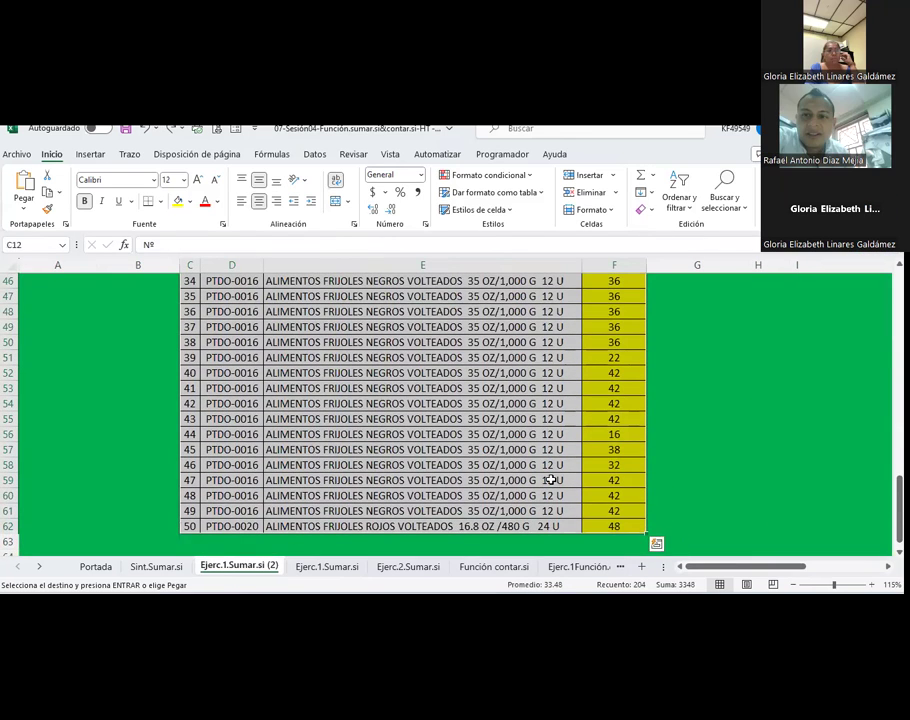
{"action": "scroll", "coordinate": [550, 480], "scroll_direction": "up", "scroll_amount": 2}
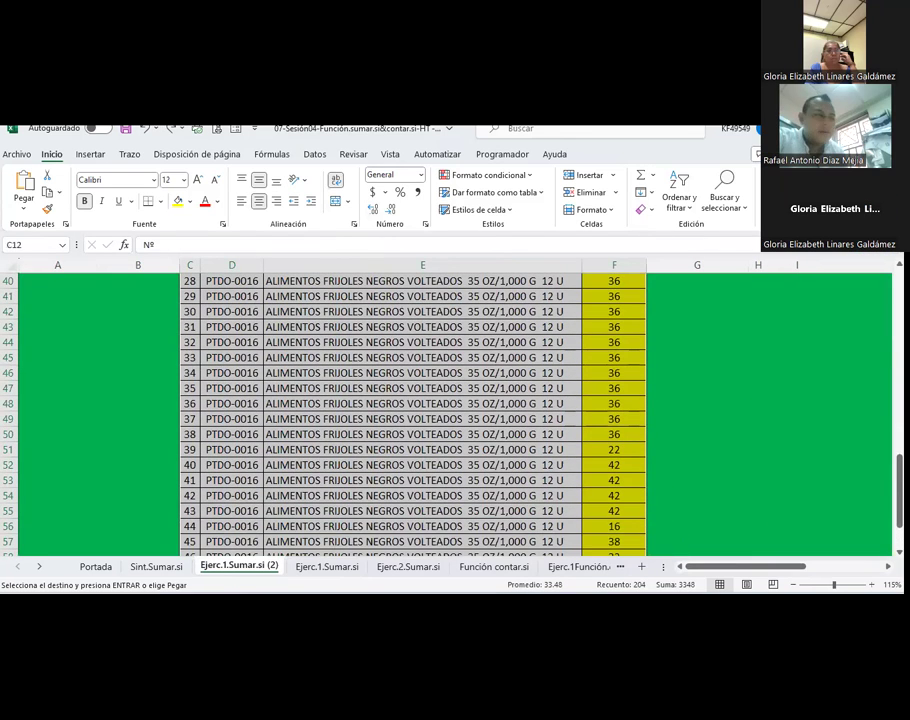
{"action": "left_click", "coordinate": [300, 155]}
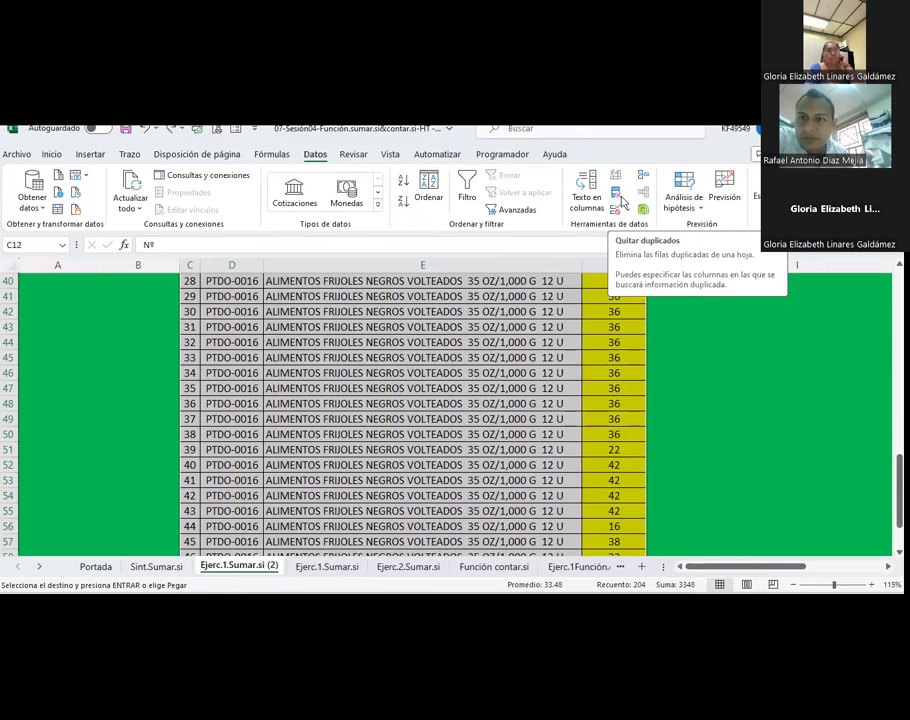
{"action": "left_click", "coordinate": [618, 199]}
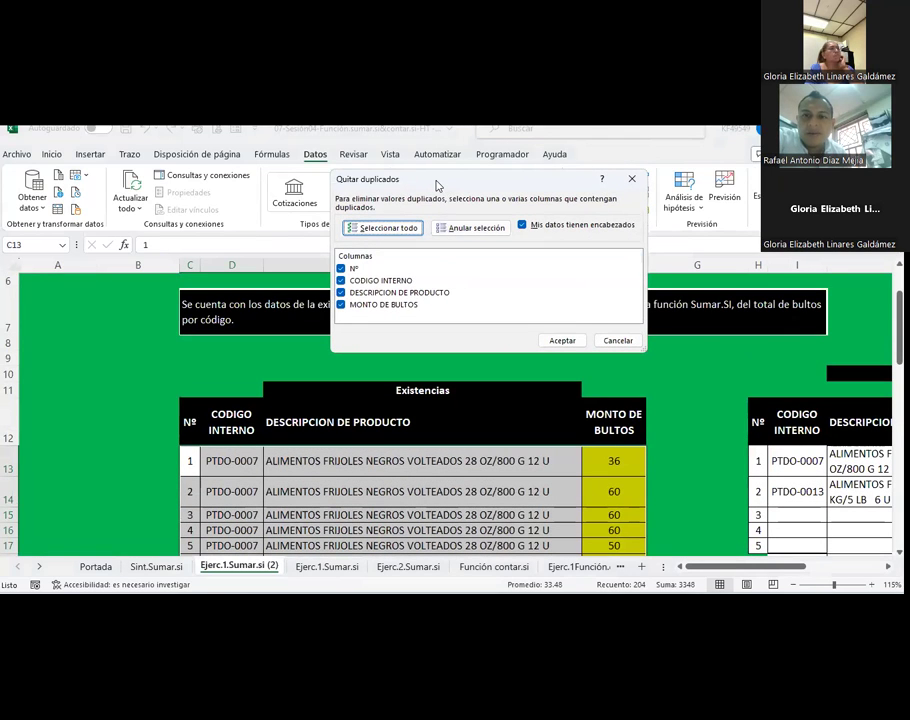
Clear all columns in the Quitar duplicados dialog and cancel without removing anything
{"action": "left_click_drag", "start_coordinate": [437, 185], "coordinate": [293, 186]}
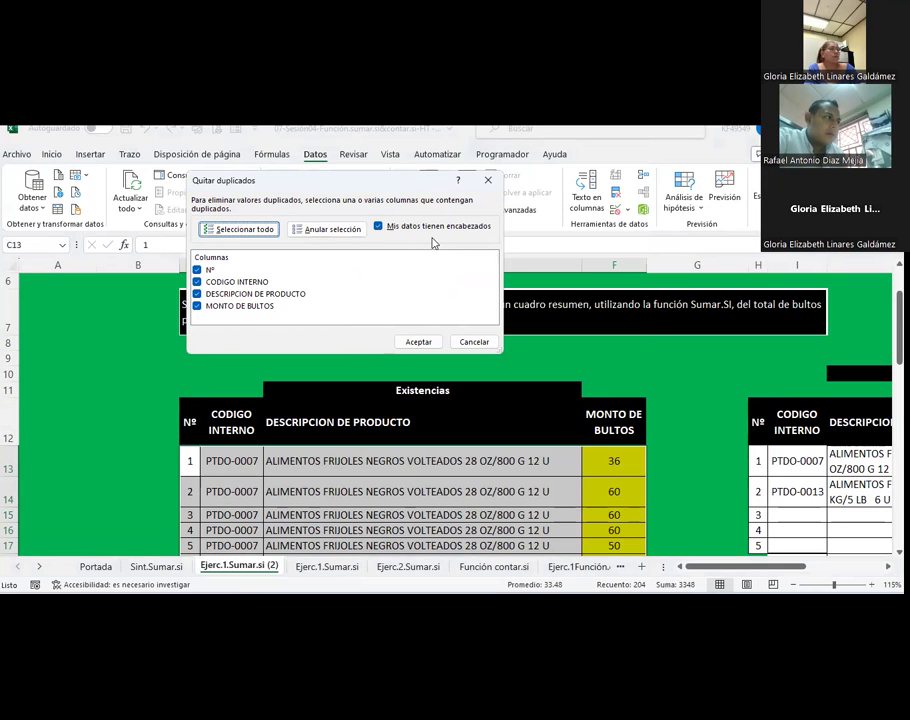
{"action": "left_click", "coordinate": [333, 229]}
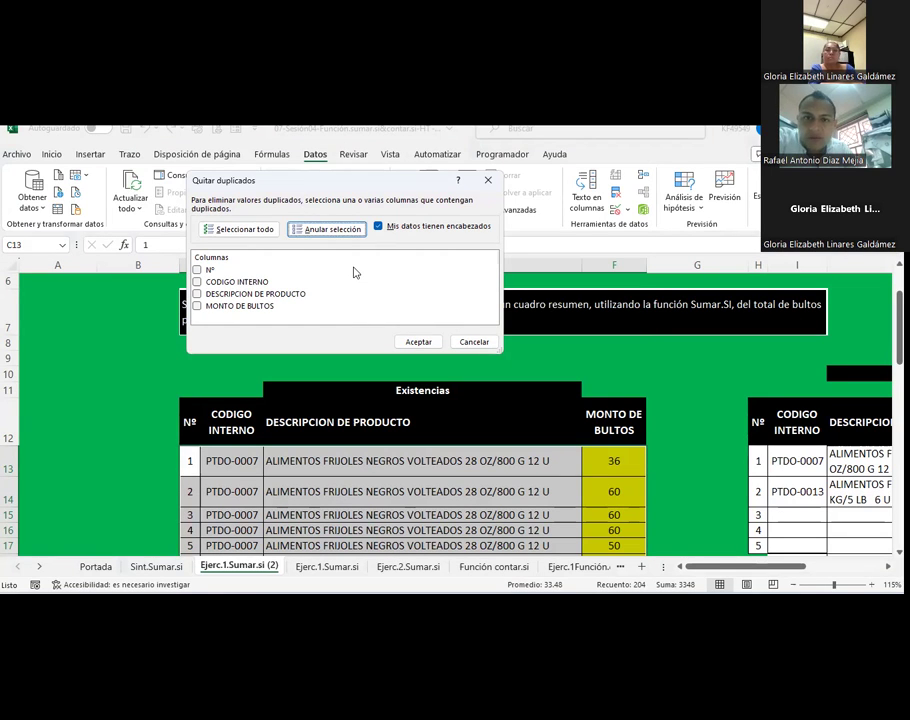
{"action": "left_click", "coordinate": [486, 343]}
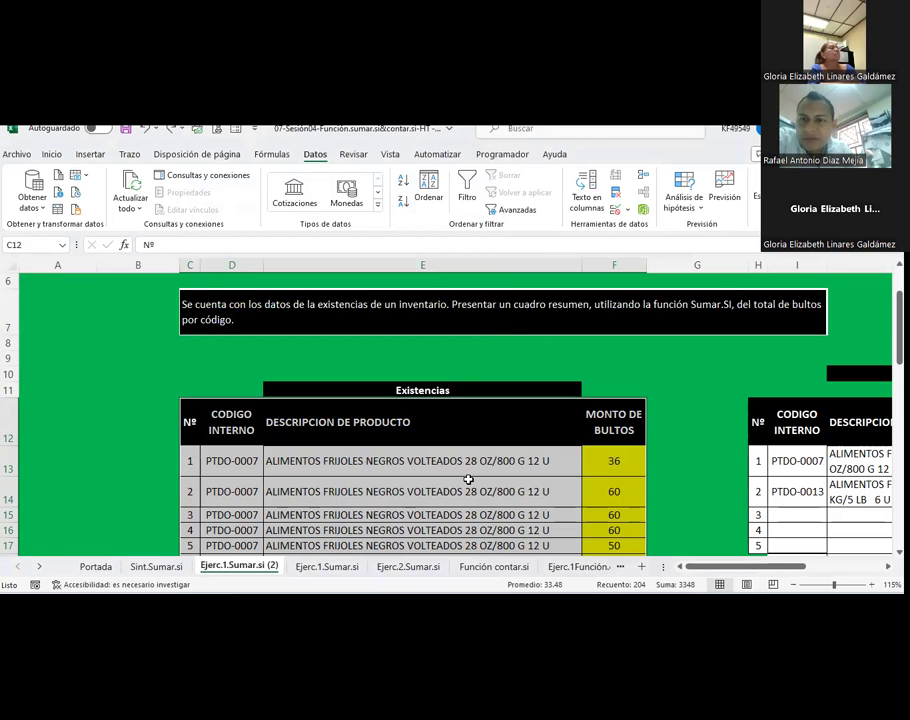
Remove duplicates from D12:E62 by column D only, without headers, deleting 45 rows
{"action": "left_click_drag", "start_coordinate": [231, 416], "coordinate": [397, 545]}
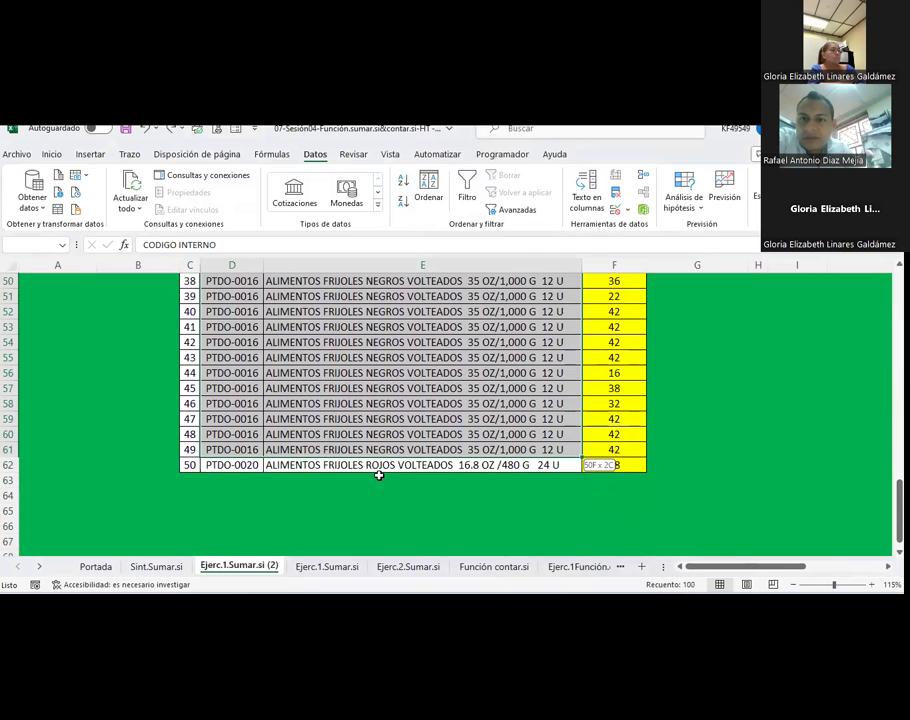
{"action": "left_click_drag", "start_coordinate": [397, 545], "coordinate": [379, 476]}
{"action": "left_click", "coordinate": [615, 192]}
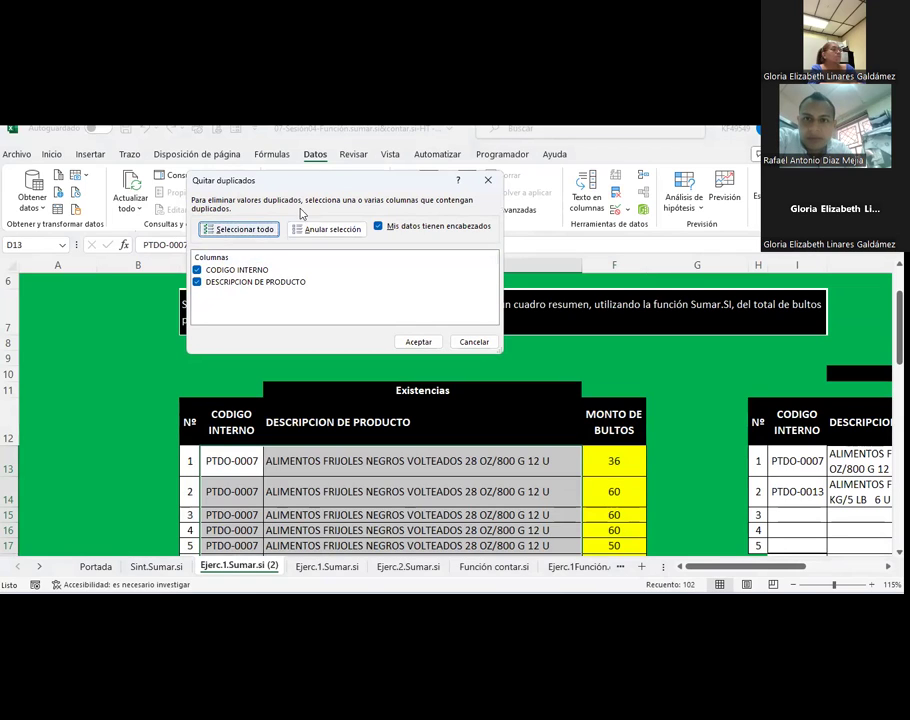
{"action": "left_click", "coordinate": [378, 227]}
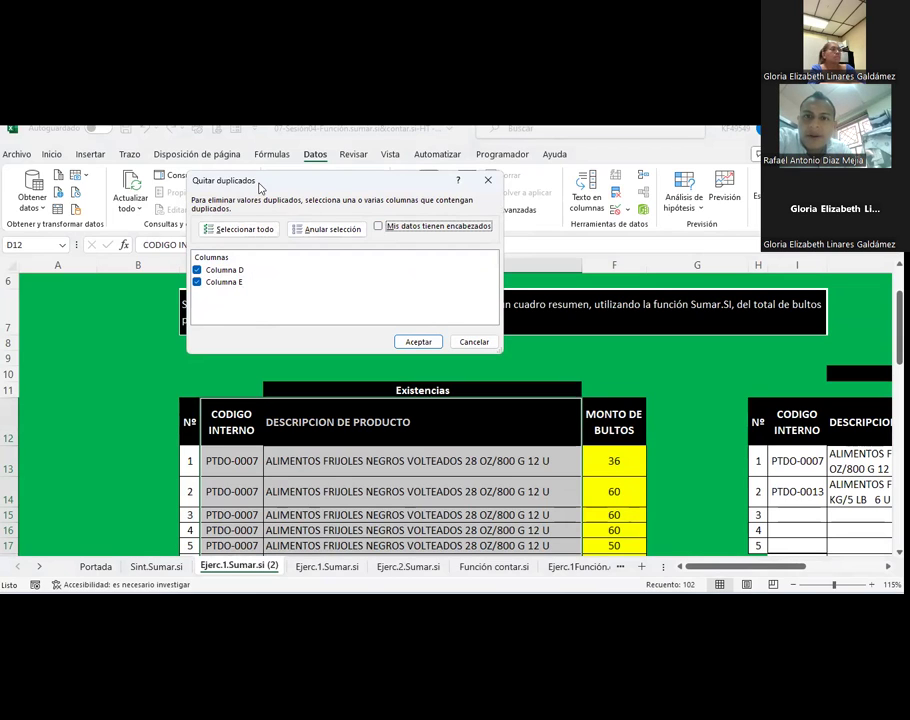
{"action": "left_click_drag", "start_coordinate": [260, 187], "coordinate": [440, 213]}
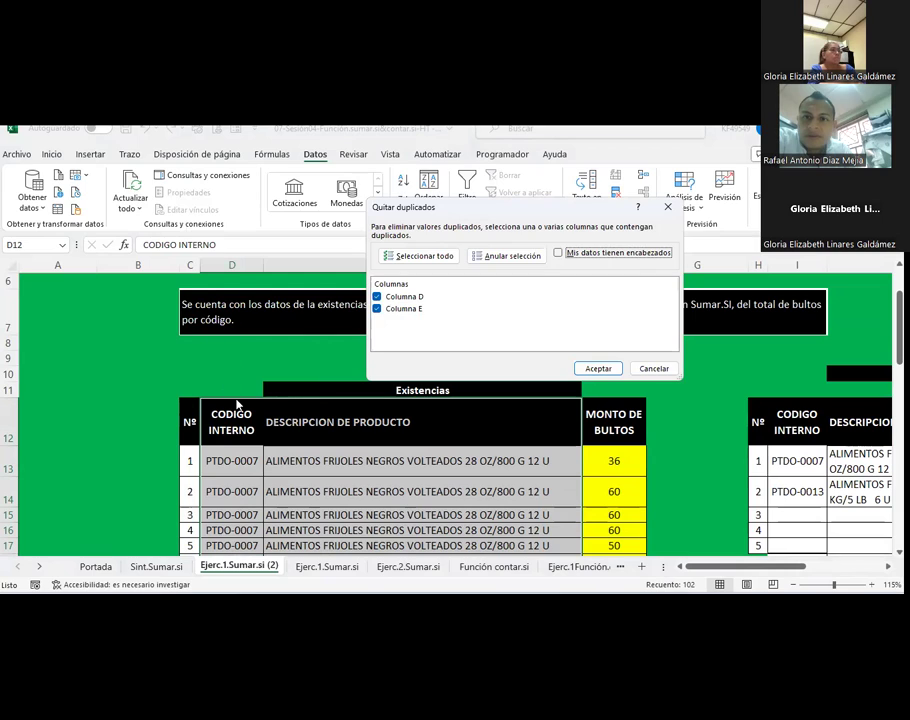
{"action": "left_click", "coordinate": [377, 309]}
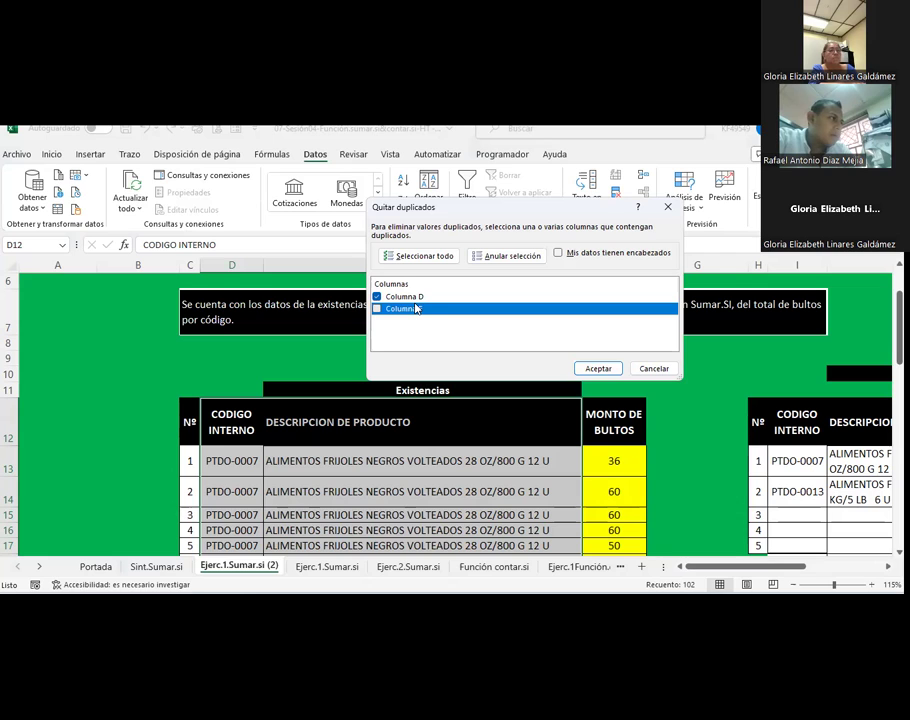
{"action": "left_click", "coordinate": [601, 369]}
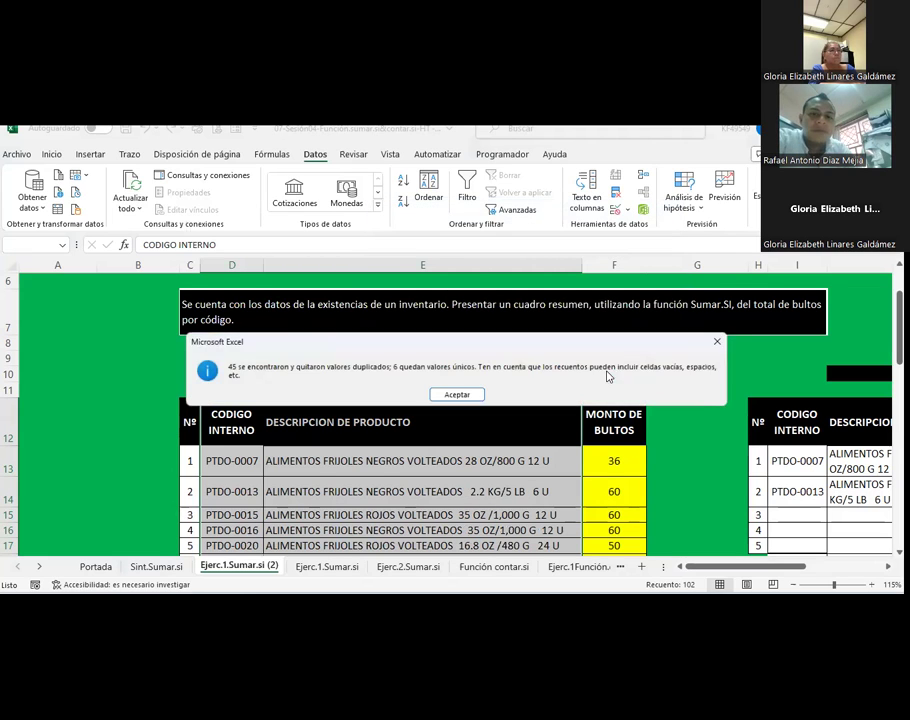
{"action": "left_click", "coordinate": [465, 395]}
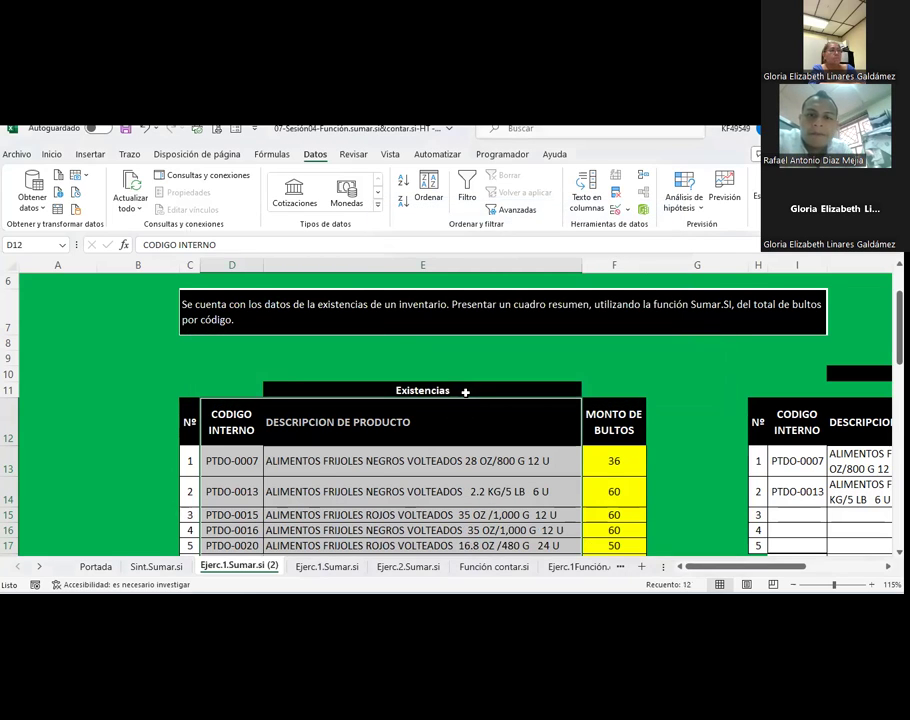
{"action": "scroll", "coordinate": [465, 392], "scroll_direction": "down", "scroll_amount": 2}
Copy the five unique codes and descriptions and paste them into I13:J17 on Ejerc.1.Sumar.si
{"action": "left_click_drag", "start_coordinate": [240, 321], "coordinate": [333, 407]}
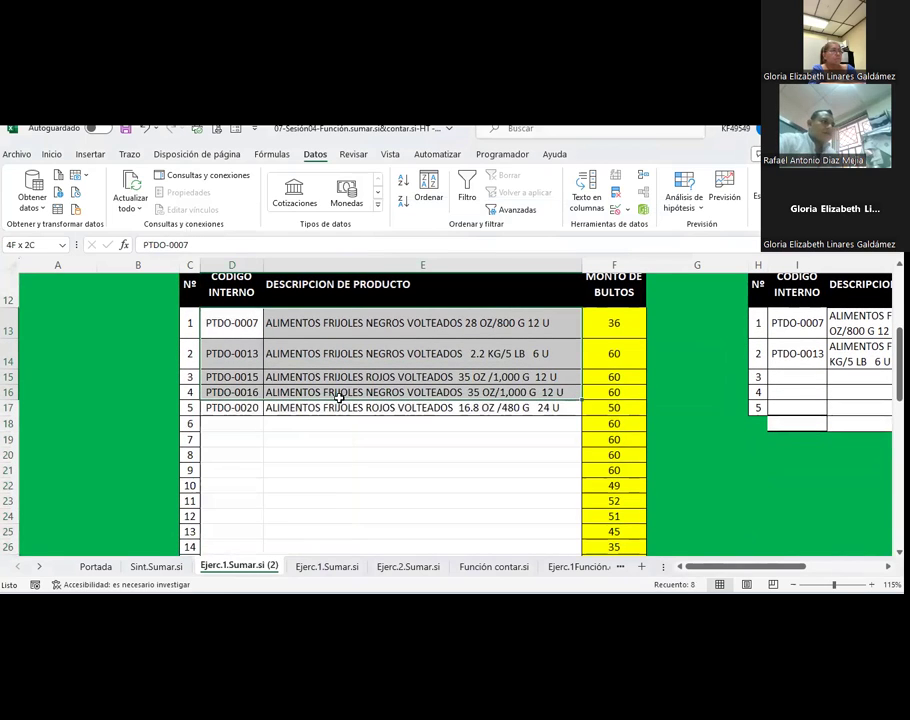
{"action": "left_click", "coordinate": [51, 154]}
{"action": "key", "text": "ctrl+c"}
{"action": "left_click", "coordinate": [322, 566]}
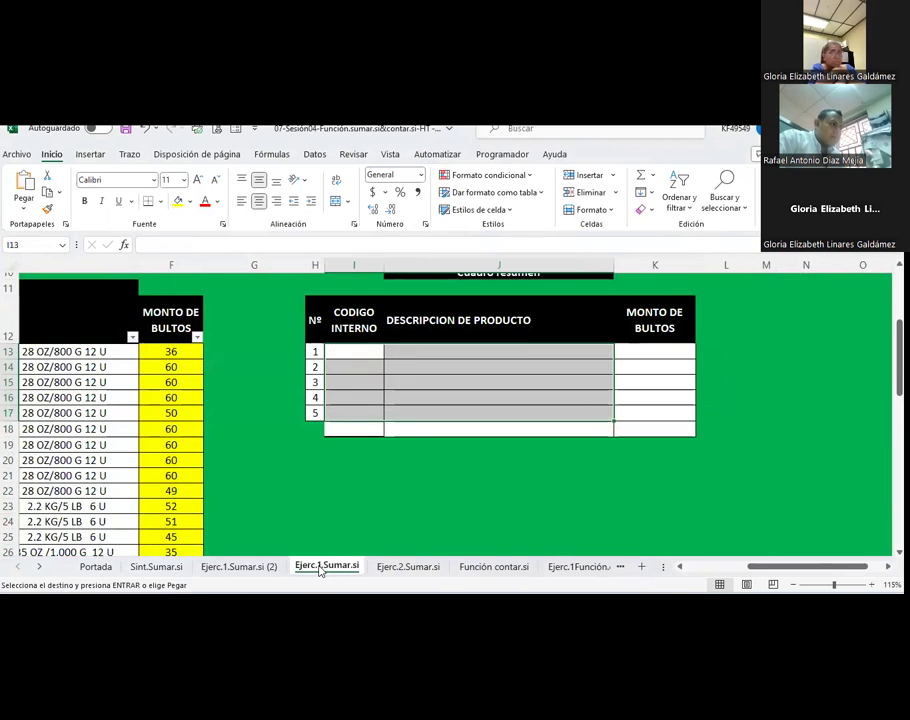
{"action": "right_click", "coordinate": [371, 353]}
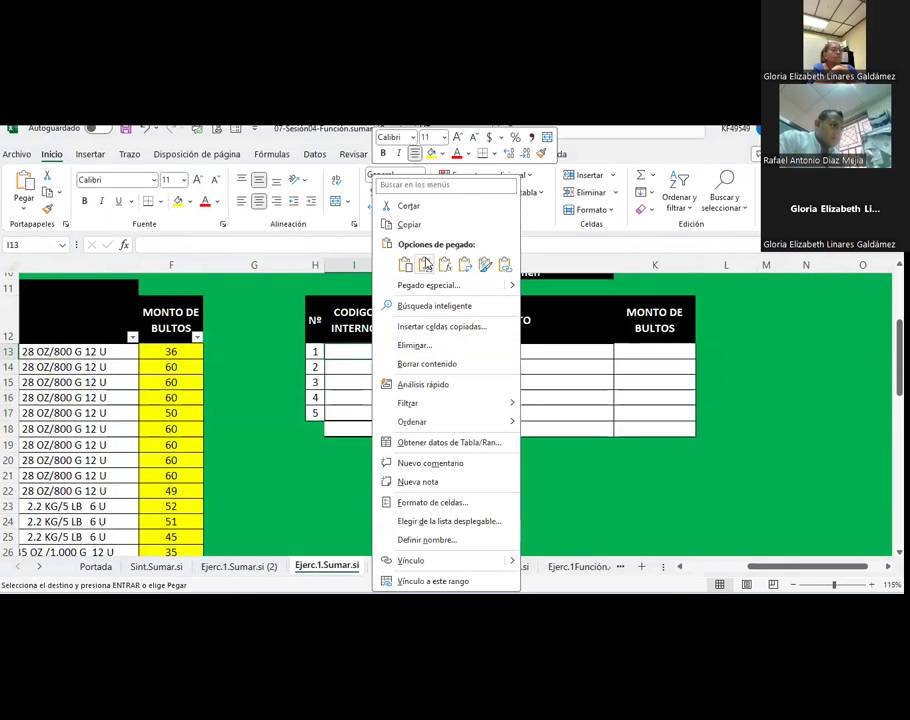
{"action": "left_click", "coordinate": [405, 264]}
Widen column J and reset rows 13–17 to standard height
{"action": "left_click_drag", "start_coordinate": [614, 270], "coordinate": [764, 270]}
{"action": "mouse_move", "coordinate": [620, 358]}
{"action": "left_mouse_down"}
{"action": "mouse_move", "coordinate": [12, 420]}
{"action": "mouse_move", "coordinate": [12, 482]}
{"action": "left_mouse_up"}
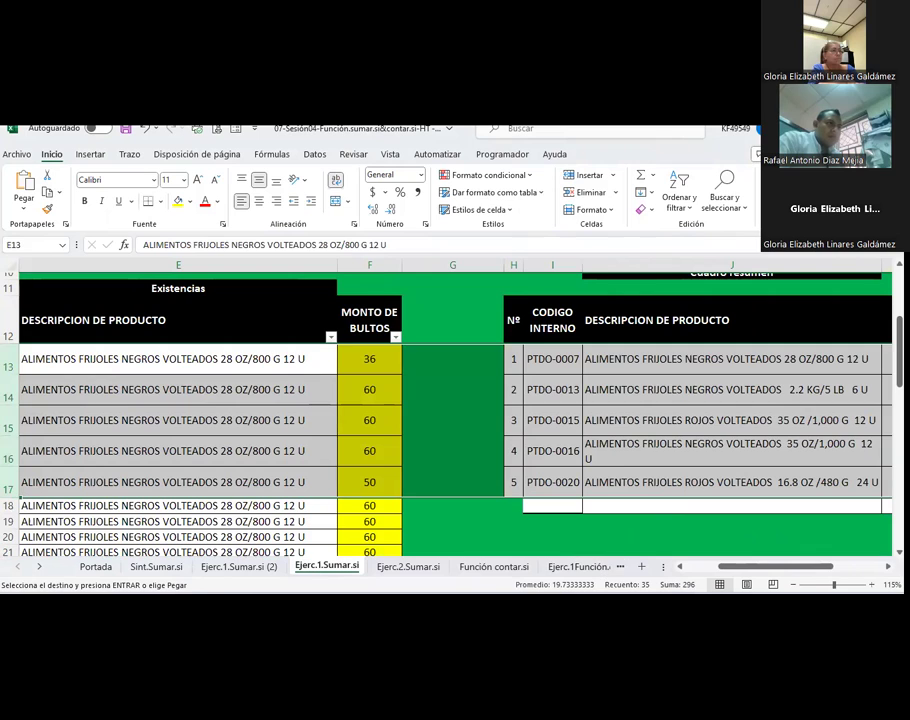
{"action": "left_click_drag", "start_coordinate": [757, 573], "coordinate": [801, 573]}
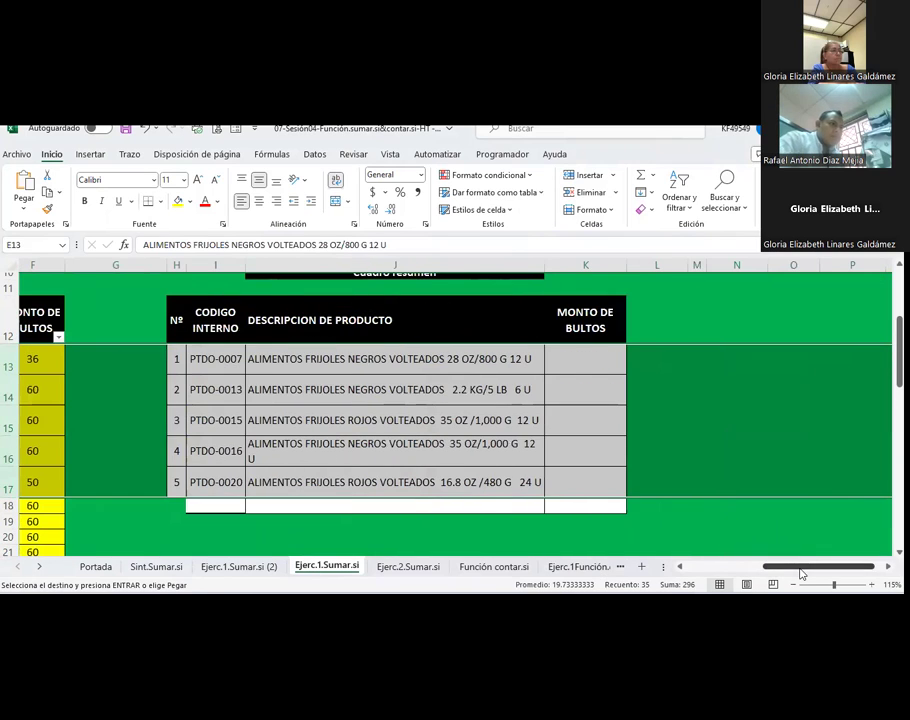
{"action": "left_click_drag", "start_coordinate": [545, 266], "coordinate": [566, 266]}
{"action": "left_click_drag", "start_coordinate": [16, 465], "coordinate": [16, 465]}
{"action": "double_click", "coordinate": [16, 465]}
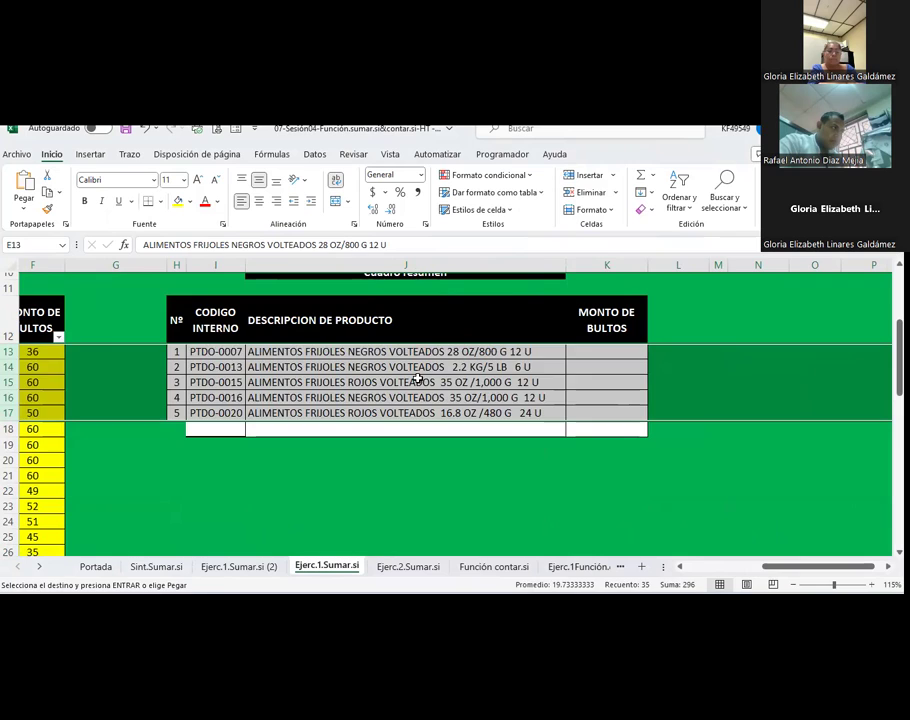
{"action": "left_click", "coordinate": [437, 350]}
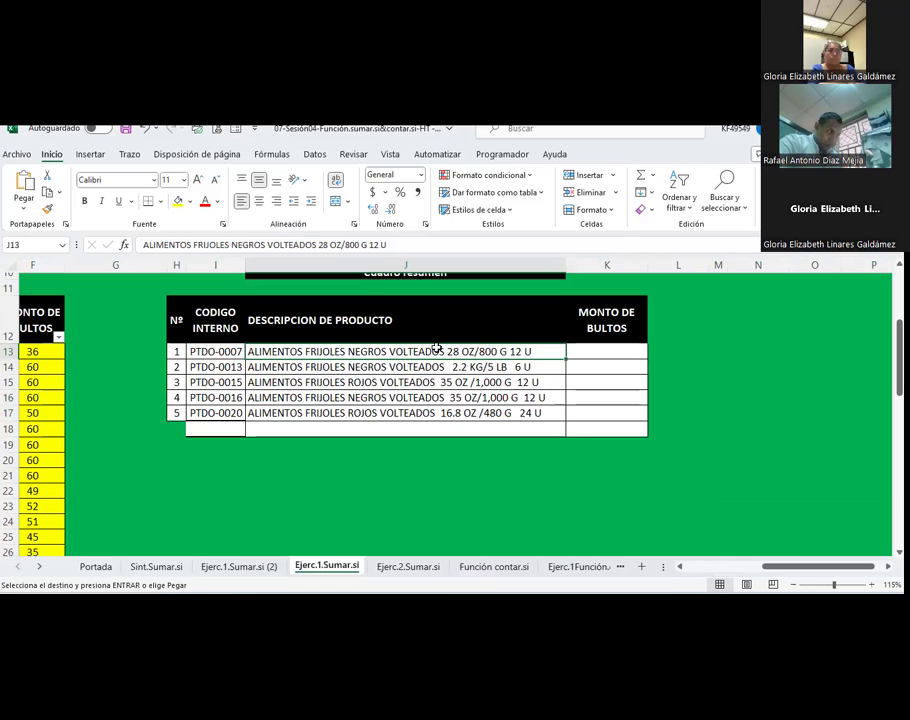
Review the pasted codes PTDO-0007 through PTDO-0020 and select K13 for the first bundle total
{"action": "left_click", "coordinate": [634, 352]}
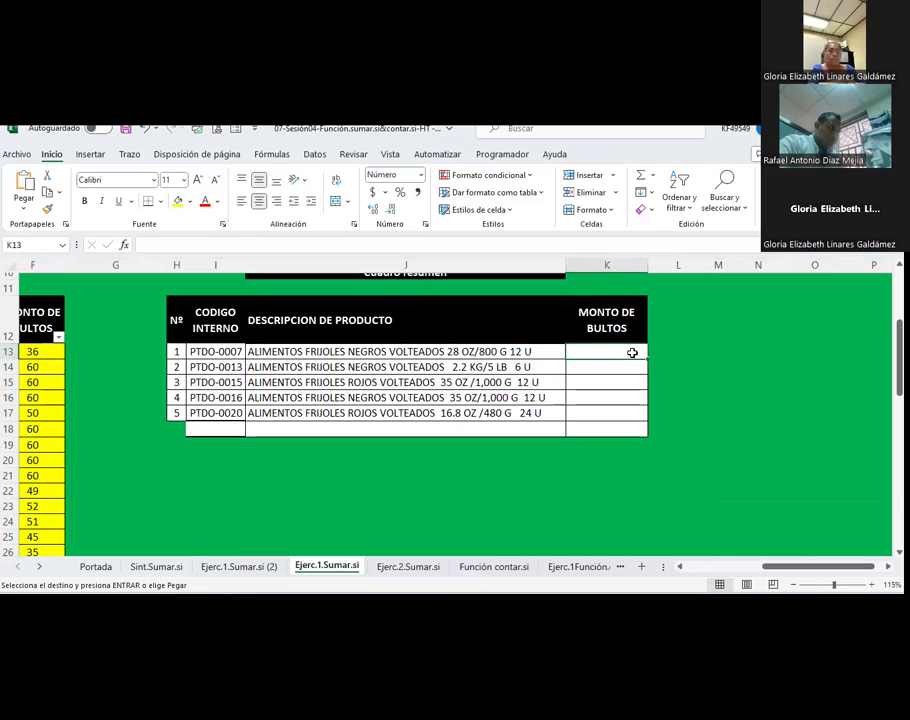
{"action": "left_click", "coordinate": [214, 351]}
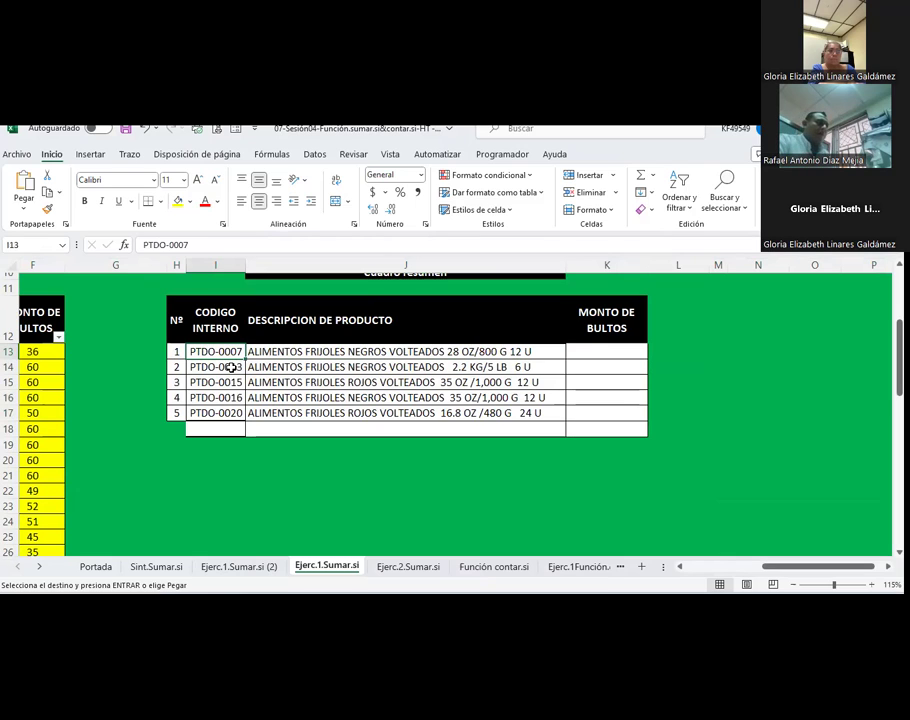
{"action": "left_click", "coordinate": [231, 367]}
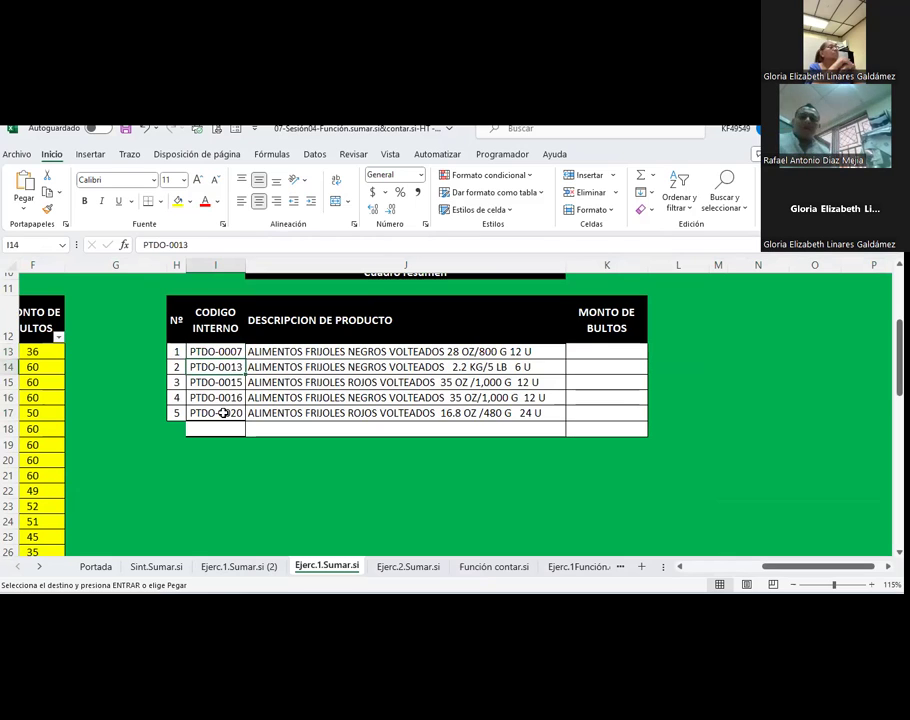
{"action": "left_click", "coordinate": [229, 382]}
{"action": "left_click", "coordinate": [225, 398]}
{"action": "left_click", "coordinate": [223, 414]}
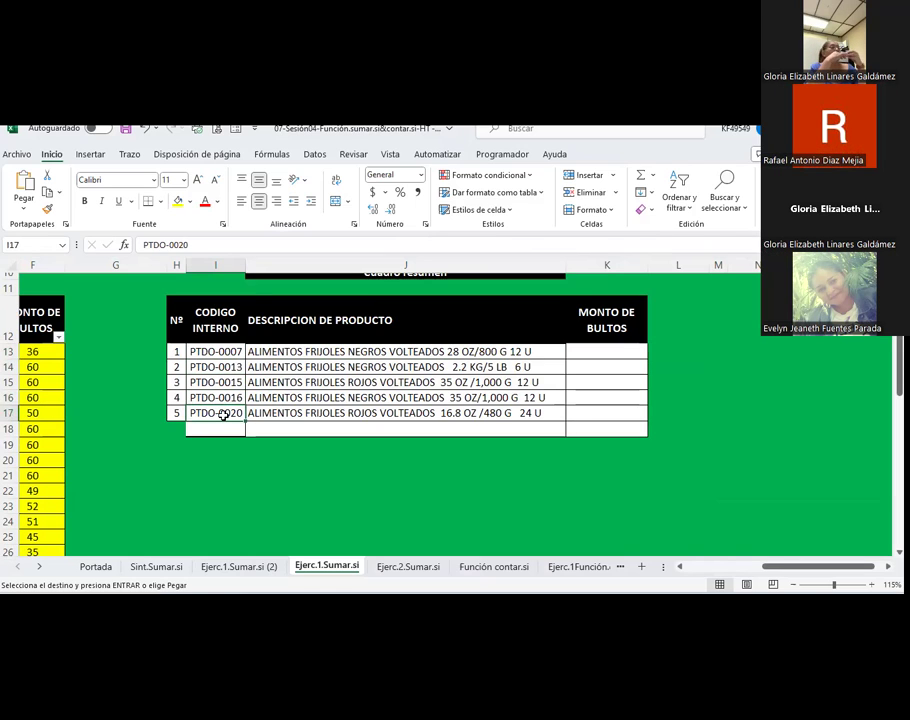
{"action": "left_click", "coordinate": [575, 350]}
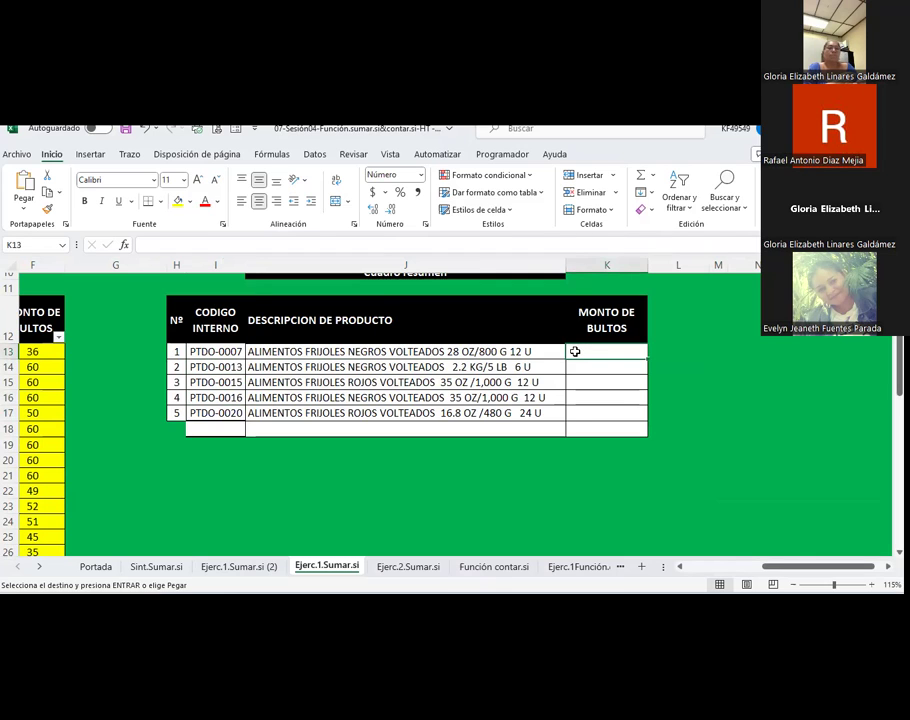
Insert the SUMAR.SI function into K13 by searching 'sumar.'
{"action": "left_click", "coordinate": [124, 245]}
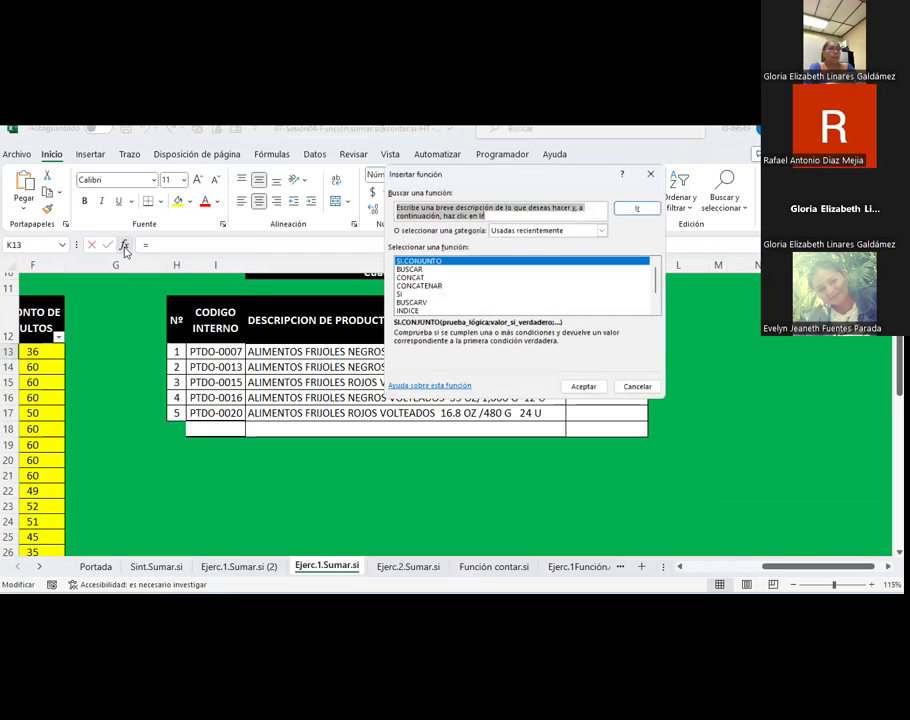
{"action": "scroll", "coordinate": [443, 307], "scroll_direction": "down", "scroll_amount": 1}
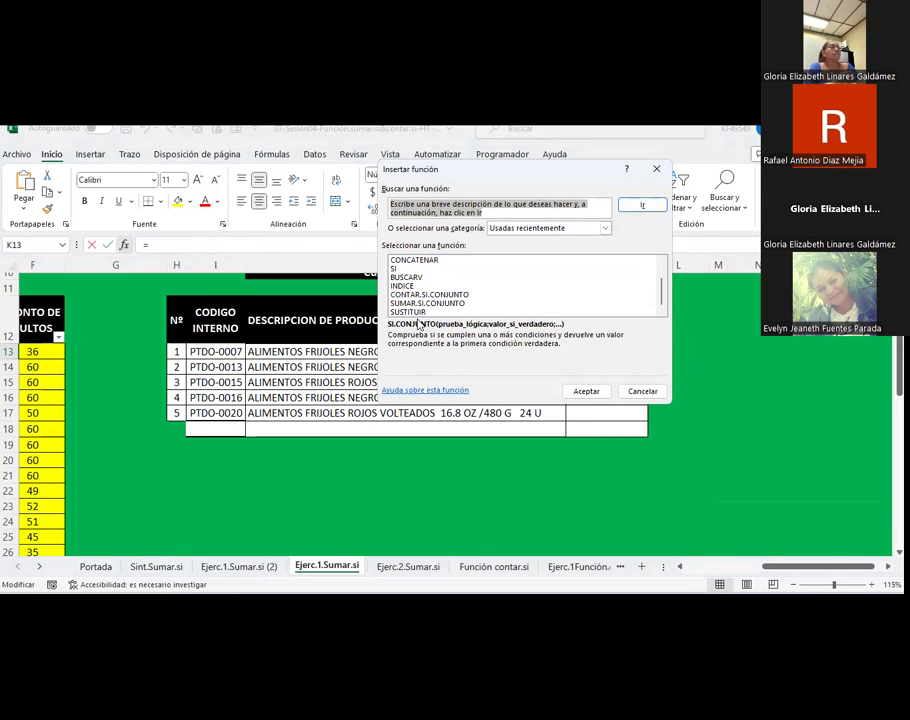
{"action": "type", "text": "sumar"}
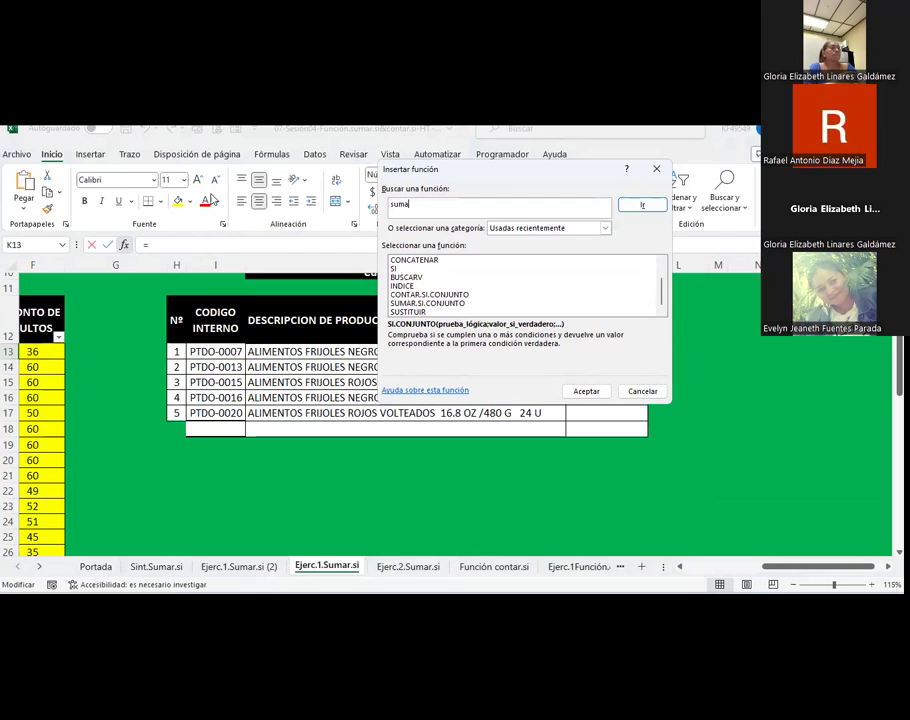
{"action": "type", "text": "."}
{"action": "left_click", "coordinate": [648, 207]}
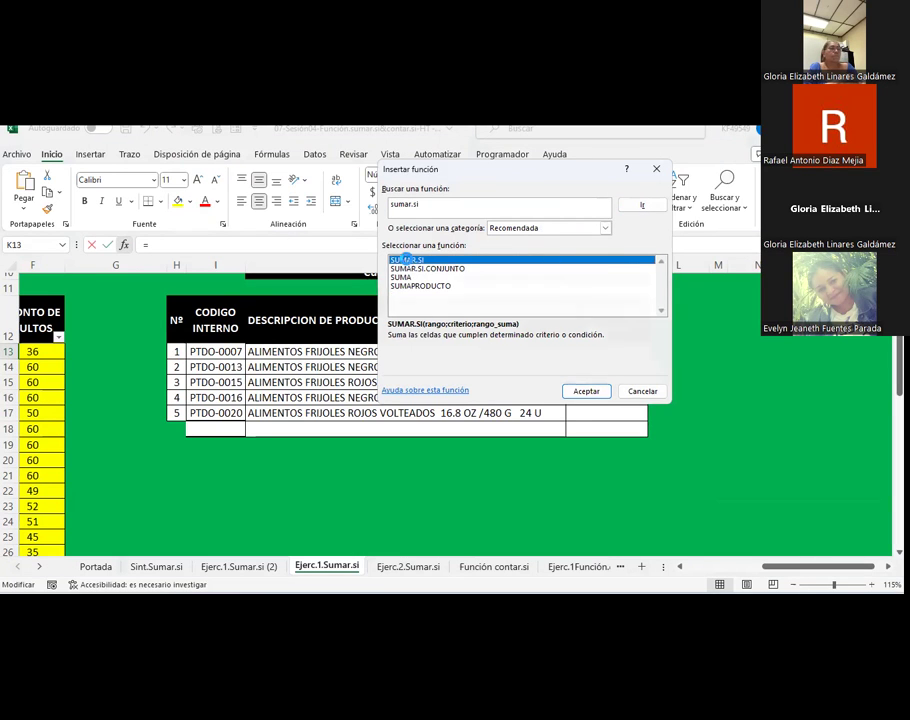
{"action": "double_click", "coordinate": [408, 261]}
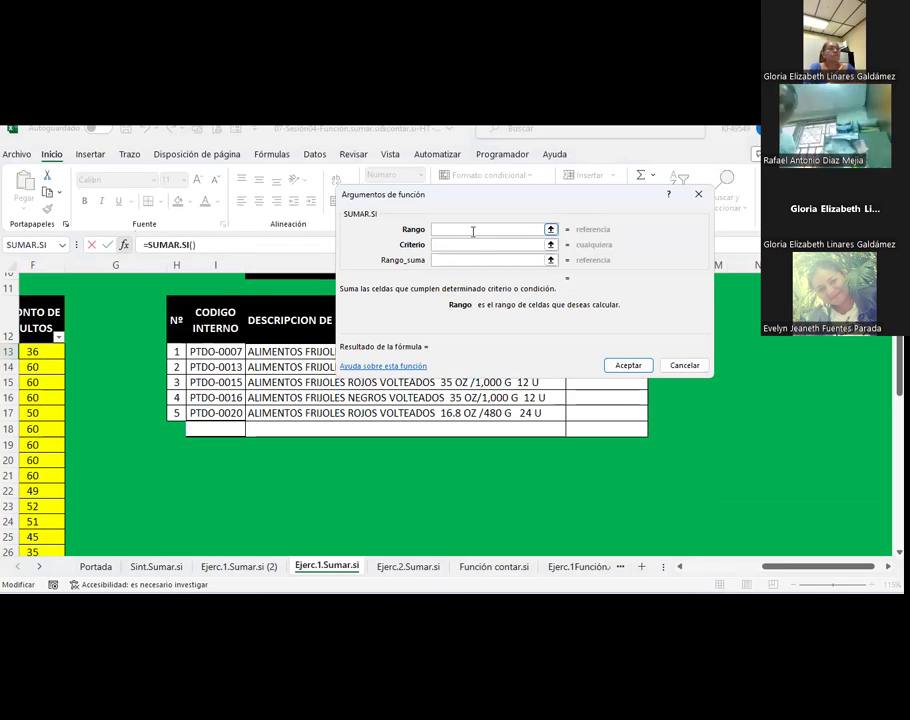
Set the SUMAR.SI Rango argument to the absolute range $D$13:$D$1000
{"action": "left_click", "coordinate": [447, 245]}
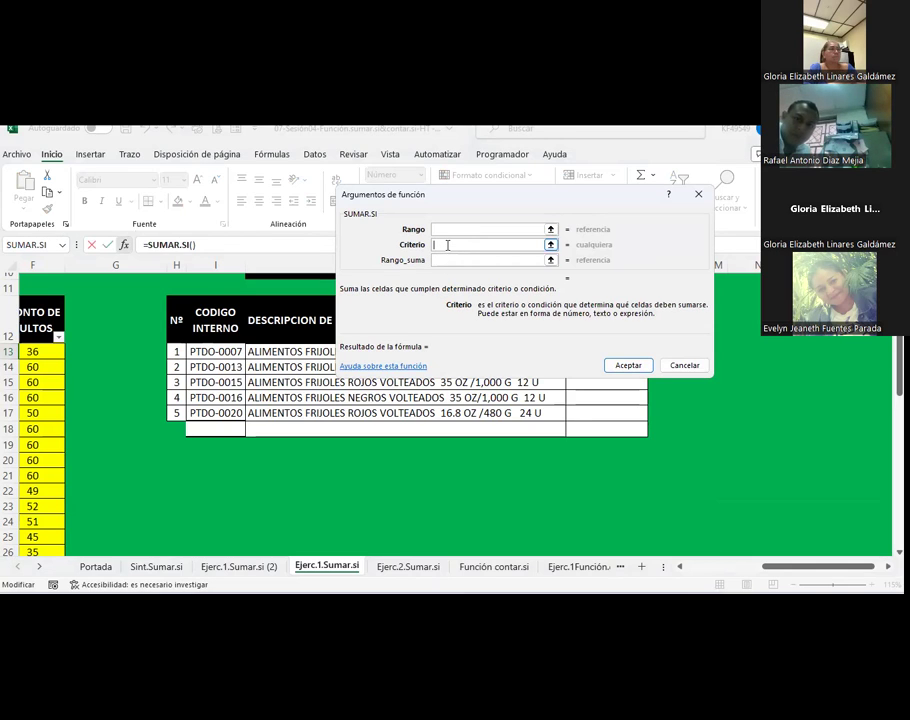
{"action": "left_click", "coordinate": [446, 230]}
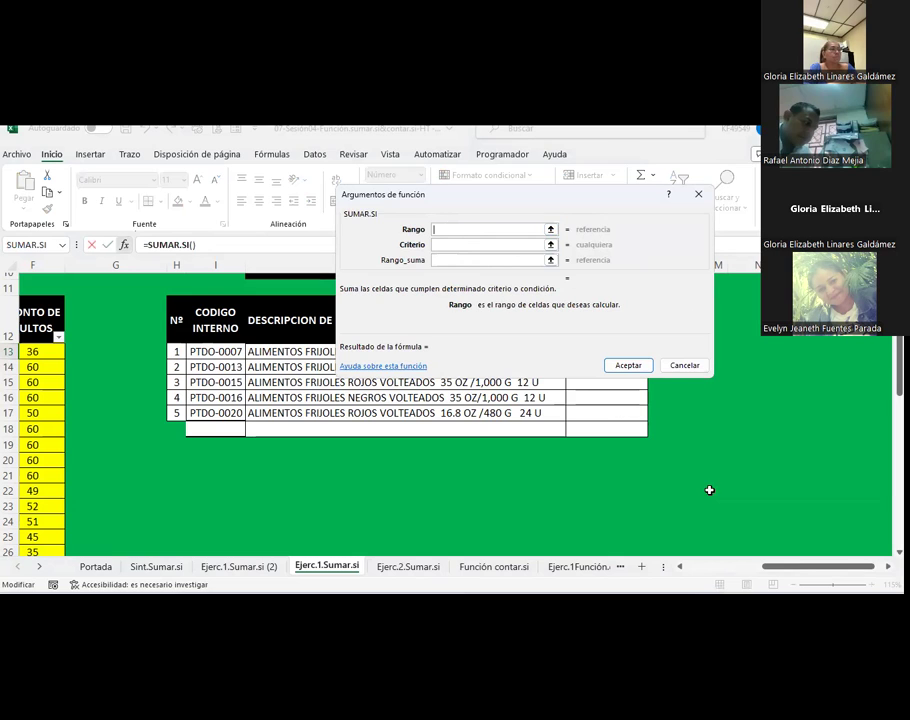
{"action": "left_click_drag", "start_coordinate": [799, 571], "coordinate": [724, 571]}
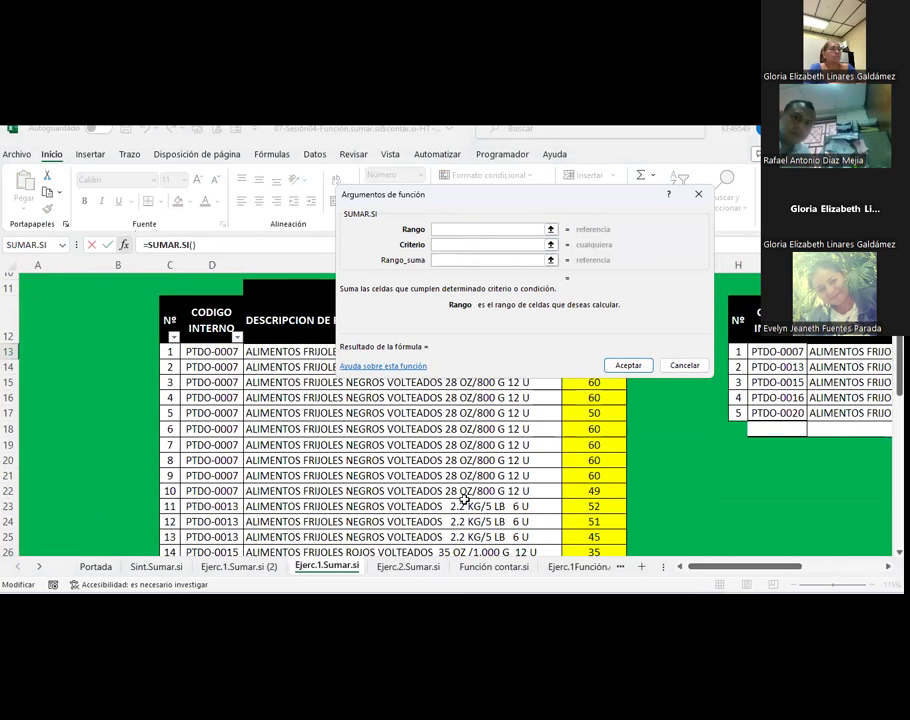
{"action": "left_click", "coordinate": [219, 351]}
{"action": "mouse_move", "coordinate": [219, 351]}
{"action": "left_mouse_down"}
{"action": "mouse_move", "coordinate": [240, 555]}
{"action": "mouse_move", "coordinate": [187, 532]}
{"action": "left_mouse_up"}
{"action": "scroll", "coordinate": [187, 532], "scroll_direction": "up", "scroll_amount": 10}
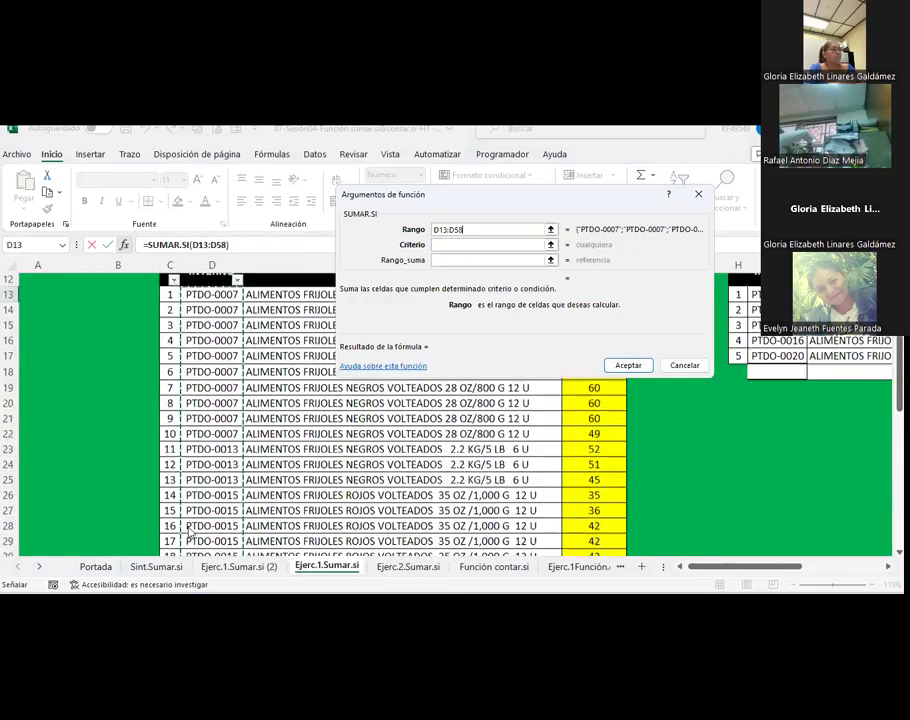
{"action": "scroll", "coordinate": [187, 532], "scroll_direction": "up", "scroll_amount": 1}
{"action": "left_click_drag", "start_coordinate": [209, 351], "coordinate": [207, 368]}
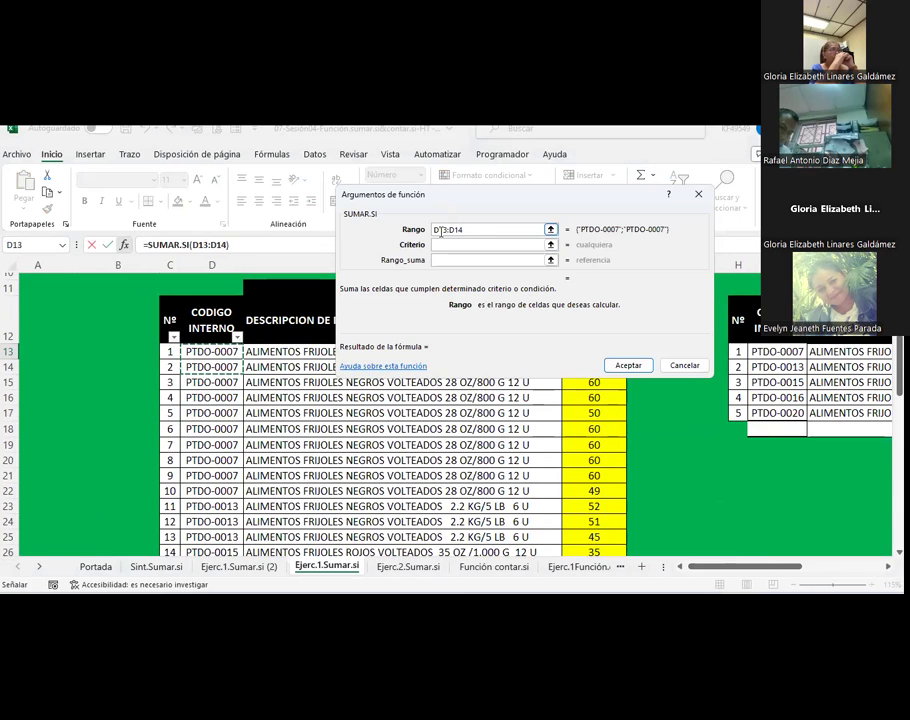
{"action": "key", "text": "F4"}
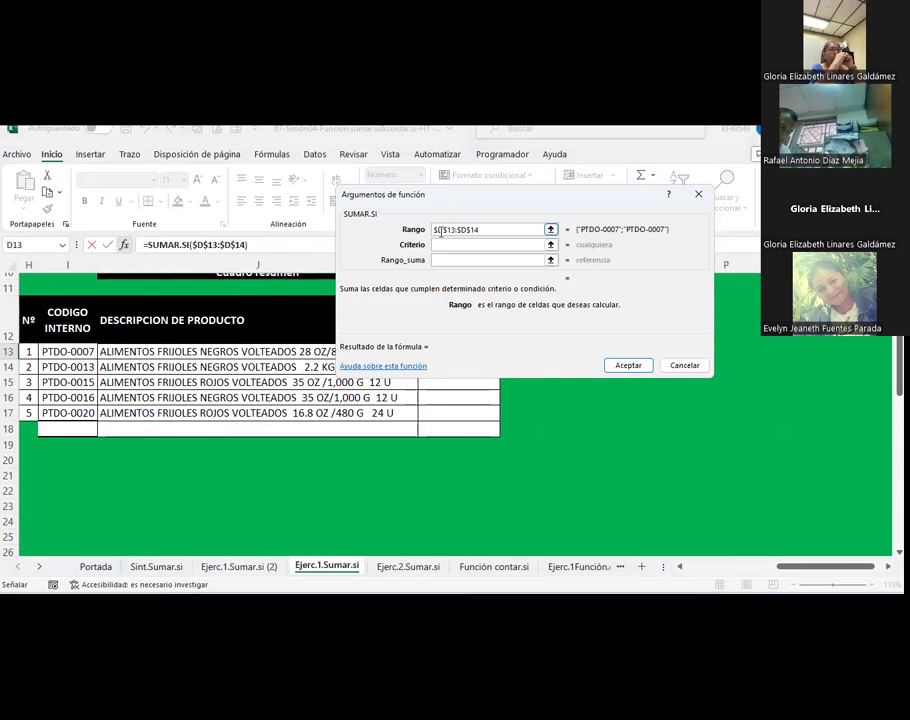
{"action": "key", "text": "BackSpace"}
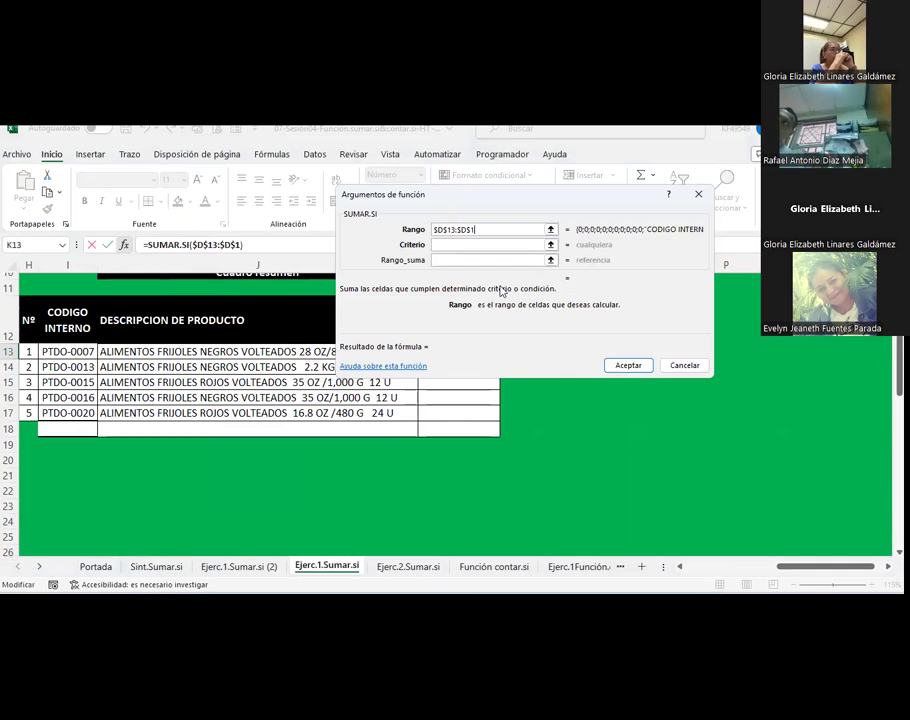
{"action": "type", "text": "000"}
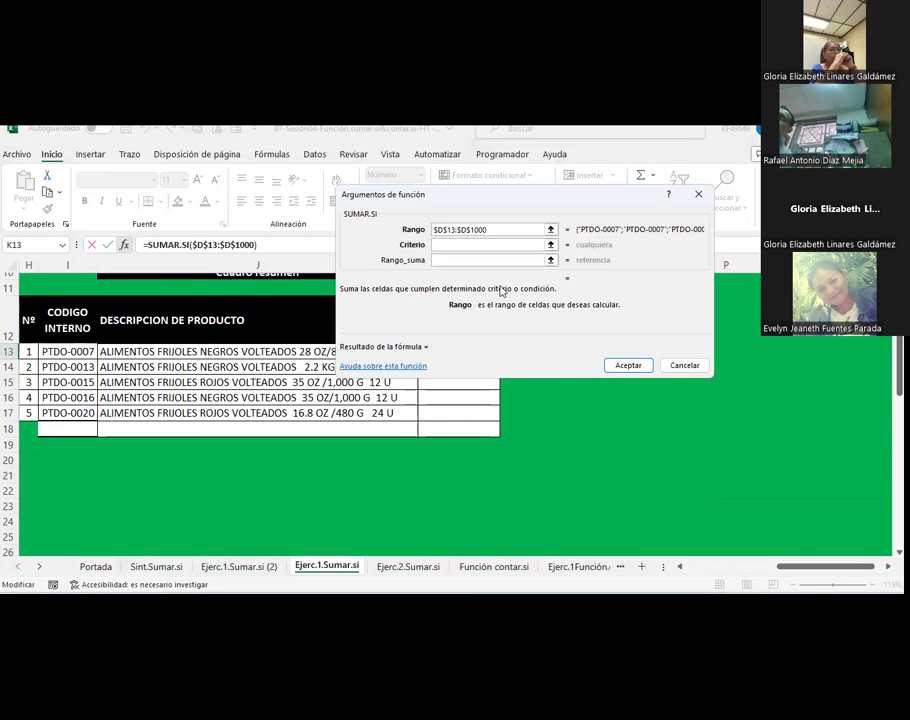
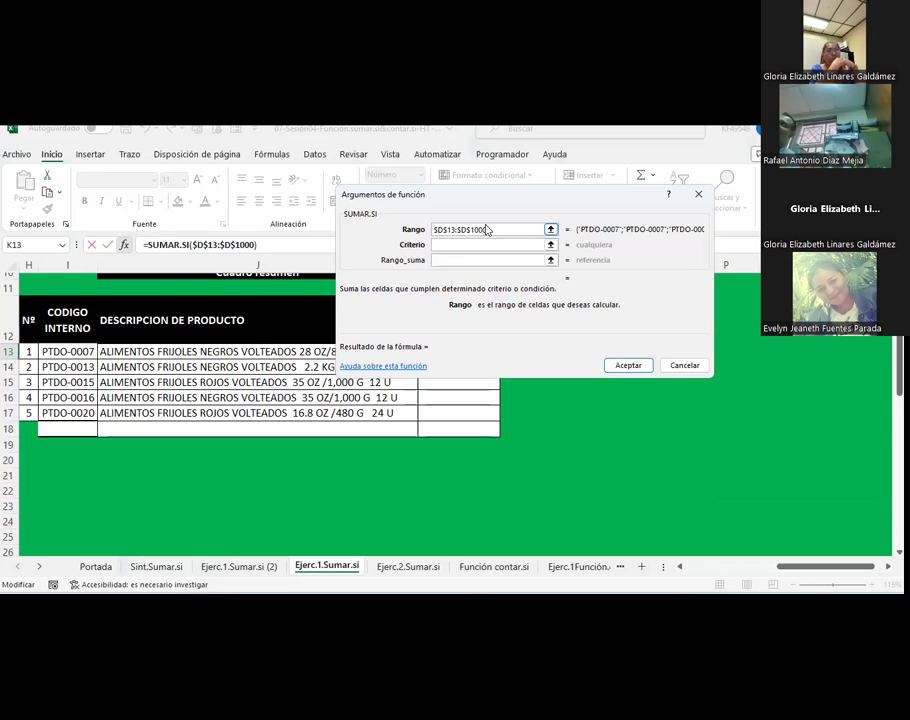
Set the SUMAR.SI criterion to cell I12 and select column F as the sum range
{"action": "key", "text": "Tab"}
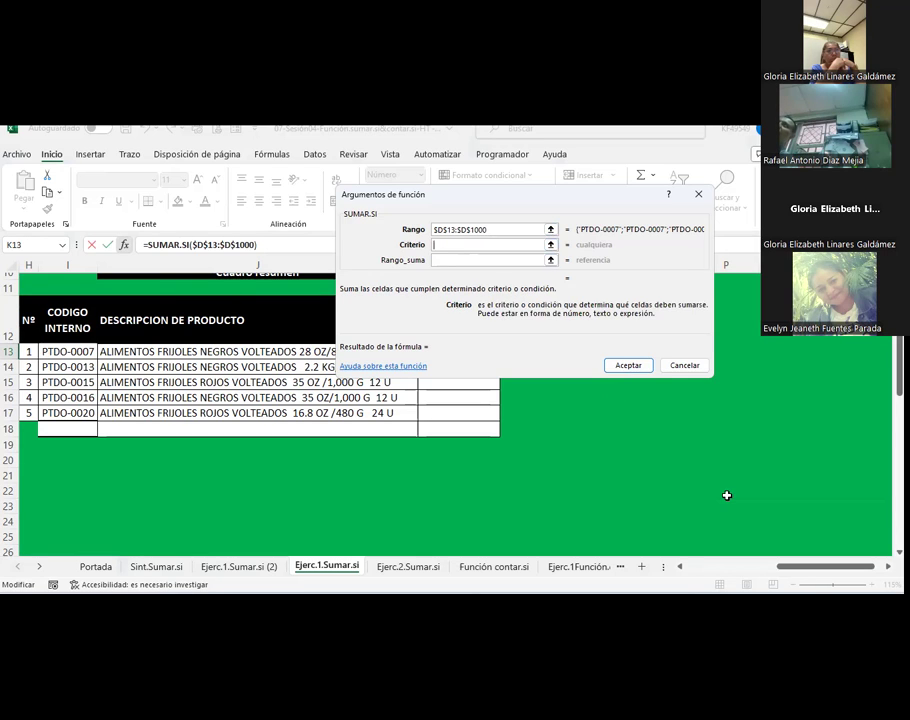
{"action": "scroll", "coordinate": [810, 571], "scroll_direction": "left", "scroll_amount": 2}
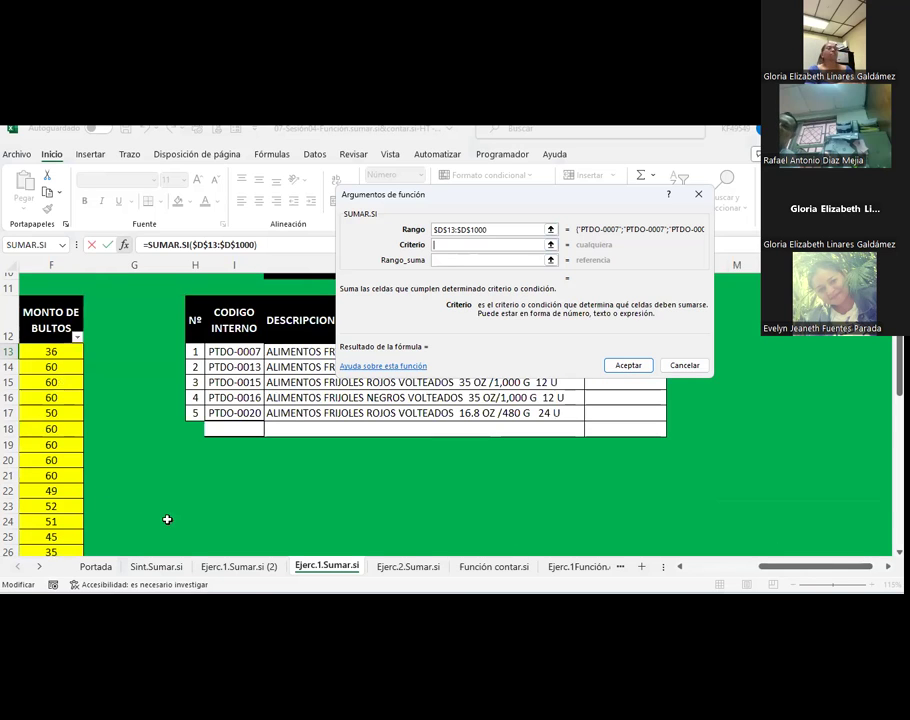
{"action": "left_click", "coordinate": [226, 343]}
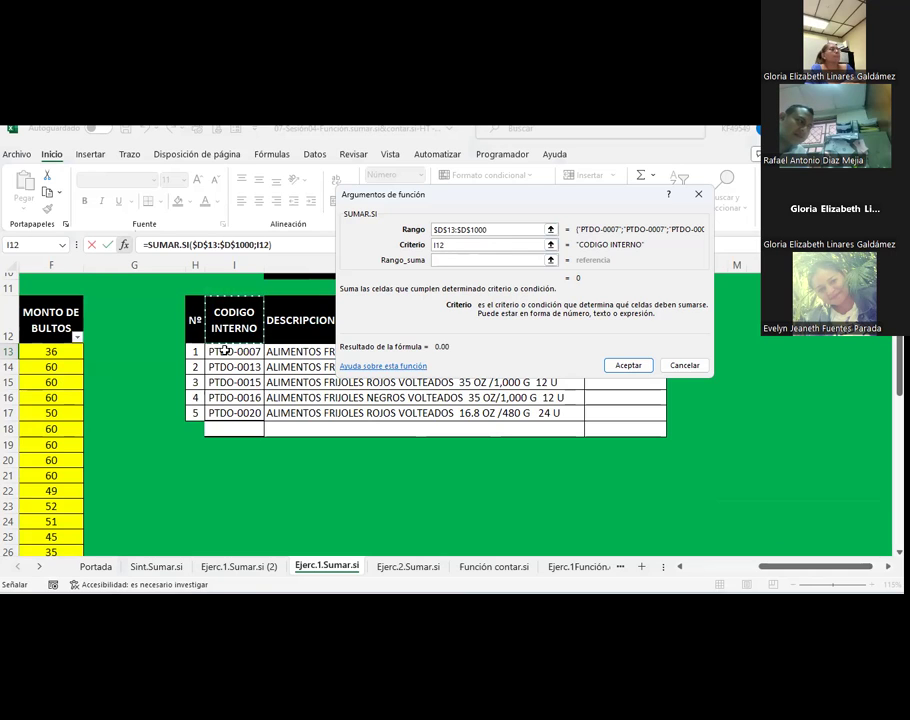
{"action": "left_click", "coordinate": [458, 259]}
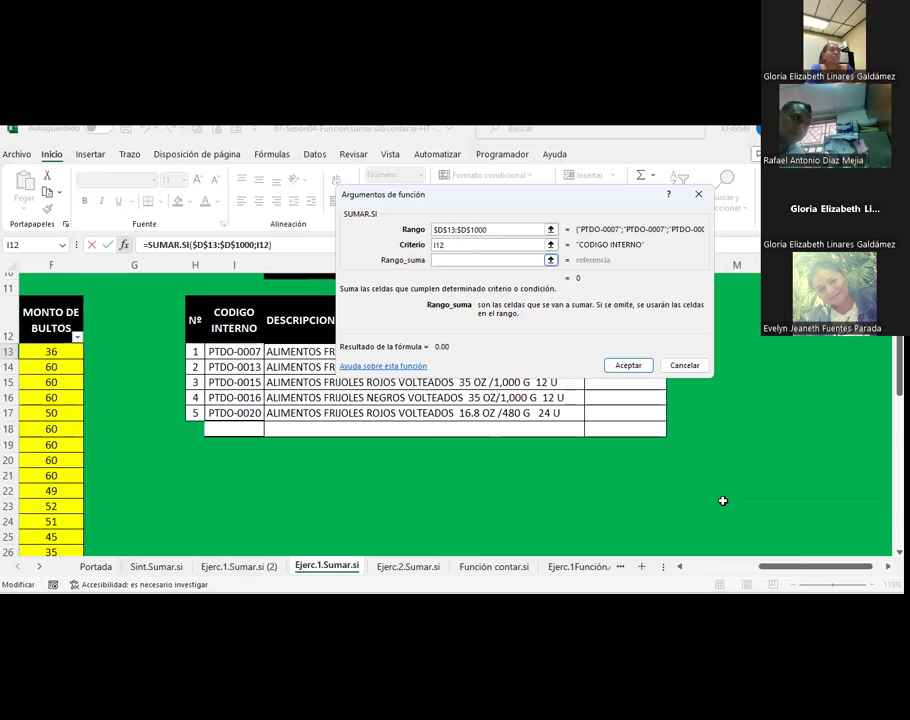
{"action": "left_click_drag", "start_coordinate": [799, 570], "coordinate": [773, 570]}
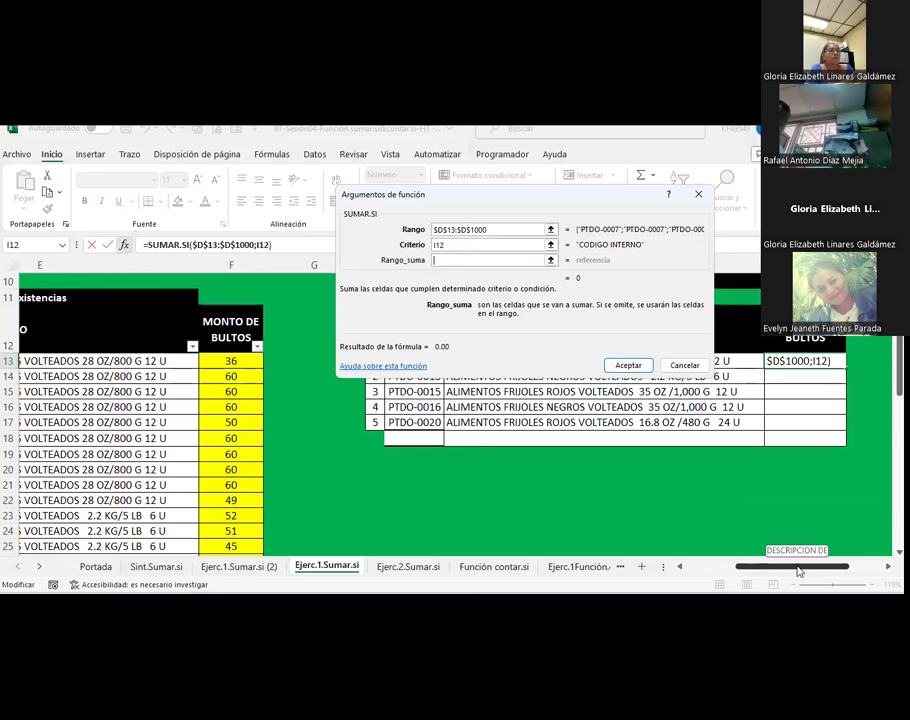
{"action": "mouse_move", "coordinate": [247, 361]}
{"action": "left_mouse_down"}
{"action": "mouse_move", "coordinate": [247, 383]}
{"action": "mouse_move", "coordinate": [242, 370]}
{"action": "left_mouse_up"}
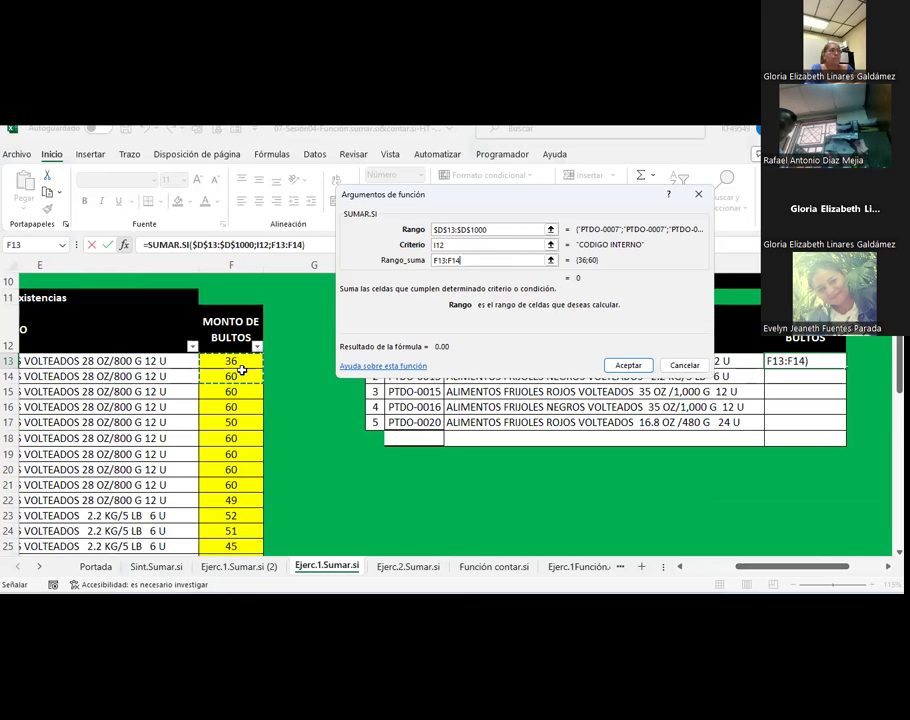
Make the sum range absolute and extend the range limits to row 1000
{"action": "key", "text": "F4"}
{"action": "key", "text": "BackSpace"}
{"action": "type", "text": "000"}
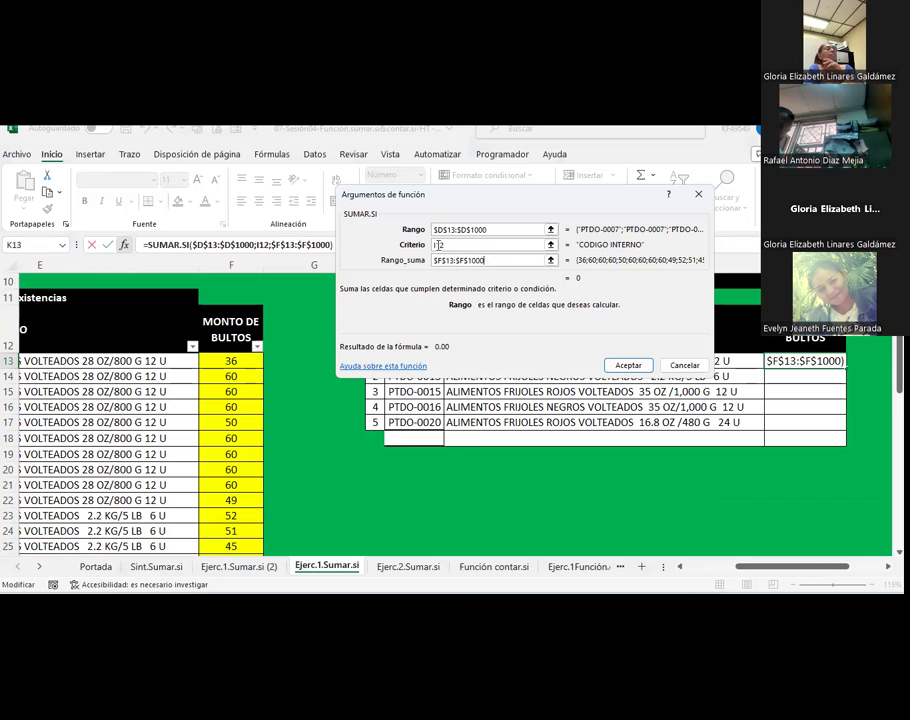
{"action": "double_click", "coordinate": [473, 229]}
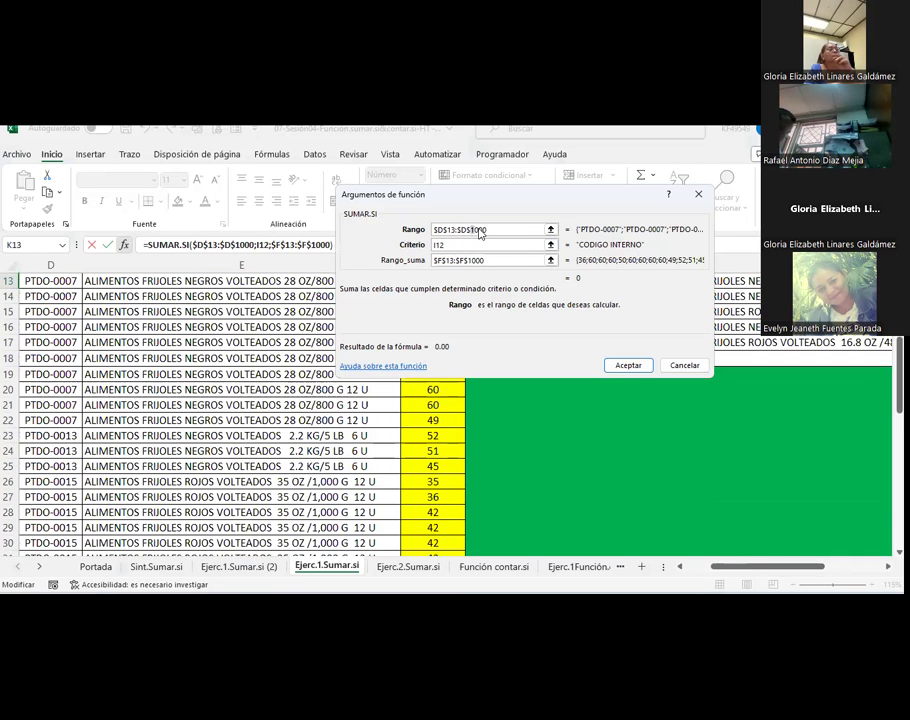
{"action": "double_click", "coordinate": [476, 260]}
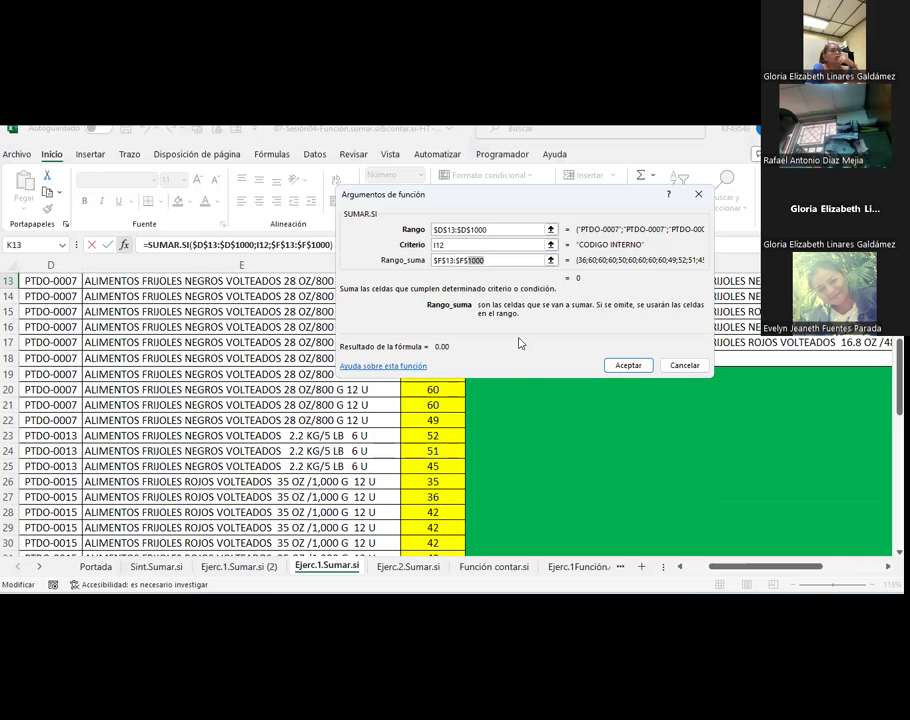
{"action": "scroll", "coordinate": [526, 367], "scroll_direction": "up", "scroll_amount": 2}
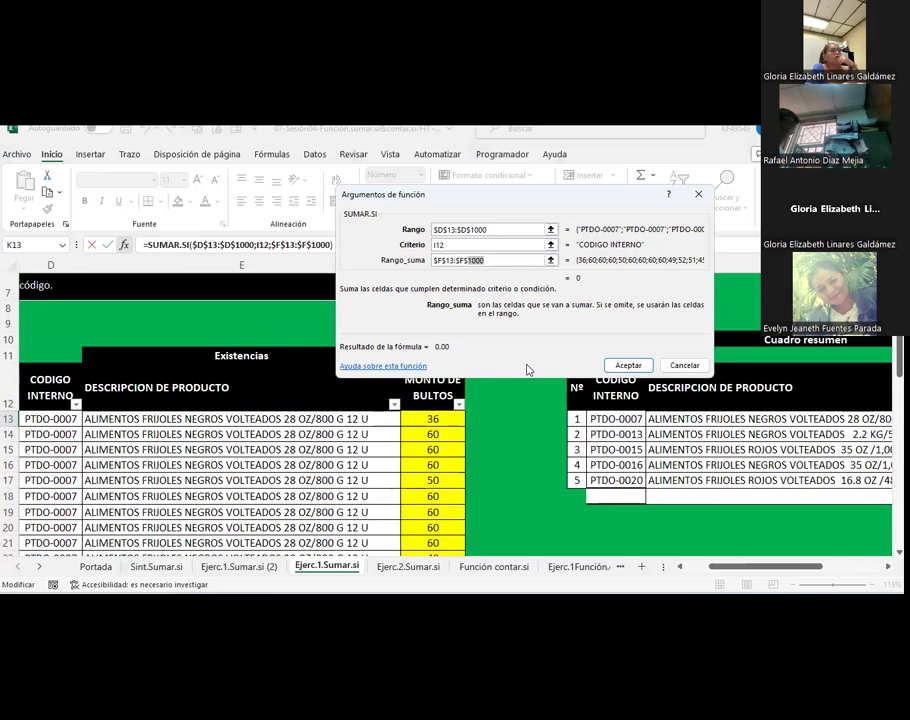
{"action": "scroll", "coordinate": [528, 370], "scroll_direction": "up", "scroll_amount": 1}
{"action": "scroll", "coordinate": [526, 390], "scroll_direction": "down", "scroll_amount": 1}
Correct the invalid sum range entry so it reads $F$13:$F$1000
{"action": "left_click", "coordinate": [524, 409]}
{"action": "key", "text": "shift+Tab"}
{"action": "left_click", "coordinate": [472, 260]}
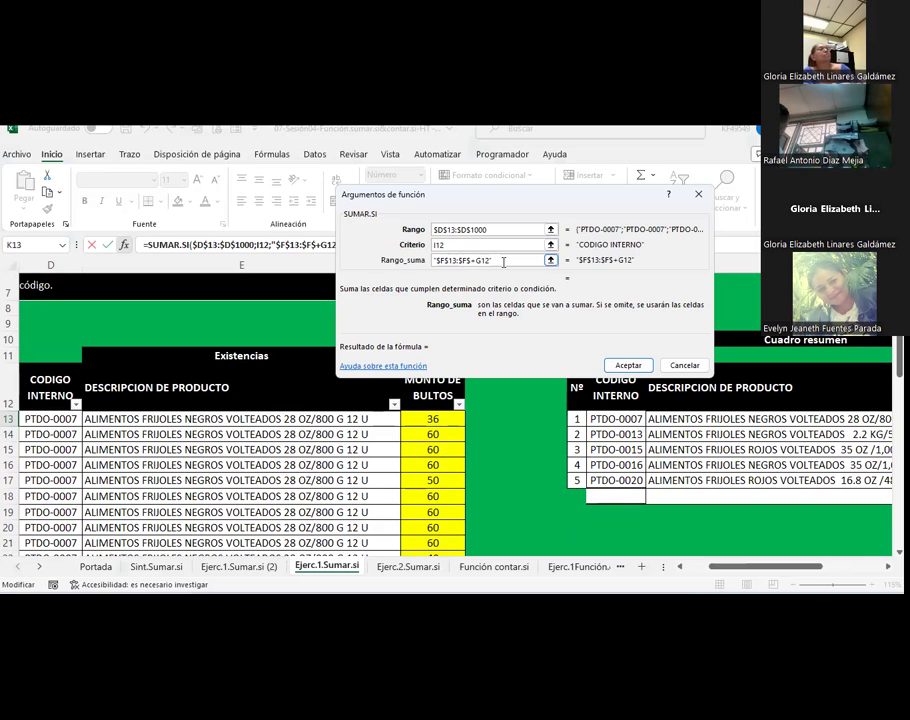
{"action": "key", "text": "BackSpace"}
{"action": "key", "text": "BackSpace"}
{"action": "key", "text": "BackSpace"}
{"action": "key", "text": "BackSpace"}
{"action": "type", "text": "1000"}
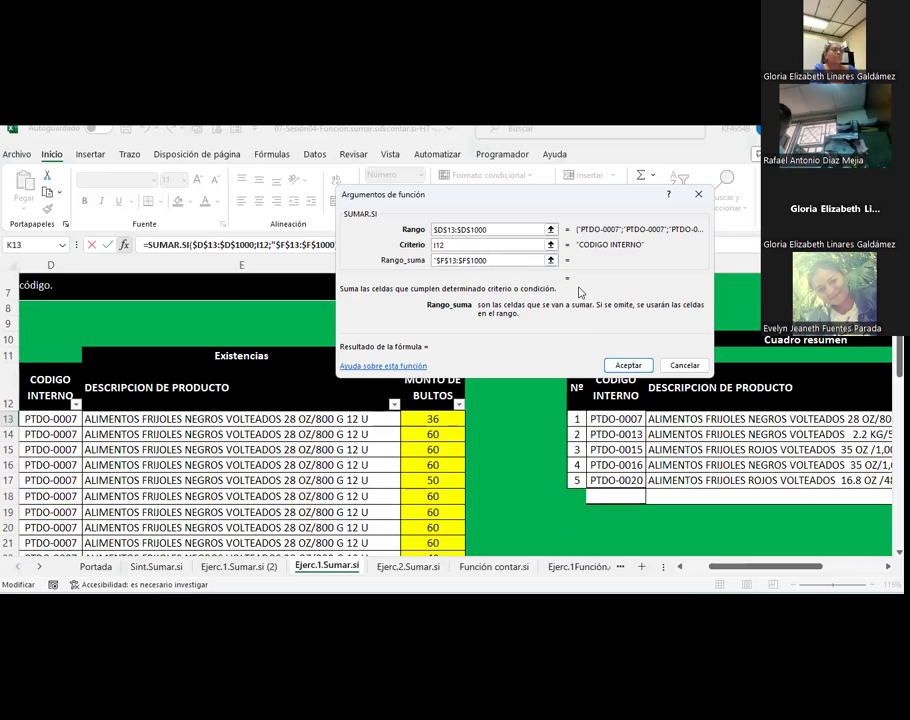
{"action": "left_click", "coordinate": [469, 244]}
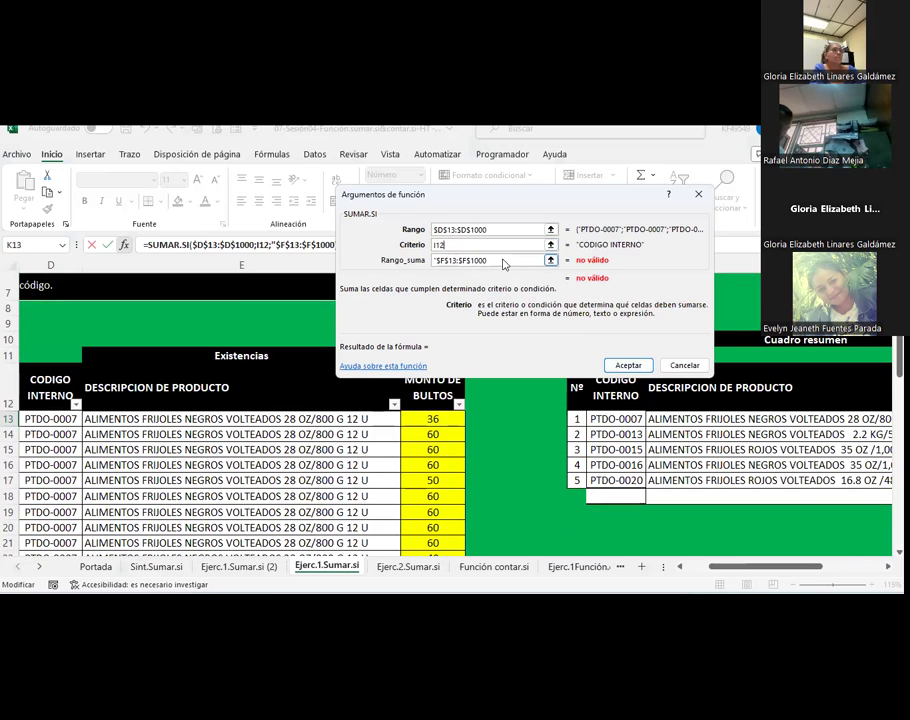
{"action": "left_click", "coordinate": [503, 260]}
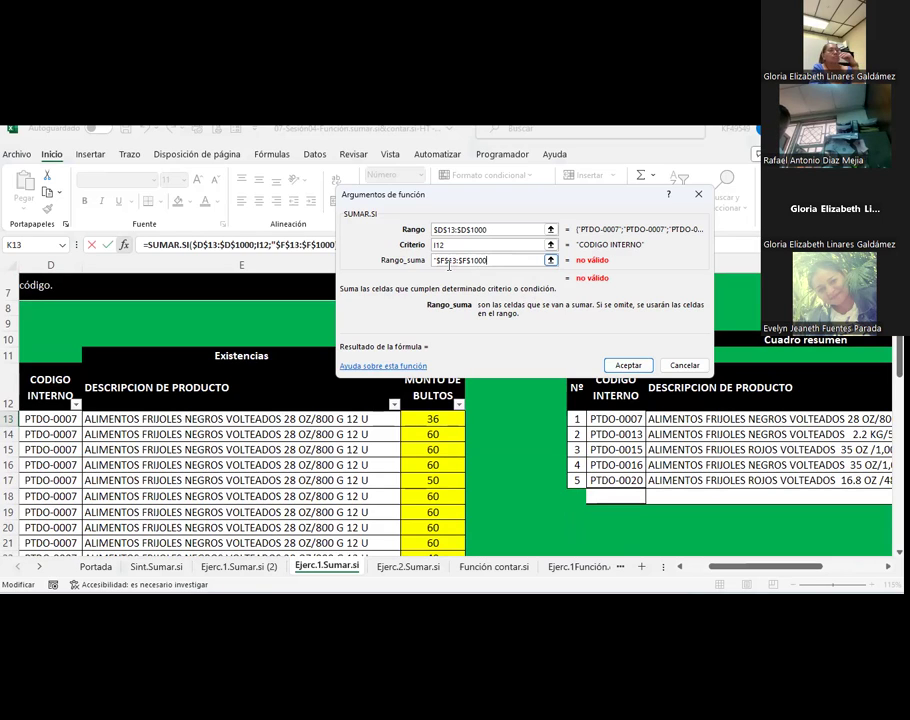
{"action": "key", "text": "BackSpace"}
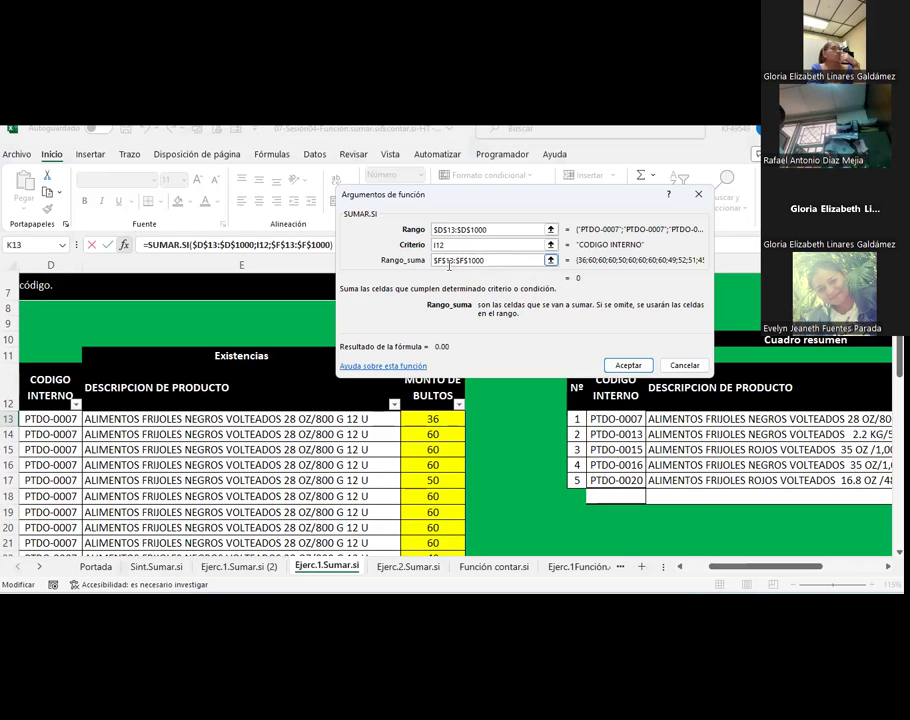
Confirm the formula into K13 and compare inventory codes with the summary table
{"action": "left_click", "coordinate": [628, 366]}
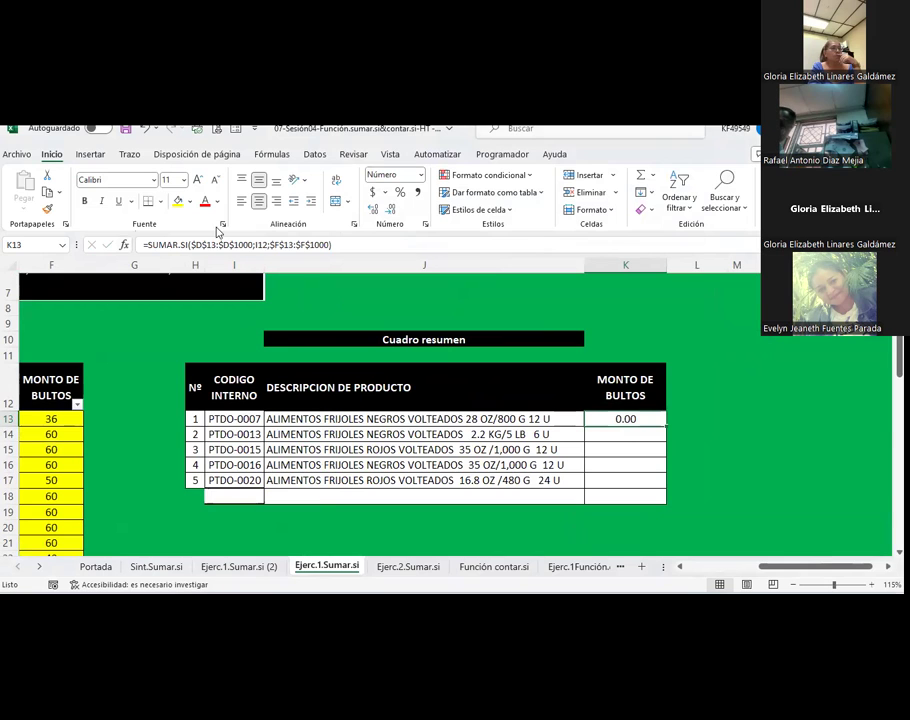
{"action": "left_click_drag", "start_coordinate": [825, 567], "coordinate": [769, 567]}
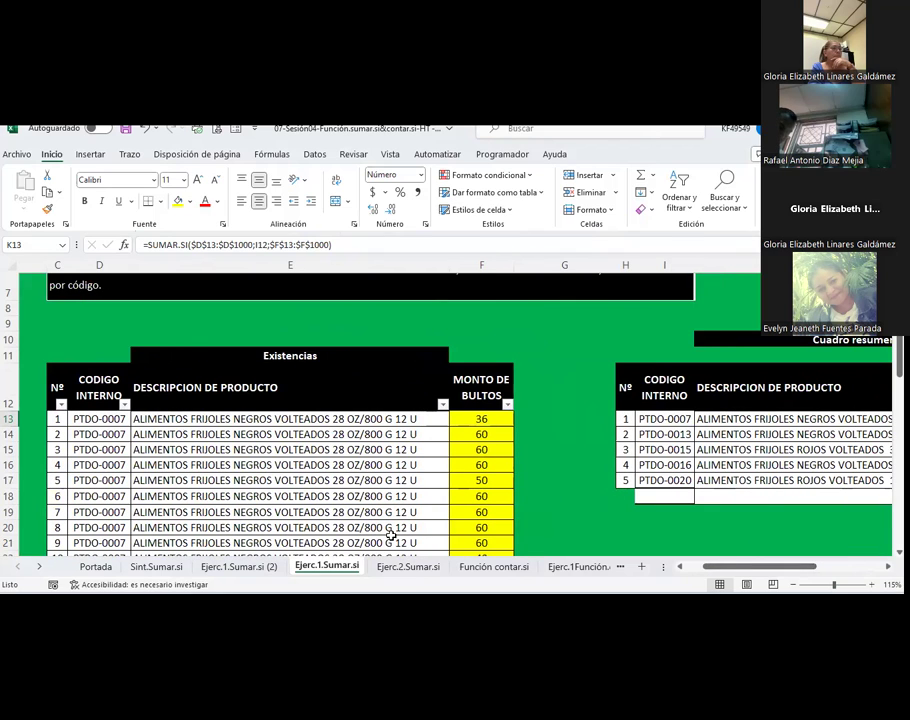
{"action": "left_click", "coordinate": [99, 449]}
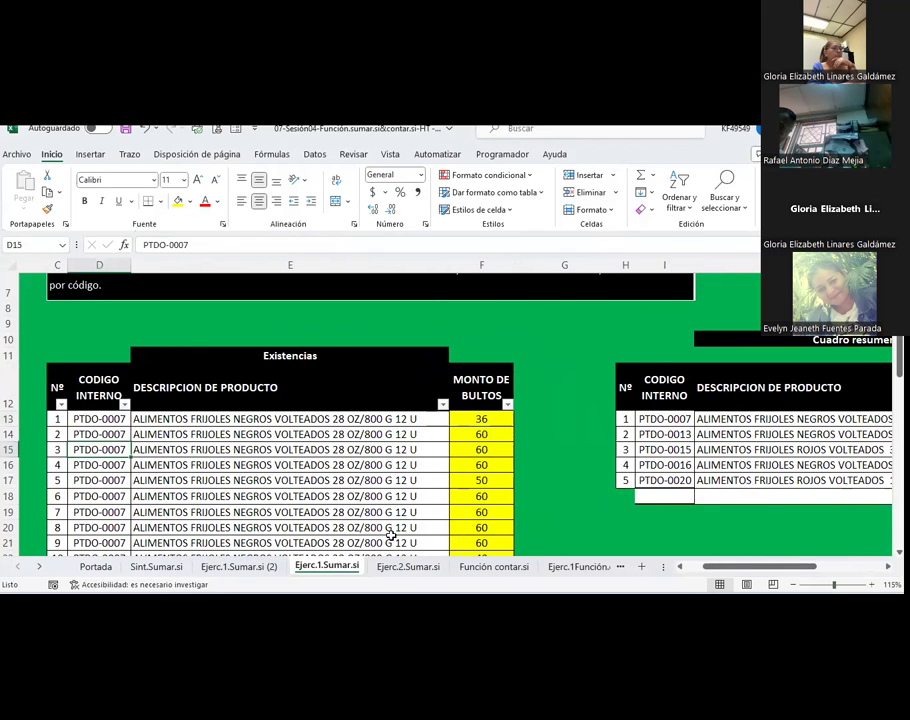
{"action": "left_click", "coordinate": [660, 418]}
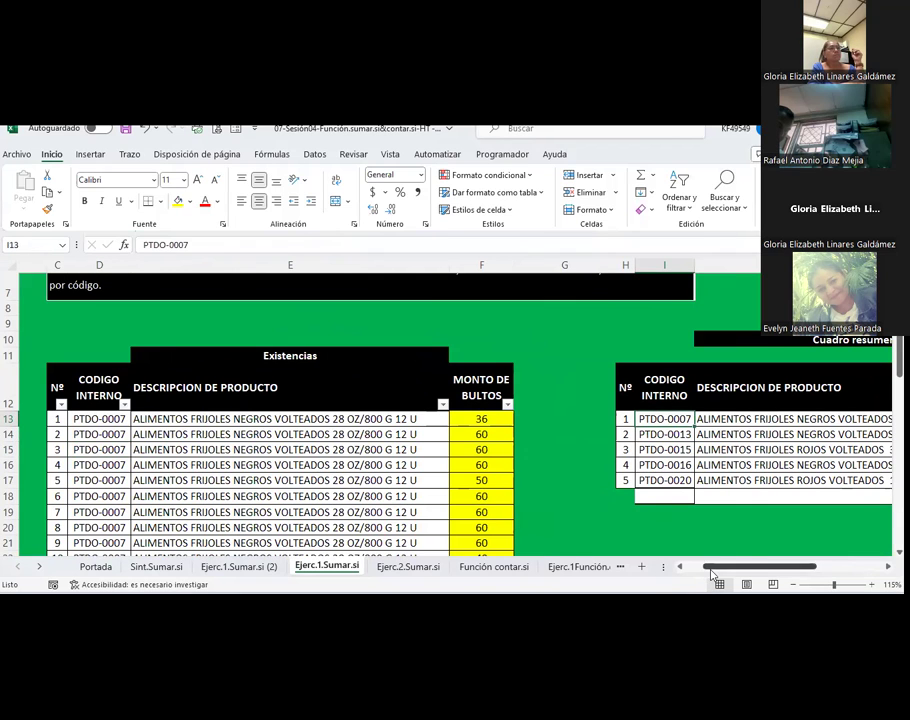
{"action": "left_click_drag", "start_coordinate": [712, 567], "coordinate": [757, 568]}
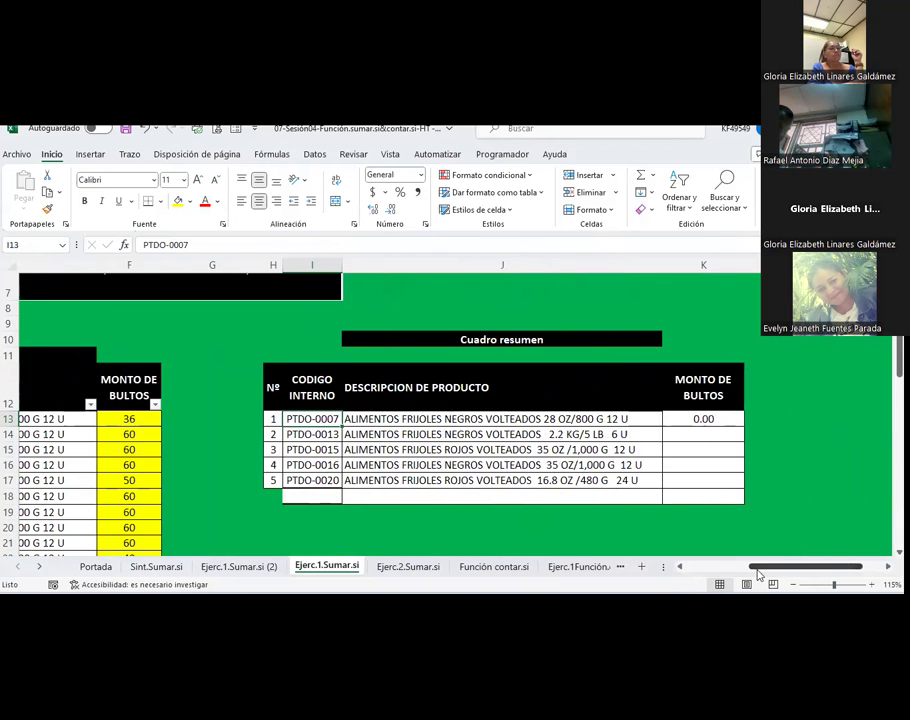
{"action": "left_click", "coordinate": [703, 418]}
Edit K13's SUMAR.SI, replacing criterion I12 with I13 so it shows 555.00
{"action": "key", "text": "F2"}
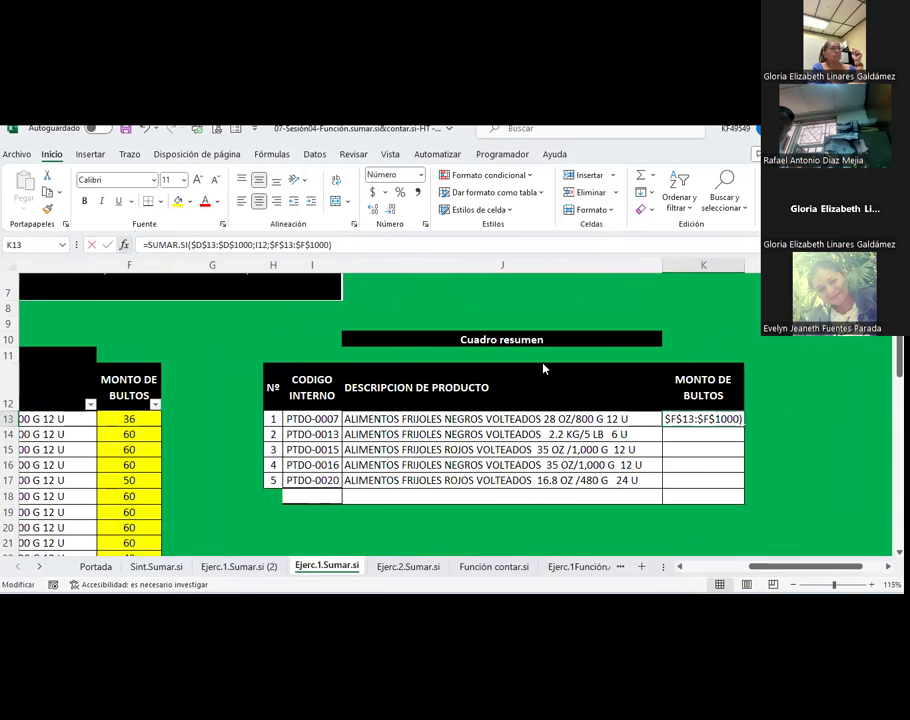
{"action": "left_click", "coordinate": [124, 244]}
{"action": "left_click", "coordinate": [533, 244]}
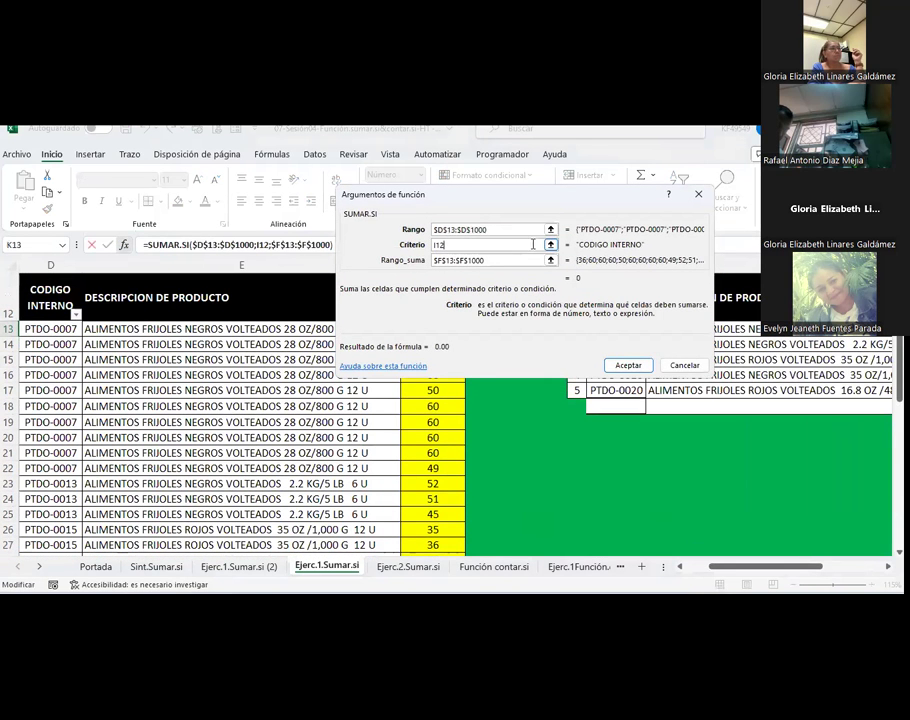
{"action": "left_click", "coordinate": [550, 245]}
{"action": "type", "text": "+"}
{"action": "left_click", "coordinate": [622, 328]}
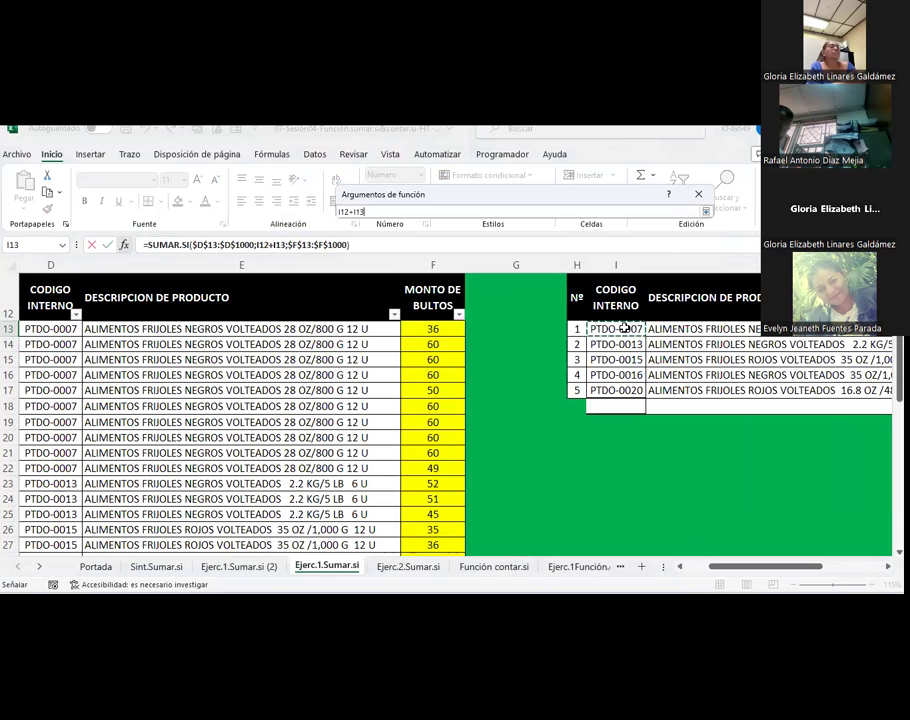
{"action": "key", "text": "BackSpace"}
{"action": "key", "text": "BackSpace"}
{"action": "key", "text": "BackSpace"}
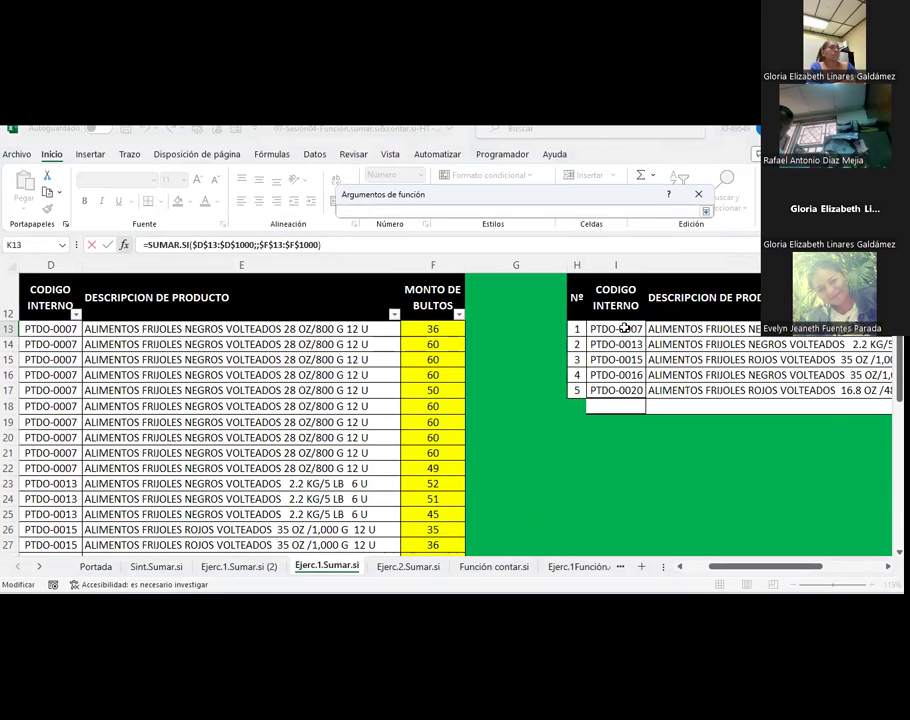
{"action": "left_click", "coordinate": [622, 328]}
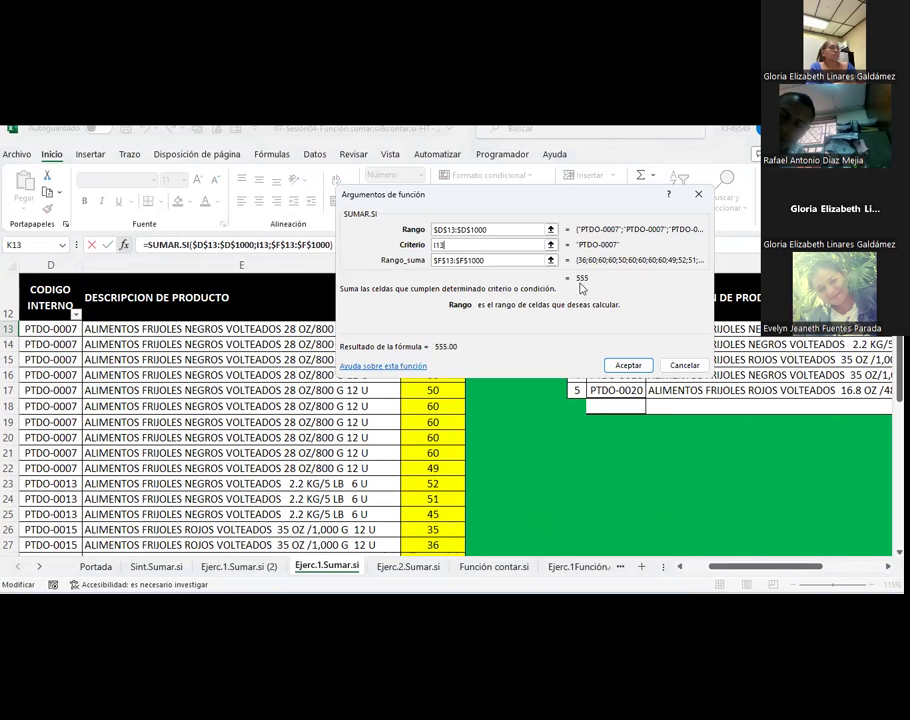
{"action": "left_click", "coordinate": [633, 367]}
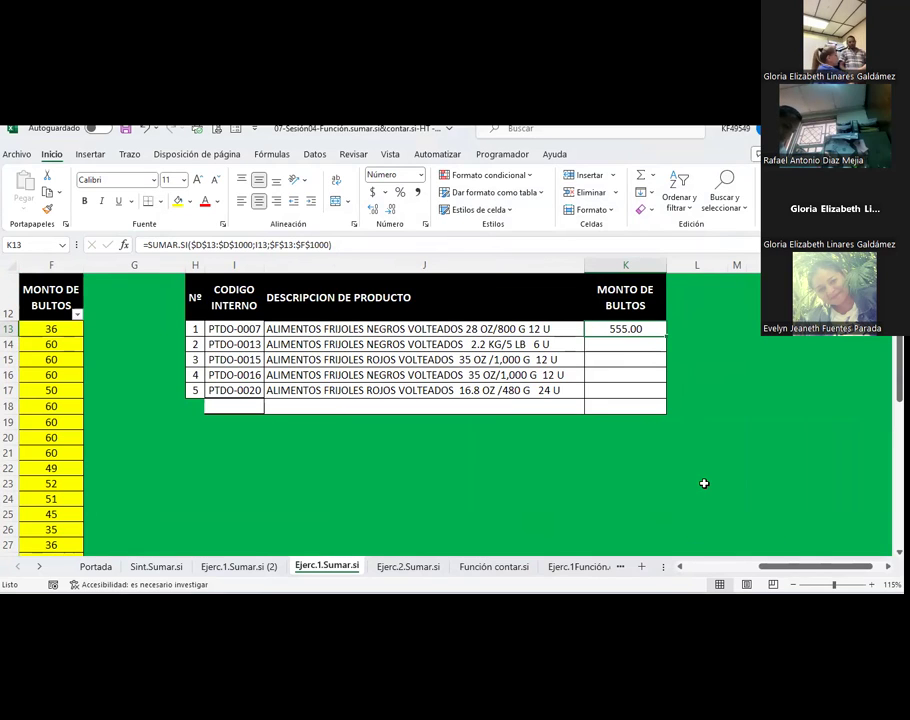
Filter CODIGO INTERNO to PTDO-0007 only and select its bultos values to verify the sum
{"action": "left_click_drag", "start_coordinate": [779, 572], "coordinate": [716, 576]}
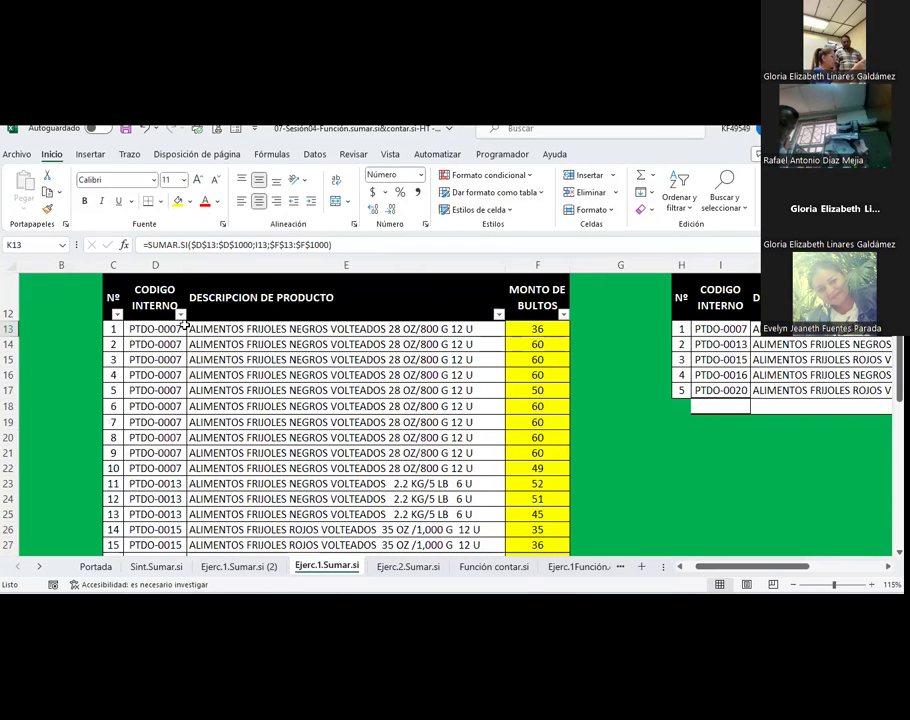
{"action": "left_click", "coordinate": [176, 313]}
{"action": "left_click", "coordinate": [55, 452]}
{"action": "left_click", "coordinate": [63, 466]}
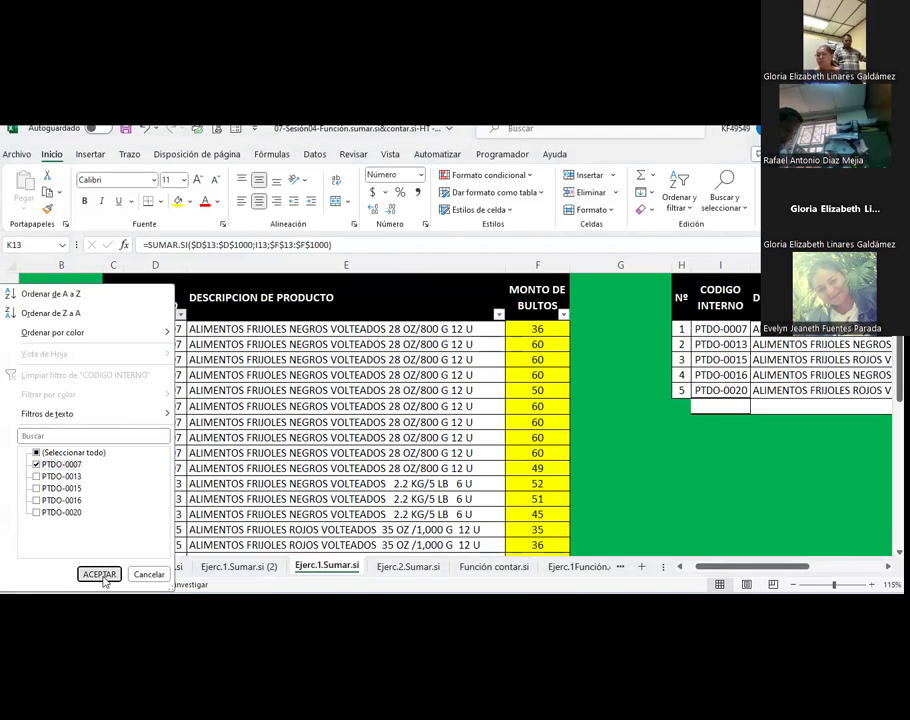
{"action": "left_click", "coordinate": [98, 574]}
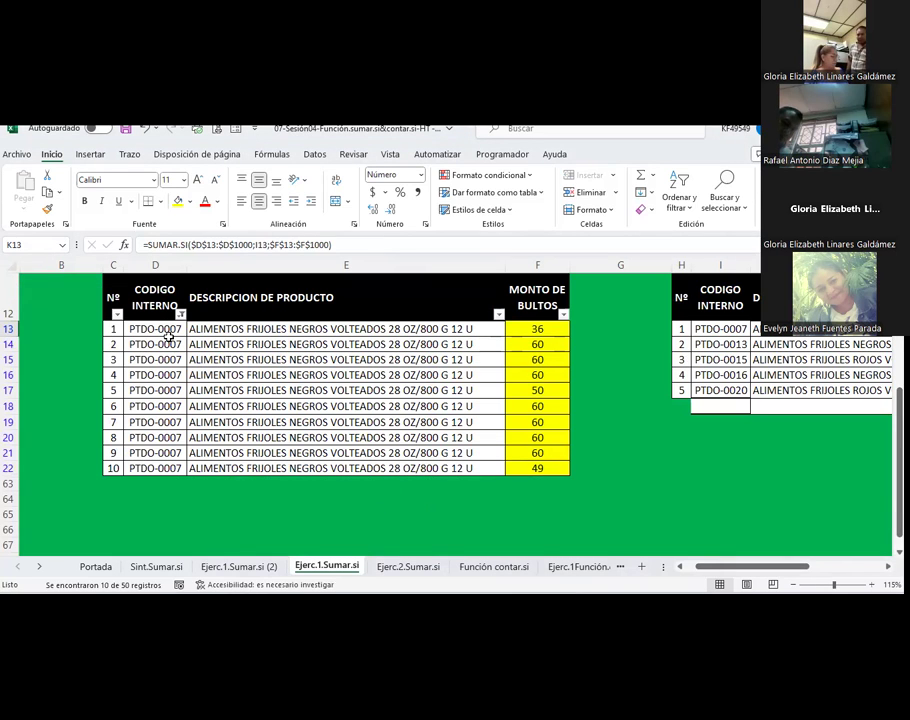
{"action": "left_click_drag", "start_coordinate": [536, 329], "coordinate": [547, 412]}
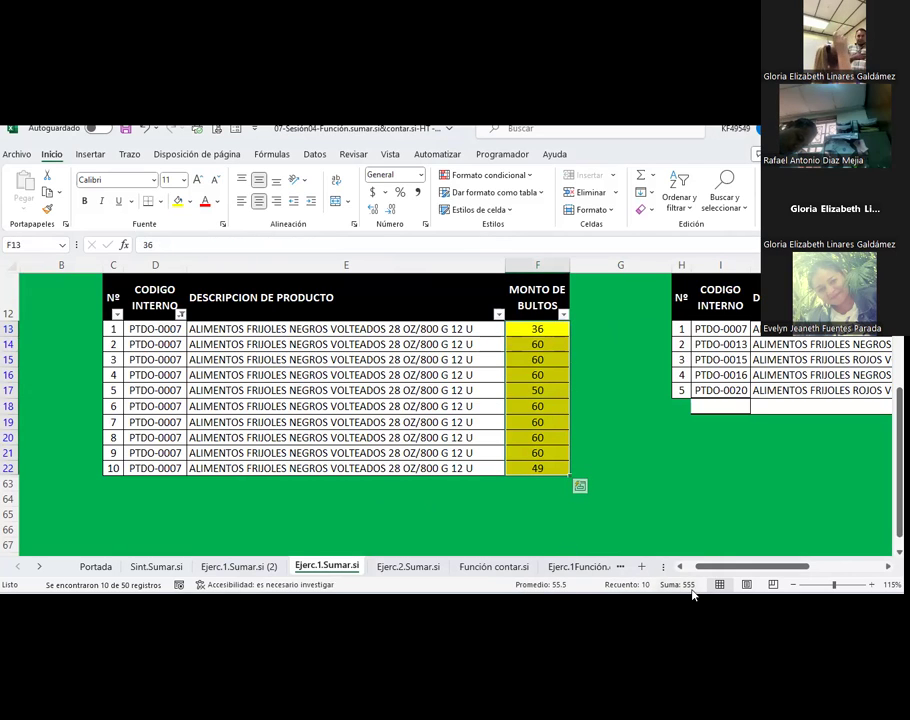
Clear the CODIGO INTERNO filter to show all rows, then select K13
{"action": "left_click_drag", "start_coordinate": [709, 569], "coordinate": [769, 567]}
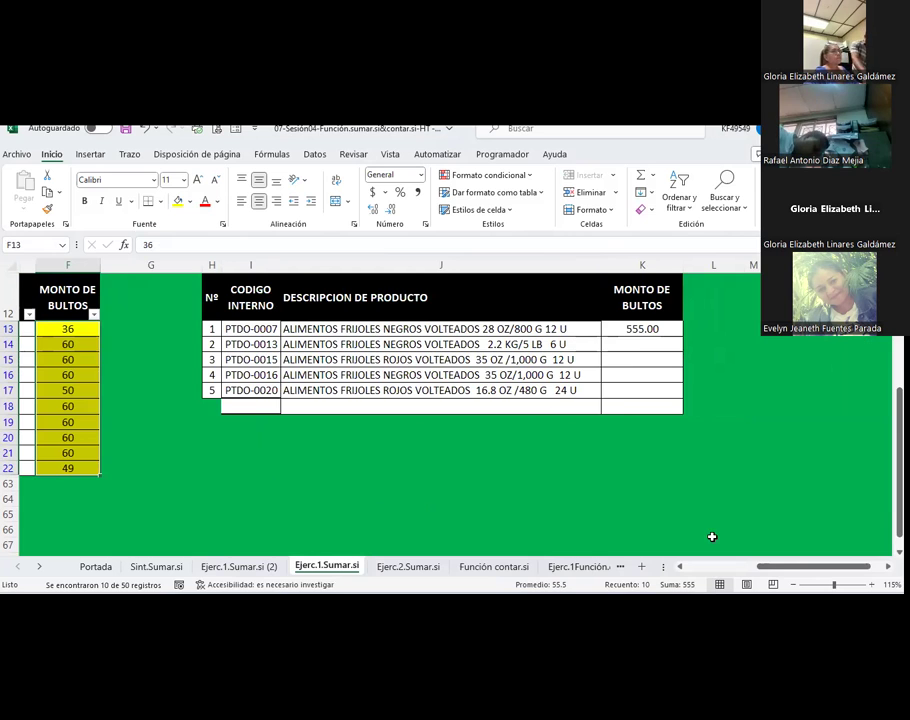
{"action": "left_click_drag", "start_coordinate": [782, 571], "coordinate": [729, 571]}
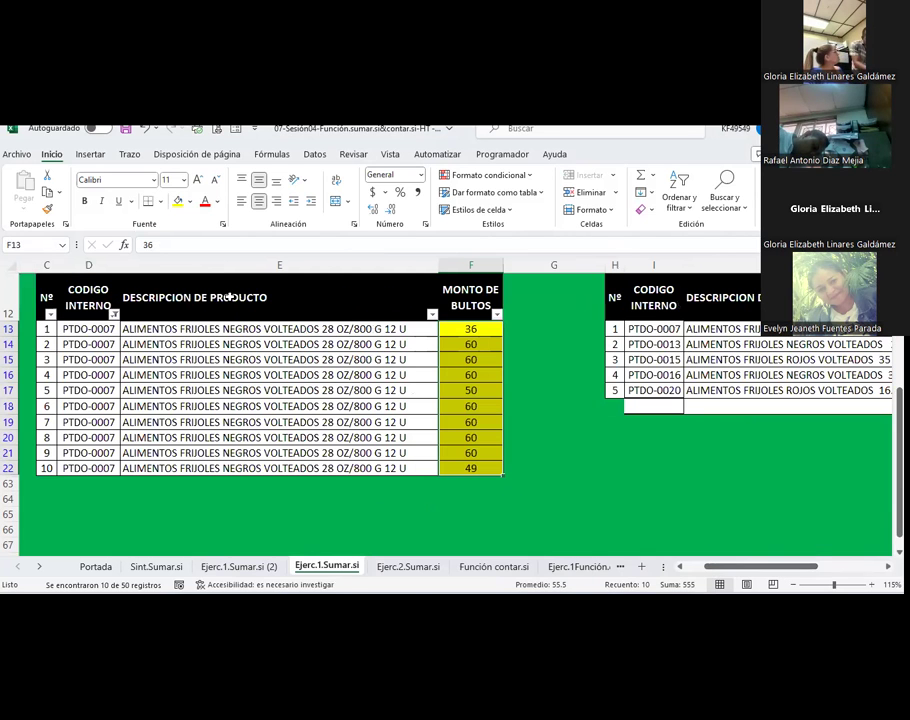
{"action": "left_click", "coordinate": [114, 314]}
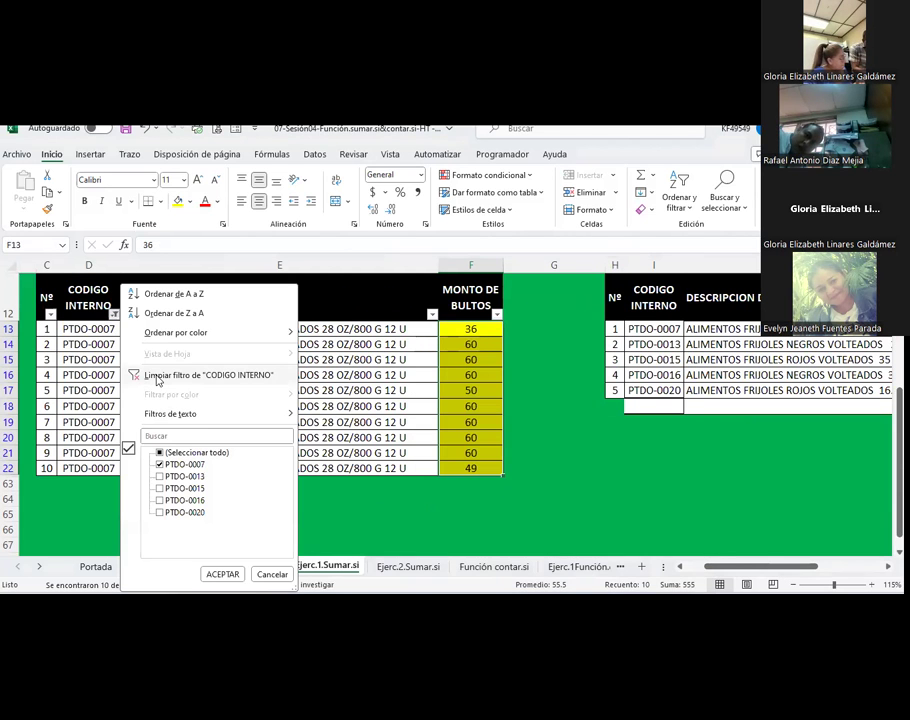
{"action": "left_click", "coordinate": [157, 376]}
{"action": "left_click_drag", "start_coordinate": [812, 568], "coordinate": [868, 571]}
{"action": "left_click", "coordinate": [645, 330]}
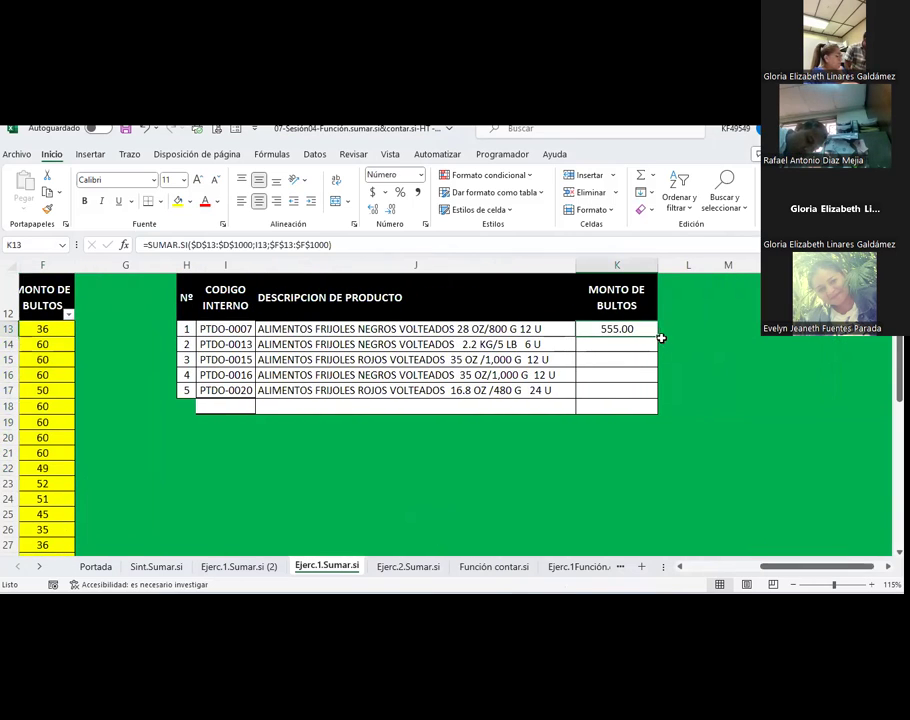
Fill the SUMAR.SI formula down to K17 and AutoSum K13:K17 in K18, giving 2,073.00
{"action": "left_click_drag", "start_coordinate": [661, 338], "coordinate": [653, 392]}
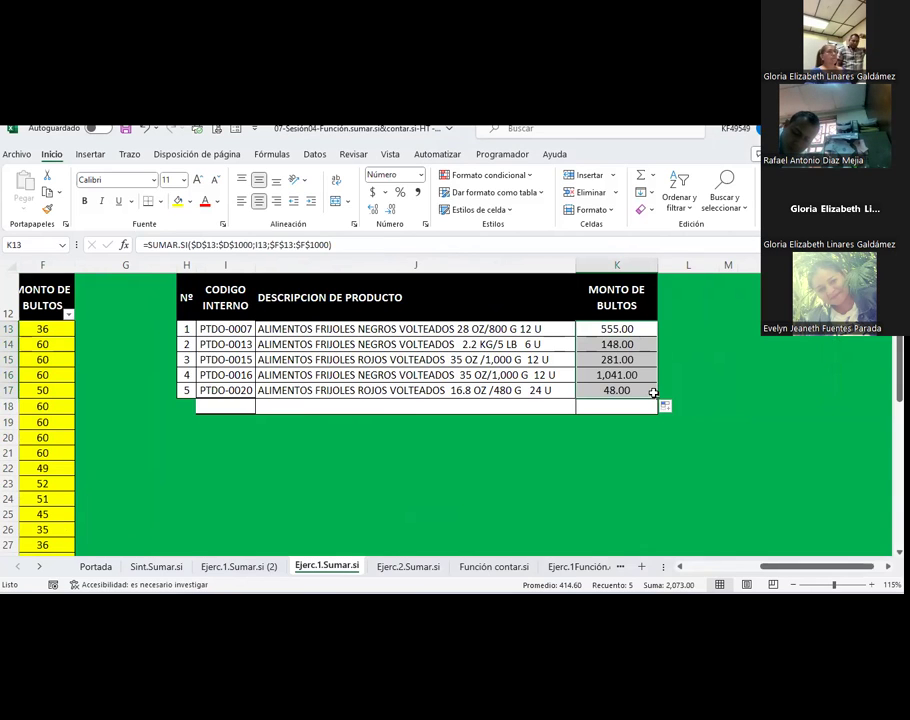
{"action": "left_click", "coordinate": [636, 406]}
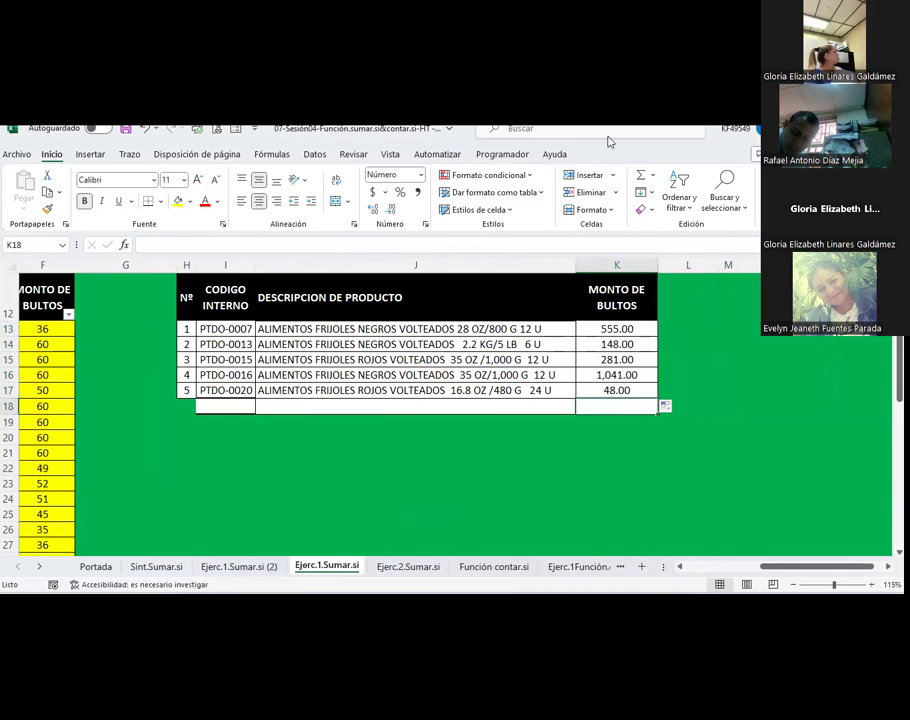
{"action": "left_click", "coordinate": [640, 175]}
{"action": "key", "text": "Return"}
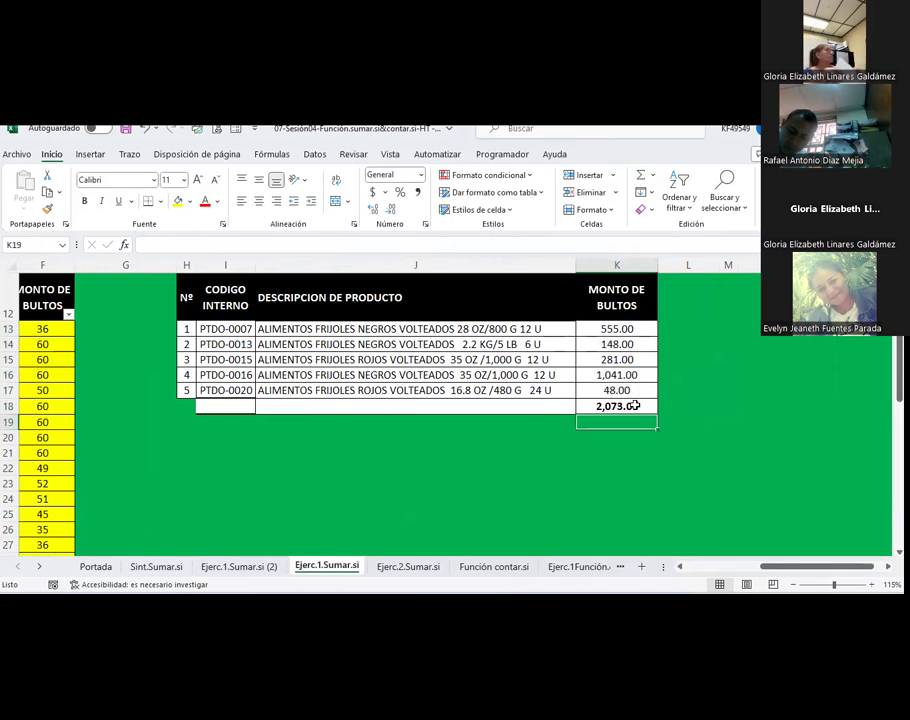
{"action": "left_click", "coordinate": [634, 405]}
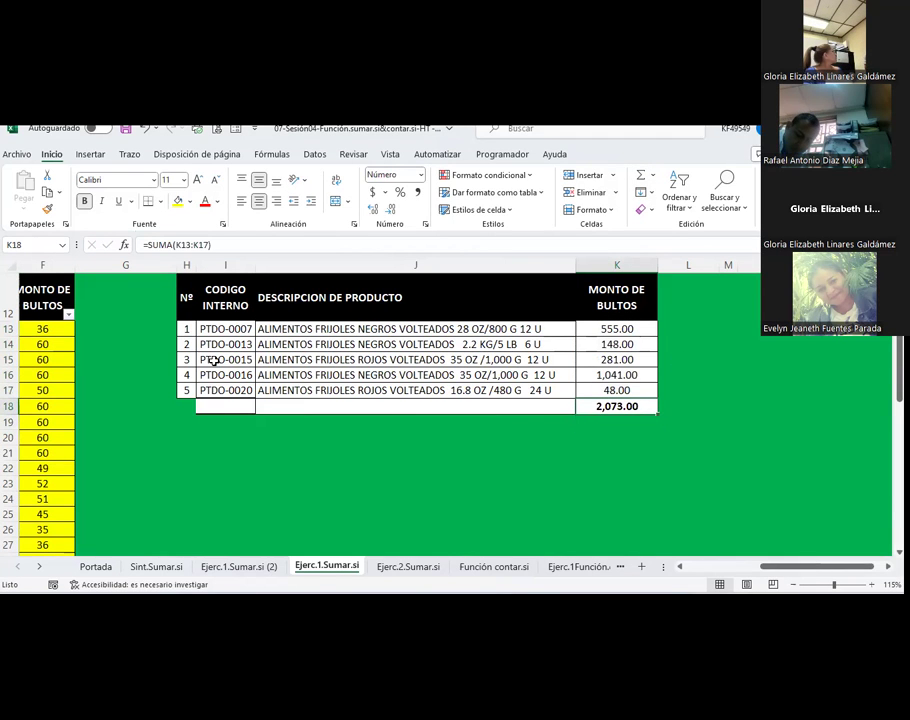
Enter =SUMA(F13:F62) in F11 and make the 2073 total centred and bold
{"action": "left_click", "coordinate": [361, 356]}
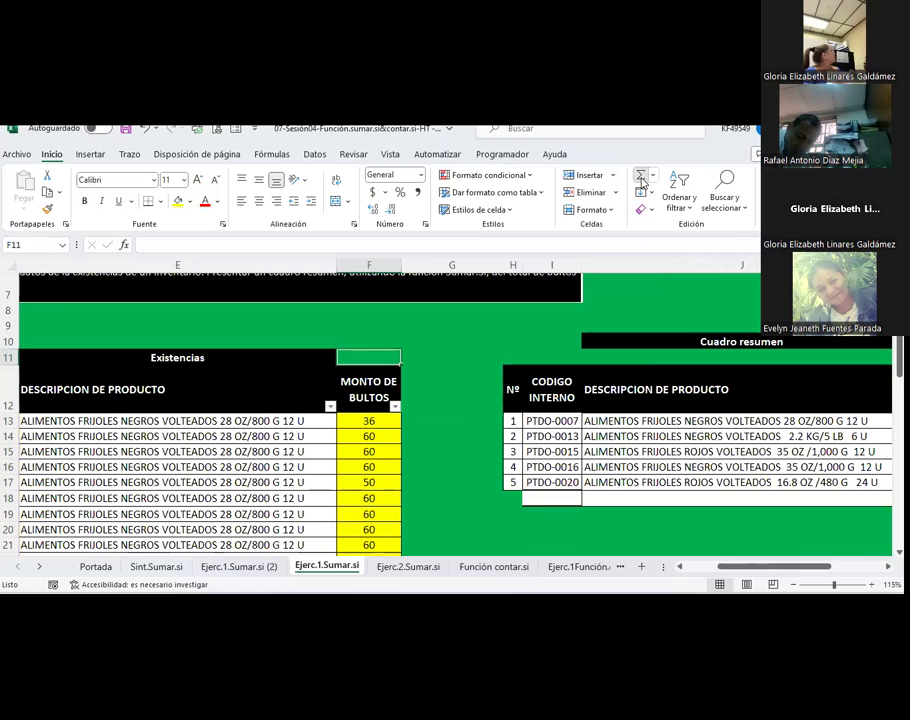
{"action": "type", "text": "=SUMA("}
{"action": "mouse_move", "coordinate": [373, 411]}
{"action": "left_mouse_down"}
{"action": "mouse_move", "coordinate": [372, 566]}
{"action": "mouse_move", "coordinate": [372, 540]}
{"action": "left_mouse_up"}
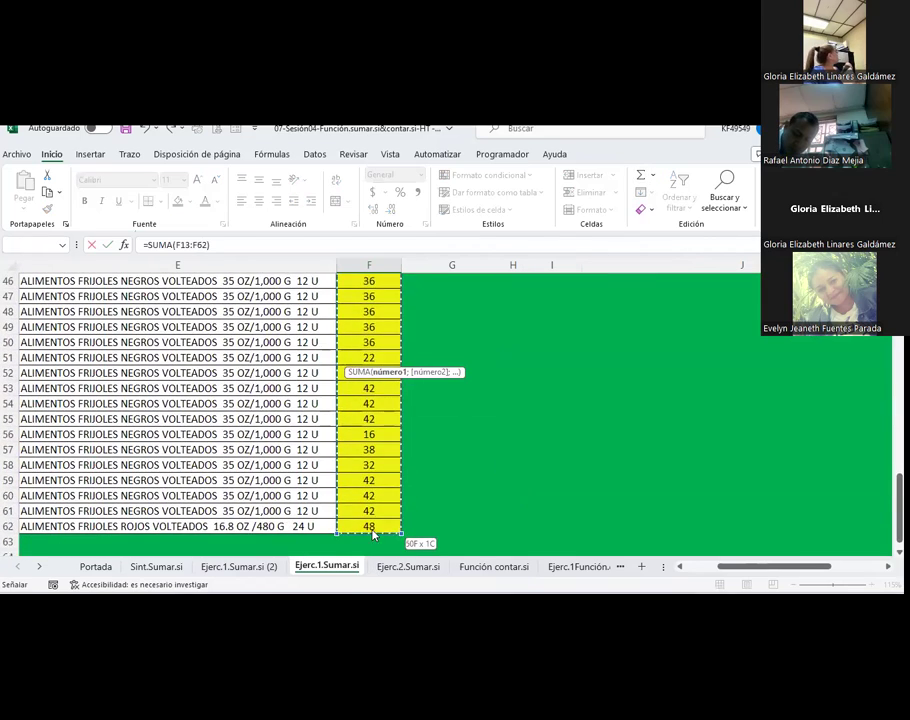
{"action": "key", "text": "Return"}
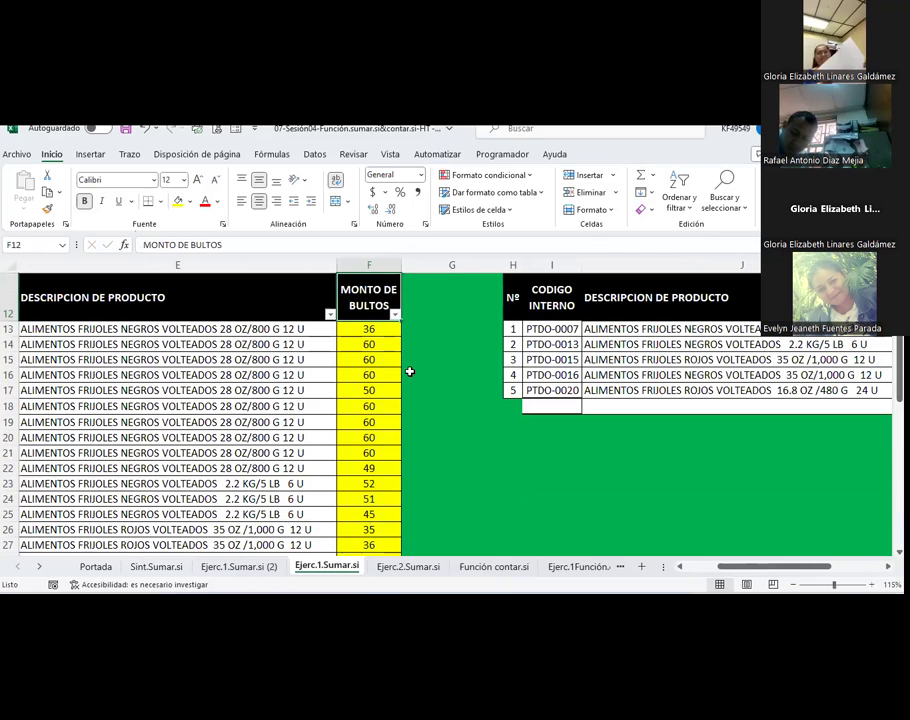
{"action": "scroll", "coordinate": [410, 368], "scroll_direction": "up", "scroll_amount": 2}
{"action": "left_click", "coordinate": [386, 356]}
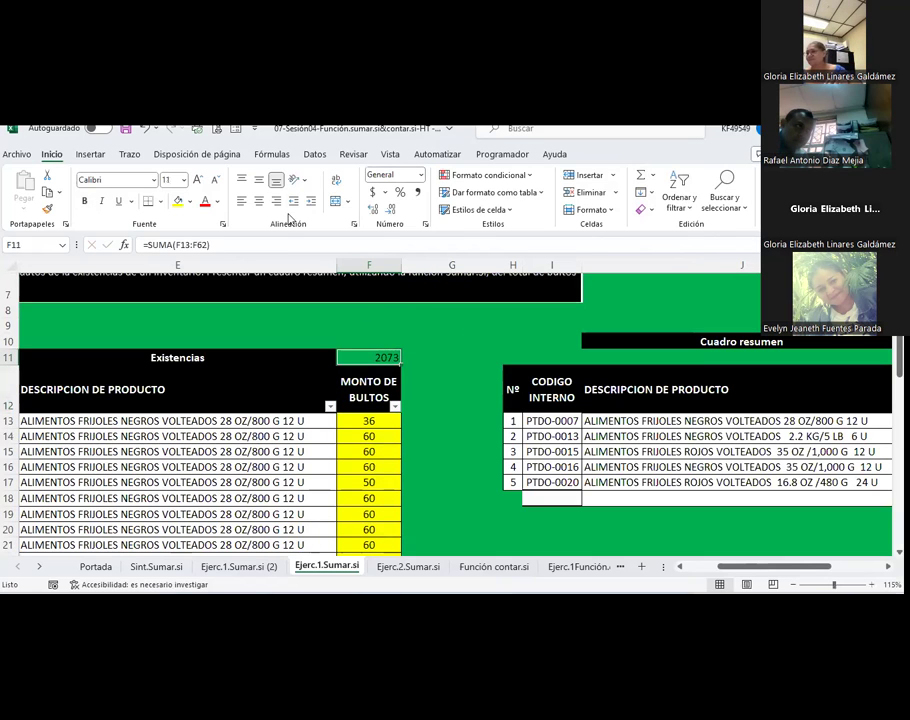
{"action": "left_click", "coordinate": [258, 201]}
{"action": "left_click", "coordinate": [84, 201]}
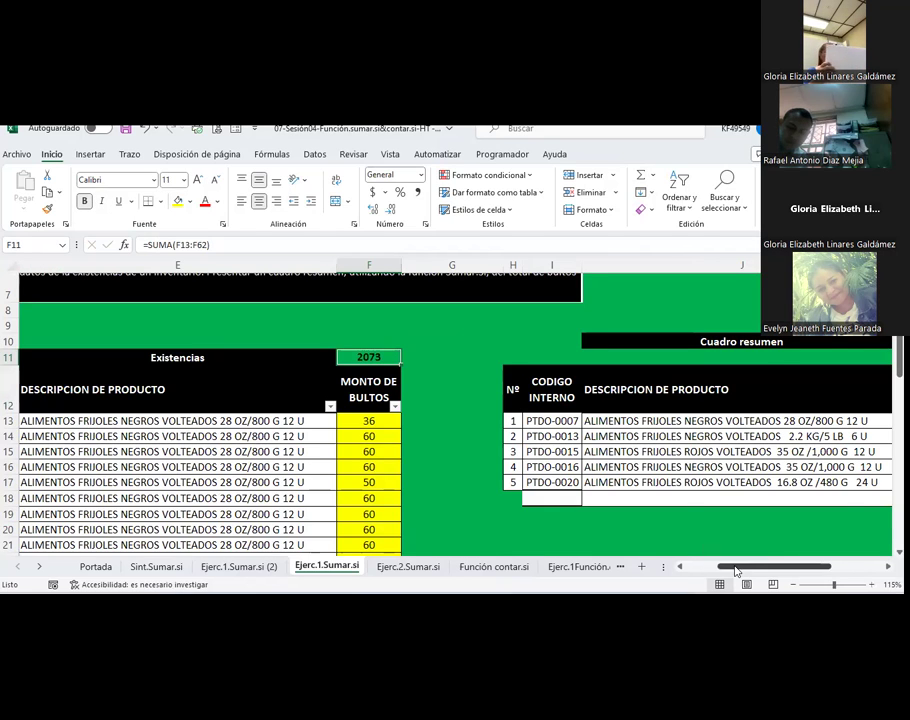
Compare the K18 total with F11's 2073 and select K13 to review its formula
{"action": "left_click_drag", "start_coordinate": [736, 567], "coordinate": [766, 567]}
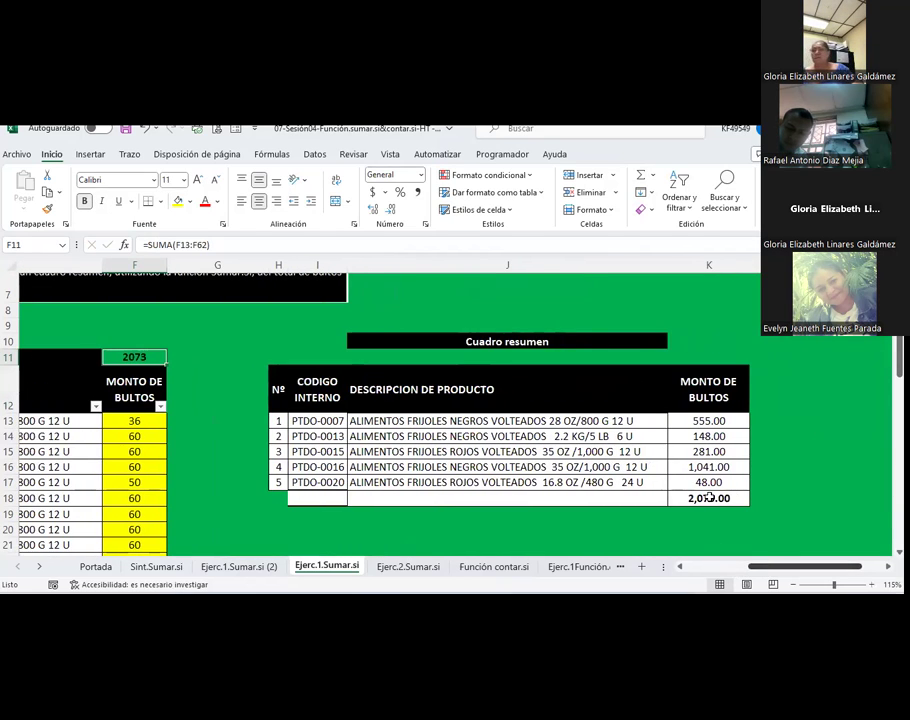
{"action": "left_click", "coordinate": [709, 498]}
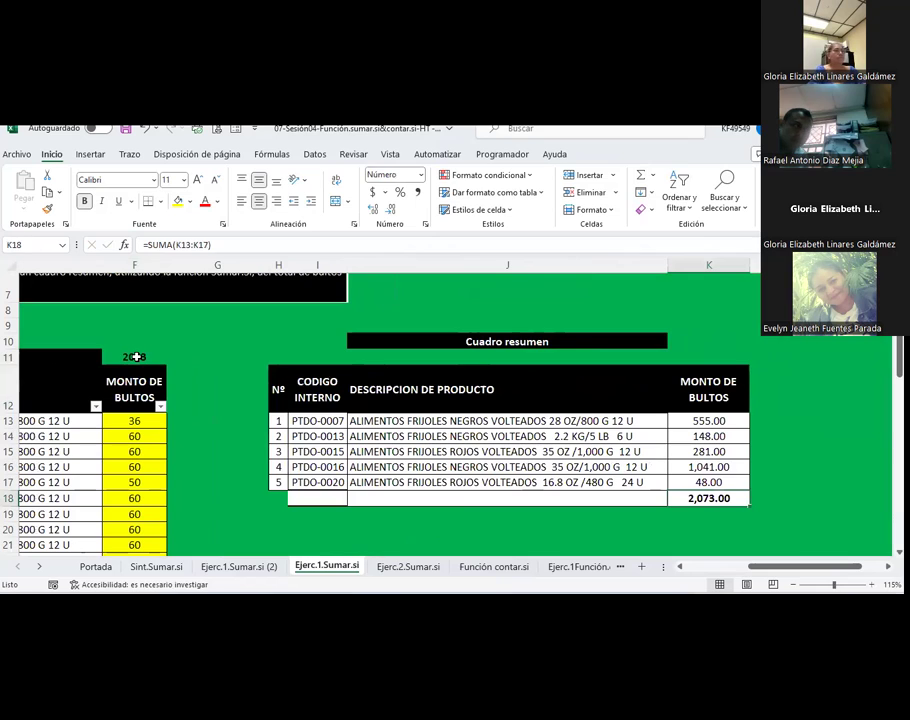
{"action": "left_click", "coordinate": [136, 356]}
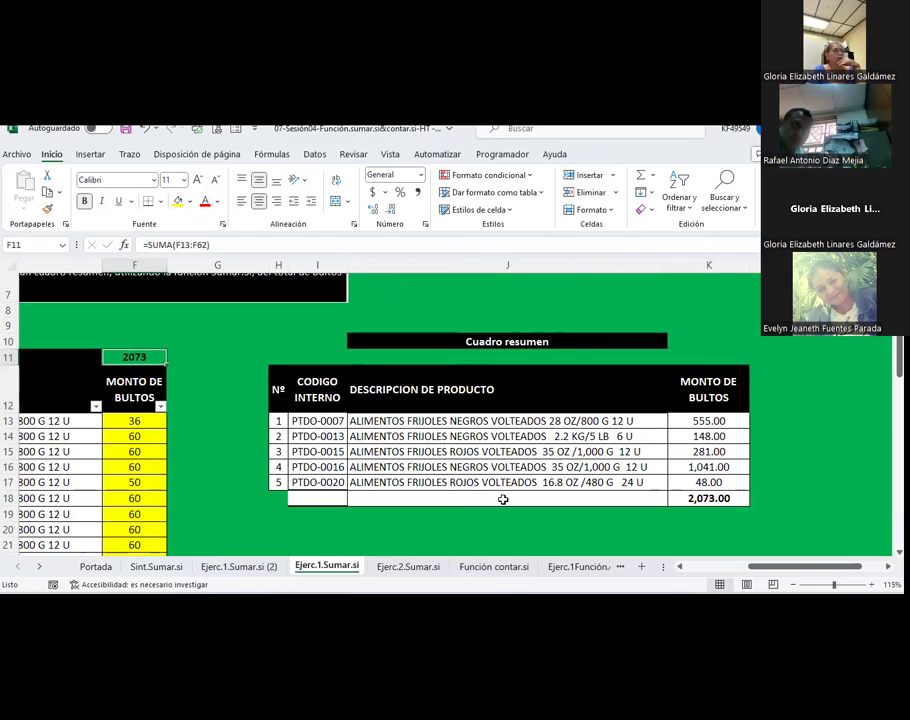
{"action": "left_click", "coordinate": [709, 420]}
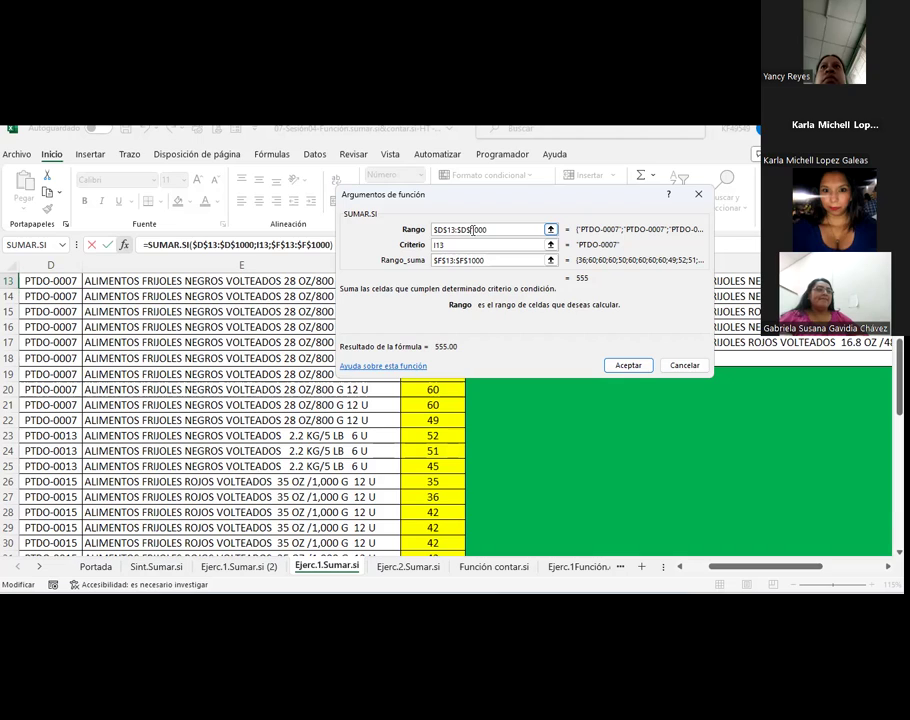
{"action": "left_click", "coordinate": [495, 262]}
{"action": "left_click", "coordinate": [483, 230]}
{"action": "left_click", "coordinate": [478, 260]}
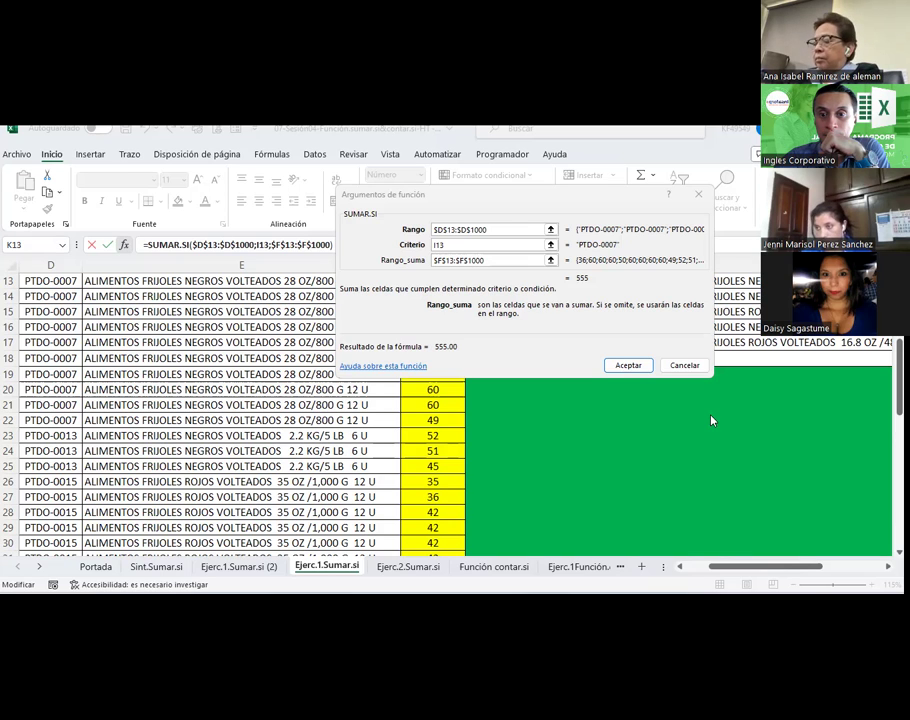
{"action": "left_click", "coordinate": [435, 203]}
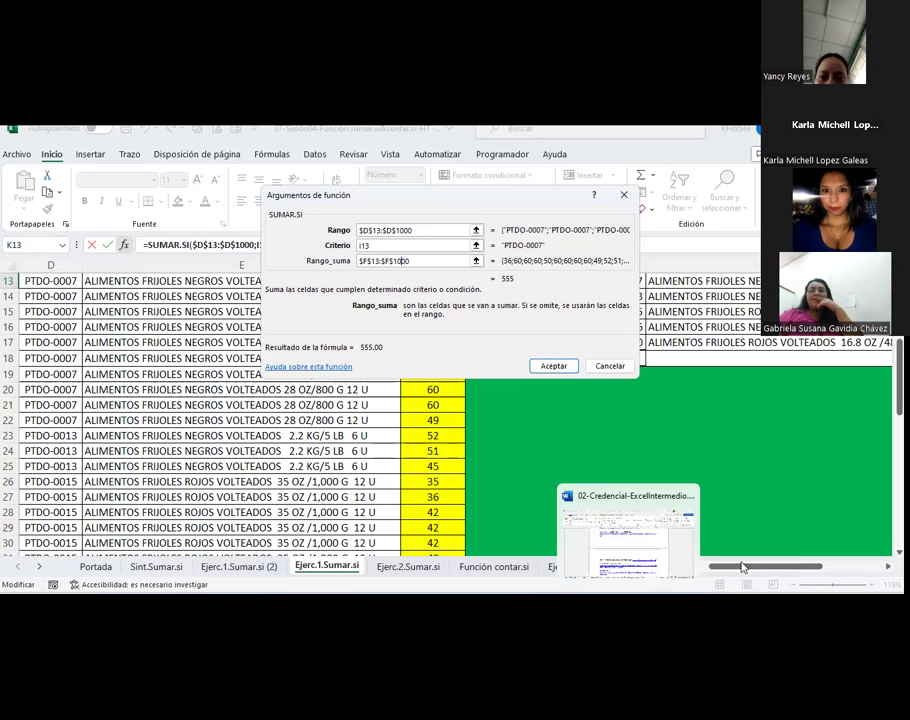
Pan the sheet horizontally while K13's SUMAR.SI arguments remain open
{"action": "left_click_drag", "start_coordinate": [723, 566], "coordinate": [763, 567]}
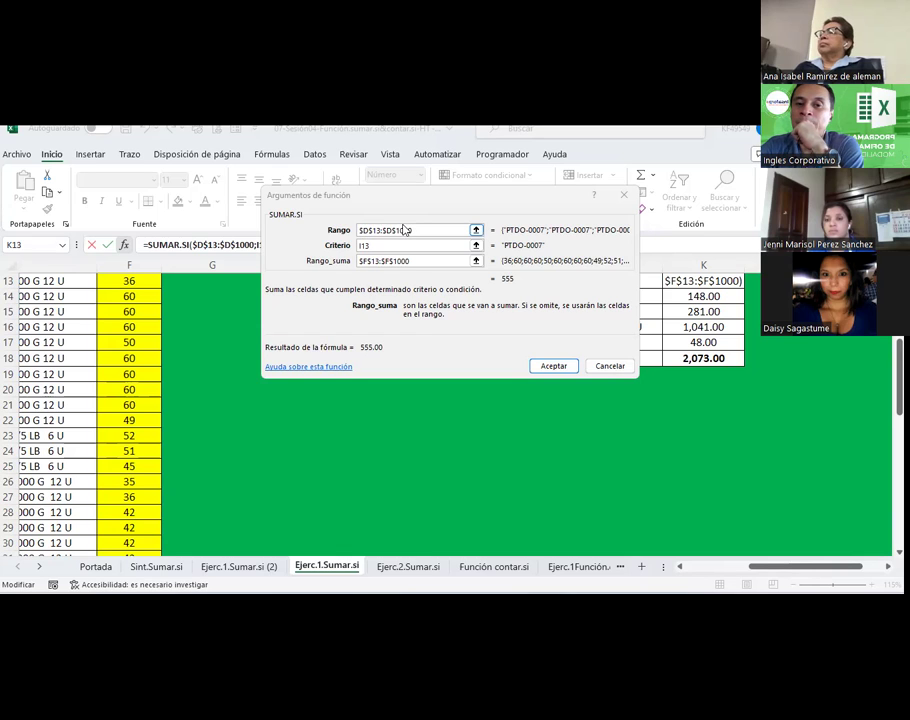
Review the sum range and criterion, then accept =SUMAR.SI($D$13:$D$1000;I13;$F$13:$F$1000) in K13
{"action": "left_click", "coordinate": [418, 259]}
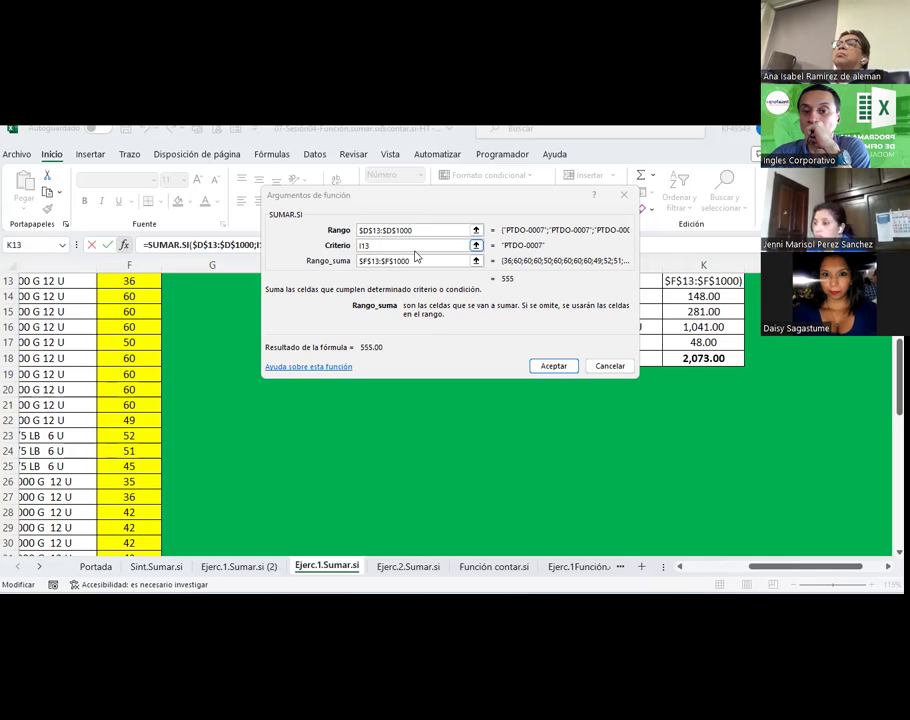
{"action": "left_click", "coordinate": [433, 262]}
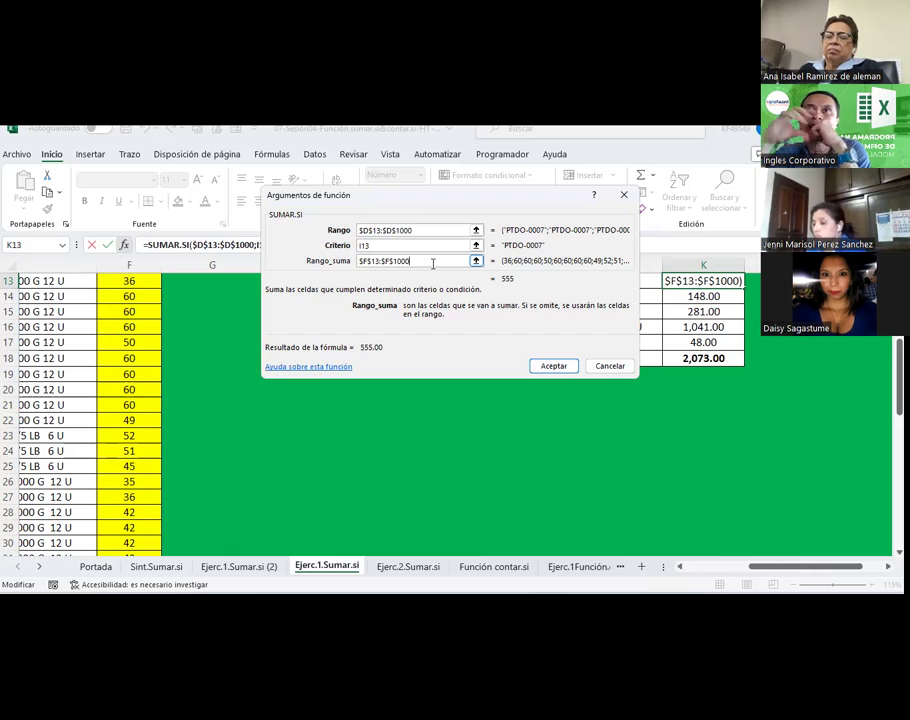
{"action": "left_click", "coordinate": [377, 244]}
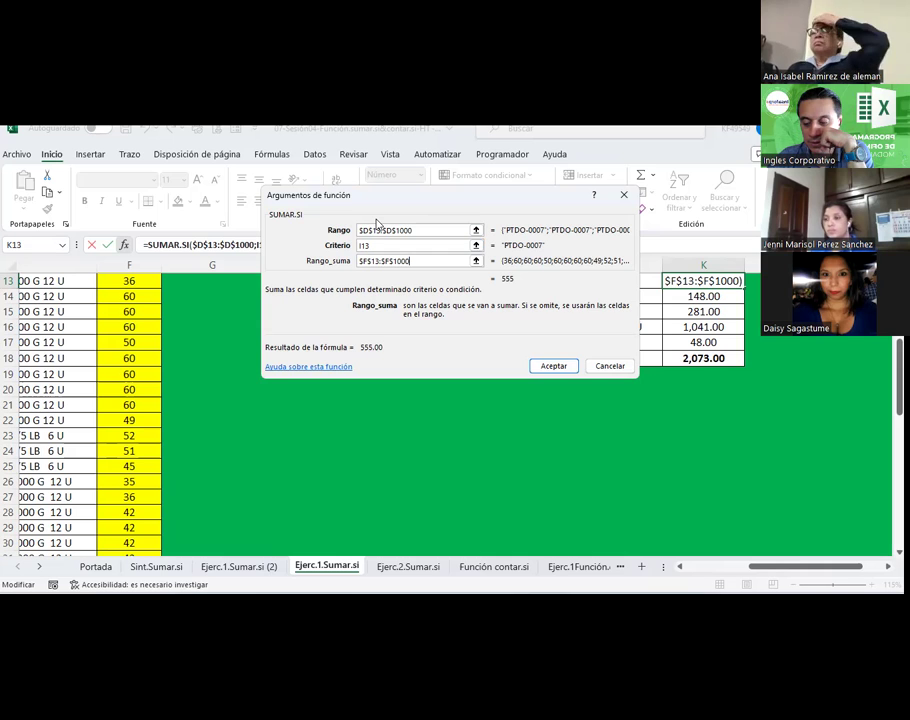
{"action": "left_click", "coordinate": [565, 366]}
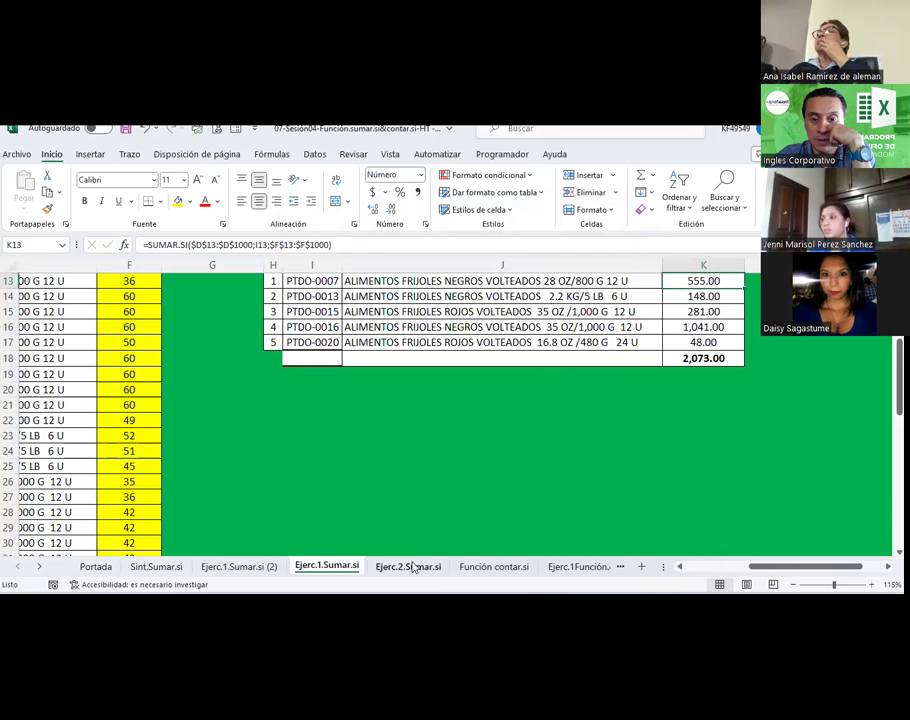
Switch to the Ejerc.2.Sumar.si sheet and inspect the cash and credit income headings
{"action": "left_click", "coordinate": [413, 566]}
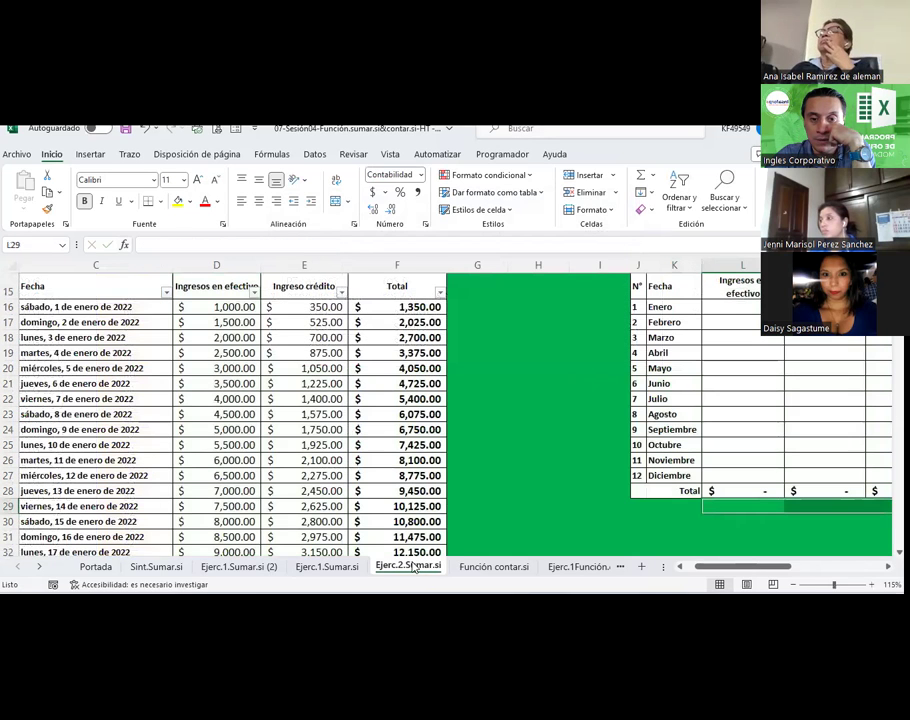
{"action": "left_click", "coordinate": [498, 382]}
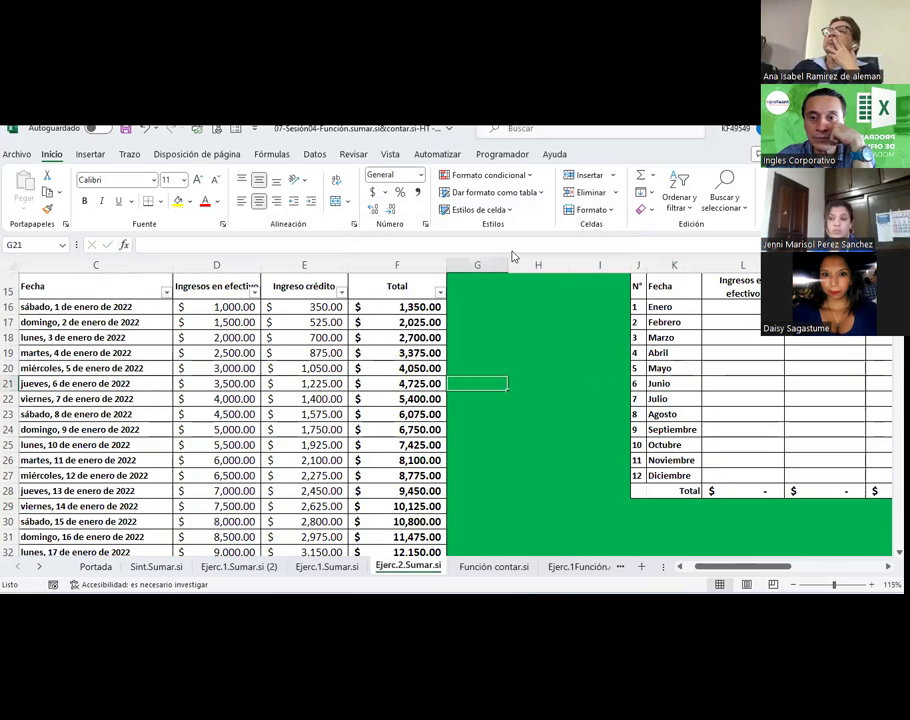
{"action": "mouse_move", "coordinate": [760, 567]}
{"action": "left_mouse_down"}
{"action": "mouse_move", "coordinate": [820, 574]}
{"action": "mouse_move", "coordinate": [802, 574]}
{"action": "left_mouse_up"}
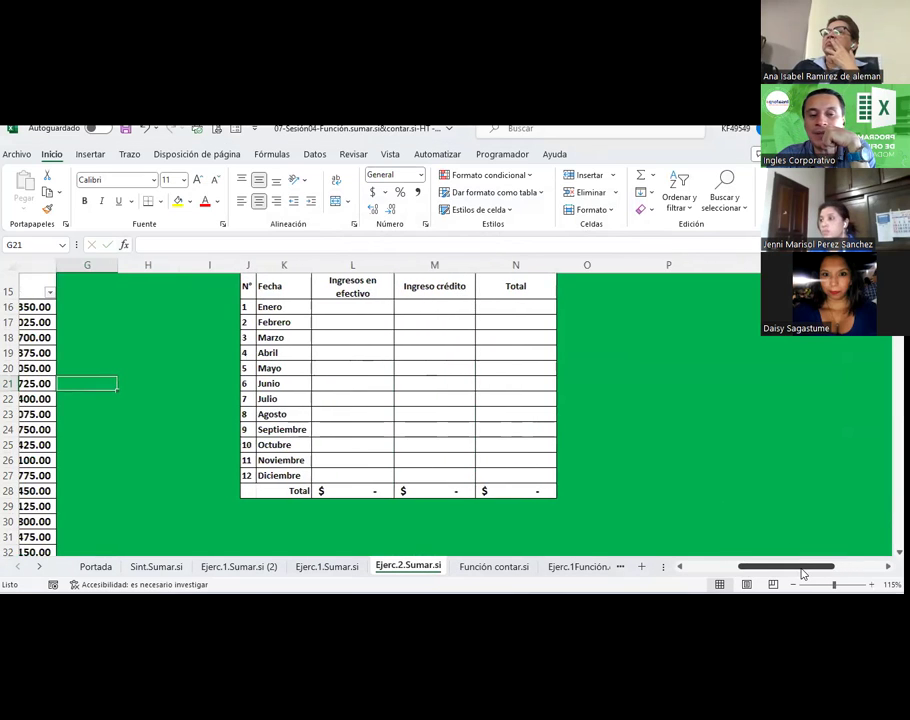
{"action": "scroll", "coordinate": [360, 400], "scroll_direction": "up", "scroll_amount": 1}
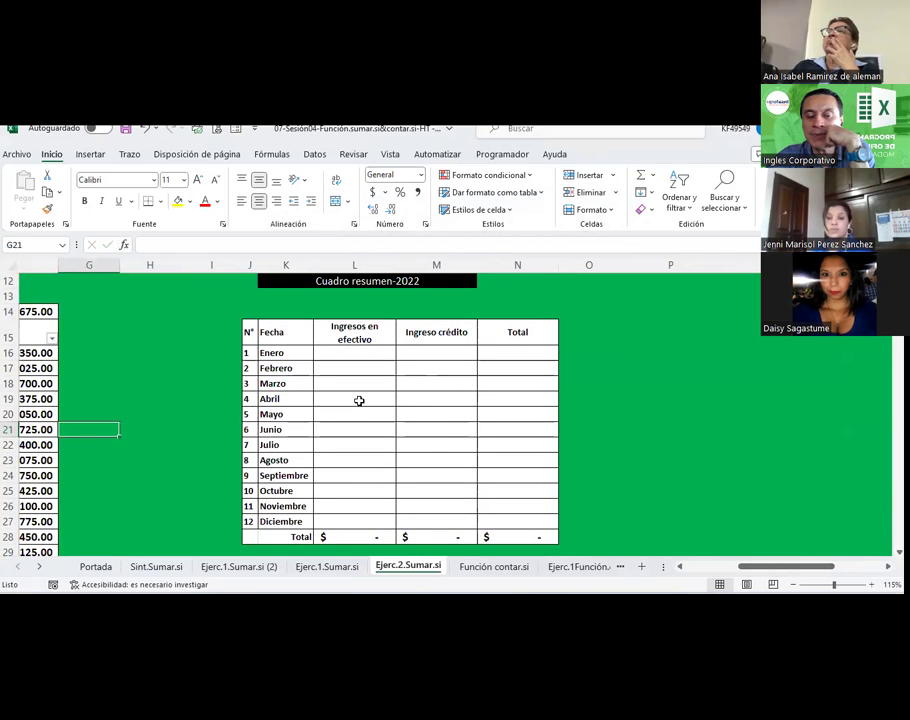
{"action": "left_click", "coordinate": [359, 333]}
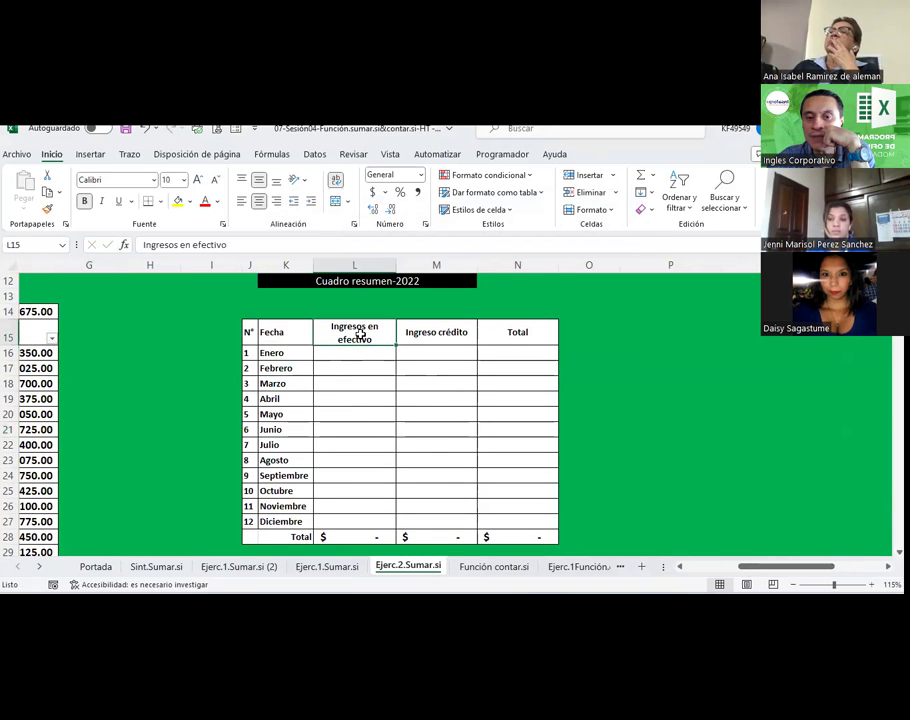
{"action": "left_click", "coordinate": [437, 324]}
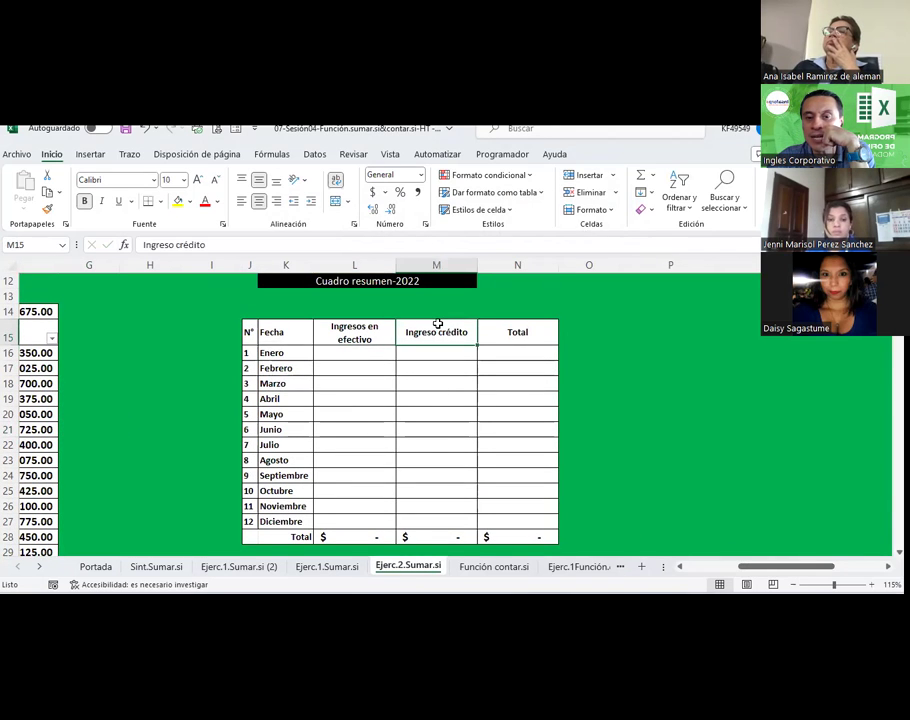
Enter =L16+M16 as Enero's Total in N16 and fill it down through Diciembre
{"action": "left_click", "coordinate": [515, 353]}
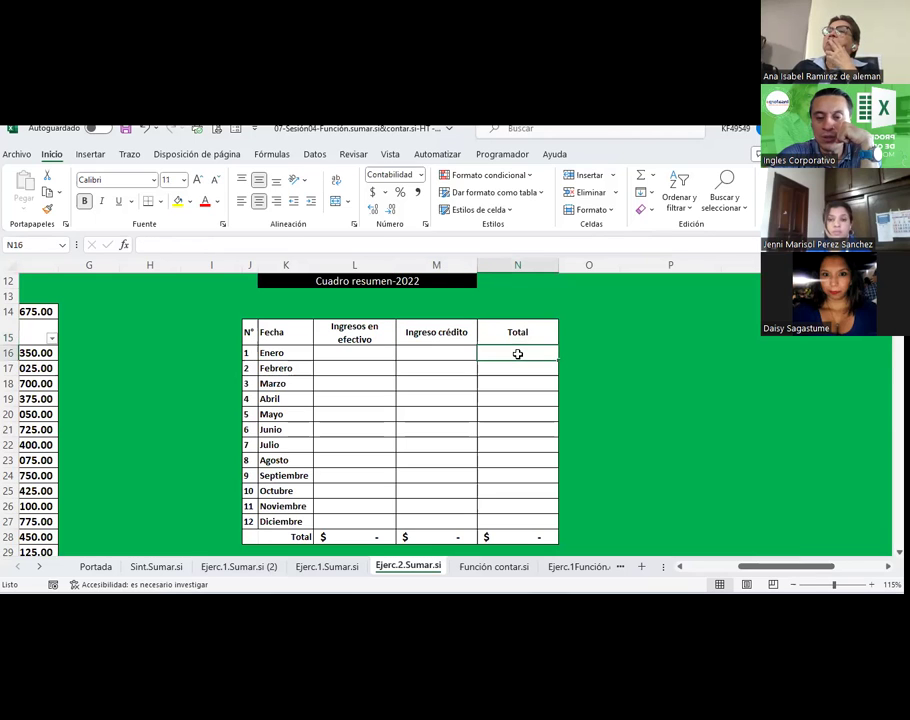
{"action": "type", "text": "="}
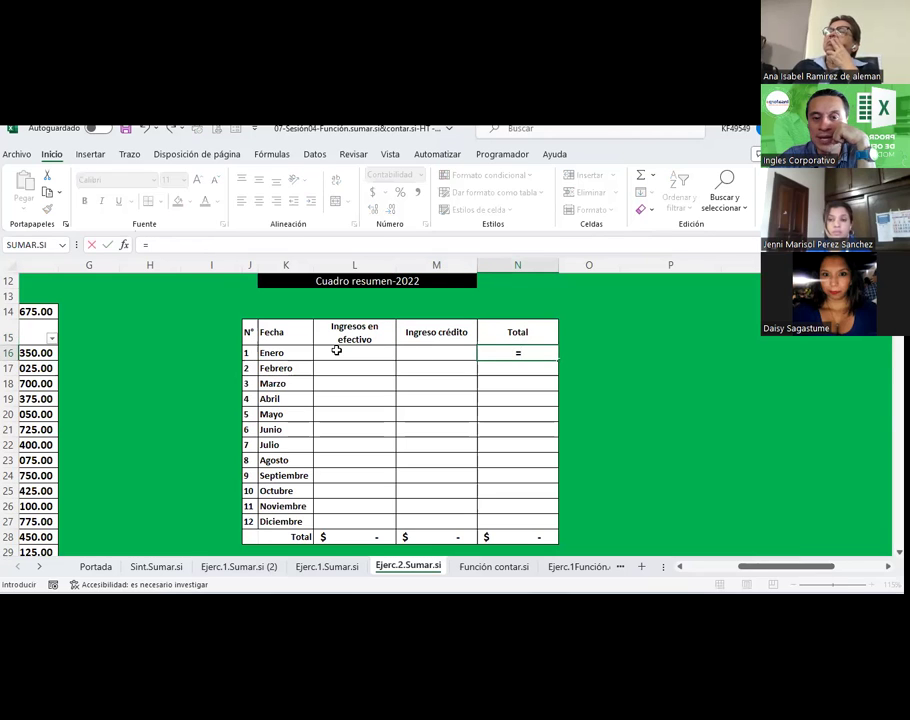
{"action": "left_click", "coordinate": [337, 351]}
{"action": "type", "text": "+"}
{"action": "left_click", "coordinate": [426, 351]}
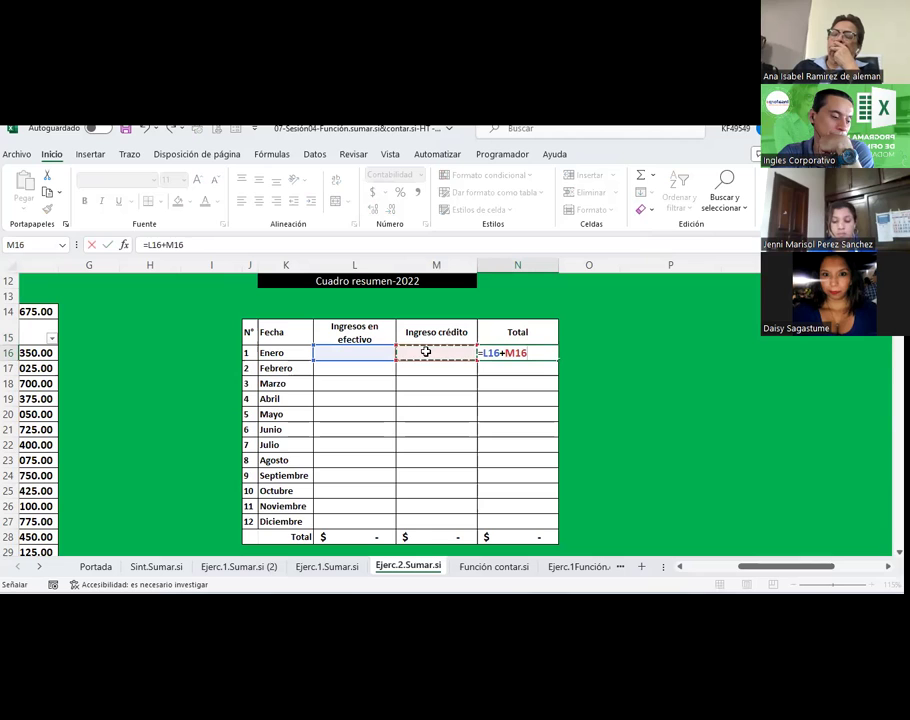
{"action": "key", "text": "Return"}
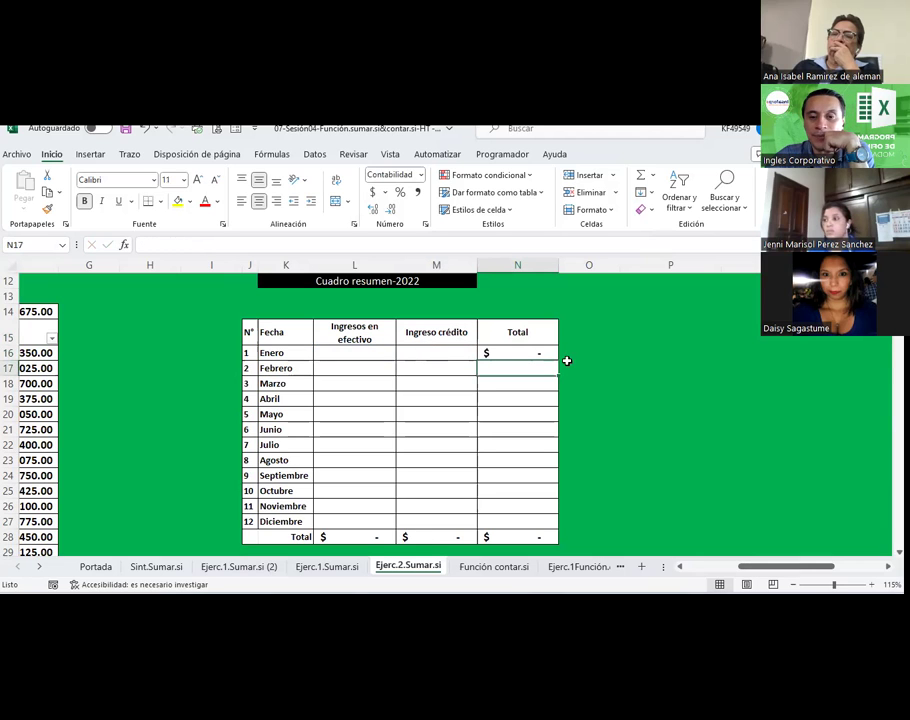
{"action": "left_click", "coordinate": [550, 352]}
{"action": "left_click_drag", "start_coordinate": [557, 360], "coordinate": [527, 529]}
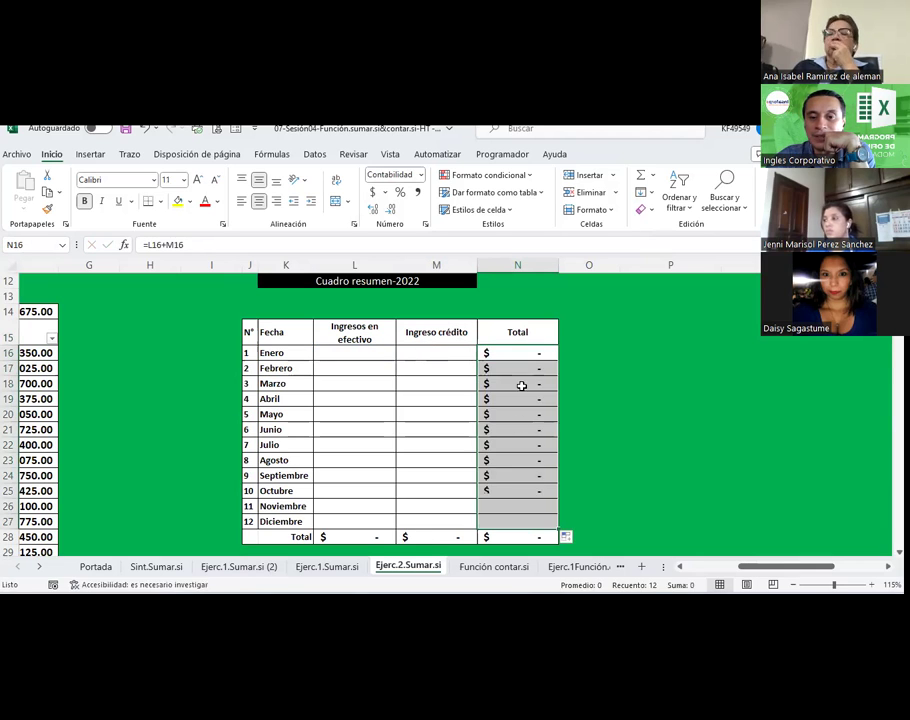
{"action": "left_click", "coordinate": [385, 352]}
{"action": "left_click", "coordinate": [412, 355]}
{"action": "left_click_drag", "start_coordinate": [741, 566], "coordinate": [686, 575]}
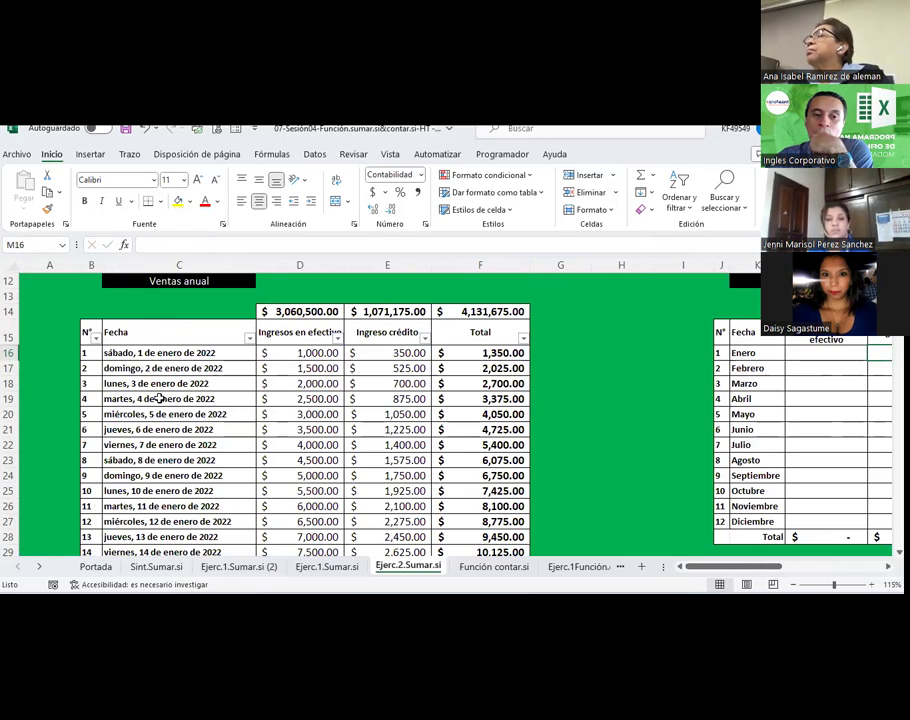
{"action": "scroll", "coordinate": [159, 398], "scroll_direction": "down", "scroll_amount": 6}
{"action": "scroll", "coordinate": [159, 398], "scroll_direction": "down", "scroll_amount": 14}
{"action": "scroll", "coordinate": [159, 398], "scroll_direction": "down", "scroll_amount": 2}
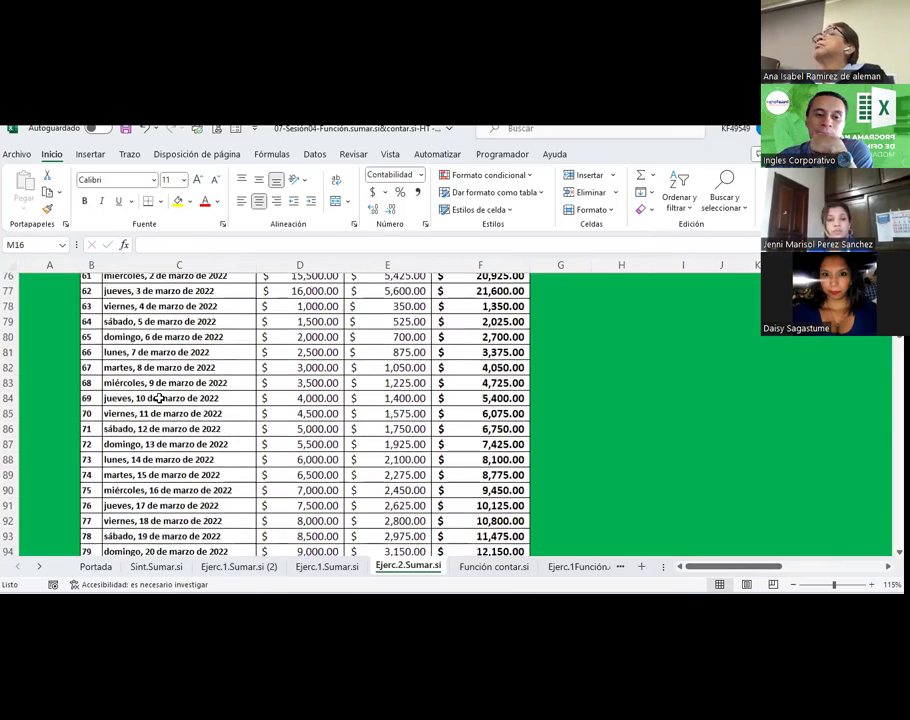
{"action": "scroll", "coordinate": [159, 398], "scroll_direction": "down", "scroll_amount": 10}
{"action": "scroll", "coordinate": [159, 398], "scroll_direction": "down", "scroll_amount": 1}
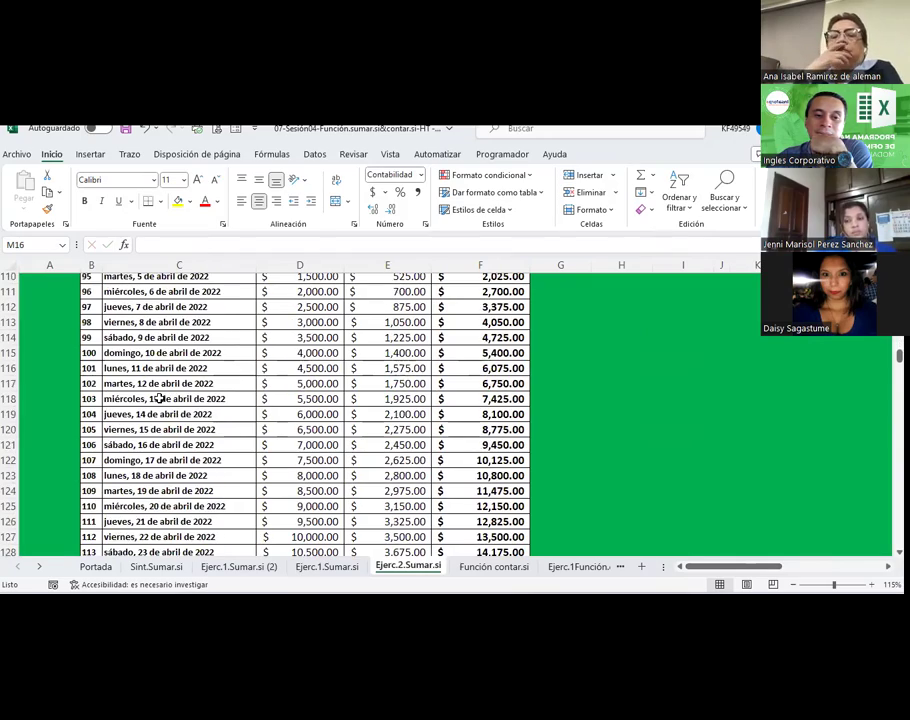
{"action": "scroll", "coordinate": [159, 398], "scroll_direction": "down", "scroll_amount": 8}
{"action": "scroll", "coordinate": [159, 398], "scroll_direction": "down", "scroll_amount": 15}
{"action": "scroll", "coordinate": [159, 398], "scroll_direction": "down", "scroll_amount": 11}
{"action": "scroll", "coordinate": [159, 398], "scroll_direction": "down", "scroll_amount": 10}
{"action": "scroll", "coordinate": [159, 398], "scroll_direction": "down", "scroll_amount": 9}
{"action": "scroll", "coordinate": [159, 398], "scroll_direction": "down", "scroll_amount": 10}
{"action": "scroll", "coordinate": [159, 398], "scroll_direction": "down", "scroll_amount": 8}
{"action": "scroll", "coordinate": [159, 398], "scroll_direction": "down", "scroll_amount": 11}
{"action": "scroll", "coordinate": [159, 398], "scroll_direction": "down", "scroll_amount": 10}
{"action": "scroll", "coordinate": [159, 398], "scroll_direction": "up", "scroll_amount": 6}
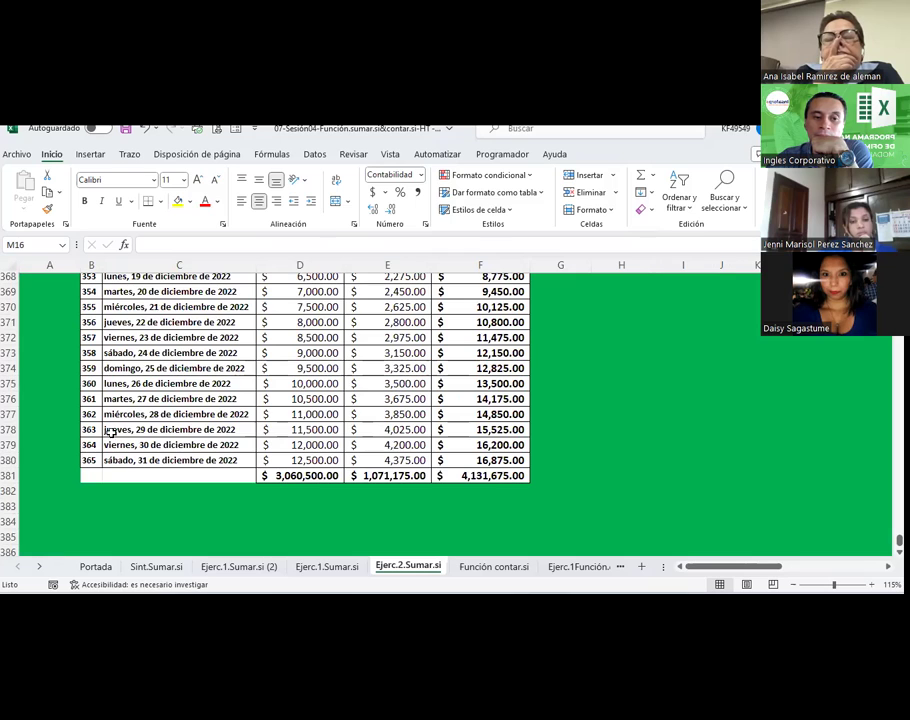
{"action": "scroll", "coordinate": [142, 405], "scroll_direction": "up", "scroll_amount": 2}
{"action": "mouse_move", "coordinate": [154, 353]}
{"action": "left_mouse_down"}
{"action": "mouse_move", "coordinate": [484, 342]}
{"action": "mouse_move", "coordinate": [484, 353]}
{"action": "left_mouse_up"}
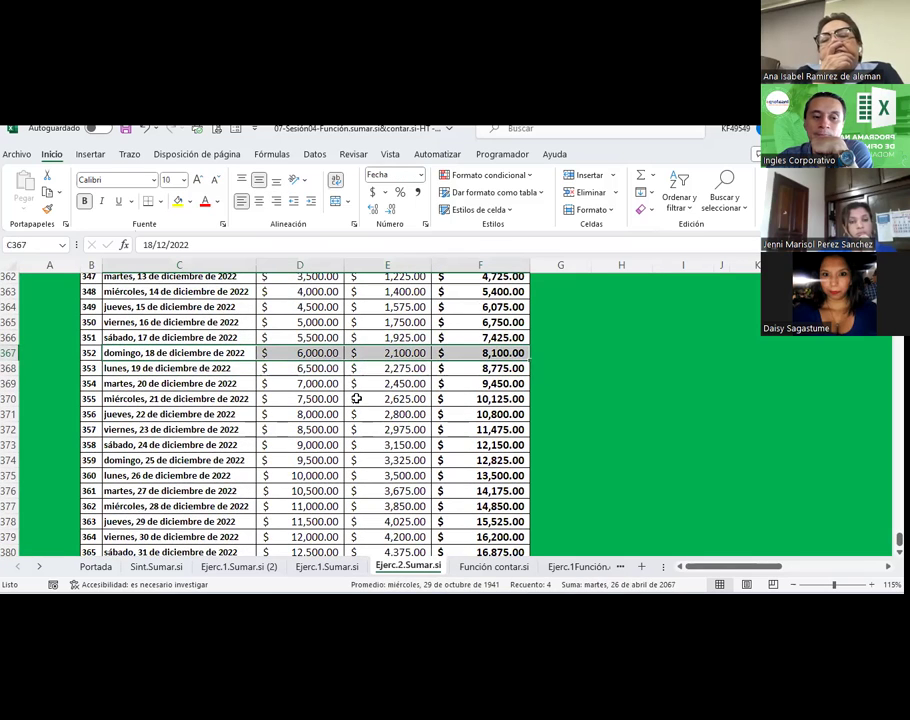
{"action": "scroll", "coordinate": [356, 398], "scroll_direction": "up", "scroll_amount": 8}
{"action": "scroll", "coordinate": [356, 398], "scroll_direction": "up", "scroll_amount": 11}
{"action": "scroll", "coordinate": [356, 398], "scroll_direction": "up", "scroll_amount": 14}
{"action": "scroll", "coordinate": [356, 398], "scroll_direction": "up", "scroll_amount": 14}
{"action": "scroll", "coordinate": [356, 398], "scroll_direction": "up", "scroll_amount": 15}
{"action": "scroll", "coordinate": [356, 398], "scroll_direction": "up", "scroll_amount": 10}
{"action": "scroll", "coordinate": [356, 398], "scroll_direction": "up", "scroll_amount": 15}
{"action": "scroll", "coordinate": [356, 398], "scroll_direction": "up", "scroll_amount": 7}
{"action": "scroll", "coordinate": [356, 398], "scroll_direction": "up", "scroll_amount": 11}
{"action": "scroll", "coordinate": [356, 398], "scroll_direction": "up", "scroll_amount": 8}
{"action": "scroll", "coordinate": [355, 397], "scroll_direction": "down", "scroll_amount": 5}
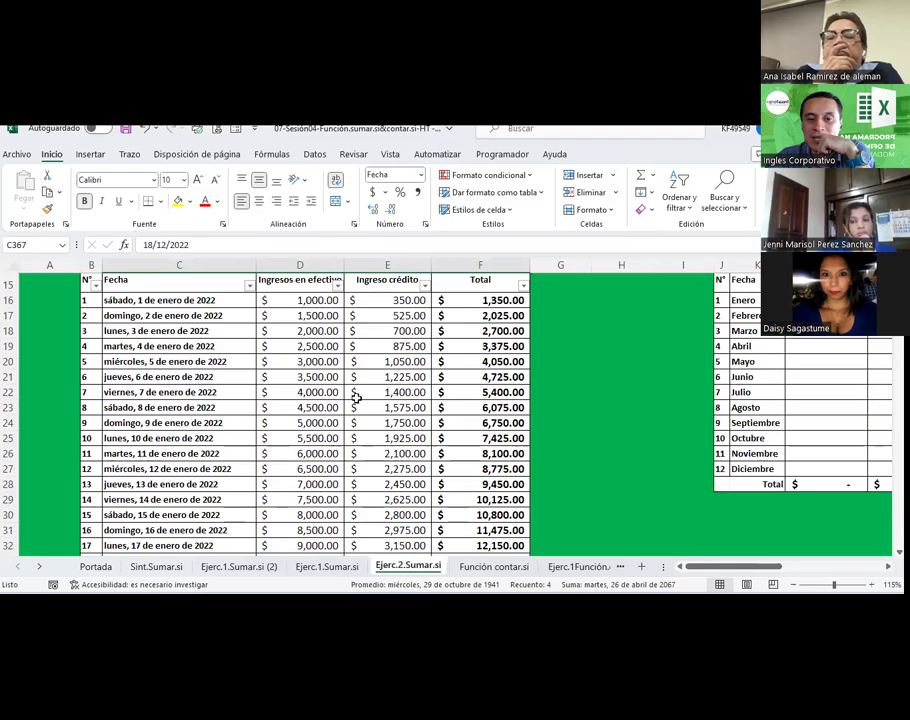
{"action": "scroll", "coordinate": [355, 397], "scroll_direction": "up", "scroll_amount": 2}
{"action": "left_click_drag", "start_coordinate": [744, 567], "coordinate": [784, 567]}
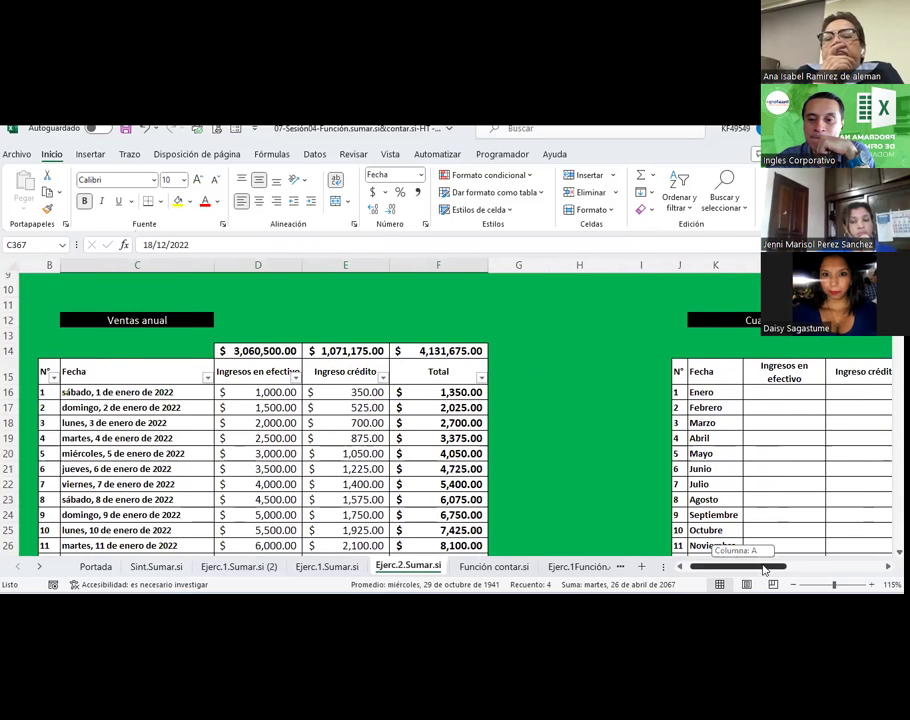
{"action": "left_click", "coordinate": [407, 392]}
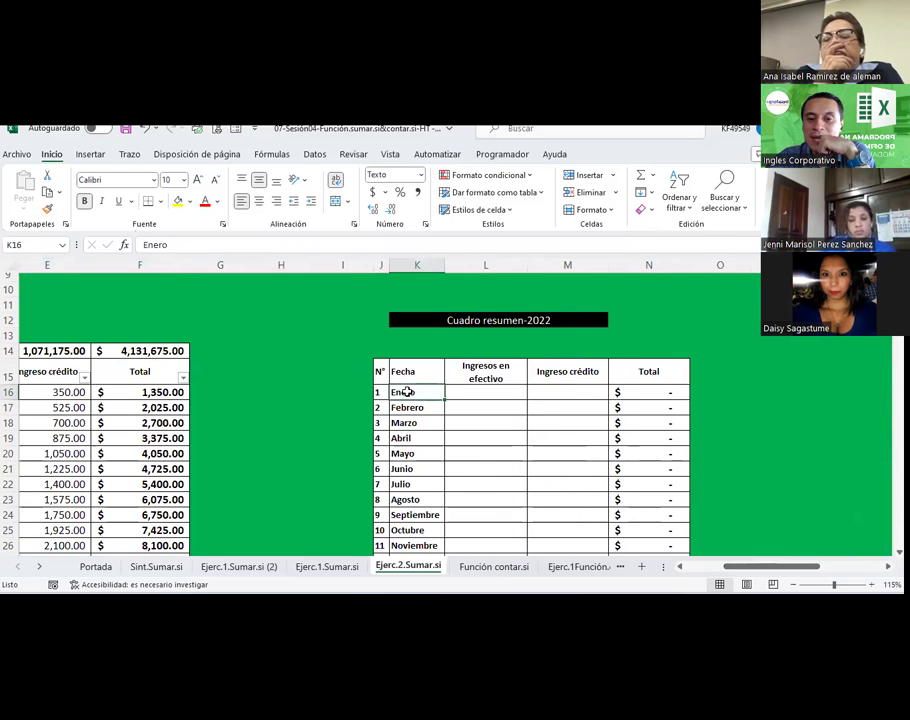
{"action": "left_click", "coordinate": [560, 393]}
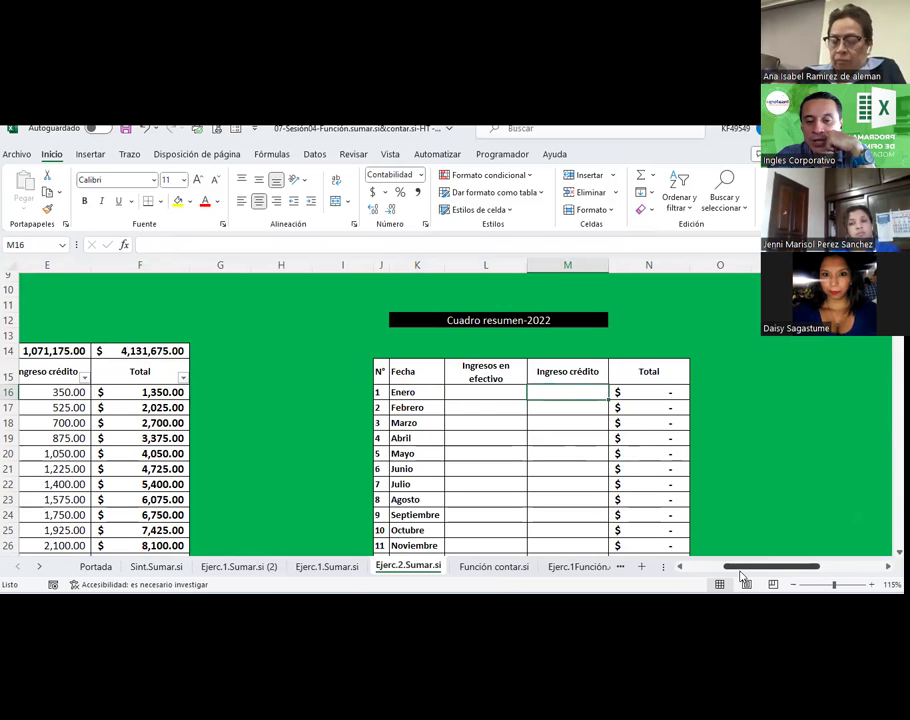
{"action": "key", "text": "Left"}
{"action": "key", "text": "Left"}
{"action": "key", "text": "Left"}
{"action": "key", "text": "Left"}
{"action": "key", "text": "Left"}
{"action": "key", "text": "Left"}
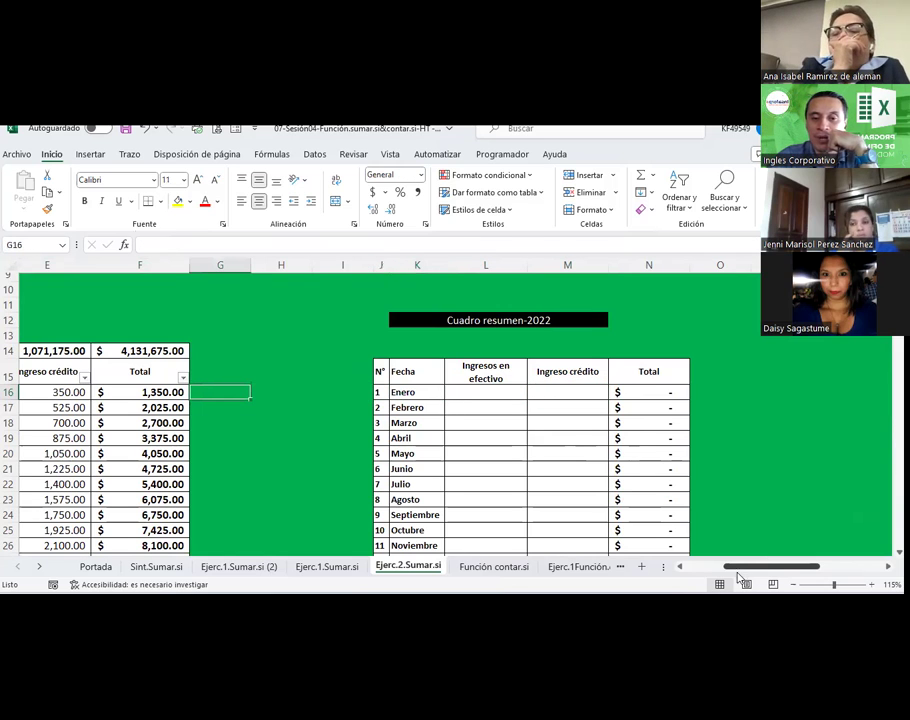
{"action": "scroll", "coordinate": [716, 580], "scroll_direction": "left", "scroll_amount": 3}
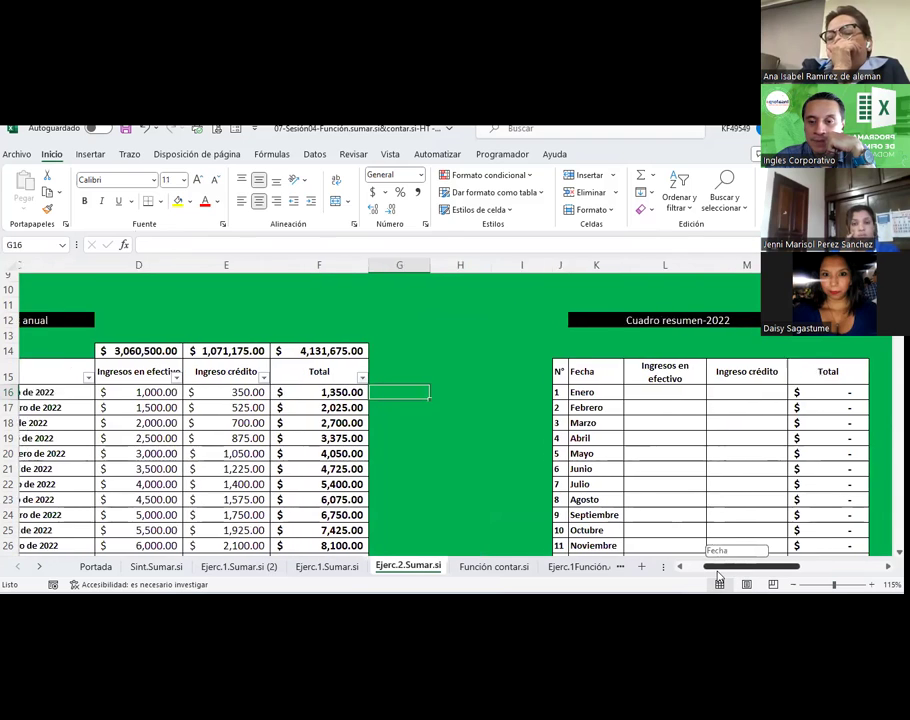
{"action": "left_click", "coordinate": [659, 393]}
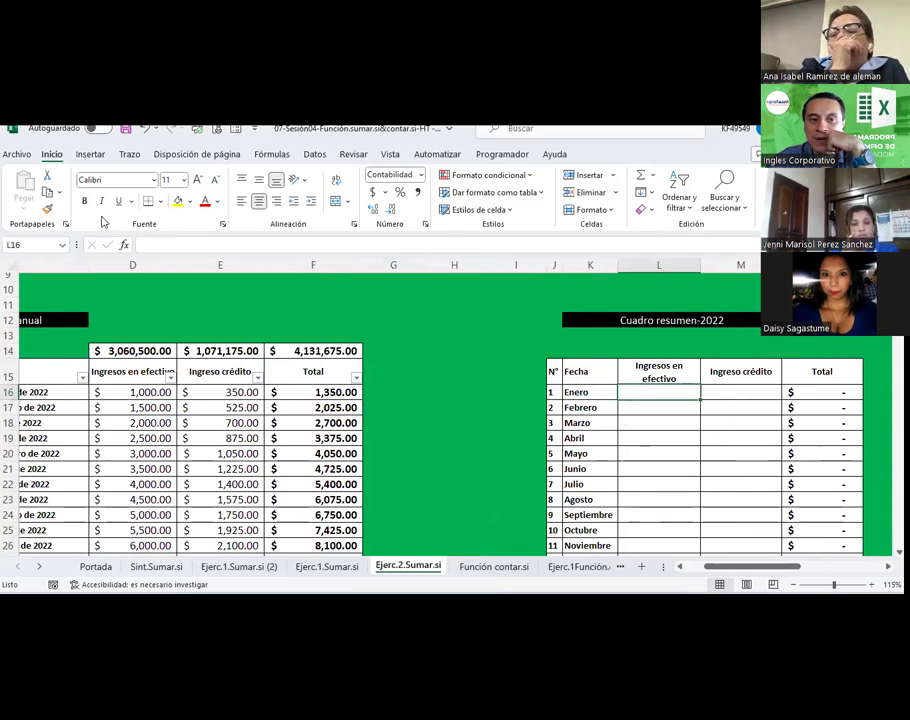
{"action": "left_click", "coordinate": [128, 246]}
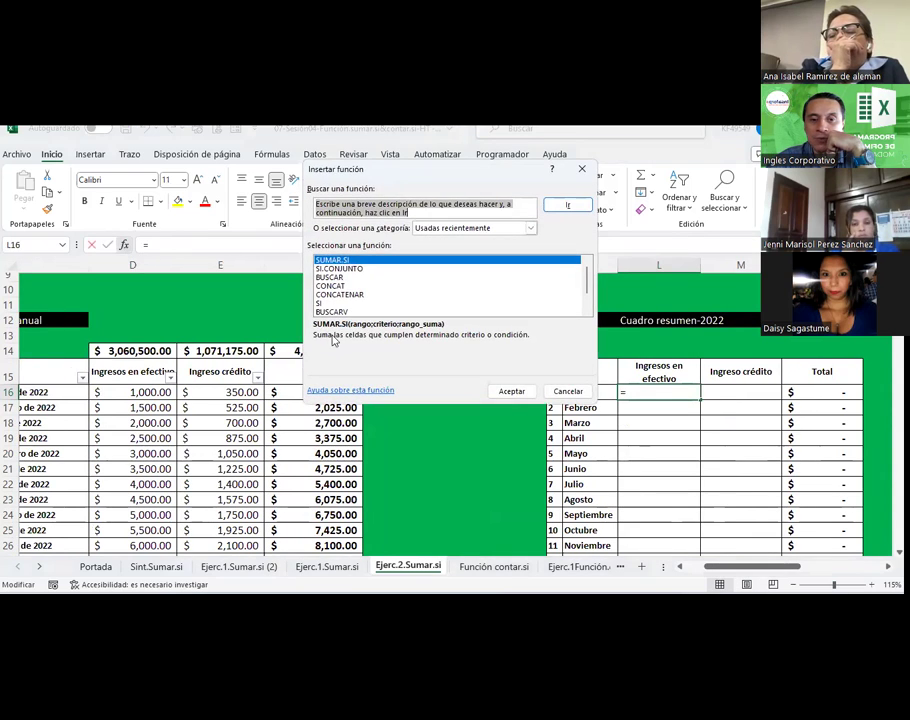
{"action": "double_click", "coordinate": [330, 258]}
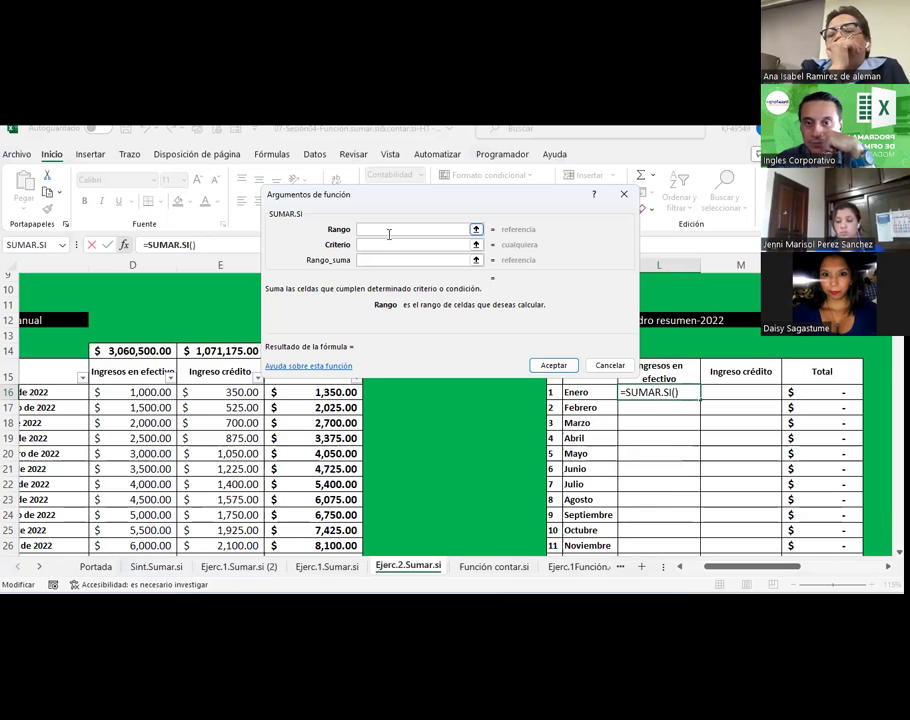
{"action": "left_click", "coordinate": [395, 260]}
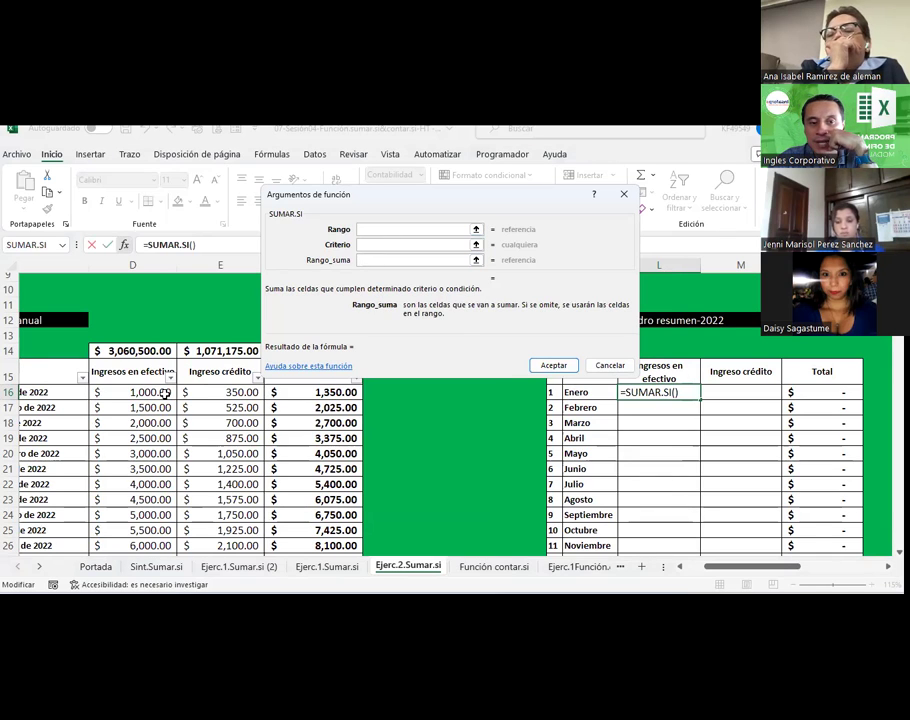
{"action": "left_click_drag", "start_coordinate": [163, 393], "coordinate": [178, 548]}
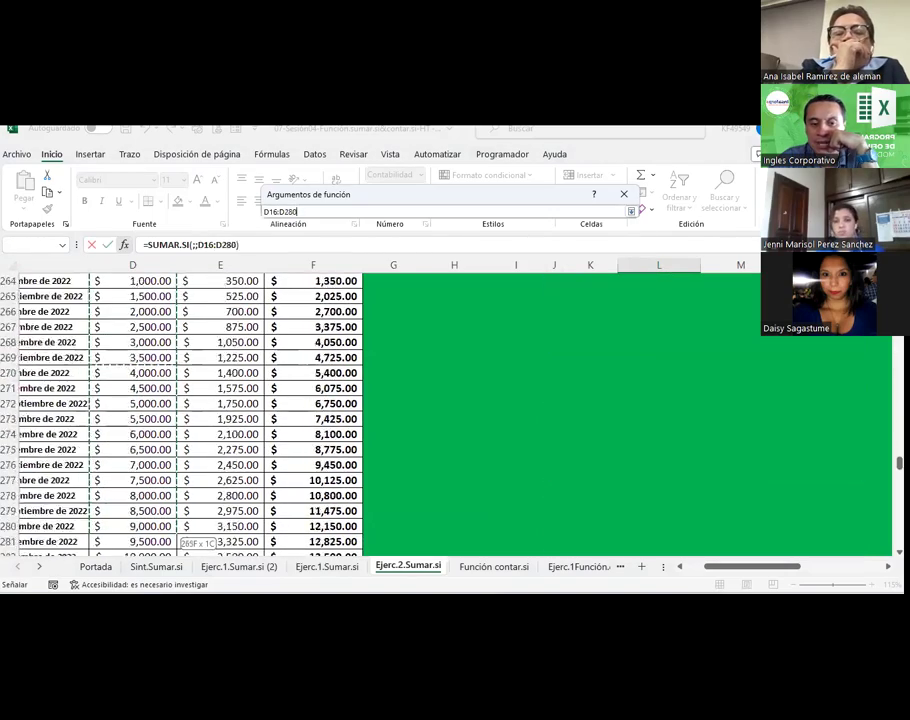
{"action": "mouse_move", "coordinate": [178, 548]}
{"action": "left_mouse_down"}
{"action": "mouse_move", "coordinate": [150, 527]}
{"action": "mouse_move", "coordinate": [145, 508]}
{"action": "left_mouse_up"}
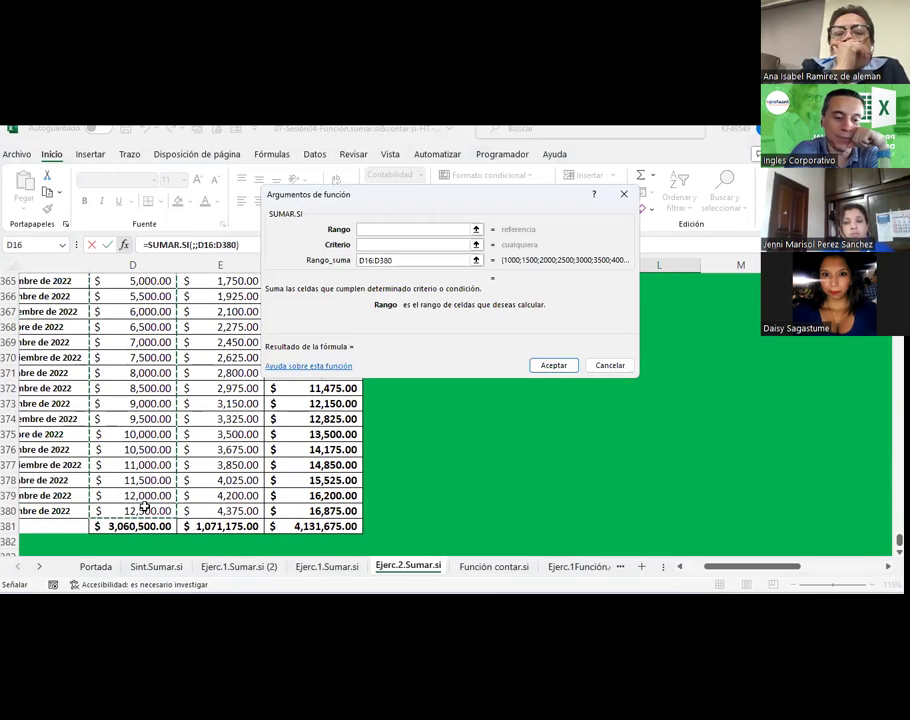
{"action": "key", "text": "F4"}
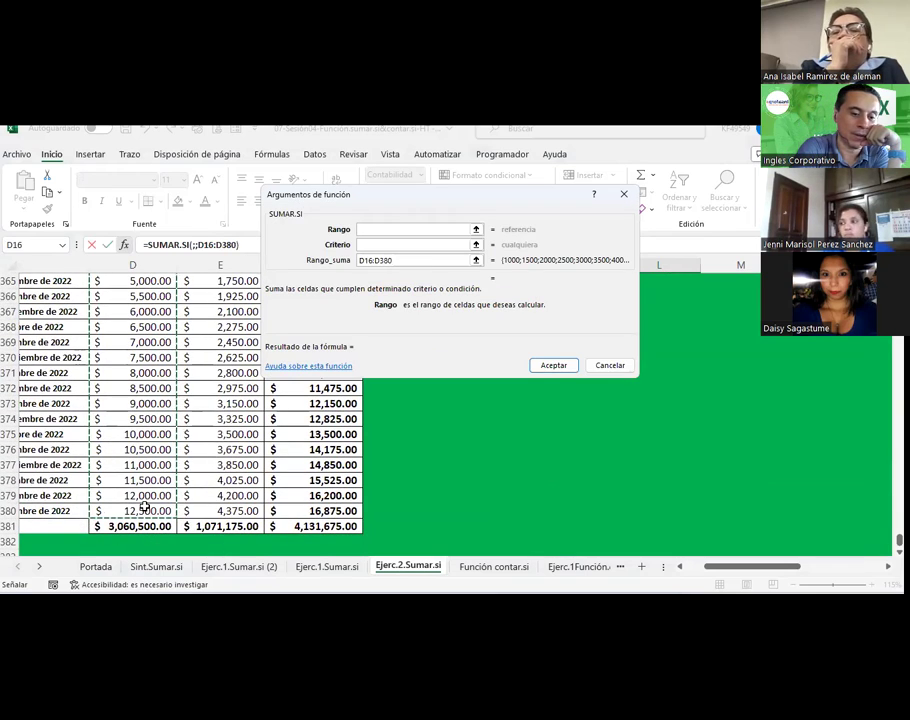
{"action": "left_click", "coordinate": [410, 247]}
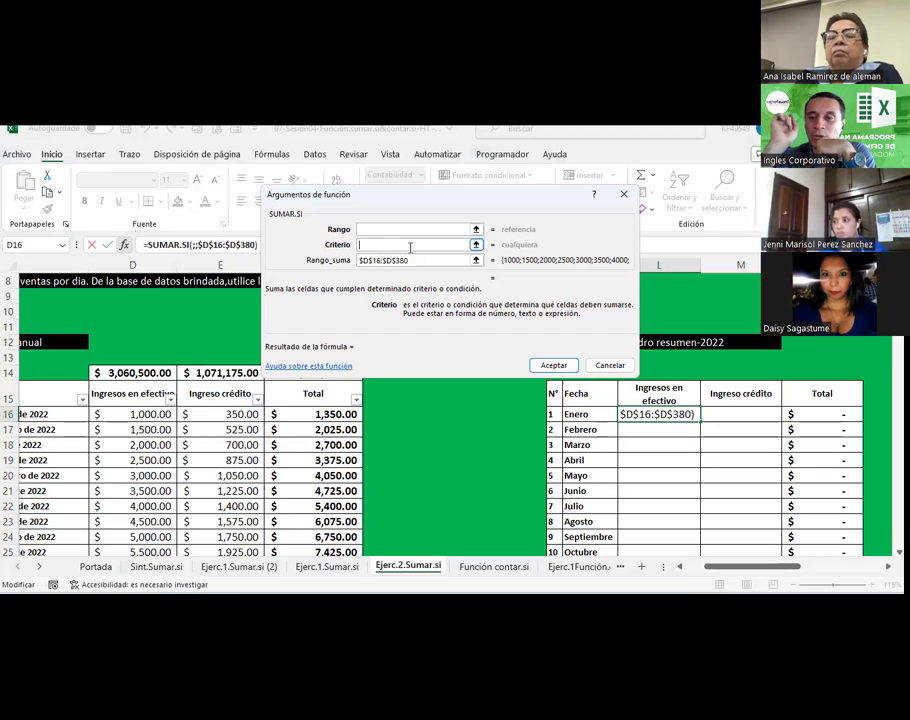
{"action": "left_click", "coordinate": [596, 410]}
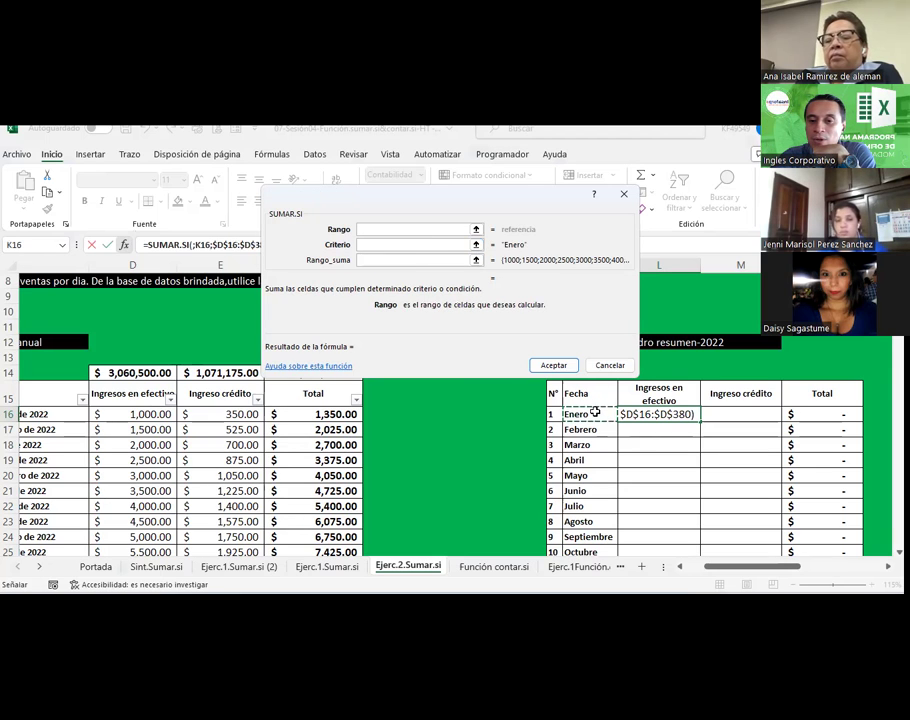
{"action": "left_click", "coordinate": [624, 194]}
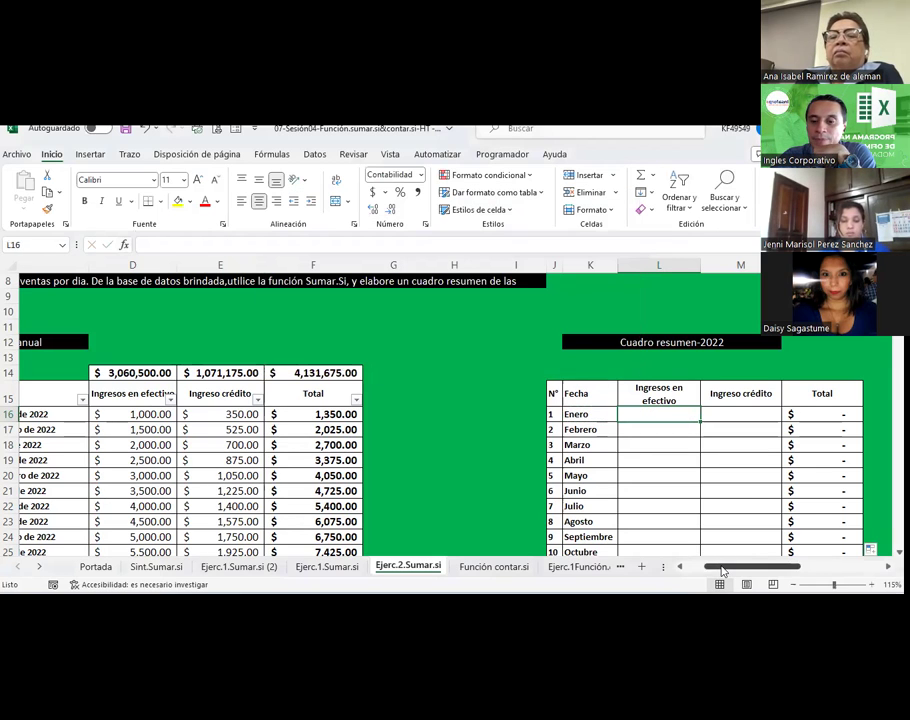
{"action": "left_click_drag", "start_coordinate": [726, 572], "coordinate": [691, 575]}
{"action": "left_click", "coordinate": [169, 413]}
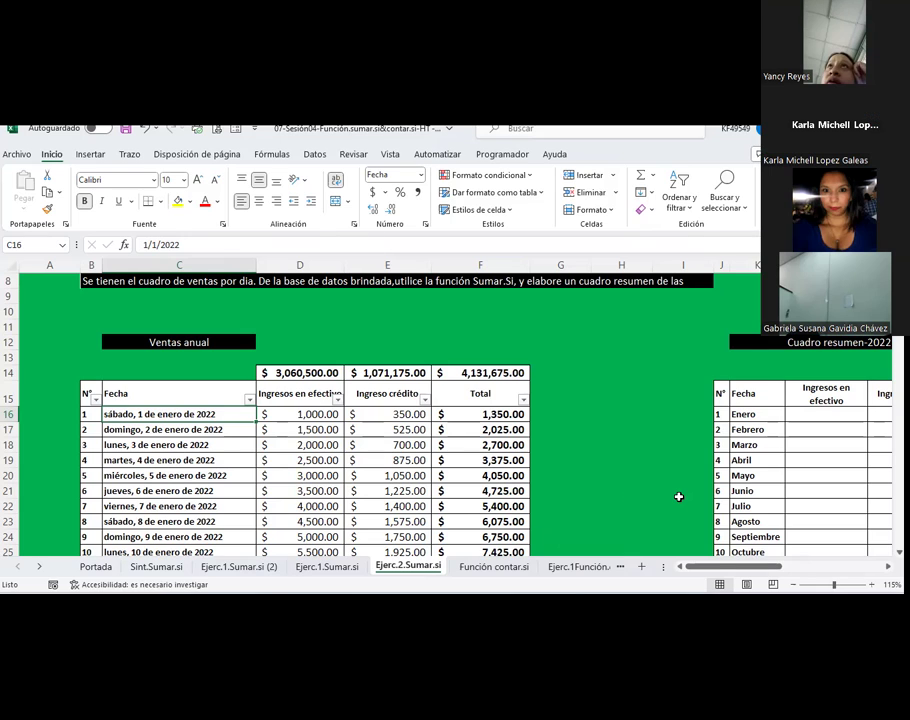
{"action": "left_click", "coordinate": [556, 410]}
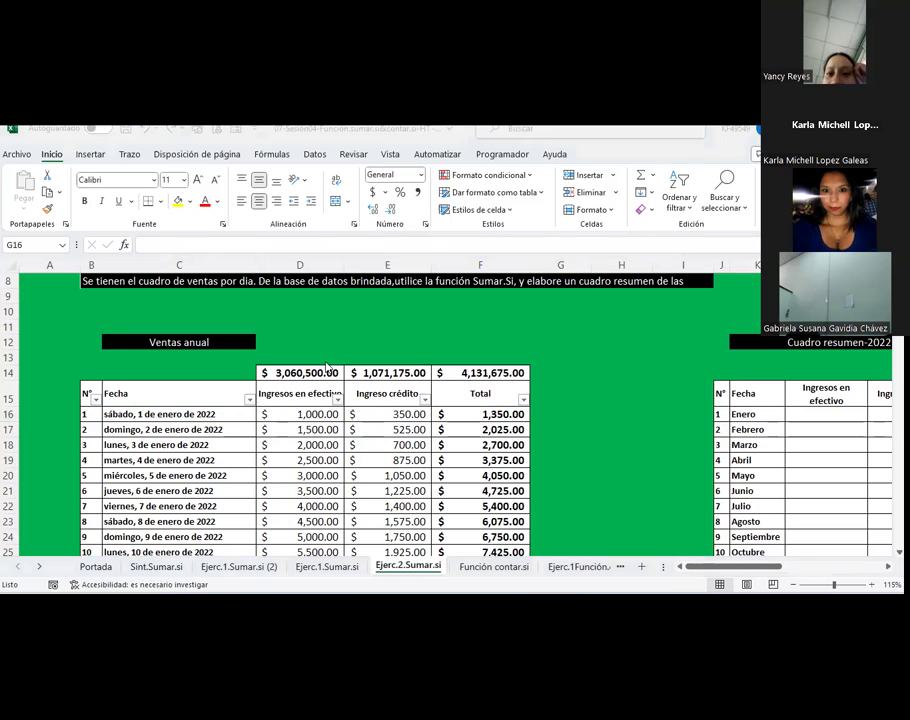
Open Format Cells for the first date cell C16 in the Personalizada category
{"action": "left_click", "coordinate": [204, 412]}
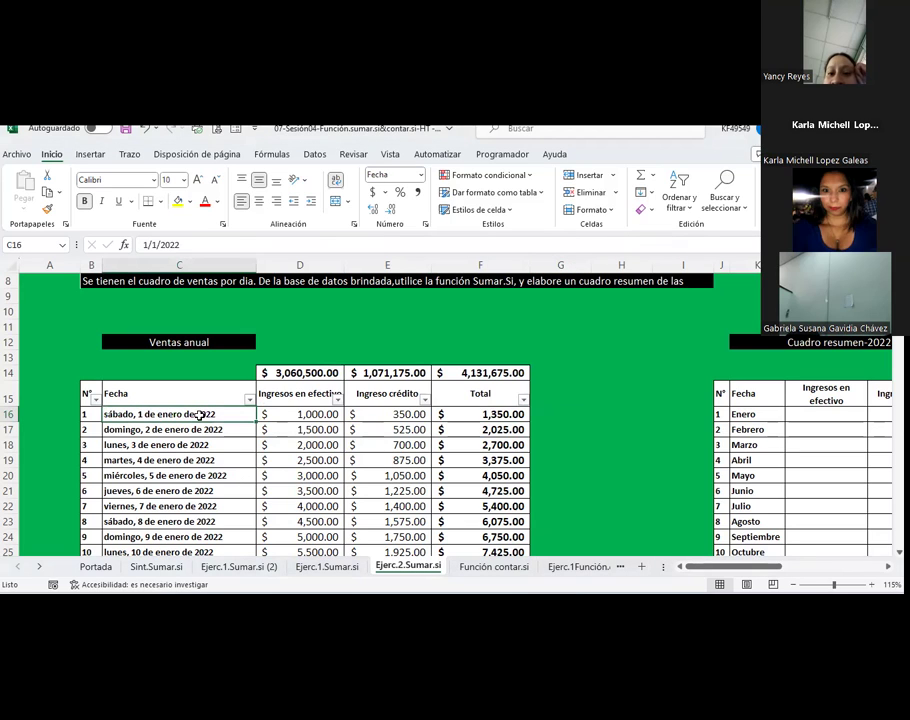
{"action": "right_click", "coordinate": [201, 413]}
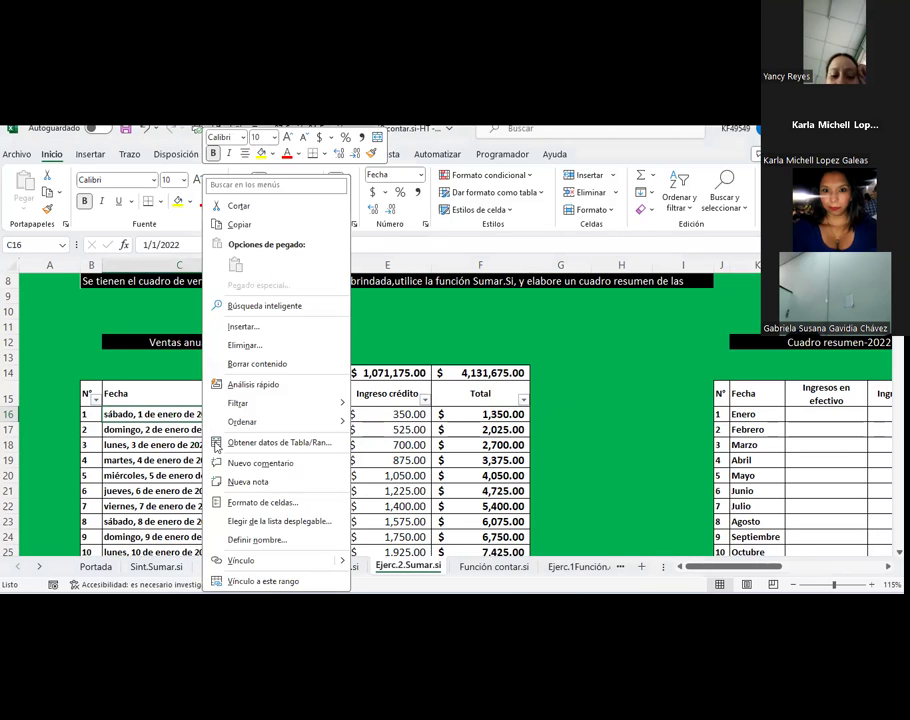
{"action": "left_click", "coordinate": [261, 506]}
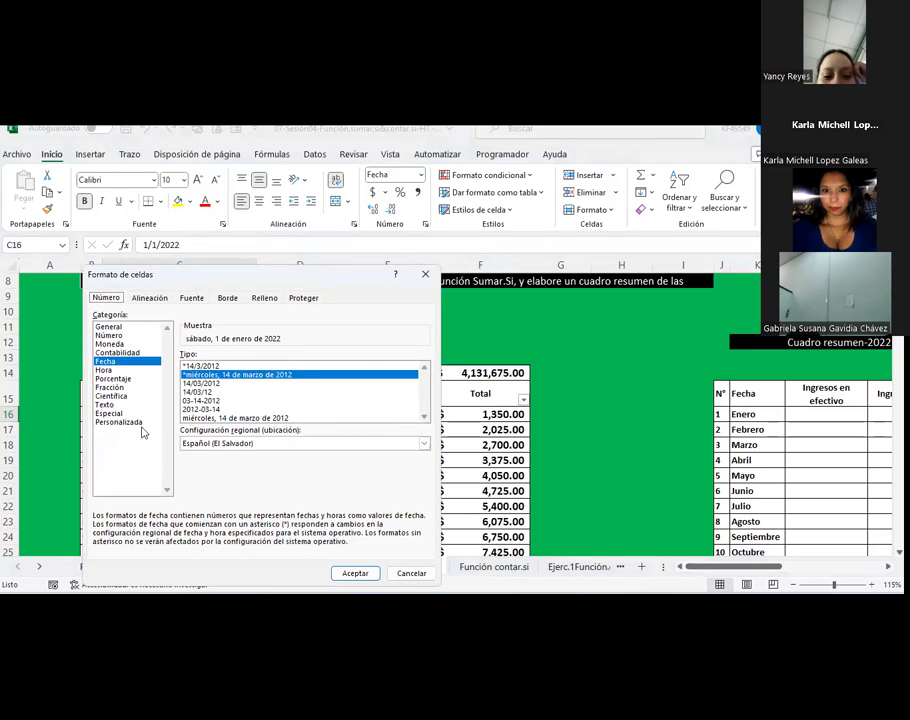
{"action": "left_click", "coordinate": [137, 423]}
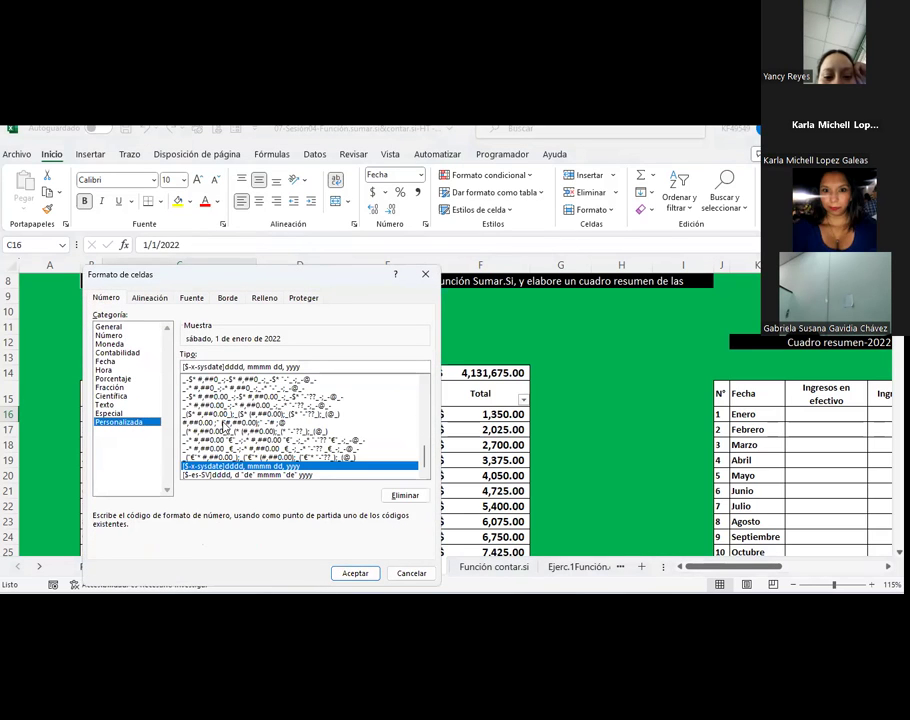
Preview the mmm-yy, d-mmm and d-mmm-yy formats, then trim the code to mmmm
{"action": "scroll", "coordinate": [410, 381], "scroll_direction": "up", "scroll_amount": 15}
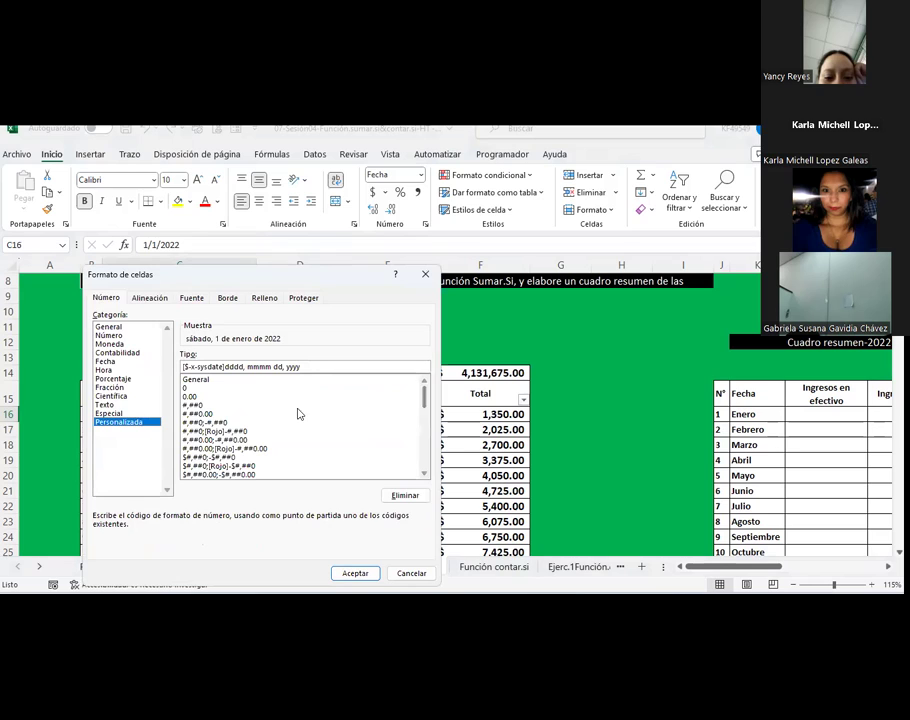
{"action": "left_click_drag", "start_coordinate": [424, 399], "coordinate": [424, 427]}
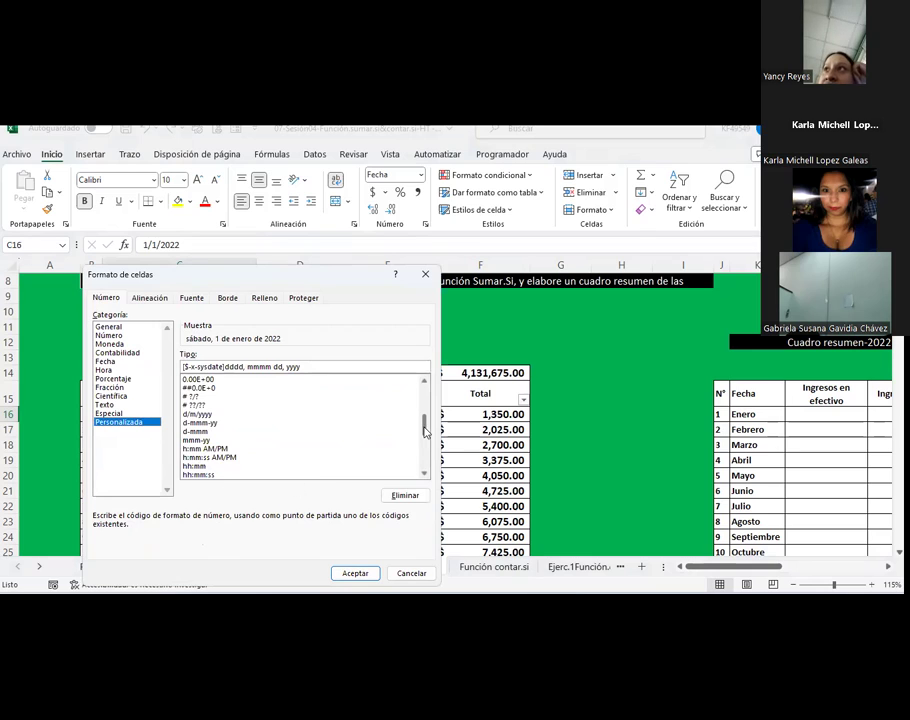
{"action": "left_click_drag", "start_coordinate": [424, 427], "coordinate": [423, 448]}
{"action": "scroll", "coordinate": [200, 448], "scroll_direction": "up", "scroll_amount": 3}
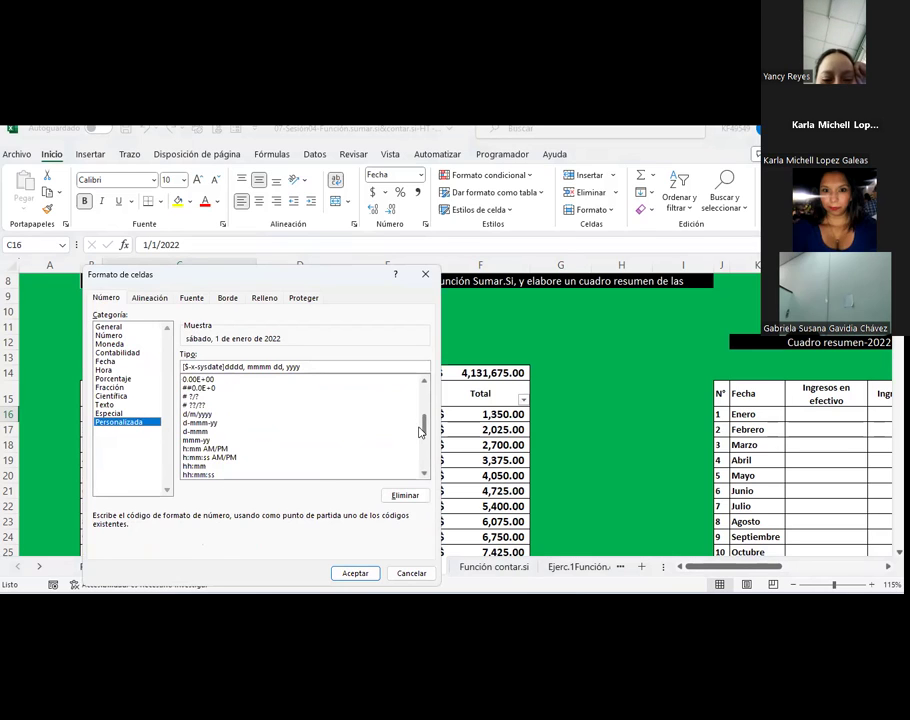
{"action": "left_click", "coordinate": [199, 441]}
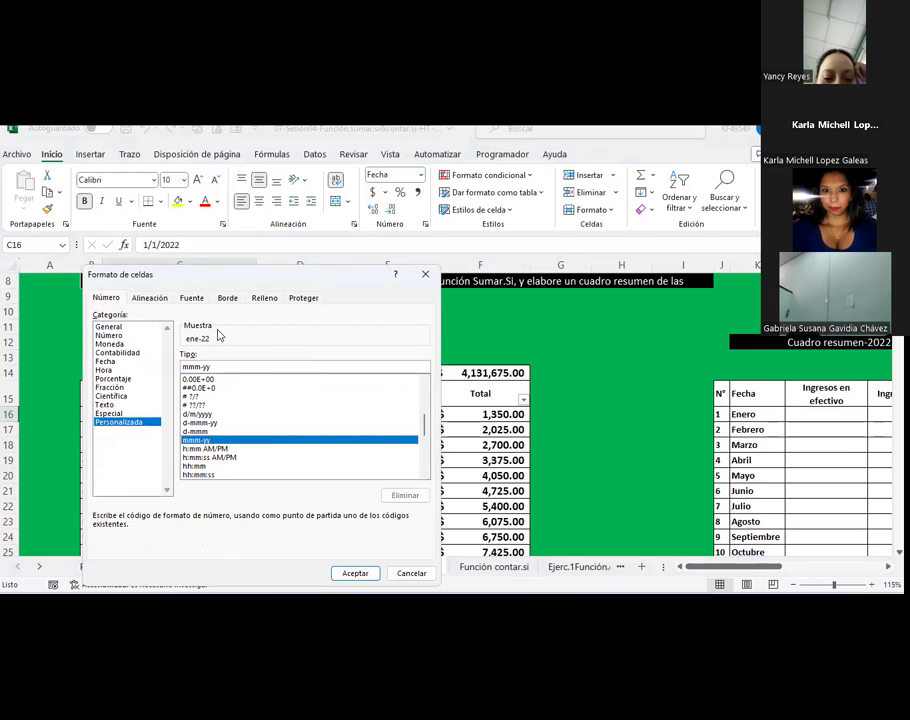
{"action": "key", "text": "Up"}
{"action": "left_click", "coordinate": [211, 423]}
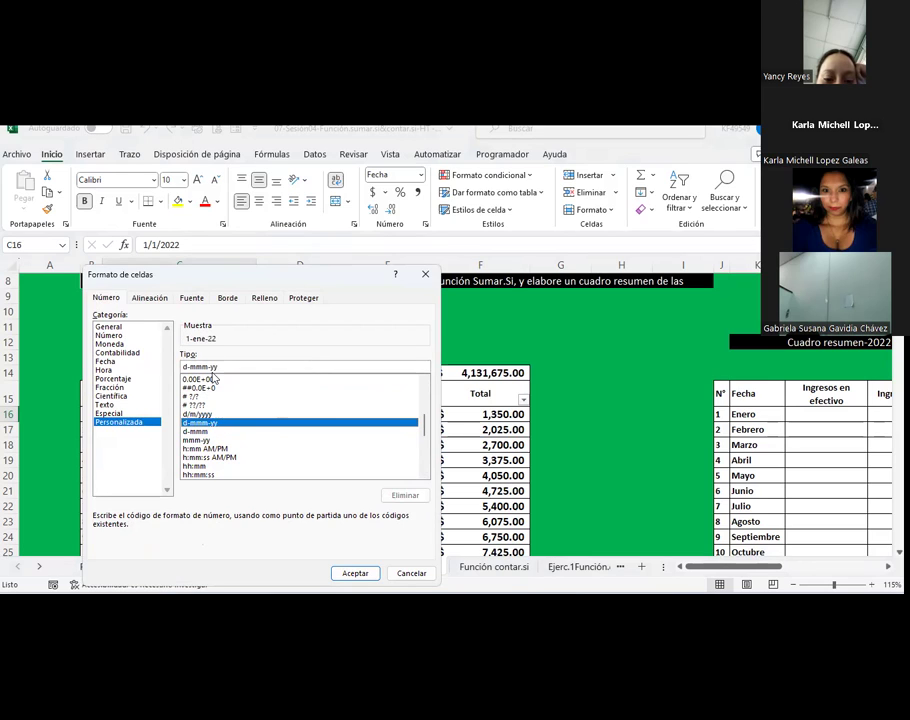
{"action": "left_click", "coordinate": [208, 440]}
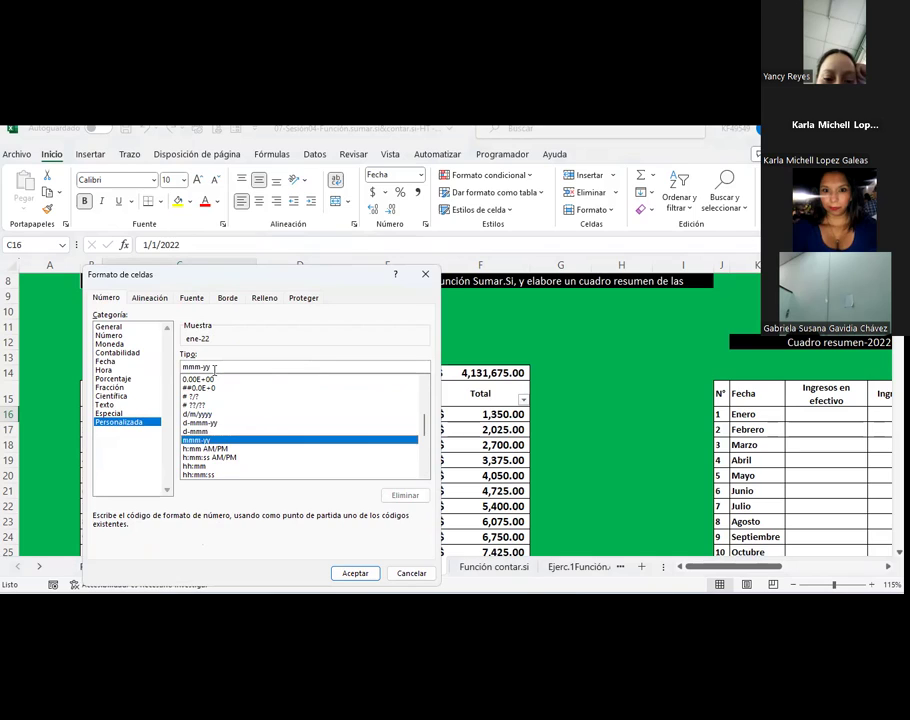
{"action": "key", "text": "BackSpace"}
{"action": "key", "text": "BackSpace"}
{"action": "key", "text": "BackSpace"}
{"action": "type", "text": "m"}
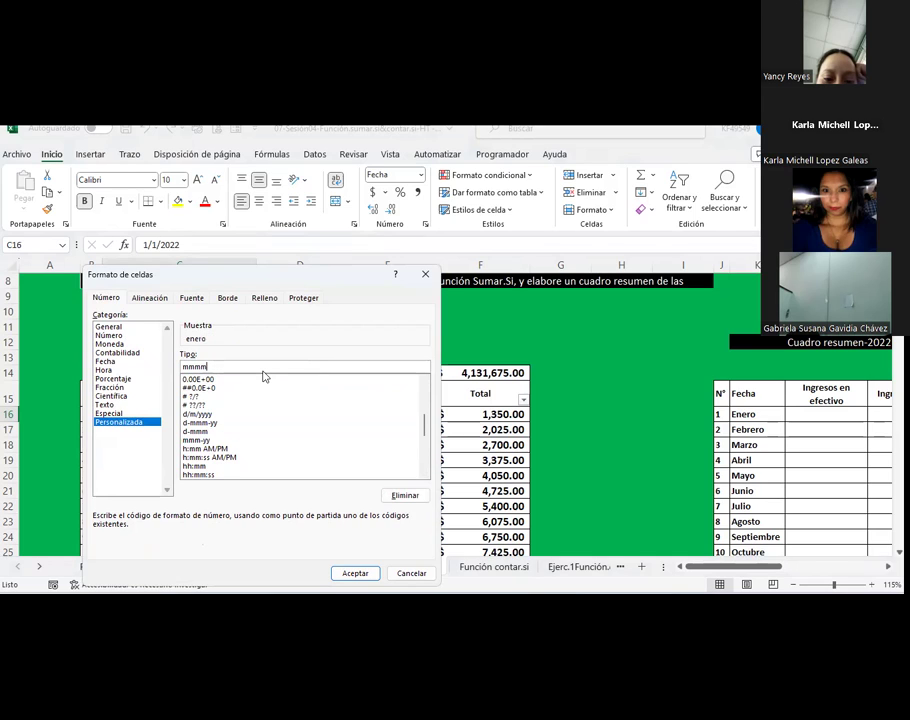
Apply the mmmm format to C16 and enter =C16=K16 in G16, which shows FALSO
{"action": "left_click", "coordinate": [368, 576]}
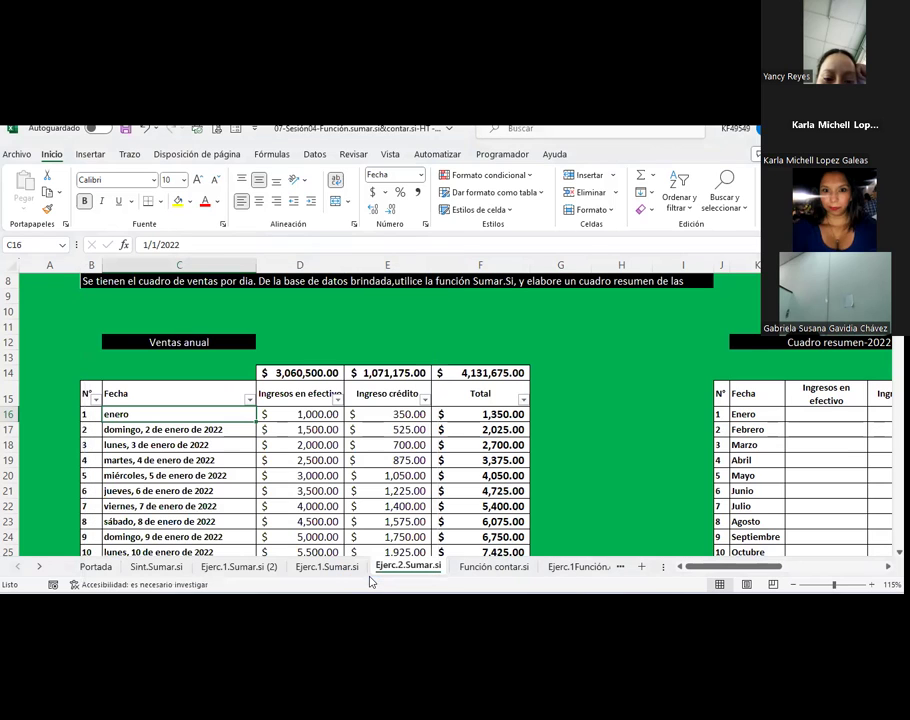
{"action": "left_click", "coordinate": [570, 416]}
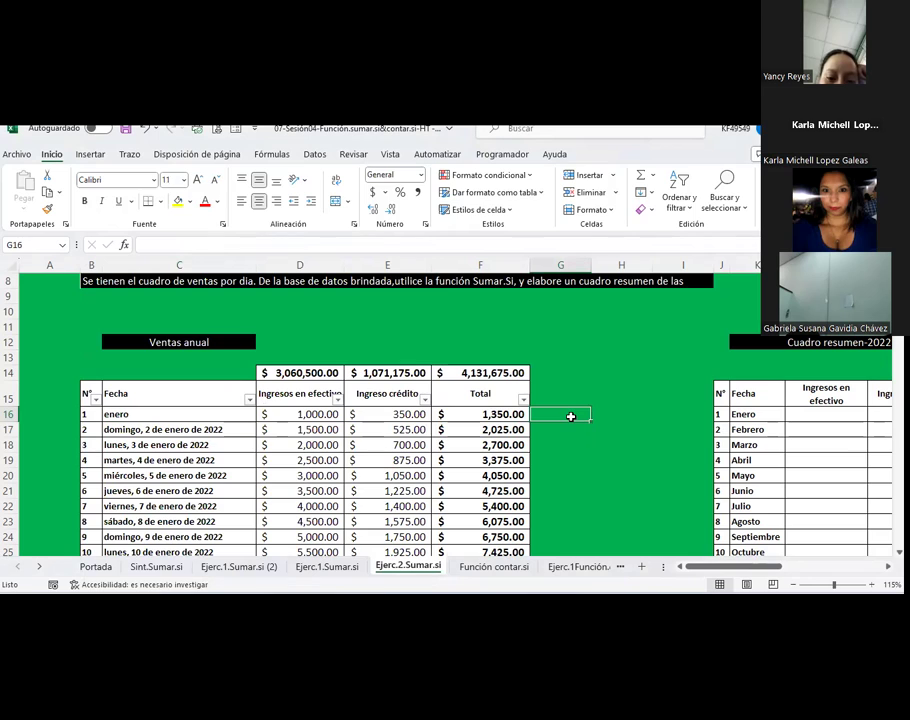
{"action": "type", "text": "="}
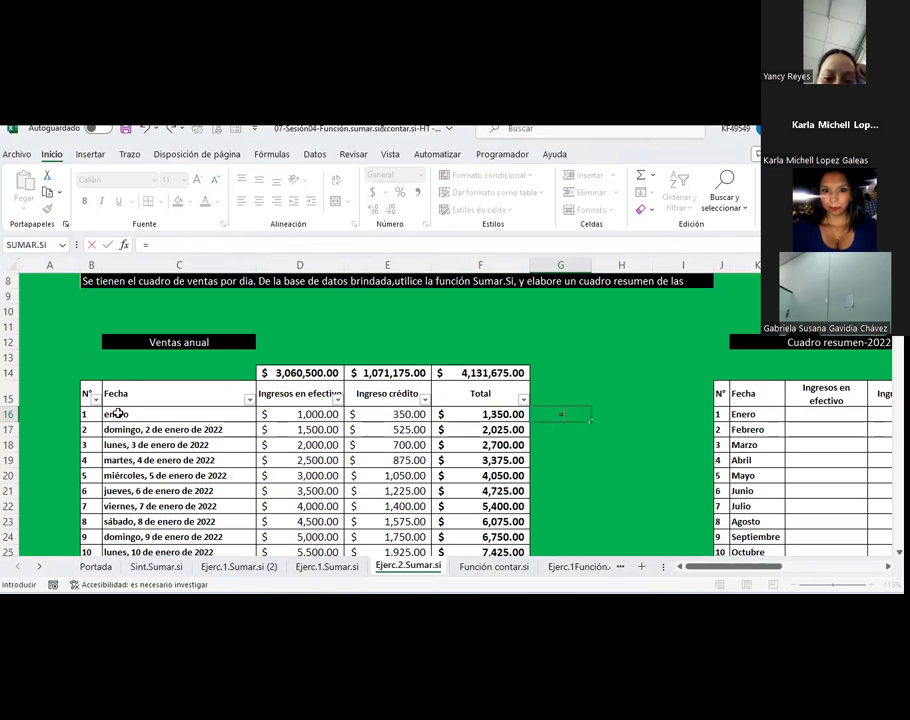
{"action": "left_click", "coordinate": [118, 413]}
{"action": "type", "text": "="}
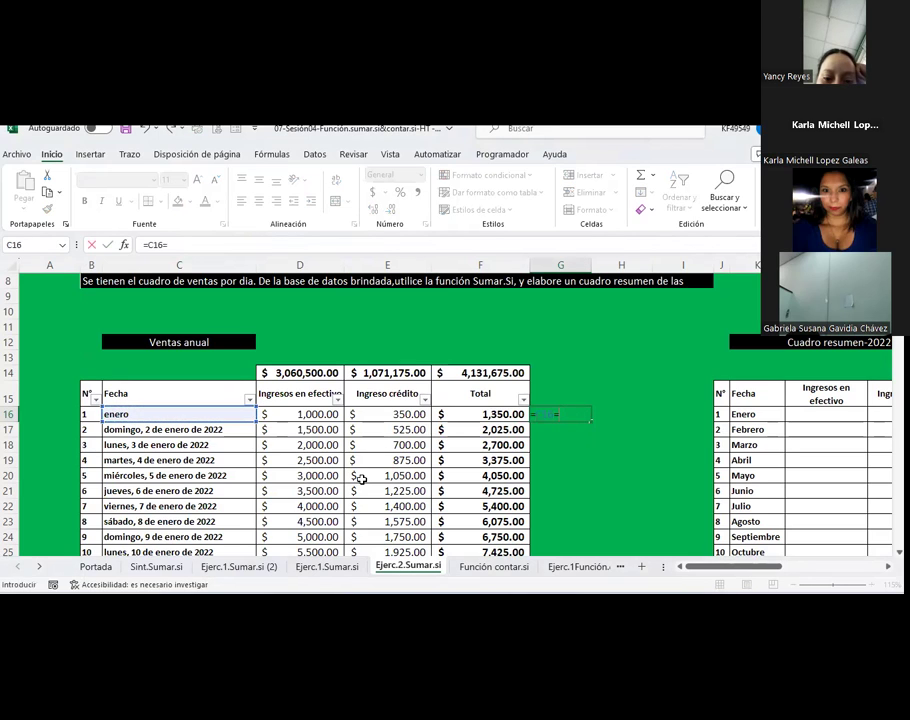
{"action": "left_click_drag", "start_coordinate": [725, 566], "coordinate": [742, 566]}
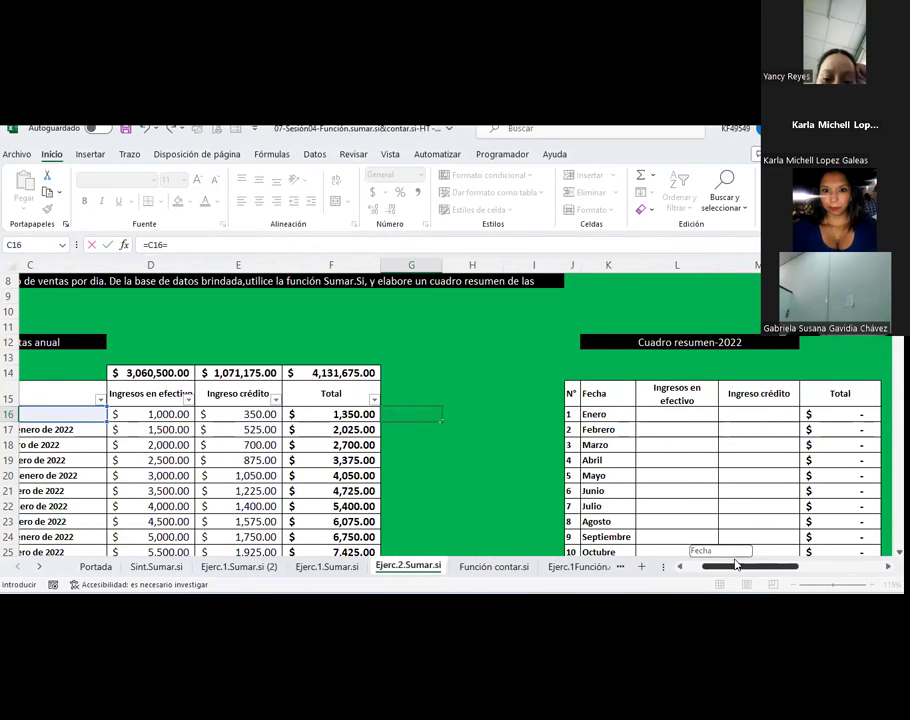
{"action": "left_click", "coordinate": [611, 415]}
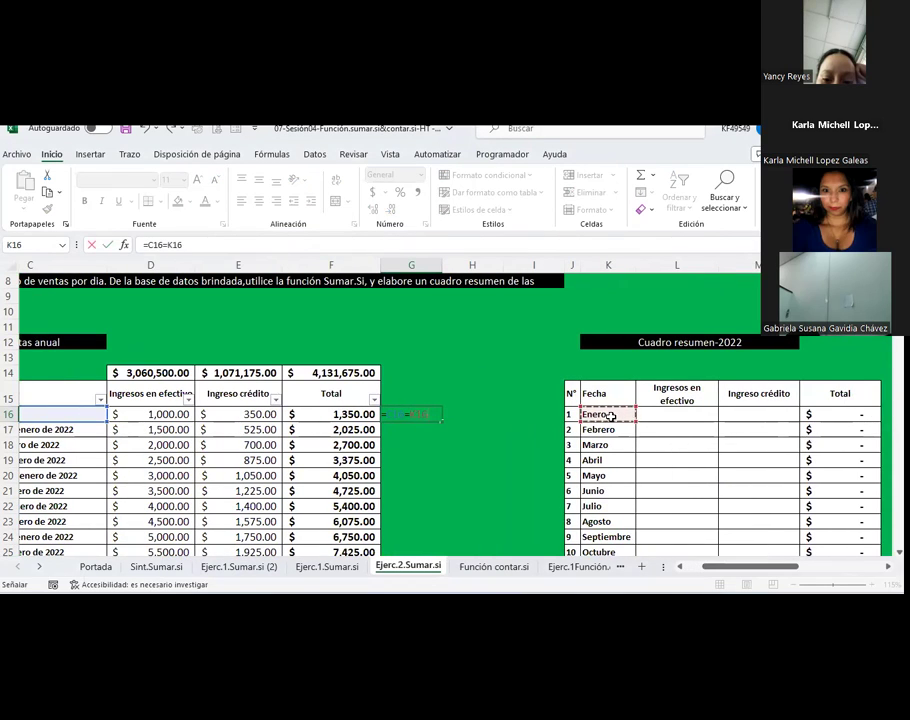
{"action": "key", "text": "Return"}
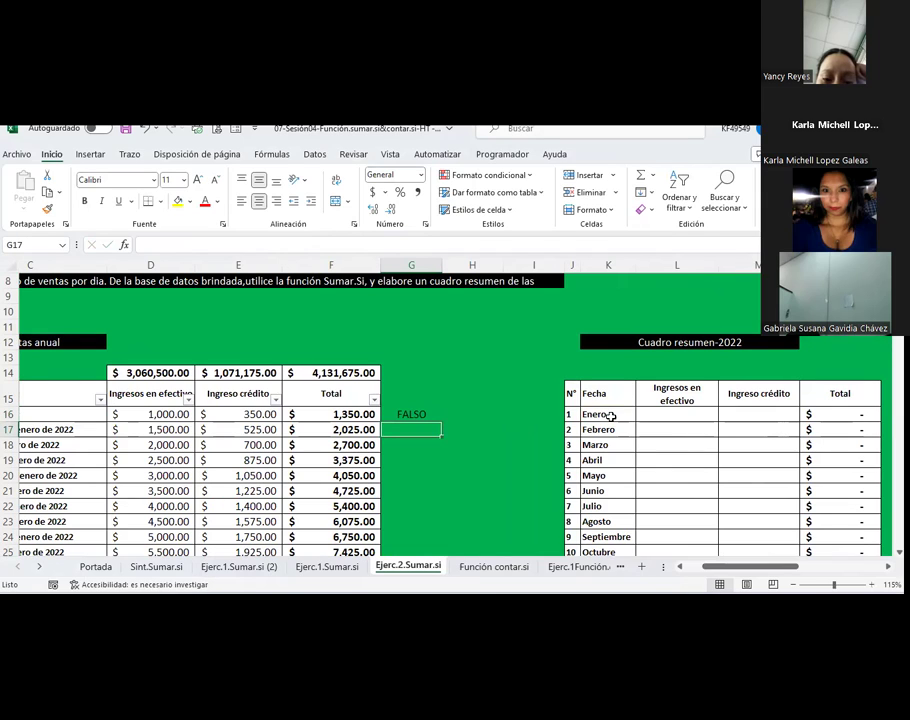
Navigate from G16 back to the date in C16 using the arrow keys
{"action": "key", "text": "Up"}
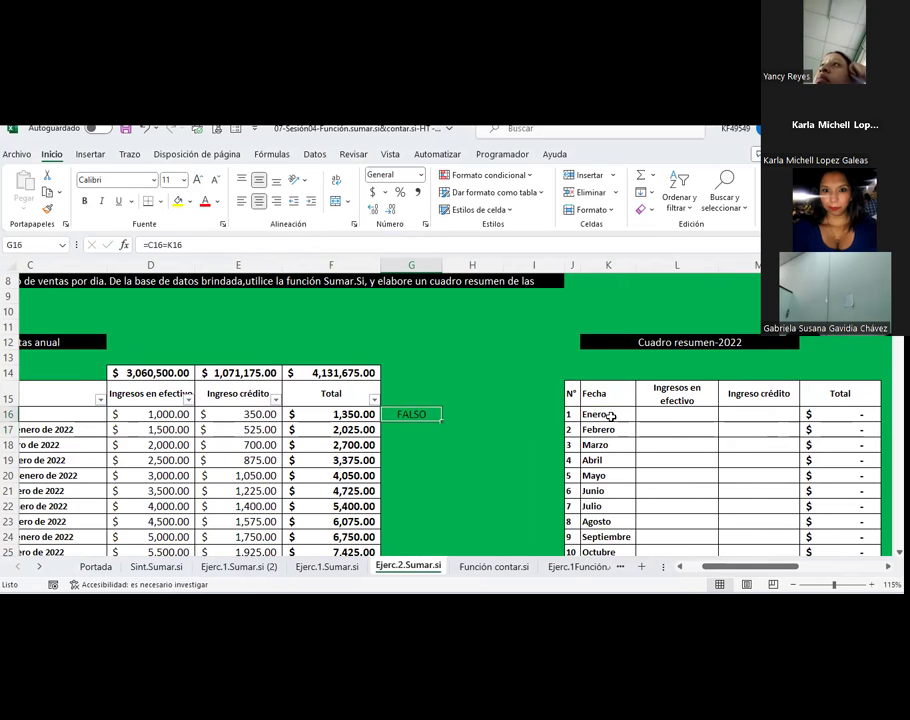
{"action": "key", "text": "Left"}
{"action": "key", "text": "Home"}
{"action": "key", "text": "Right"}
{"action": "key", "text": "Right"}
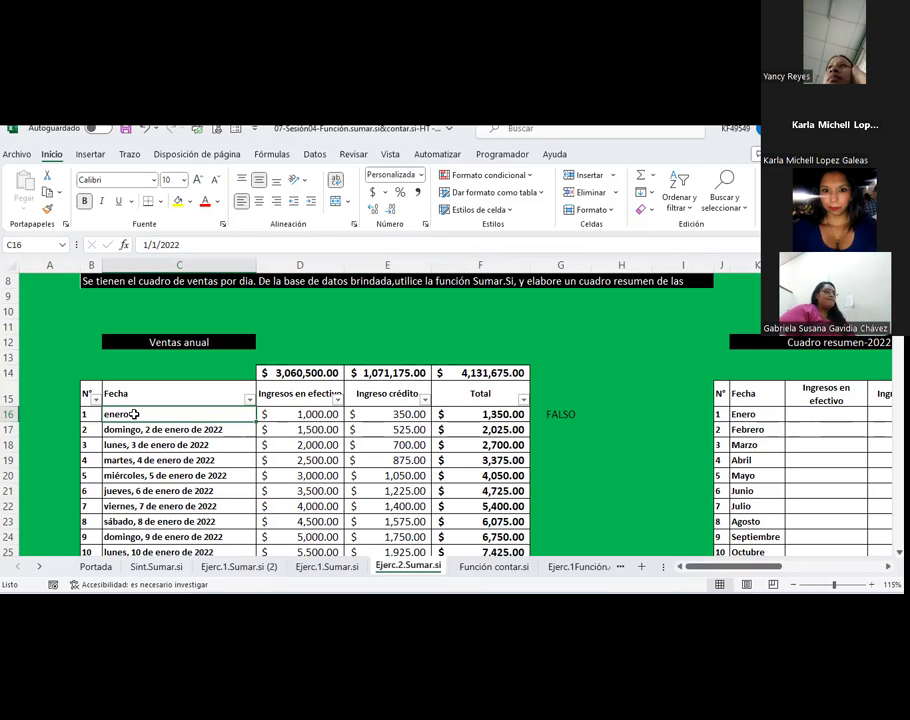
Undo the G16 comparison and C16's month format, then select C16 and K16's Enero
{"action": "left_click", "coordinate": [146, 130]}
{"action": "left_click", "coordinate": [146, 130]}
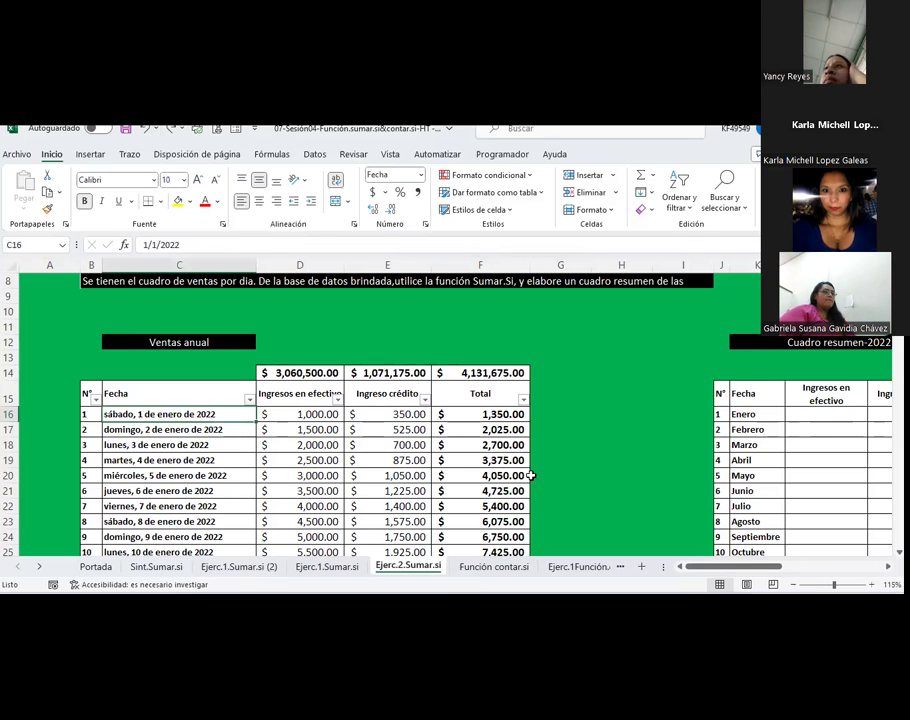
{"action": "left_click", "coordinate": [560, 414]}
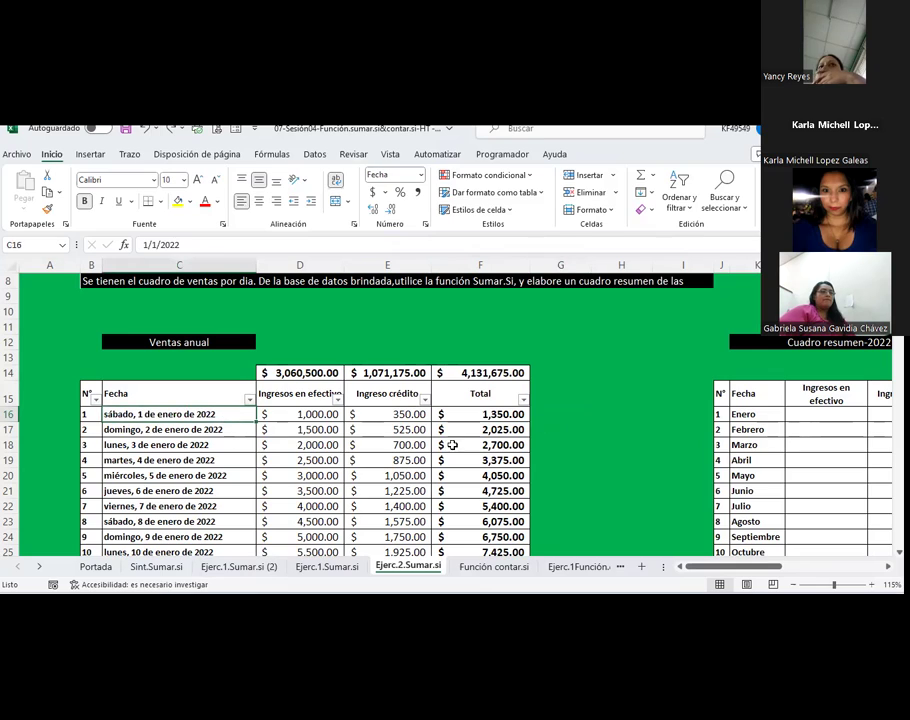
{"action": "left_click", "coordinate": [569, 418]}
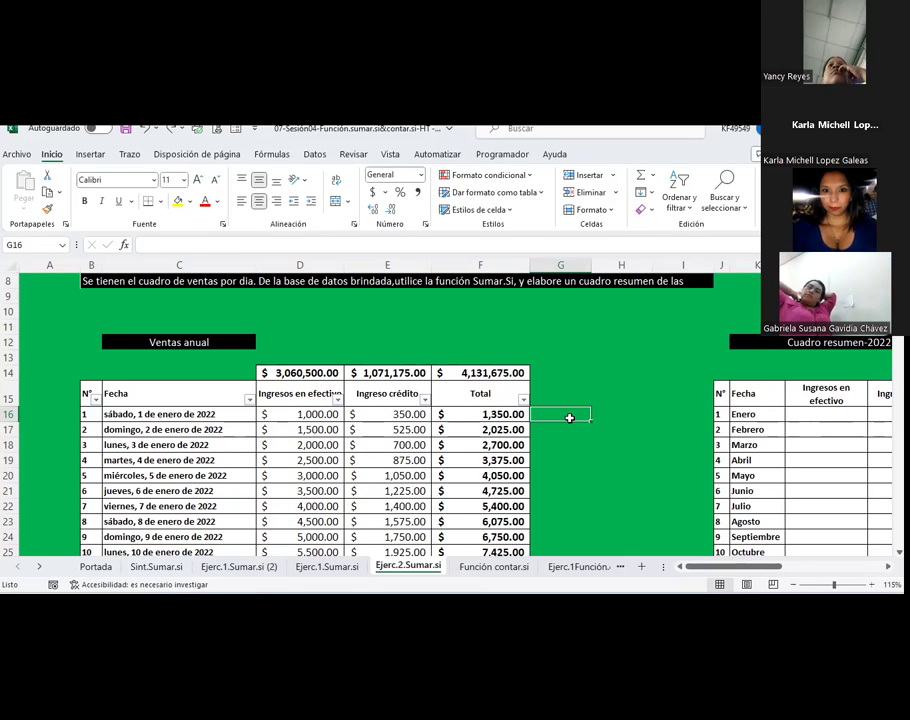
{"action": "left_click", "coordinate": [152, 413]}
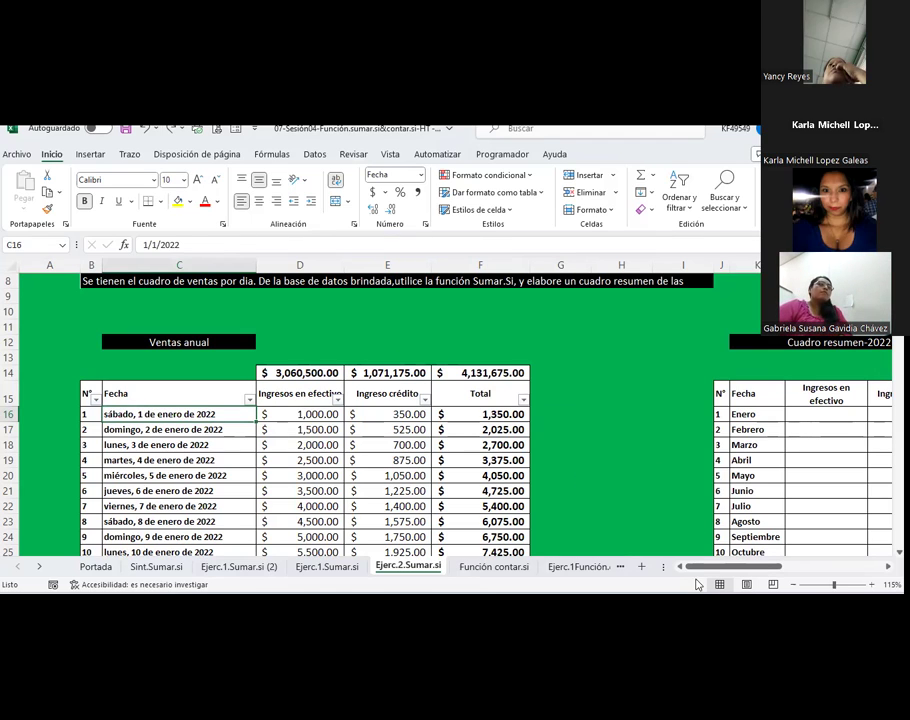
{"action": "scroll", "coordinate": [510, 410], "scroll_direction": "right", "scroll_amount": 3}
{"action": "left_click", "coordinate": [586, 415]}
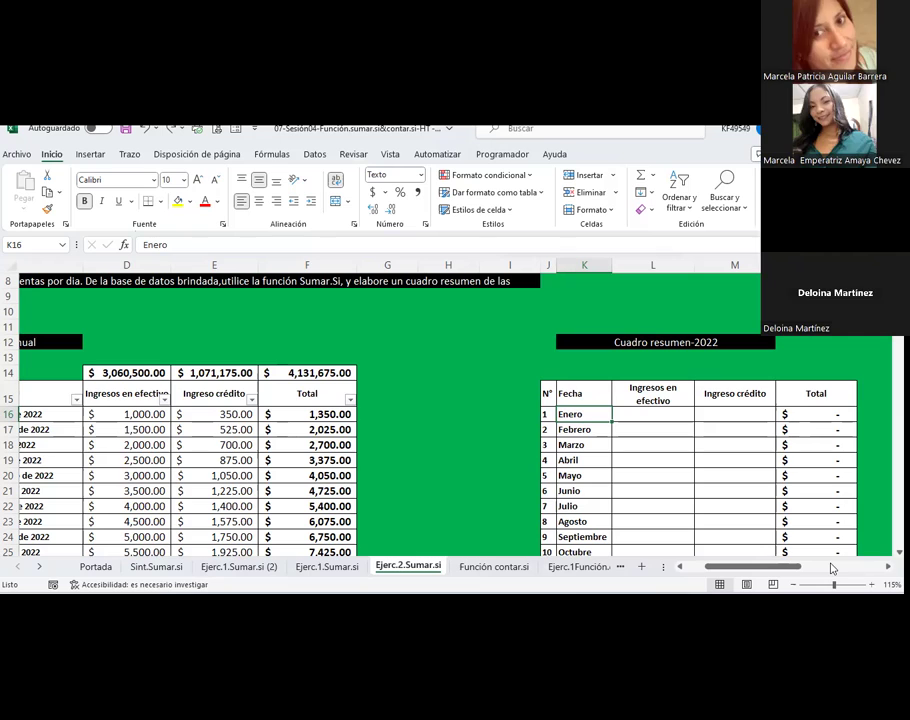
Enter =TEXTO(C16;"mmmm") in G16 so it shows the month name enero
{"action": "left_click", "coordinate": [388, 414]}
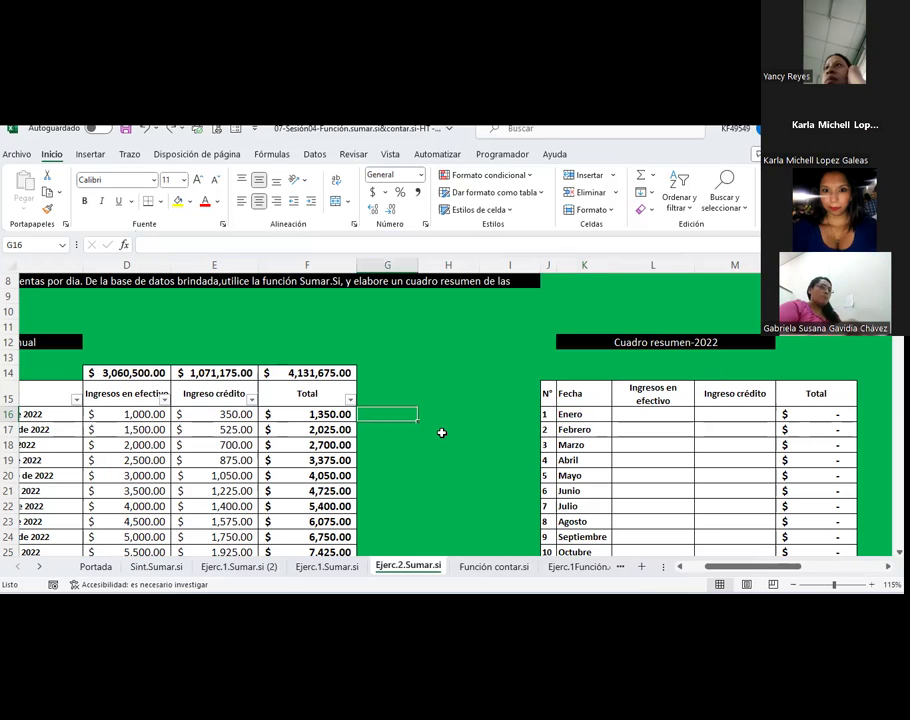
{"action": "type", "text": "=te"}
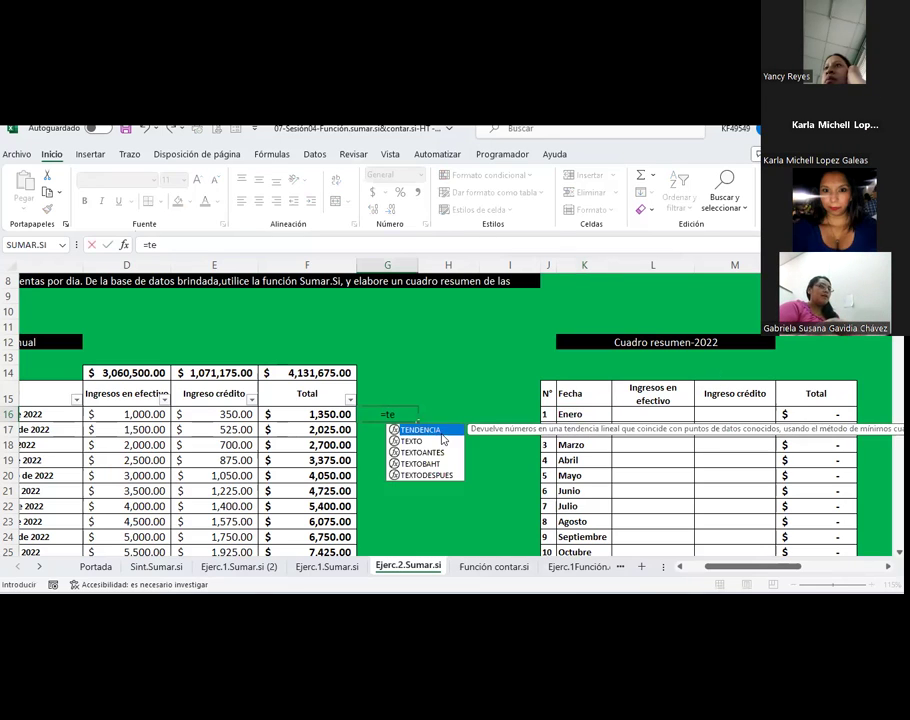
{"action": "type", "text": "xto("}
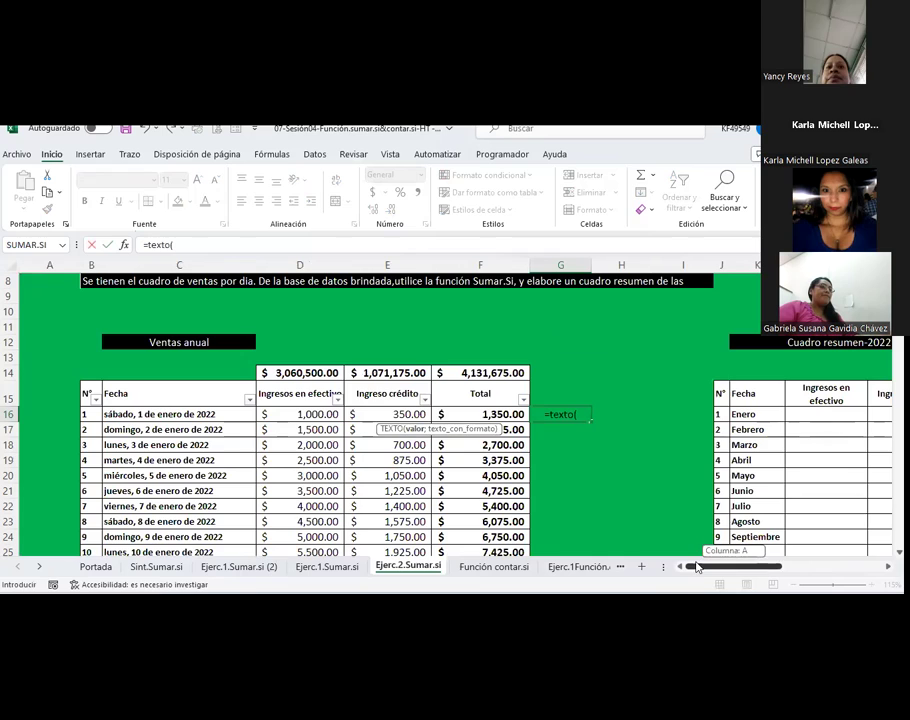
{"action": "scroll", "coordinate": [500, 480], "scroll_direction": "left", "scroll_amount": 2}
{"action": "left_click", "coordinate": [168, 414]}
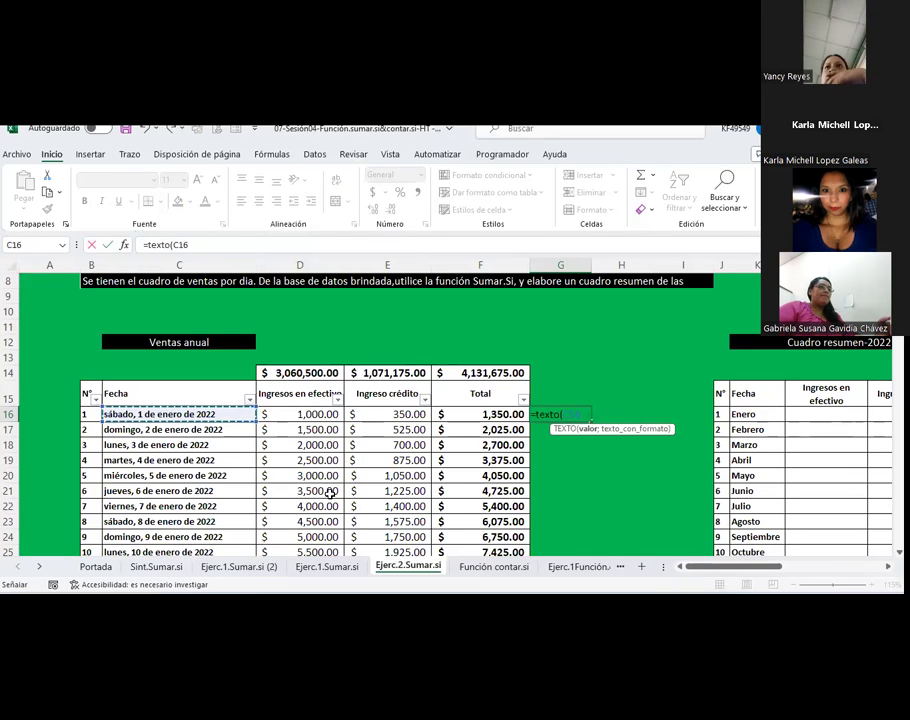
{"action": "type", "text": ";"}
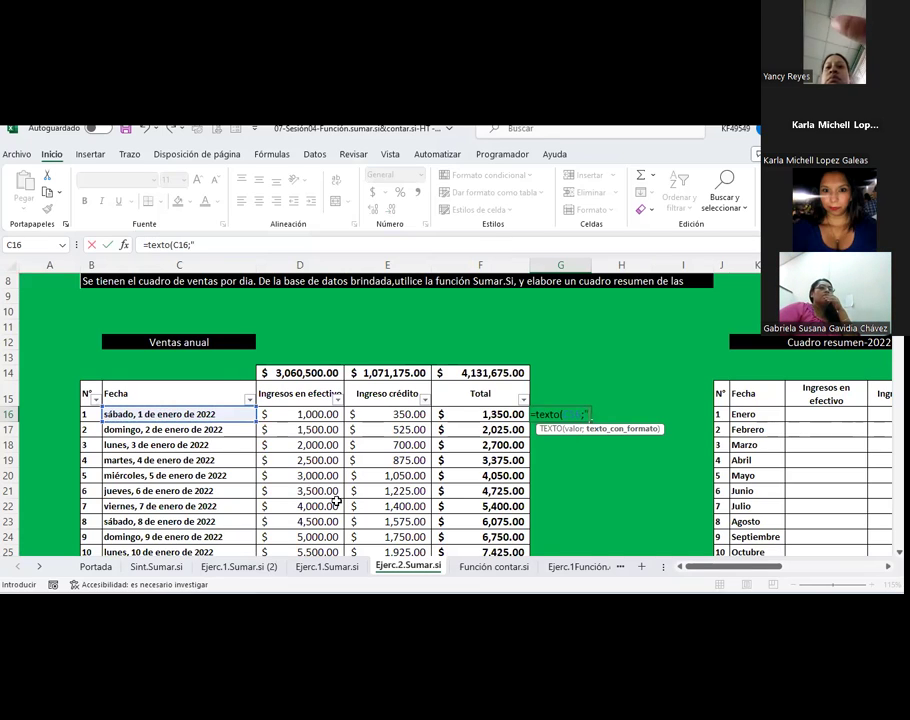
{"action": "type", "text": "\"mmmm"}
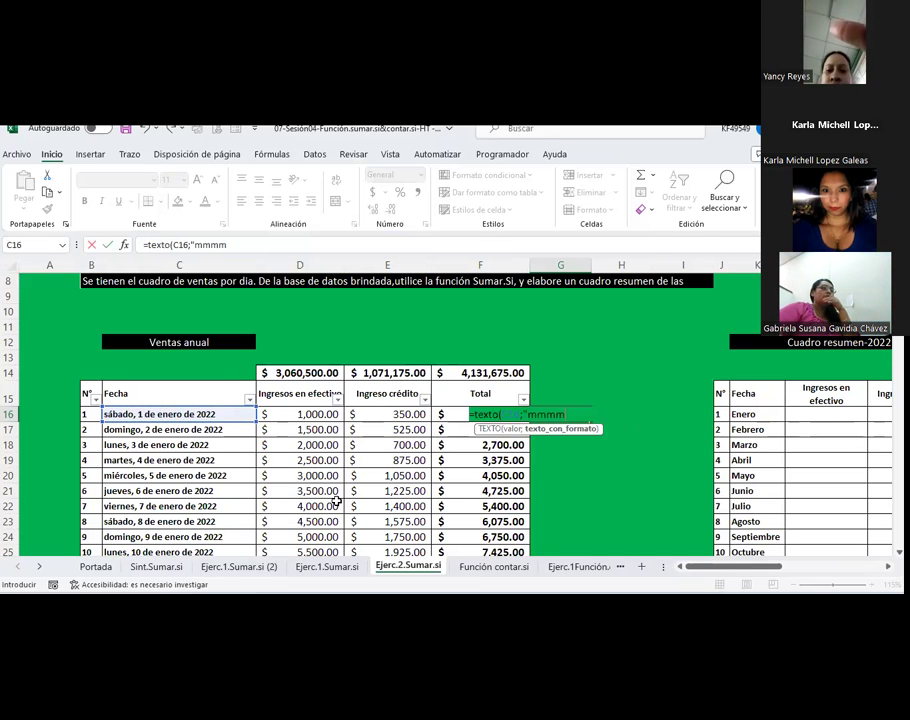
{"action": "type", "text": "\""}
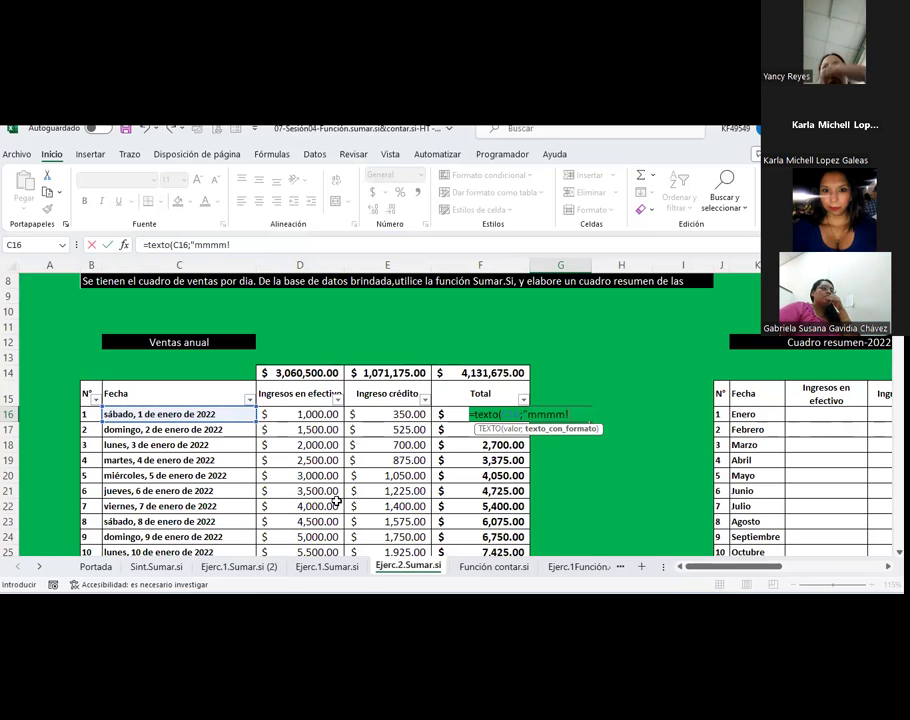
{"action": "type", "text": "\""}
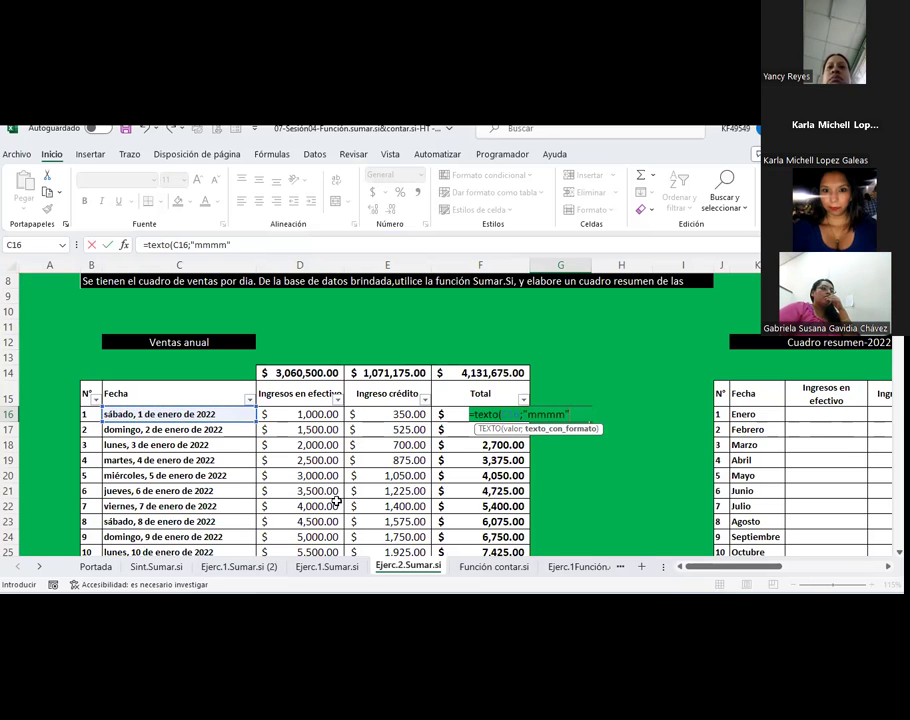
{"action": "type", "text": ")"}
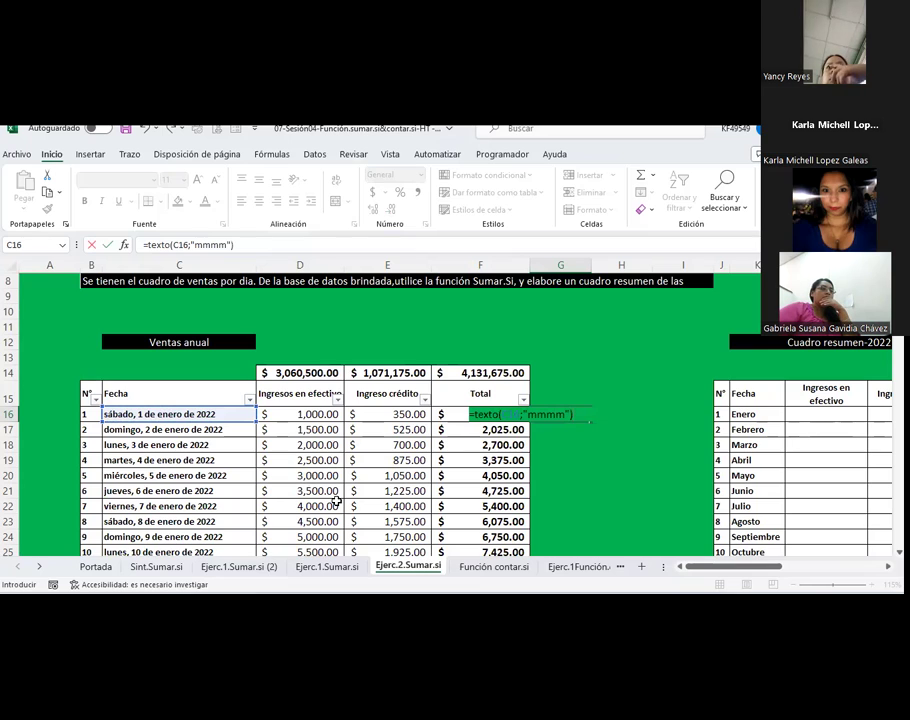
{"action": "key", "text": "Return"}
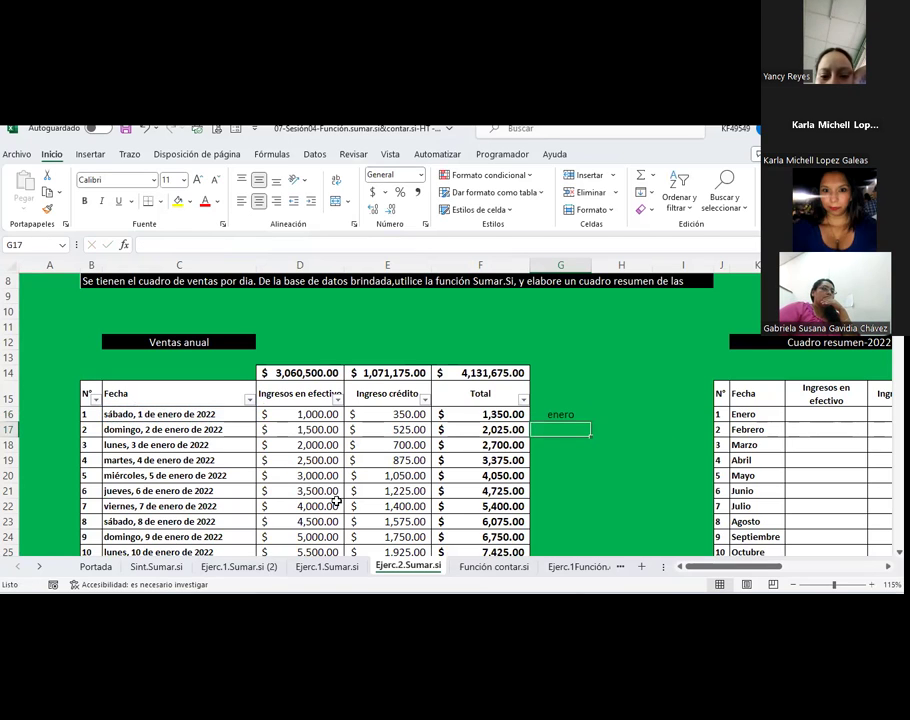
Enter =G16=K16 in H16, returning VERDADERO because the month matches Enero
{"action": "key", "text": "Up"}
{"action": "key", "text": "Right"}
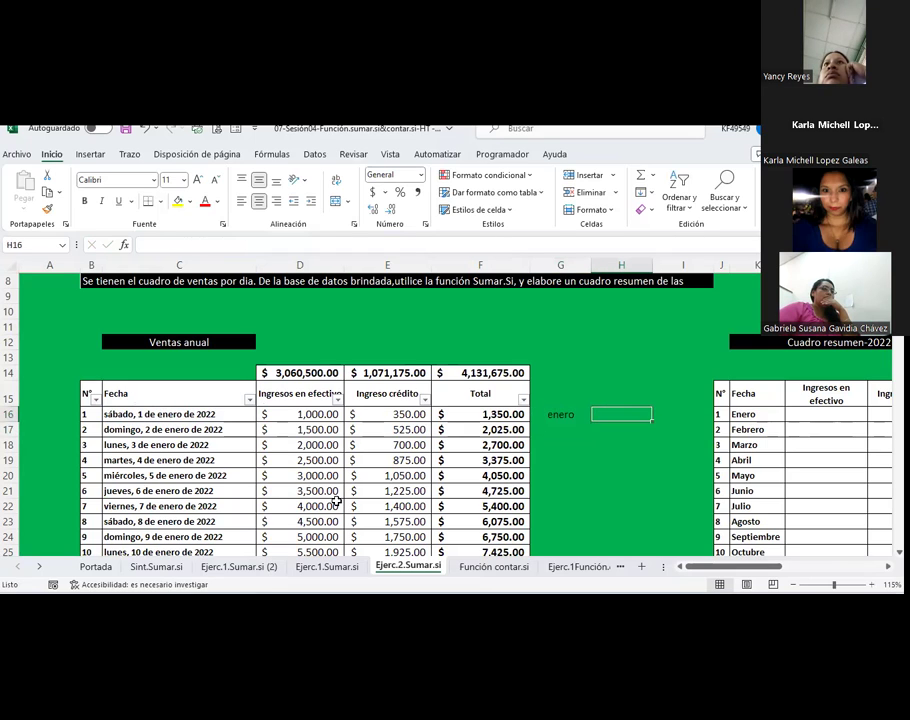
{"action": "type", "text": "="}
{"action": "key", "text": "Left"}
{"action": "type", "text": "="}
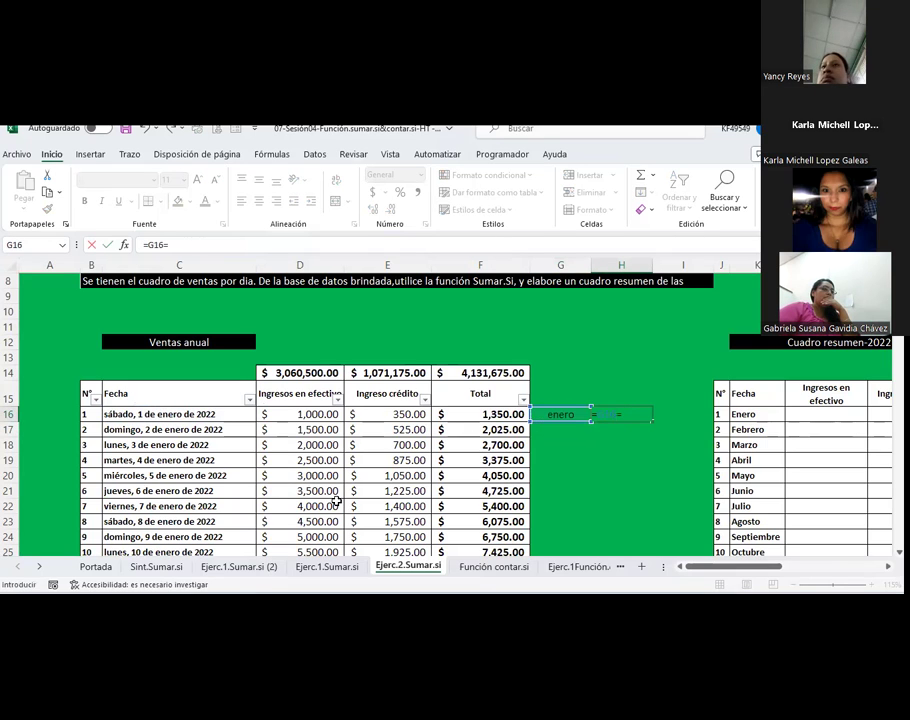
{"action": "key", "text": "Right"}
{"action": "key", "text": "Right"}
{"action": "key", "text": "Right"}
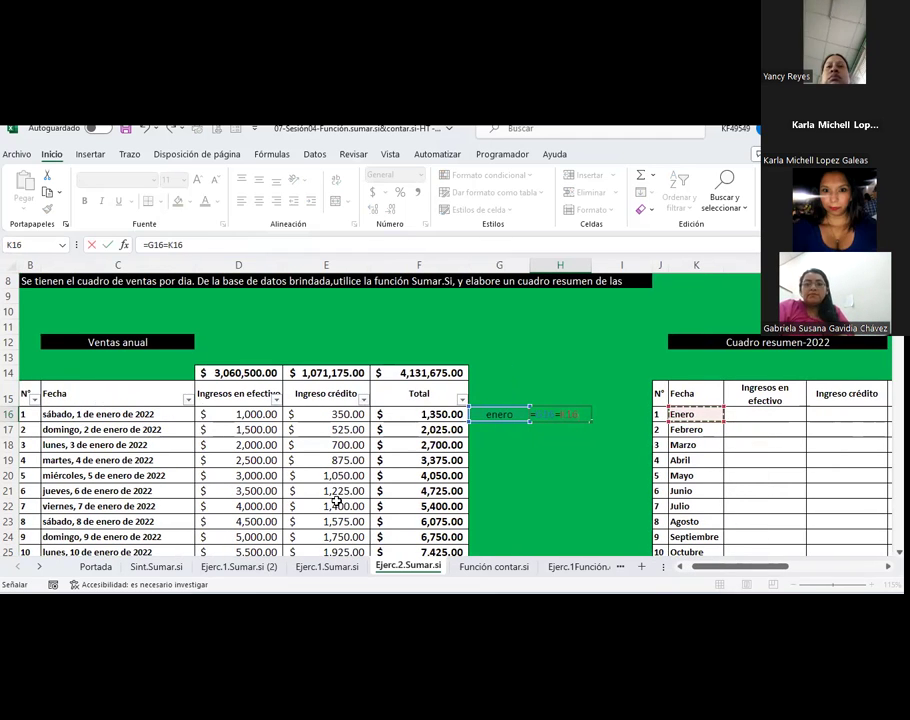
{"action": "key", "text": "Return"}
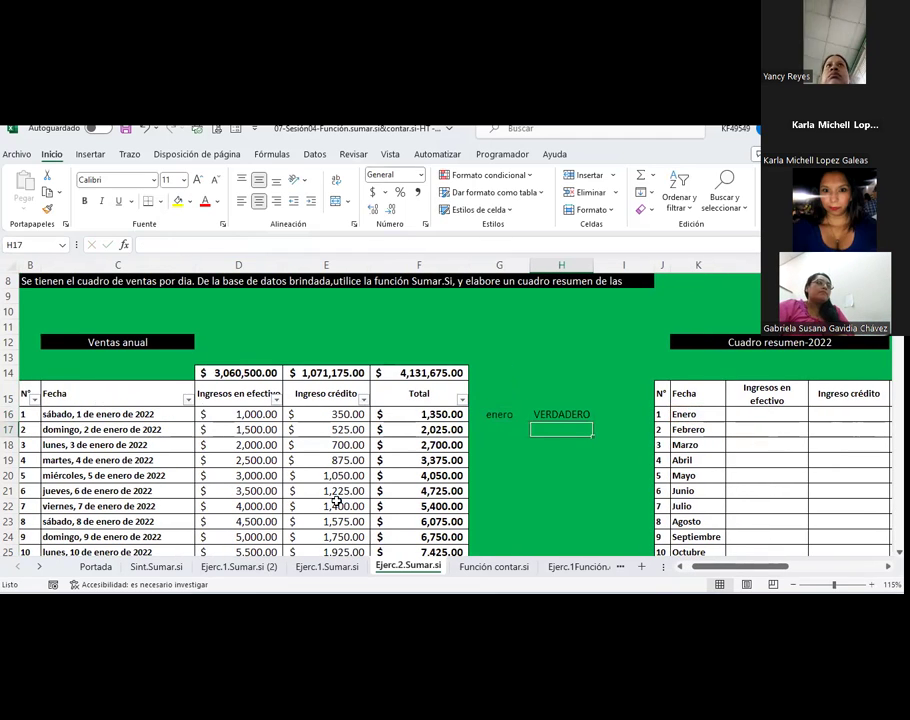
Move across row 16 to Enero in K16 and back to the month formula in G16
{"action": "key", "text": "Up"}
{"action": "key", "text": "Left"}
{"action": "key", "text": "Right"}
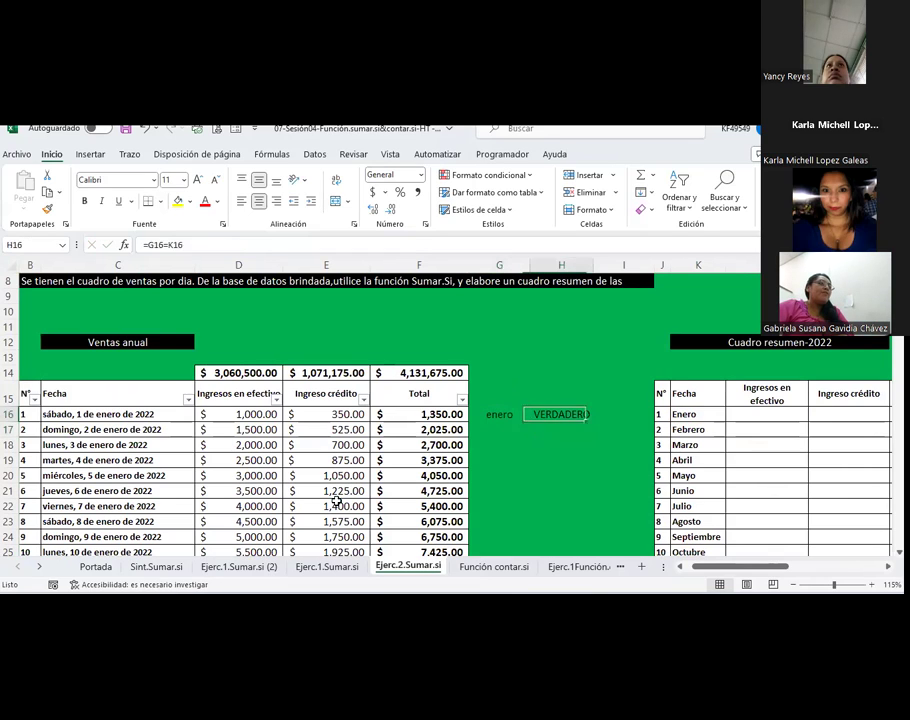
{"action": "key", "text": "Right"}
{"action": "key", "text": "Right"}
{"action": "key", "text": "Up"}
{"action": "key", "text": "Right"}
{"action": "key", "text": "Down"}
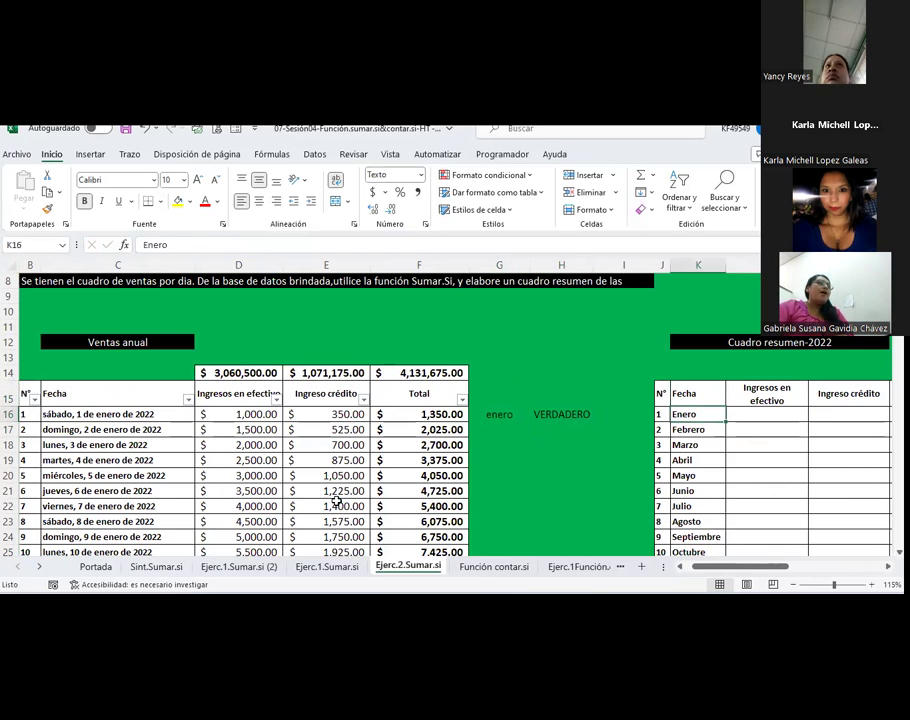
{"action": "key", "text": "Left"}
{"action": "key", "text": "Left"}
{"action": "key", "text": "Left"}
{"action": "key", "text": "Left"}
{"action": "key", "text": "Left"}
{"action": "key", "text": "Right"}
{"action": "key", "text": "Right"}
{"action": "key", "text": "Right"}
{"action": "key", "text": "Right"}
{"action": "key", "text": "Right"}
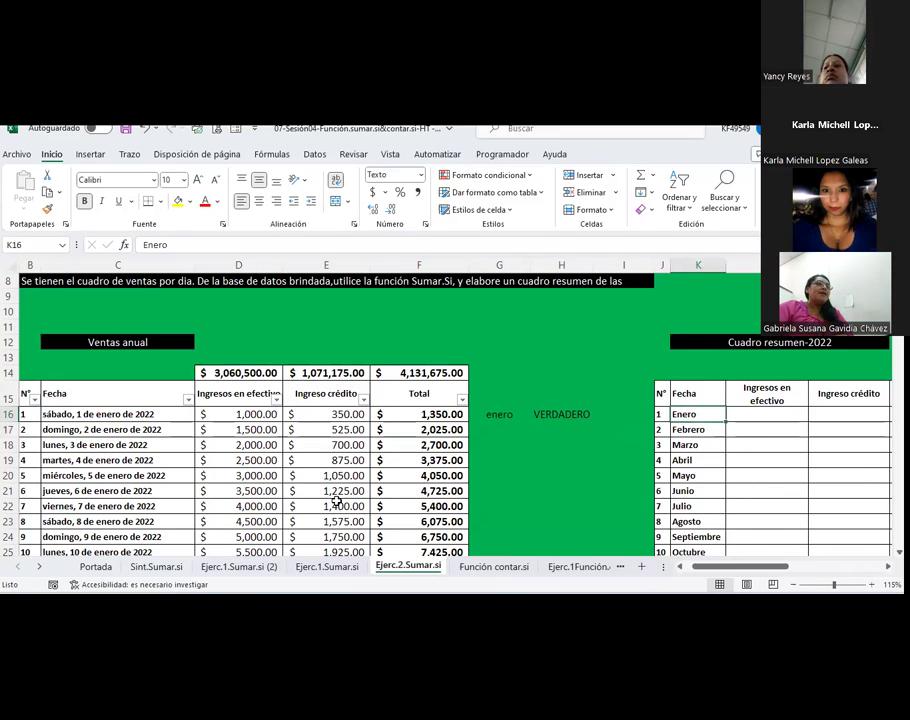
{"action": "key", "text": "Left"}
{"action": "key", "text": "Left"}
{"action": "key", "text": "Left"}
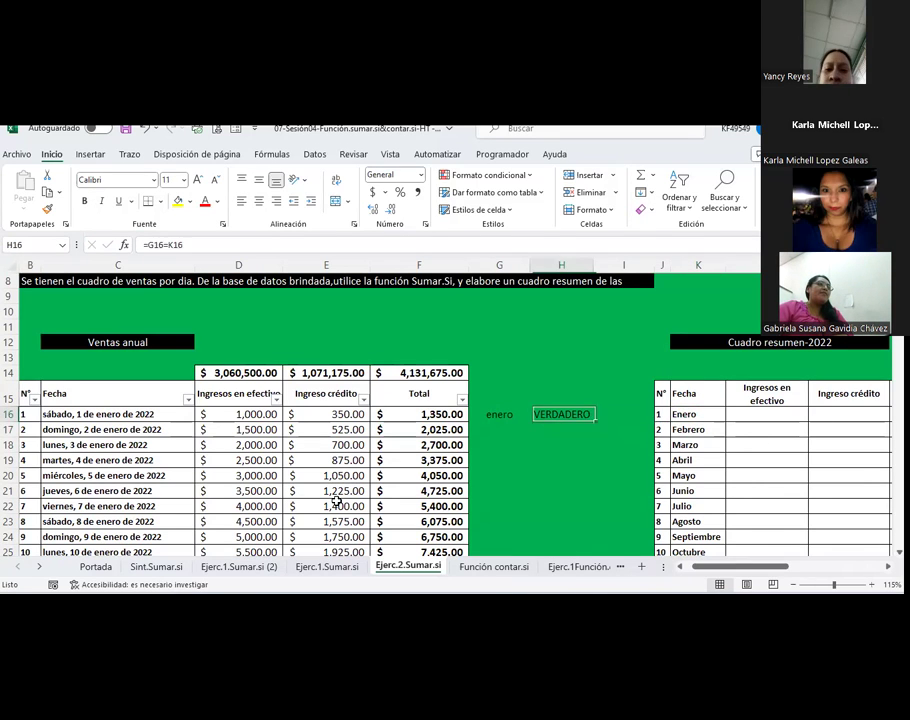
{"action": "key", "text": "Left"}
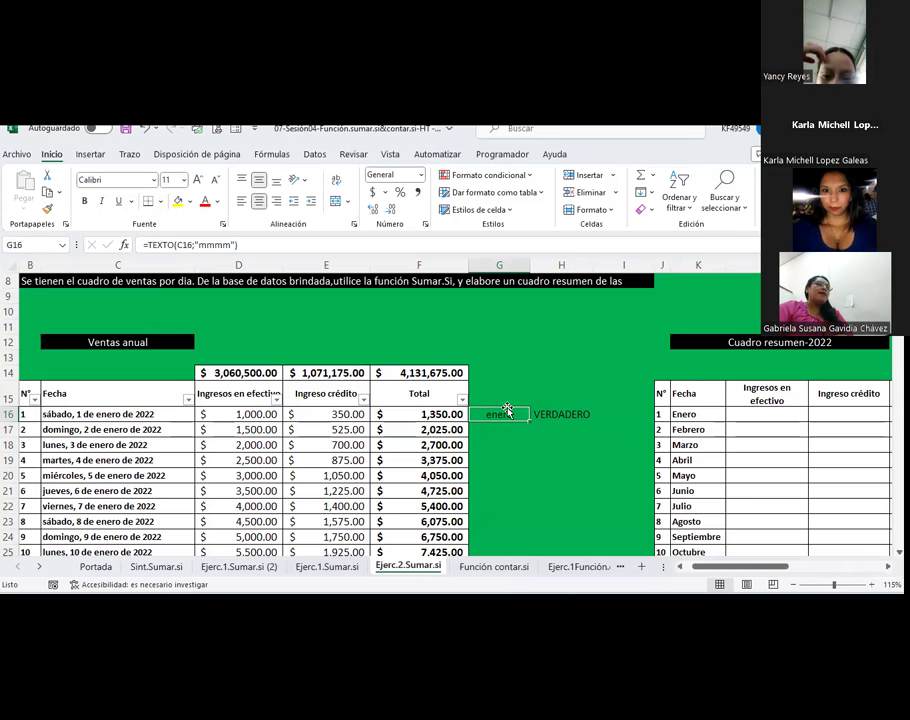
Fill G16's month formula down all of column G, leaving the fill colour unchanged
{"action": "double_click", "coordinate": [531, 418]}
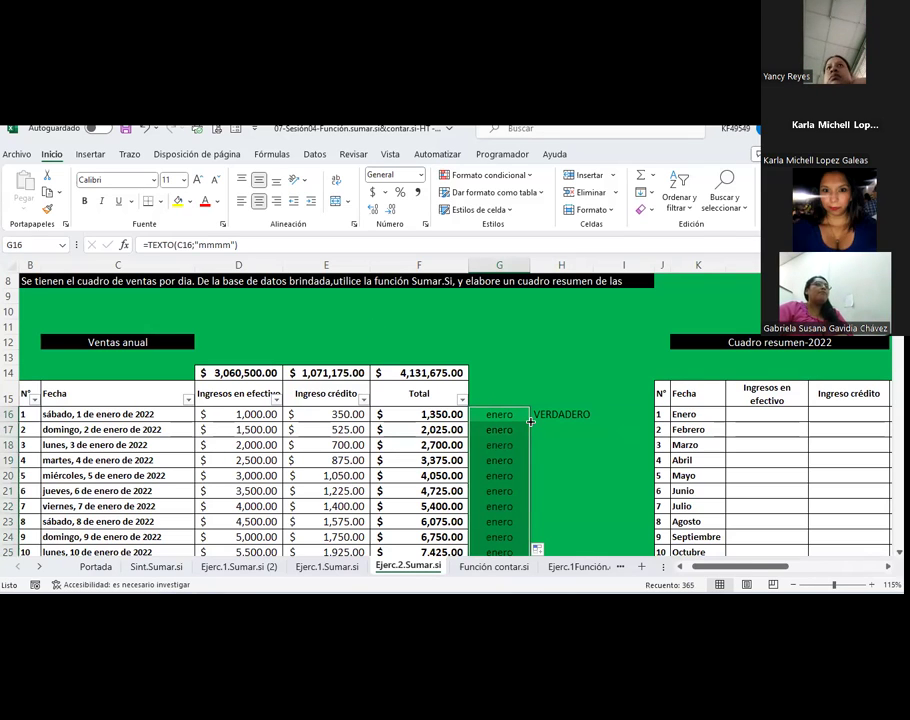
{"action": "left_click", "coordinate": [190, 203]}
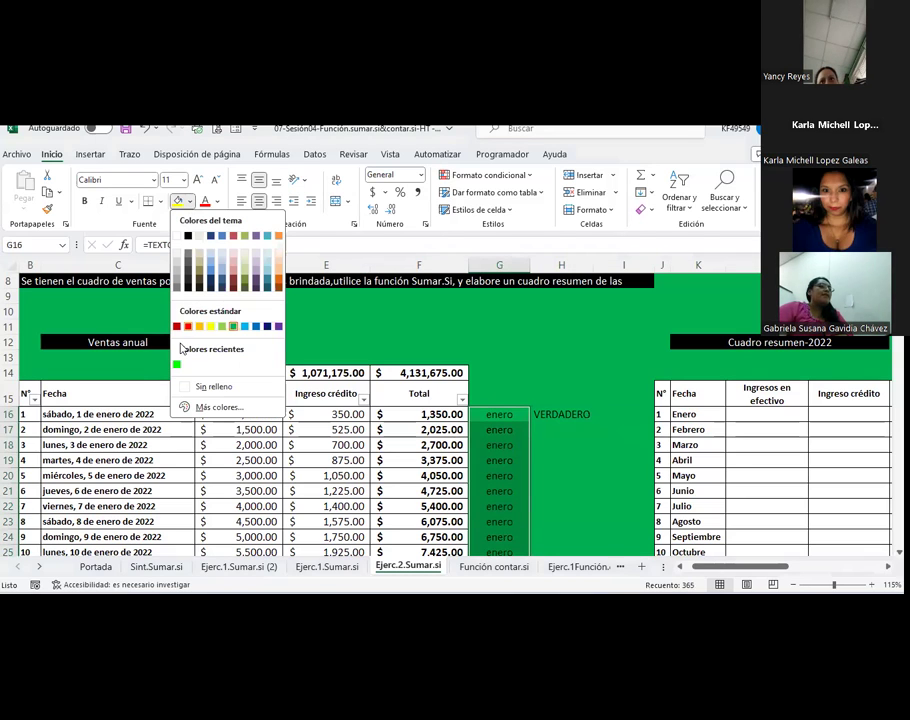
{"action": "left_click", "coordinate": [479, 350]}
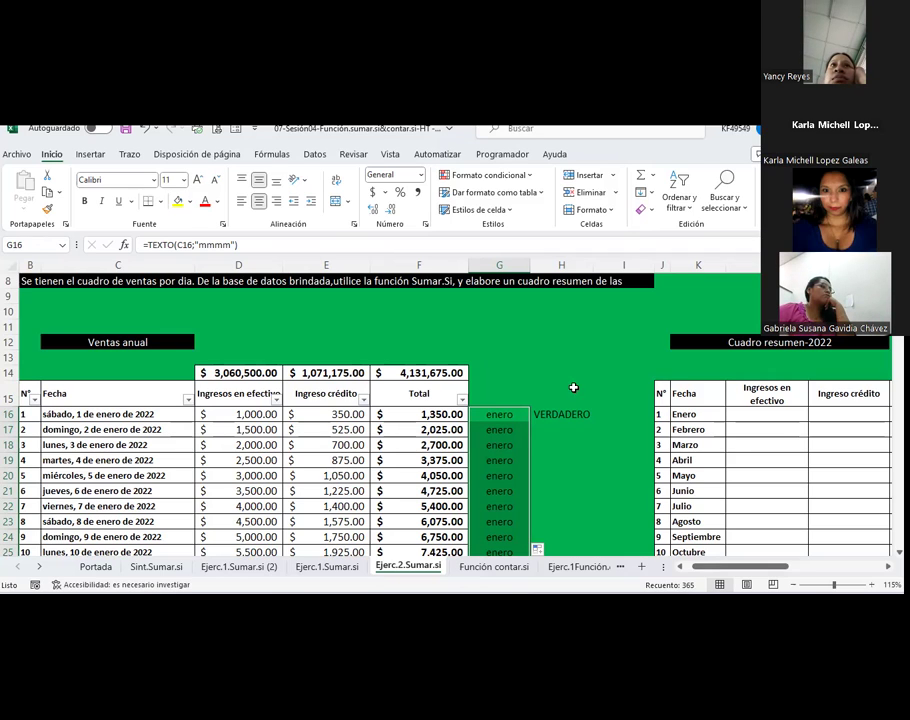
Give C16 the custom mmmm number format so it displays enero
{"action": "left_click_drag", "start_coordinate": [694, 570], "coordinate": [682, 570]}
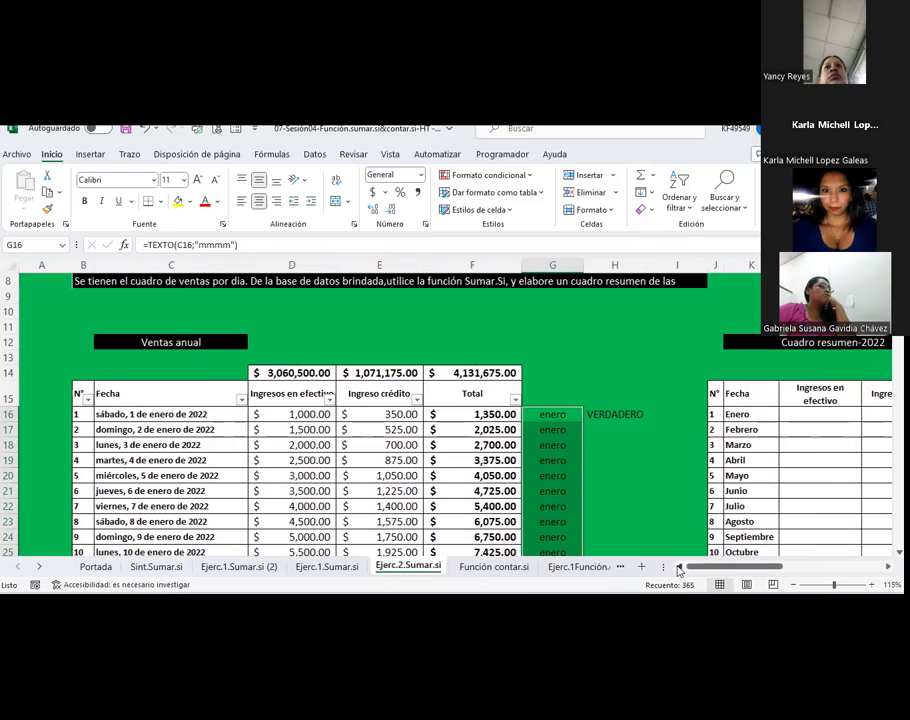
{"action": "left_click", "coordinate": [213, 413]}
{"action": "right_click", "coordinate": [213, 413]}
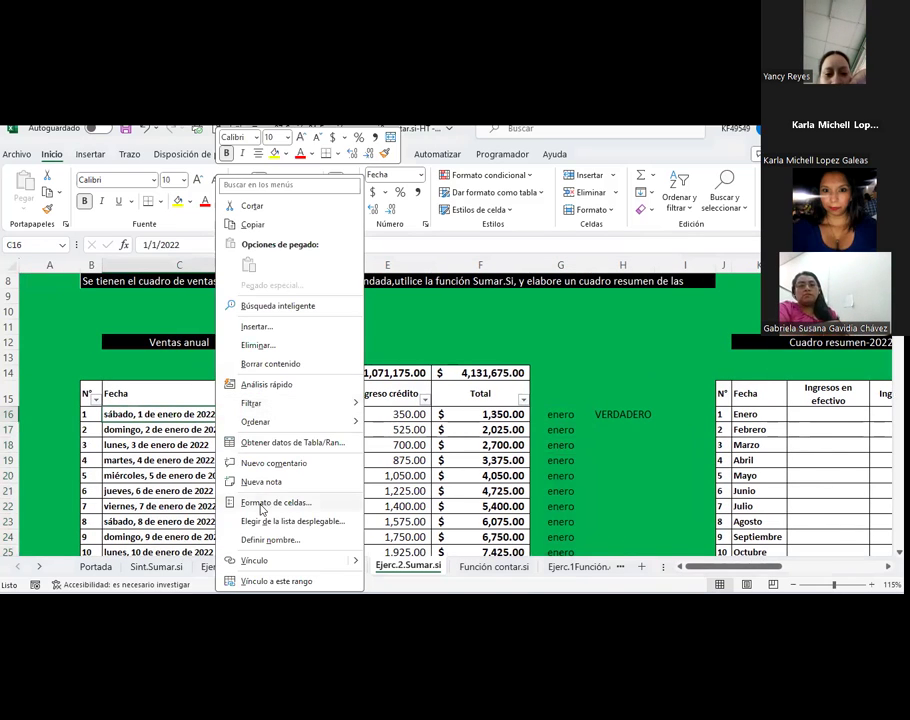
{"action": "left_click", "coordinate": [240, 499]}
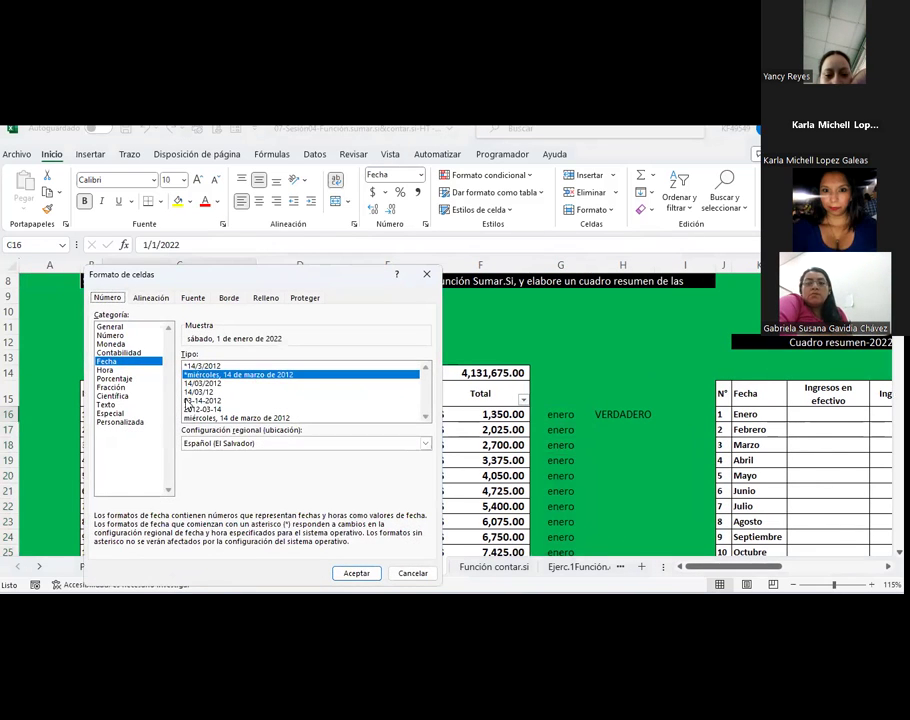
{"action": "left_click", "coordinate": [124, 424]}
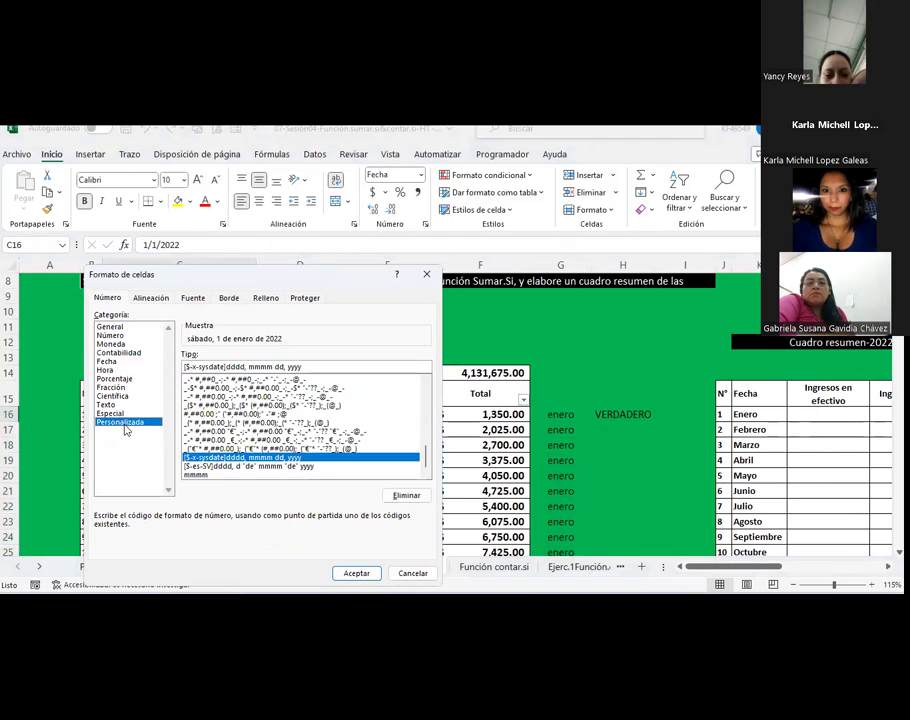
{"action": "left_click", "coordinate": [211, 476]}
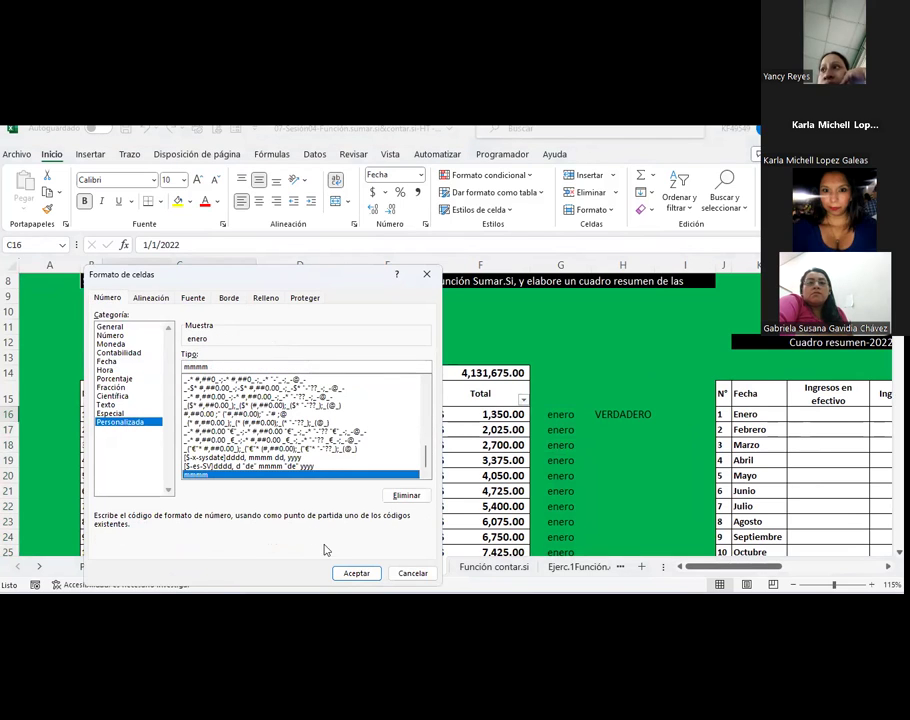
{"action": "left_click", "coordinate": [357, 574]}
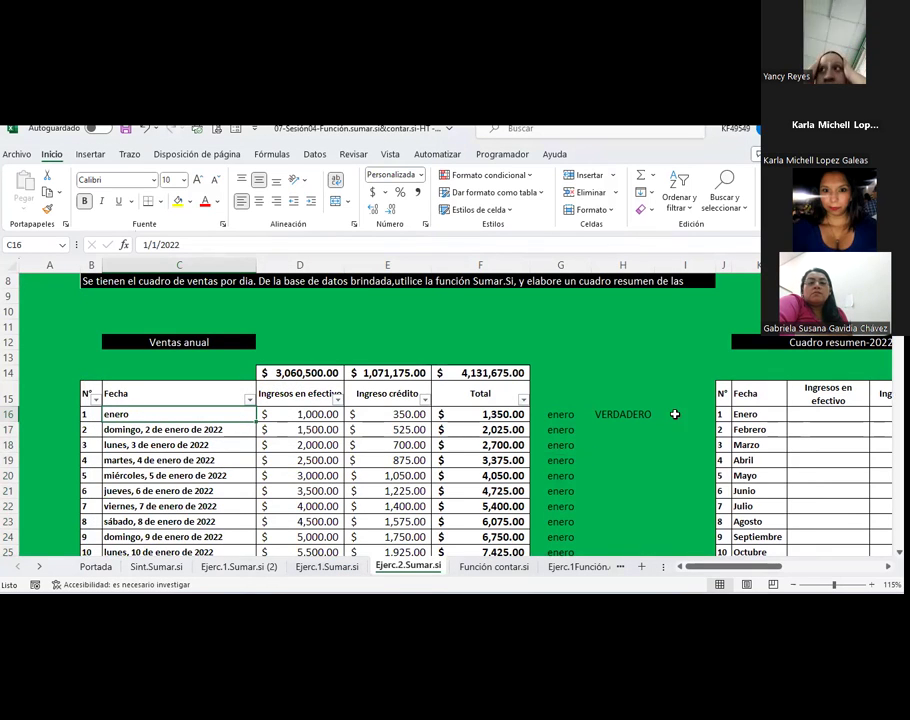
{"action": "left_click", "coordinate": [620, 382]}
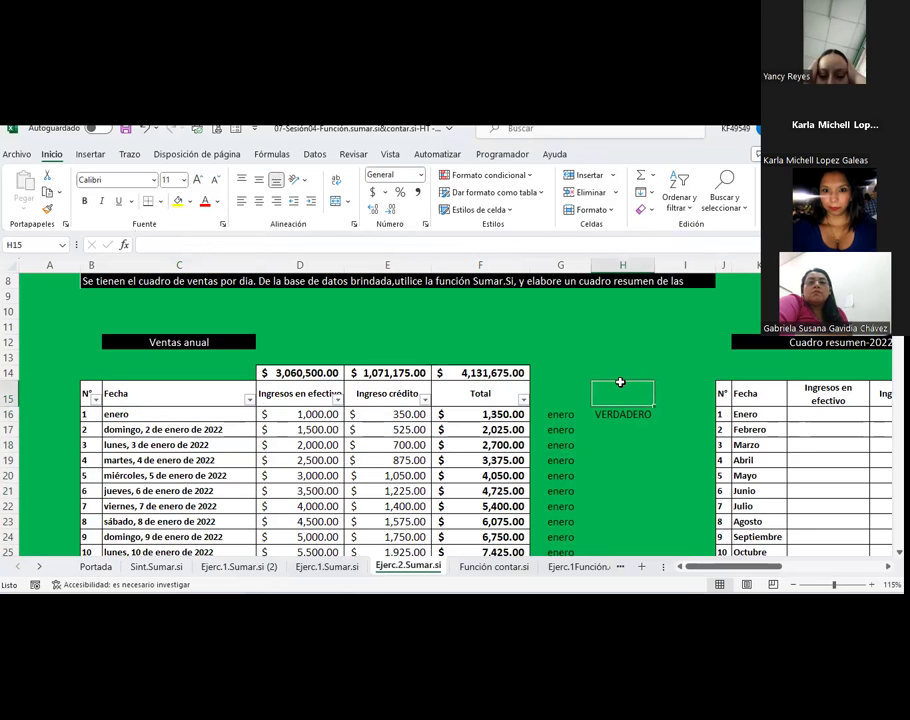
{"action": "type", "text": "="}
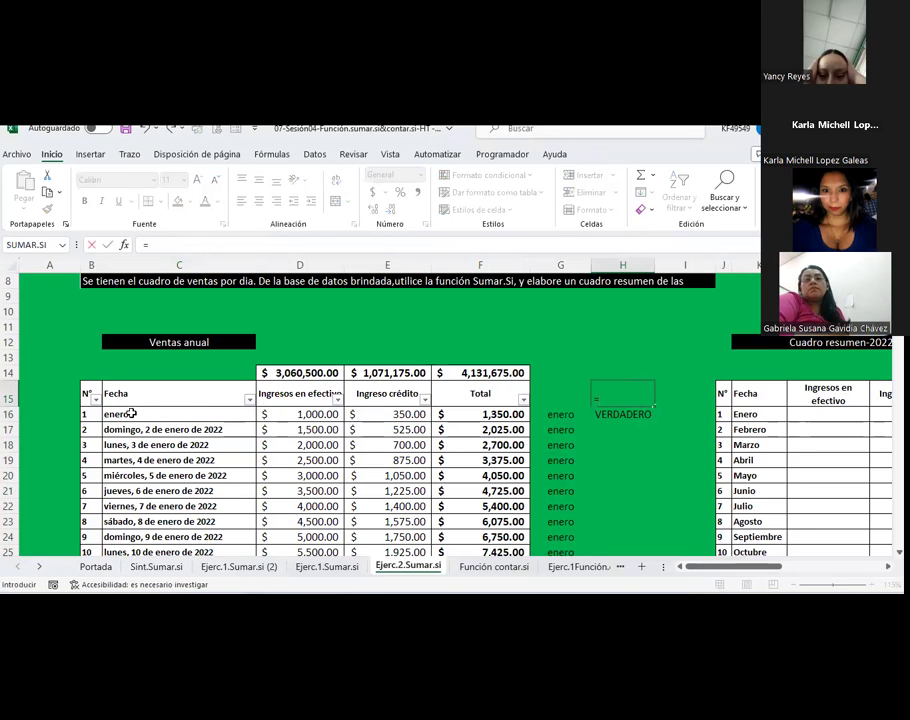
{"action": "left_click", "coordinate": [131, 413]}
{"action": "type", "text": "="}
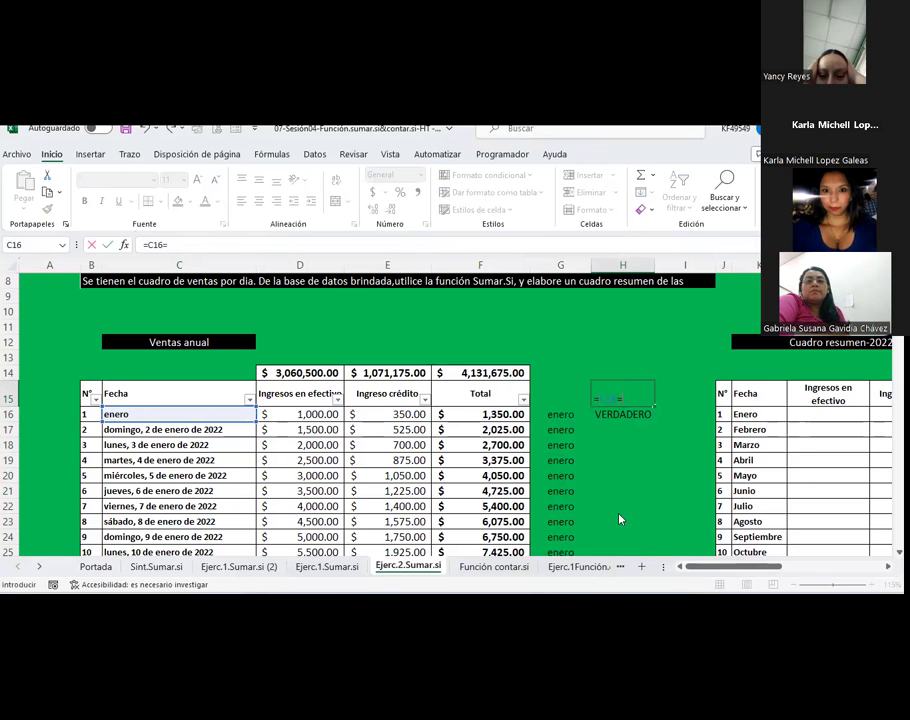
{"action": "scroll", "coordinate": [619, 519], "scroll_direction": "right", "scroll_amount": 3}
{"action": "left_click", "coordinate": [390, 414]}
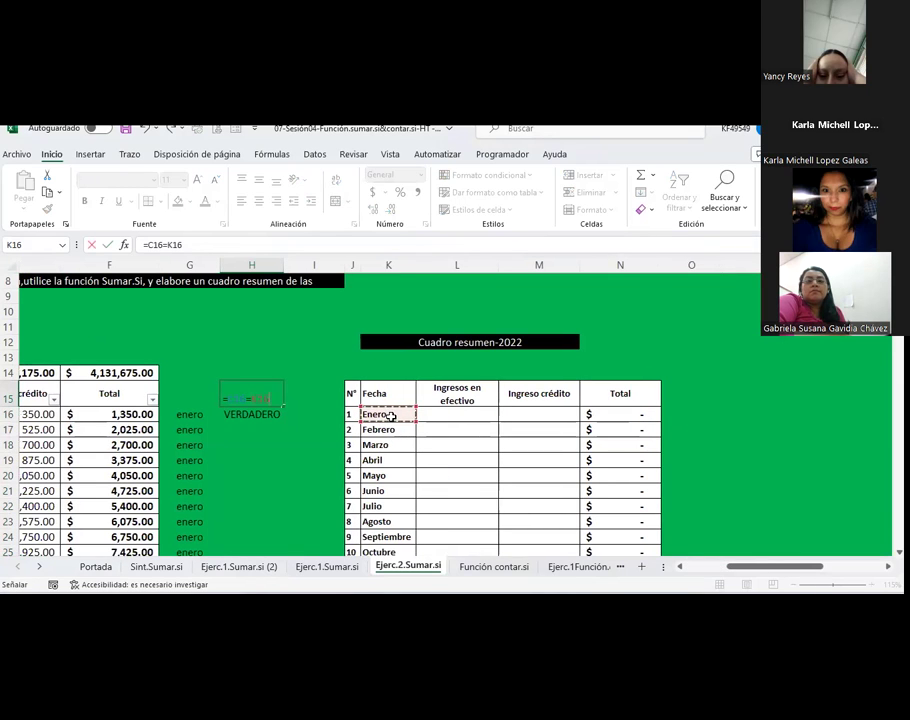
{"action": "scroll", "coordinate": [690, 563], "scroll_direction": "left", "scroll_amount": 5}
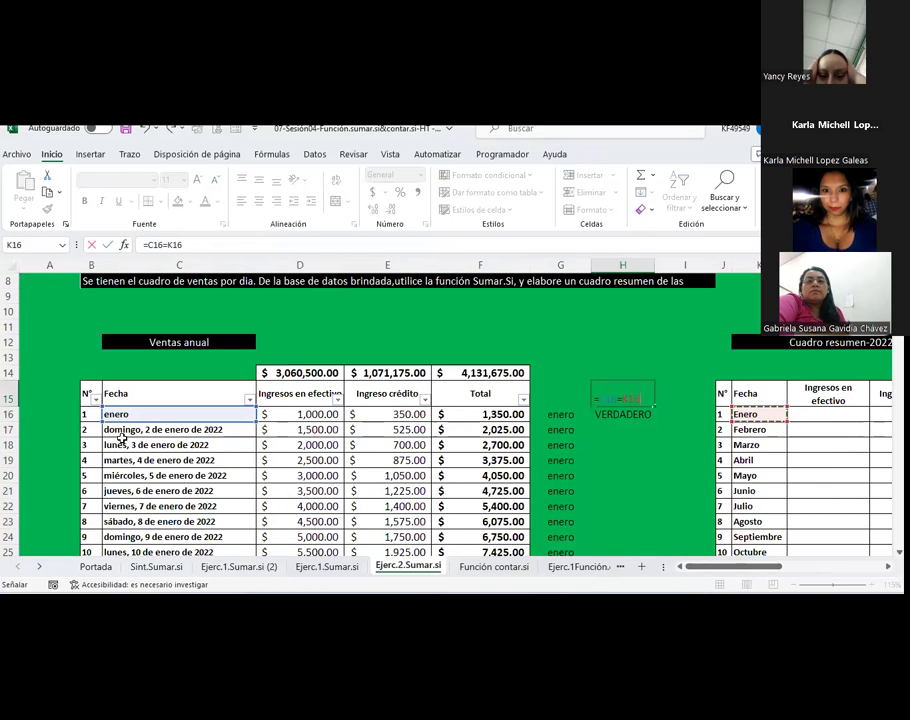
{"action": "scroll", "coordinate": [750, 573], "scroll_direction": "right", "scroll_amount": 2}
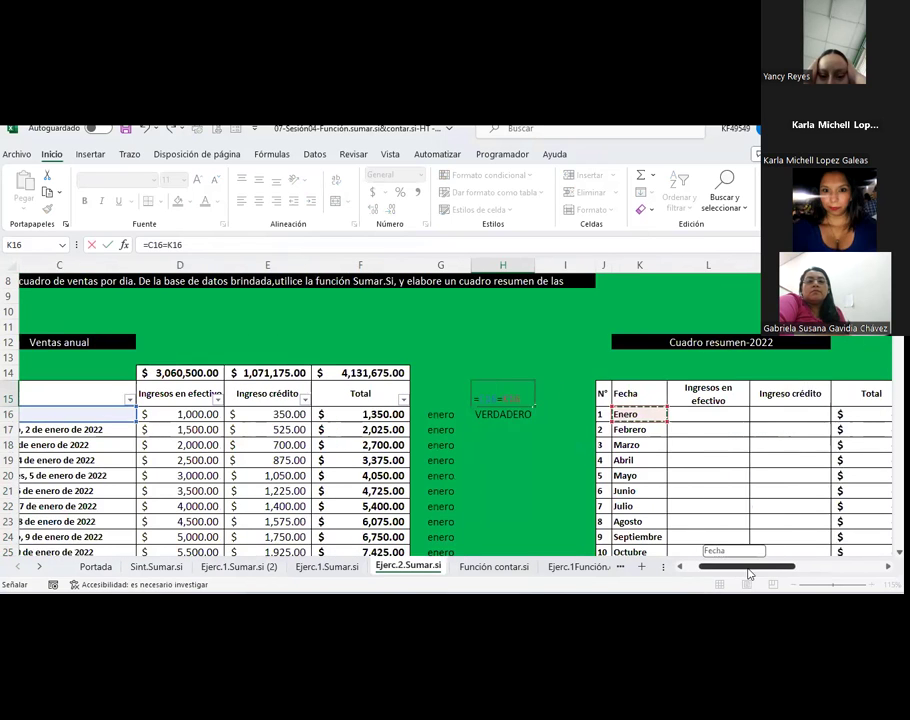
{"action": "scroll", "coordinate": [750, 573], "scroll_direction": "left", "scroll_amount": 1}
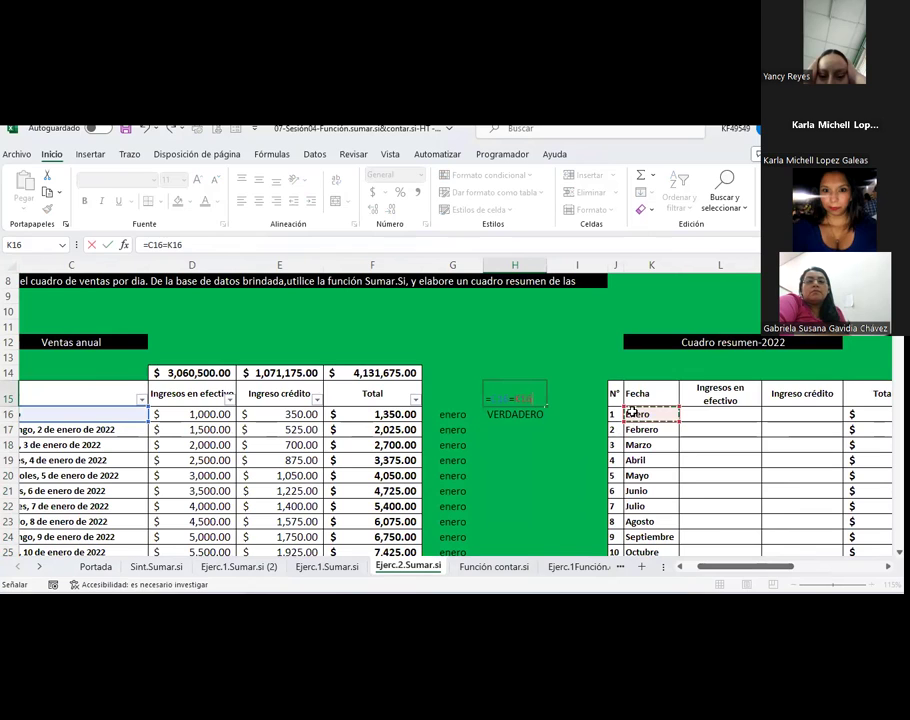
{"action": "key", "text": "Return"}
{"action": "left_click", "coordinate": [515, 398]}
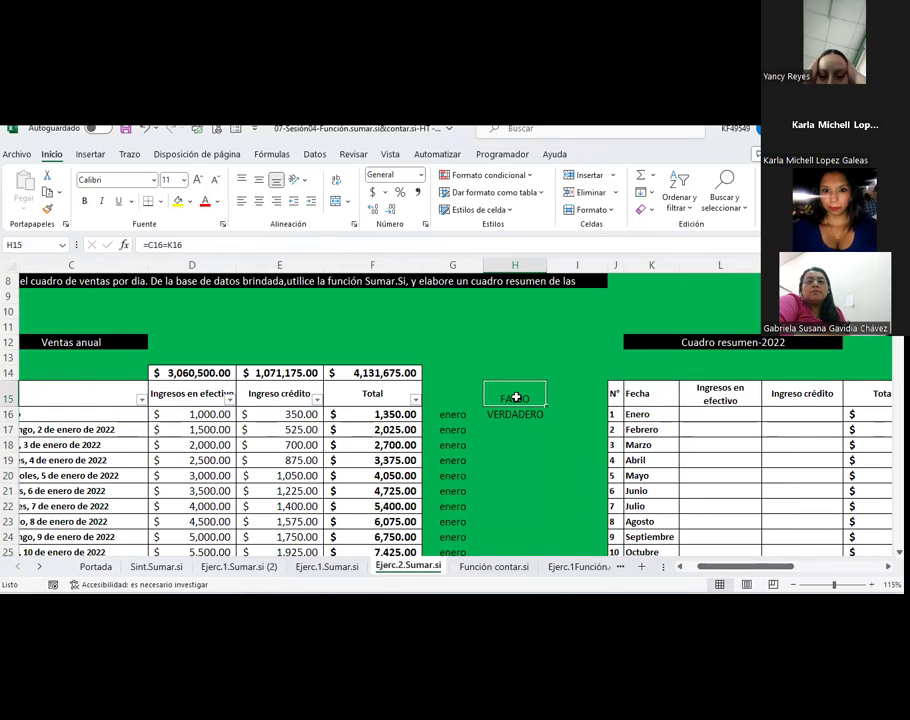
{"action": "scroll", "coordinate": [690, 570], "scroll_direction": "left", "scroll_amount": 3}
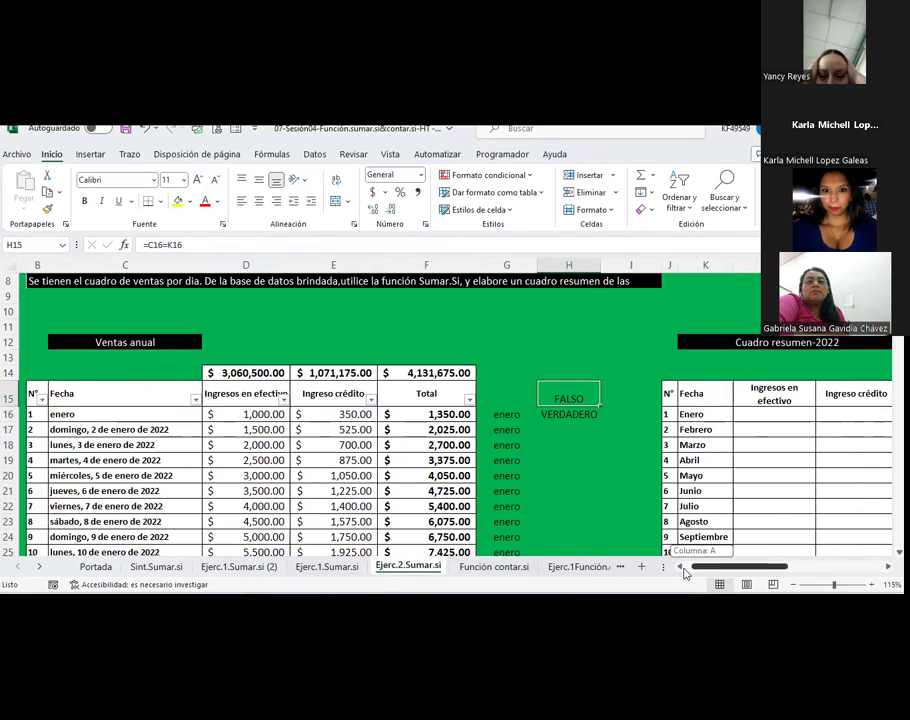
{"action": "left_click", "coordinate": [108, 413]}
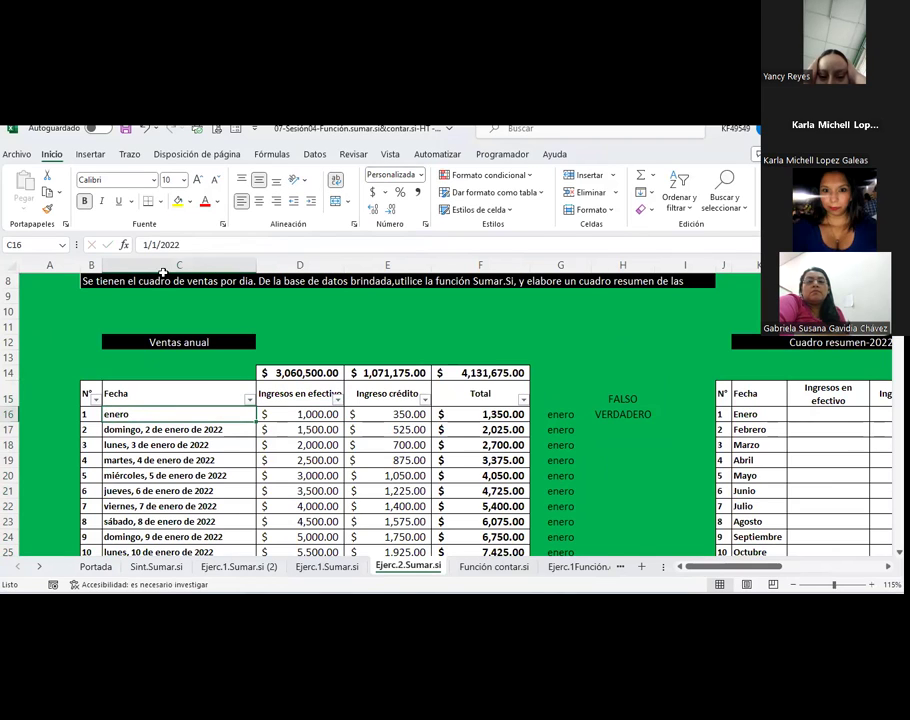
{"action": "key", "text": "F2"}
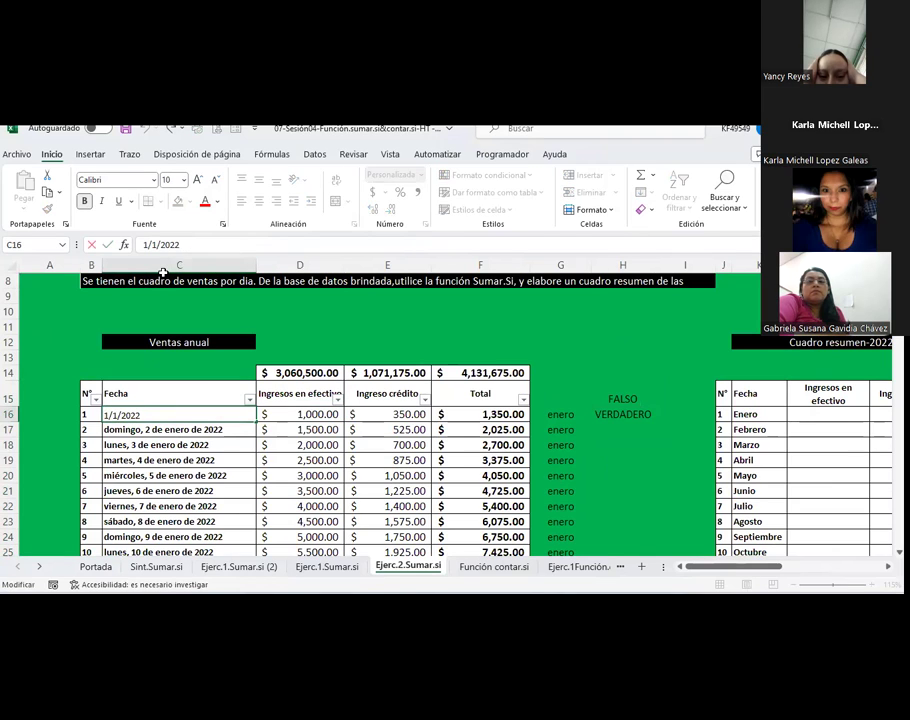
{"action": "key", "text": "shift+Left"}
{"action": "key", "text": "shift+Left"}
{"action": "key", "text": "shift+Left"}
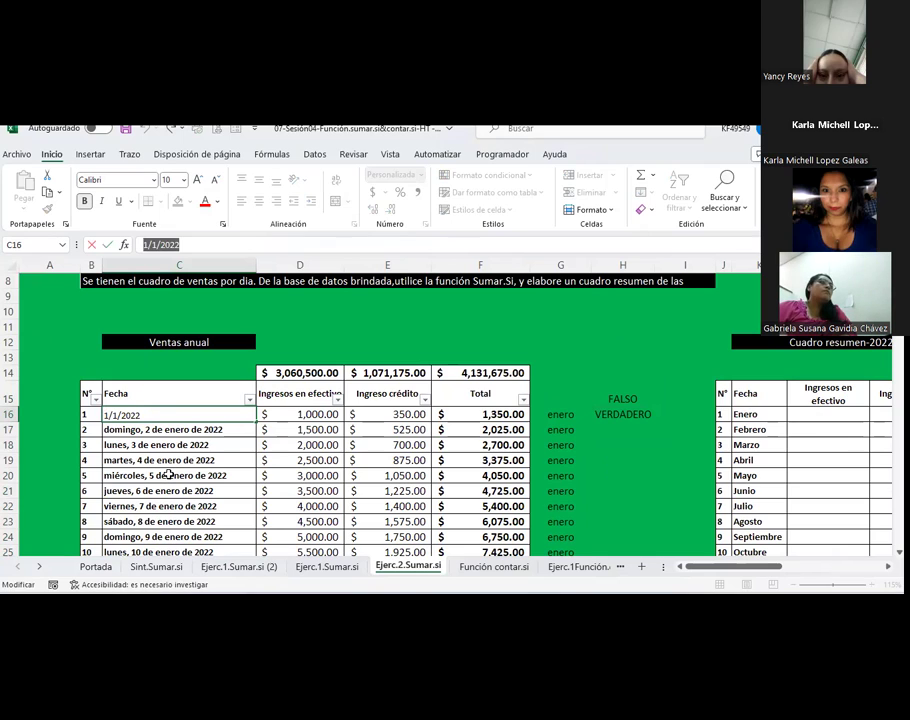
{"action": "key", "text": "Escape"}
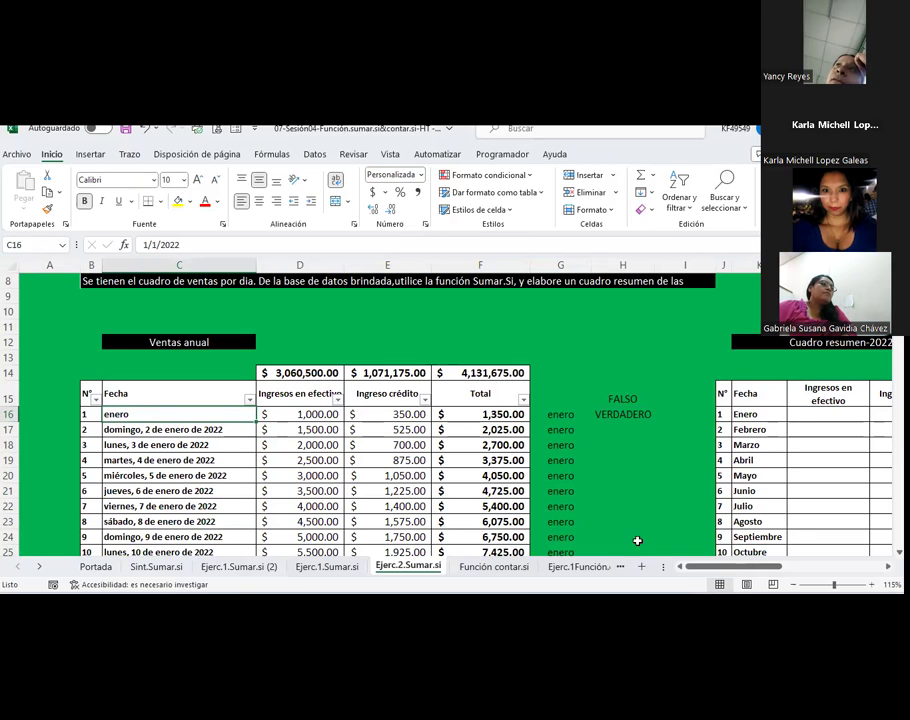
Review the month formula in G16, the comparison in H16 and Enero in K16
{"action": "left_click_drag", "start_coordinate": [728, 566], "coordinate": [745, 566]}
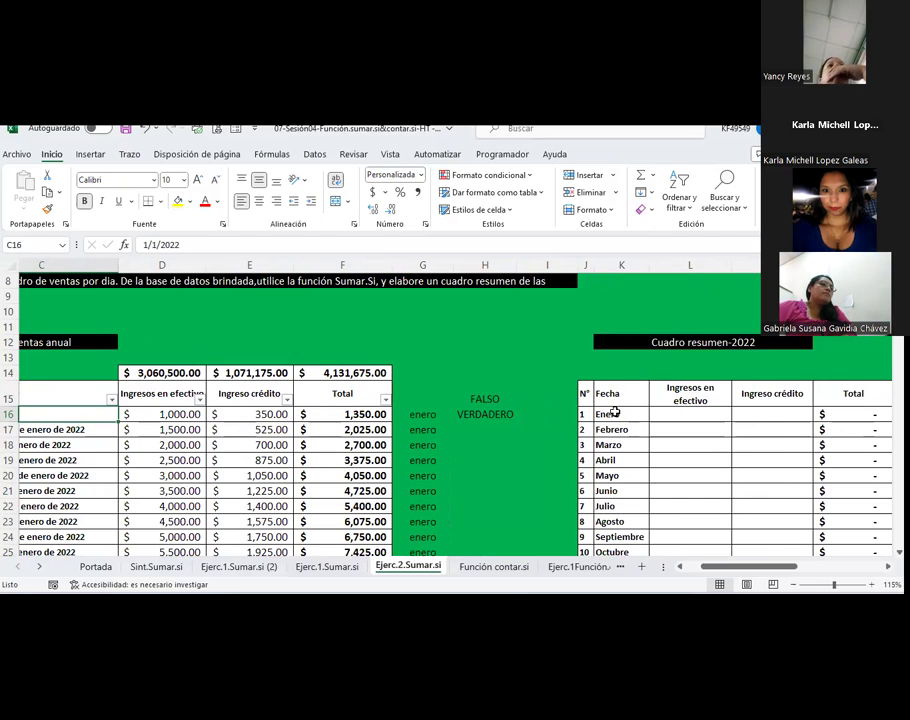
{"action": "left_click", "coordinate": [437, 414]}
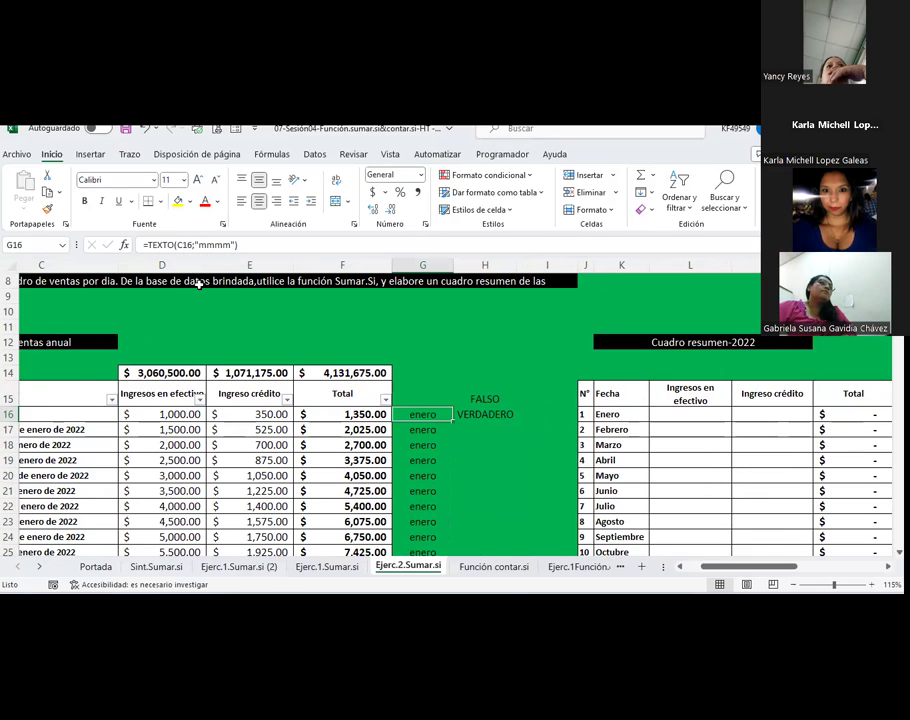
{"action": "left_click", "coordinate": [486, 413]}
{"action": "left_click", "coordinate": [420, 411]}
{"action": "left_click", "coordinate": [610, 413]}
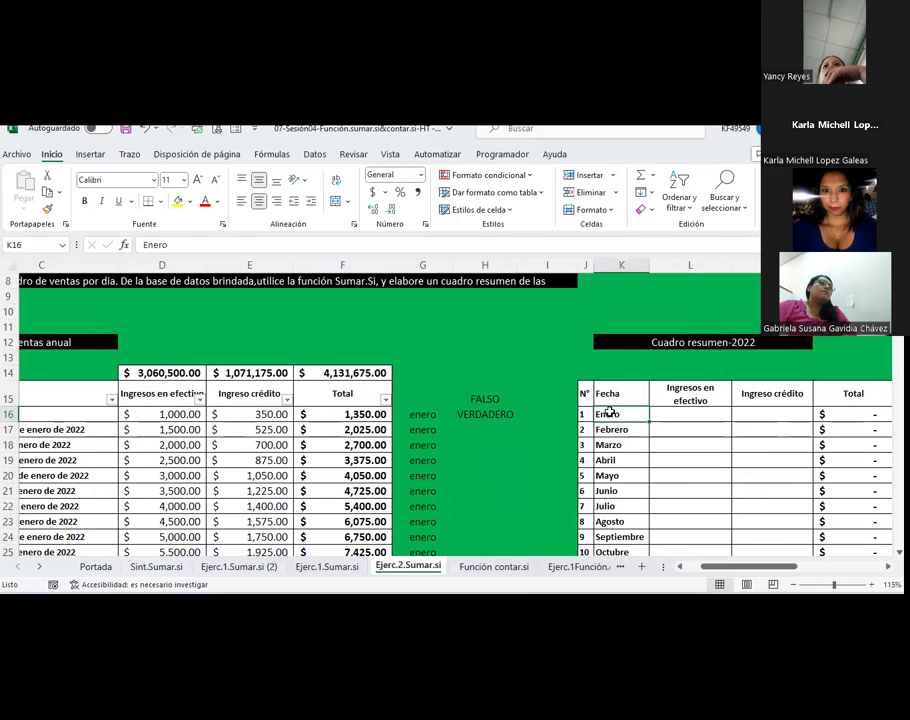
{"action": "left_click", "coordinate": [497, 414]}
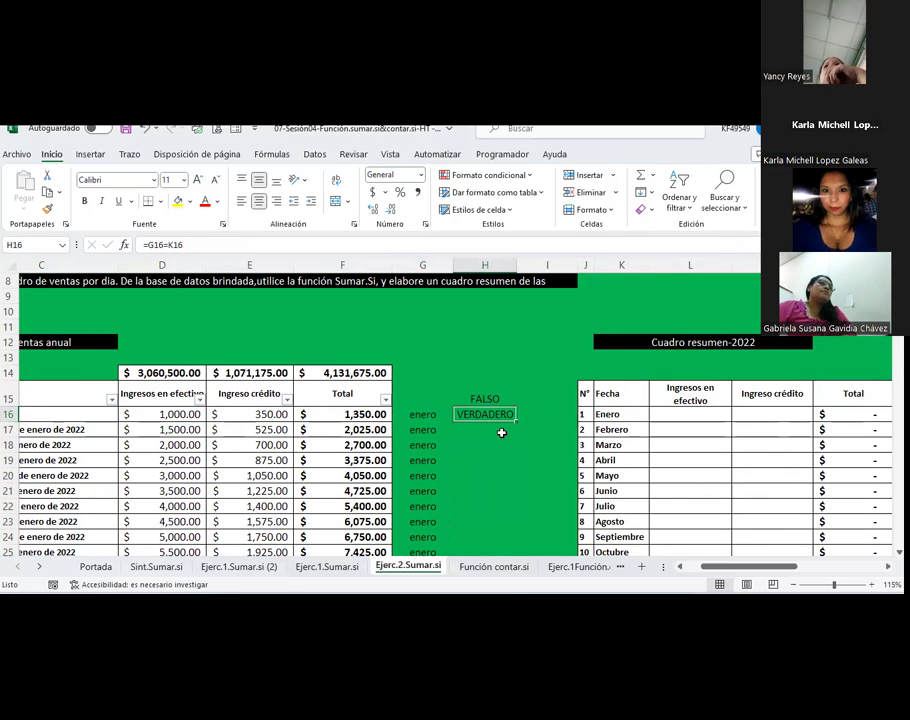
{"action": "left_click", "coordinate": [425, 414]}
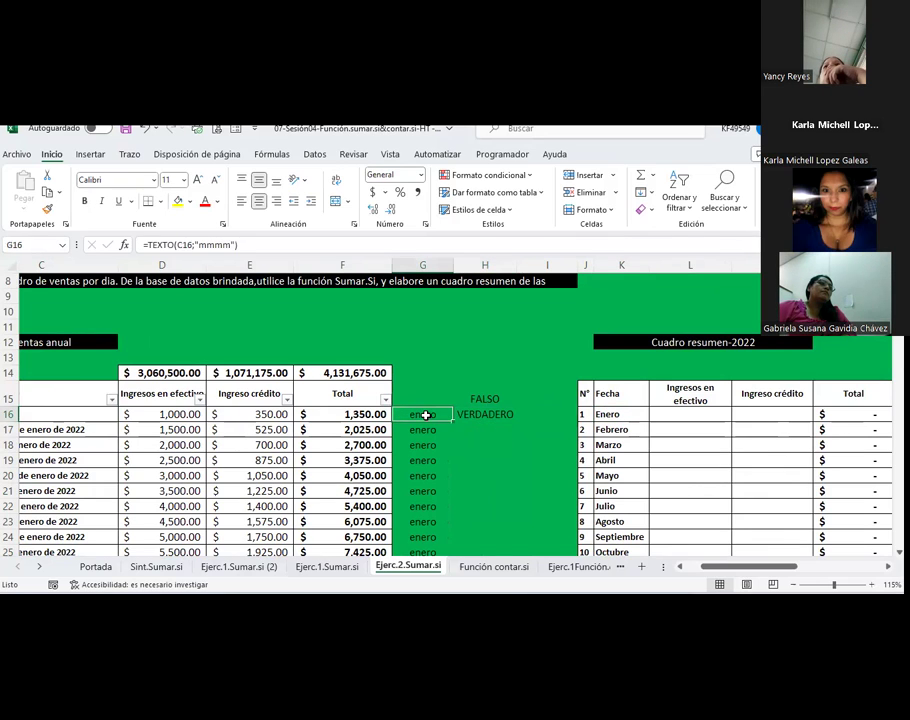
{"action": "left_click", "coordinate": [612, 413]}
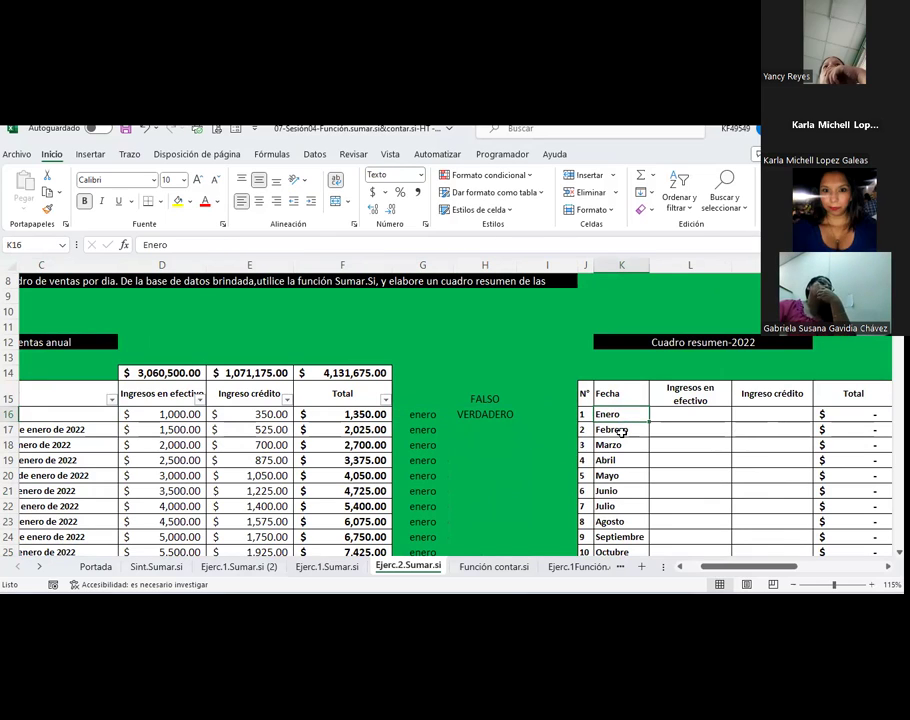
{"action": "left_click", "coordinate": [432, 416]}
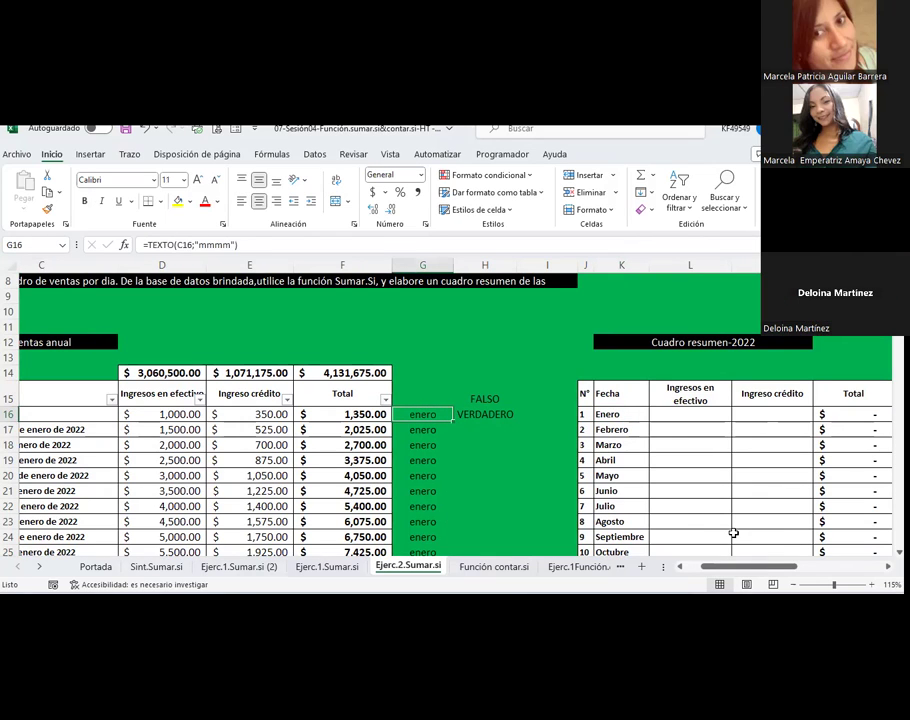
{"action": "left_click", "coordinate": [541, 487]}
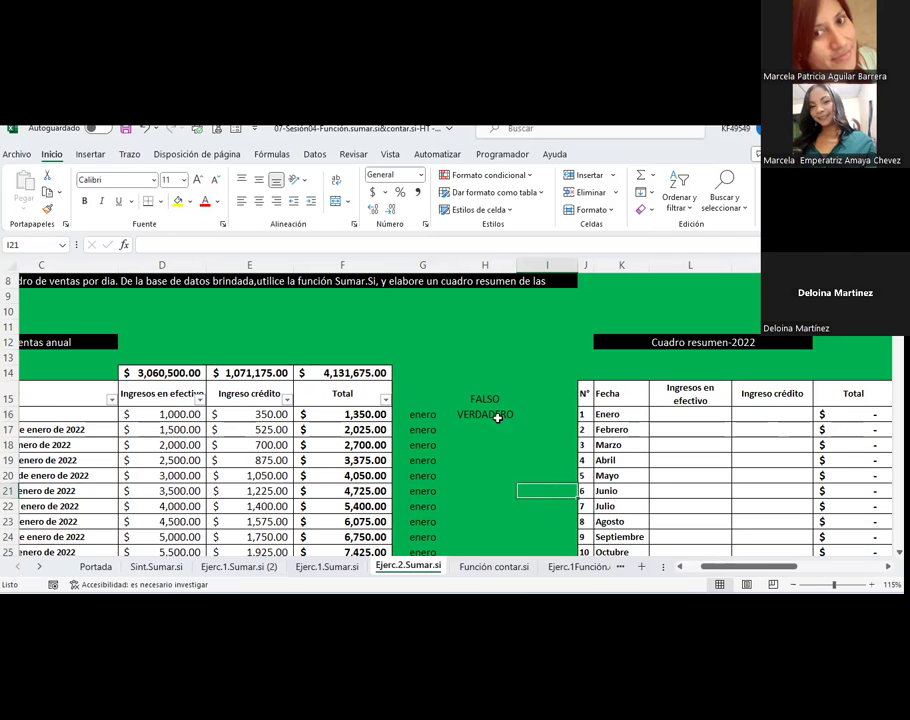
Undo three times to remove the H15 FALSO check and restore C16's full date
{"action": "left_click", "coordinate": [681, 567]}
{"action": "left_click", "coordinate": [681, 567]}
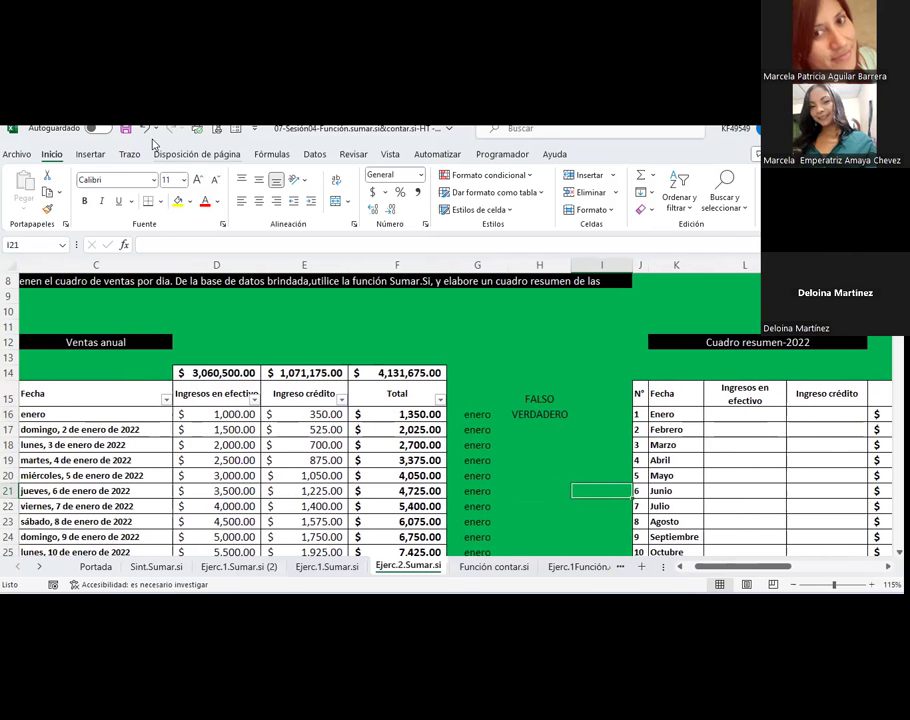
{"action": "left_click", "coordinate": [144, 128]}
{"action": "left_click", "coordinate": [144, 128]}
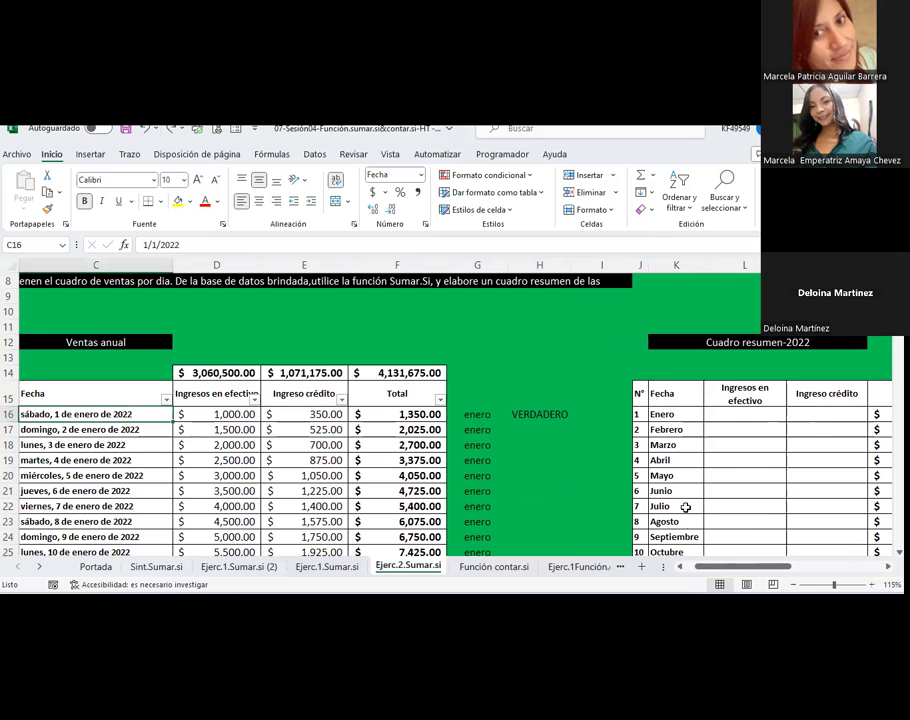
{"action": "mouse_move", "coordinate": [705, 567]}
{"action": "left_mouse_down"}
{"action": "mouse_move", "coordinate": [737, 569]}
{"action": "mouse_move", "coordinate": [724, 568]}
{"action": "left_mouse_up"}
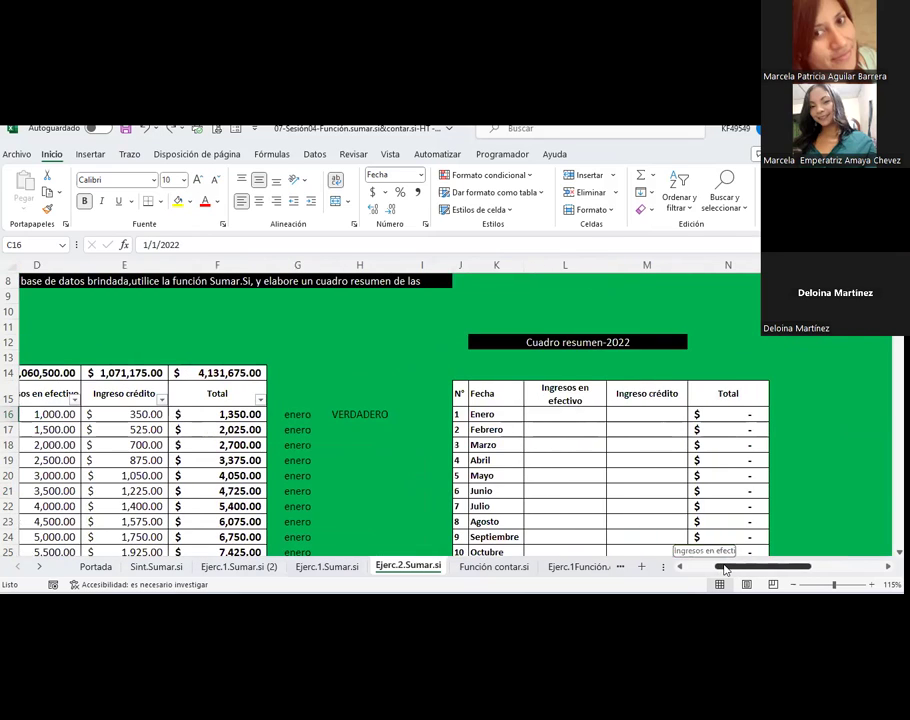
Start SUMAR.SI in L16 with range $G$16:$G$380 and criterion K16
{"action": "left_click", "coordinate": [565, 413]}
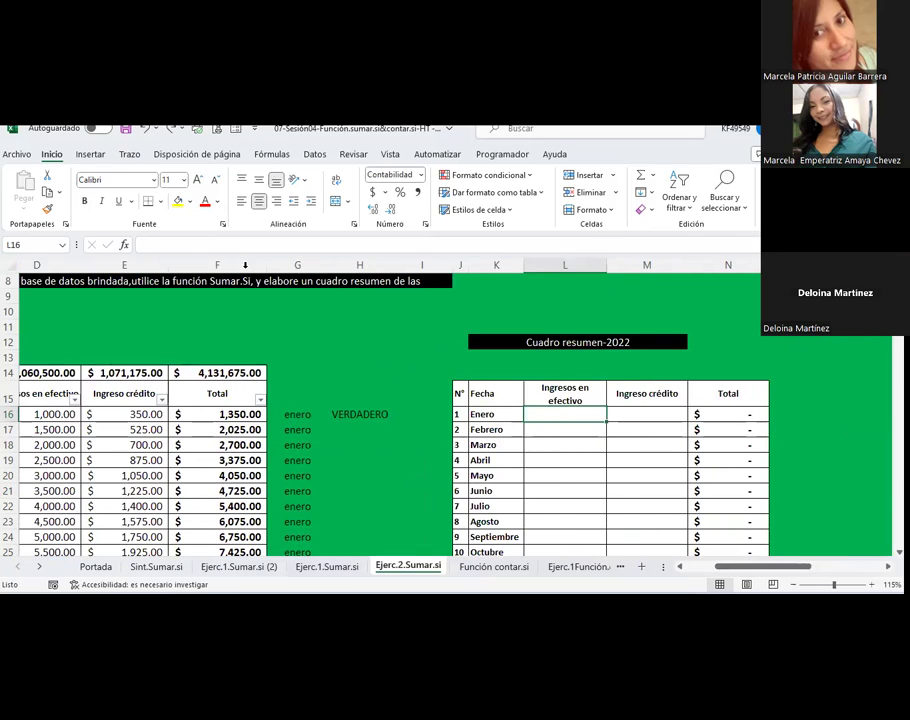
{"action": "key", "text": "shift+F3"}
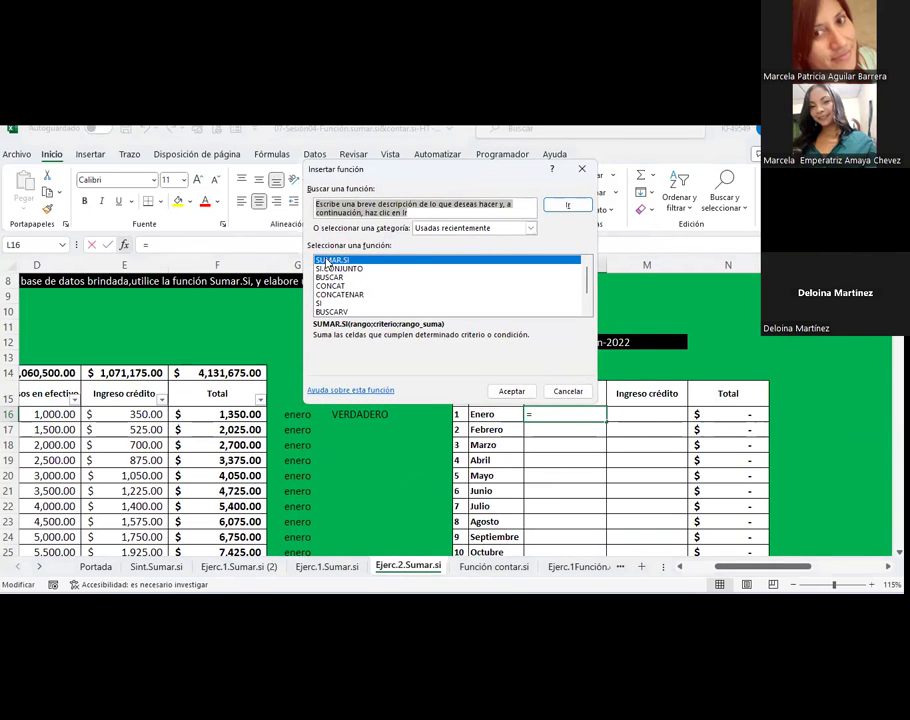
{"action": "double_click", "coordinate": [340, 260]}
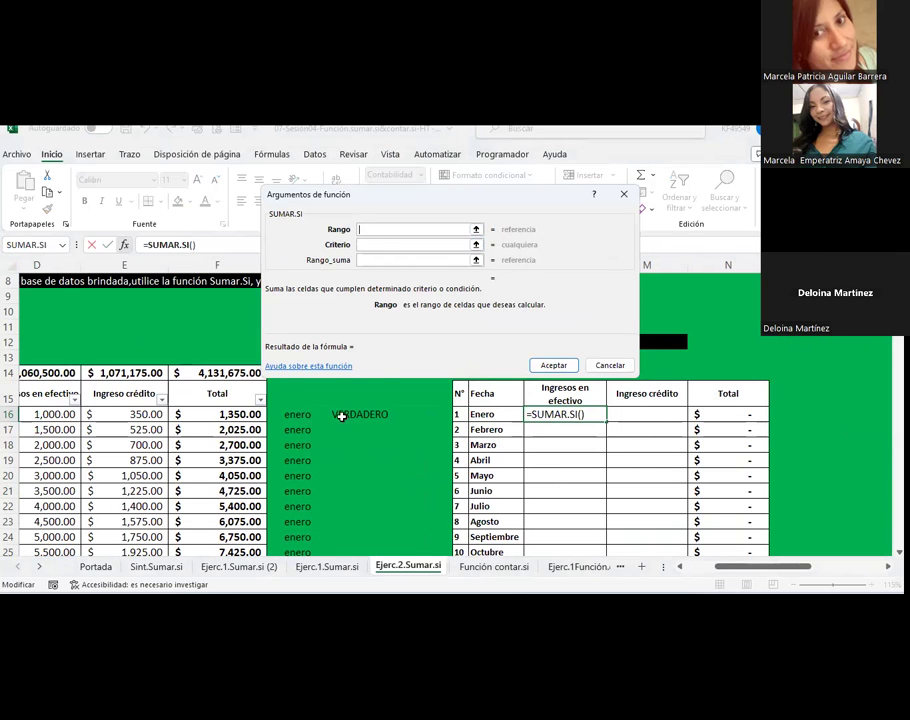
{"action": "mouse_move", "coordinate": [311, 414]}
{"action": "left_mouse_down"}
{"action": "mouse_move", "coordinate": [294, 554]}
{"action": "mouse_move", "coordinate": [280, 583]}
{"action": "left_mouse_up"}
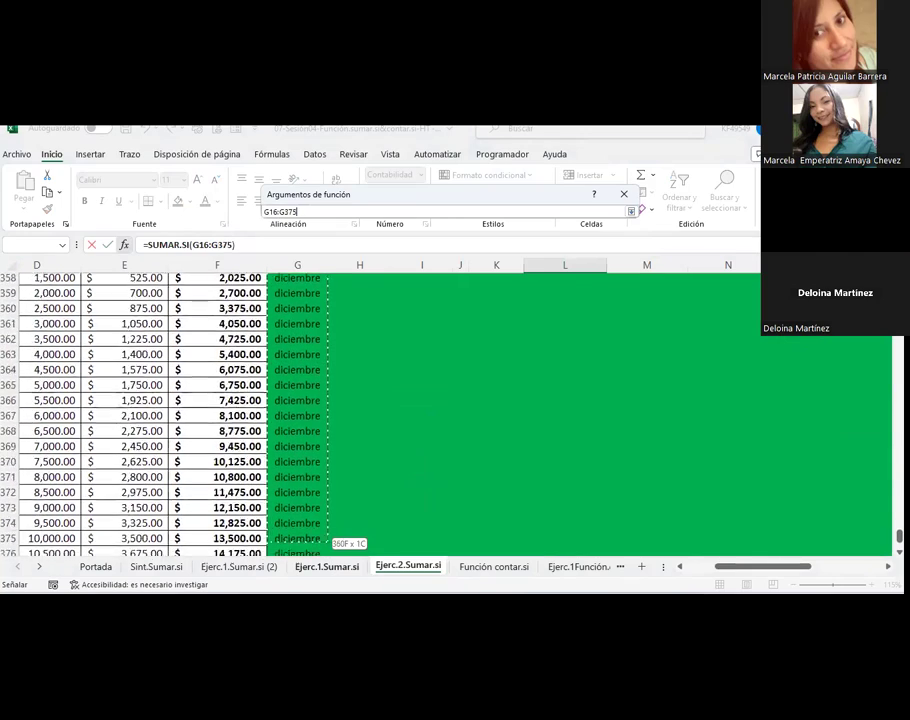
{"action": "left_click_drag", "start_coordinate": [280, 583], "coordinate": [285, 512]}
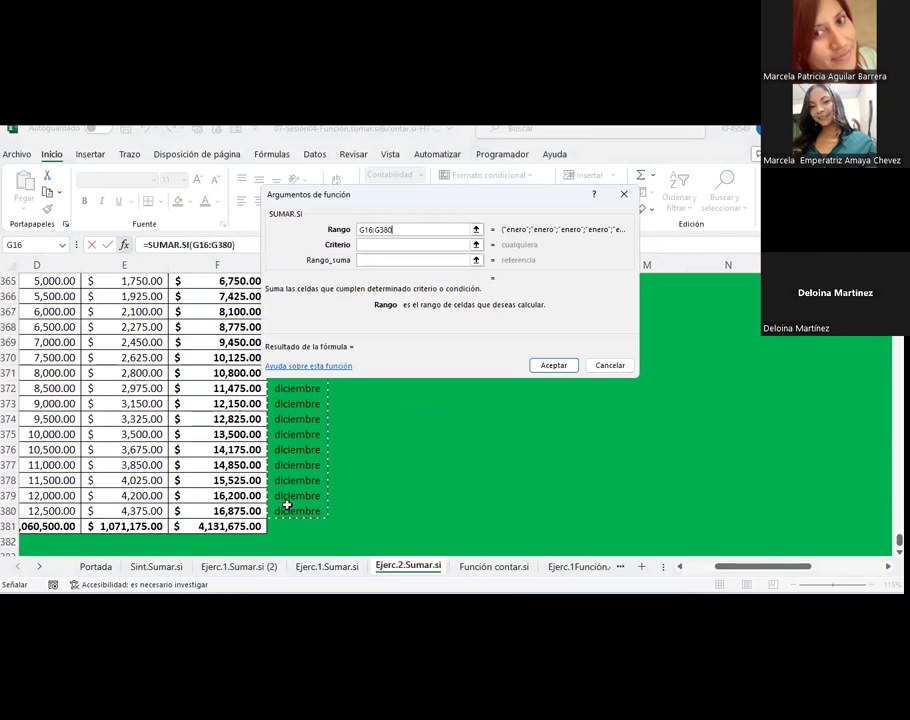
{"action": "key", "text": "F4"}
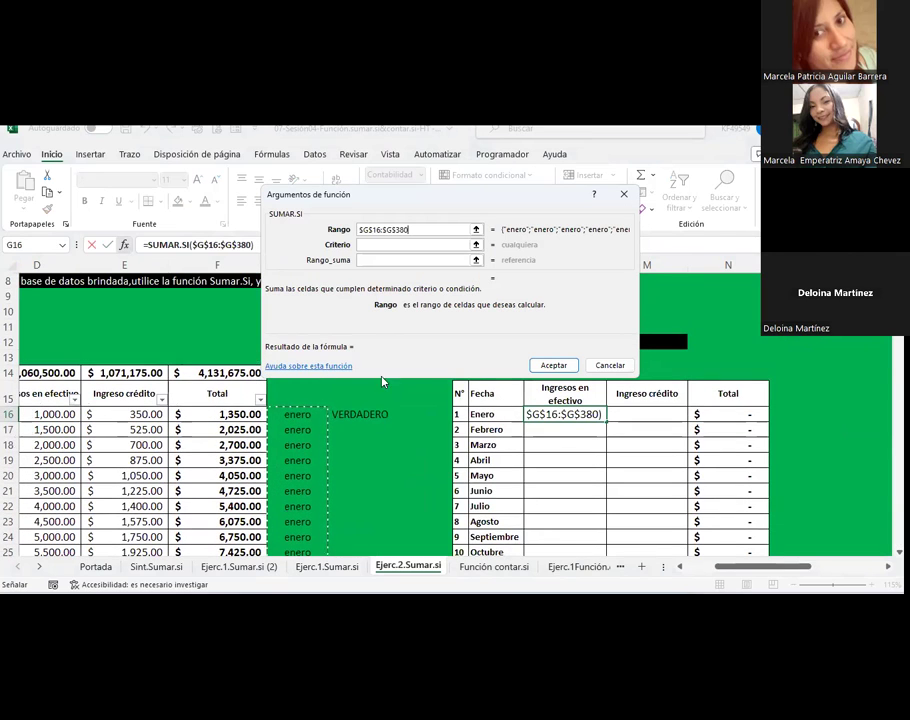
{"action": "left_click", "coordinate": [383, 244]}
{"action": "left_click", "coordinate": [487, 413]}
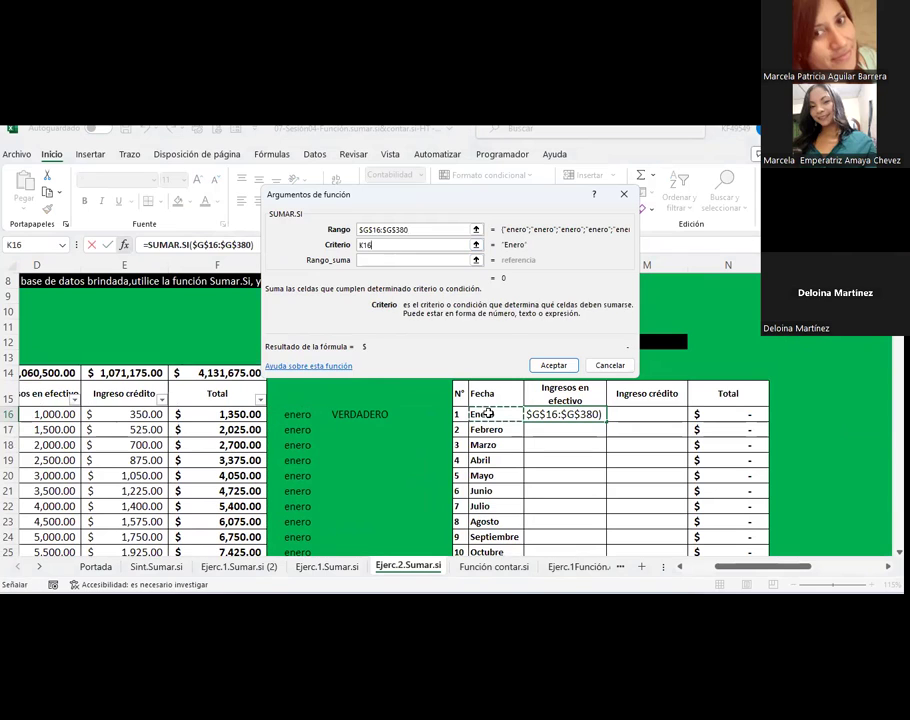
{"action": "key", "text": "Tab"}
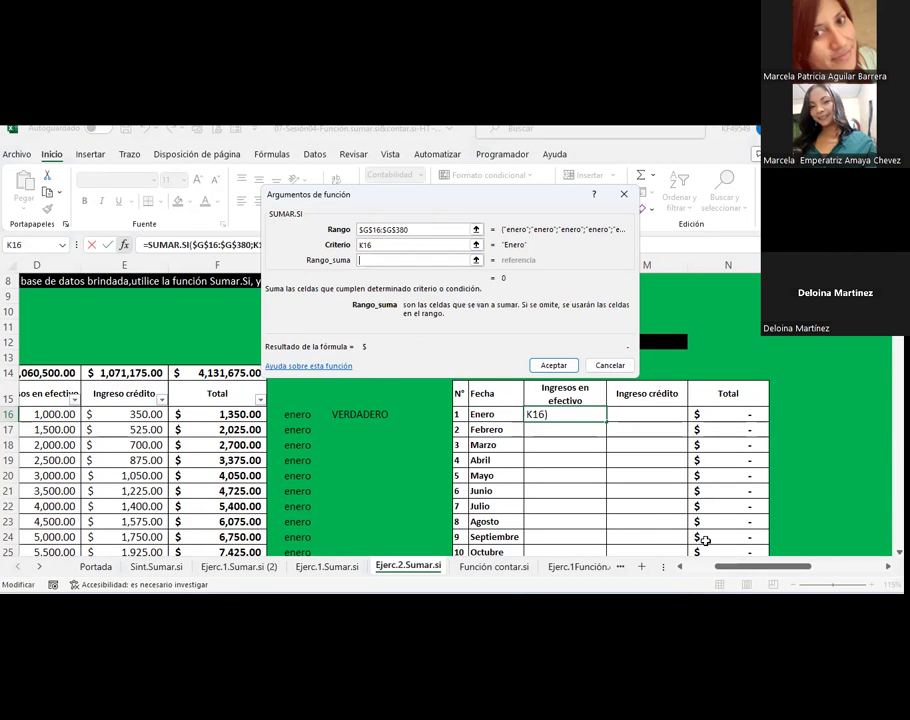
Set the sum range to $D$16:$D$380 and confirm, giving Enero cash income $263,500.00
{"action": "left_click_drag", "start_coordinate": [729, 573], "coordinate": [704, 573]}
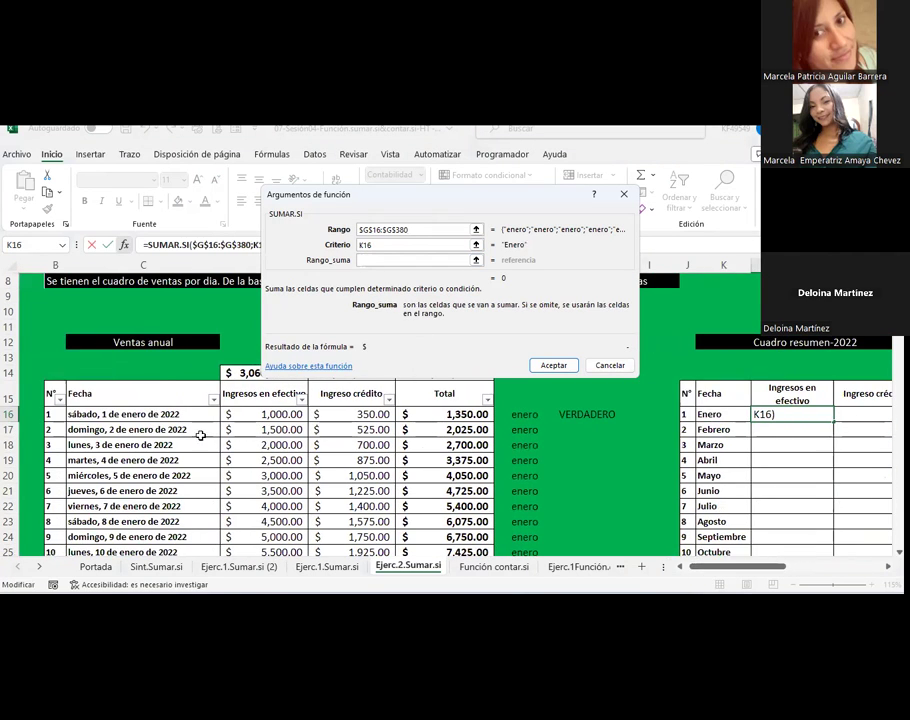
{"action": "left_click_drag", "start_coordinate": [261, 413], "coordinate": [260, 428]}
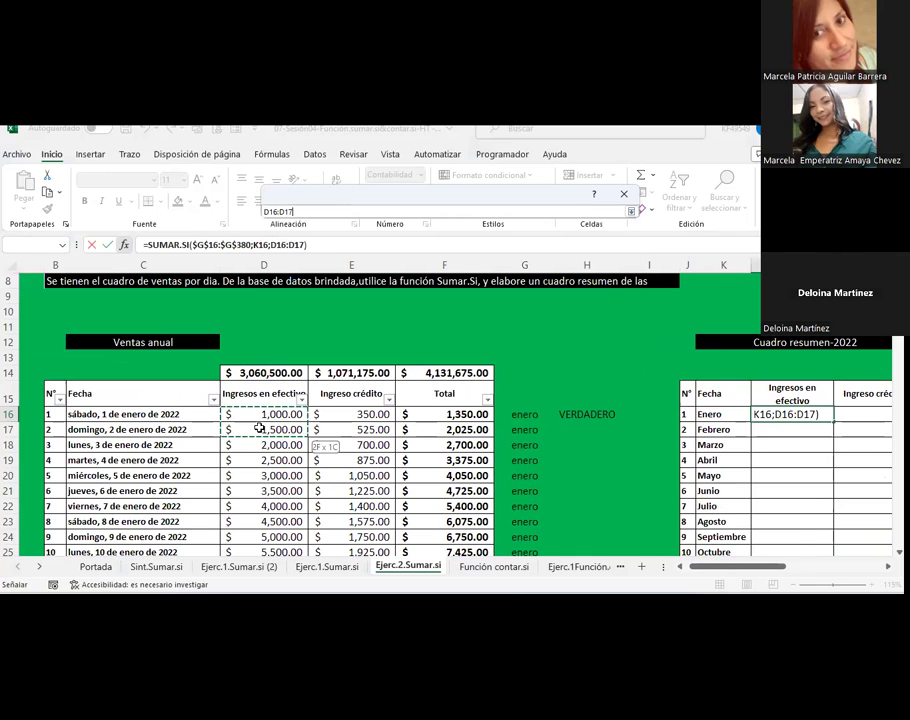
{"action": "key", "text": "F4"}
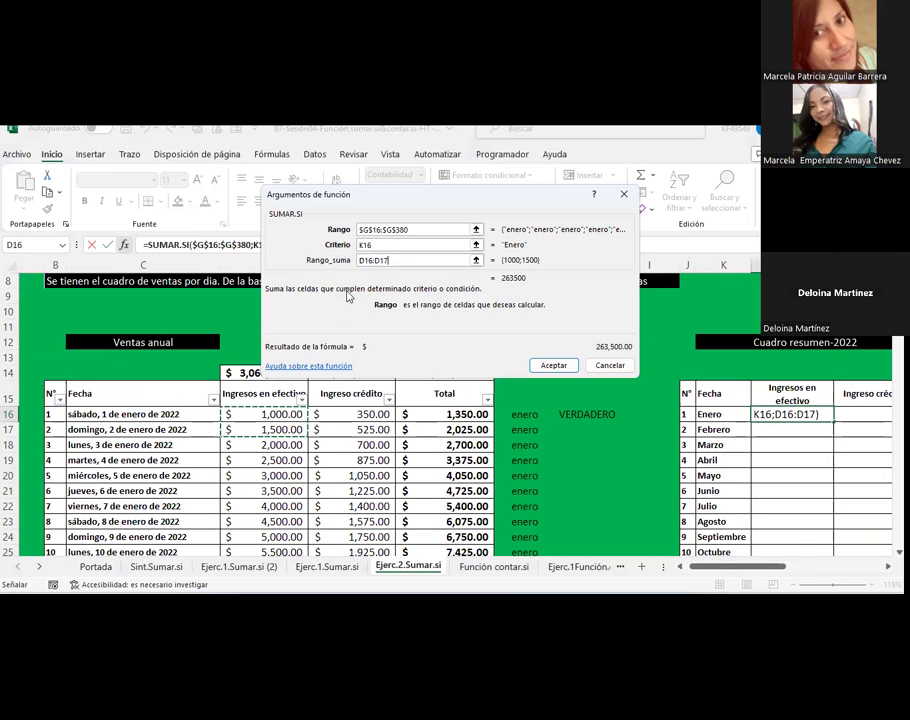
{"action": "key", "text": "BackSpace"}
{"action": "key", "text": "BackSpace"}
{"action": "type", "text": "380"}
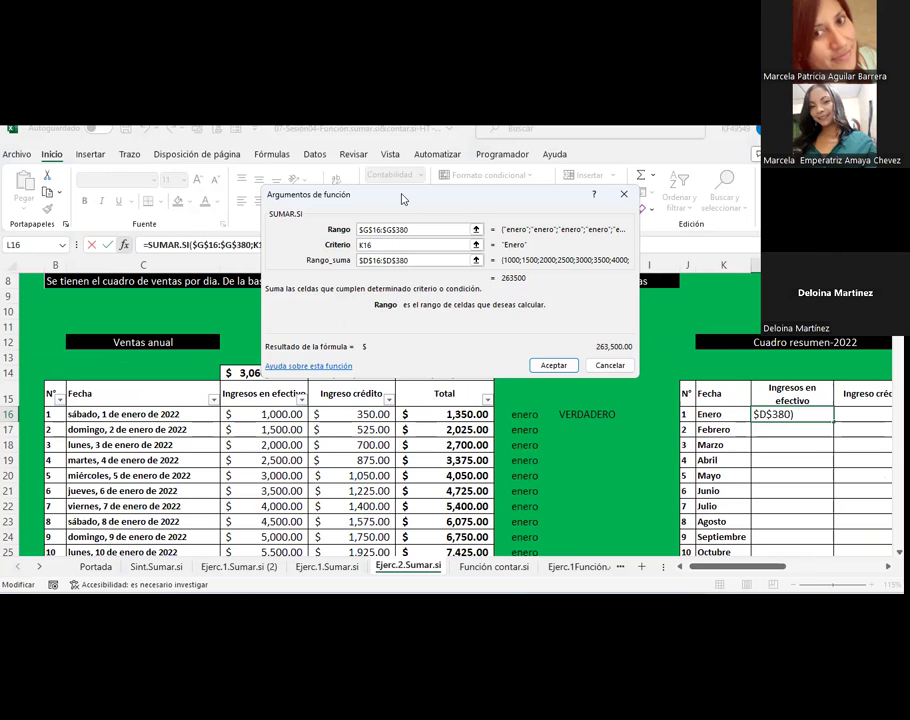
{"action": "left_click_drag", "start_coordinate": [403, 199], "coordinate": [312, 171]}
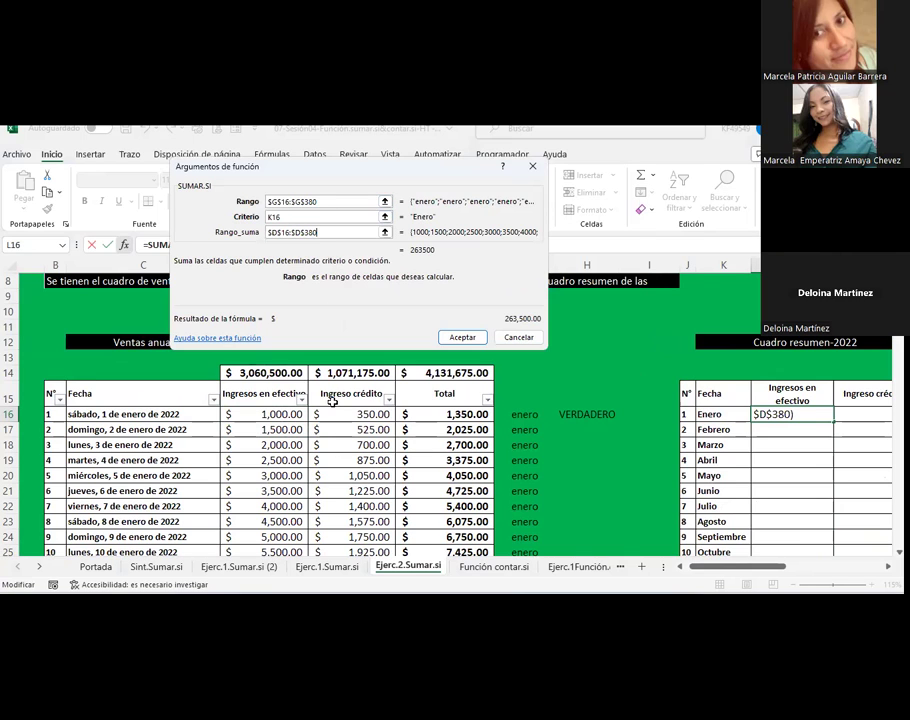
{"action": "left_click", "coordinate": [459, 338]}
{"action": "left_click_drag", "start_coordinate": [710, 567], "coordinate": [723, 570]}
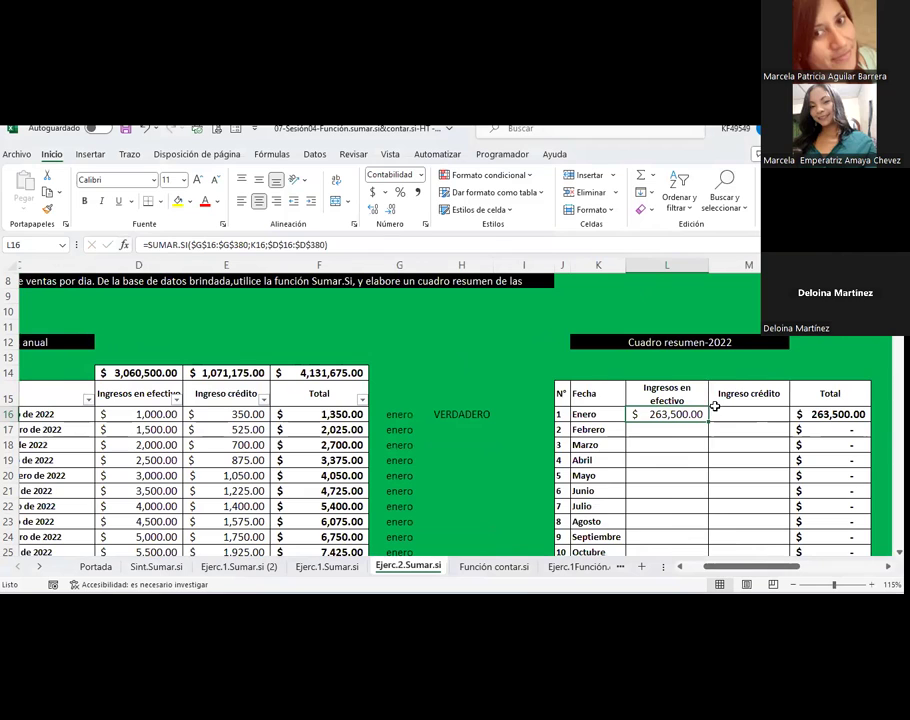
Check the D381 cash income total =SUMA(D16:D380) of $3,060,500.00, then return to the table top
{"action": "left_click", "coordinate": [140, 373]}
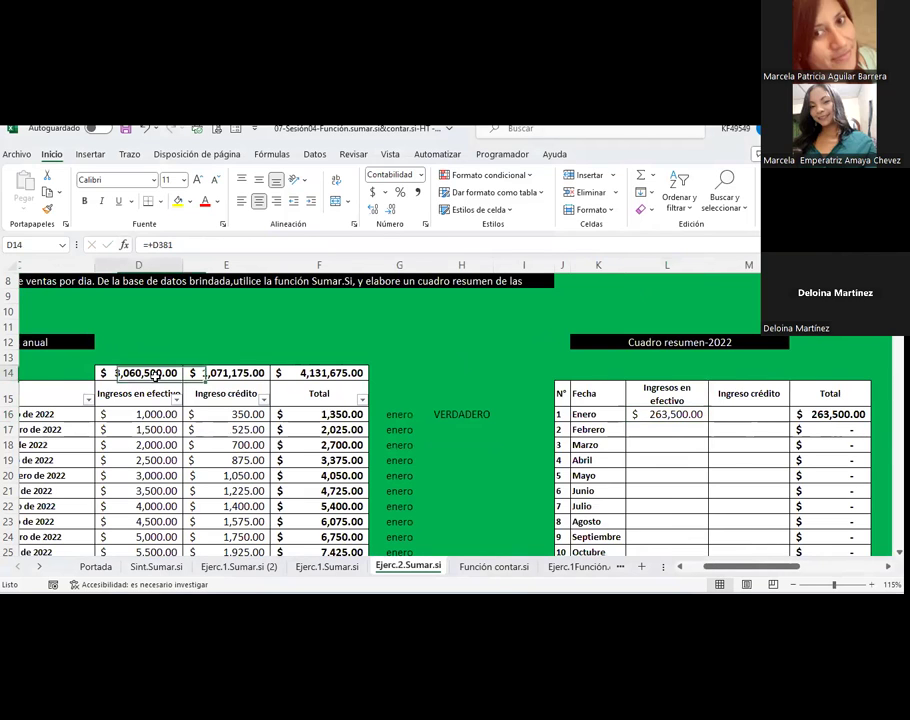
{"action": "scroll", "coordinate": [190, 412], "scroll_direction": "down", "scroll_amount": 14}
{"action": "scroll", "coordinate": [190, 412], "scroll_direction": "down", "scroll_amount": 11}
{"action": "scroll", "coordinate": [190, 412], "scroll_direction": "down", "scroll_amount": 13}
{"action": "scroll", "coordinate": [190, 412], "scroll_direction": "down", "scroll_amount": 14}
{"action": "scroll", "coordinate": [190, 412], "scroll_direction": "down", "scroll_amount": 14}
{"action": "scroll", "coordinate": [190, 412], "scroll_direction": "down", "scroll_amount": 8}
{"action": "scroll", "coordinate": [190, 412], "scroll_direction": "down", "scroll_amount": 11}
{"action": "scroll", "coordinate": [190, 412], "scroll_direction": "down", "scroll_amount": 13}
{"action": "scroll", "coordinate": [190, 412], "scroll_direction": "down", "scroll_amount": 11}
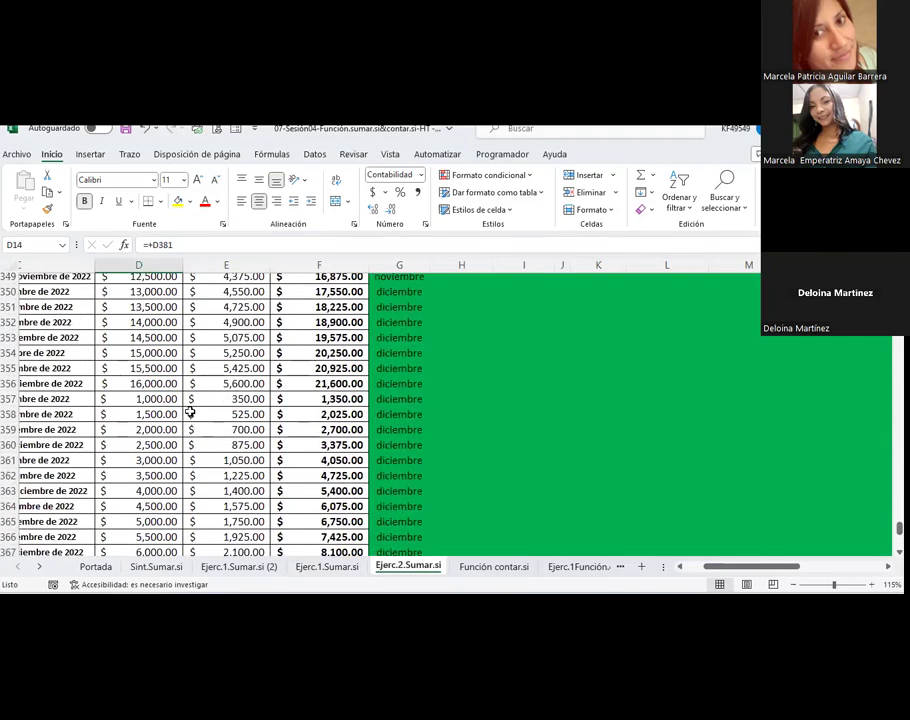
{"action": "scroll", "coordinate": [190, 412], "scroll_direction": "down", "scroll_amount": 12}
{"action": "scroll", "coordinate": [190, 412], "scroll_direction": "up", "scroll_amount": 5}
{"action": "left_click", "coordinate": [148, 443]}
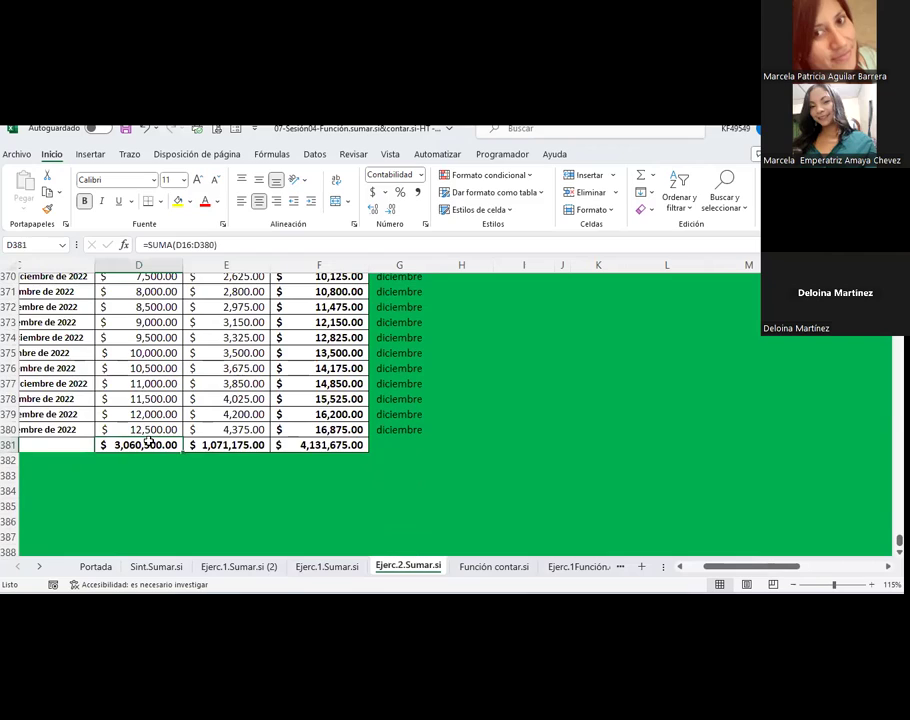
{"action": "scroll", "coordinate": [148, 441], "scroll_direction": "up", "scroll_amount": 16}
{"action": "scroll", "coordinate": [148, 441], "scroll_direction": "up", "scroll_amount": 13}
{"action": "scroll", "coordinate": [148, 441], "scroll_direction": "up", "scroll_amount": 20}
{"action": "scroll", "coordinate": [148, 441], "scroll_direction": "up", "scroll_amount": 18}
{"action": "scroll", "coordinate": [148, 441], "scroll_direction": "up", "scroll_amount": 19}
{"action": "scroll", "coordinate": [148, 441], "scroll_direction": "up", "scroll_amount": 17}
{"action": "scroll", "coordinate": [148, 441], "scroll_direction": "up", "scroll_amount": 13}
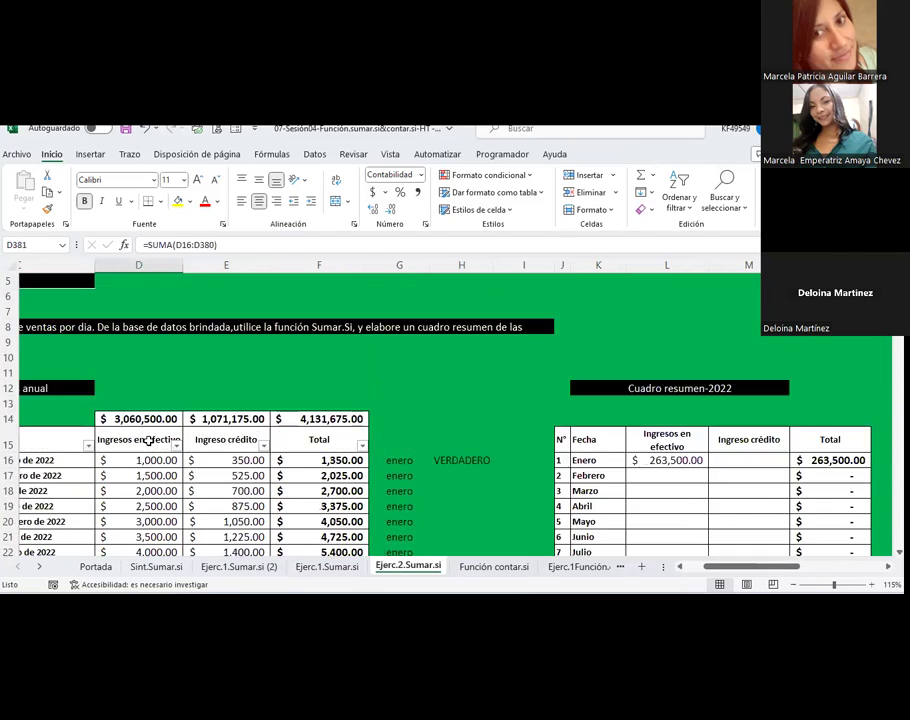
{"action": "scroll", "coordinate": [148, 441], "scroll_direction": "down", "scroll_amount": 1}
{"action": "left_click_drag", "start_coordinate": [721, 566], "coordinate": [697, 566]}
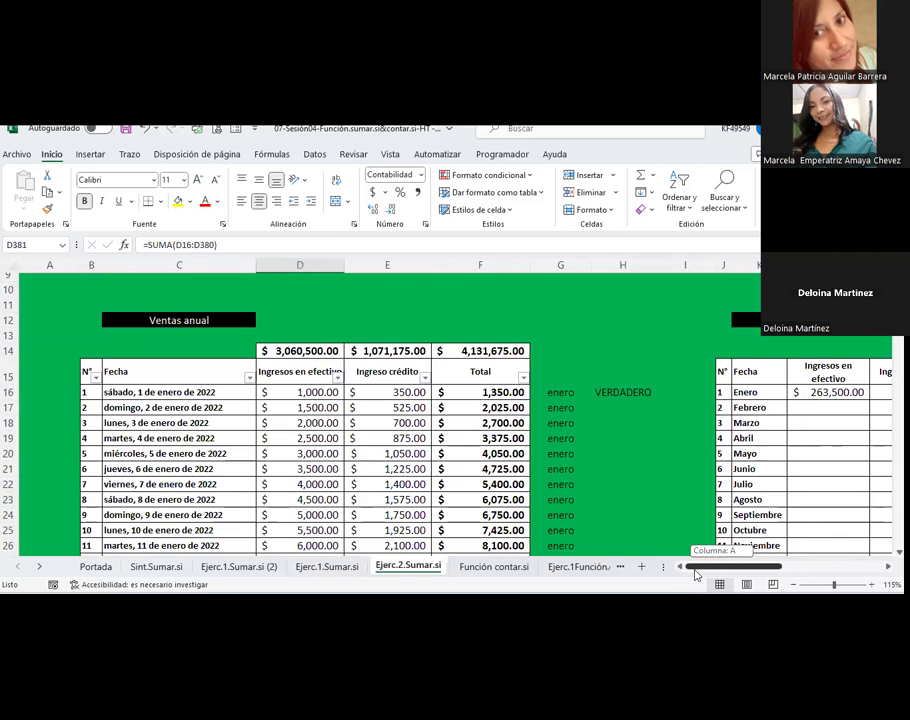
Filter the Fecha column to show only the enero rows
{"action": "left_click", "coordinate": [248, 373]}
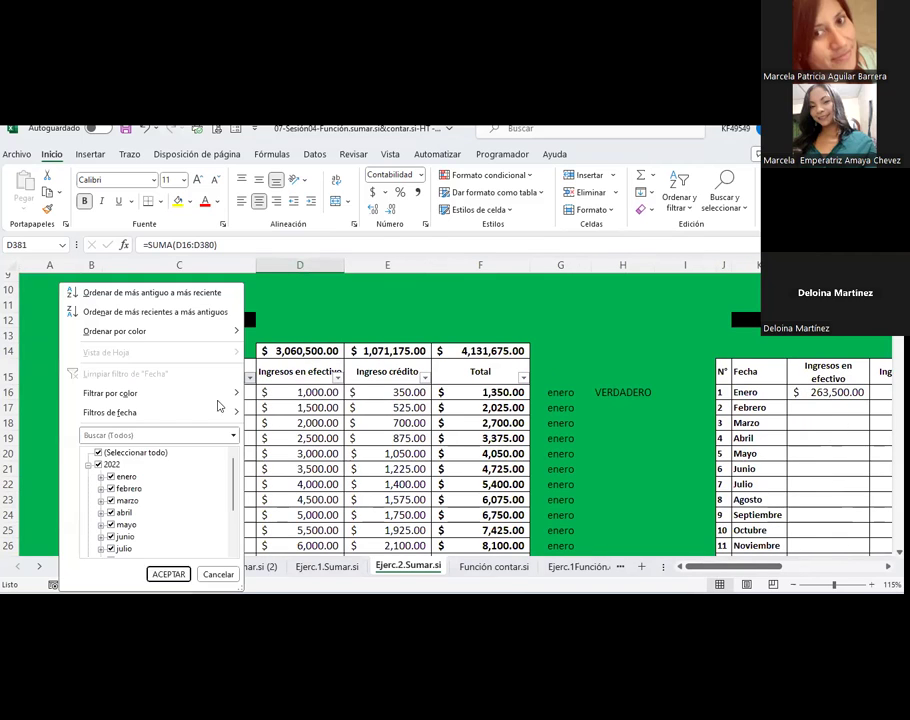
{"action": "left_click", "coordinate": [111, 477]}
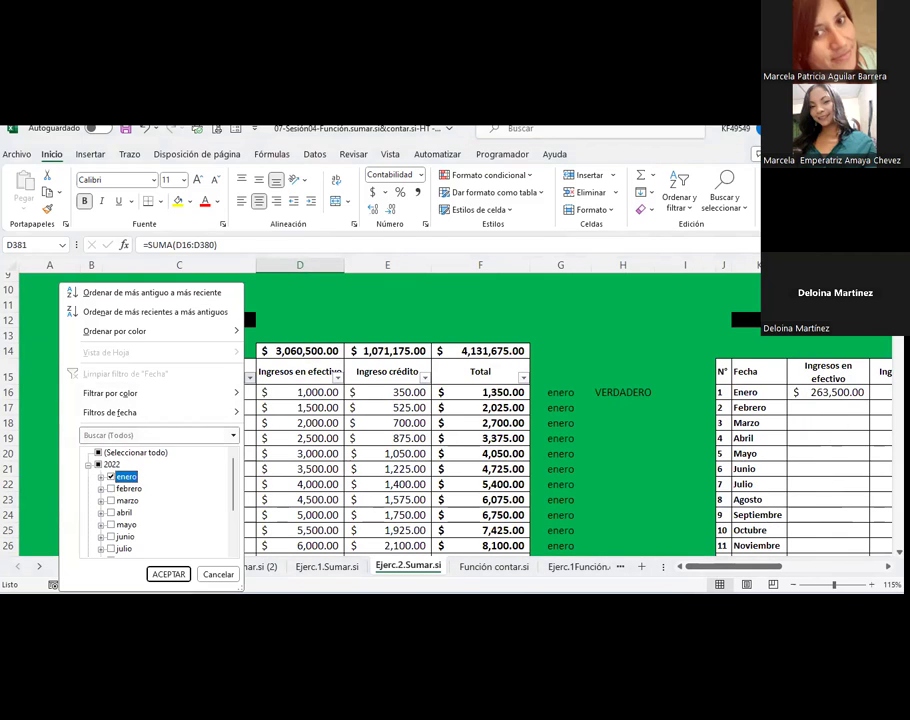
{"action": "left_click", "coordinate": [168, 574]}
Select January's cash incomes D16:D46 to read their $263,500.00 sum in the status bar
{"action": "mouse_move", "coordinate": [305, 392]}
{"action": "left_mouse_down"}
{"action": "mouse_move", "coordinate": [279, 567]}
{"action": "mouse_move", "coordinate": [300, 548]}
{"action": "left_mouse_up"}
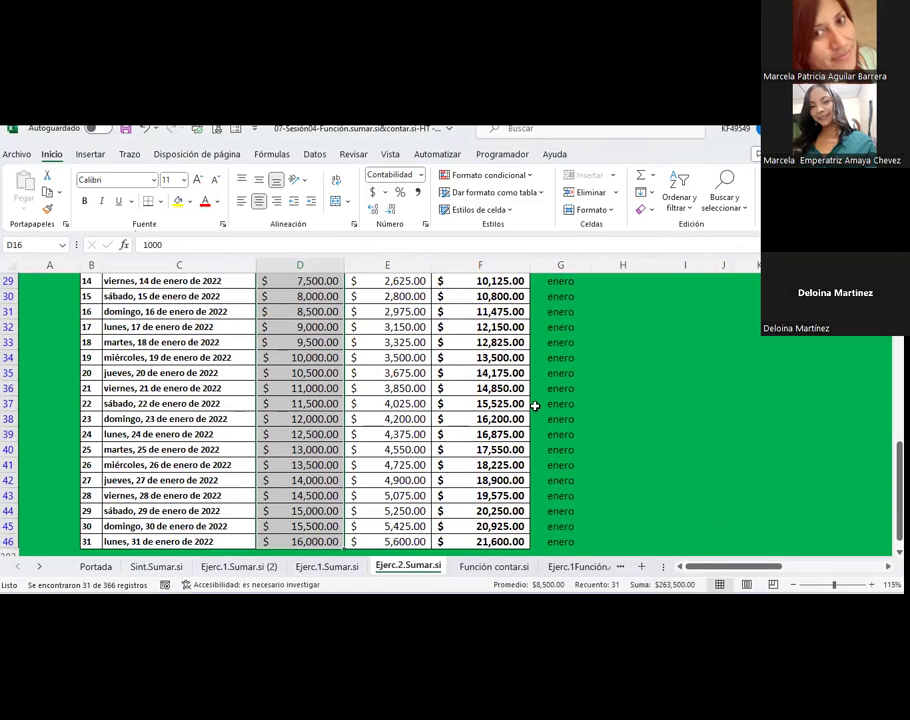
{"action": "scroll", "coordinate": [536, 404], "scroll_direction": "up", "scroll_amount": 10}
{"action": "scroll", "coordinate": [337, 438], "scroll_direction": "down", "scroll_amount": 2}
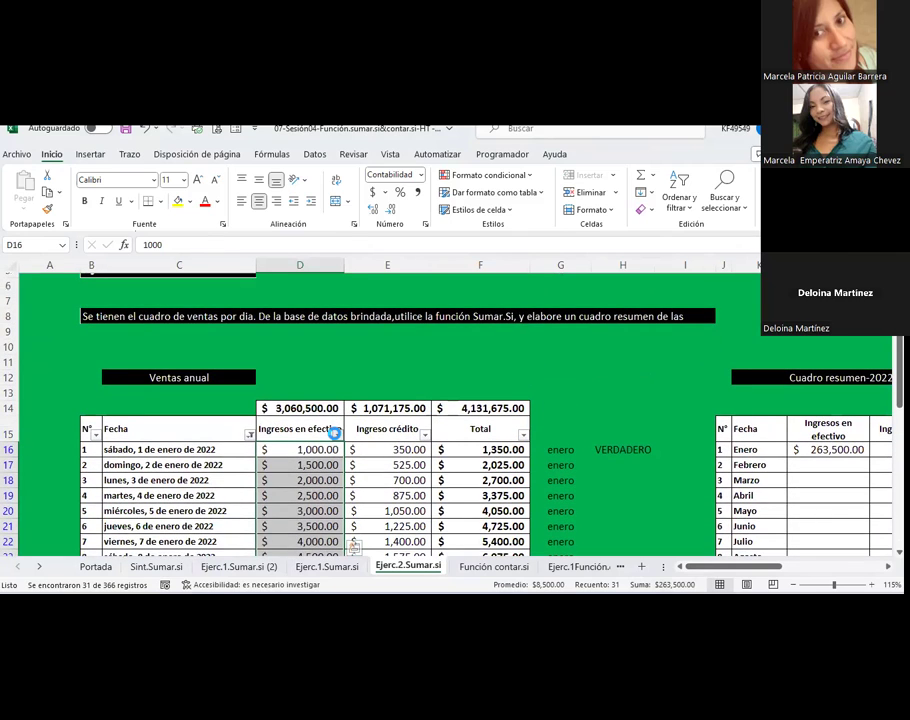
{"action": "left_click", "coordinate": [337, 435]}
{"action": "left_click", "coordinate": [224, 290]}
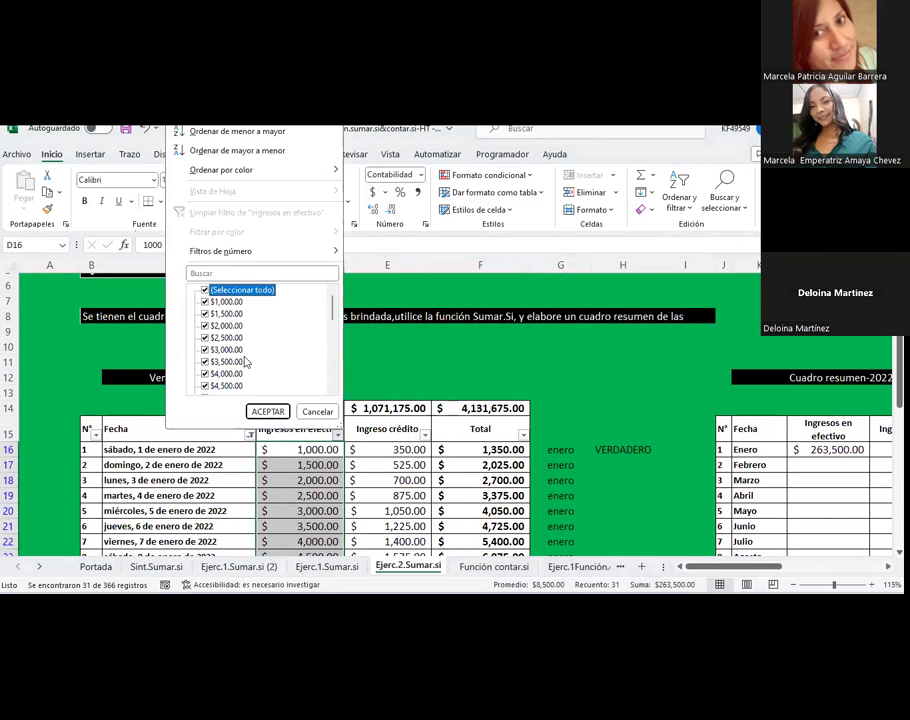
{"action": "left_click", "coordinate": [267, 411]}
{"action": "left_click", "coordinate": [633, 480]}
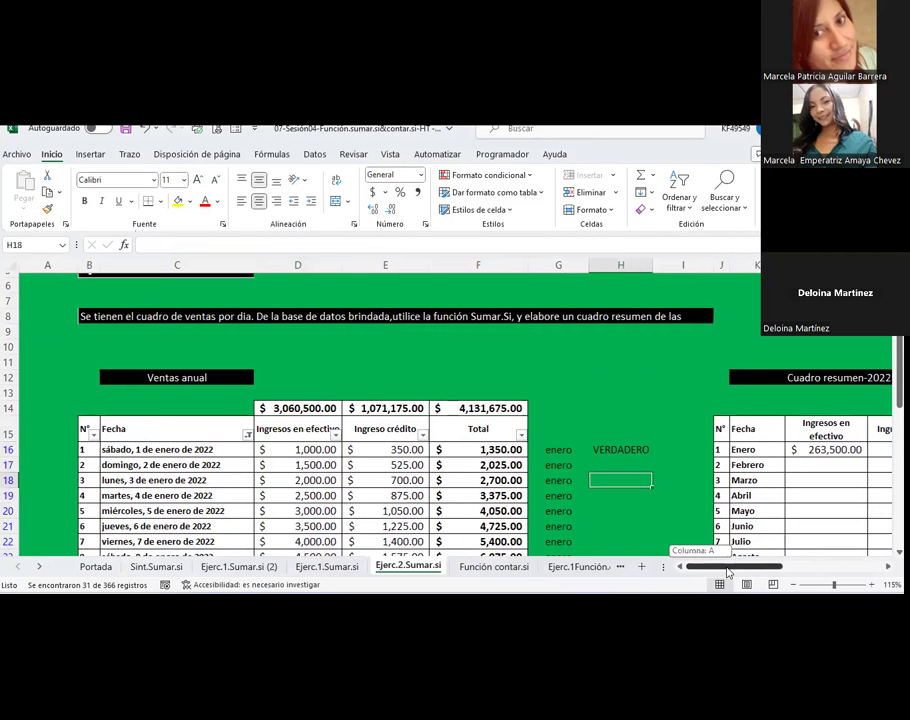
{"action": "left_click_drag", "start_coordinate": [706, 566], "coordinate": [735, 566]}
{"action": "left_click", "coordinate": [579, 443]}
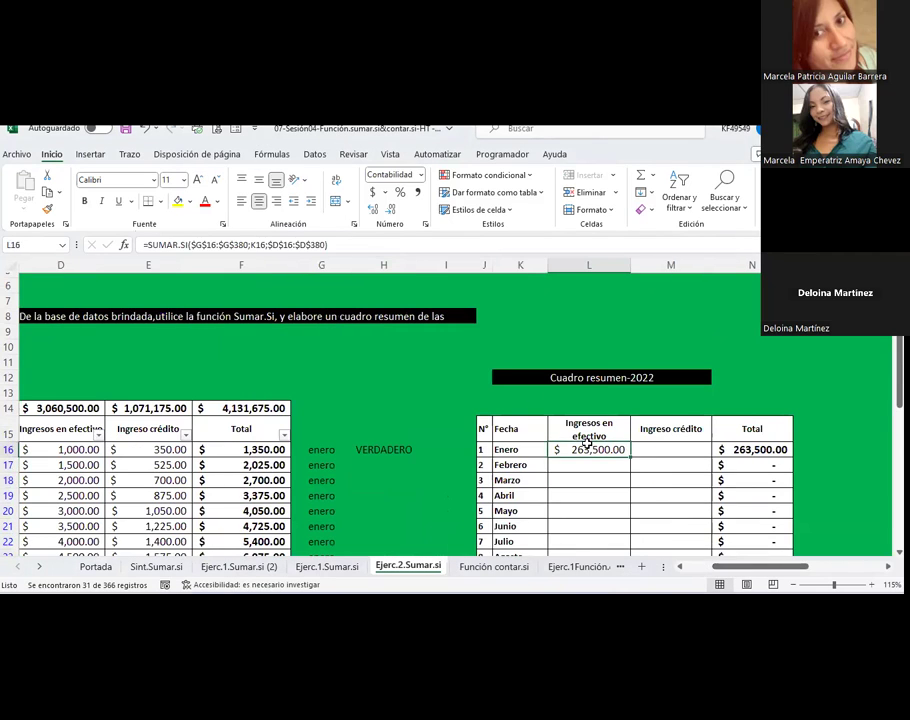
{"action": "scroll", "coordinate": [124, 250], "scroll_direction": "down", "scroll_amount": 2}
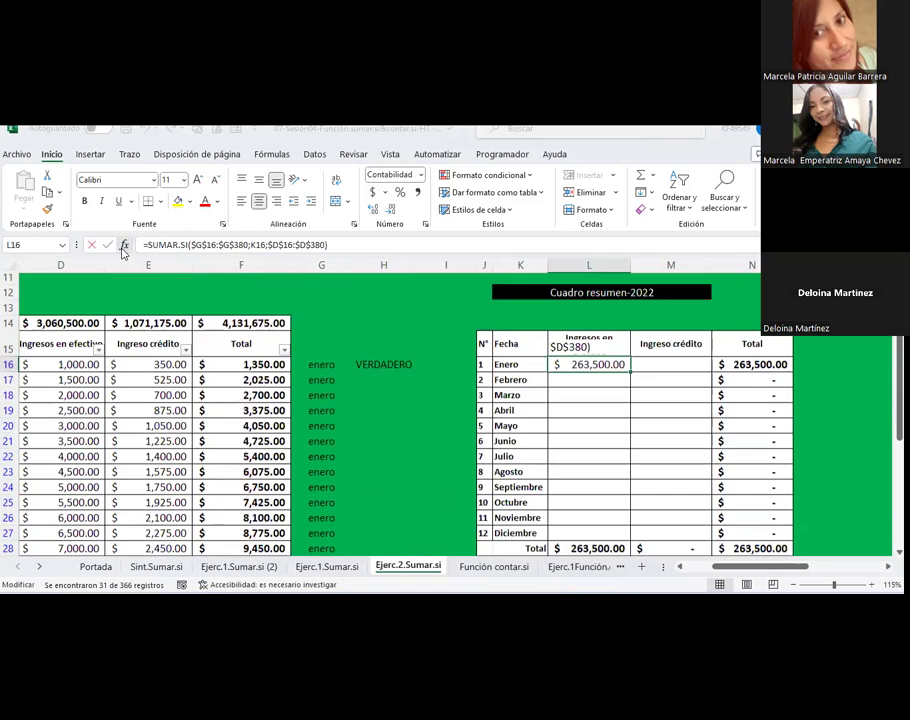
{"action": "left_click", "coordinate": [124, 244]}
{"action": "left_click", "coordinate": [325, 201]}
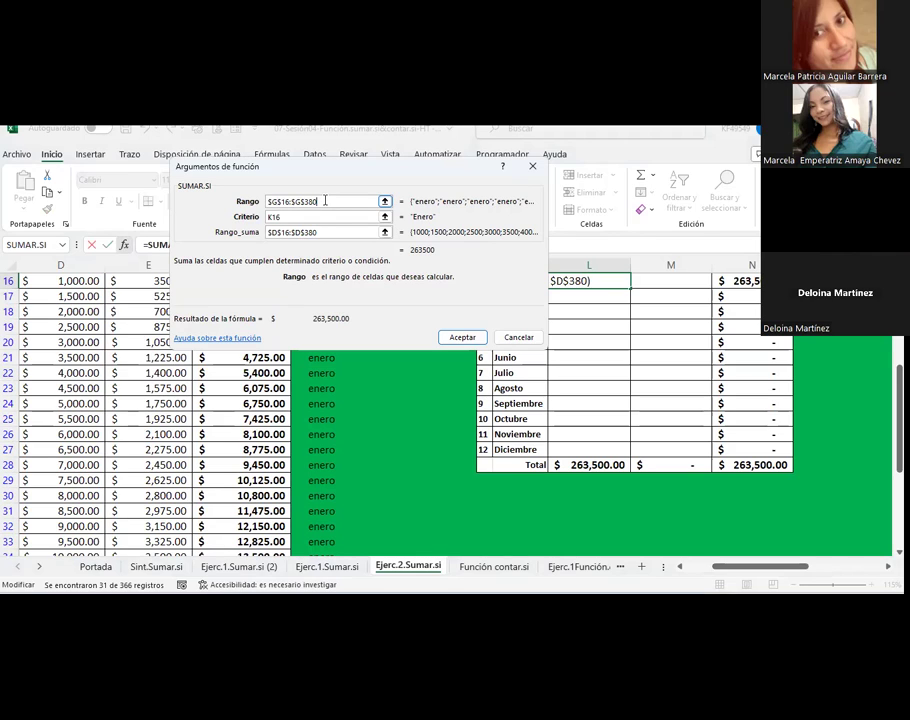
{"action": "left_click", "coordinate": [296, 216]}
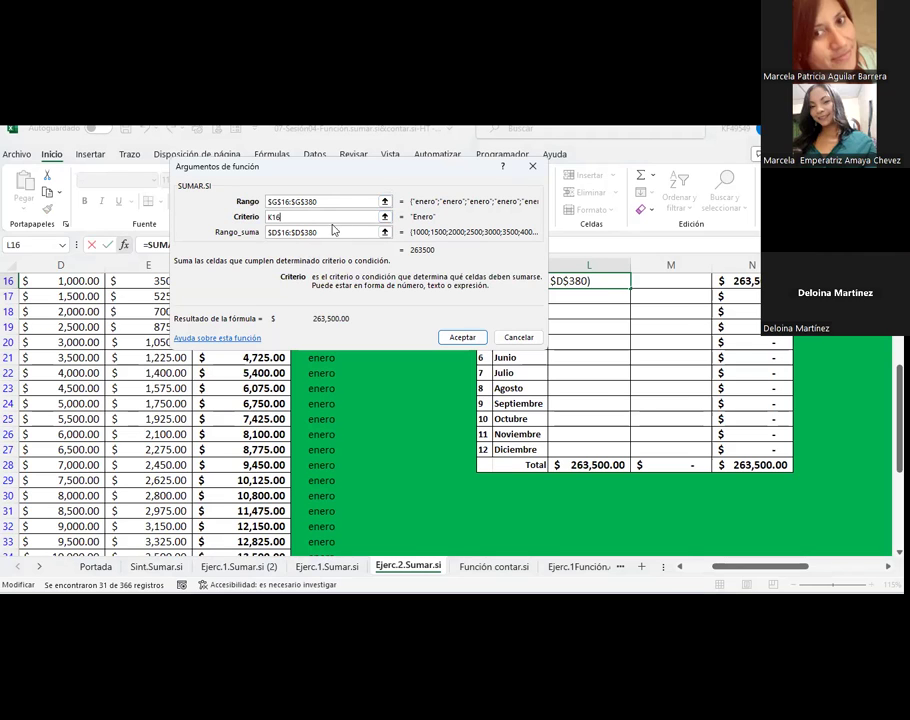
{"action": "left_click", "coordinate": [329, 232]}
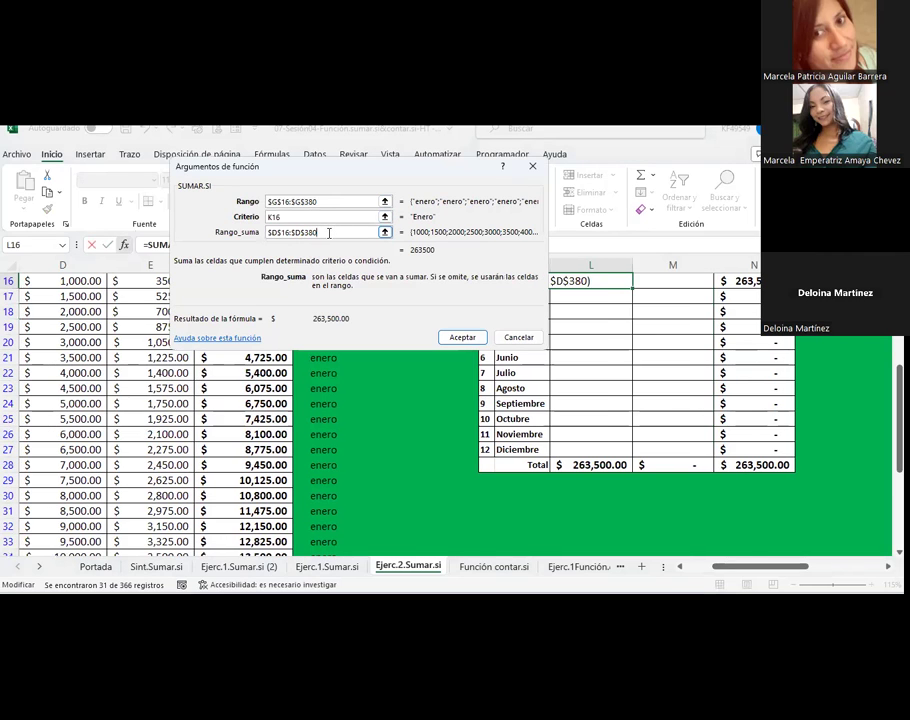
{"action": "left_click", "coordinate": [462, 337]}
{"action": "scroll", "coordinate": [345, 360], "scroll_direction": "up", "scroll_amount": 1}
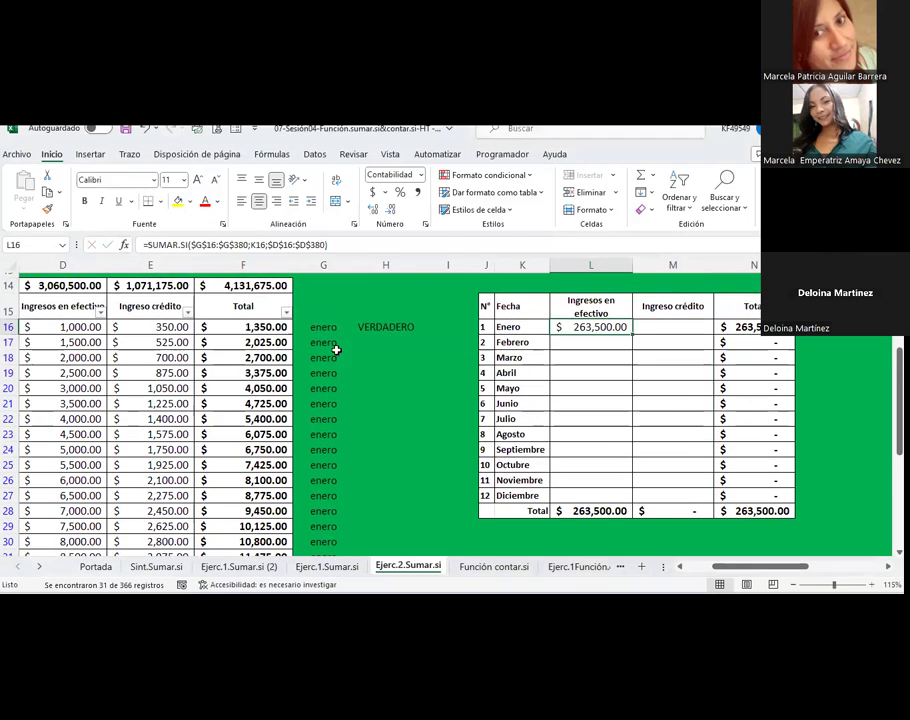
{"action": "left_click_drag", "start_coordinate": [329, 329], "coordinate": [324, 540]}
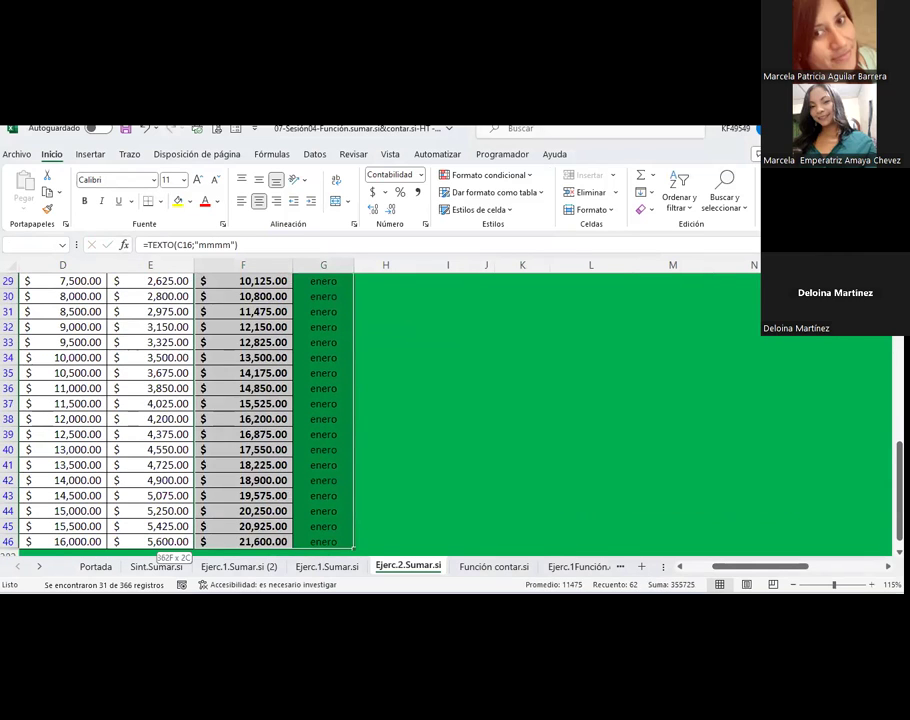
Clear the Fecha filter so all 365 daily rows show again
{"action": "scroll", "coordinate": [323, 538], "scroll_direction": "down", "scroll_amount": 4}
{"action": "scroll", "coordinate": [323, 538], "scroll_direction": "up", "scroll_amount": 7}
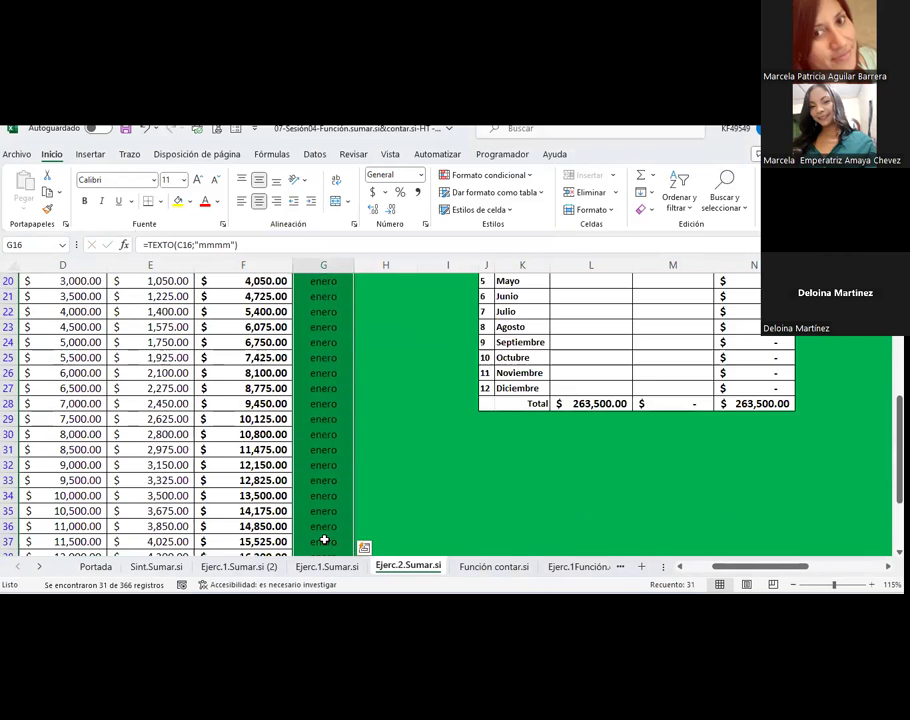
{"action": "scroll", "coordinate": [479, 532], "scroll_direction": "up", "scroll_amount": 5}
{"action": "left_click", "coordinate": [680, 567]}
{"action": "left_click", "coordinate": [680, 567]}
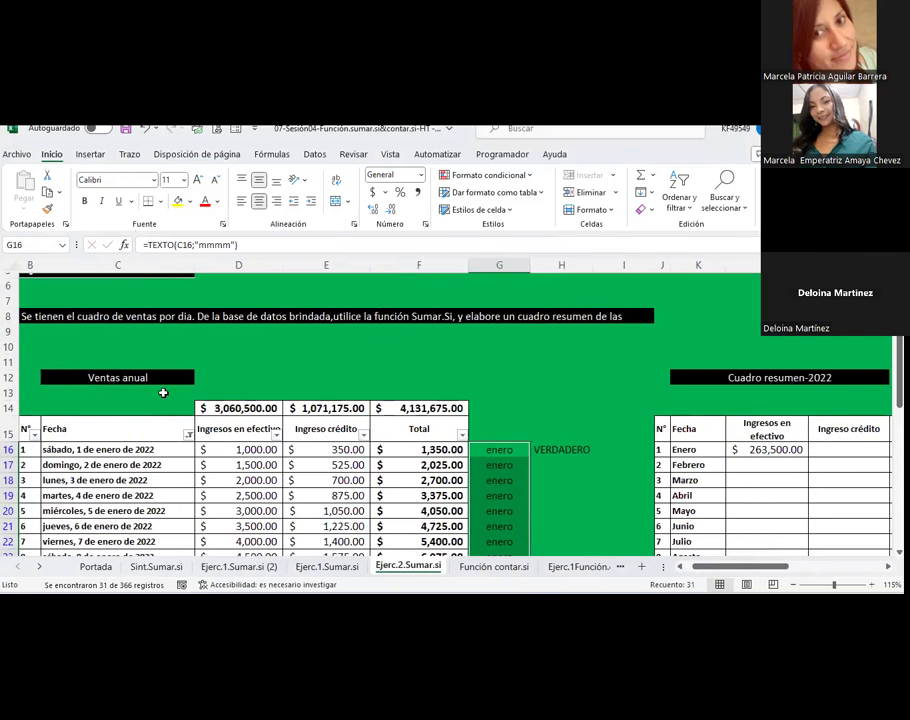
{"action": "left_click", "coordinate": [189, 434]}
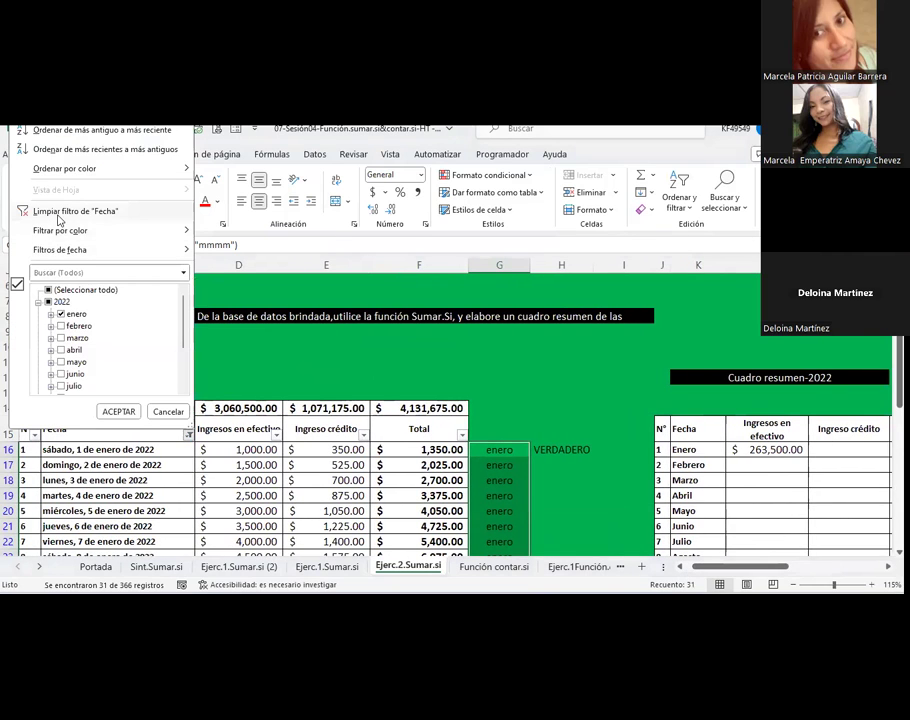
{"action": "left_click", "coordinate": [60, 211]}
Colour the month labels in G16:G380 green to hide them against the background
{"action": "left_click_drag", "start_coordinate": [499, 449], "coordinate": [529, 548]}
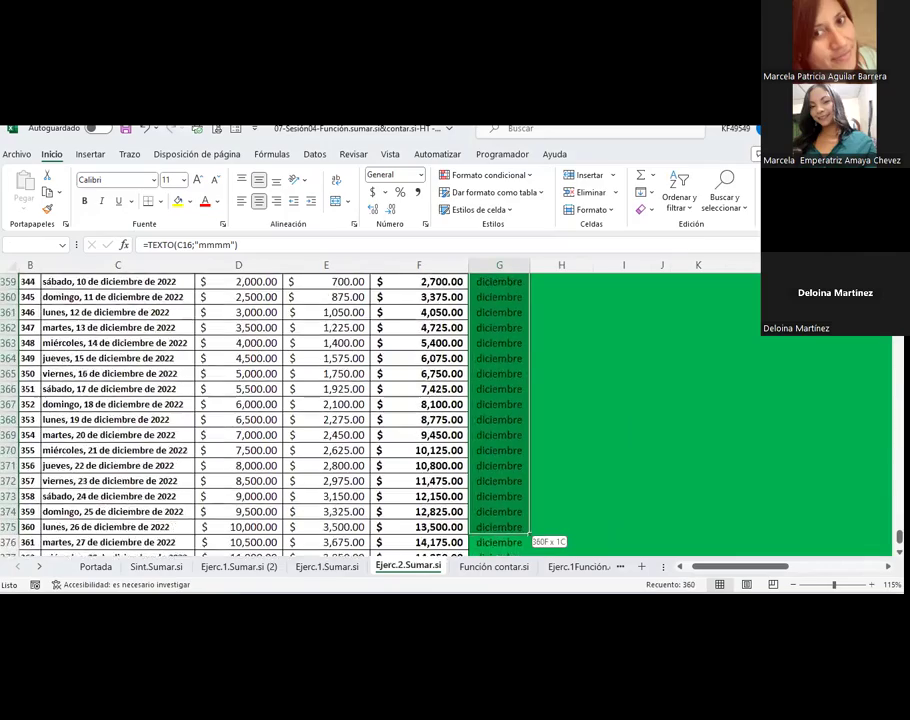
{"action": "left_click_drag", "start_coordinate": [529, 541], "coordinate": [502, 510]}
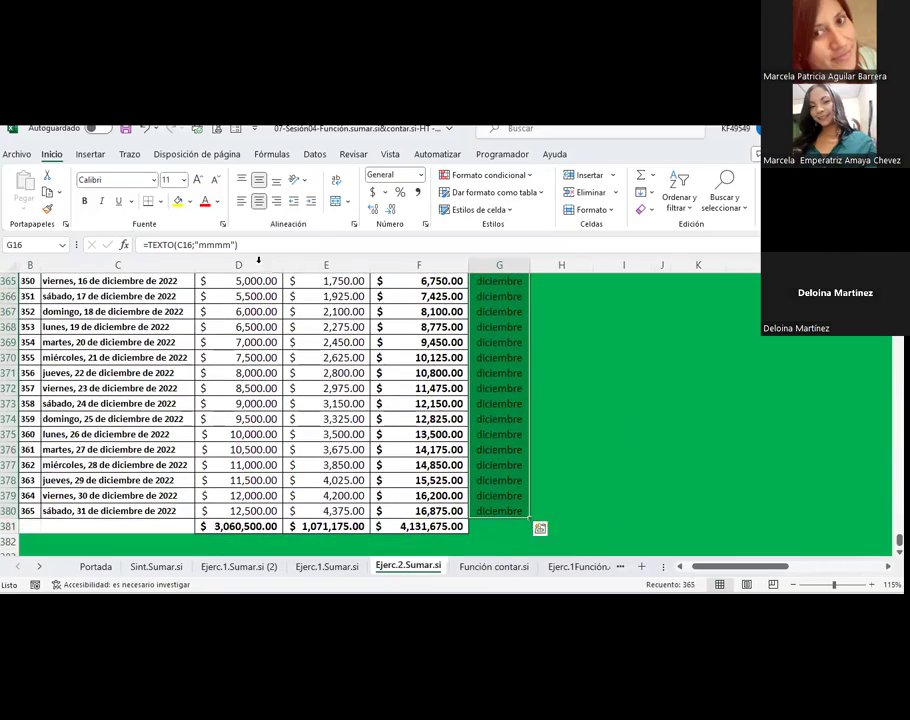
{"action": "left_click", "coordinate": [217, 201]}
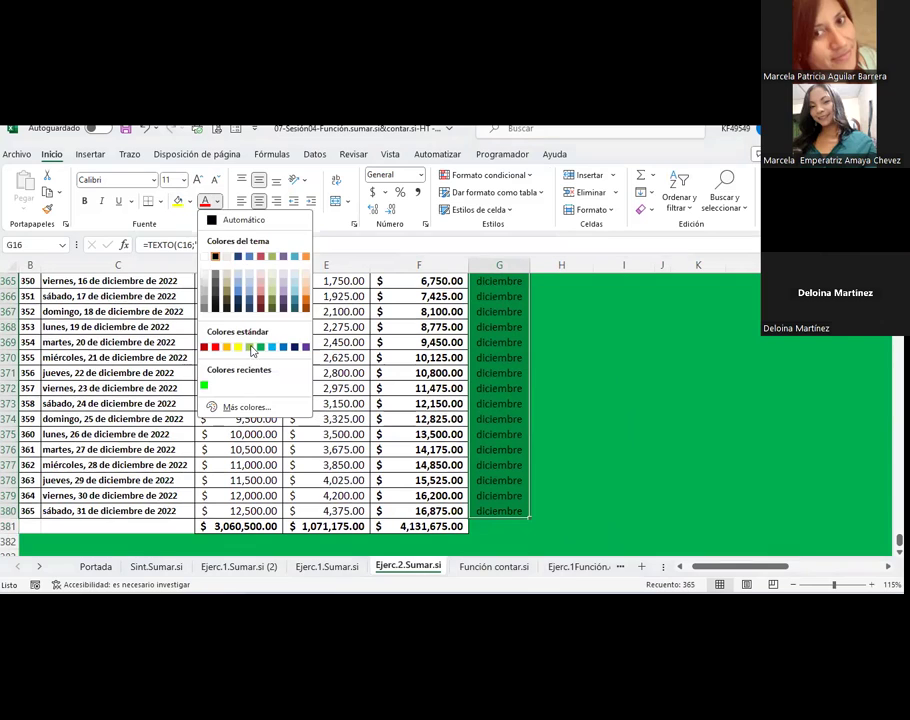
{"action": "left_click", "coordinate": [259, 347]}
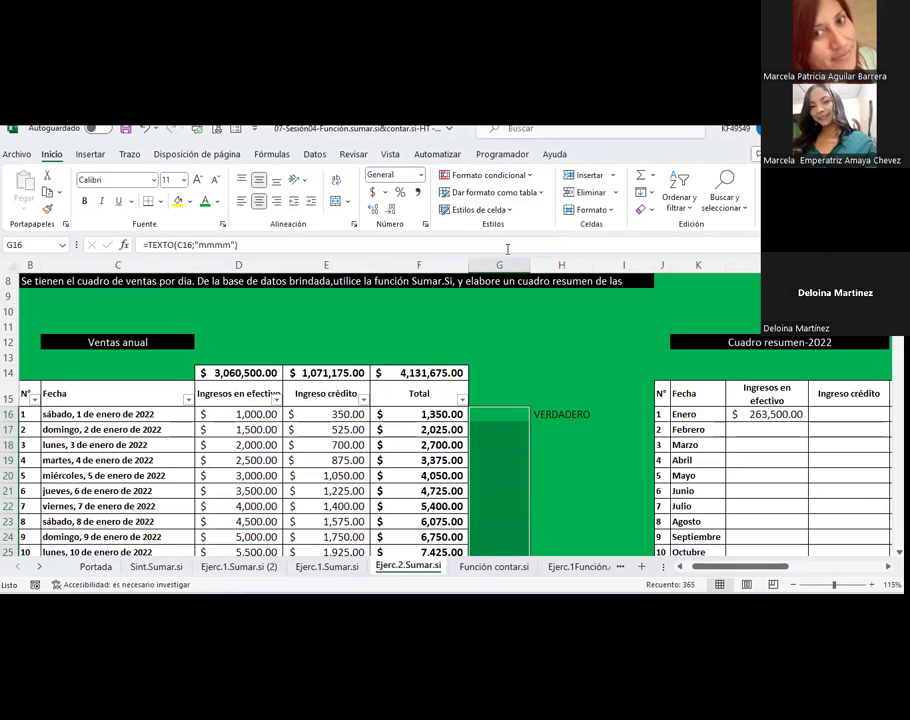
{"action": "left_click", "coordinate": [312, 156]}
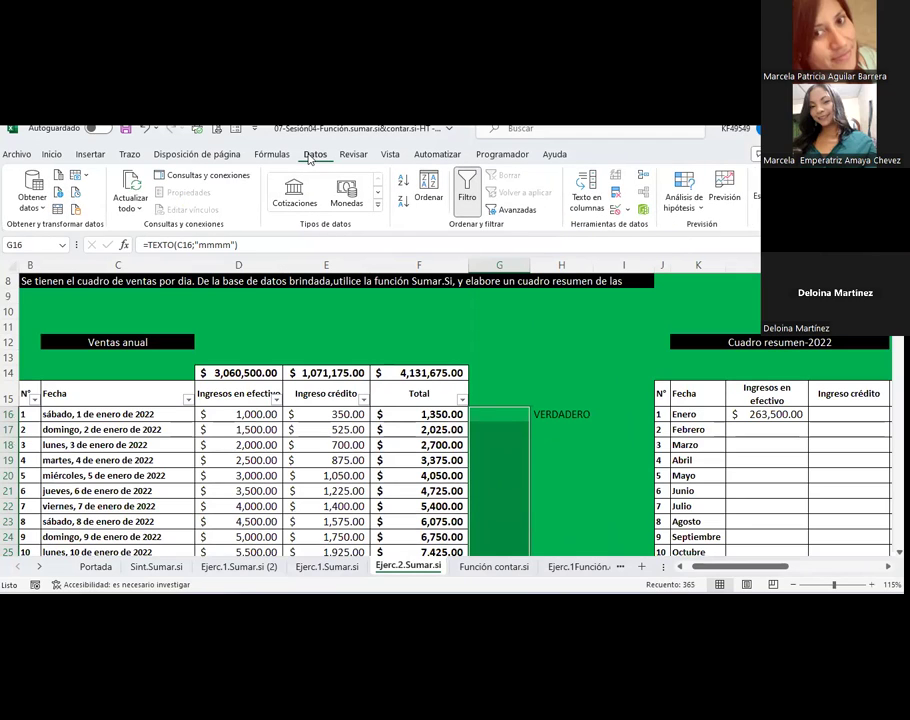
{"action": "left_click", "coordinate": [626, 209]}
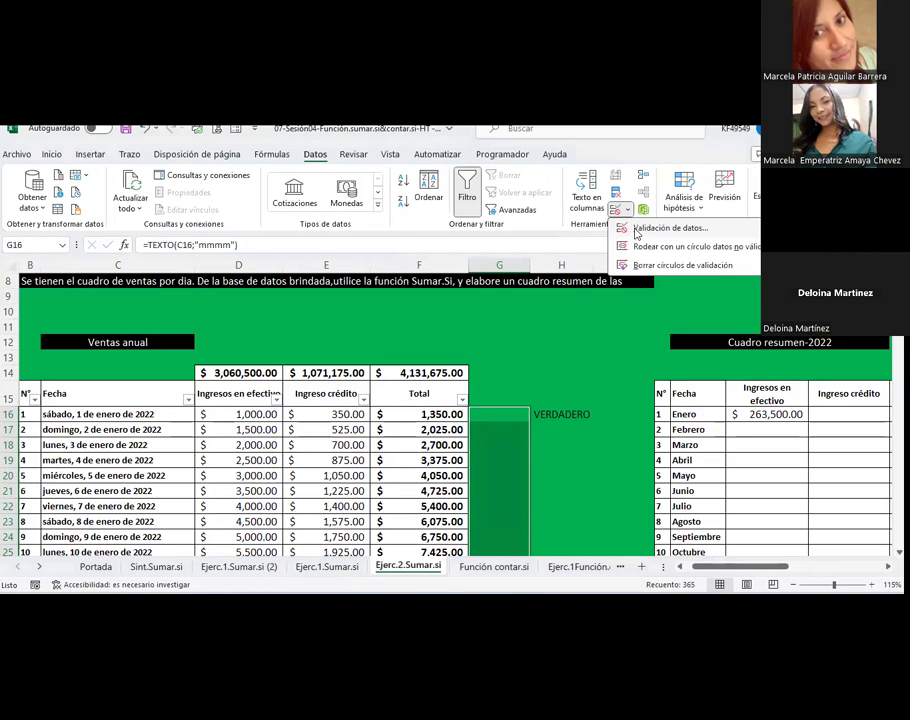
{"action": "left_click", "coordinate": [636, 229]}
{"action": "left_click", "coordinate": [268, 224]}
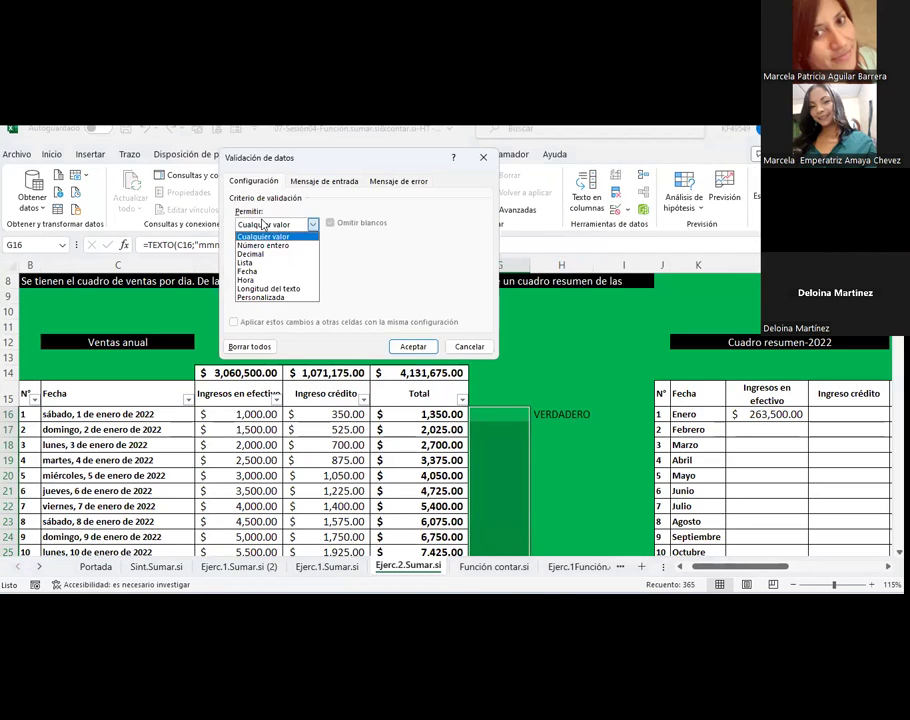
{"action": "left_click", "coordinate": [266, 289]}
{"action": "left_click", "coordinate": [311, 251]}
{"action": "left_click", "coordinate": [254, 280]}
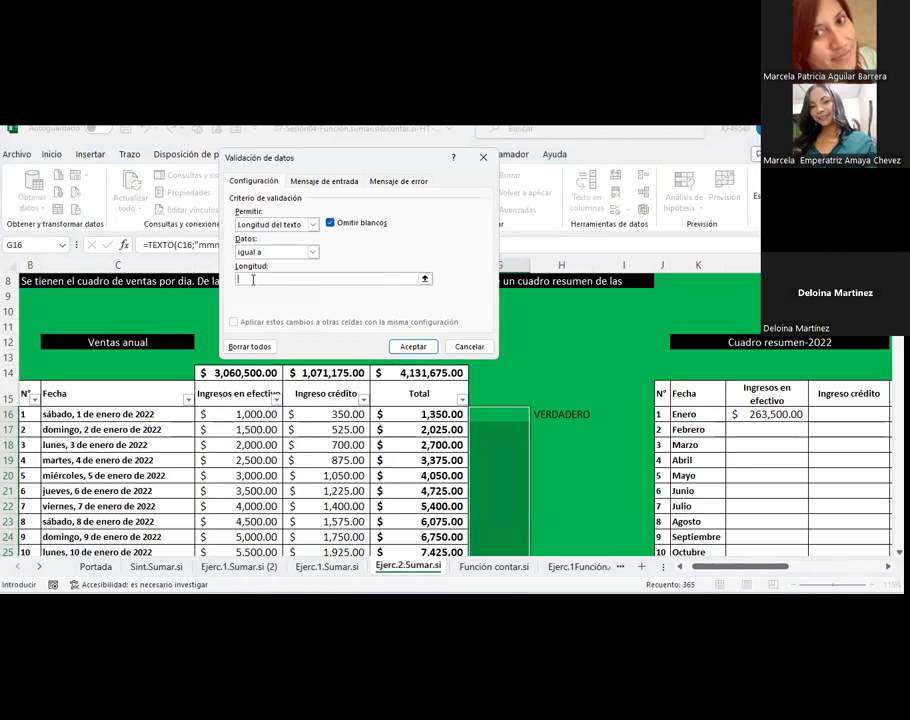
{"action": "type", "text": "0"}
{"action": "left_click", "coordinate": [413, 346]}
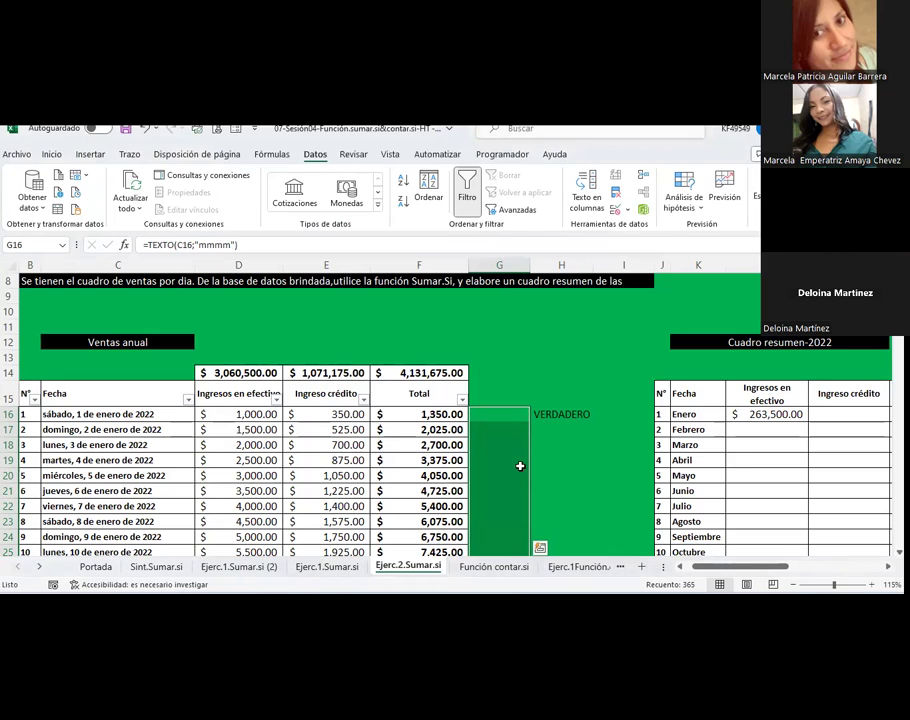
{"action": "left_click", "coordinate": [519, 441]}
{"action": "type", "text": "f"}
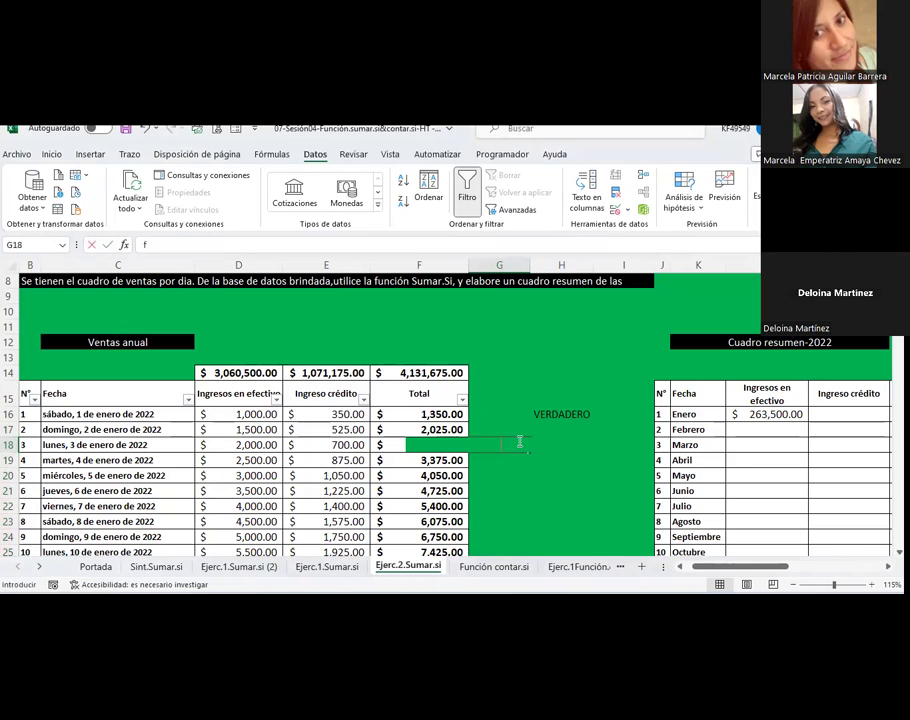
{"action": "type", "text": "gfgfg"}
{"action": "key", "text": "Return"}
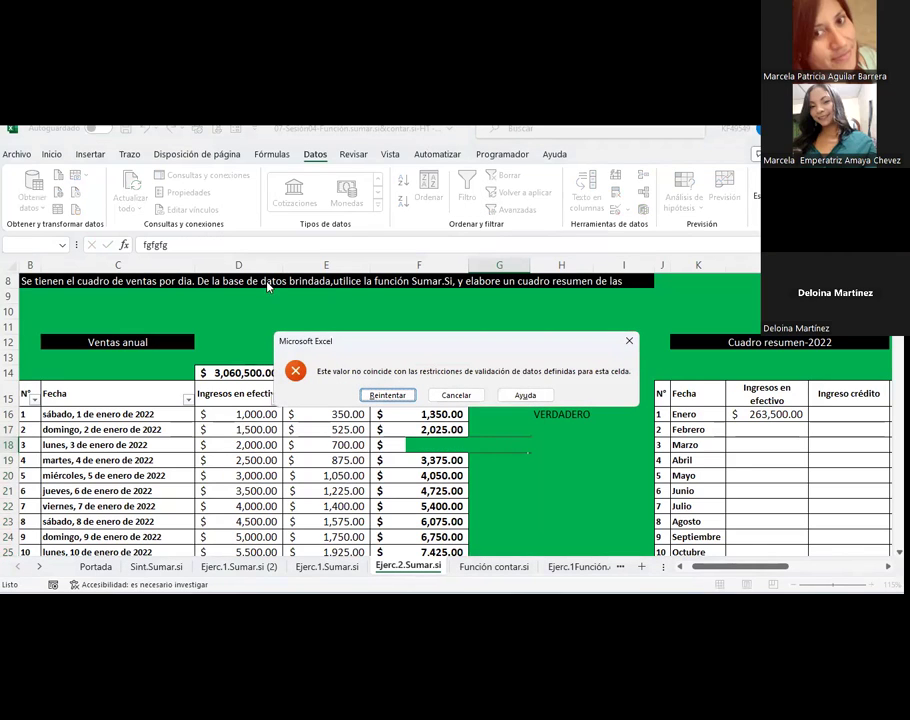
{"action": "left_click", "coordinate": [457, 396]}
{"action": "key", "text": "Up"}
{"action": "key", "text": "Up"}
{"action": "key", "text": "Up"}
{"action": "left_click_drag", "start_coordinate": [492, 415], "coordinate": [486, 562]}
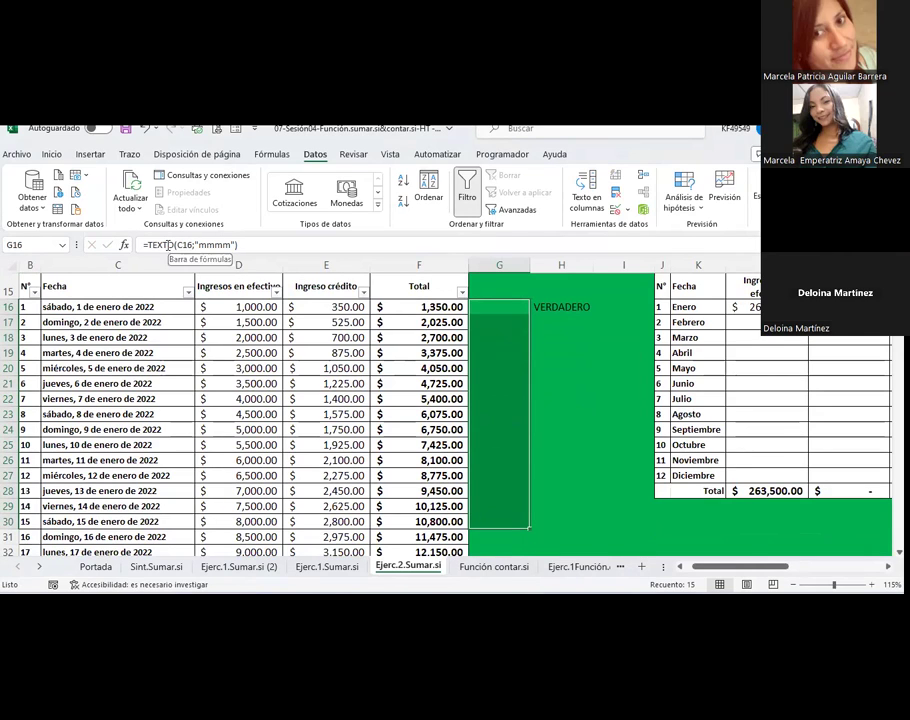
Insert a blank column D between Fecha and Ingresos en efectivo
{"action": "left_click", "coordinate": [493, 308]}
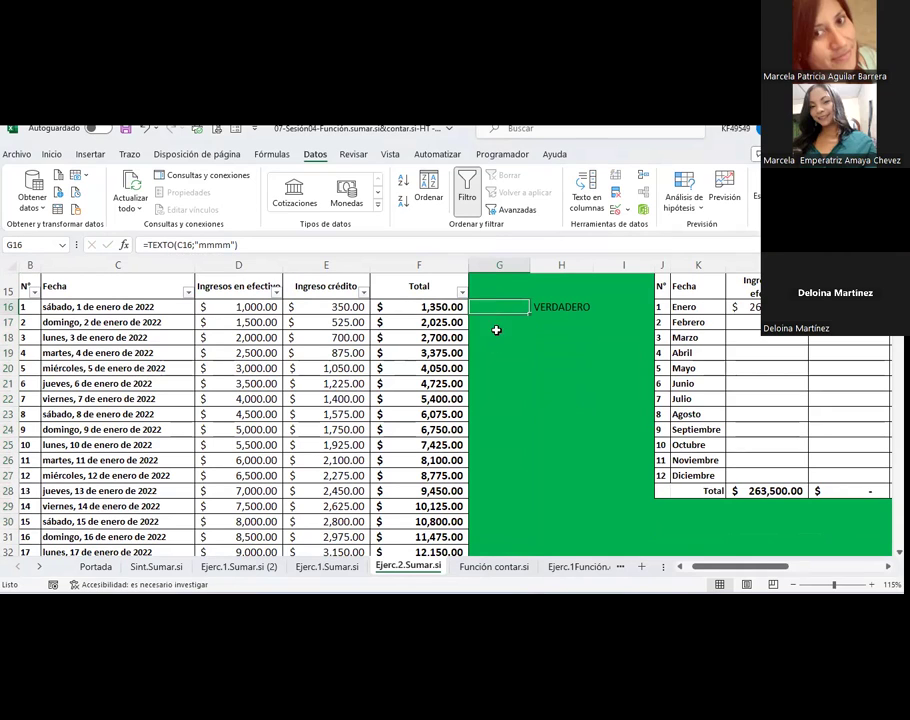
{"action": "left_click_drag", "start_coordinate": [700, 566], "coordinate": [688, 566]}
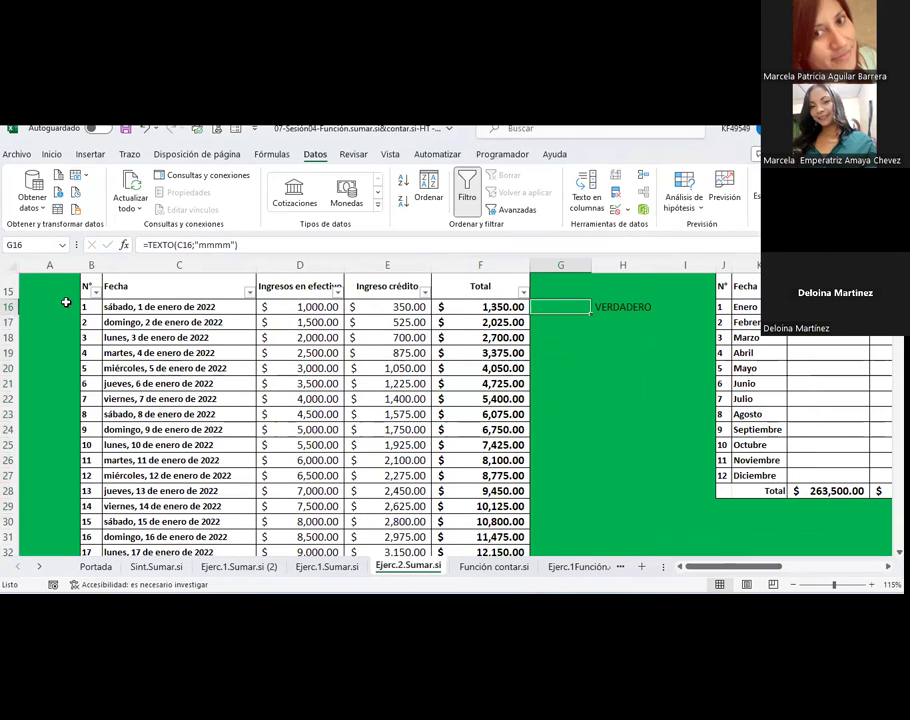
{"action": "left_click", "coordinate": [270, 266]}
{"action": "right_click", "coordinate": [274, 290]}
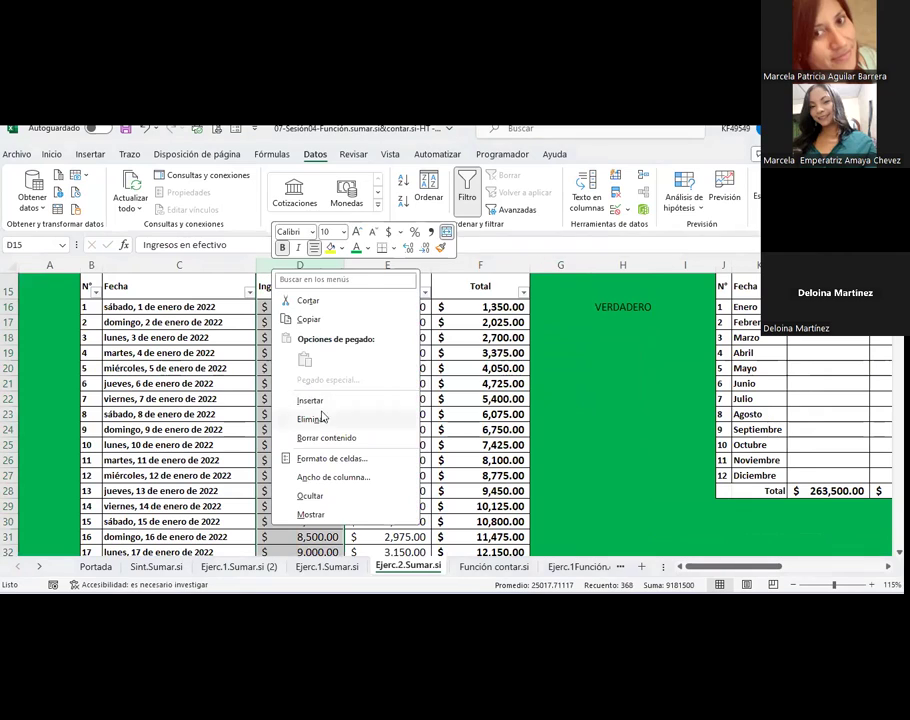
{"action": "left_click", "coordinate": [318, 400]}
Enter =texto(C16;"mmmm") in D16 to show the month name enero
{"action": "left_click", "coordinate": [301, 307]}
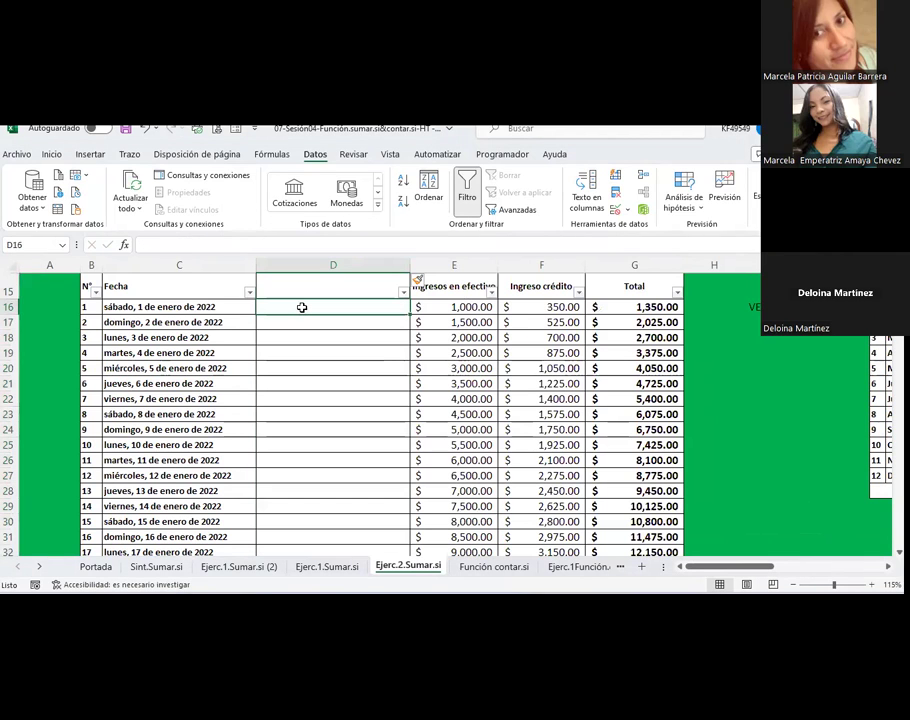
{"action": "type", "text": "=texto("}
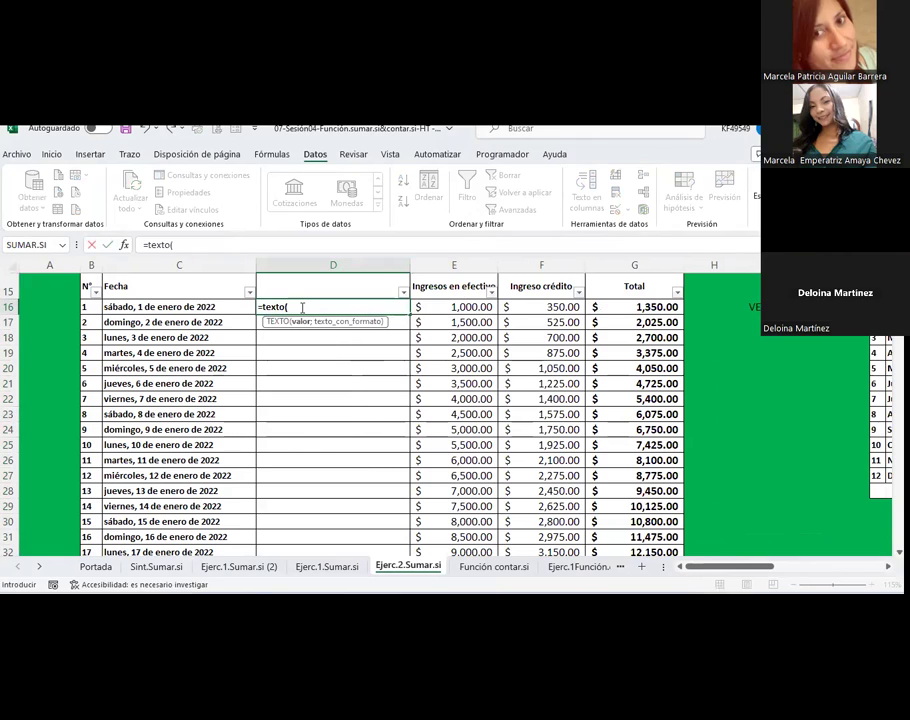
{"action": "left_click", "coordinate": [228, 306]}
{"action": "type", "text": ";"}
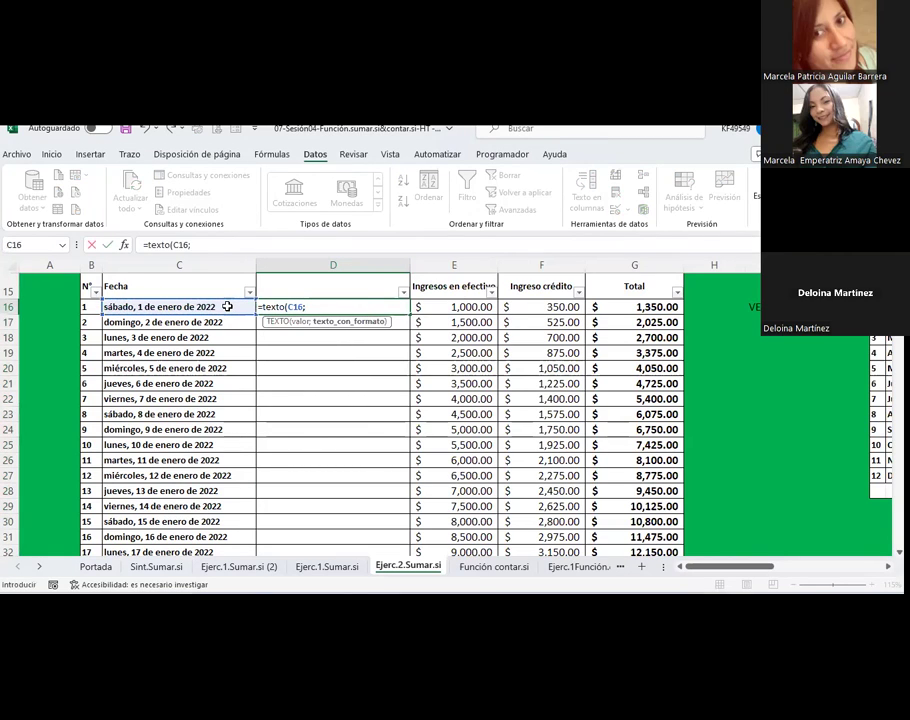
{"action": "type", "text": "\"mmmm\""}
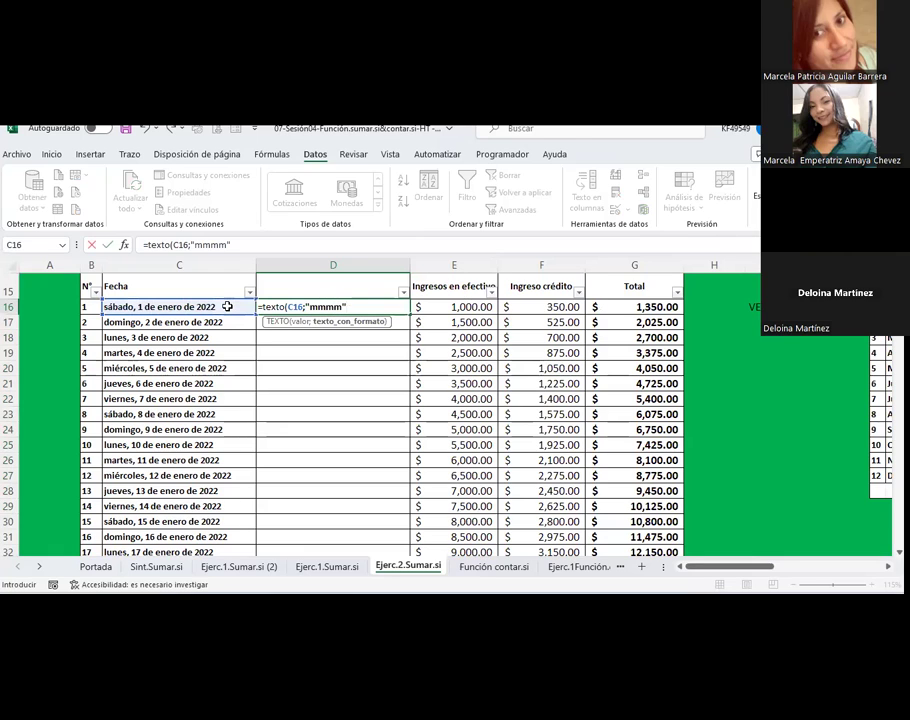
{"action": "type", "text": ")"}
Confirm the month formula in D16 and hide column D with Ocultar
{"action": "key", "text": "Return"}
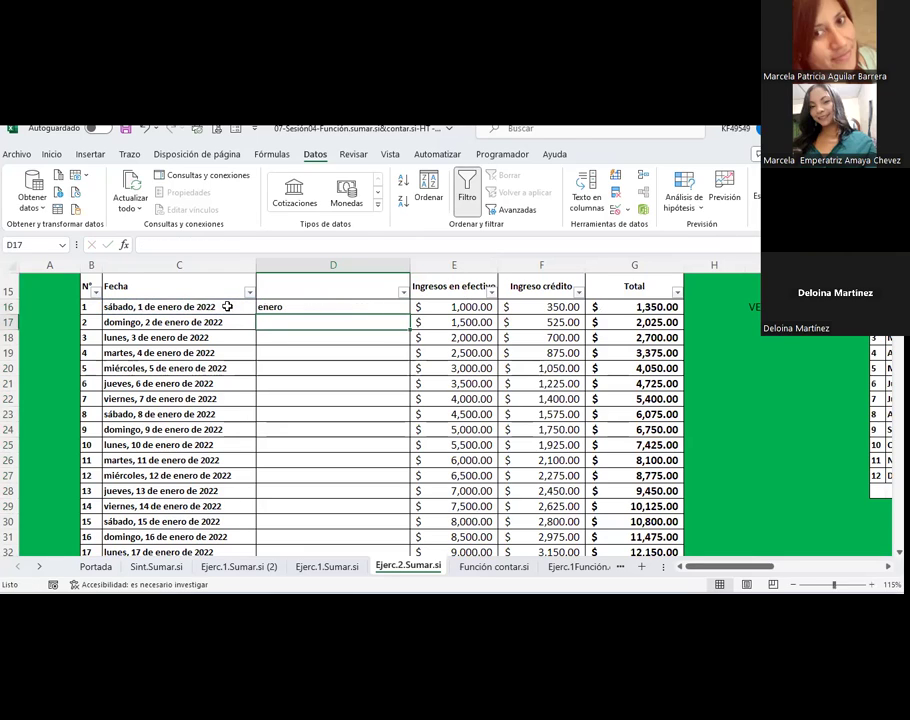
{"action": "left_click", "coordinate": [305, 263]}
{"action": "right_click", "coordinate": [307, 263]}
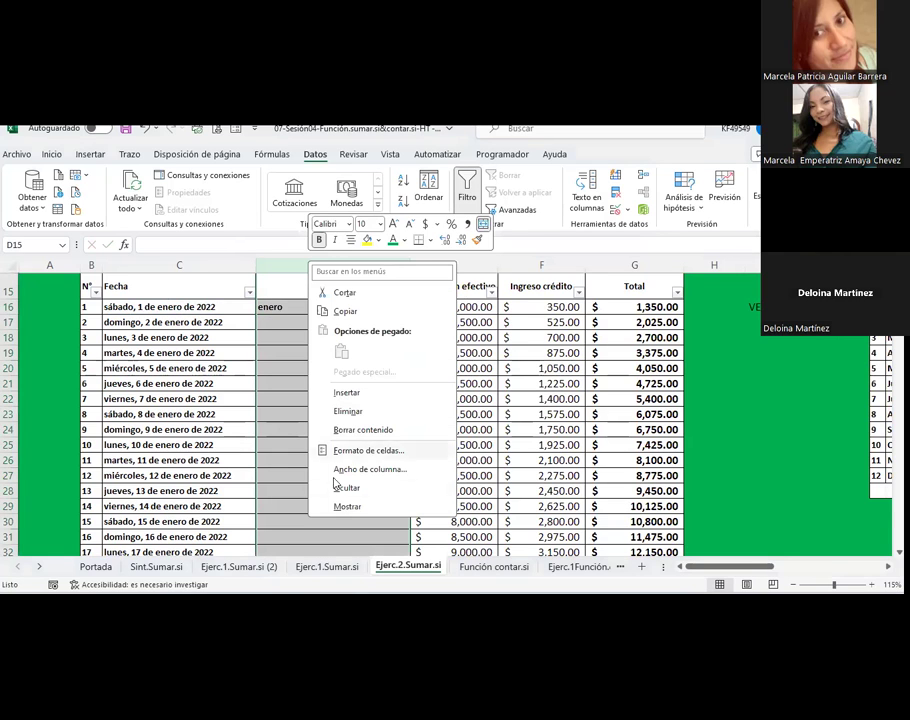
{"action": "left_click", "coordinate": [345, 487]}
Review the month formula in H16 and the SUMAR.SI formula in M16 of Cuadro resumen-2022
{"action": "scroll", "coordinate": [313, 390], "scroll_direction": "up", "scroll_amount": 2}
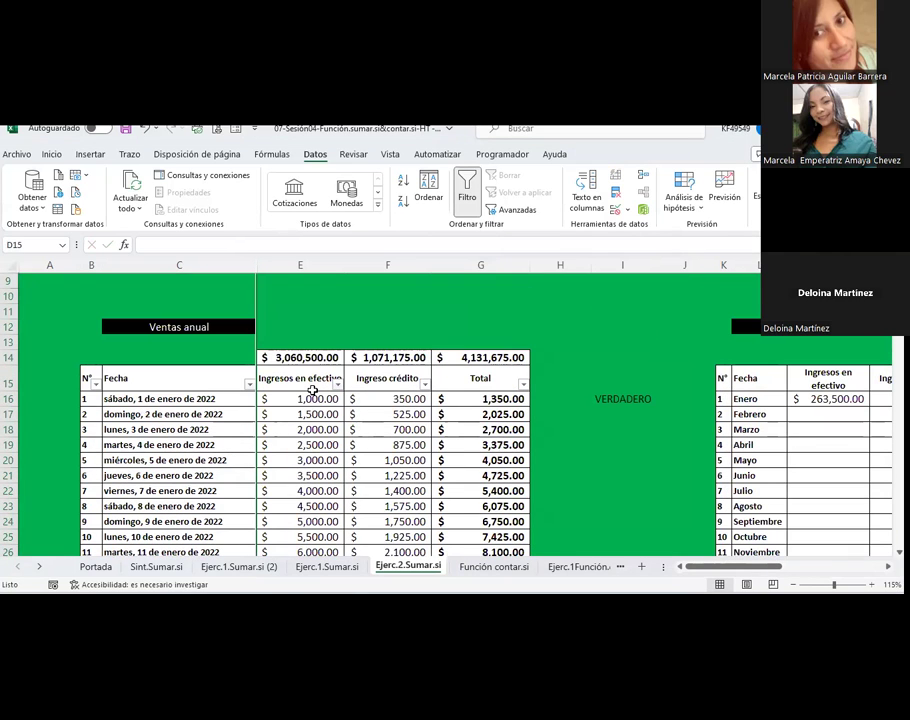
{"action": "left_click", "coordinate": [558, 398]}
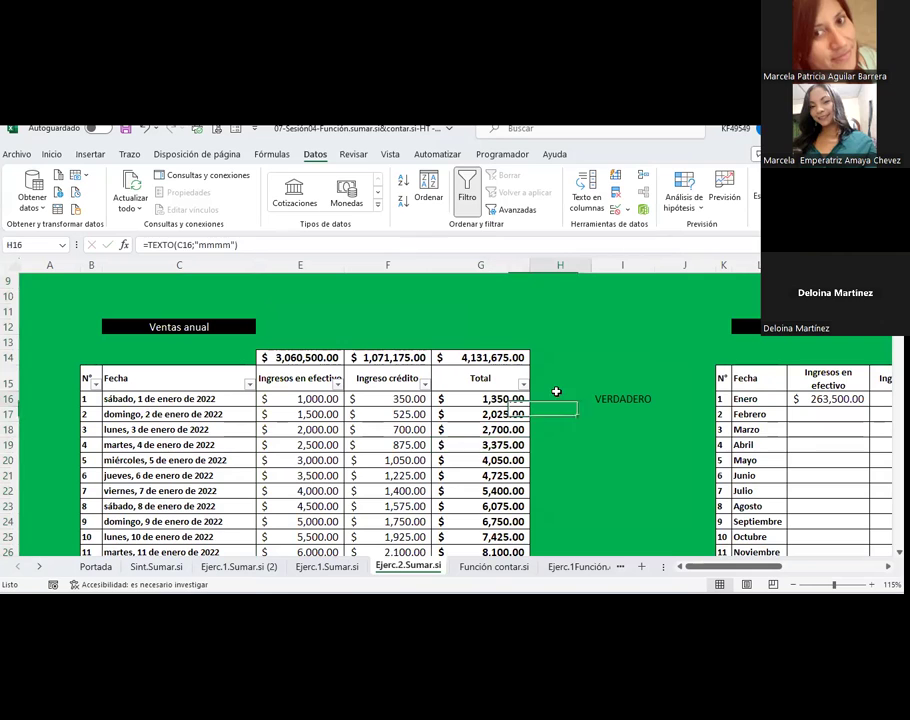
{"action": "left_click_drag", "start_coordinate": [710, 567], "coordinate": [737, 567]}
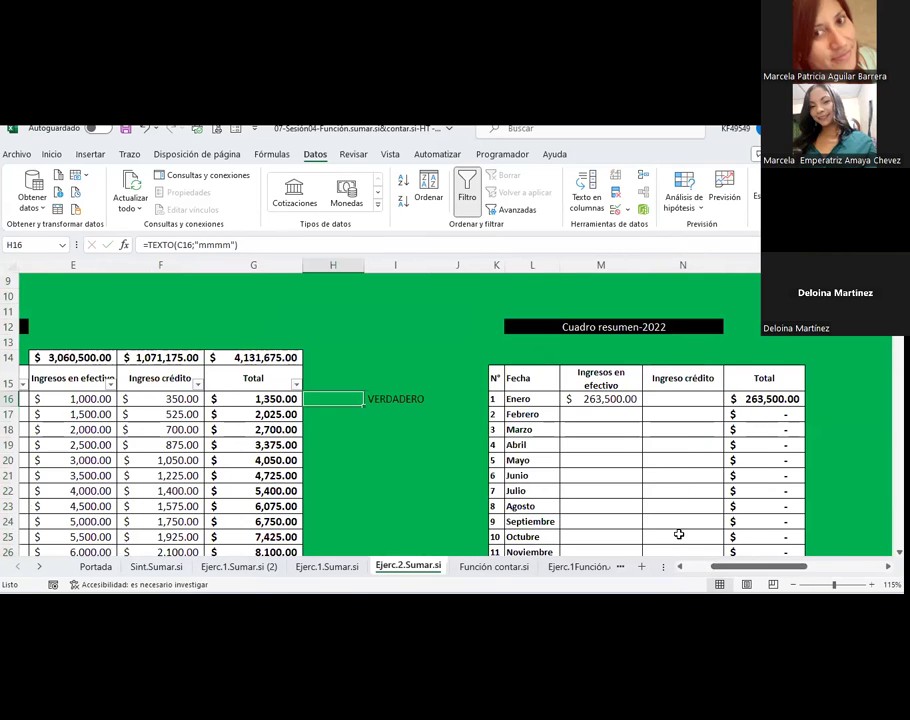
{"action": "left_click", "coordinate": [627, 396]}
{"action": "scroll", "coordinate": [627, 394], "scroll_direction": "down", "scroll_amount": 1}
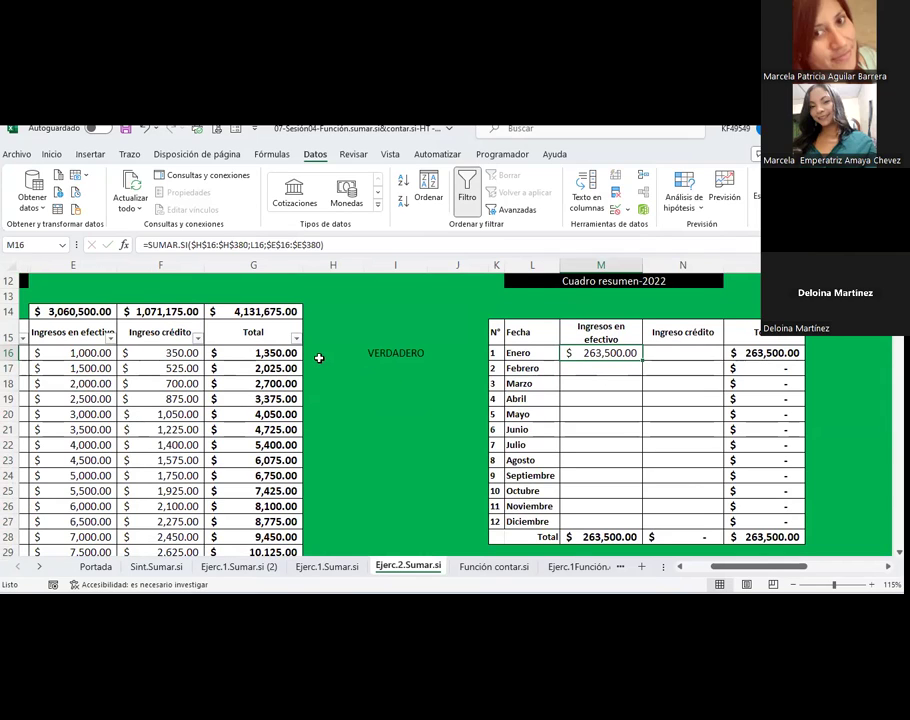
Copy M16's SUMAR.SI formula down through Diciembre (M27) and check the M28 total
{"action": "left_click", "coordinate": [320, 354]}
{"action": "left_click", "coordinate": [627, 354]}
{"action": "left_click_drag", "start_coordinate": [645, 361], "coordinate": [627, 523]}
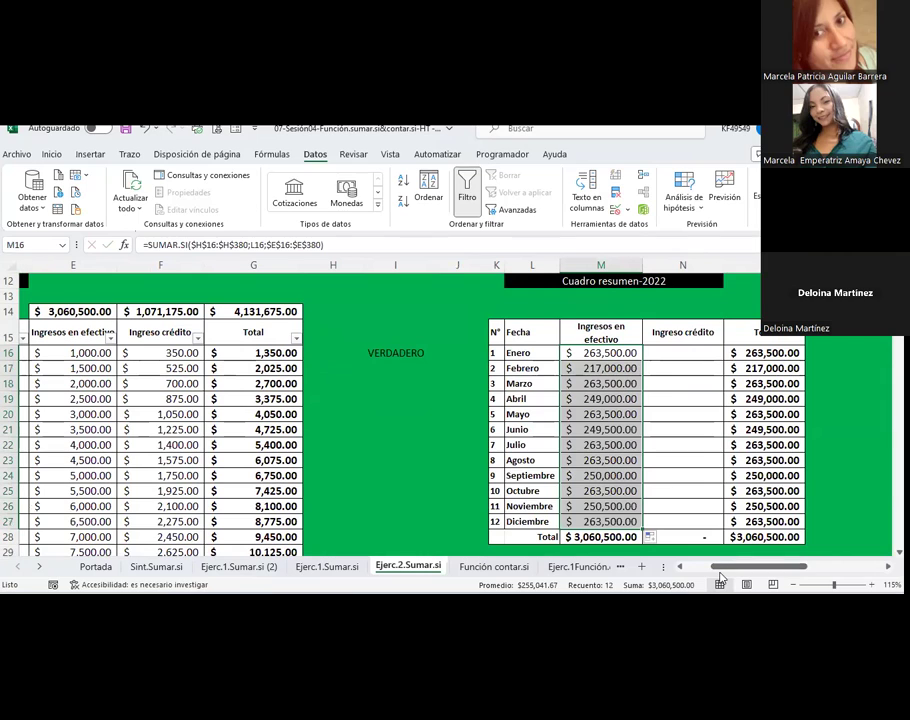
{"action": "left_click", "coordinate": [598, 538]}
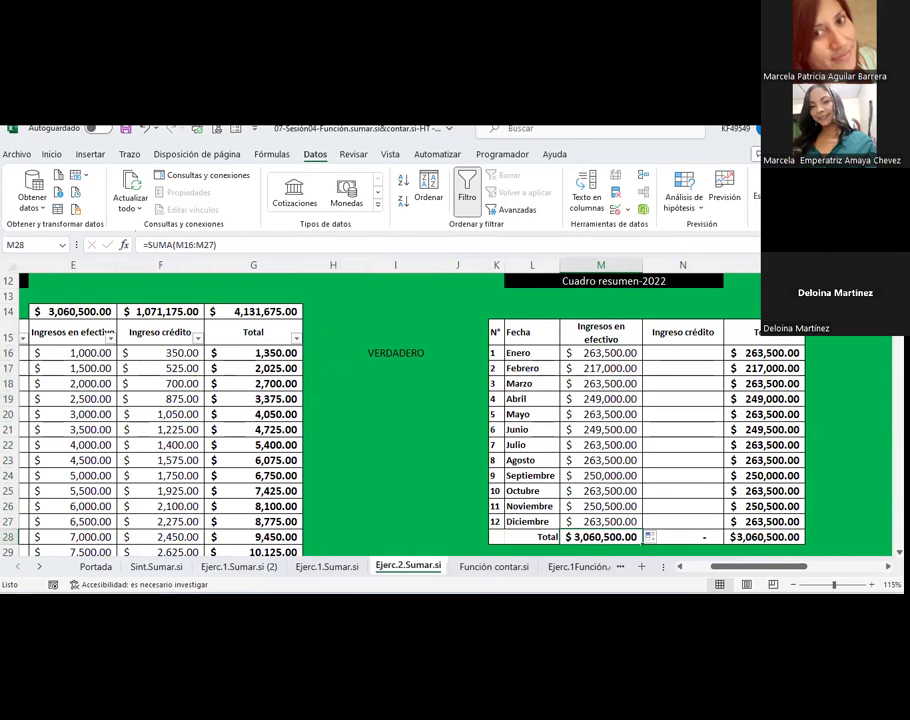
{"action": "left_click", "coordinate": [628, 352]}
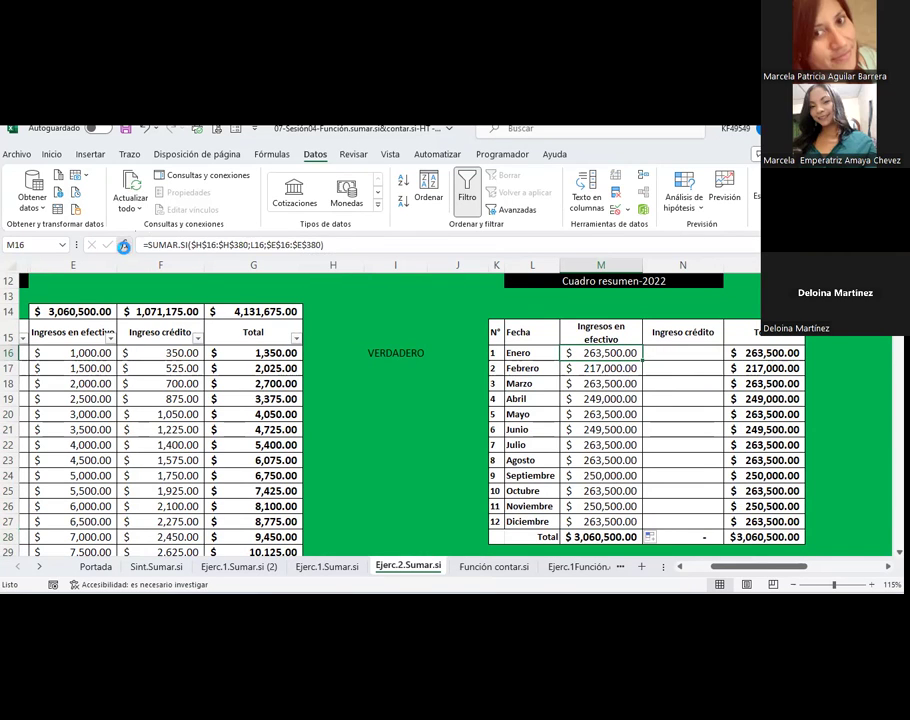
Change the SUMAR.SI criterion in M16 to $L16 in Function Arguments
{"action": "left_click", "coordinate": [124, 244]}
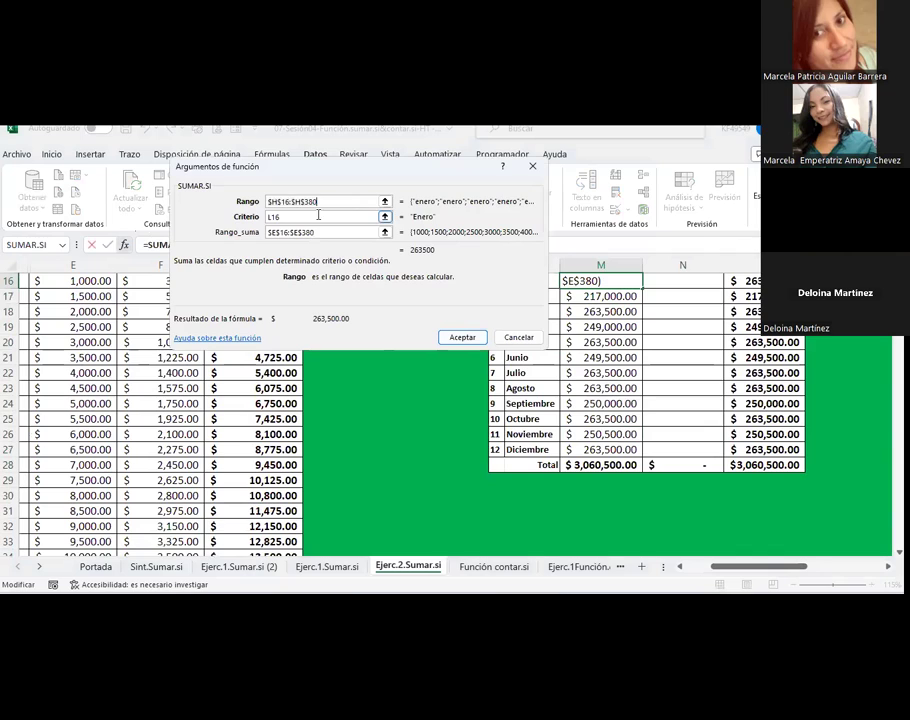
{"action": "left_click", "coordinate": [322, 201]}
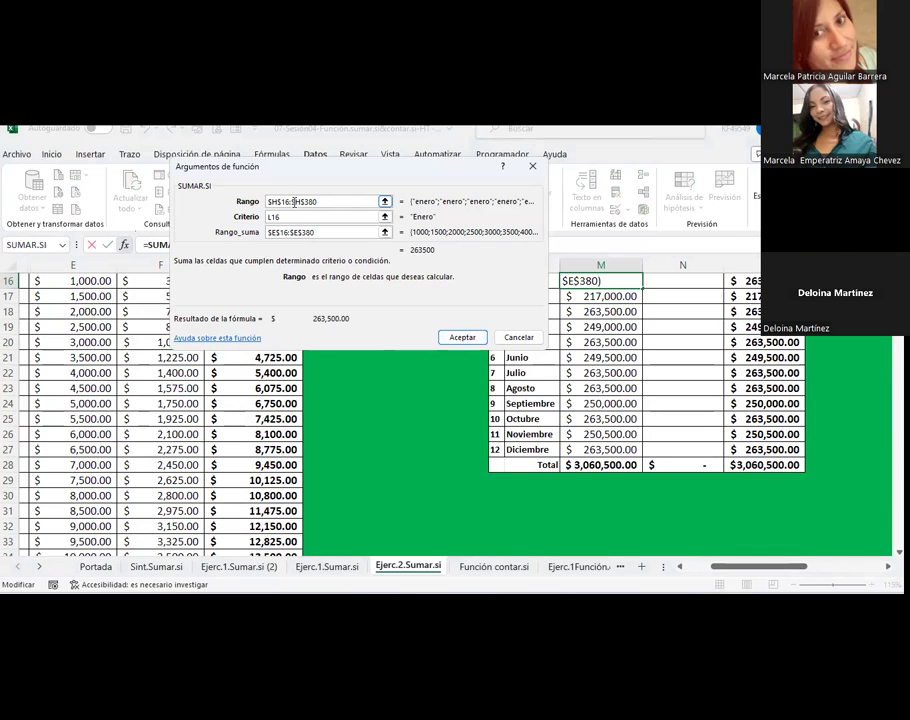
{"action": "left_click", "coordinate": [268, 217]}
{"action": "left_click", "coordinate": [270, 216]}
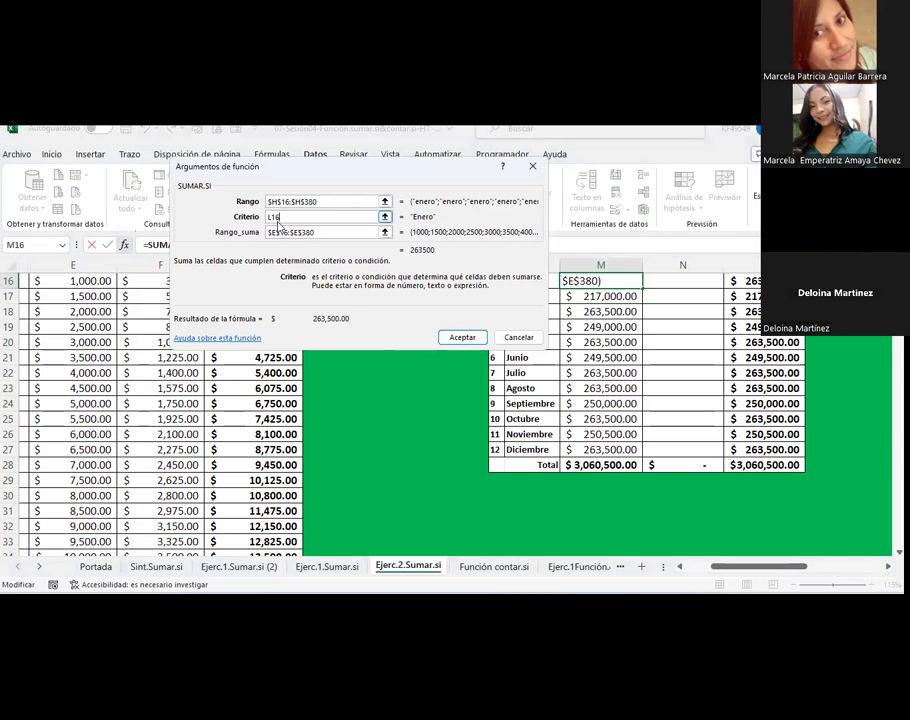
{"action": "type", "text": "$"}
{"action": "key", "text": "Return"}
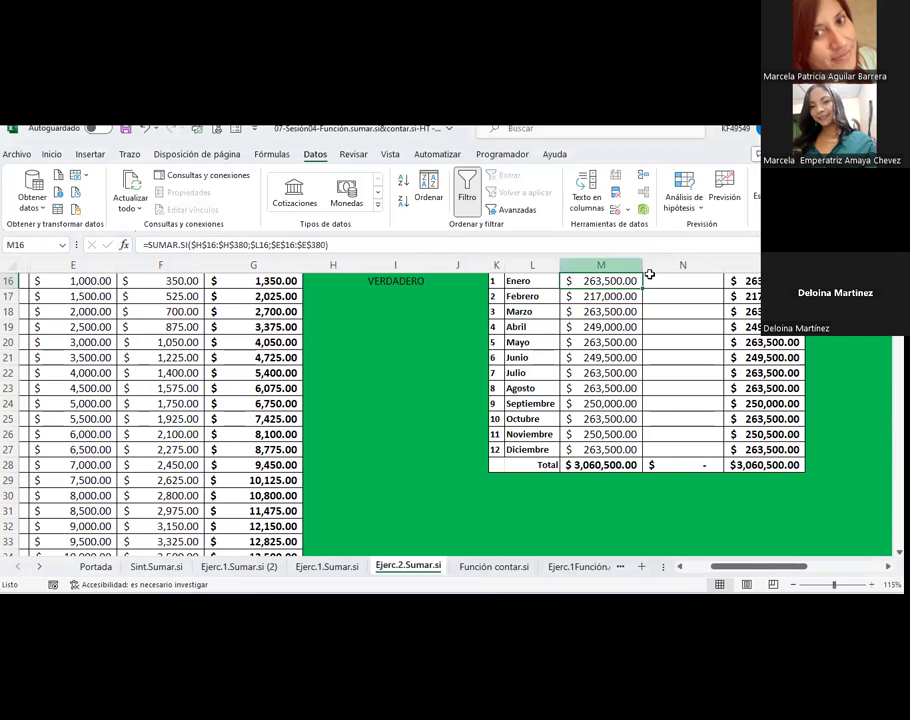
Fill the Enero cash formula down to Diciembre and copy the formulas into the credit column
{"action": "double_click", "coordinate": [641, 288]}
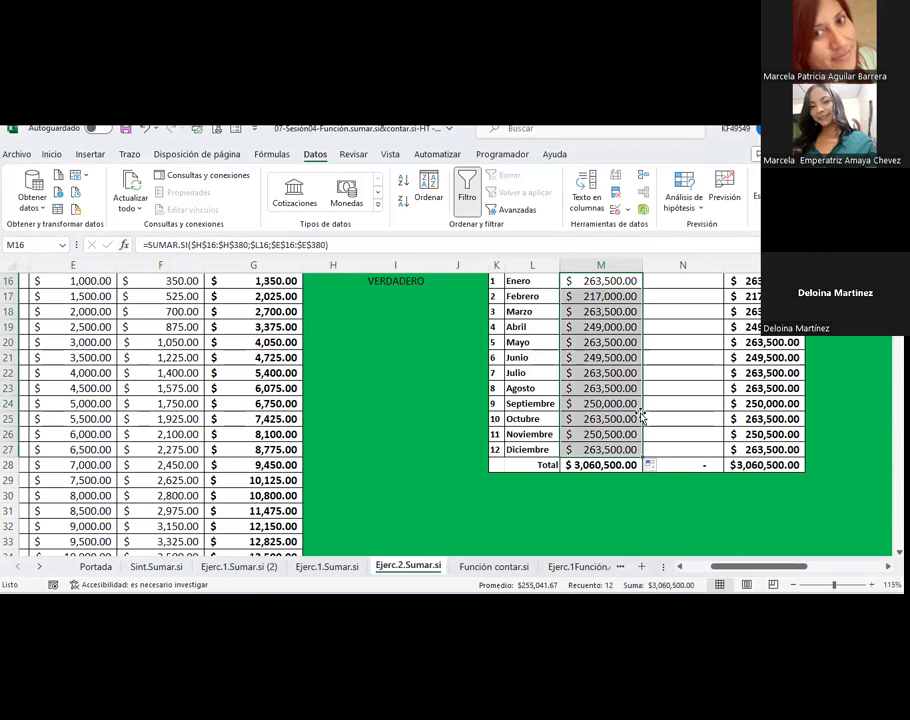
{"action": "left_click_drag", "start_coordinate": [643, 458], "coordinate": [700, 452]}
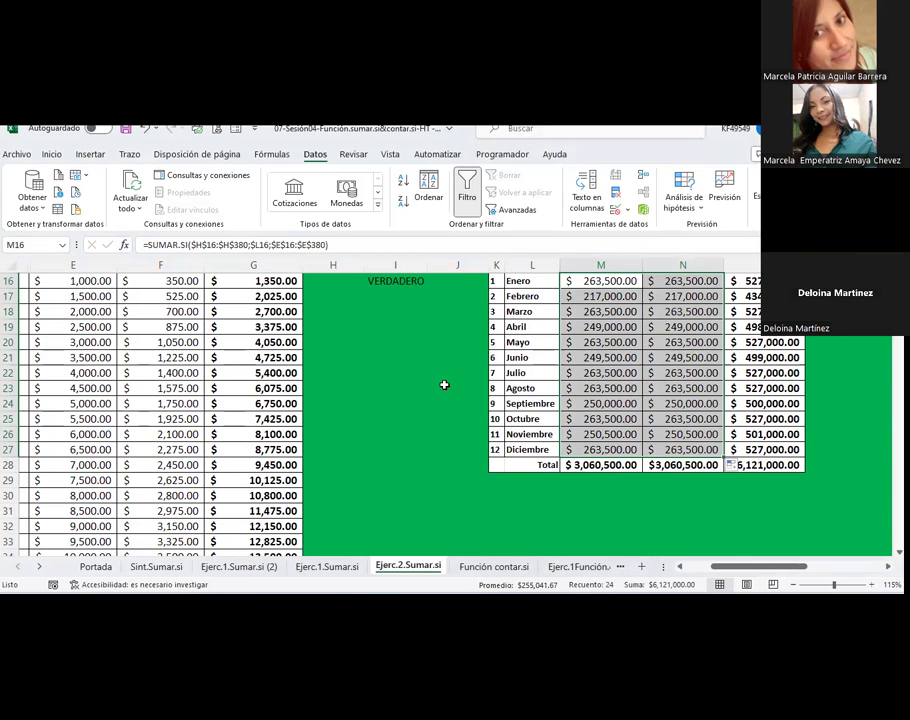
{"action": "scroll", "coordinate": [444, 385], "scroll_direction": "up", "scroll_amount": 1}
Change N16's SUMAR.SI sum range to column F for credit income
{"action": "left_click", "coordinate": [678, 327]}
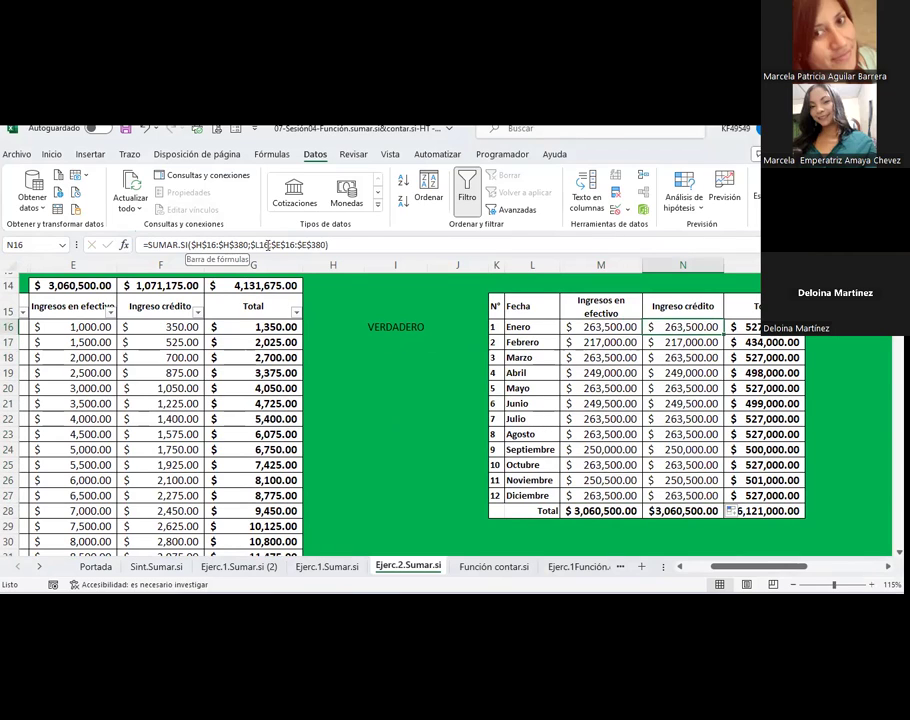
{"action": "left_click", "coordinate": [274, 245]}
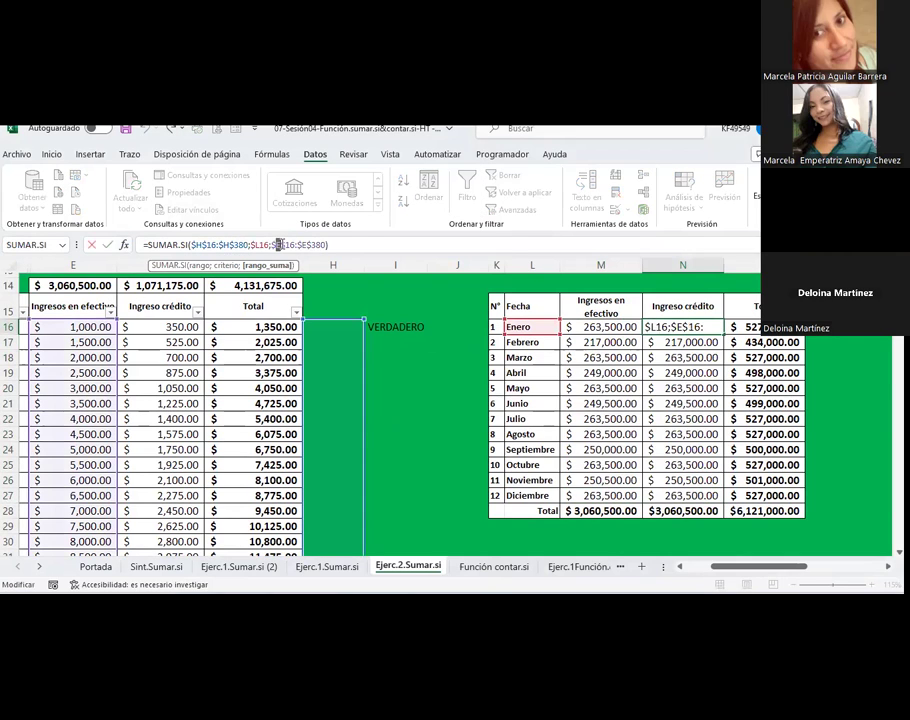
{"action": "key", "text": "Right"}
{"action": "type", "text": "F"}
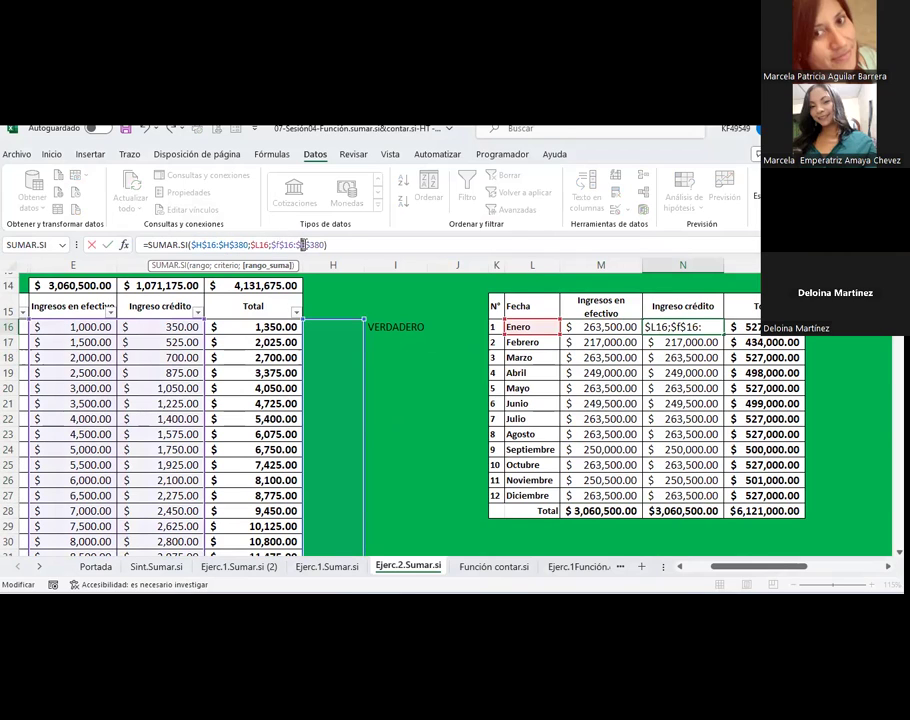
{"action": "key", "text": "Return"}
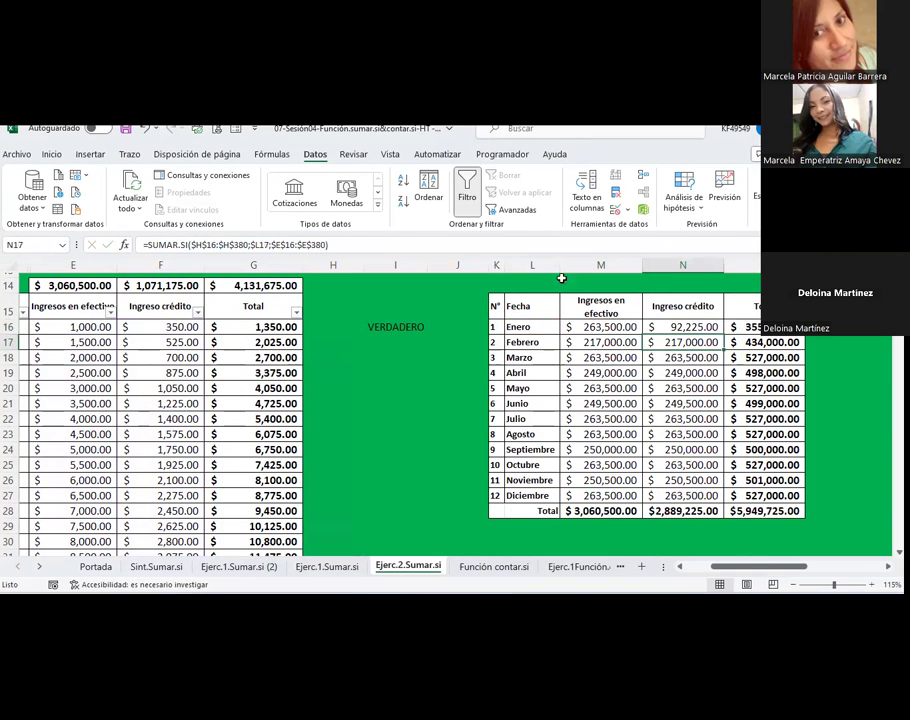
Copy the N16 credit formula down to Diciembre and check the $1,071,175.00 total and grand total
{"action": "left_click", "coordinate": [720, 333]}
{"action": "left_click_drag", "start_coordinate": [726, 337], "coordinate": [734, 410]}
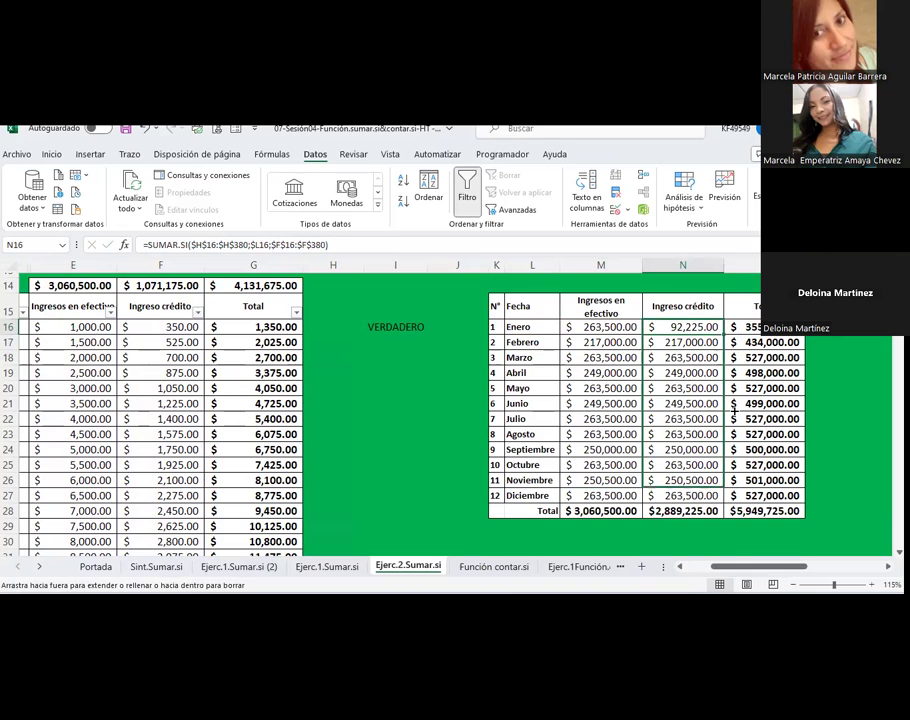
{"action": "left_click_drag", "start_coordinate": [677, 509], "coordinate": [677, 497]}
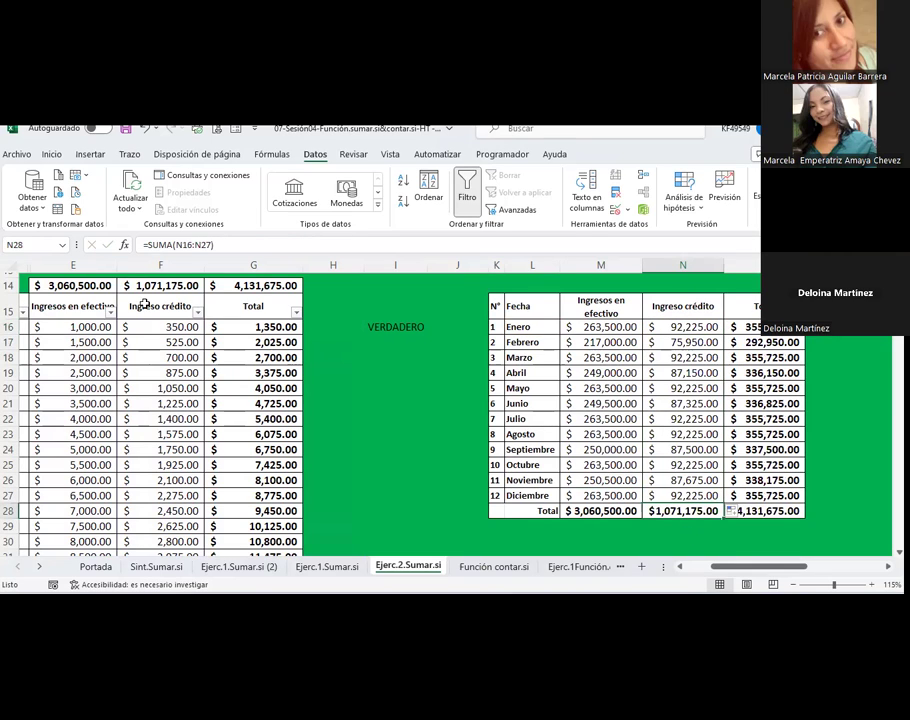
{"action": "left_click", "coordinate": [146, 288]}
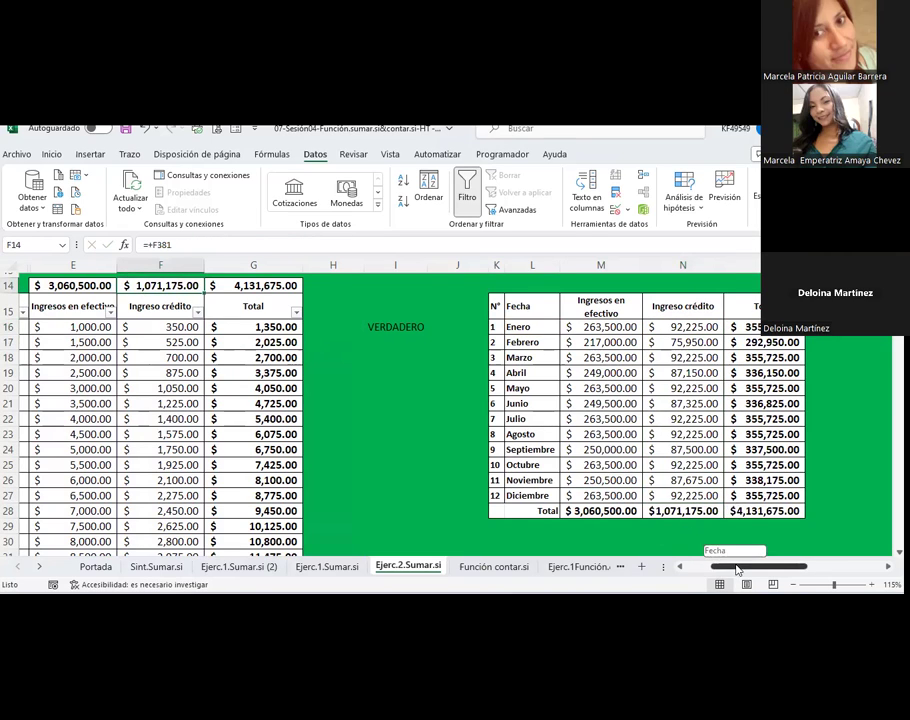
{"action": "left_click_drag", "start_coordinate": [735, 568], "coordinate": [753, 569]}
{"action": "left_click", "coordinate": [610, 511]}
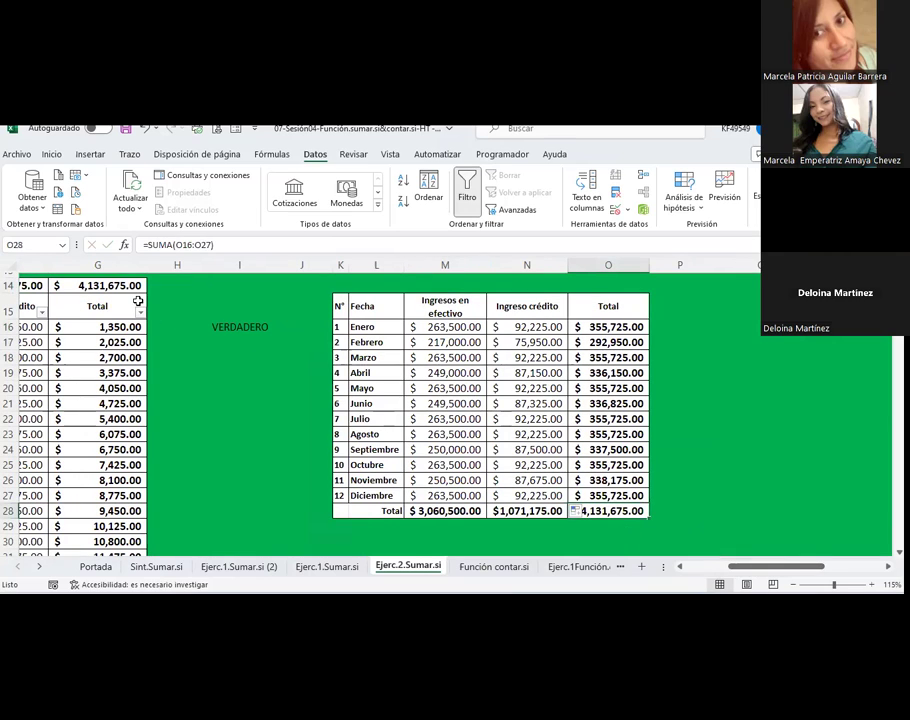
Review the monthly credit SUMAR.SI formulas and the totals row down to O28
{"action": "left_click", "coordinate": [126, 287]}
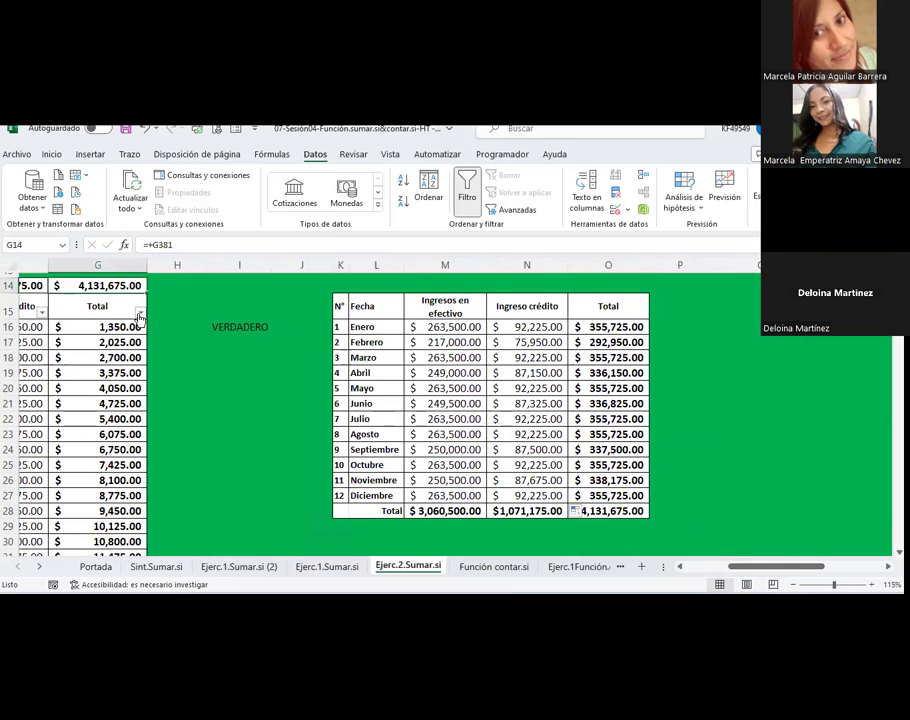
{"action": "left_click", "coordinate": [540, 328]}
{"action": "left_click", "coordinate": [540, 342]}
{"action": "left_click", "coordinate": [540, 357]}
{"action": "left_click", "coordinate": [539, 373]}
{"action": "left_click", "coordinate": [537, 388]}
{"action": "left_click", "coordinate": [533, 420]}
{"action": "left_click", "coordinate": [478, 513]}
{"action": "left_click", "coordinate": [530, 495]}
{"action": "left_click", "coordinate": [530, 511]}
{"action": "left_click", "coordinate": [600, 511]}
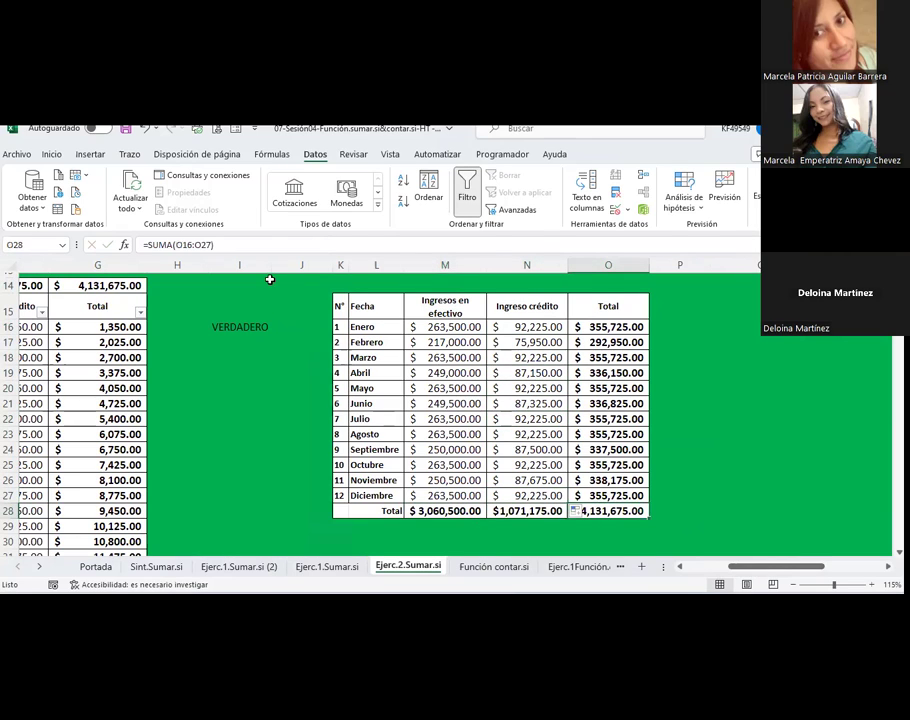
Save the workbook and review N16's SUMAR.SI arguments, cancelling without changes
{"action": "left_click", "coordinate": [126, 129]}
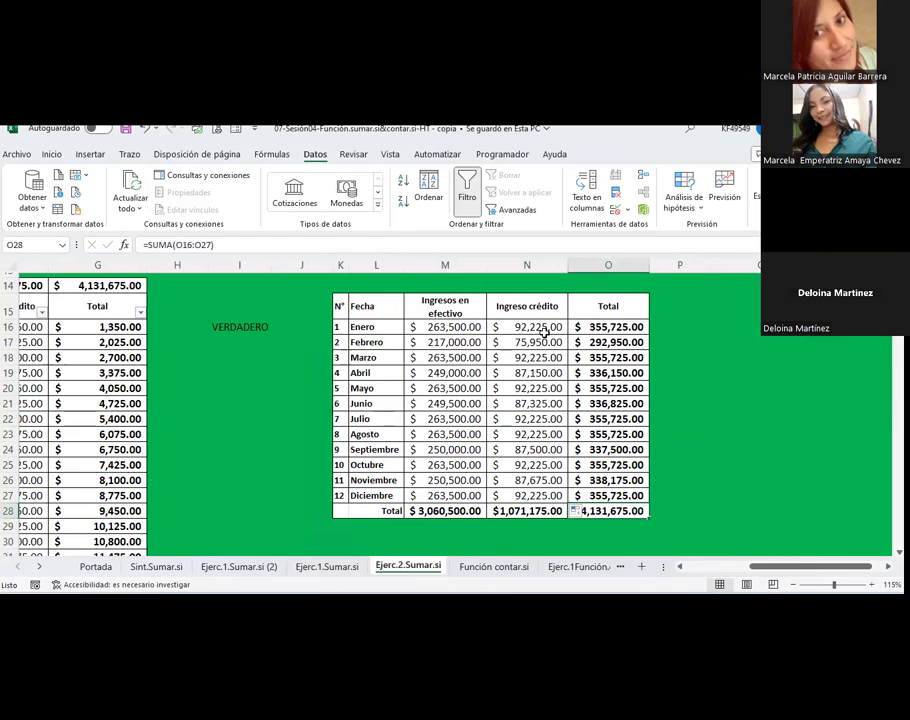
{"action": "left_click", "coordinate": [544, 330]}
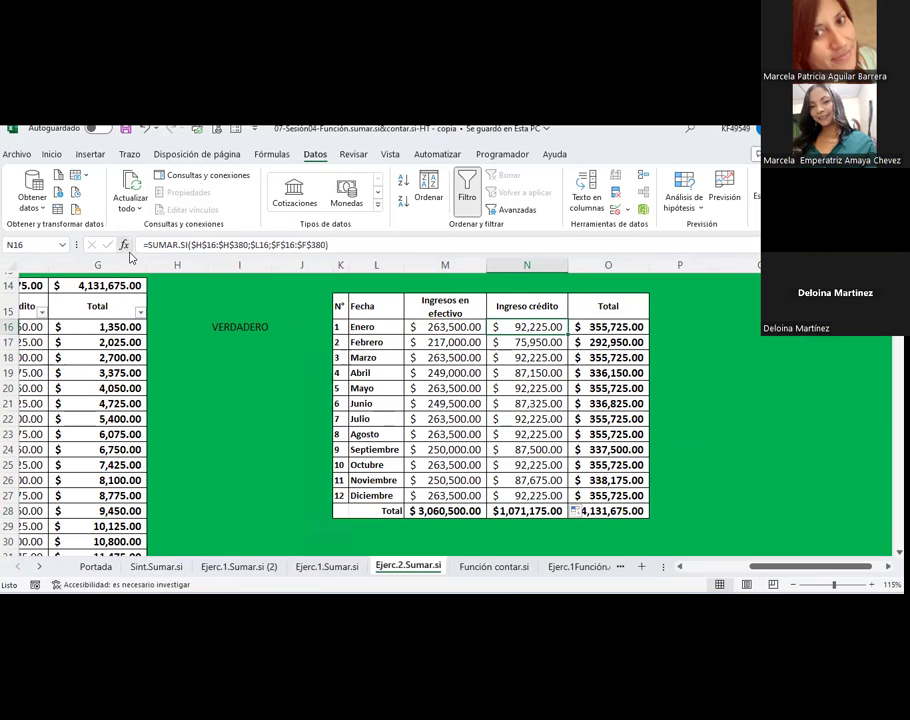
{"action": "left_click", "coordinate": [130, 252]}
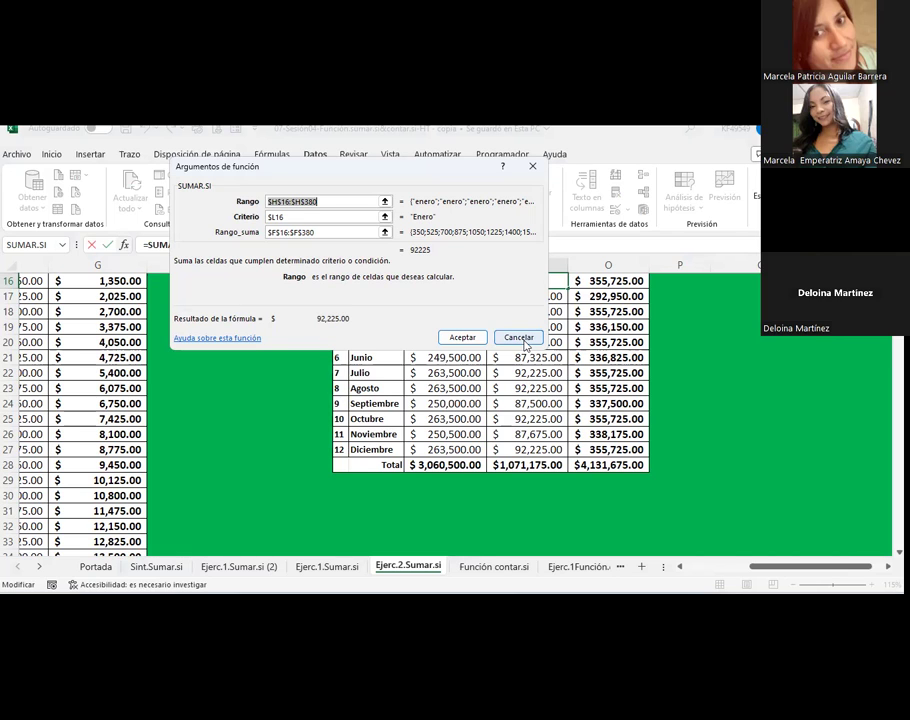
{"action": "scroll", "coordinate": [525, 345], "scroll_direction": "up", "scroll_amount": 1}
{"action": "scroll", "coordinate": [525, 345], "scroll_direction": "up", "scroll_amount": 2}
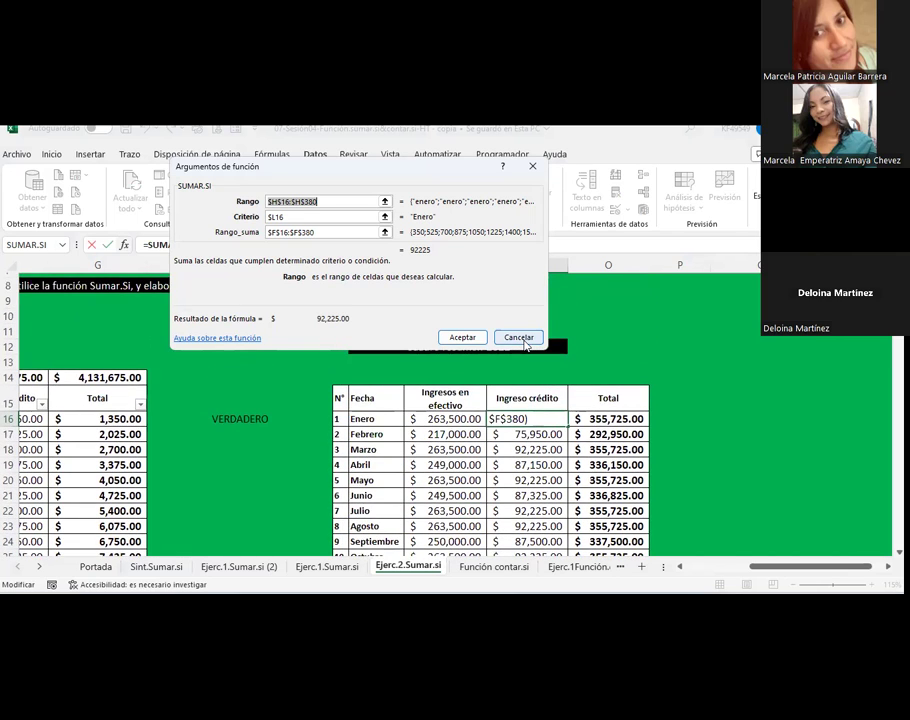
{"action": "left_click", "coordinate": [521, 338]}
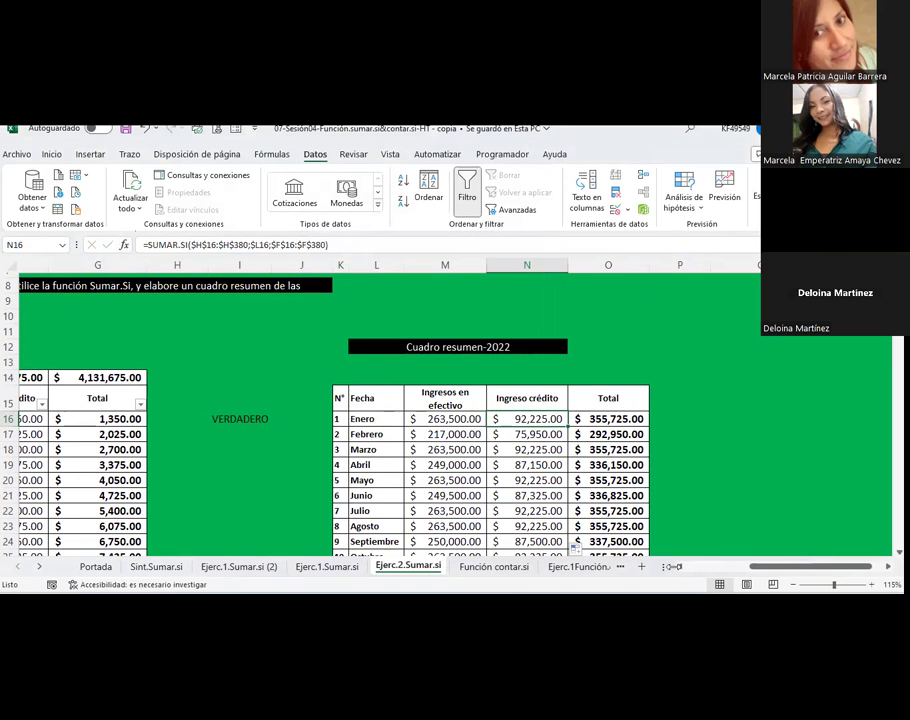
Check the month helper formula in H16 and select the whole column H
{"action": "scroll", "coordinate": [431, 541], "scroll_direction": "left", "scroll_amount": 1}
{"action": "left_click", "coordinate": [230, 418]}
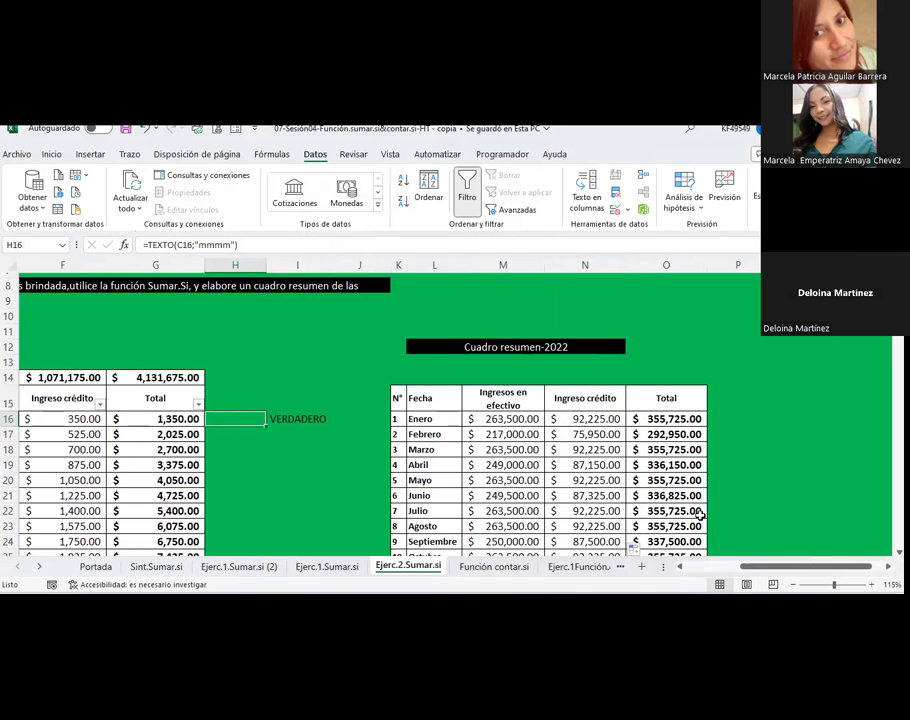
{"action": "left_click", "coordinate": [725, 569]}
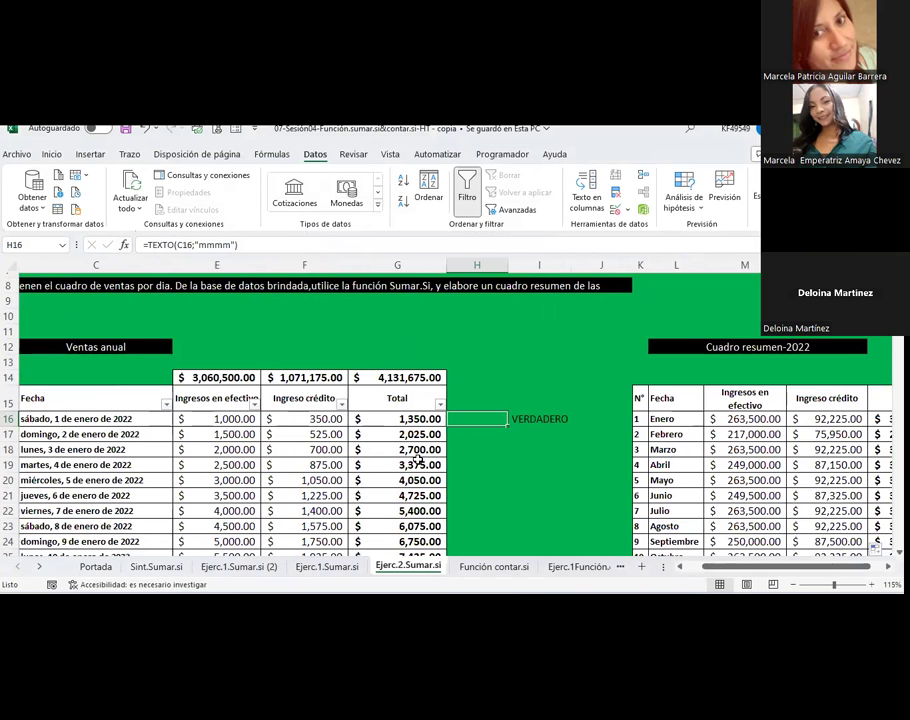
{"action": "scroll", "coordinate": [490, 408], "scroll_direction": "left", "scroll_amount": 2}
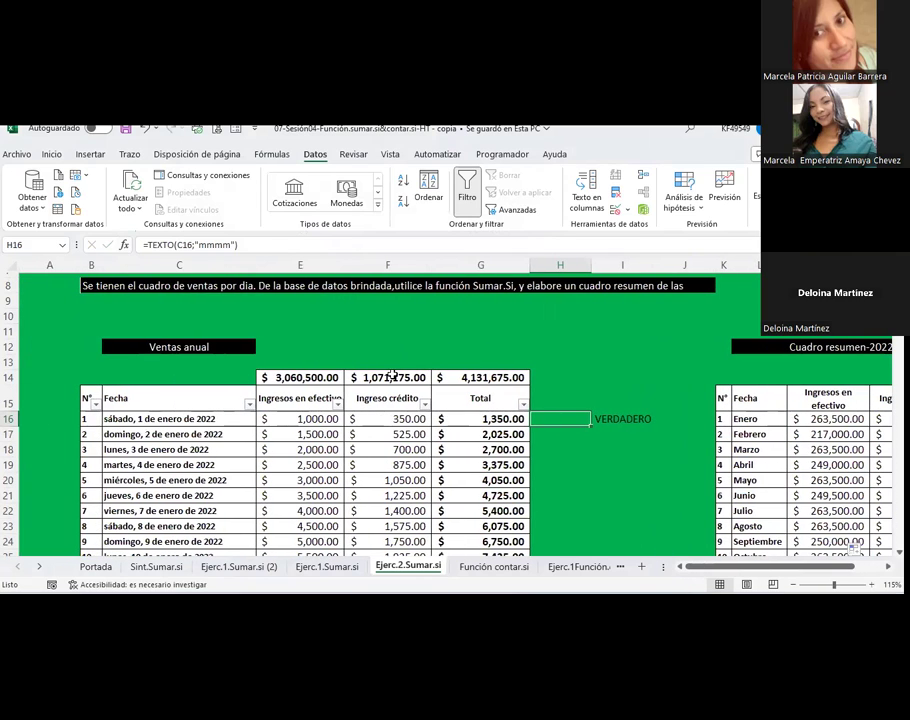
{"action": "left_click", "coordinate": [562, 259]}
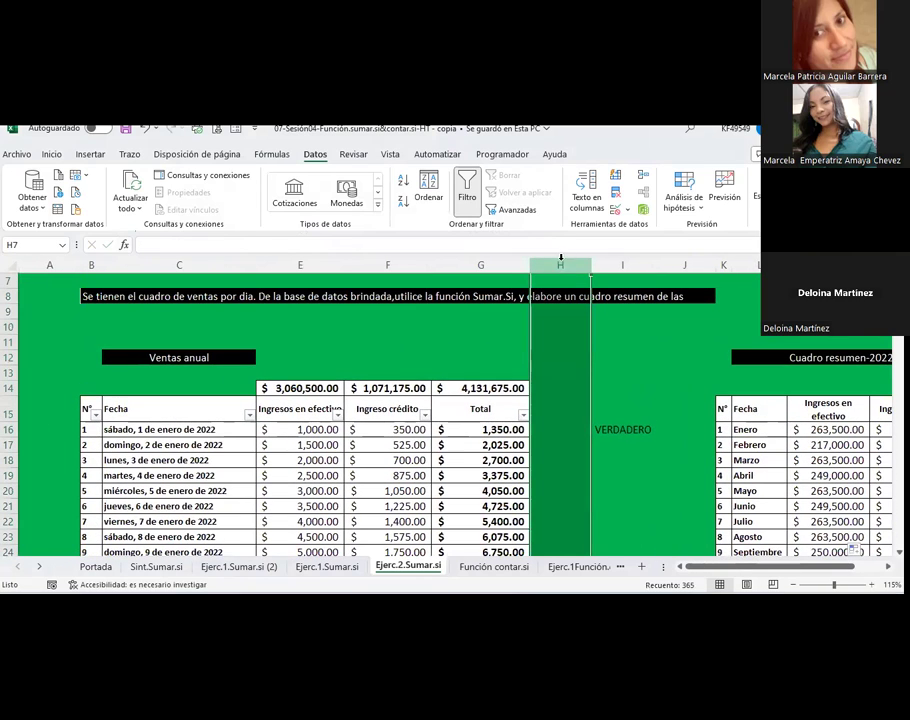
Give column H a visible font colour so its month names like enero are readable
{"action": "left_click", "coordinate": [52, 155]}
{"action": "left_click", "coordinate": [218, 201]}
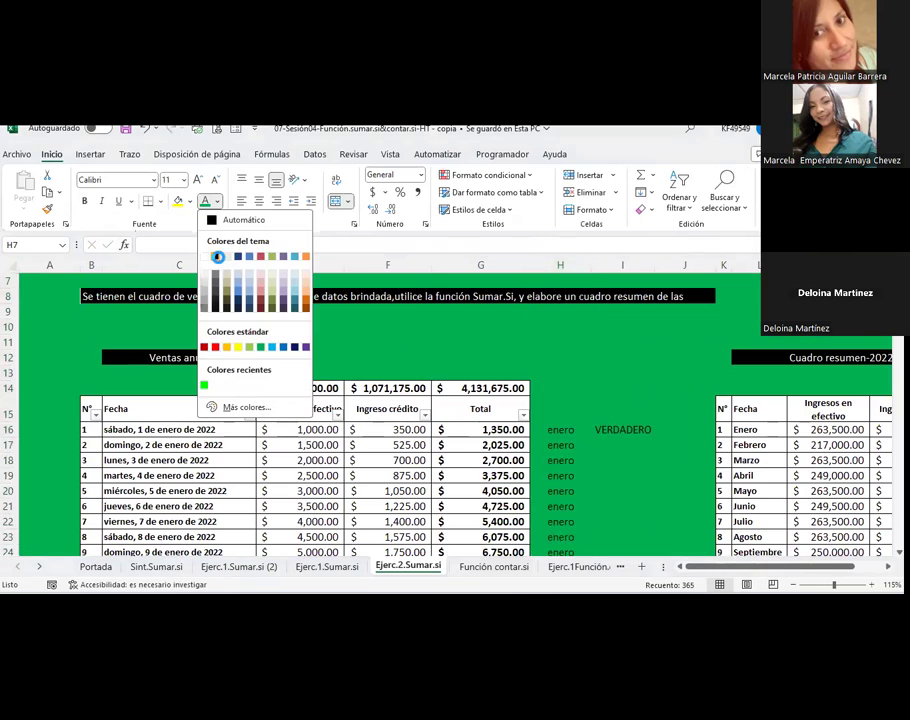
{"action": "left_click", "coordinate": [300, 306]}
{"action": "left_click", "coordinate": [569, 435]}
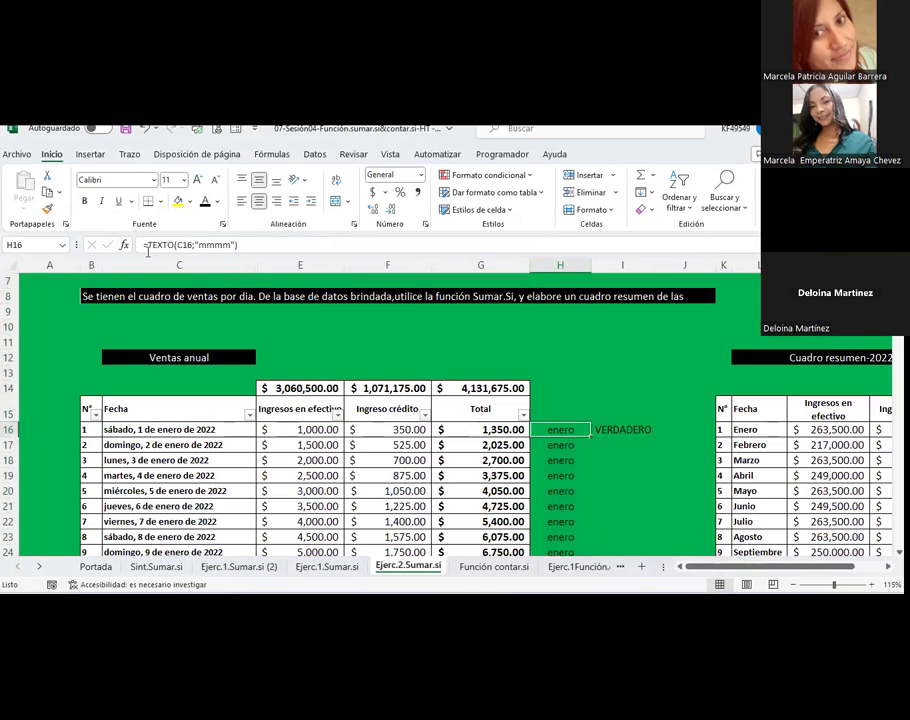
{"action": "scroll", "coordinate": [443, 386], "scroll_direction": "down", "scroll_amount": 1}
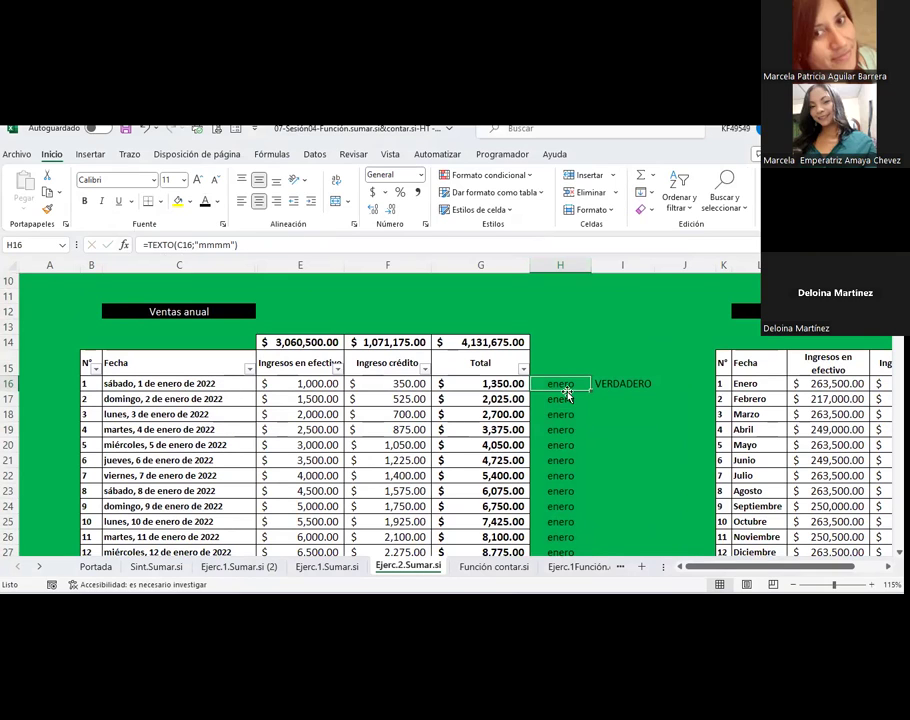
{"action": "left_click", "coordinate": [130, 155]}
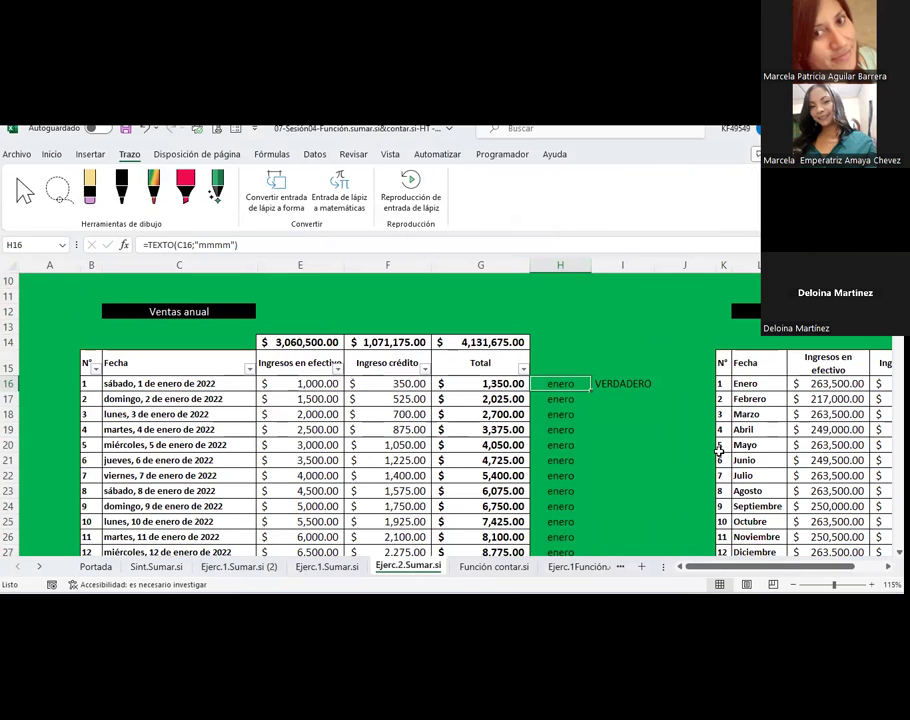
Draw black ink arrows to the summary Fecha header and to the first date in C16
{"action": "scroll", "coordinate": [759, 575], "scroll_direction": "right", "scroll_amount": 2}
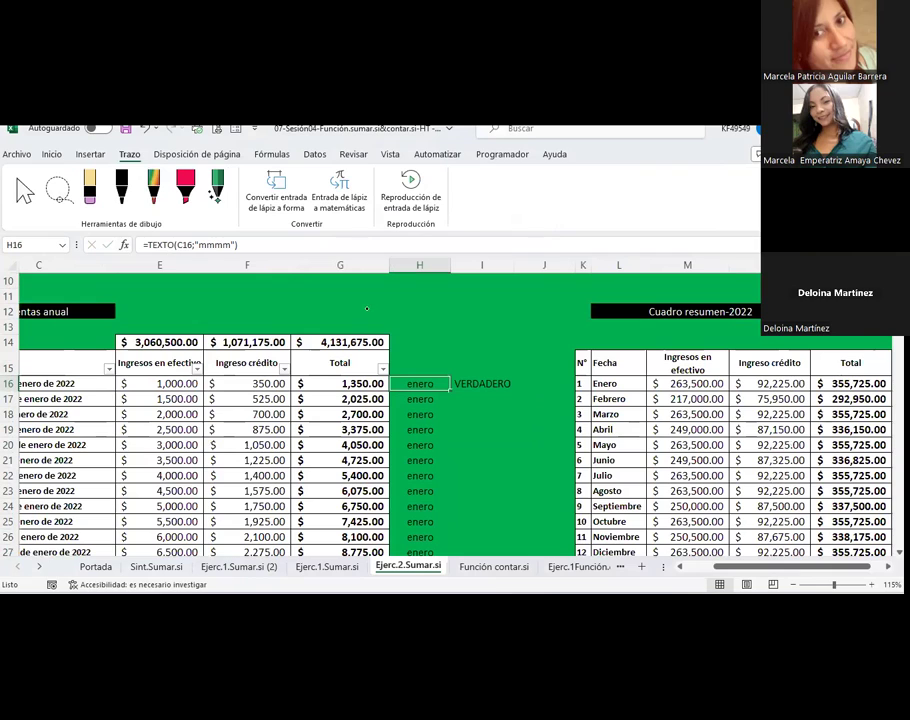
{"action": "left_click", "coordinate": [121, 186]}
{"action": "left_click_drag", "start_coordinate": [582, 327], "coordinate": [655, 366]}
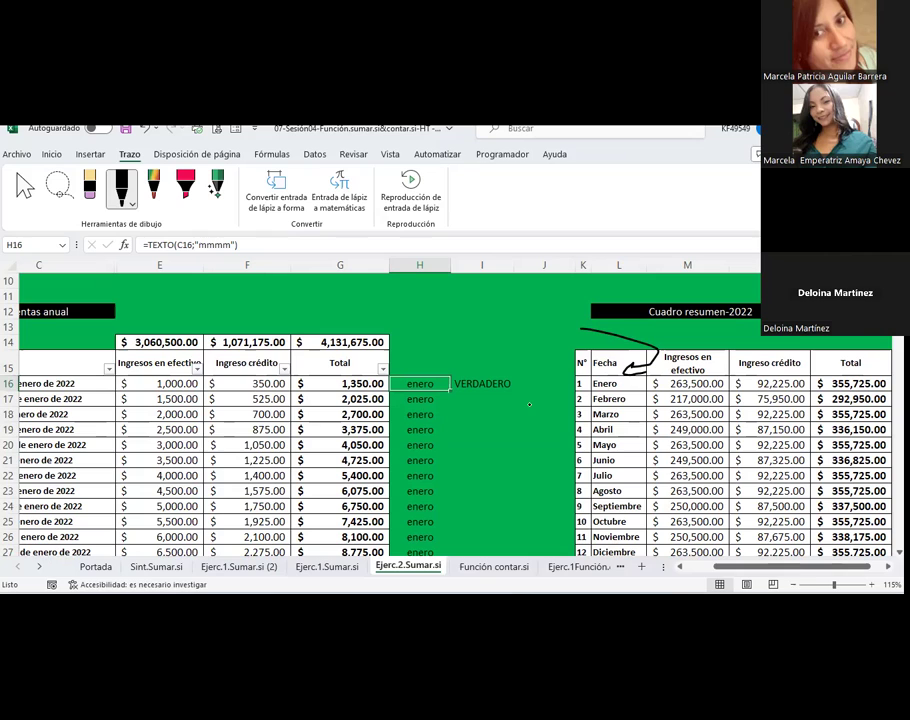
{"action": "left_click_drag", "start_coordinate": [744, 567], "coordinate": [716, 567]}
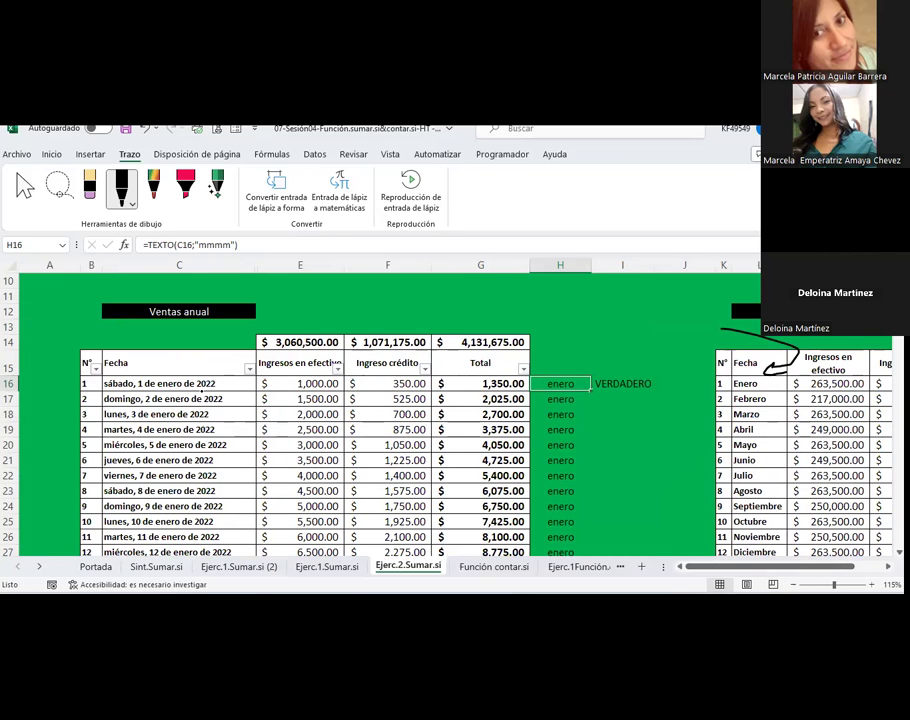
{"action": "left_click_drag", "start_coordinate": [285, 341], "coordinate": [219, 386]}
{"action": "key", "text": "Escape"}
Select the first date cell C16, then the month helper cell H16
{"action": "left_click", "coordinate": [190, 383]}
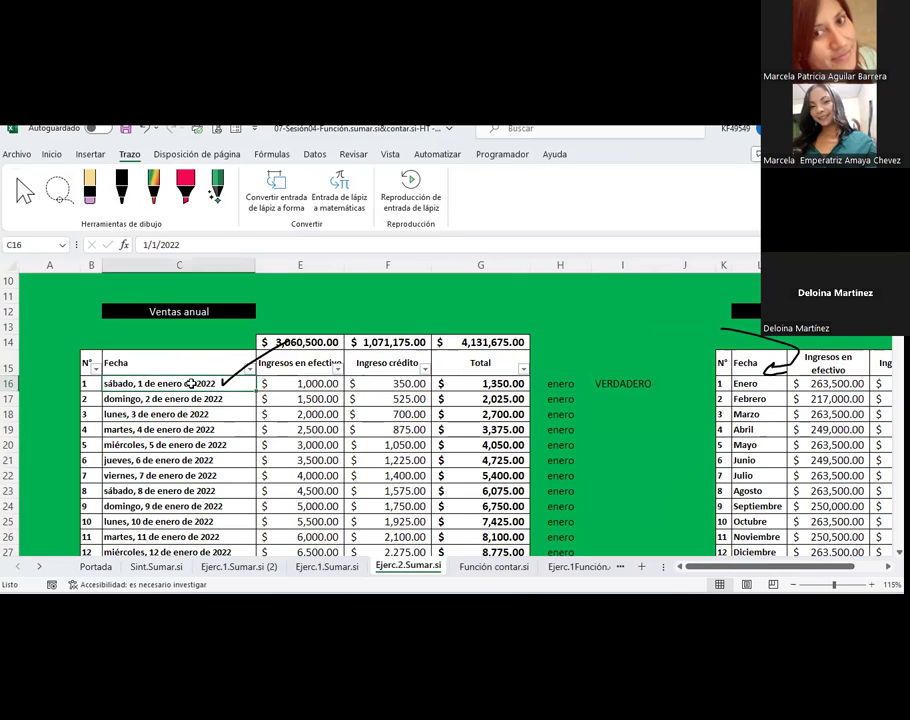
{"action": "left_click", "coordinate": [51, 154]}
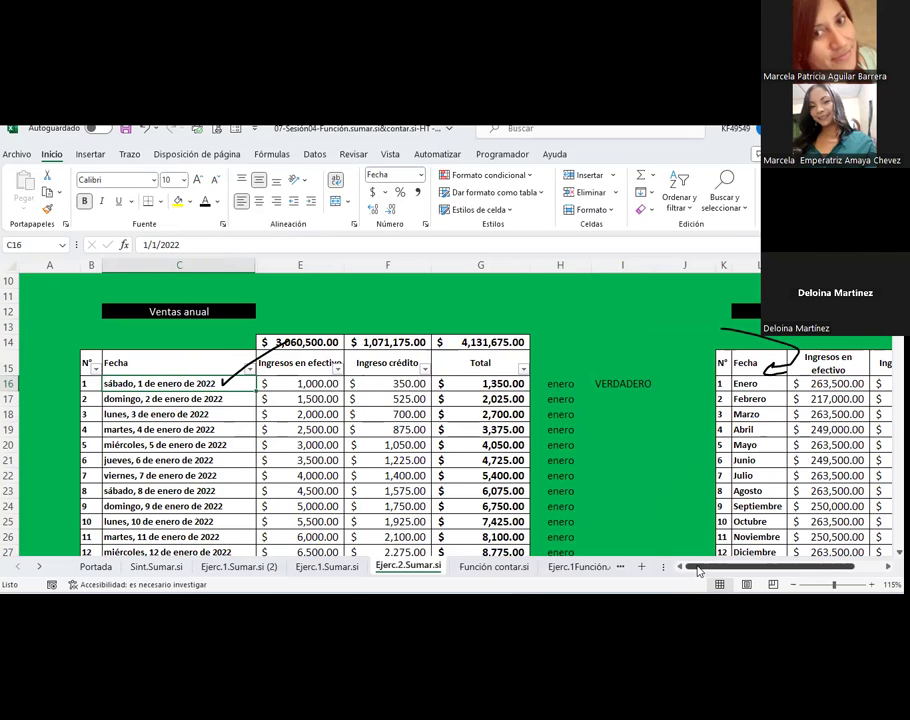
{"action": "left_click_drag", "start_coordinate": [697, 562], "coordinate": [714, 562]}
{"action": "left_click", "coordinate": [461, 384]}
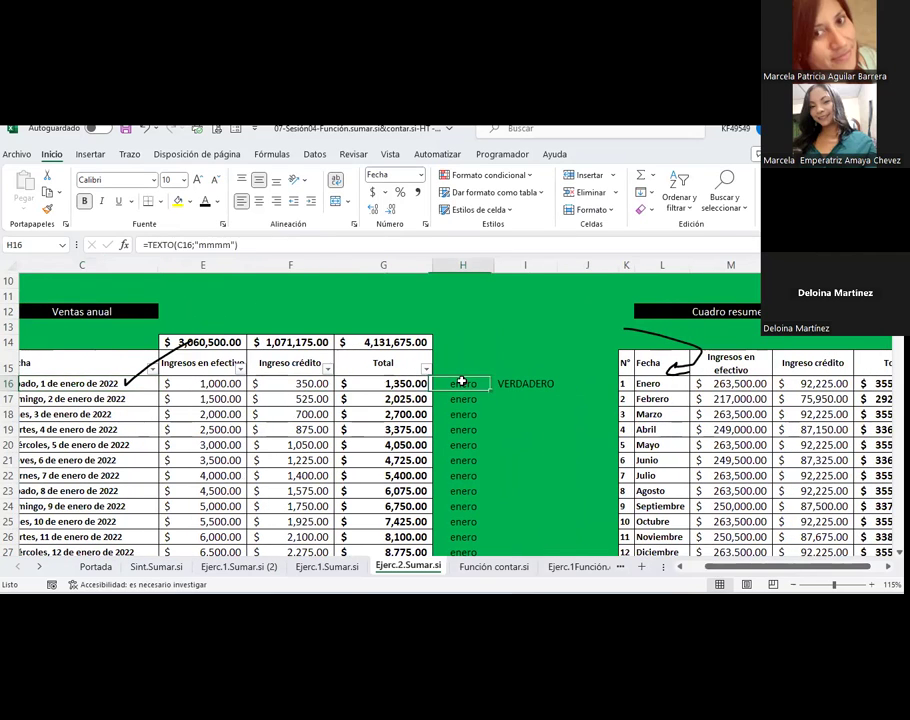
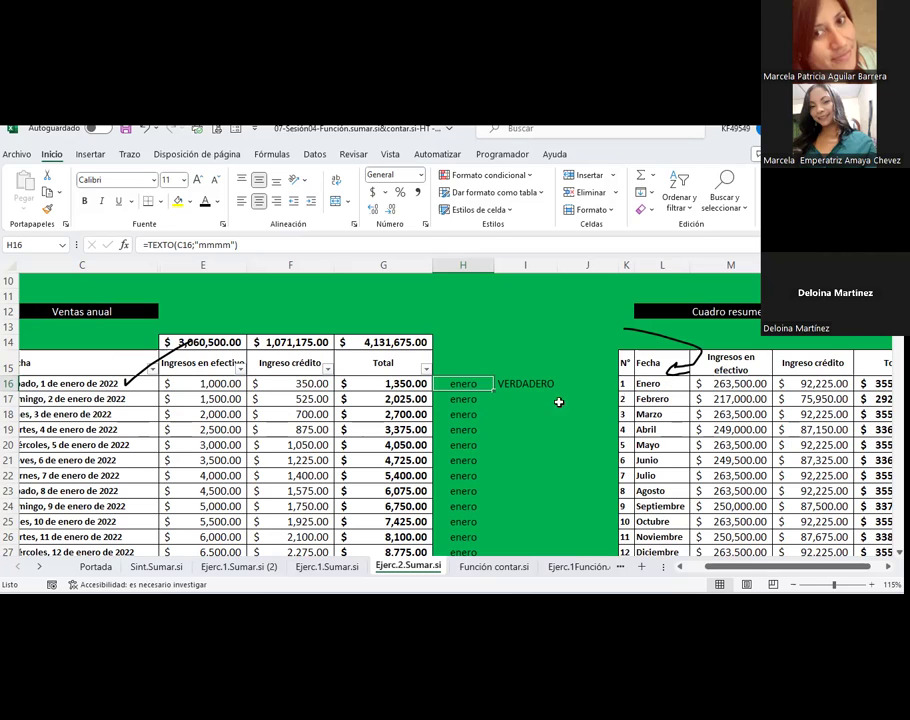
Compare the TEXTO helper formula in H16, the check in I16 and the Enero label in L16
{"action": "left_click", "coordinate": [520, 383]}
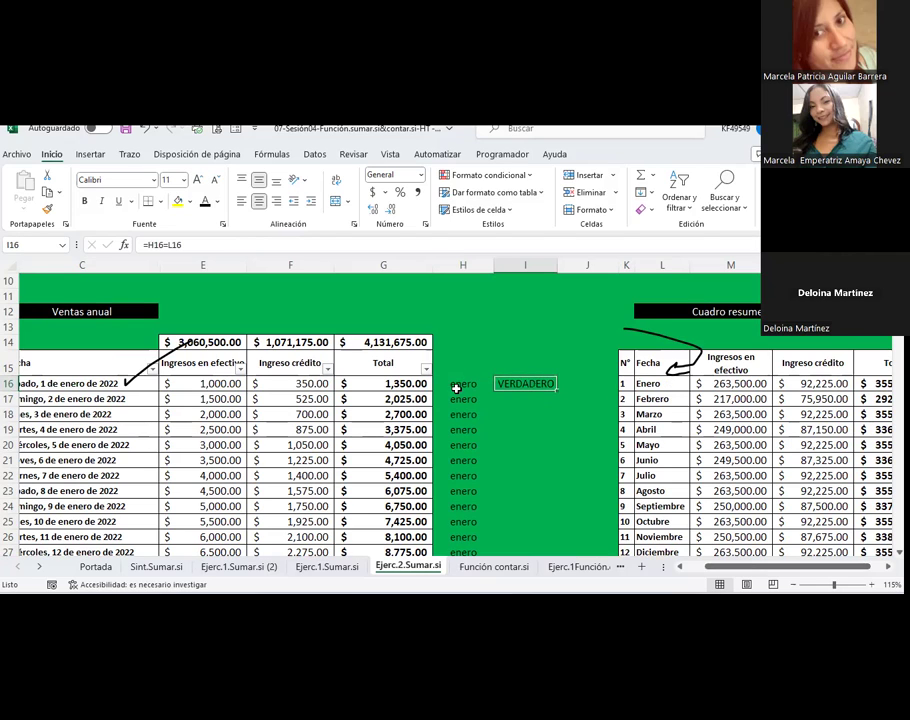
{"action": "left_click", "coordinate": [466, 382]}
{"action": "left_click", "coordinate": [651, 382]}
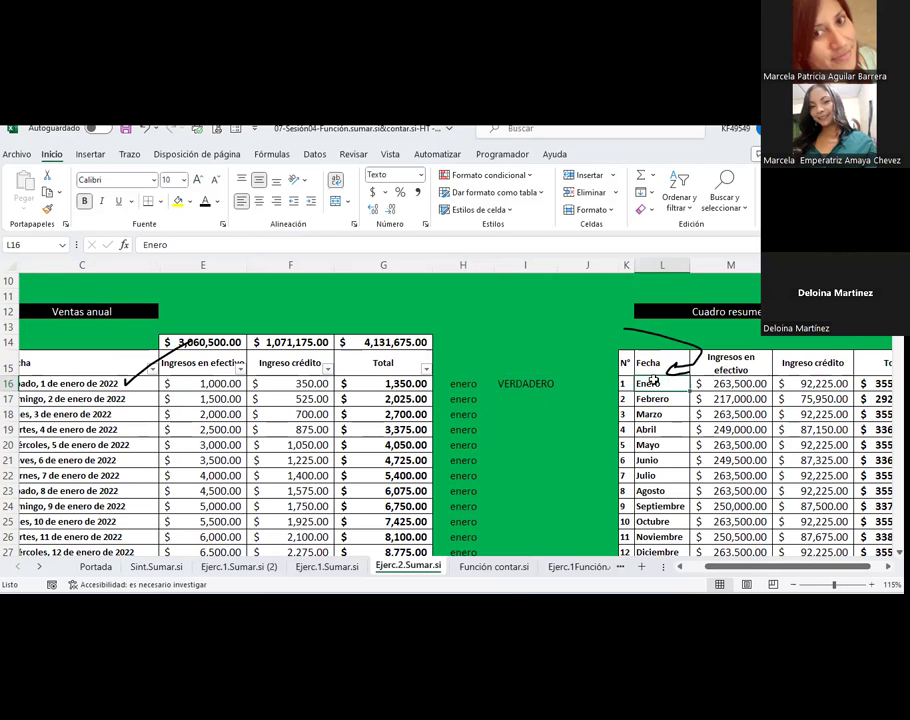
{"action": "left_click", "coordinate": [524, 383]}
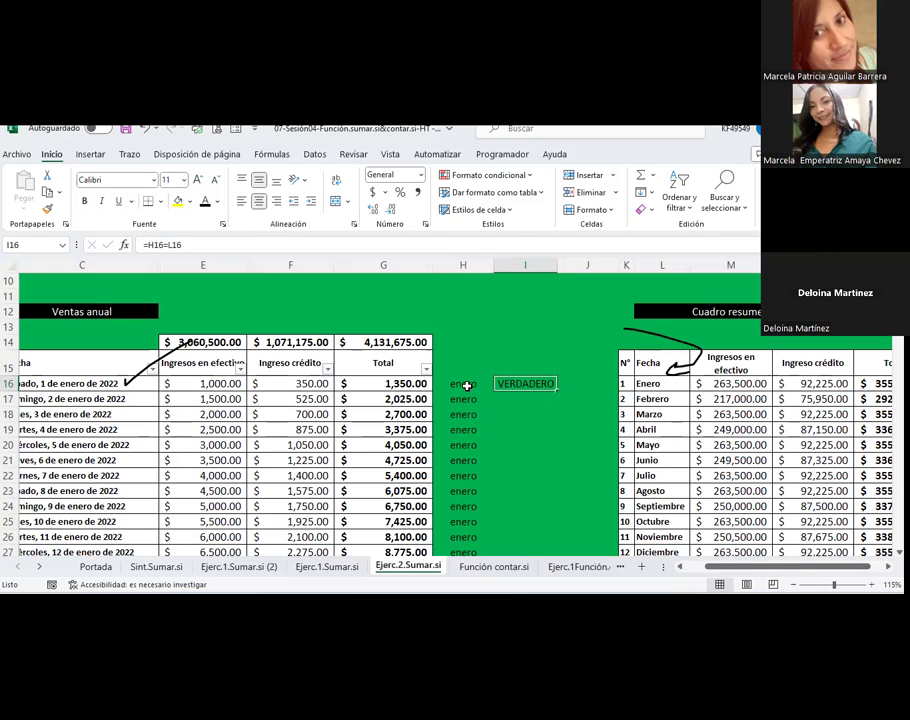
{"action": "left_click", "coordinate": [465, 384]}
{"action": "left_click", "coordinate": [651, 383]}
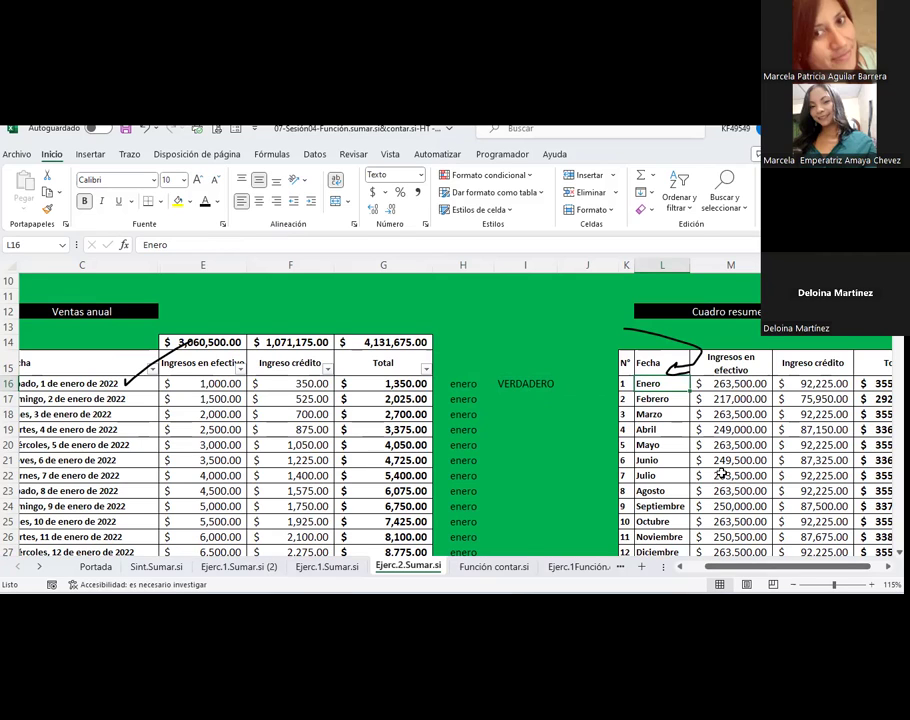
Review the SUMAR.SI arguments of the January cash income formula in M16
{"action": "scroll", "coordinate": [575, 430], "scroll_direction": "right", "scroll_amount": 3}
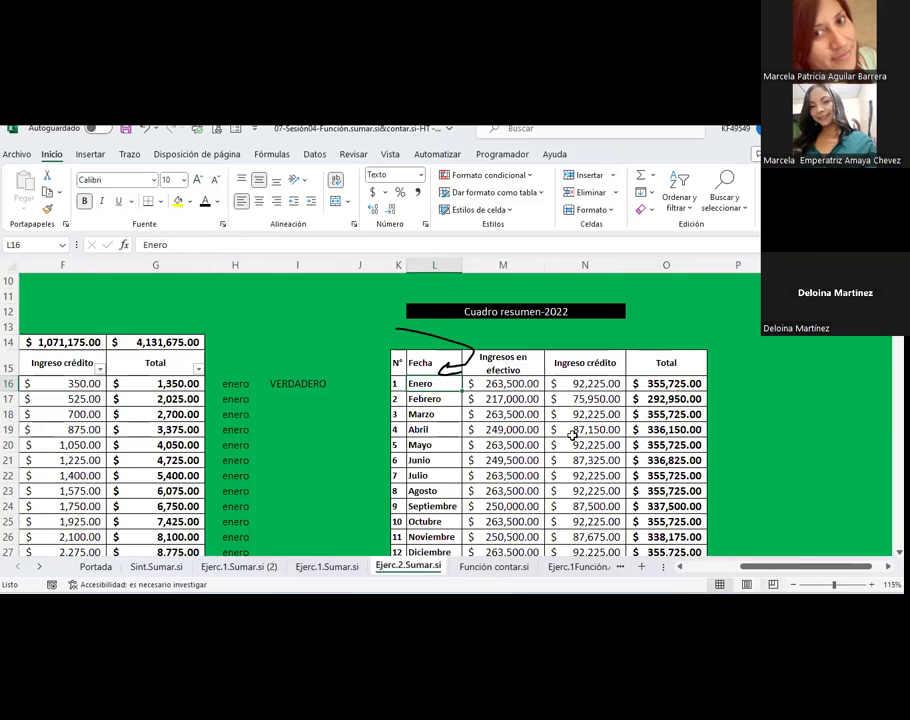
{"action": "left_click", "coordinate": [532, 380]}
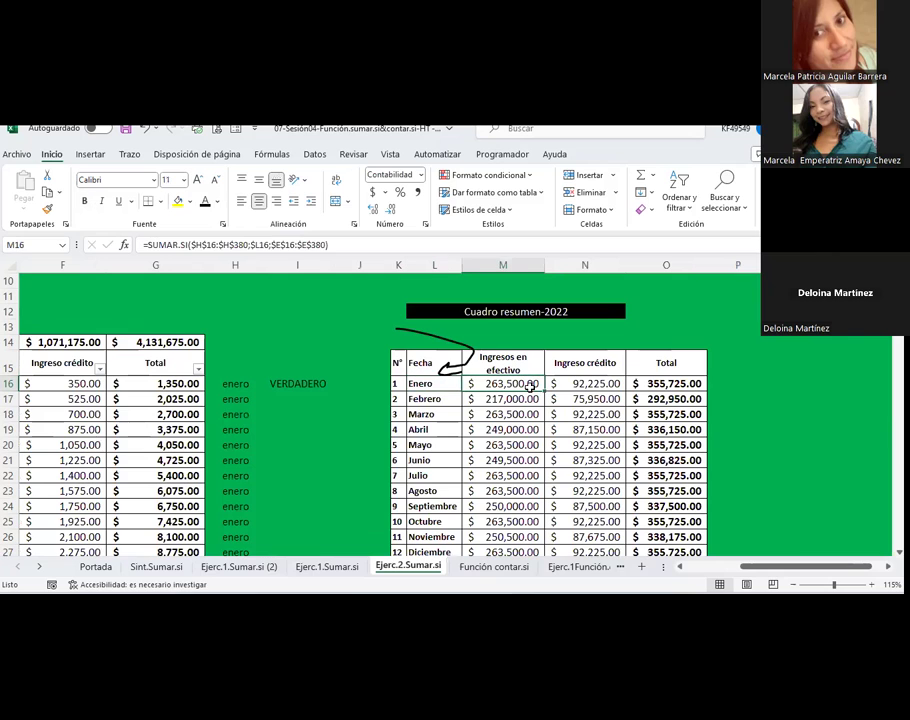
{"action": "left_click", "coordinate": [124, 244]}
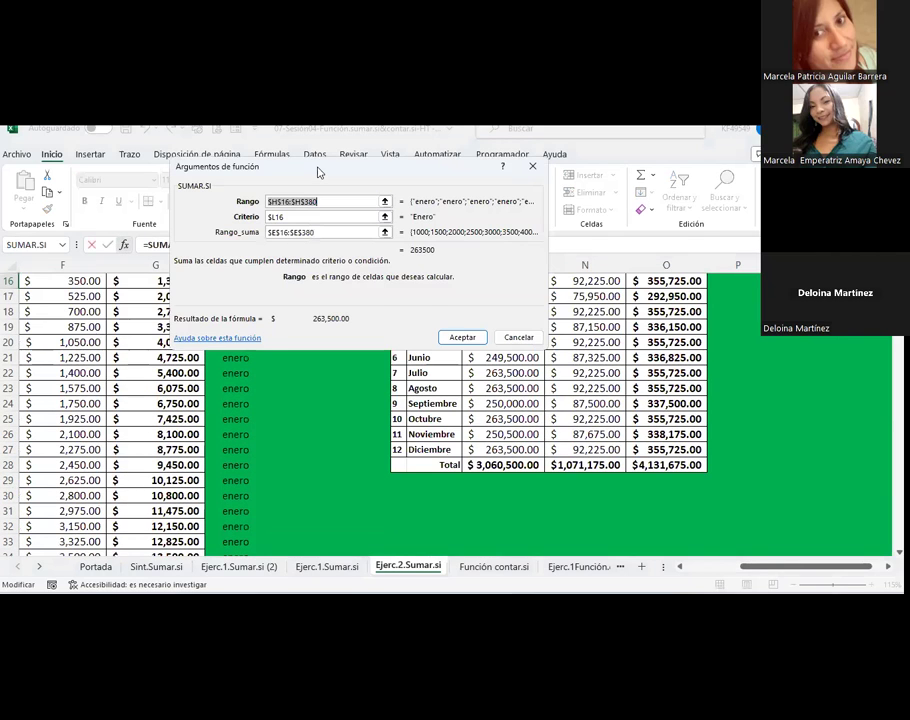
{"action": "left_click_drag", "start_coordinate": [310, 165], "coordinate": [571, 342]}
{"action": "left_click", "coordinate": [559, 393]}
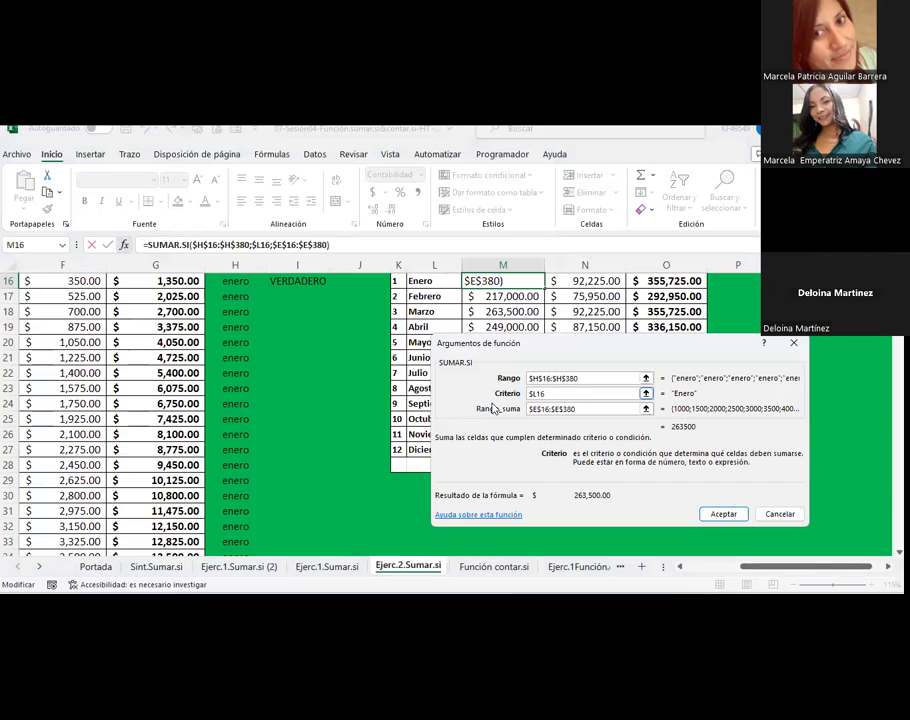
{"action": "scroll", "coordinate": [421, 326], "scroll_direction": "up", "scroll_amount": 1}
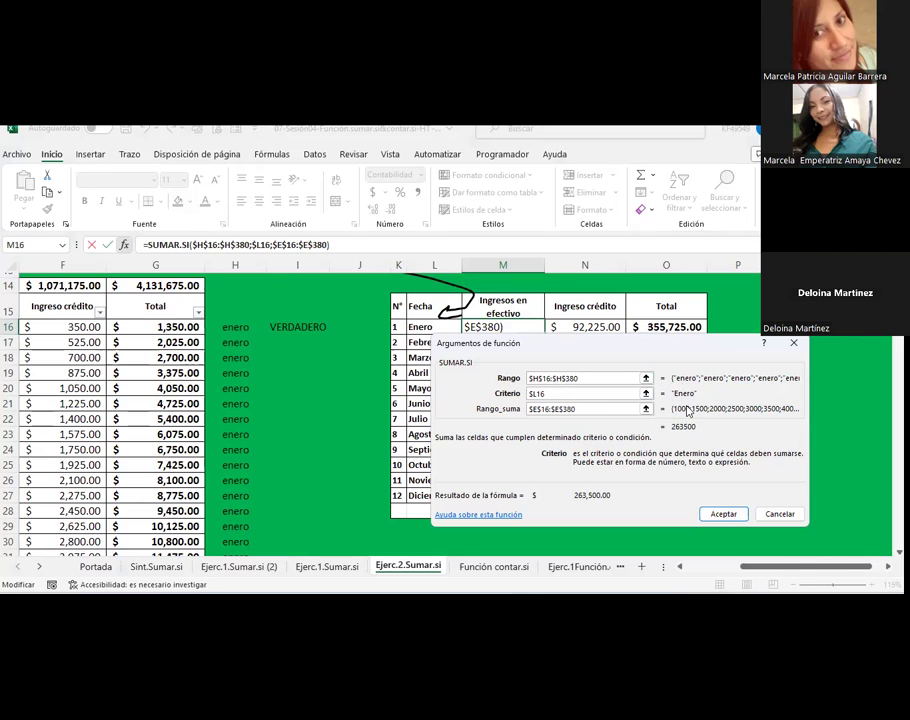
{"action": "left_click", "coordinate": [534, 410]}
{"action": "left_click", "coordinate": [554, 385]}
{"action": "left_click", "coordinate": [565, 394]}
Step through the criterion, range and sum range again, then accept M16's formula unchanged
{"action": "scroll", "coordinate": [300, 395], "scroll_direction": "left", "scroll_amount": 1}
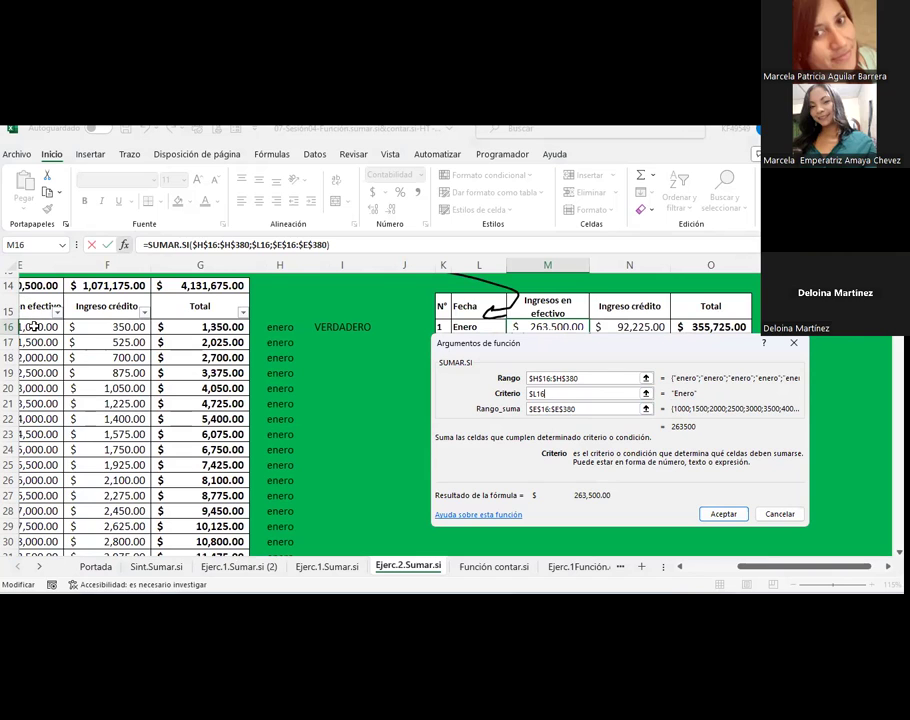
{"action": "left_click", "coordinate": [540, 403]}
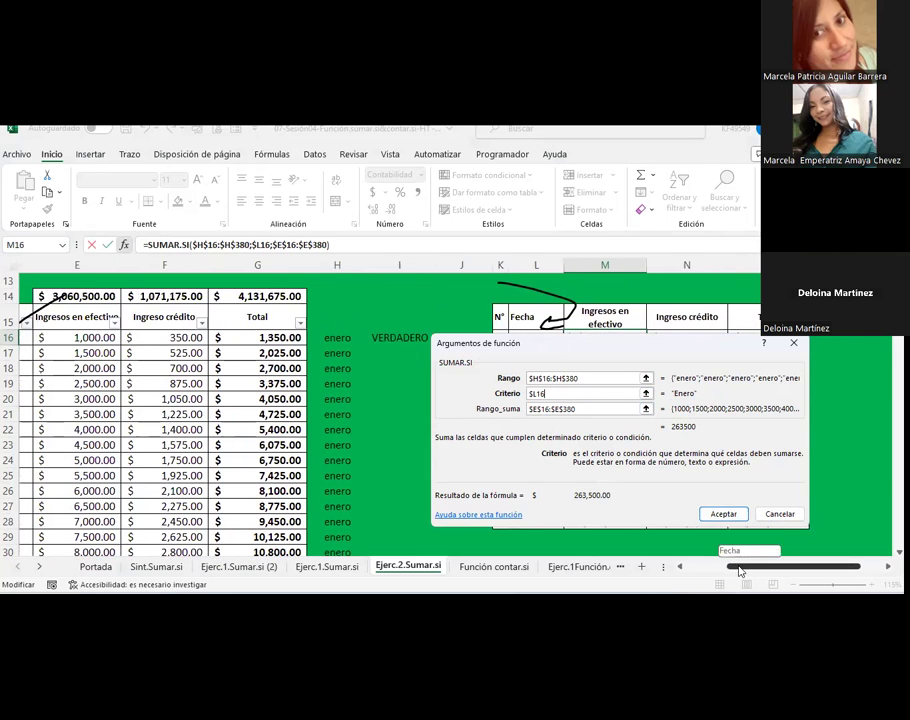
{"action": "scroll", "coordinate": [577, 376], "scroll_direction": "left", "scroll_amount": 1}
{"action": "left_click", "coordinate": [578, 377]}
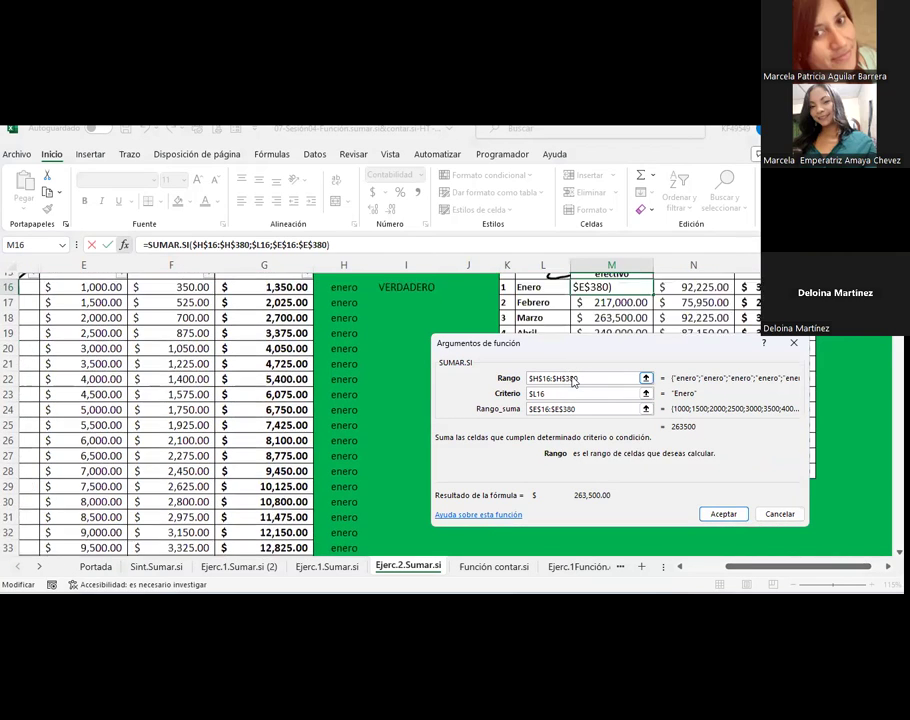
{"action": "left_click", "coordinate": [570, 408]}
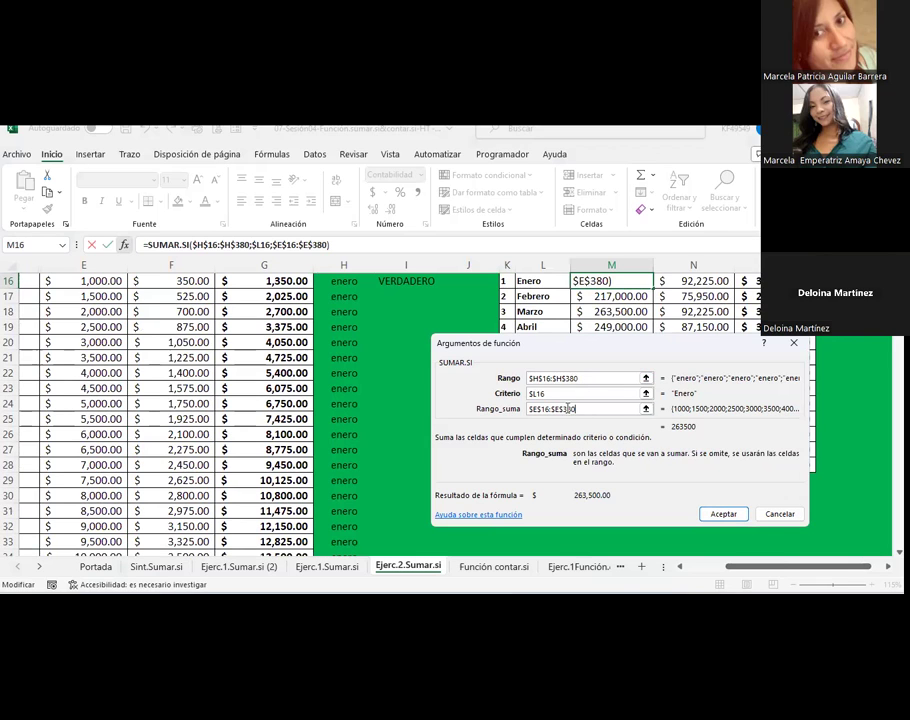
{"action": "left_click_drag", "start_coordinate": [583, 347], "coordinate": [235, 289]}
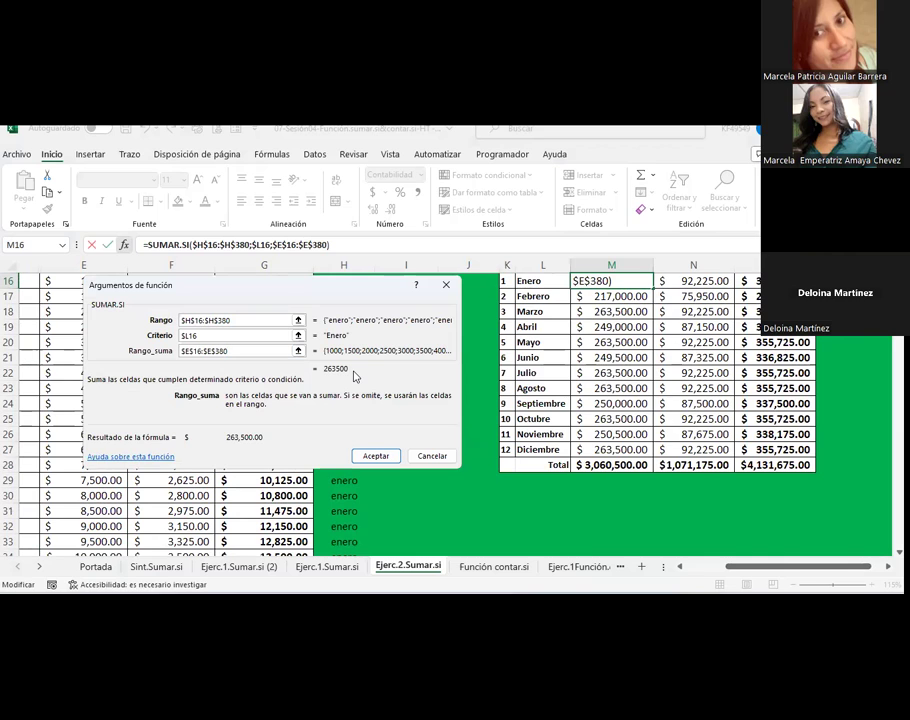
{"action": "left_click", "coordinate": [375, 456]}
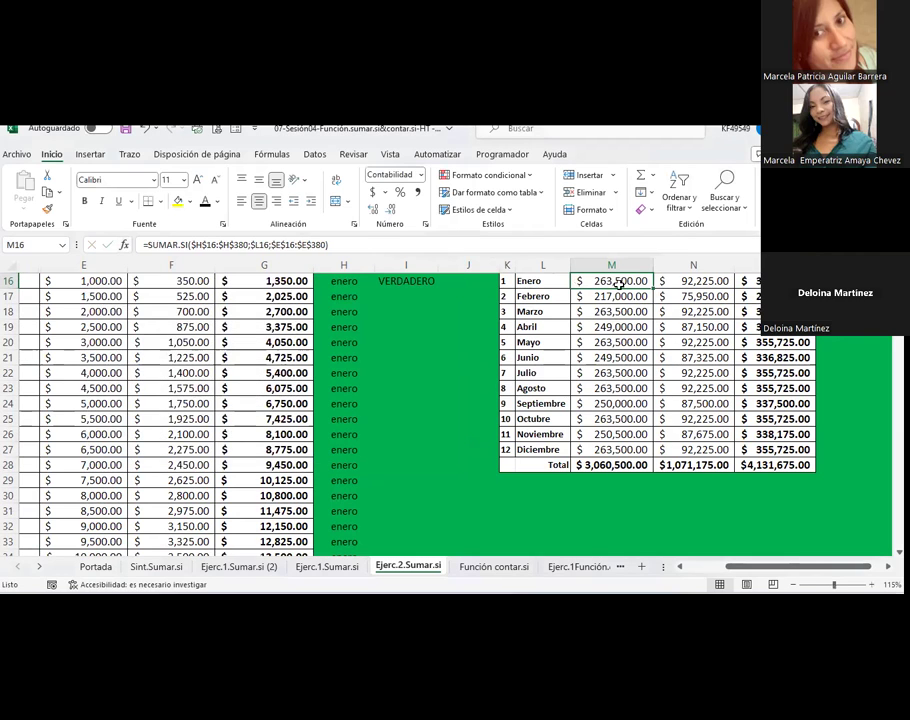
Reopen M16's SUMAR.SI arguments and close them without changes
{"action": "scroll", "coordinate": [620, 345], "scroll_direction": "up", "scroll_amount": 1}
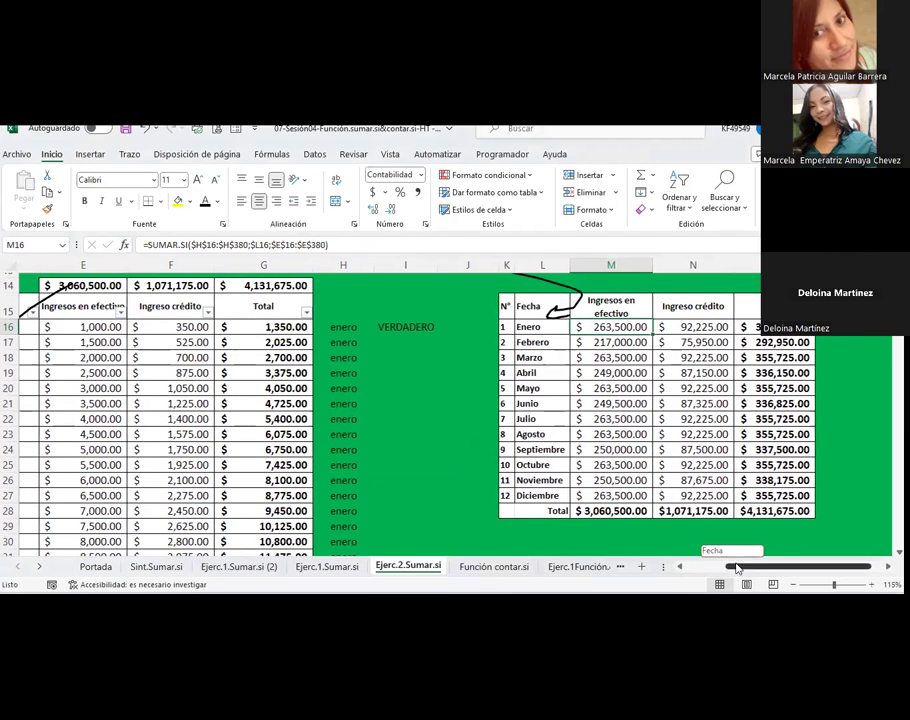
{"action": "left_click_drag", "start_coordinate": [739, 566], "coordinate": [751, 566]}
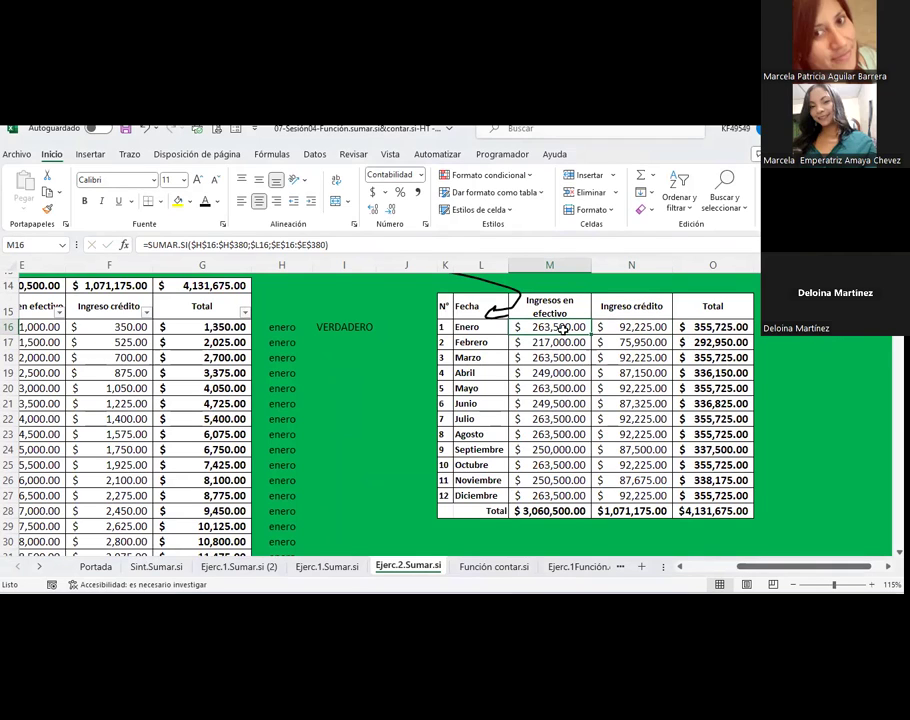
{"action": "left_click_drag", "start_coordinate": [801, 567], "coordinate": [808, 571]}
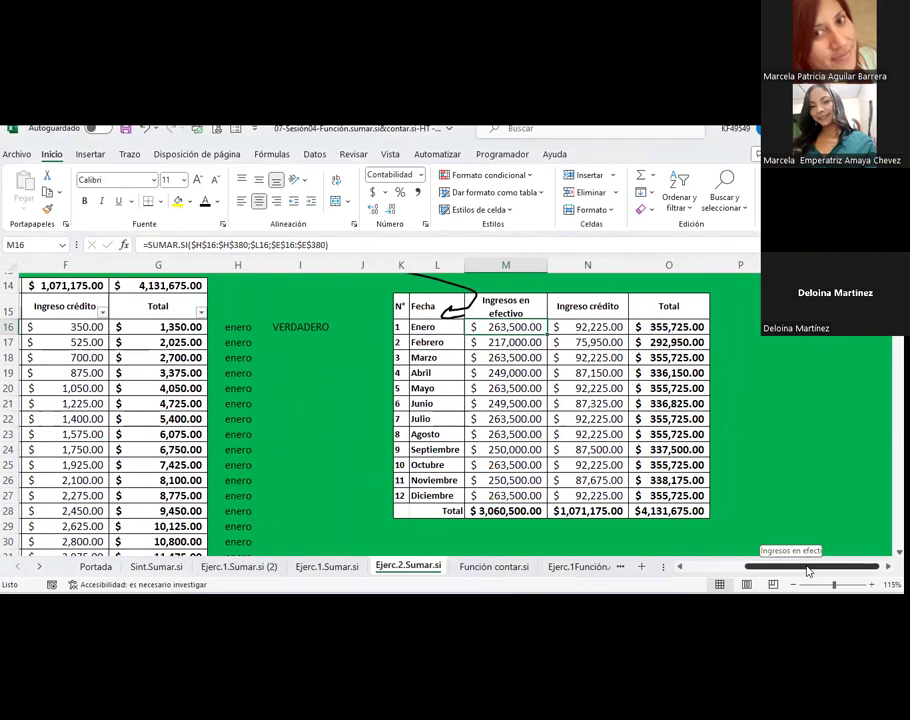
{"action": "left_click", "coordinate": [124, 245]}
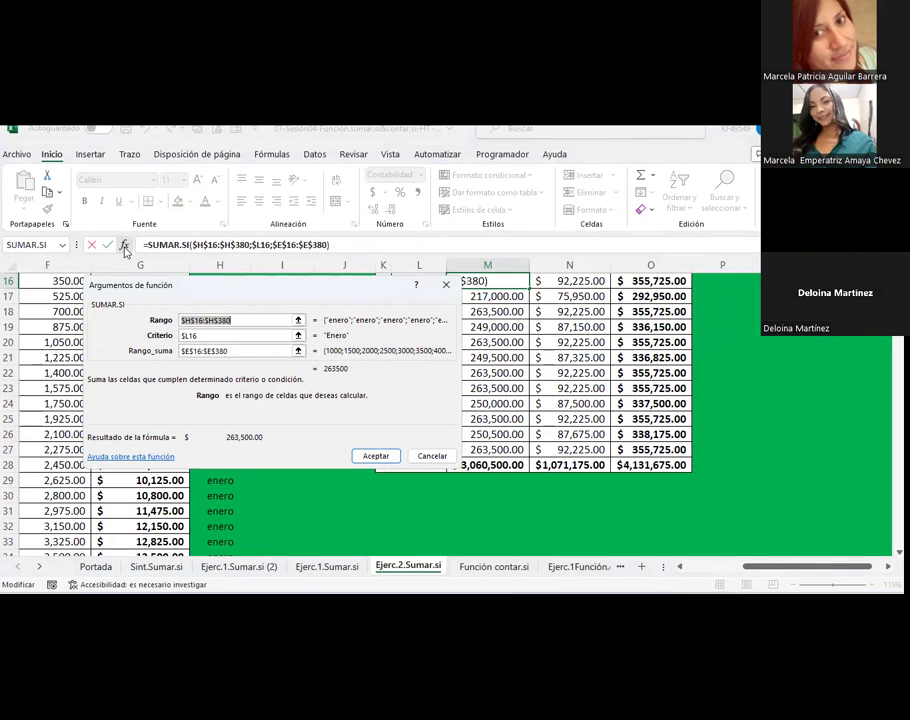
{"action": "left_click", "coordinate": [446, 287]}
{"action": "scroll", "coordinate": [450, 295], "scroll_direction": "up", "scroll_amount": 2}
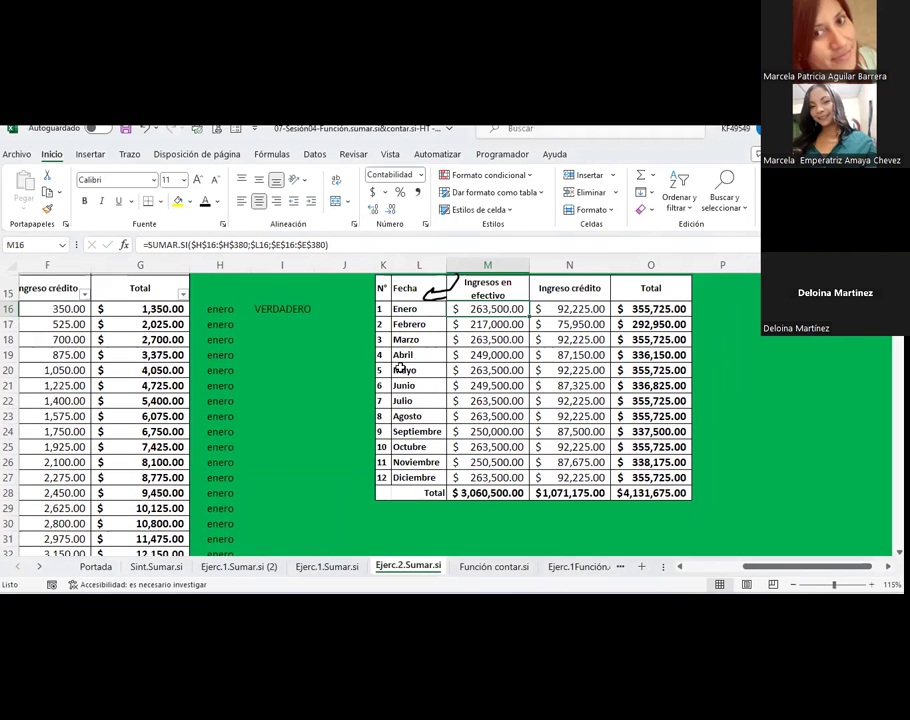
{"action": "scroll", "coordinate": [345, 420], "scroll_direction": "up", "scroll_amount": 3}
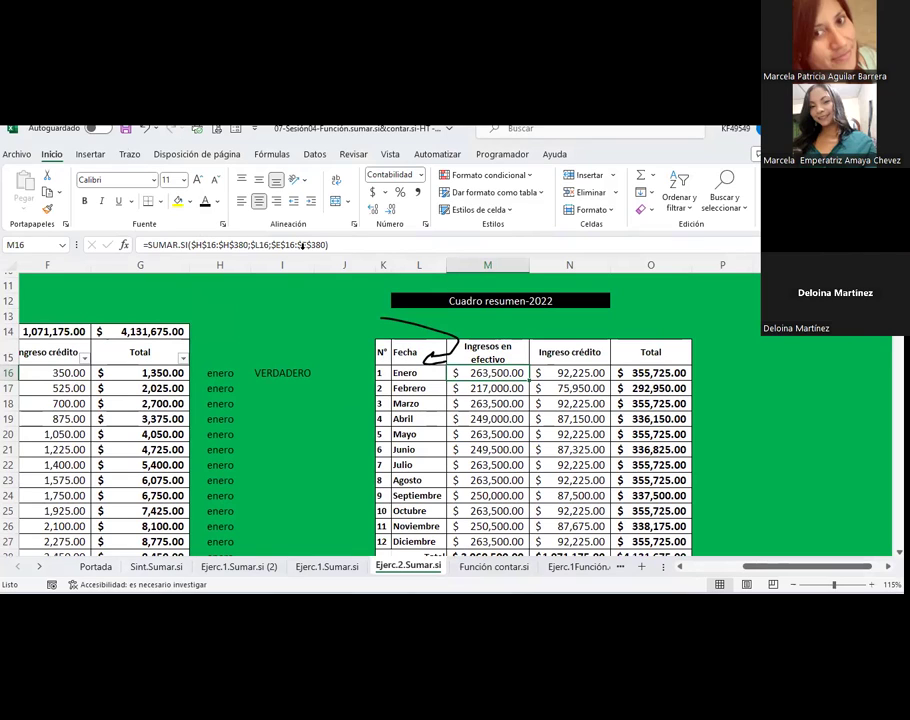
Circle the Enero cell in the summary table with black ink, erasing a misdrawn loop first
{"action": "left_click", "coordinate": [130, 154]}
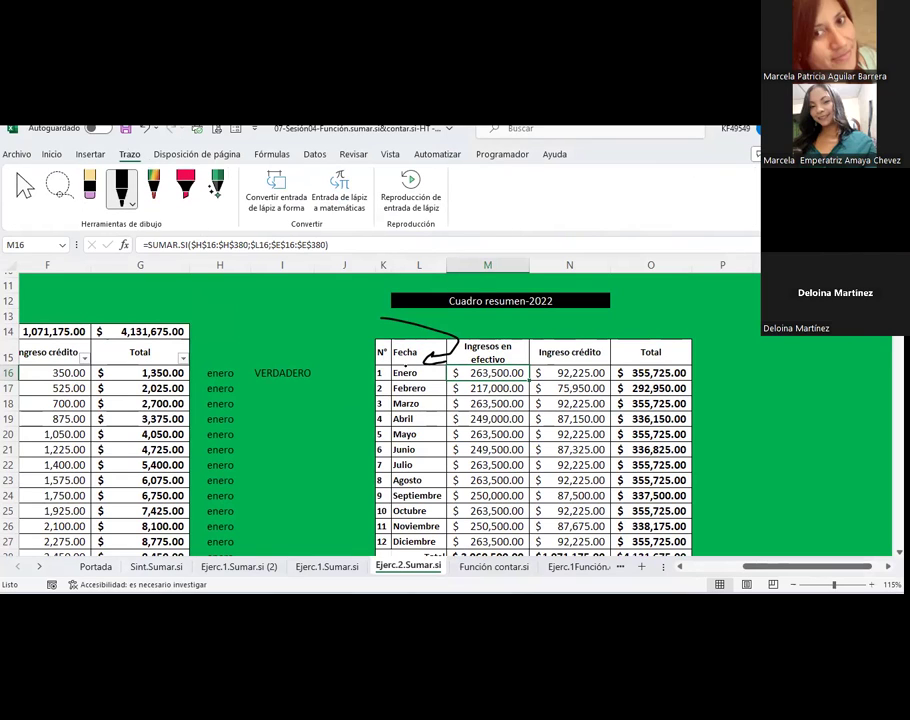
{"action": "left_click_drag", "start_coordinate": [382, 366], "coordinate": [436, 378]}
{"action": "left_click", "coordinate": [89, 185]}
{"action": "left_click", "coordinate": [418, 399]}
{"action": "left_click", "coordinate": [121, 185]}
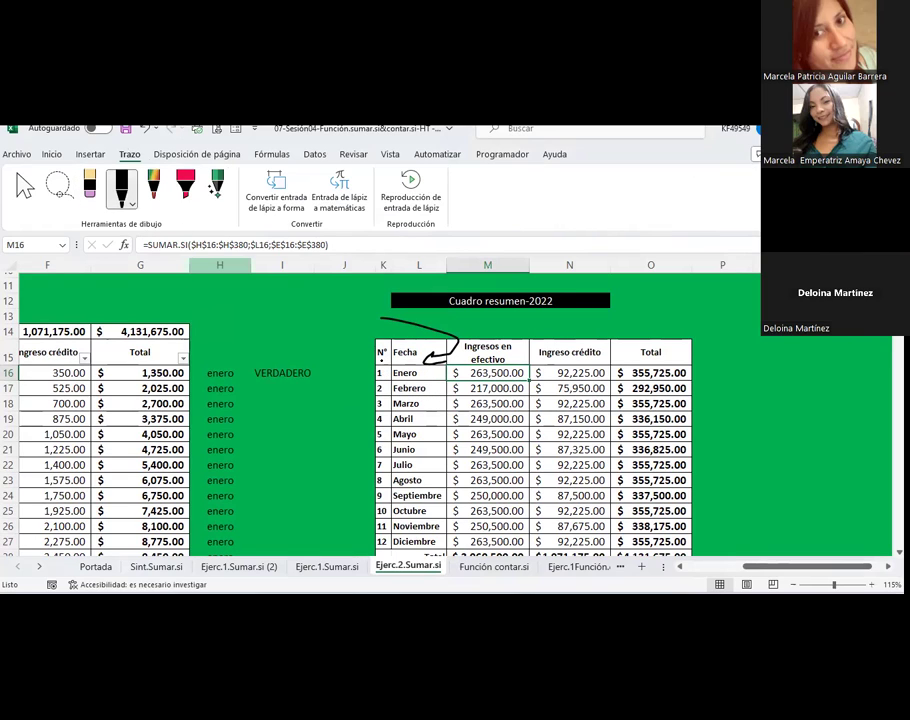
{"action": "left_click_drag", "start_coordinate": [430, 366], "coordinate": [432, 374]}
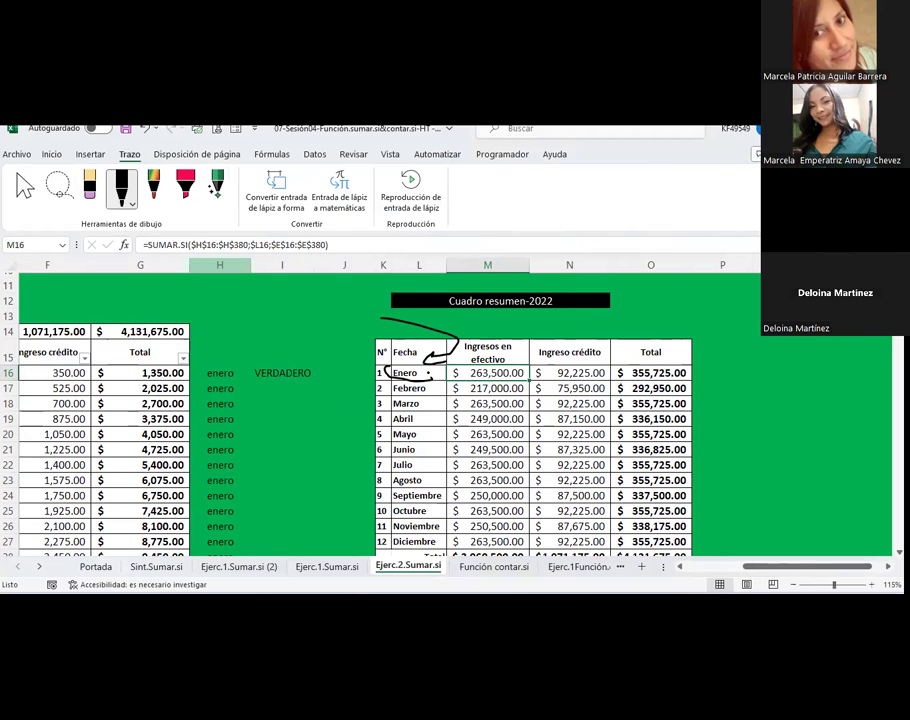
Draw an arrow from the summary to the enero column and handwrite 'texto' under VERDADERO
{"action": "scroll", "coordinate": [500, 450], "scroll_direction": "left", "scroll_amount": 5}
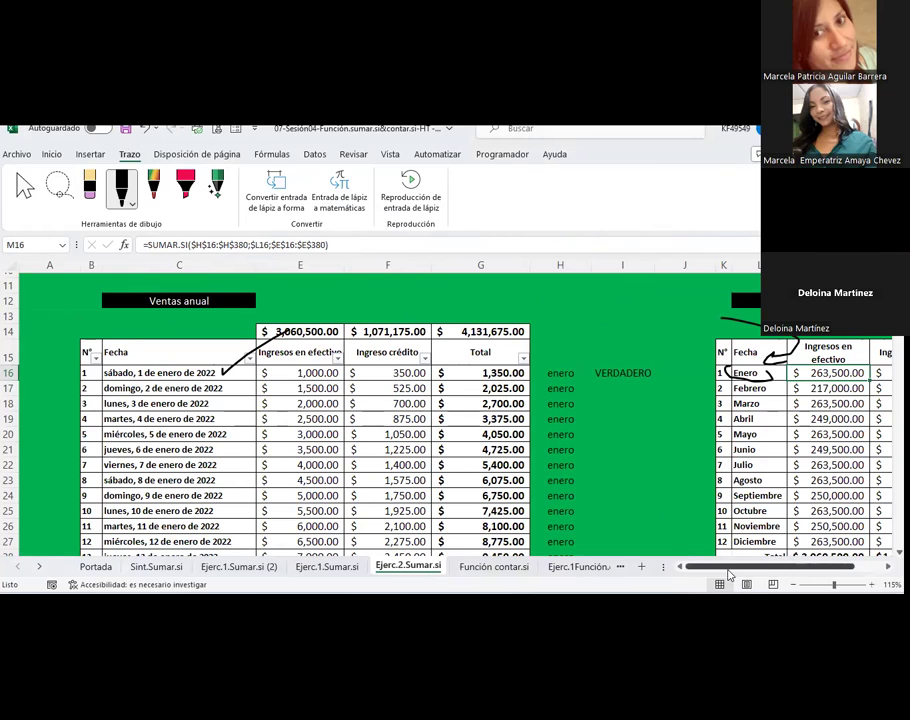
{"action": "left_click_drag", "start_coordinate": [731, 568], "coordinate": [742, 568]}
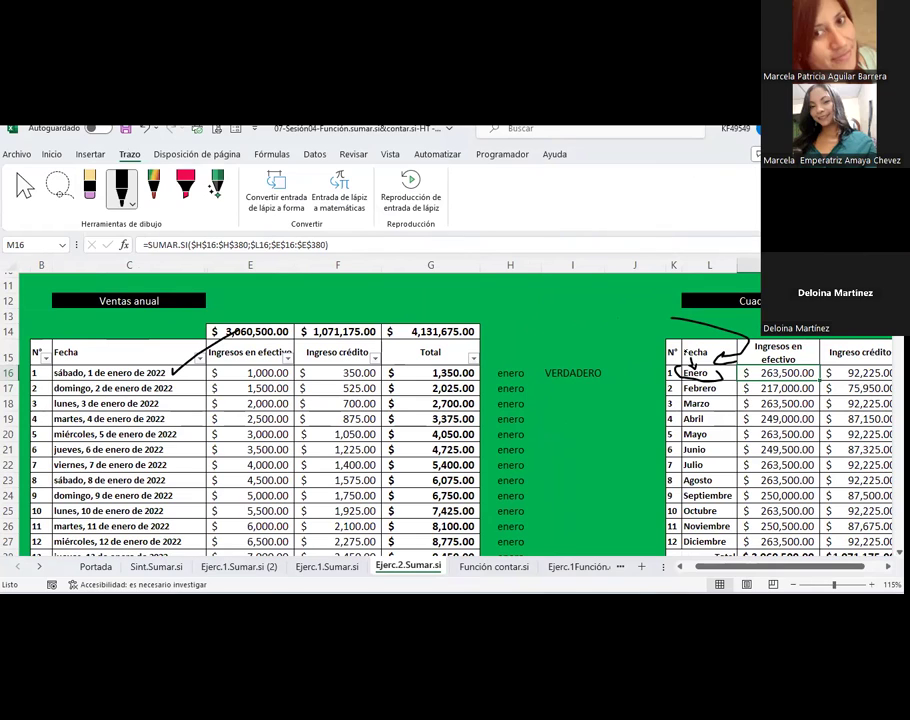
{"action": "mouse_move", "coordinate": [670, 320]}
{"action": "left_mouse_down"}
{"action": "mouse_move", "coordinate": [524, 360]}
{"action": "mouse_move", "coordinate": [537, 361]}
{"action": "mouse_move", "coordinate": [545, 380]}
{"action": "mouse_move", "coordinate": [550, 425]}
{"action": "mouse_move", "coordinate": [565, 412]}
{"action": "left_mouse_up"}
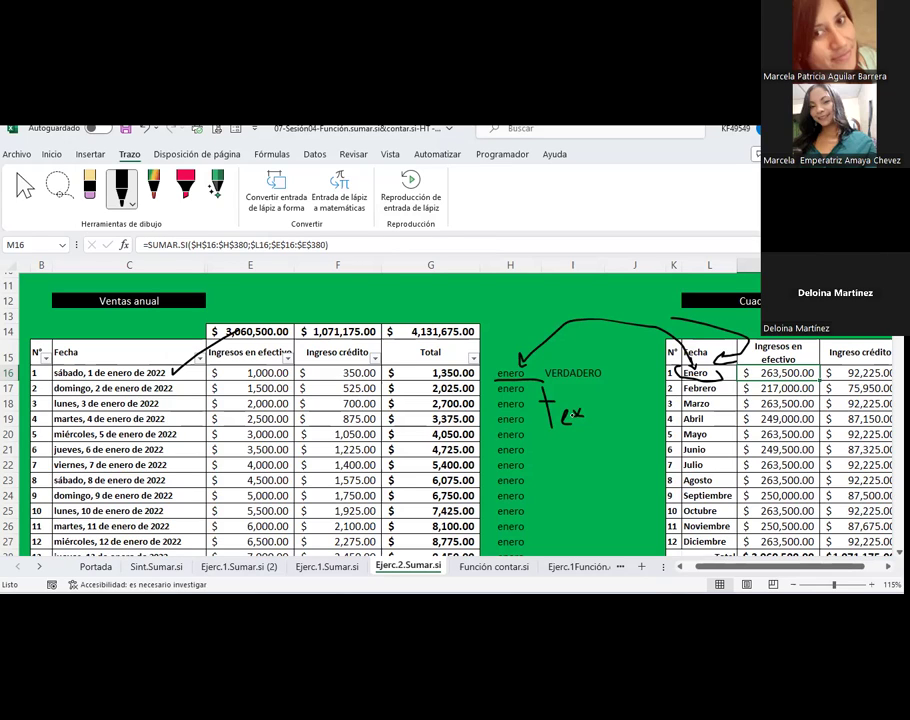
{"action": "left_click_drag", "start_coordinate": [588, 399], "coordinate": [592, 417]}
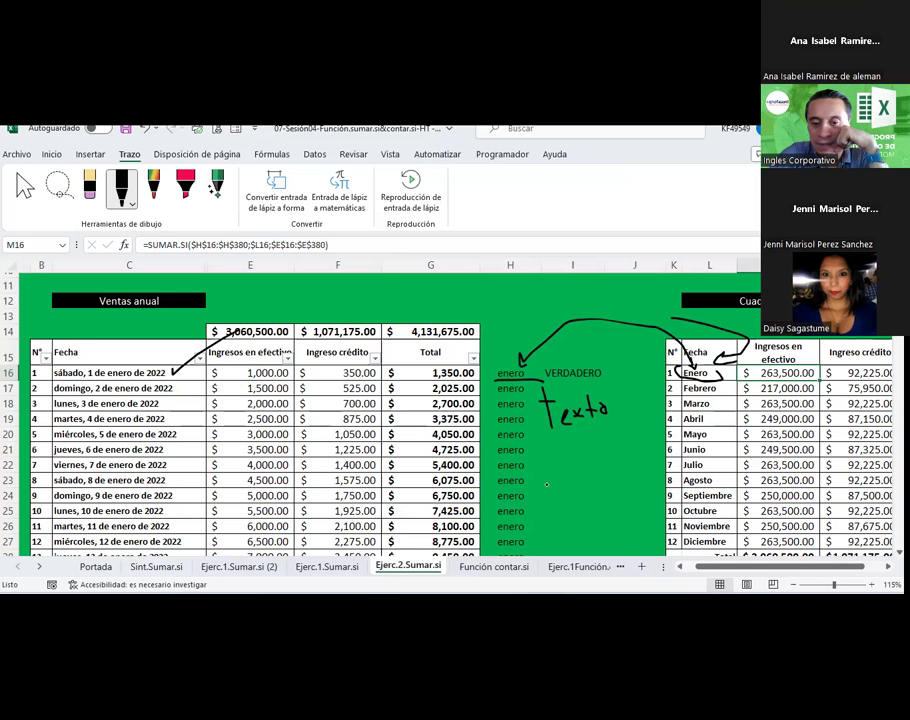
Glance at Función contar.si, release the pen, and return to Ejerc.2.Sumar.si
{"action": "left_click", "coordinate": [490, 567]}
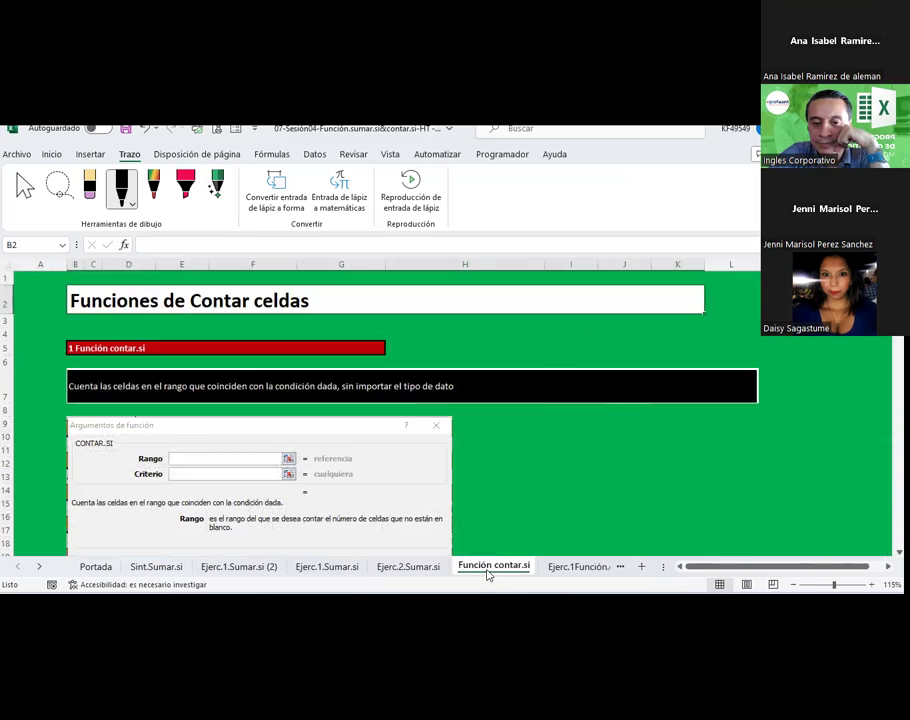
{"action": "key", "text": "Escape"}
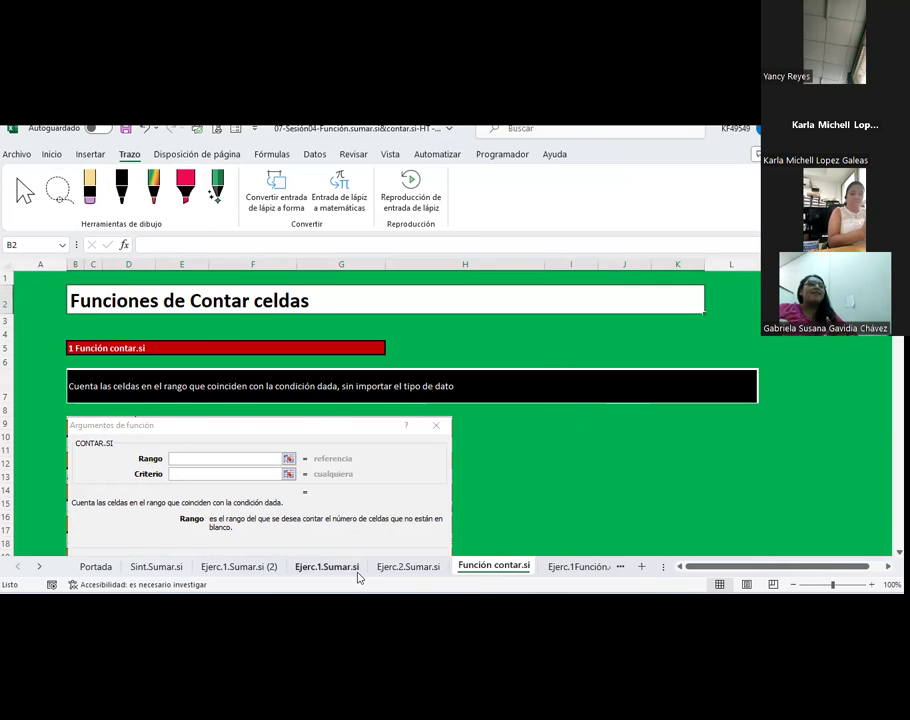
{"action": "left_click", "coordinate": [411, 568]}
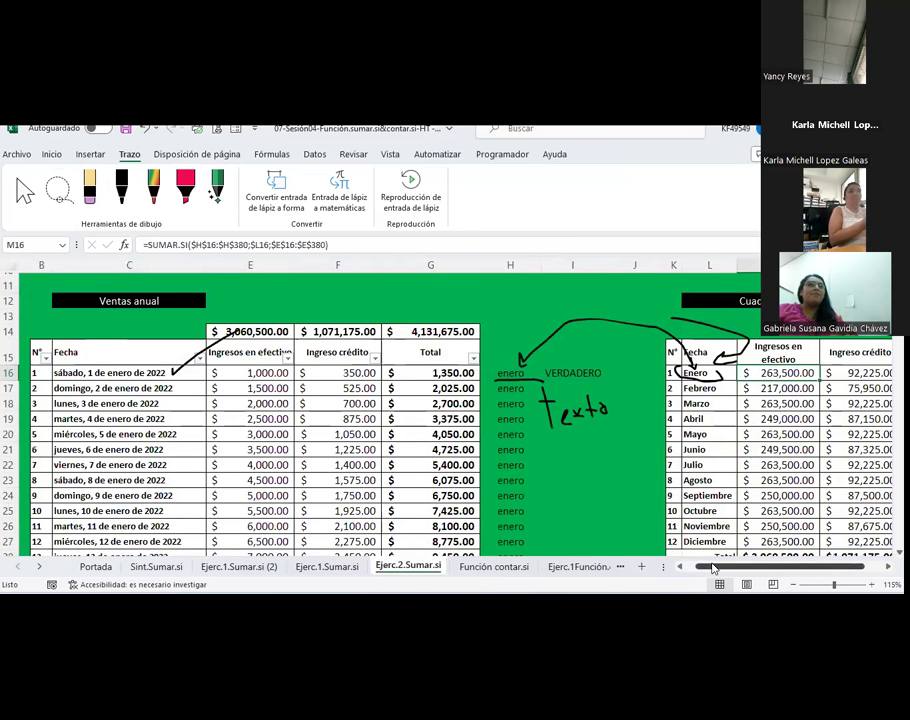
Open the SUMAR.SI Function Arguments for the January credit income formula in N16
{"action": "left_click_drag", "start_coordinate": [728, 568], "coordinate": [738, 568]}
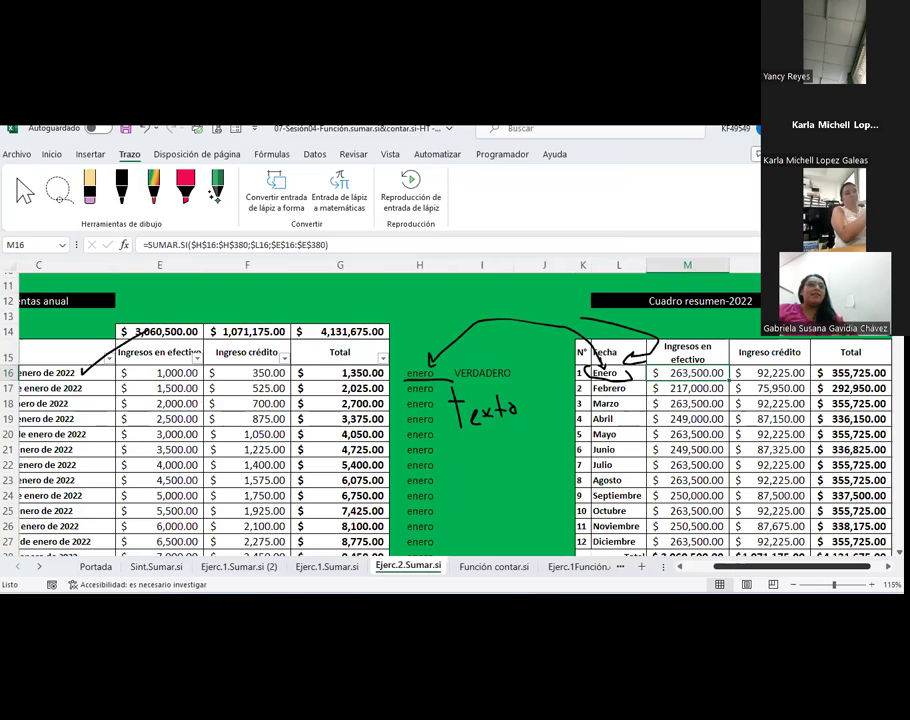
{"action": "scroll", "coordinate": [533, 470], "scroll_direction": "right", "scroll_amount": 4}
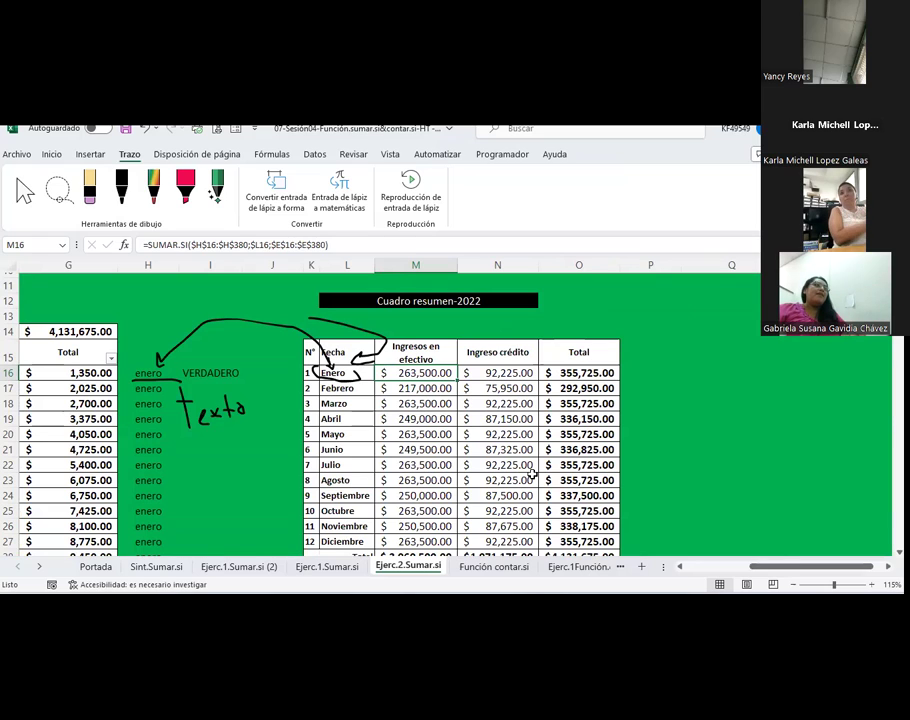
{"action": "left_click", "coordinate": [506, 381]}
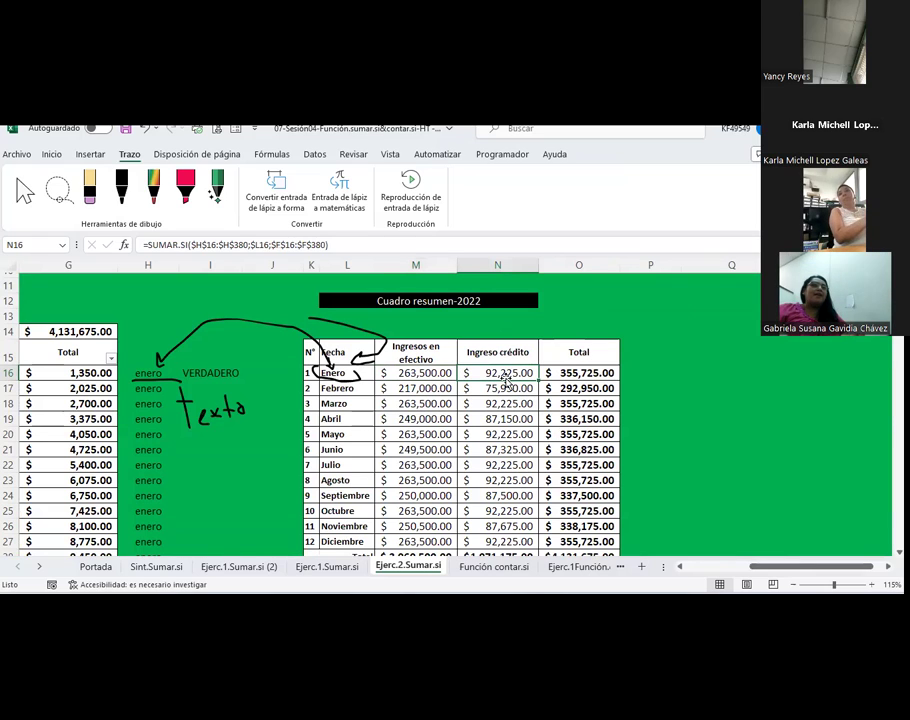
{"action": "left_click", "coordinate": [124, 245]}
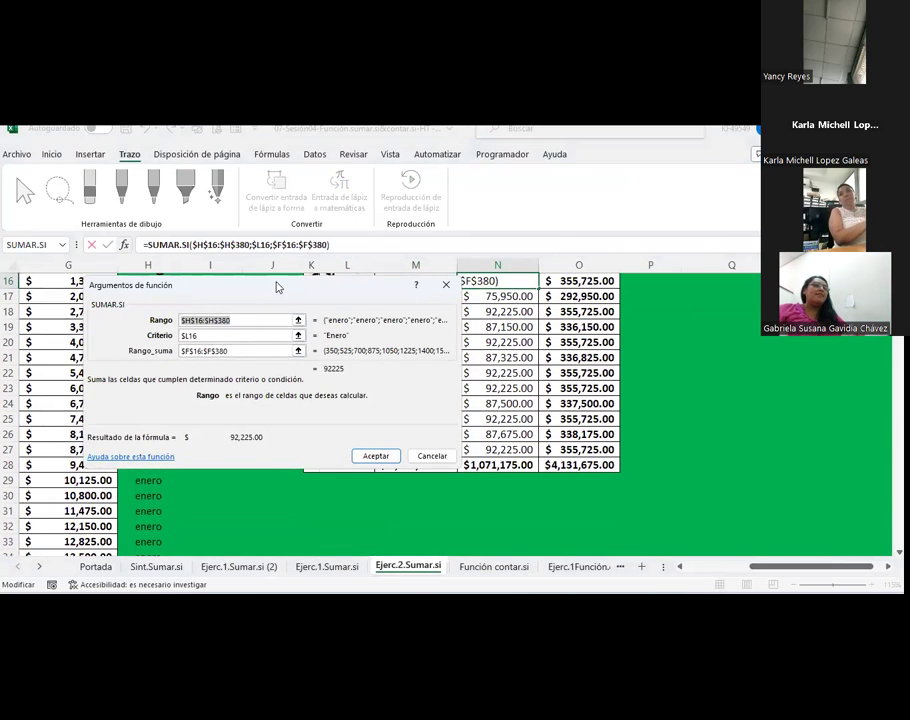
Cycle the Criterio anchoring with F4, review Criterio and Rango_suma, then cancel unchanged
{"action": "left_click_drag", "start_coordinate": [277, 287], "coordinate": [481, 307]}
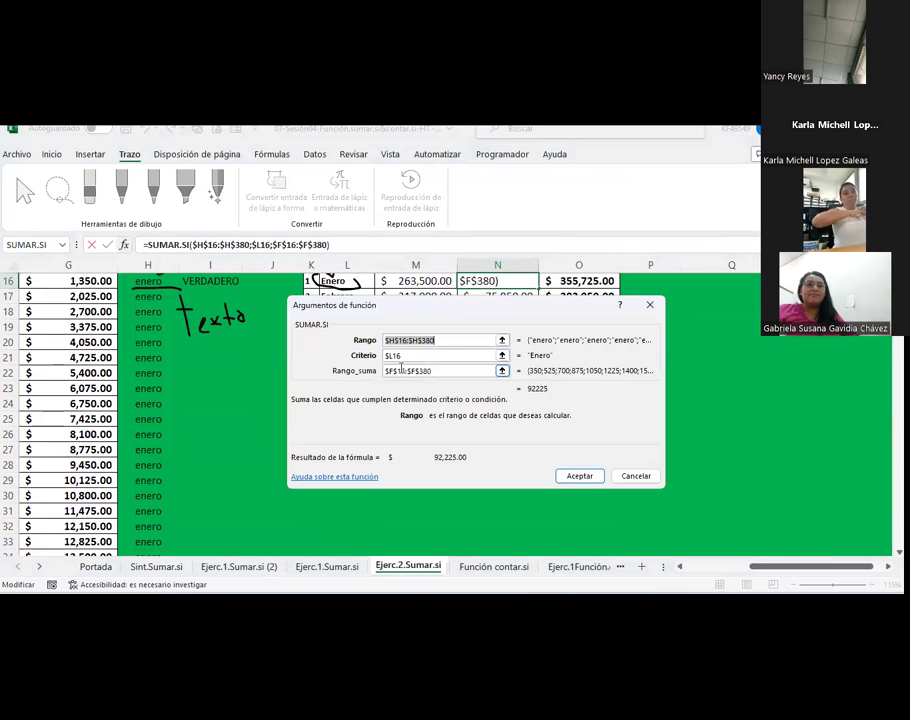
{"action": "key", "text": "F4"}
{"action": "key", "text": "F4"}
{"action": "key", "text": "F4"}
{"action": "key", "text": "F4"}
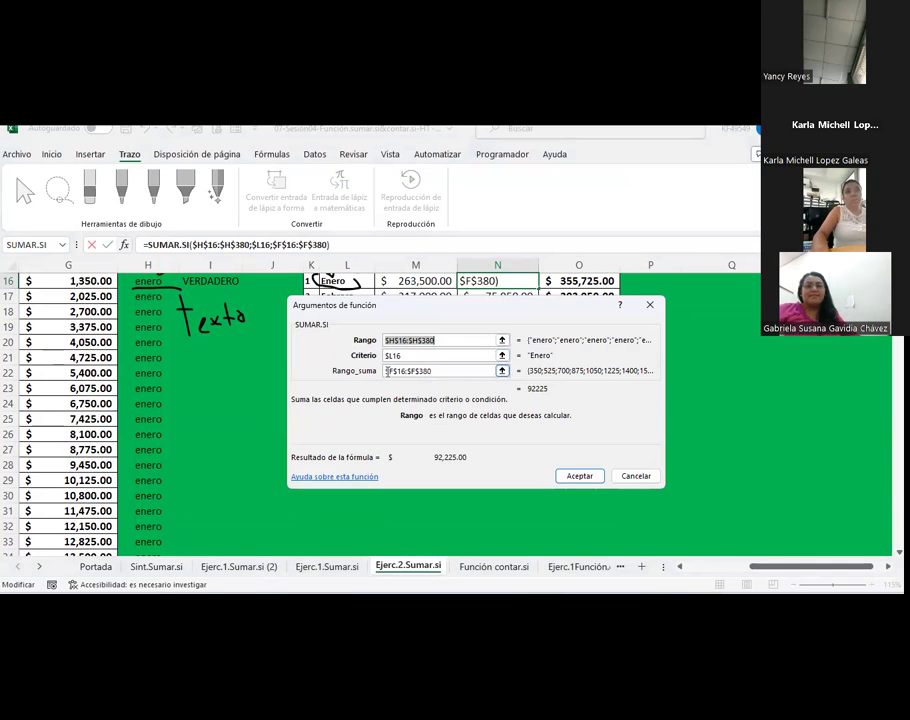
{"action": "left_click", "coordinate": [386, 356]}
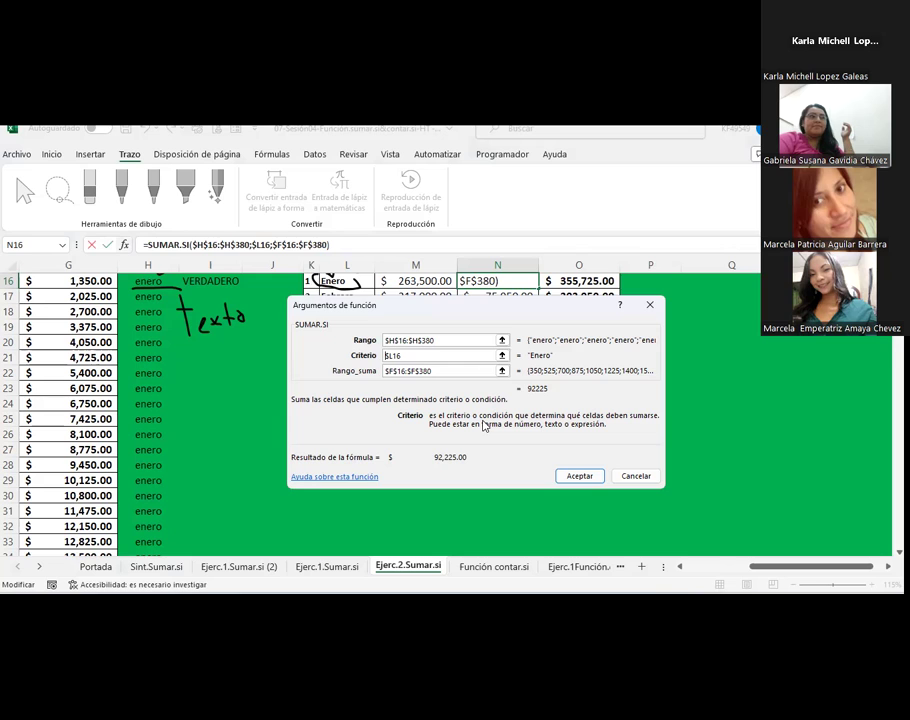
{"action": "left_click", "coordinate": [460, 372]}
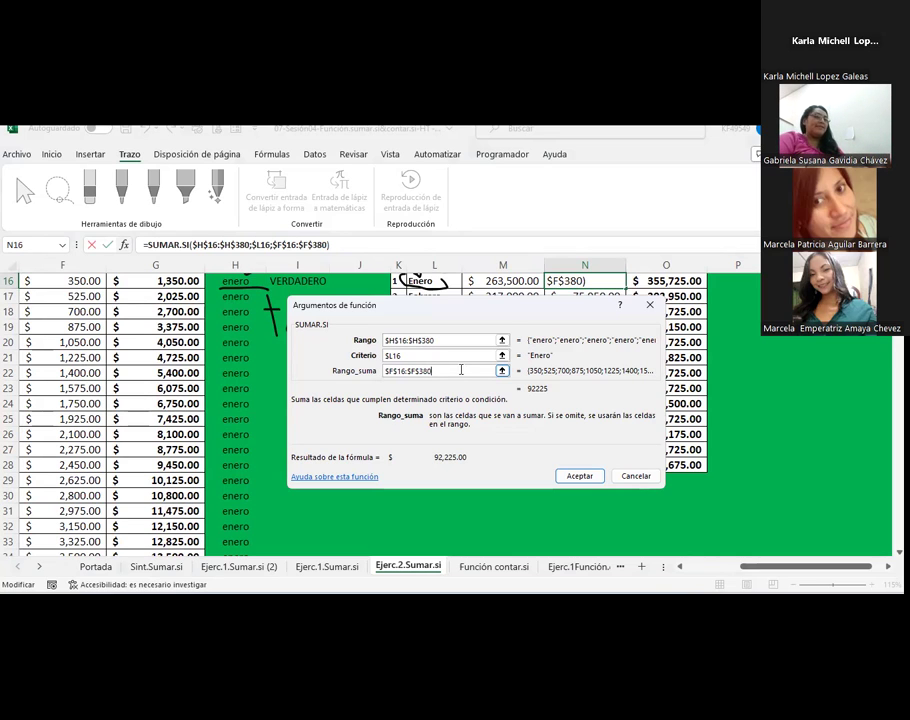
{"action": "left_click", "coordinate": [636, 475]}
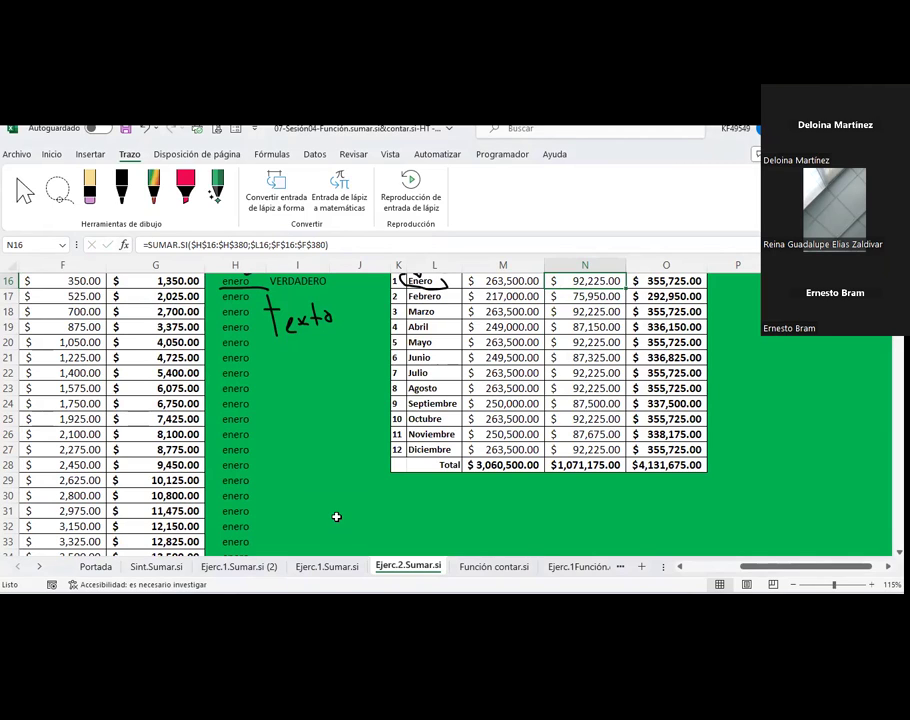
Move the handwritten 'texto' note and its arrow right, then select helper cells H16:H22
{"action": "scroll", "coordinate": [293, 326], "scroll_direction": "up", "scroll_amount": 1}
{"action": "left_click_drag", "start_coordinate": [243, 318], "coordinate": [408, 322]}
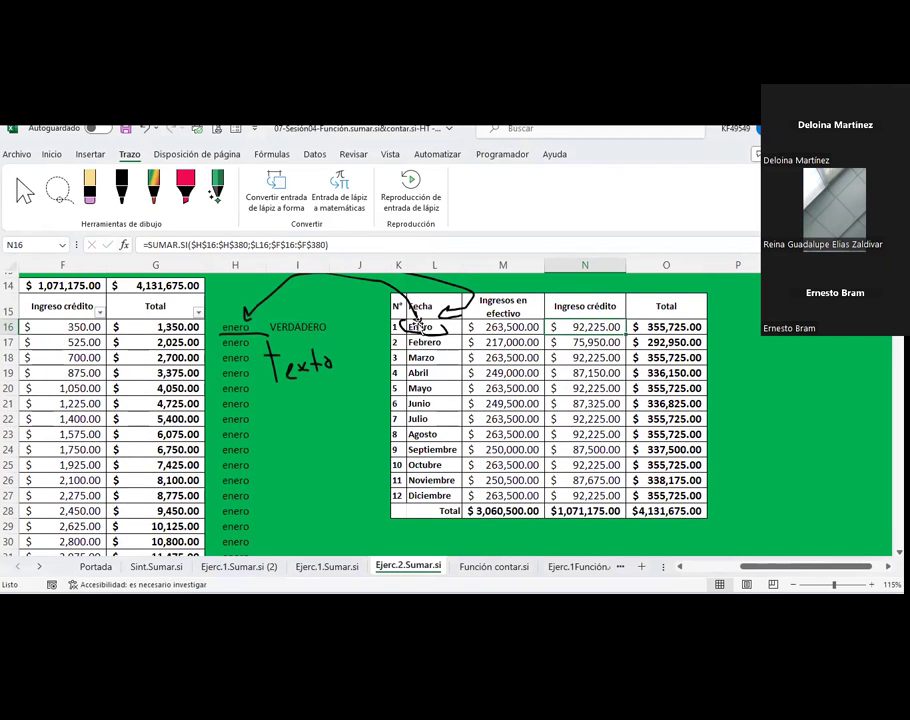
{"action": "left_click", "coordinate": [491, 331]}
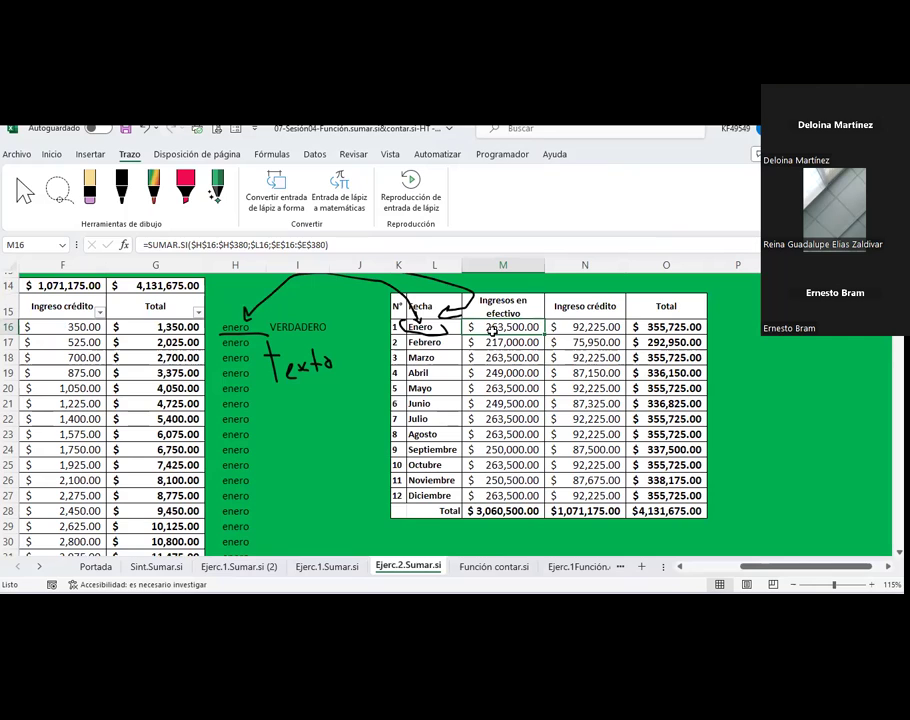
{"action": "left_click", "coordinate": [226, 330]}
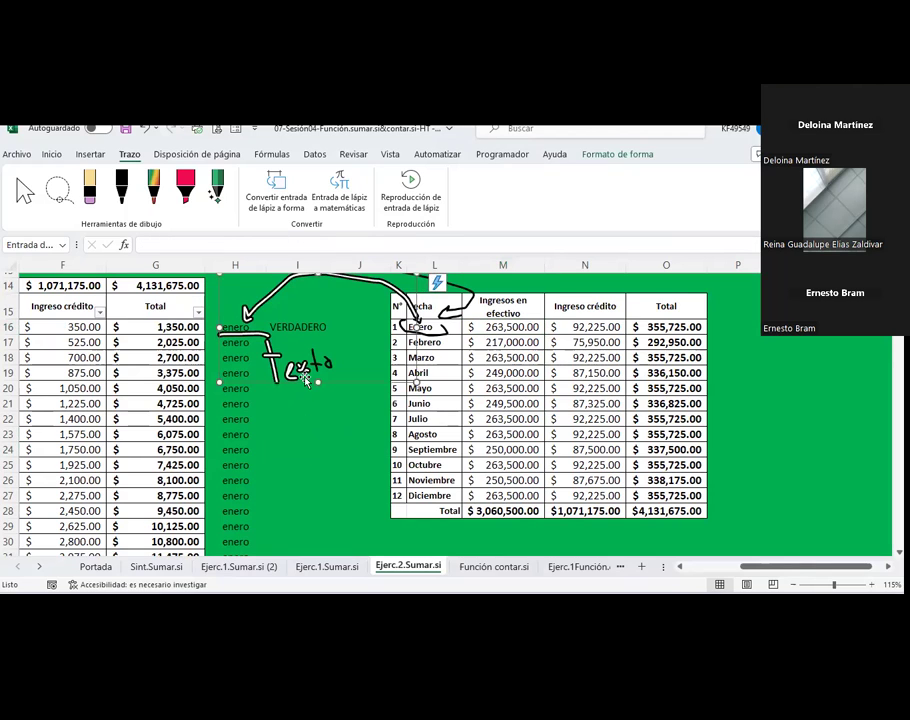
{"action": "left_click_drag", "start_coordinate": [274, 386], "coordinate": [349, 386]}
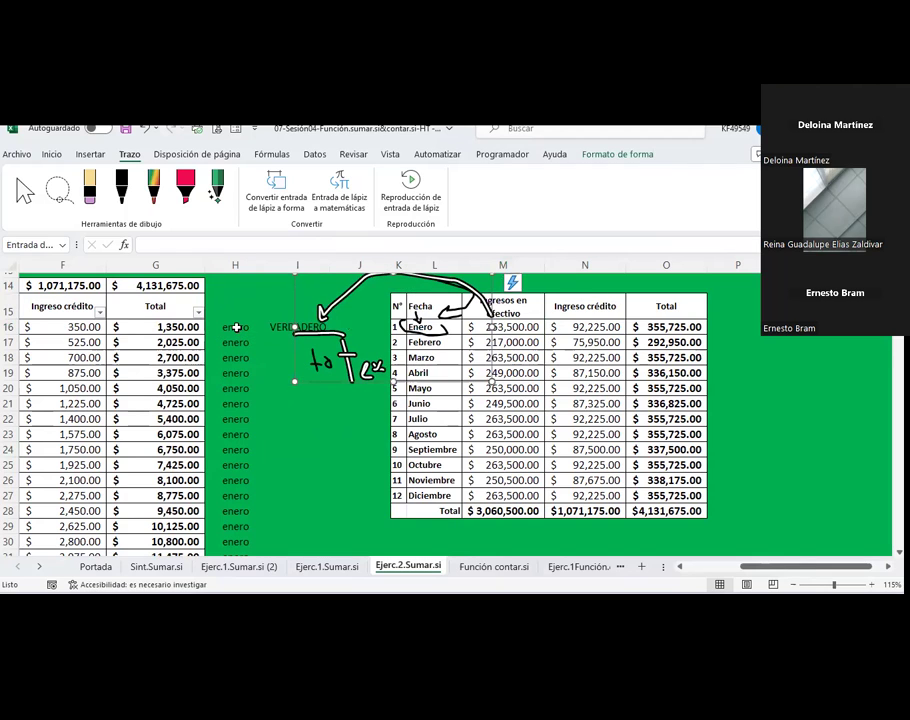
{"action": "left_click_drag", "start_coordinate": [236, 327], "coordinate": [234, 416]}
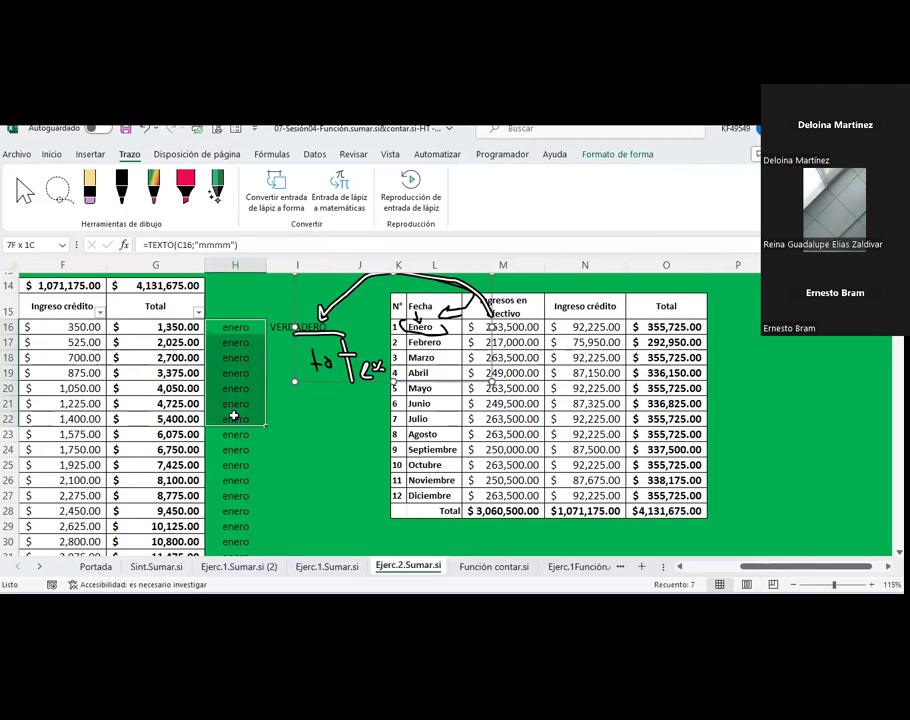
{"action": "left_click", "coordinate": [51, 155]}
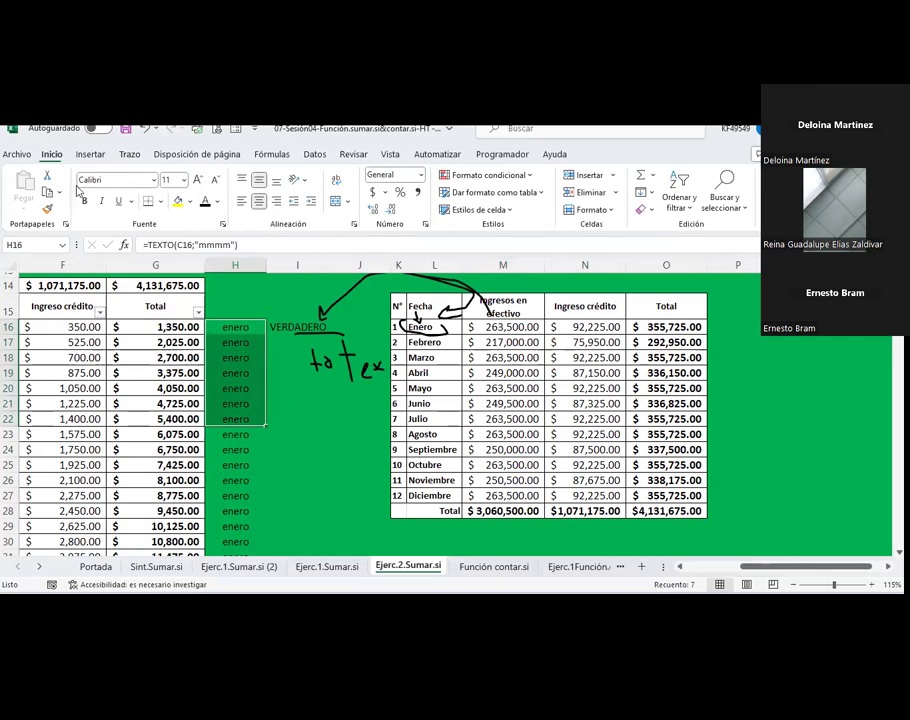
Turn the H16:H22 enero labels green, then switch them to a dark theme font colour
{"action": "left_click", "coordinate": [216, 201]}
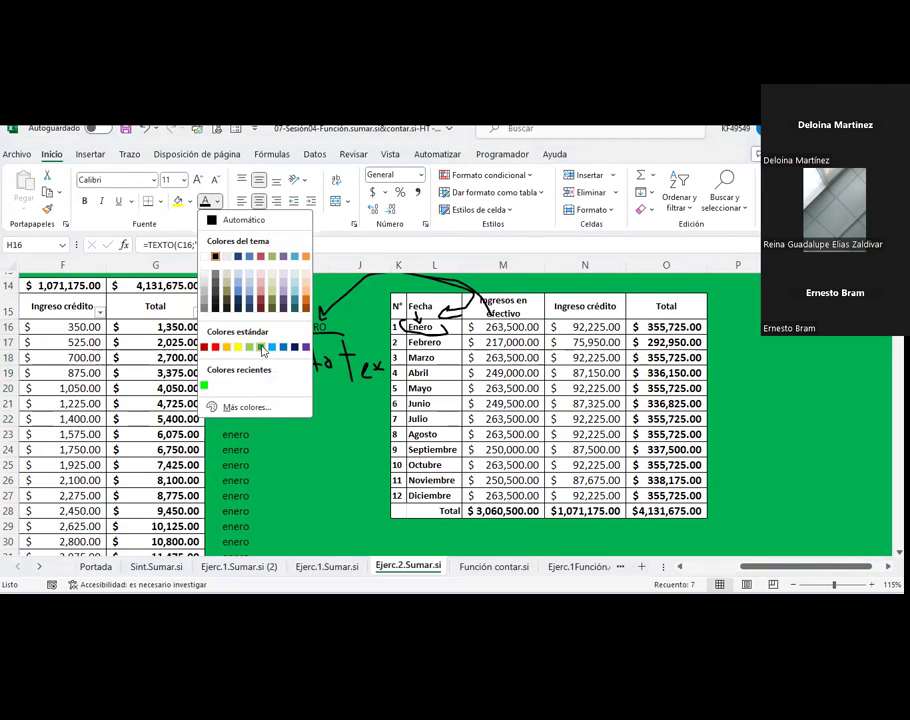
{"action": "left_click", "coordinate": [262, 349]}
{"action": "left_click", "coordinate": [301, 413]}
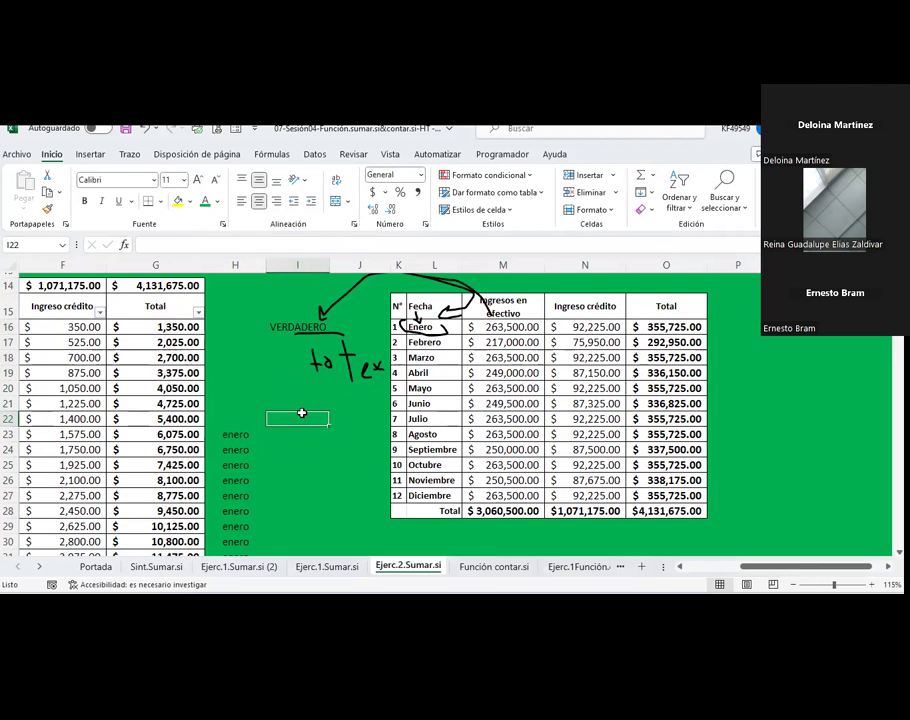
{"action": "left_click_drag", "start_coordinate": [240, 326], "coordinate": [238, 419]}
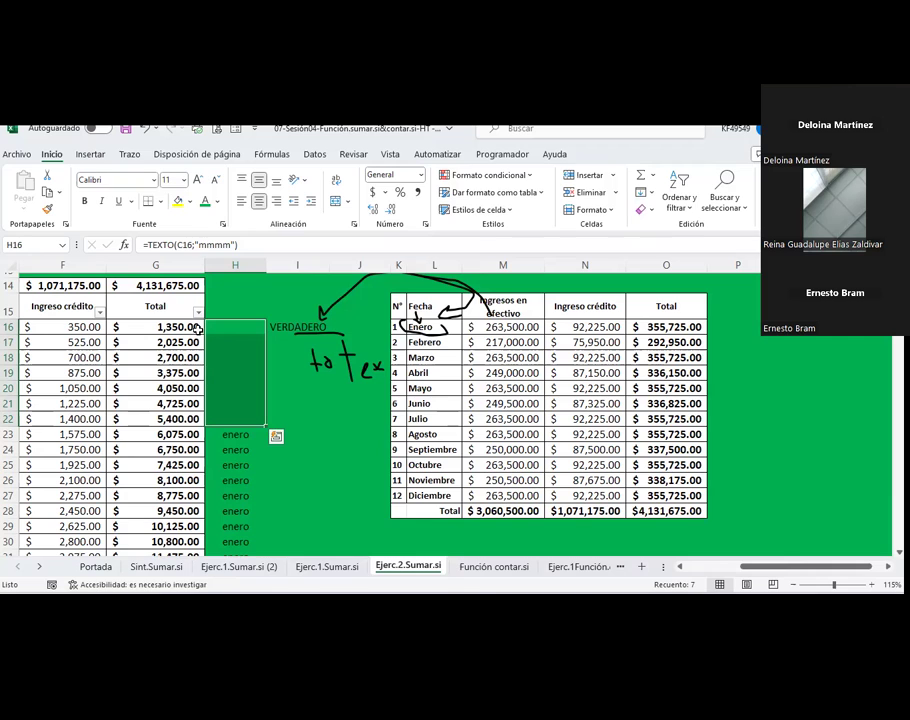
{"action": "left_click", "coordinate": [126, 129]}
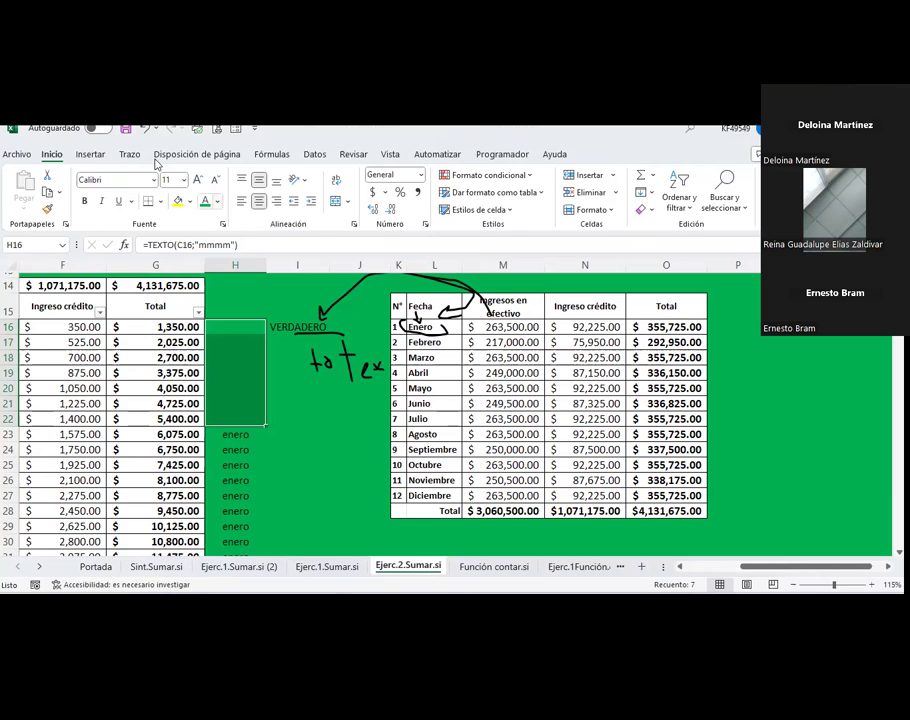
{"action": "left_click", "coordinate": [216, 201]}
{"action": "left_click", "coordinate": [216, 259]}
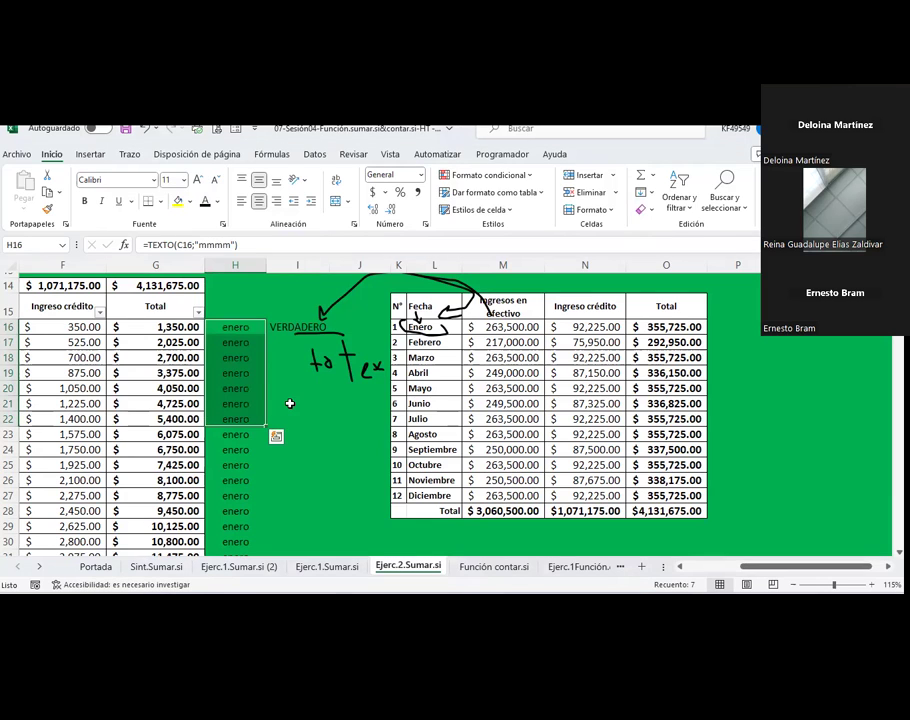